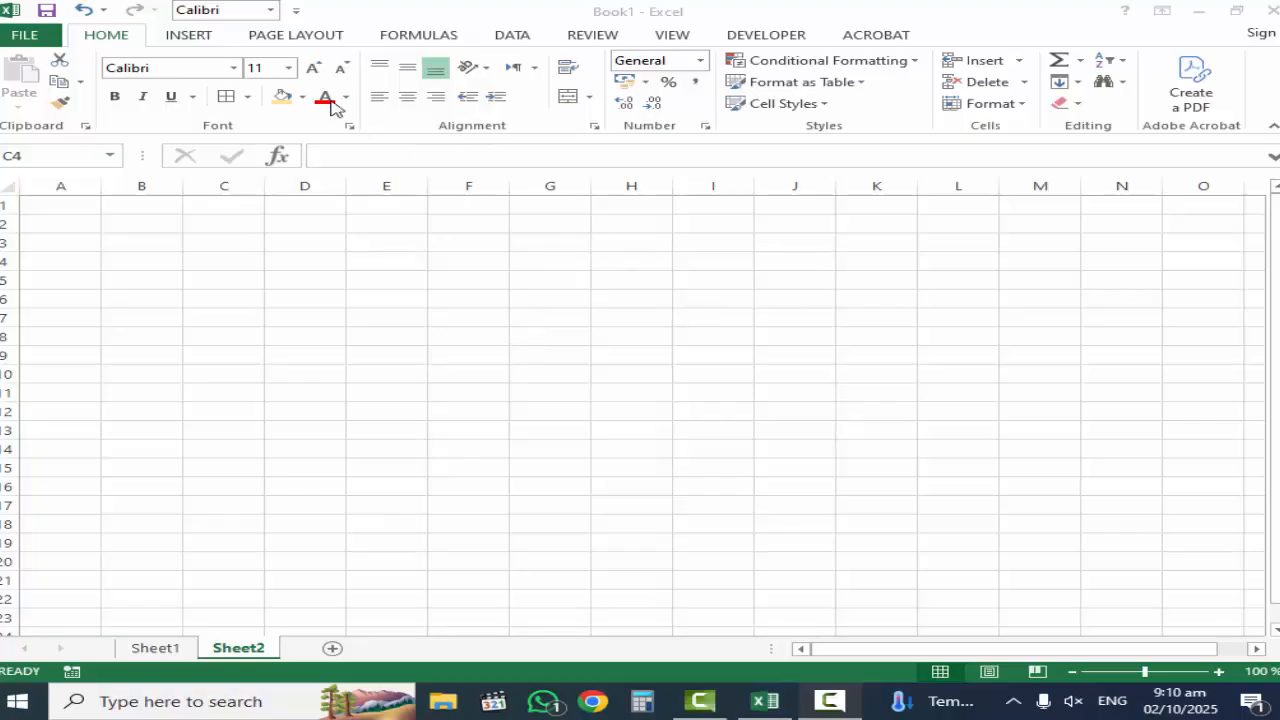
{"action": "left_click", "coordinate": [103, 38]}
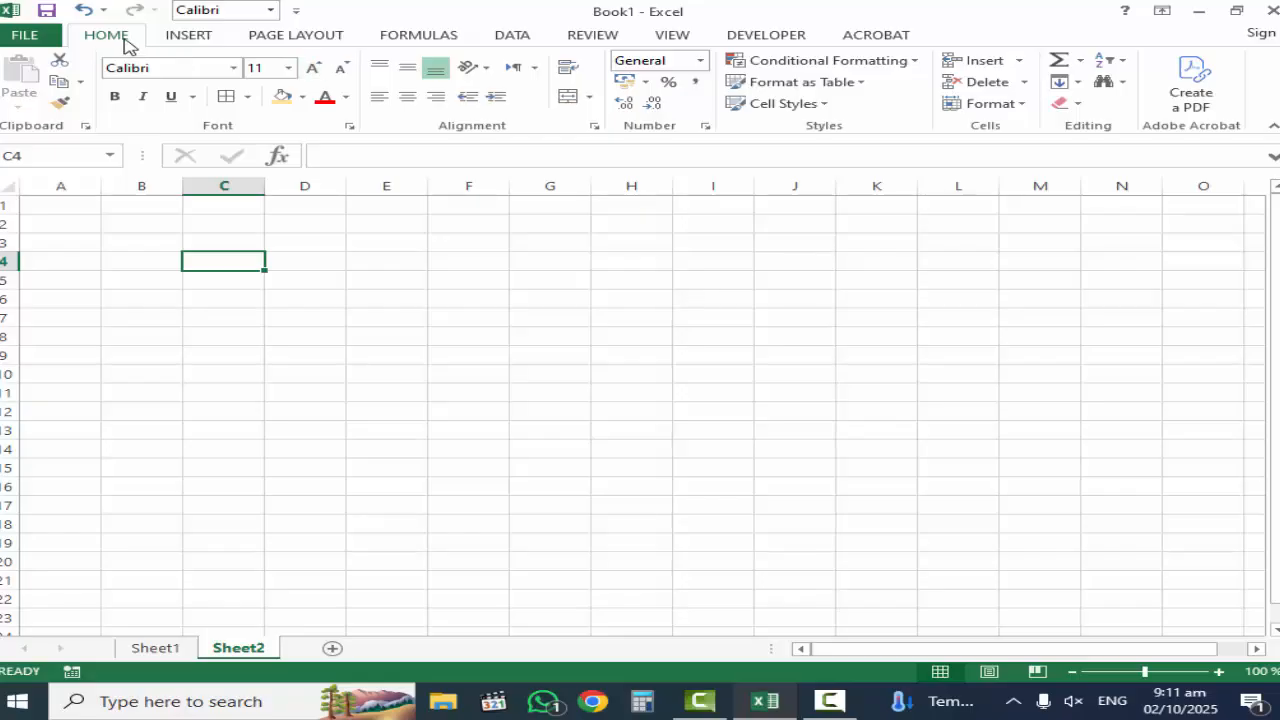
{"action": "left_click", "coordinate": [186, 38]}
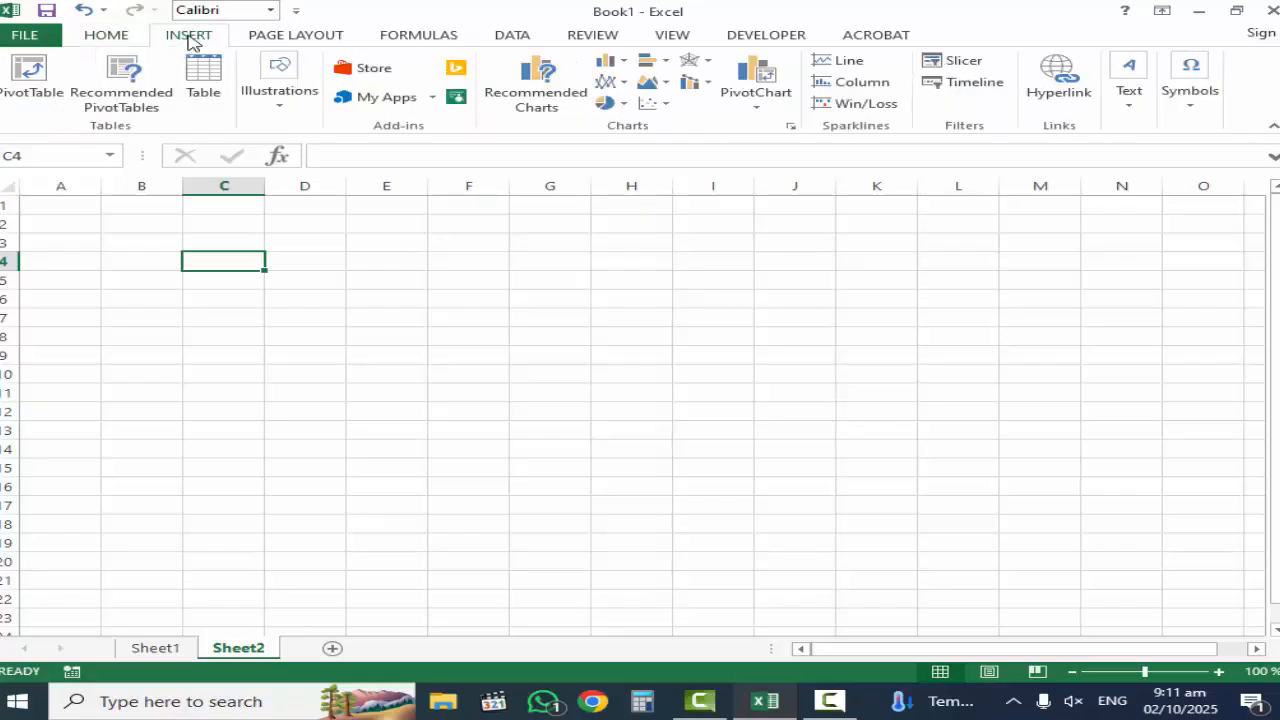
{"action": "left_click", "coordinate": [256, 38]}
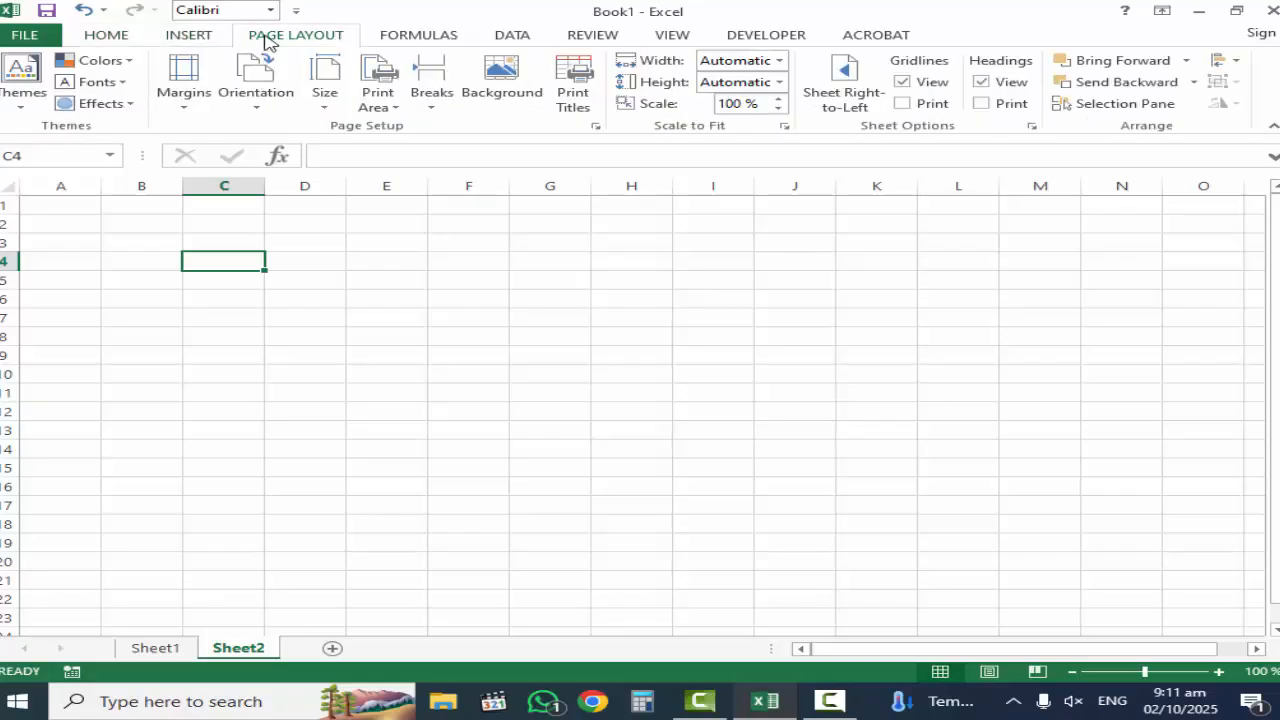
{"action": "left_click", "coordinate": [418, 38]}
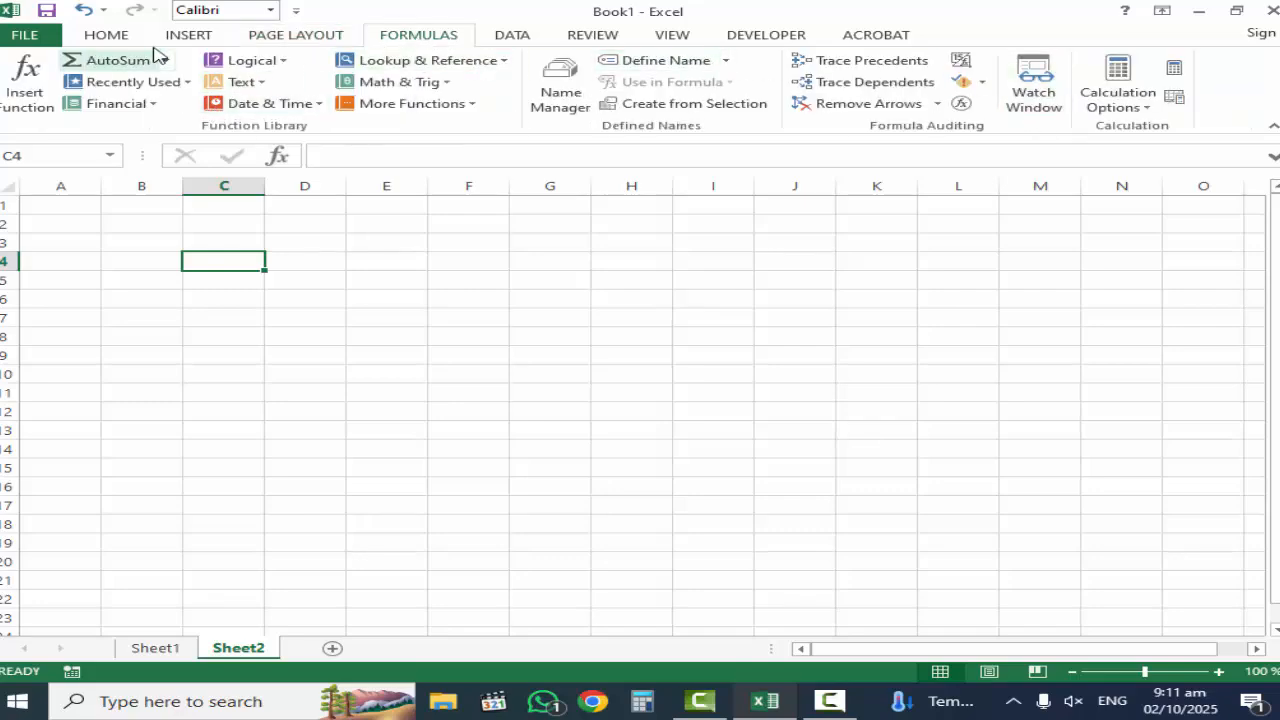
{"action": "left_click", "coordinate": [110, 36]}
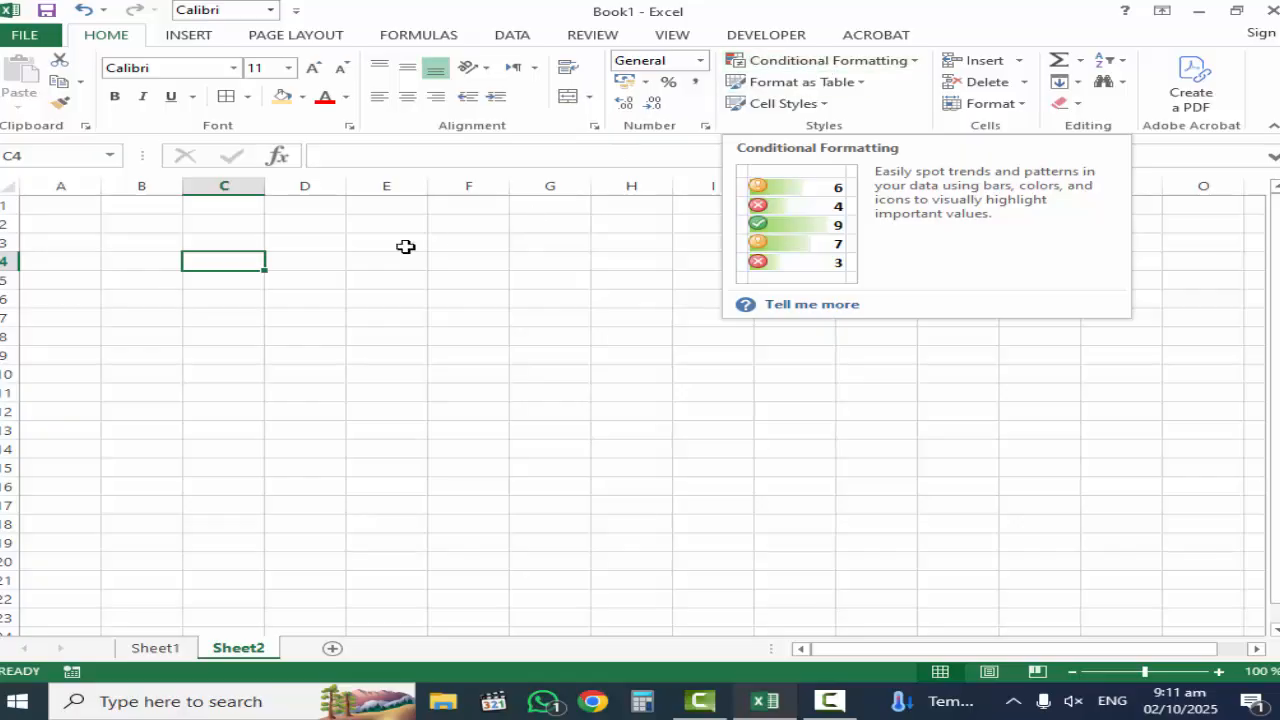
{"action": "left_click", "coordinate": [222, 242]}
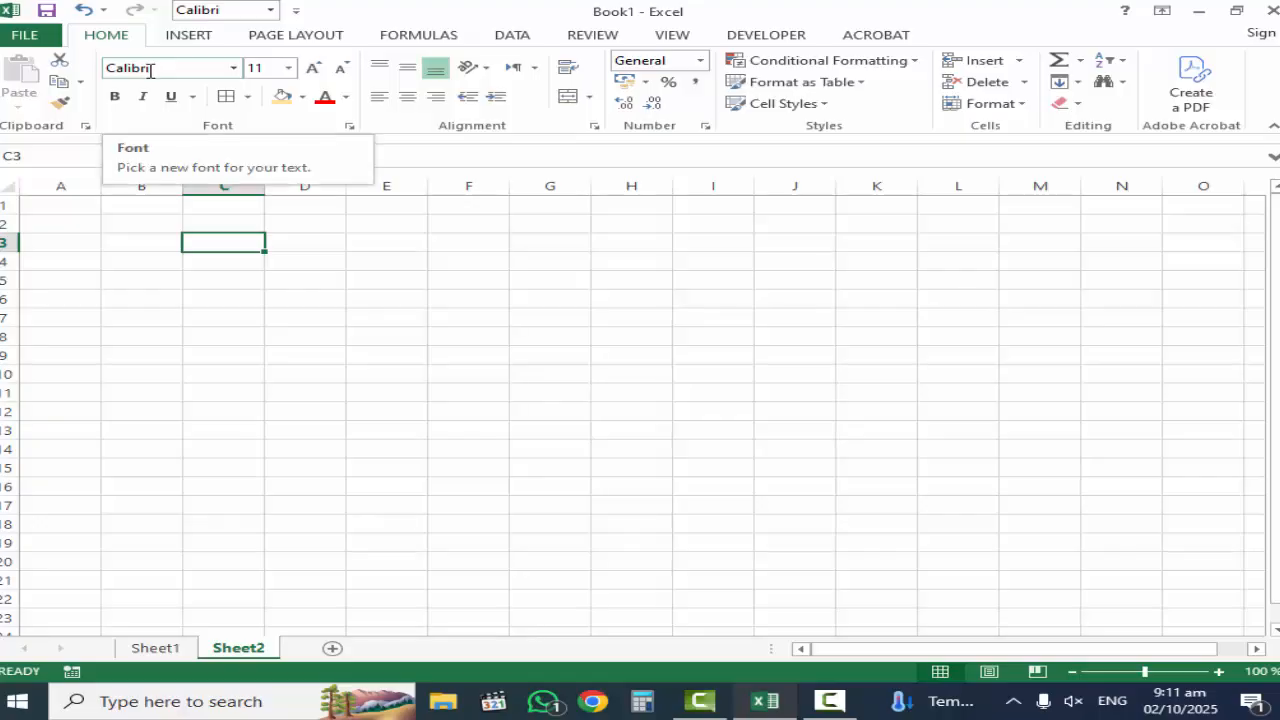
{"action": "left_click", "coordinate": [247, 98]}
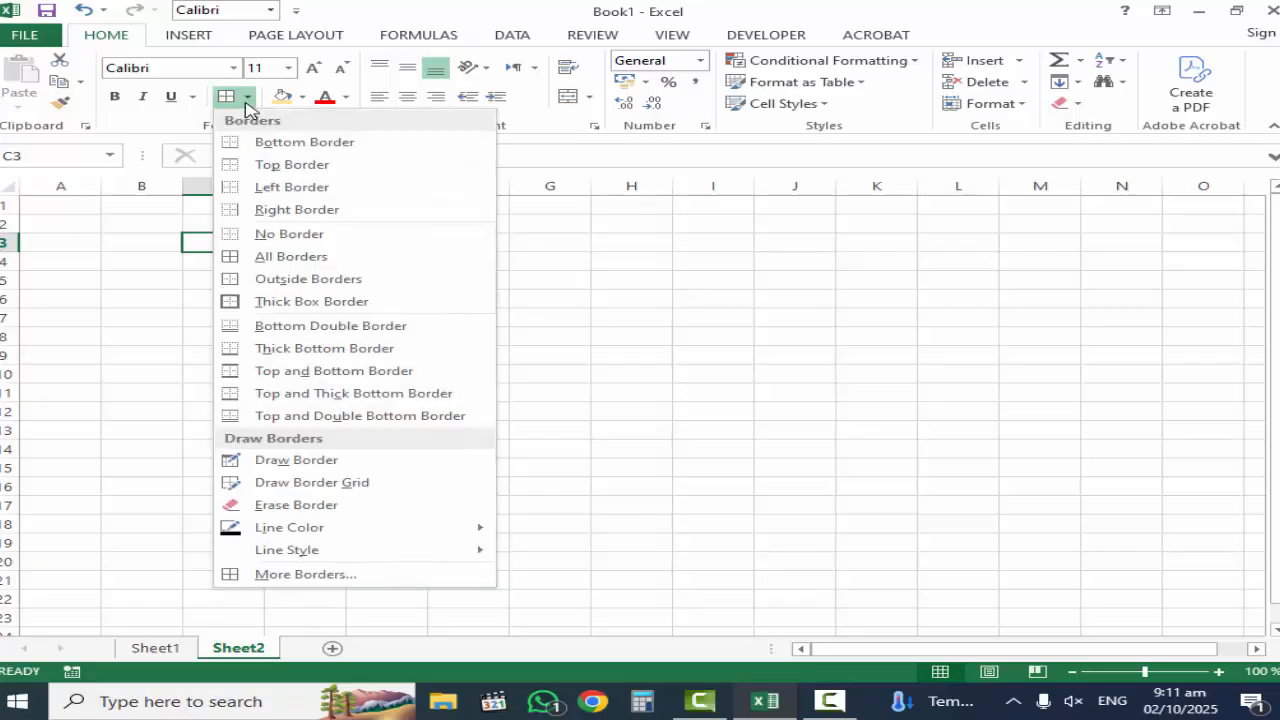
{"action": "left_click", "coordinate": [247, 100]}
{"action": "left_click", "coordinate": [167, 277]}
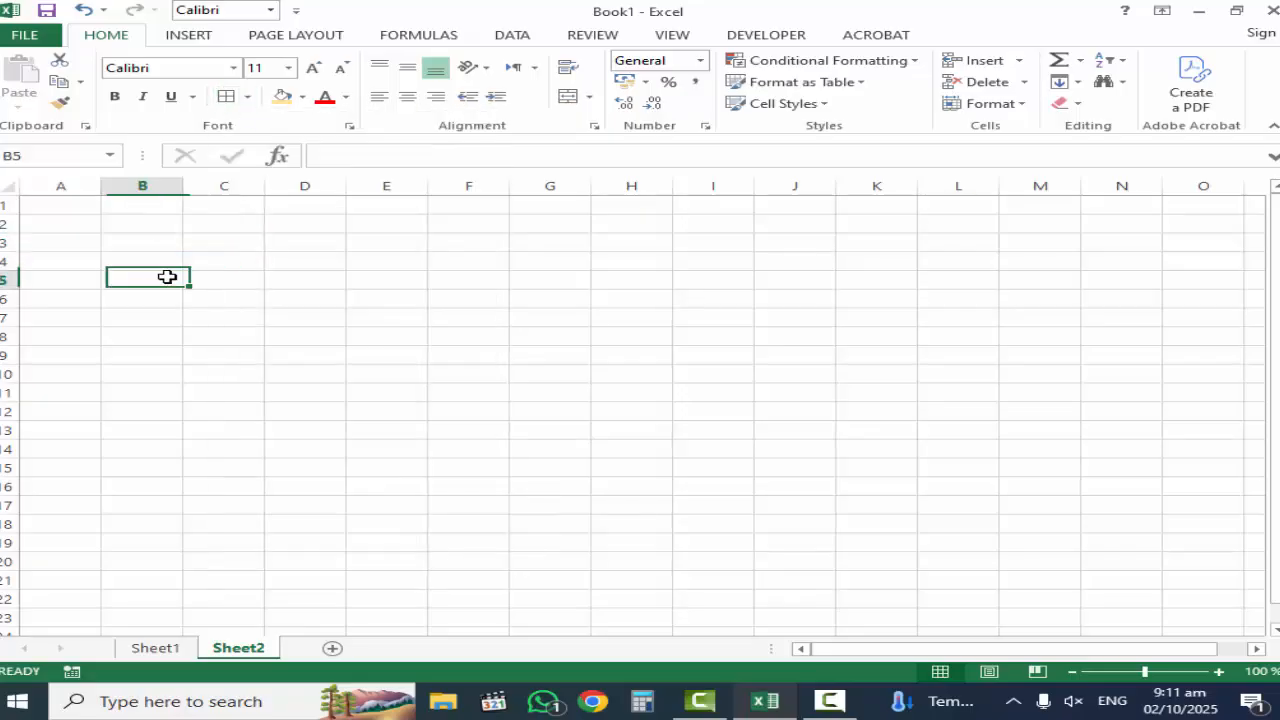
Enter the column headings NAME, ROLL NO, MATH, BIO and URDU in cells A2 through E2.
{"action": "left_click", "coordinate": [62, 228]}
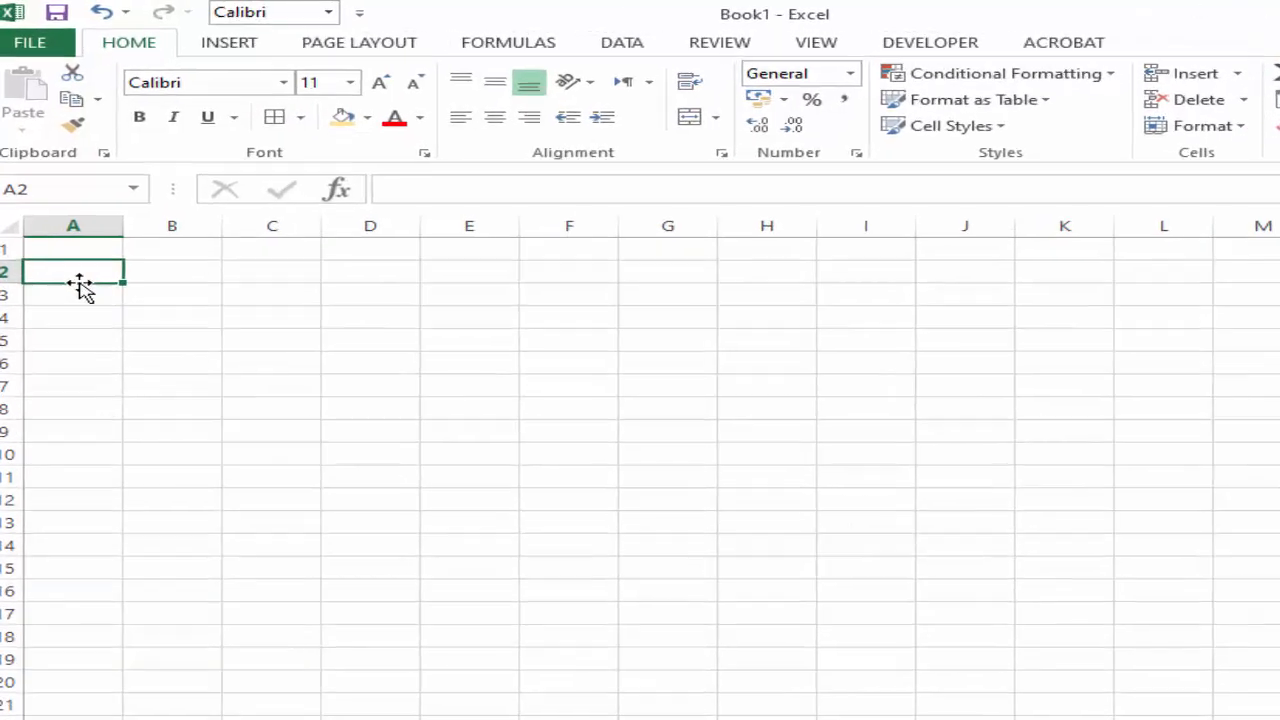
{"action": "type", "text": "NAME"}
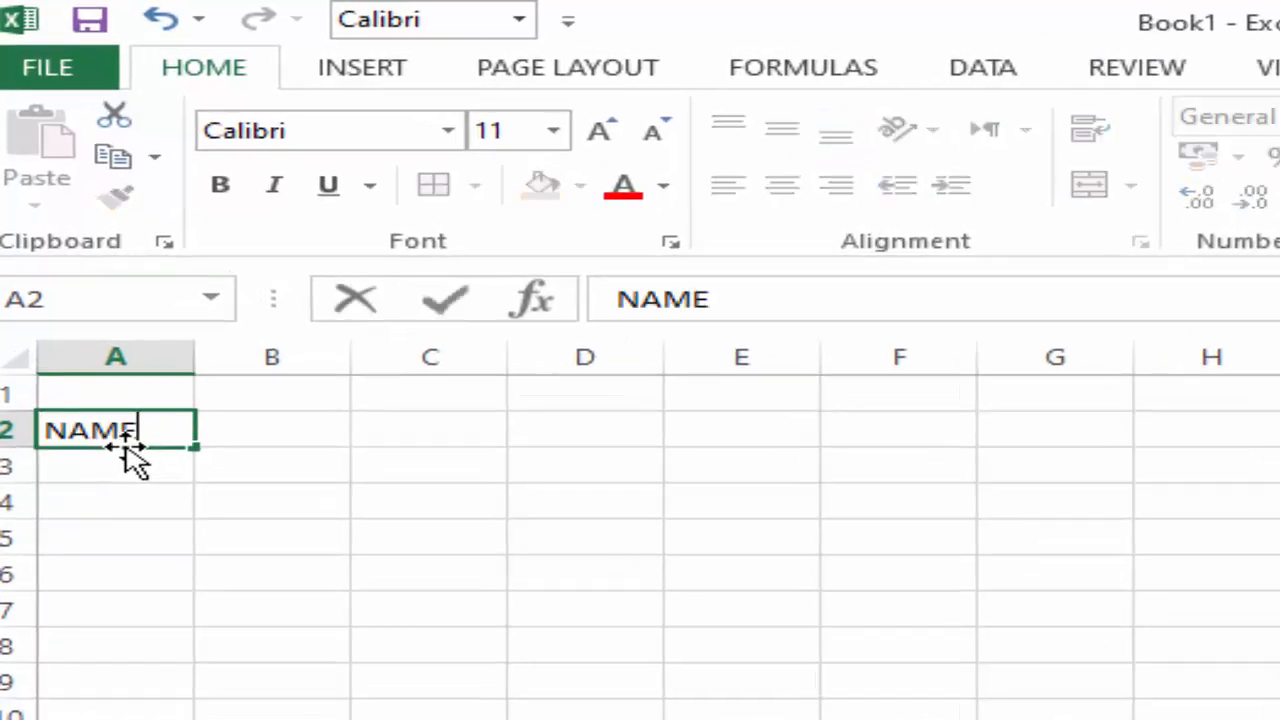
{"action": "key", "text": "Tab"}
{"action": "type", "text": "R"}
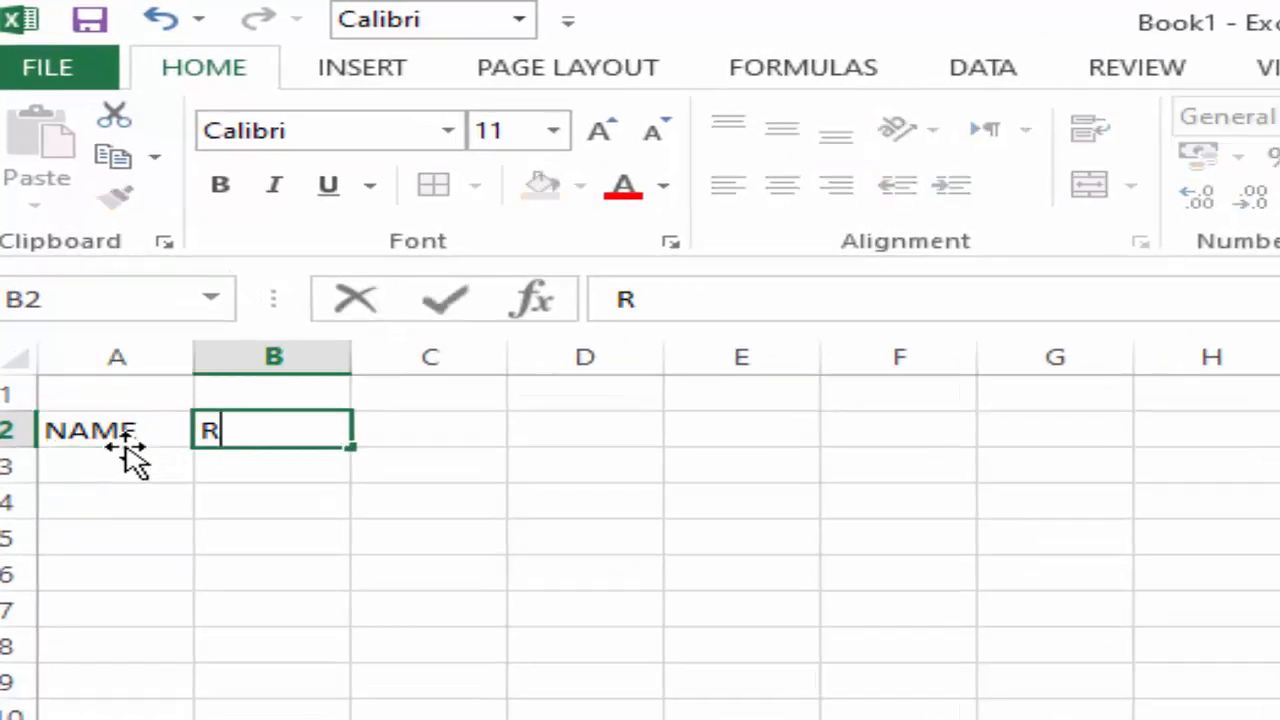
{"action": "type", "text": "OLL NO"}
{"action": "key", "text": "Tab"}
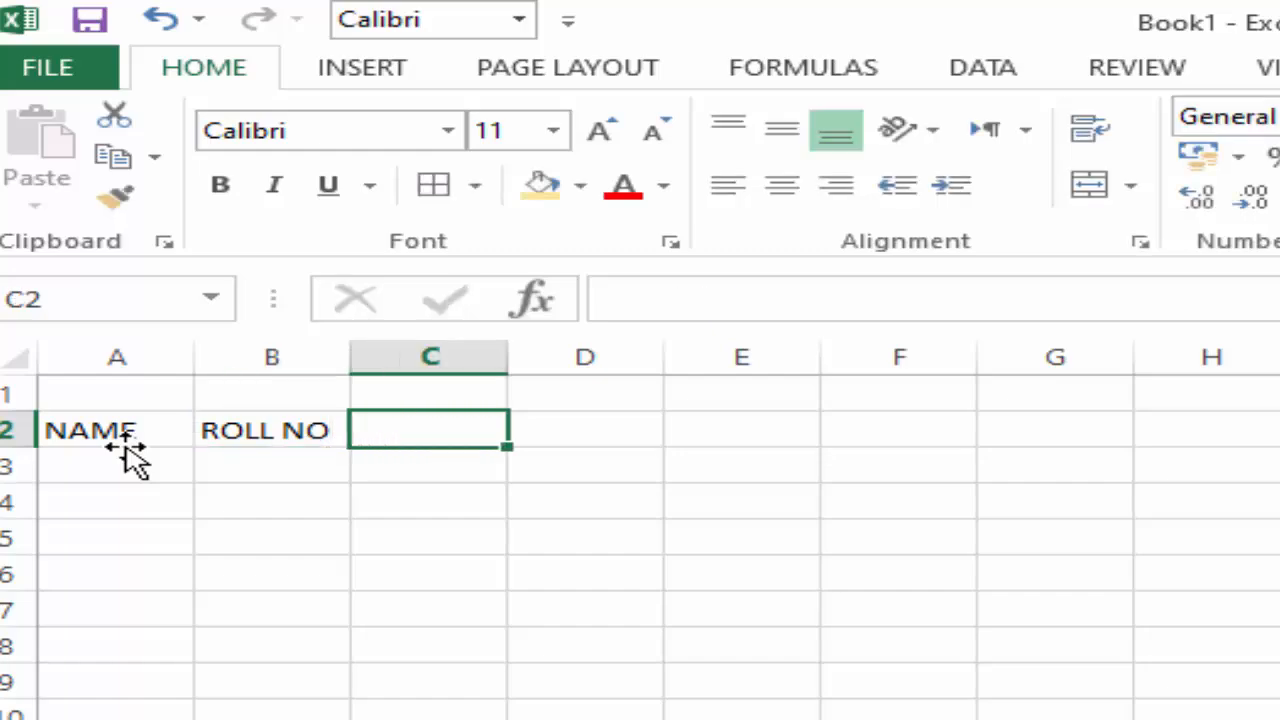
{"action": "type", "text": "MATH"}
{"action": "key", "text": "Tab"}
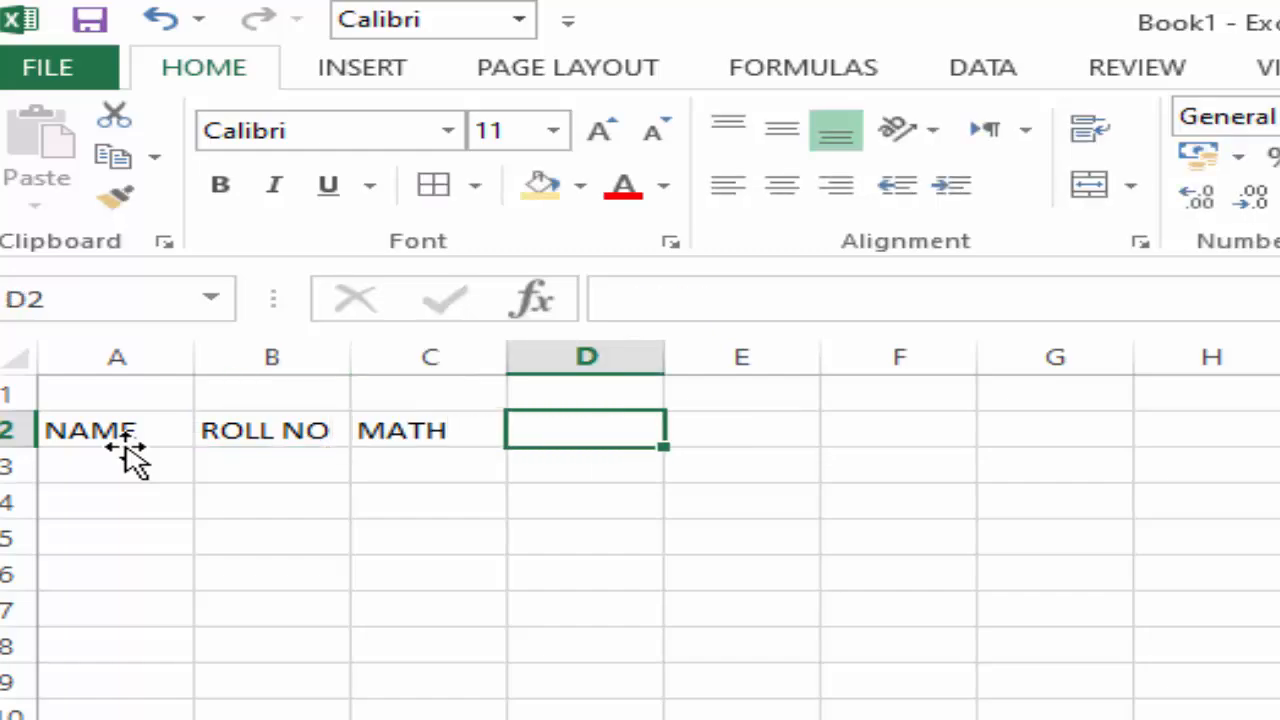
{"action": "type", "text": "BIO"}
{"action": "key", "text": "Tab"}
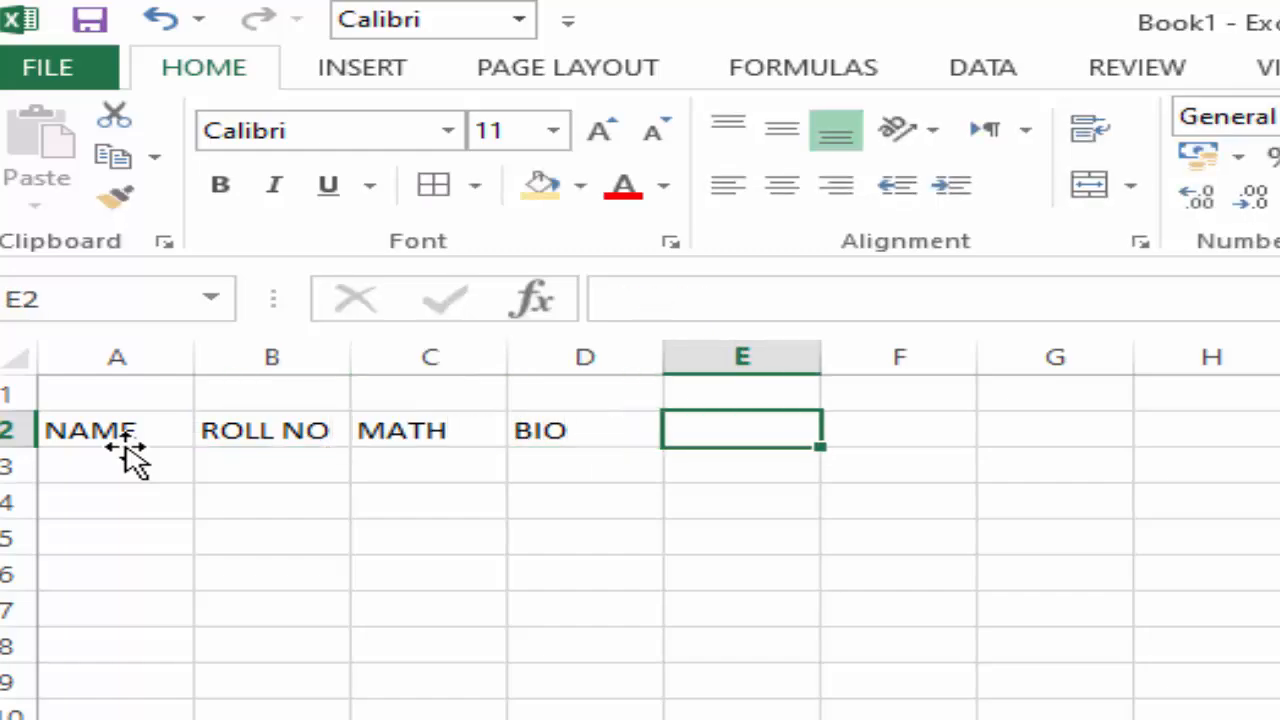
{"action": "type", "text": "URDU"}
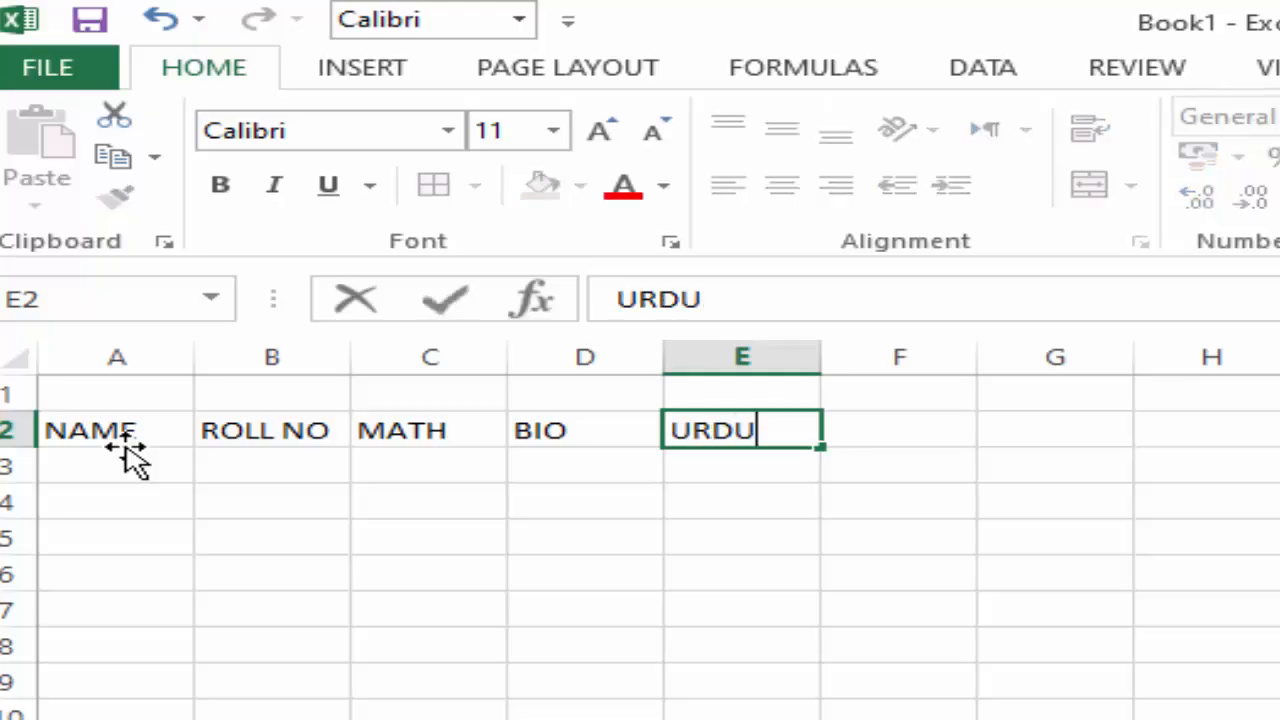
{"action": "key", "text": "Tab"}
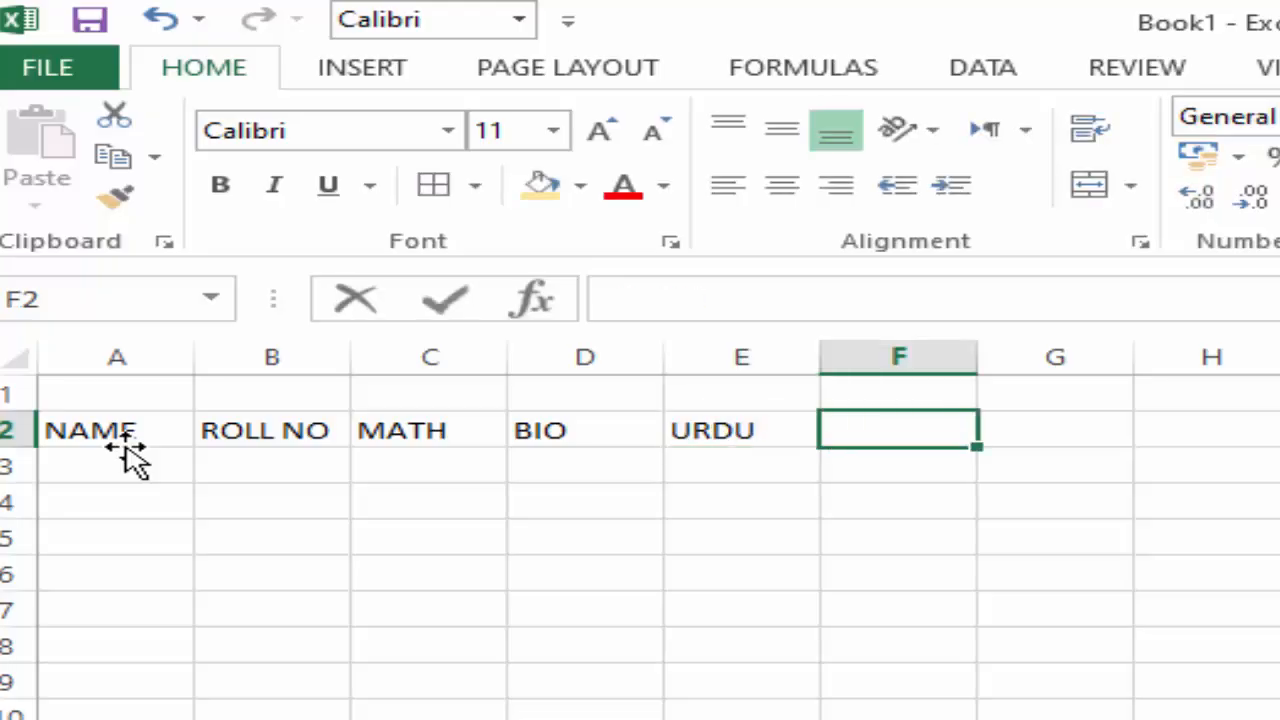
Add the headings OBTAINED MARKS in cell F2 and TOTAL MARKS in cell G2.
{"action": "type", "text": "OBTAIB"}
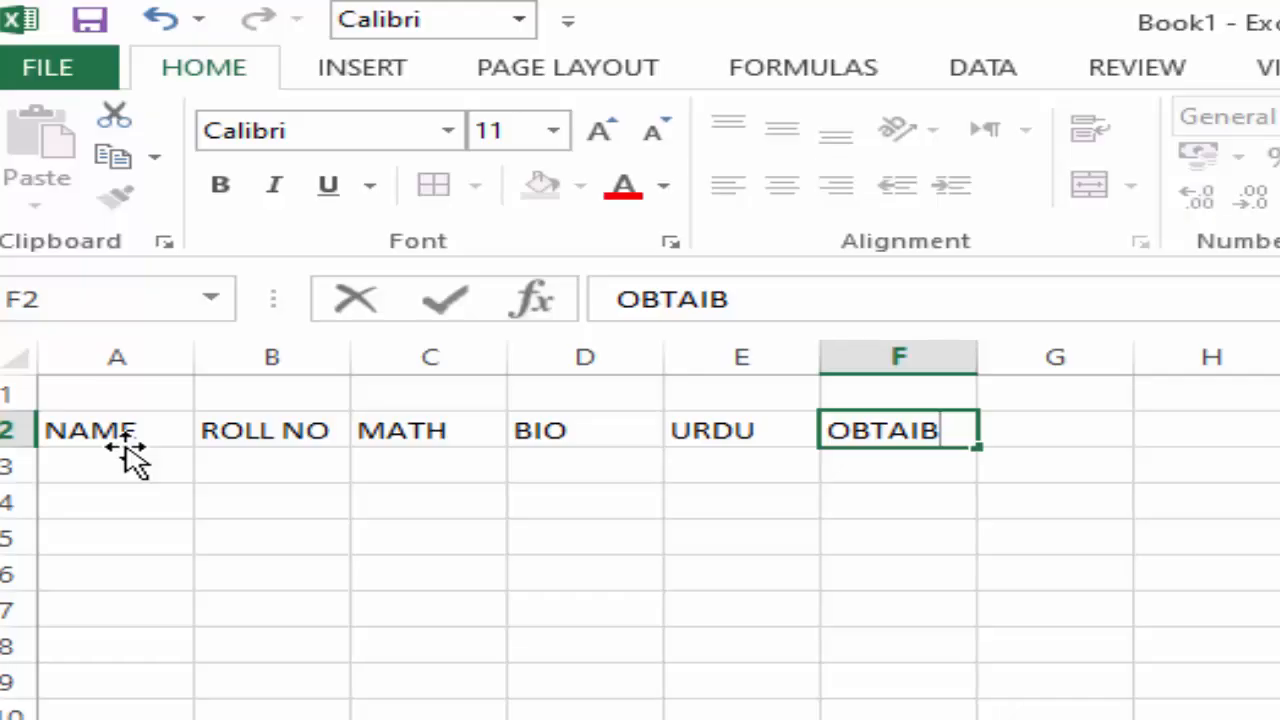
{"action": "key", "text": "BackSpace"}
{"action": "type", "text": "NED "}
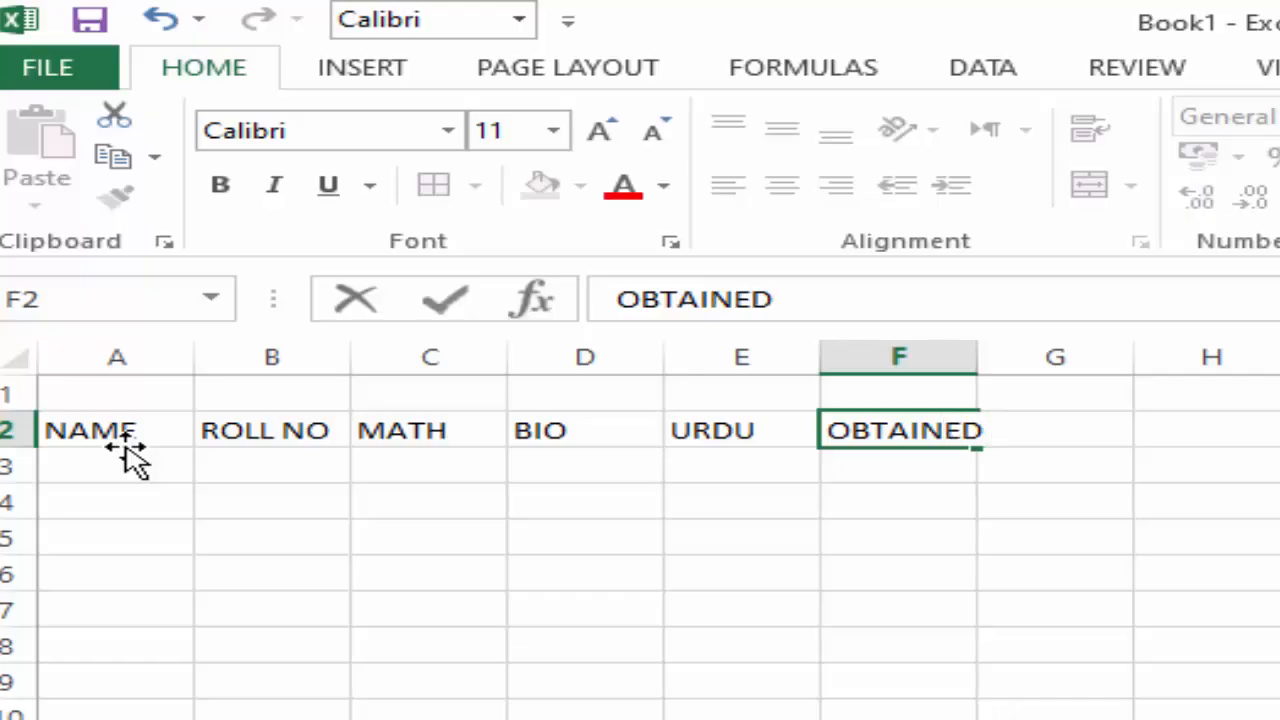
{"action": "type", "text": "MARKS"}
{"action": "key", "text": "Tab"}
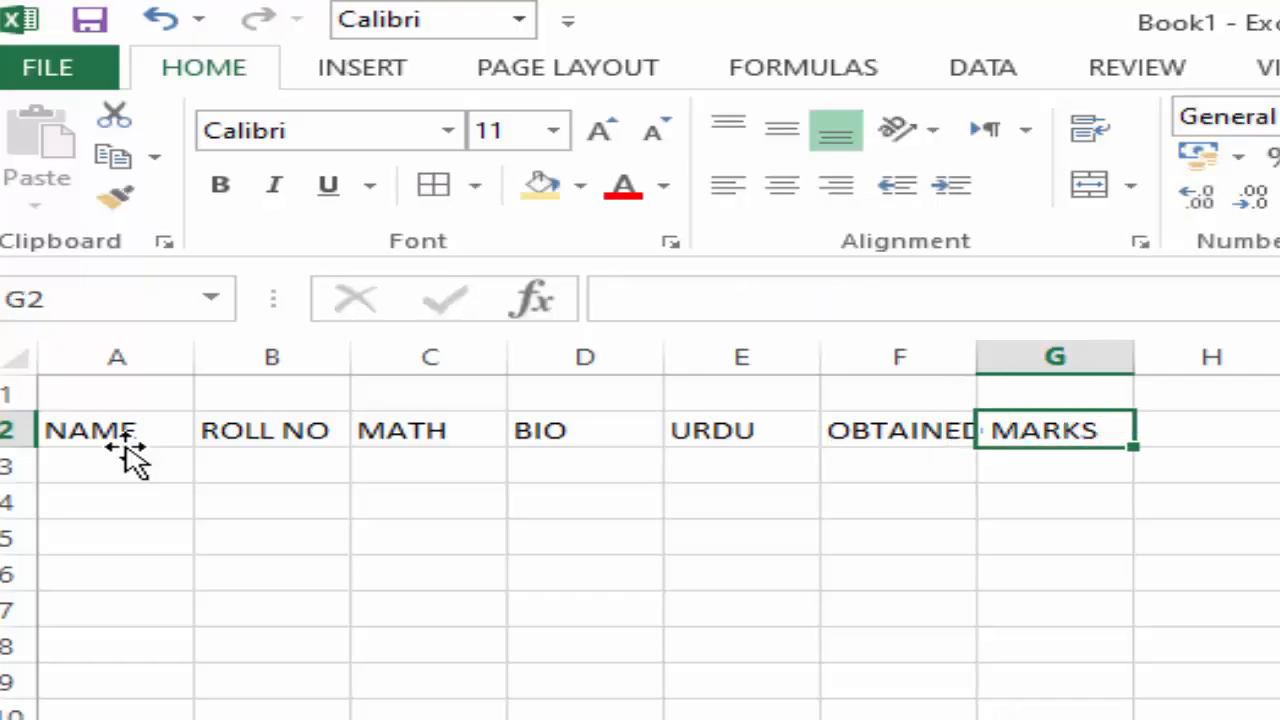
{"action": "type", "text": "TOTAL M"}
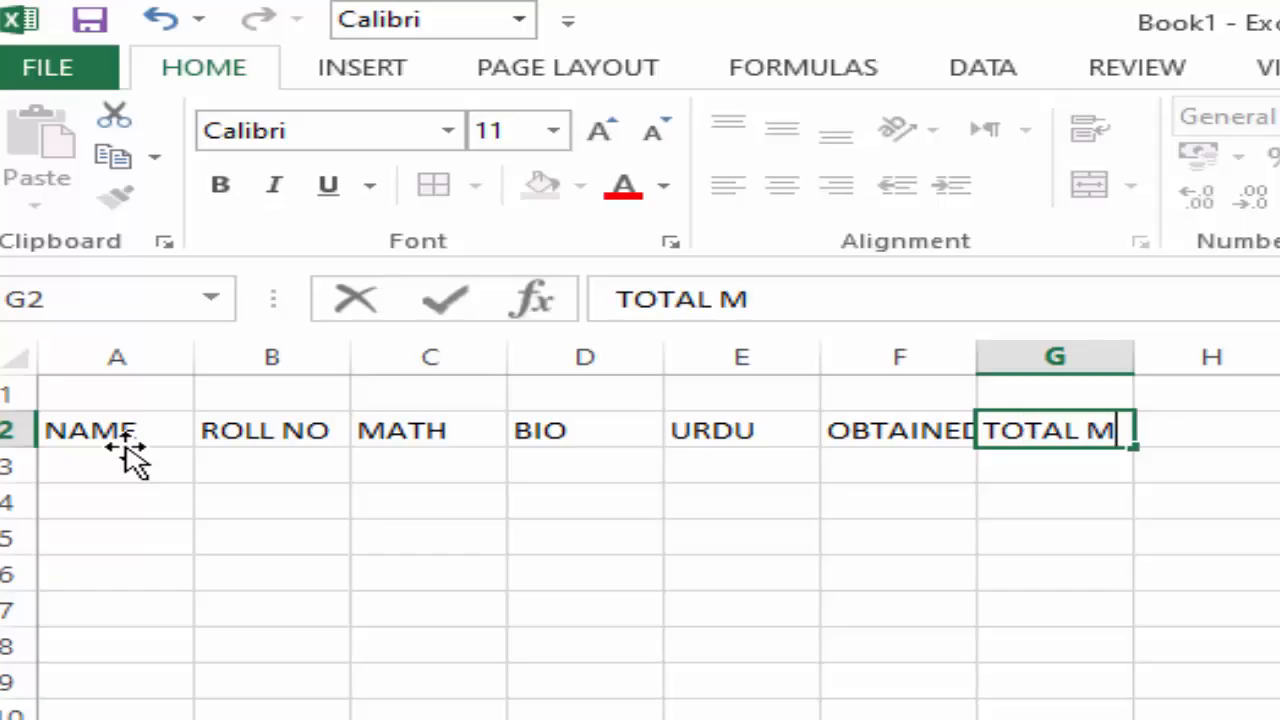
{"action": "type", "text": "ARSK"}
{"action": "key", "text": "BackSpace"}
{"action": "key", "text": "BackSpace"}
{"action": "type", "text": "KS"}
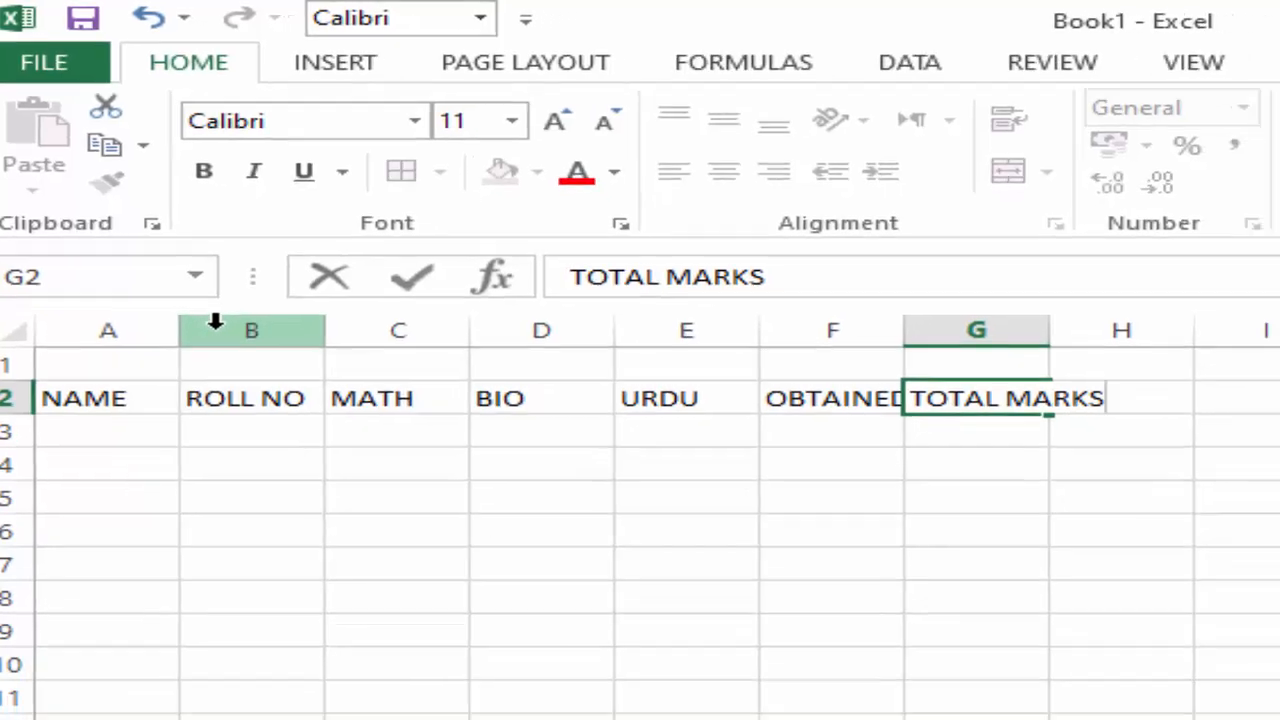
{"action": "left_click", "coordinate": [117, 574]}
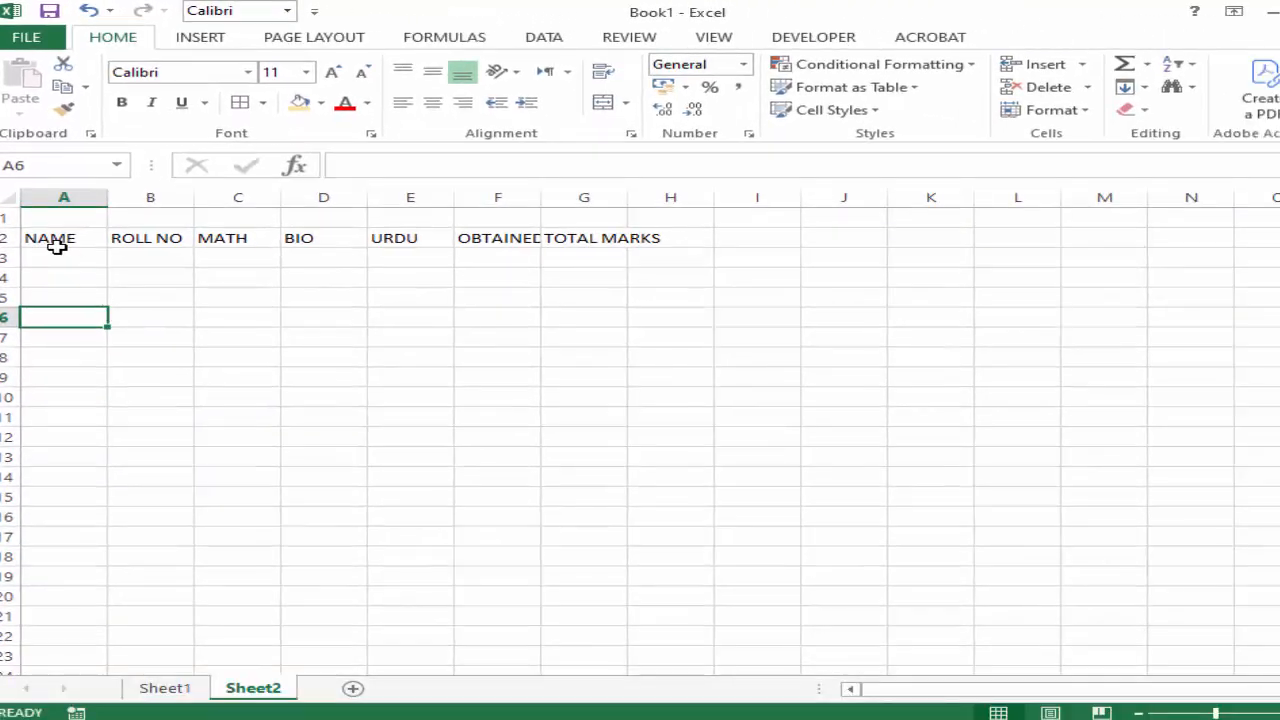
Move the heading row A2:H2 to row 6, starting at cell A6, by cutting and pasting.
{"action": "left_click_drag", "start_coordinate": [57, 246], "coordinate": [658, 247]}
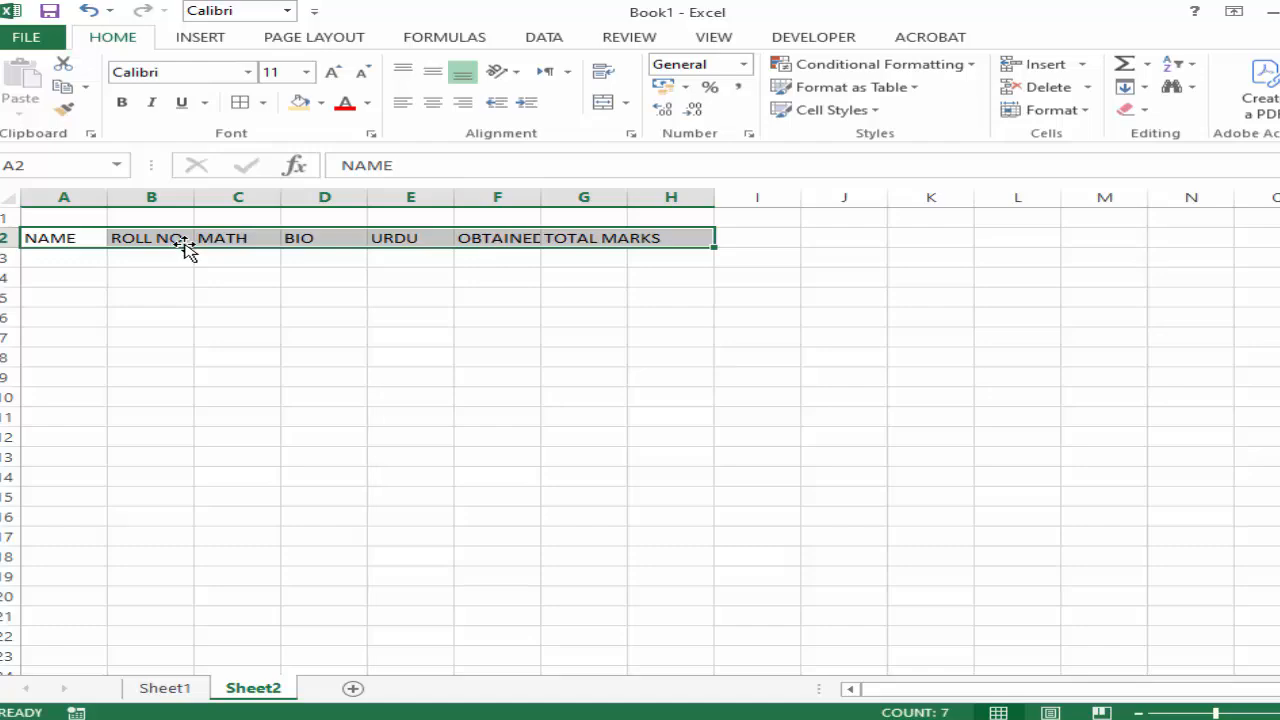
{"action": "key", "text": "ctrl+v"}
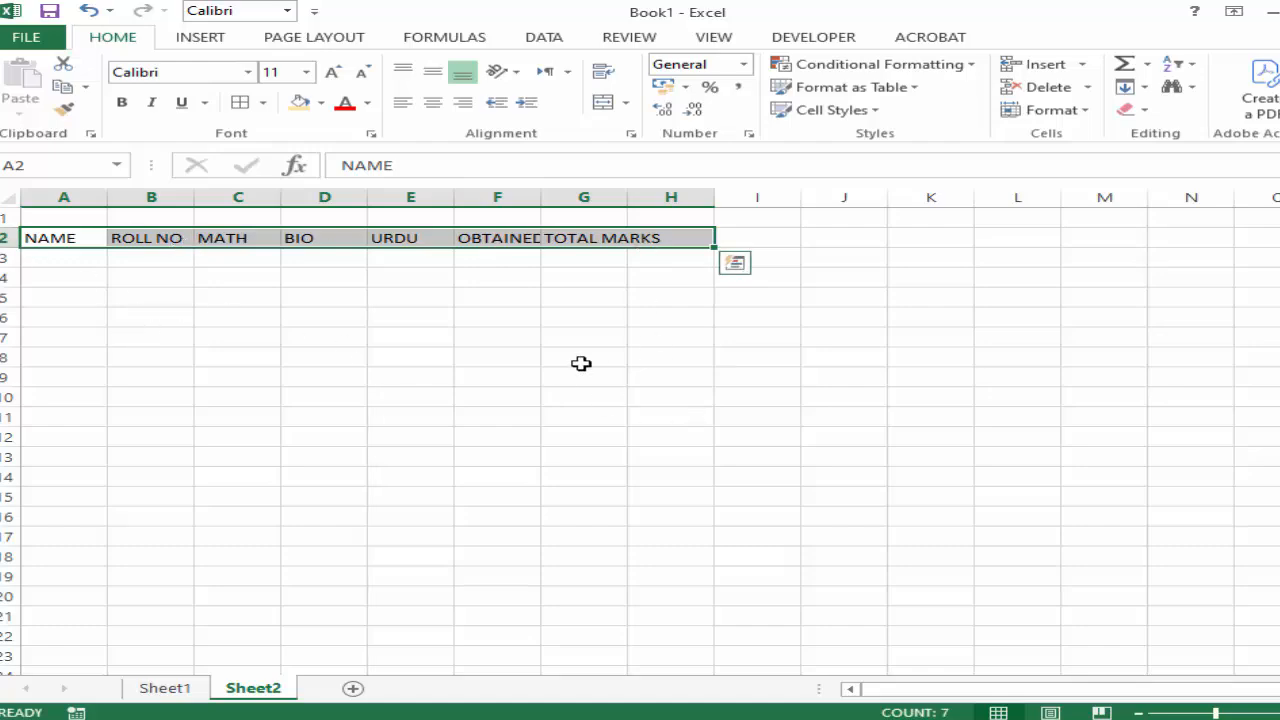
{"action": "left_click", "coordinate": [71, 68]}
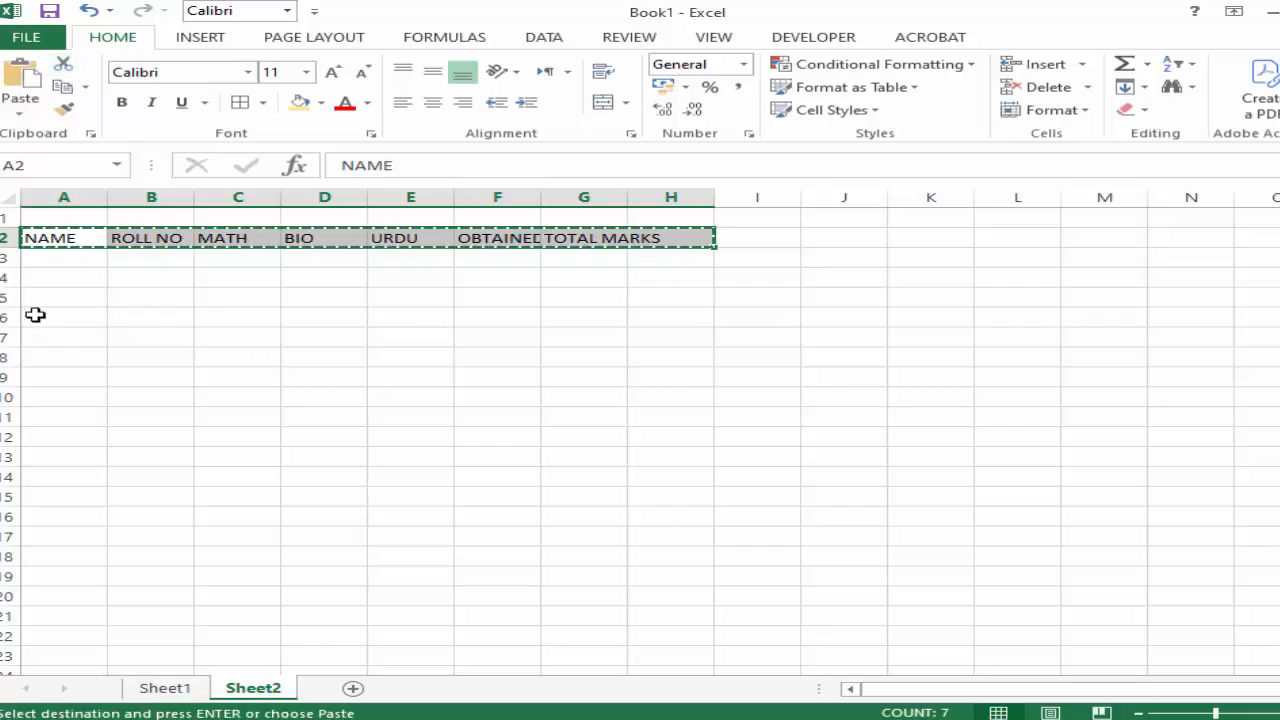
{"action": "left_click_drag", "start_coordinate": [34, 316], "coordinate": [809, 309]}
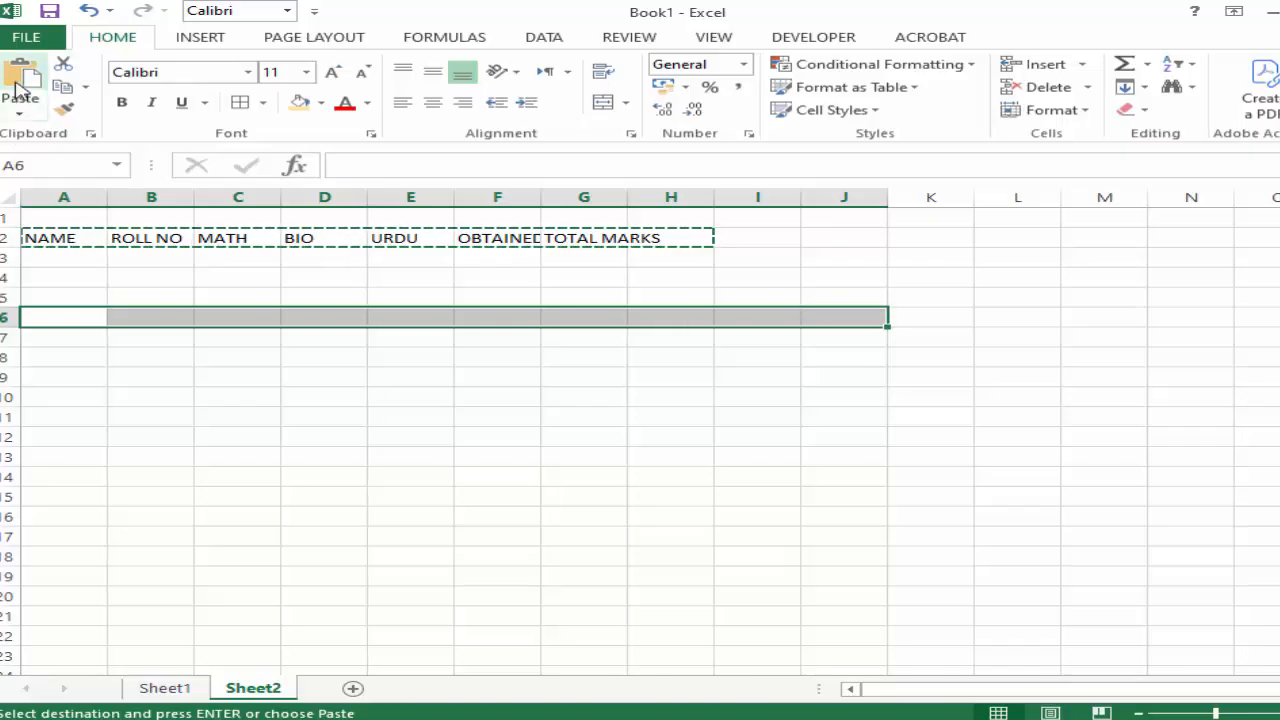
{"action": "left_click", "coordinate": [18, 90]}
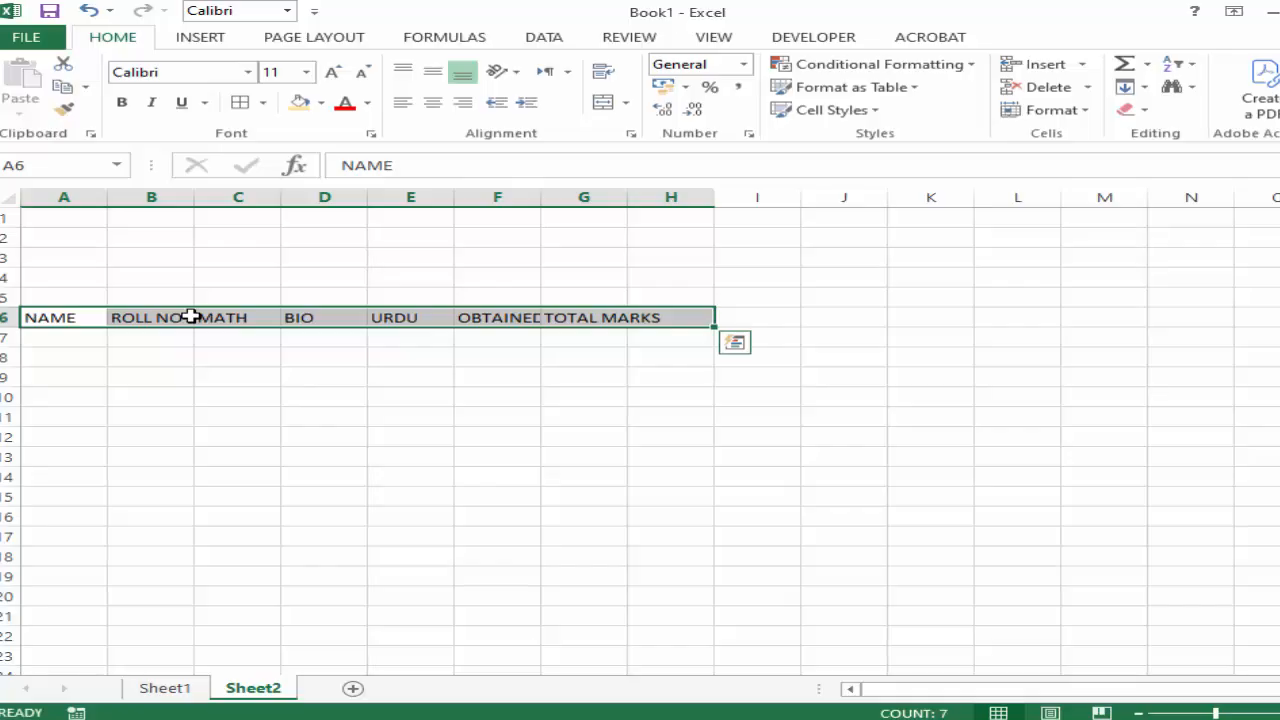
{"action": "key", "text": "Escape"}
{"action": "key", "text": "Tab"}
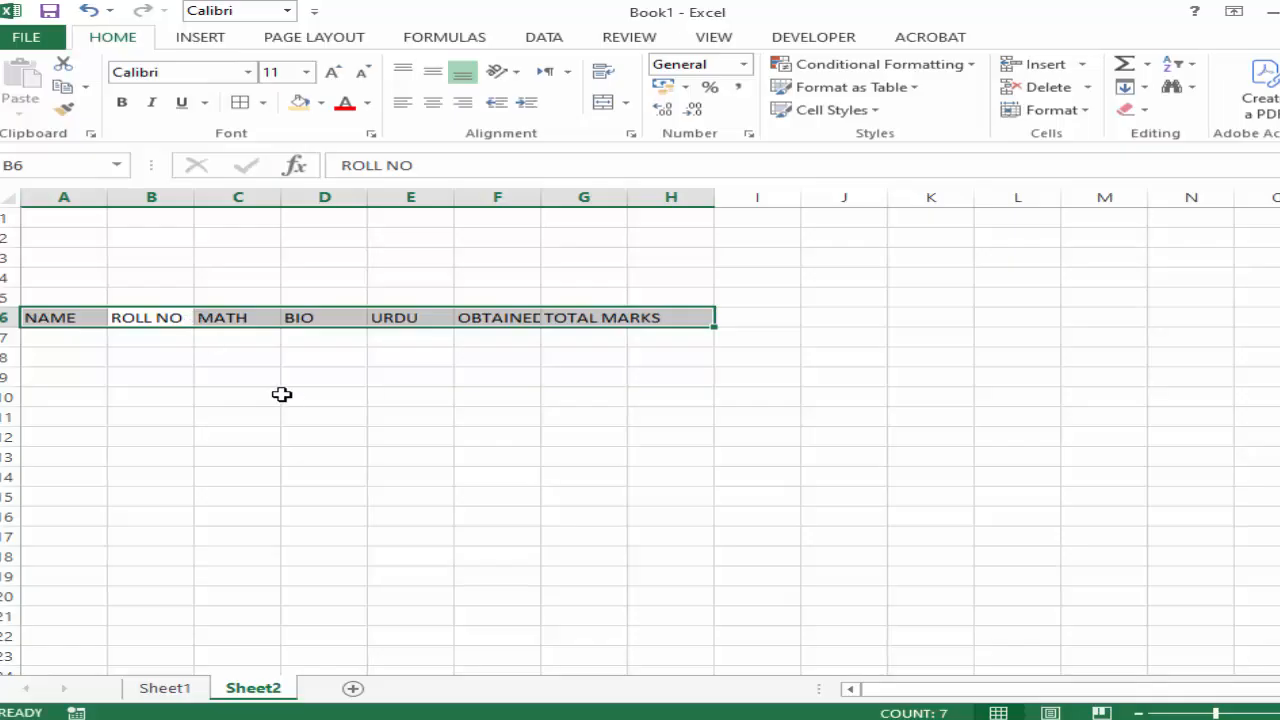
Copy the heading row A6:H6 and paste the duplicate into row 9, starting at cell A9.
{"action": "left_click", "coordinate": [286, 397]}
{"action": "left_click", "coordinate": [55, 321]}
{"action": "left_click_drag", "start_coordinate": [55, 321], "coordinate": [645, 317]}
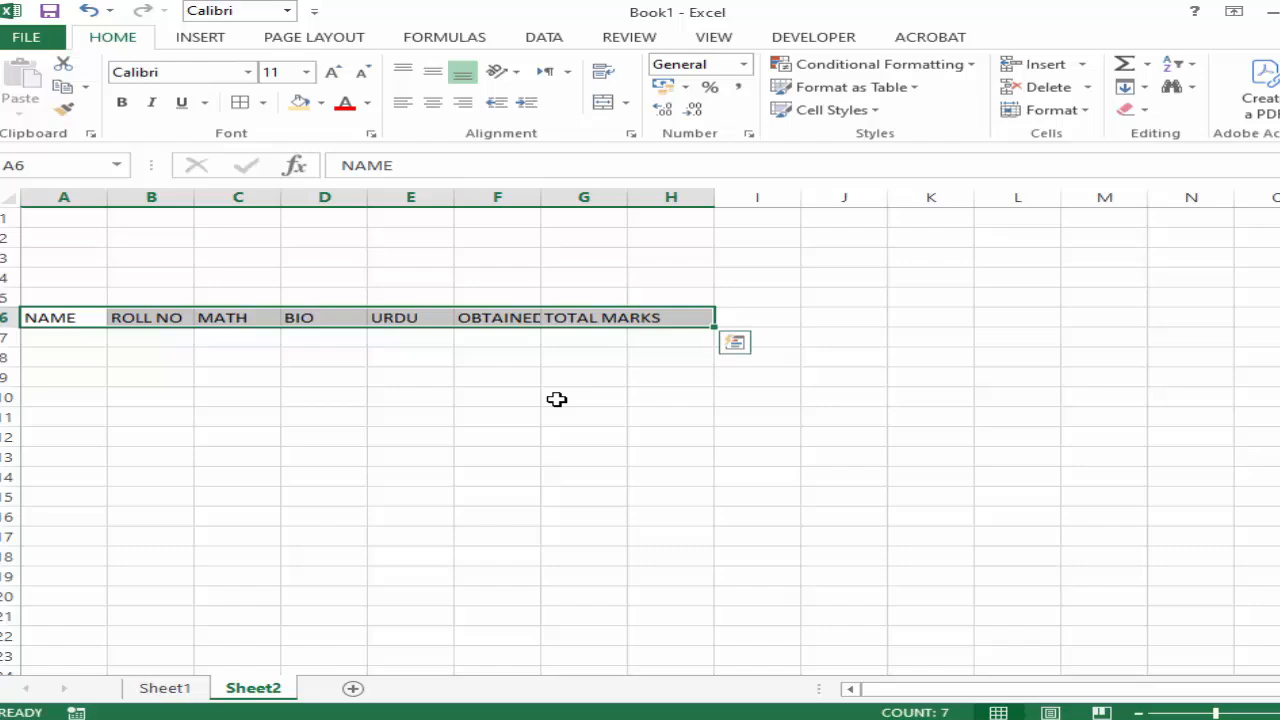
{"action": "left_click", "coordinate": [70, 90]}
{"action": "left_click_drag", "start_coordinate": [61, 385], "coordinate": [790, 377]}
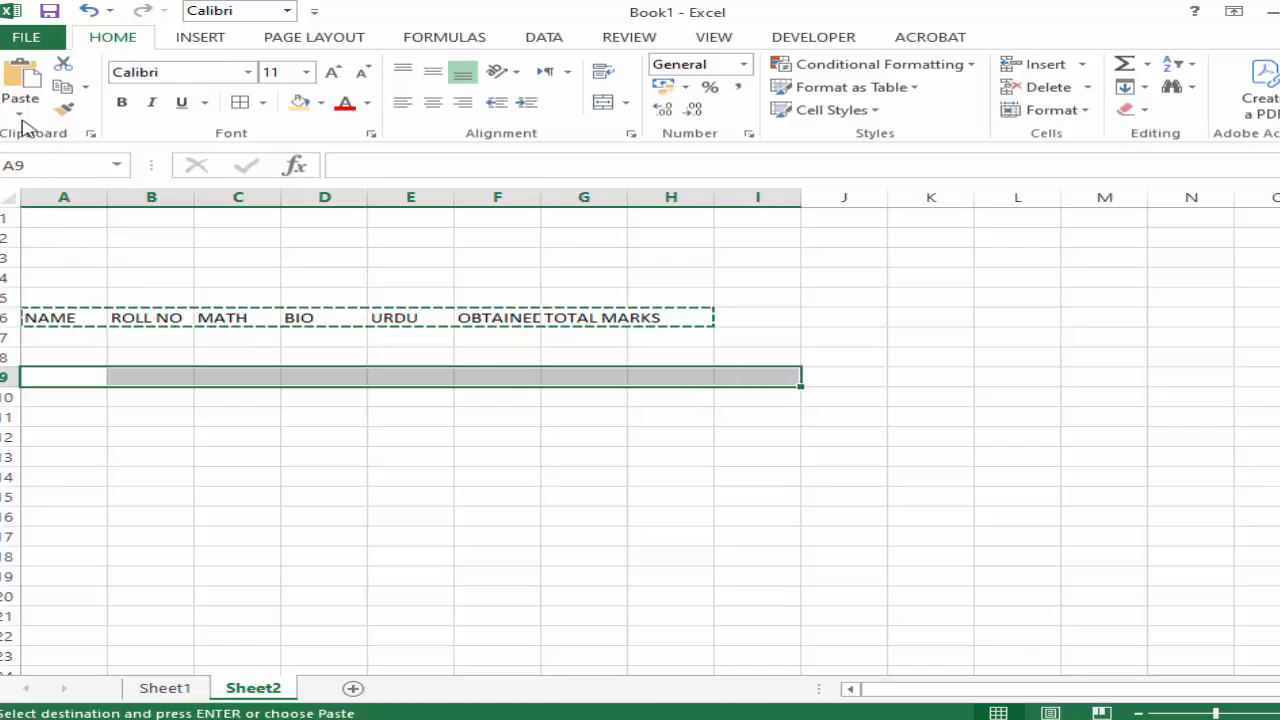
{"action": "left_click", "coordinate": [25, 85]}
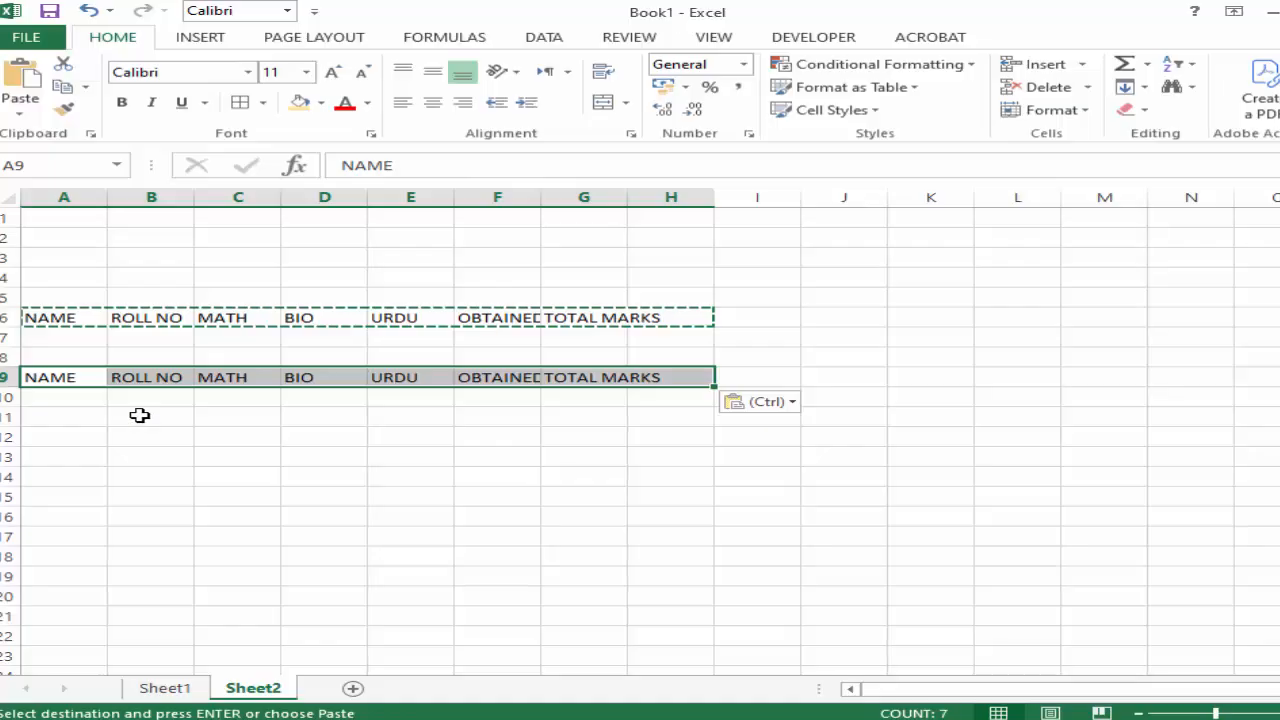
{"action": "key", "text": "Escape"}
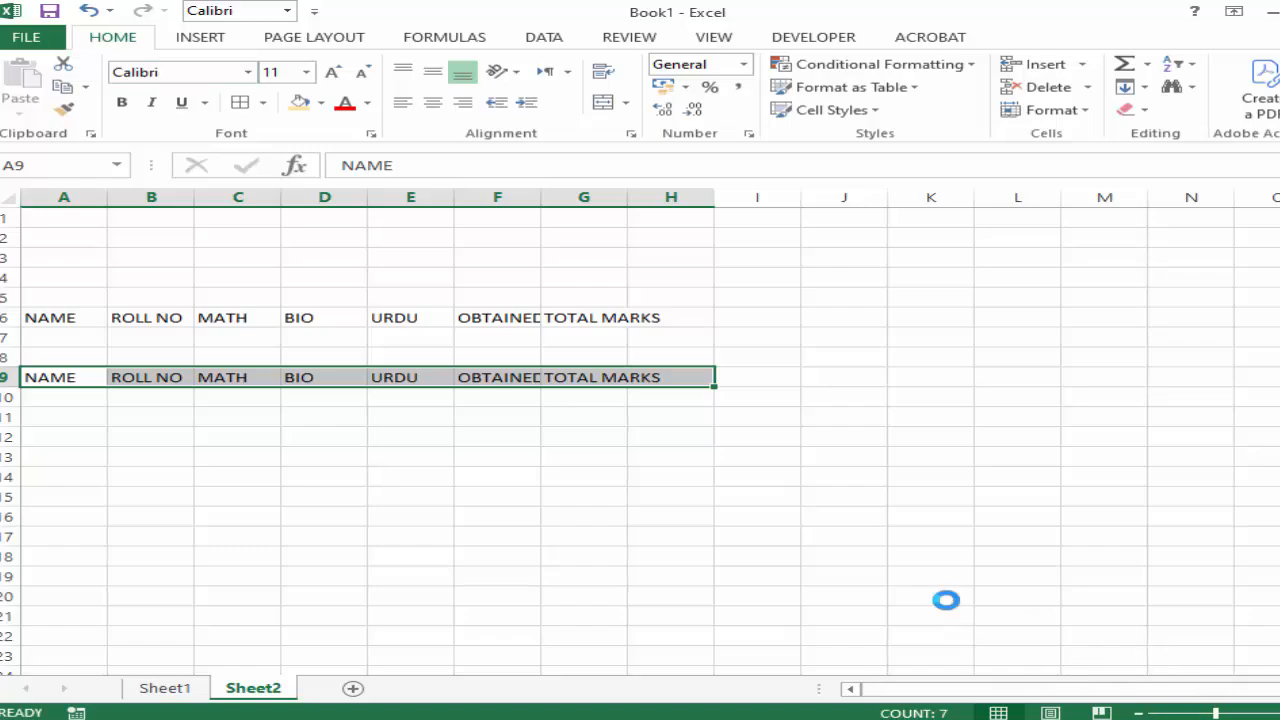
{"action": "scroll", "coordinate": [946, 600], "scroll_direction": "up", "scroll_amount": 3}
{"action": "scroll", "coordinate": [946, 600], "scroll_direction": "up", "scroll_amount": 2}
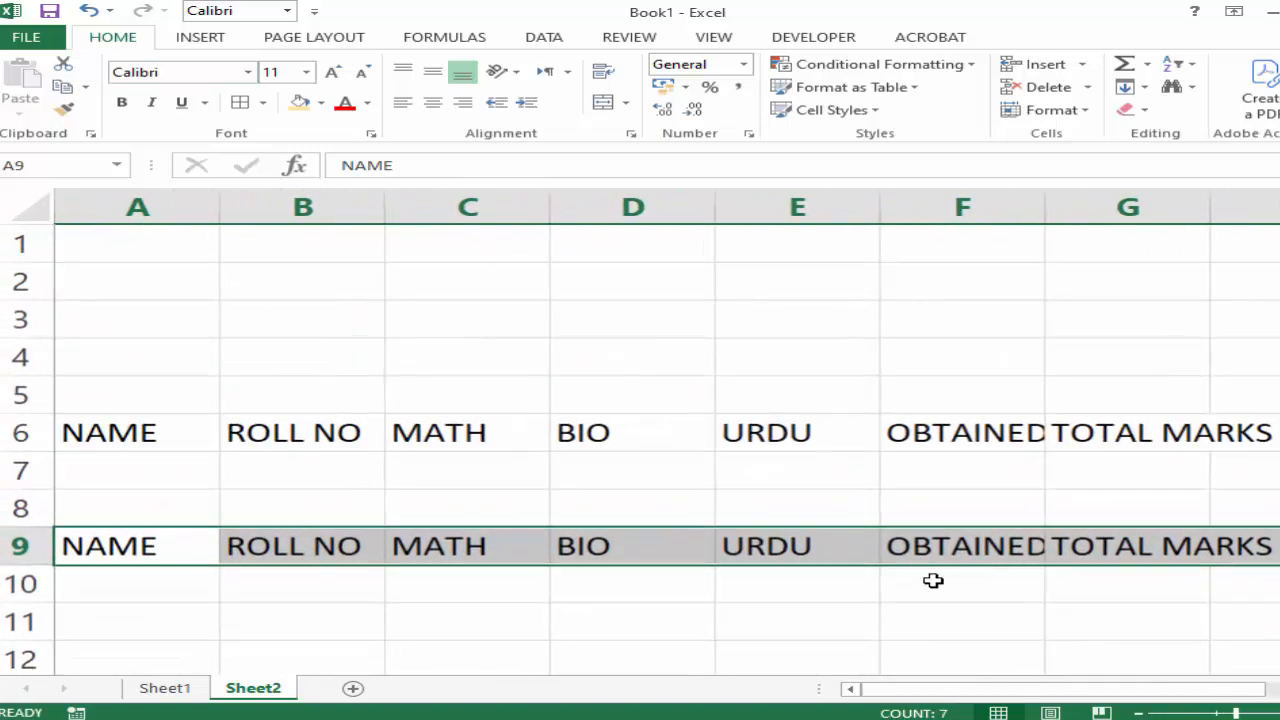
{"action": "left_click", "coordinate": [184, 438]}
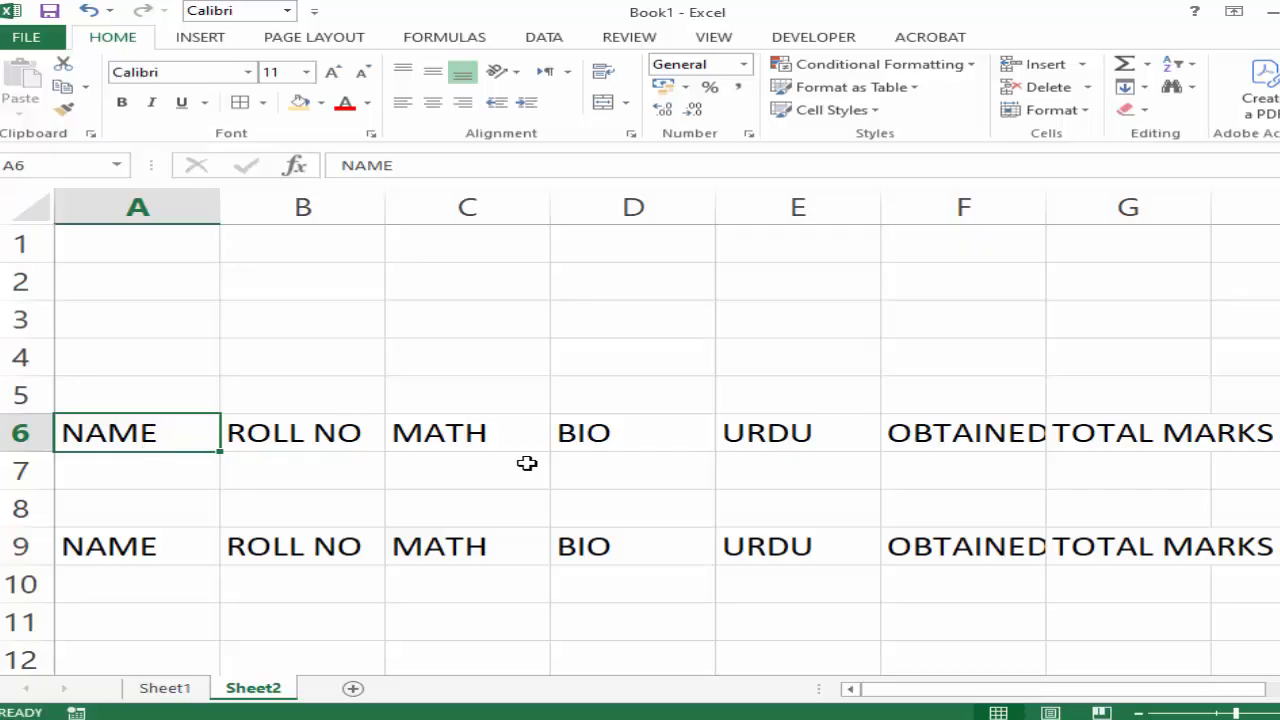
{"action": "left_click", "coordinate": [441, 432]}
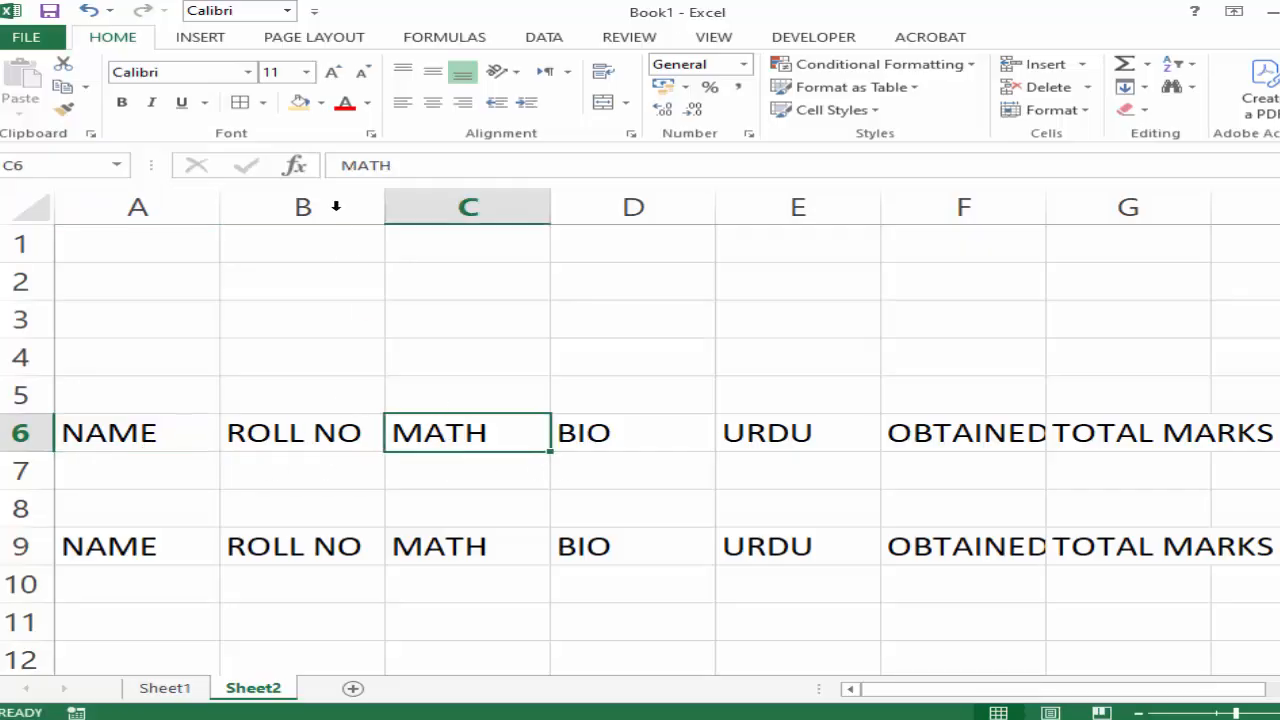
{"action": "left_click", "coordinate": [248, 73]}
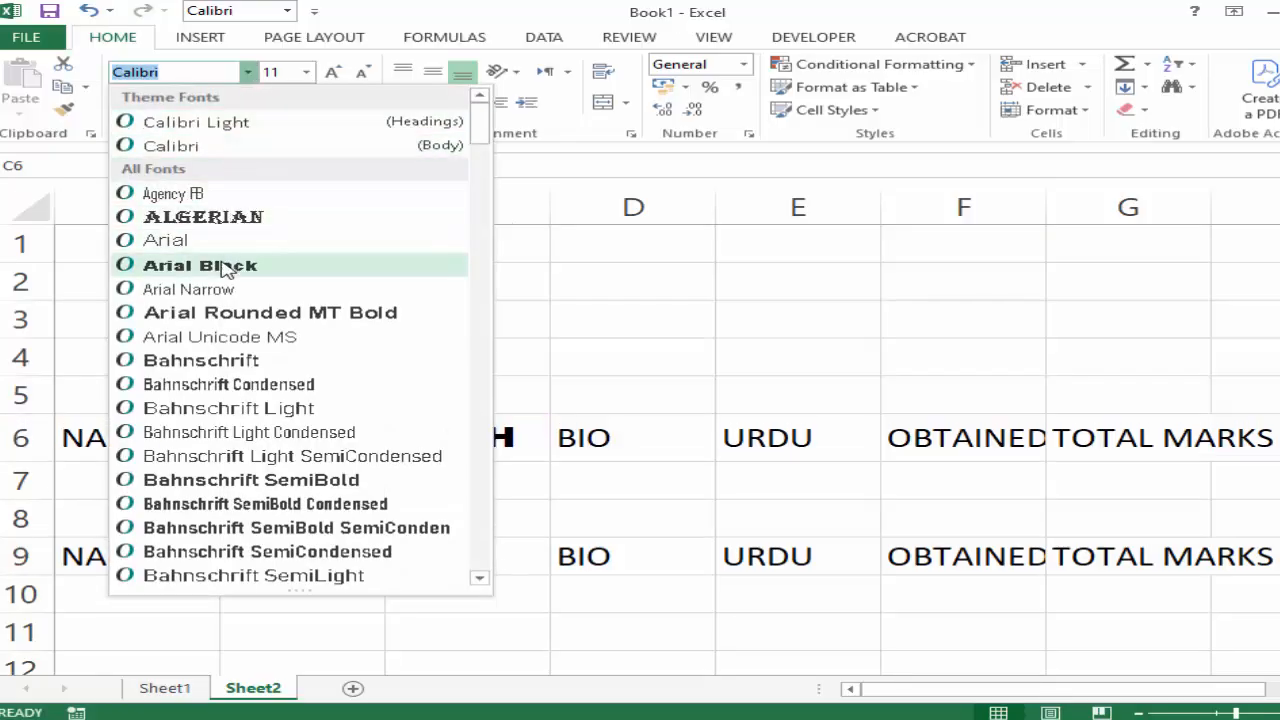
{"action": "left_click", "coordinate": [697, 430]}
Set the URDU heading in cell E6 to the Impact font and make the BIO heading in cell D6 bold.
{"action": "left_click", "coordinate": [846, 432]}
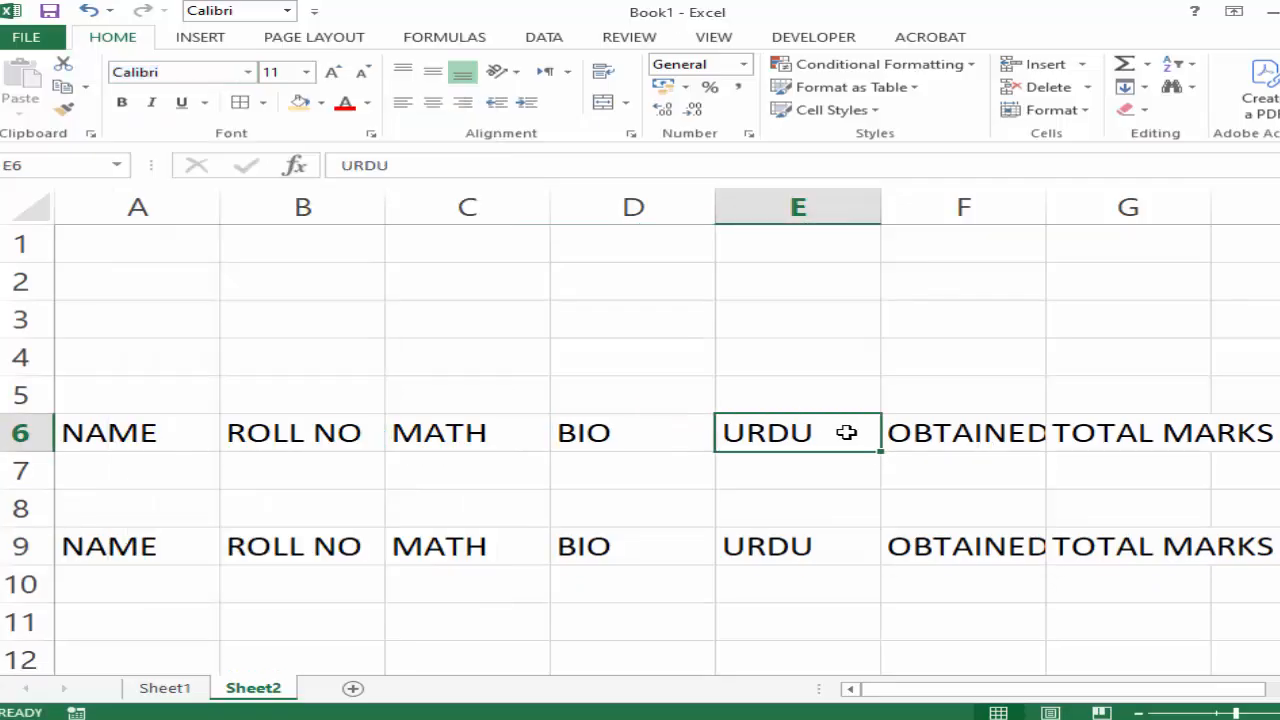
{"action": "left_click", "coordinate": [248, 72]}
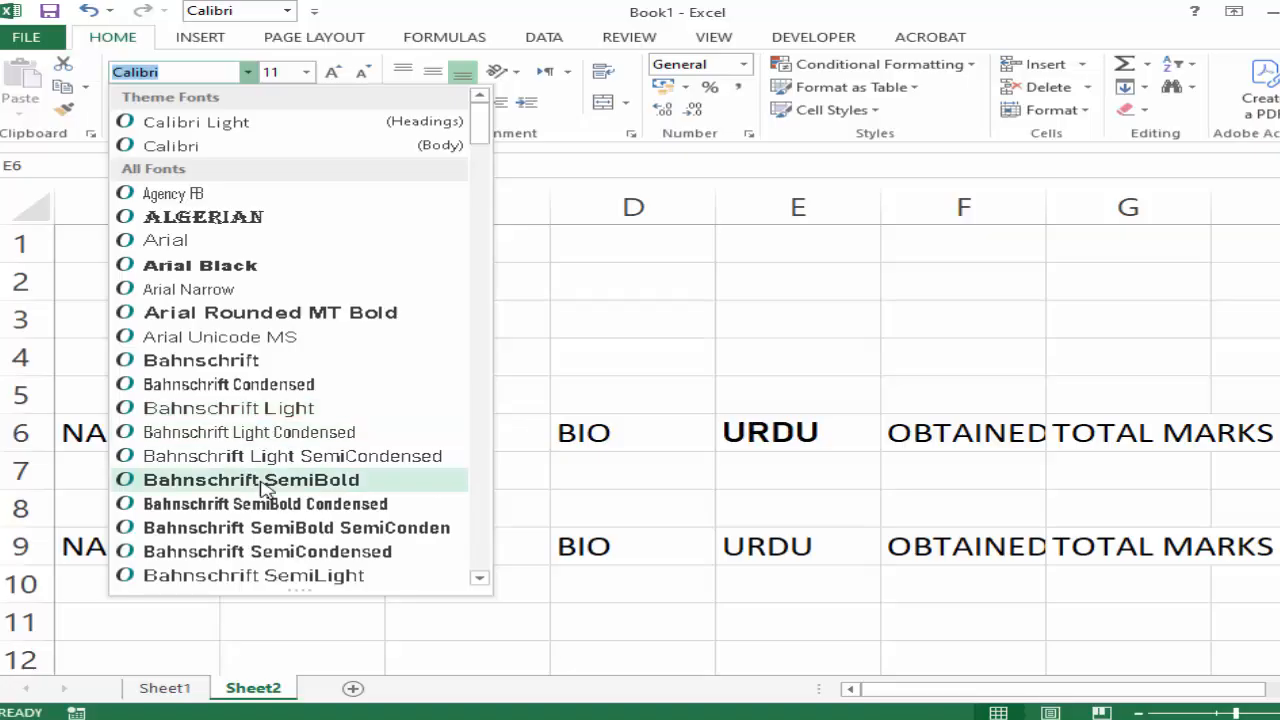
{"action": "scroll", "coordinate": [265, 486], "scroll_direction": "down", "scroll_amount": 20}
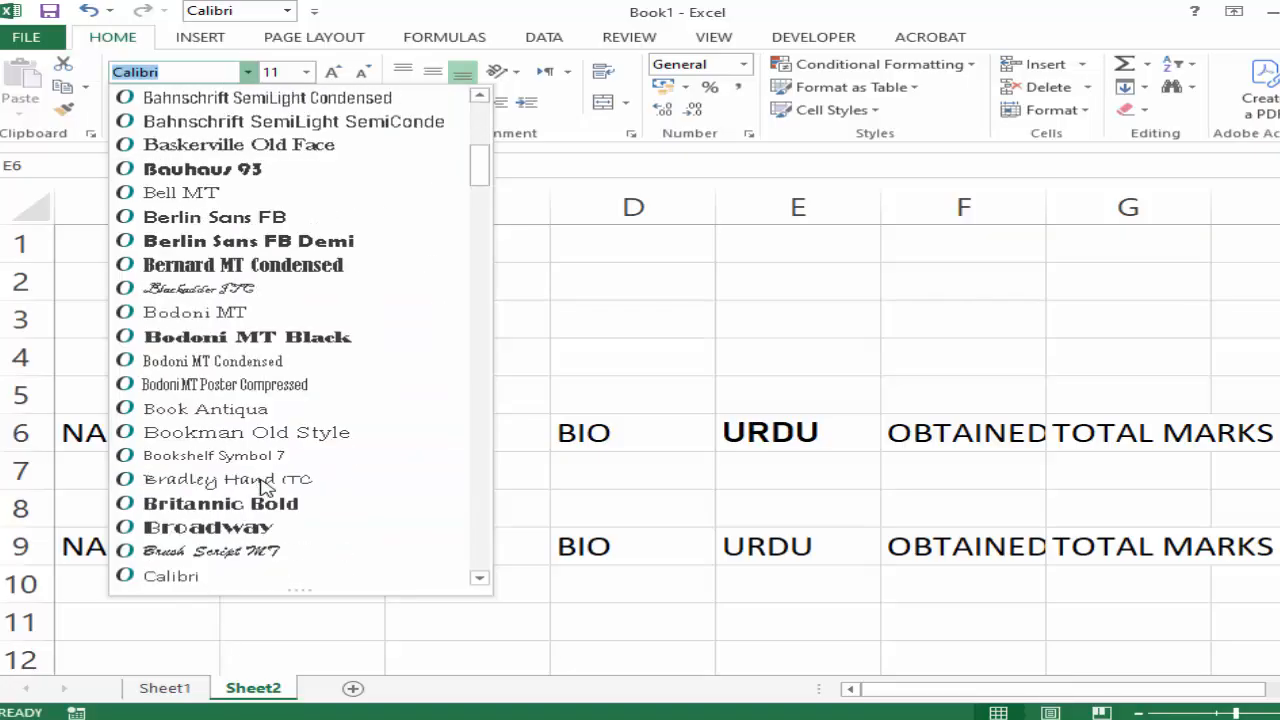
{"action": "scroll", "coordinate": [265, 486], "scroll_direction": "down", "scroll_amount": 15}
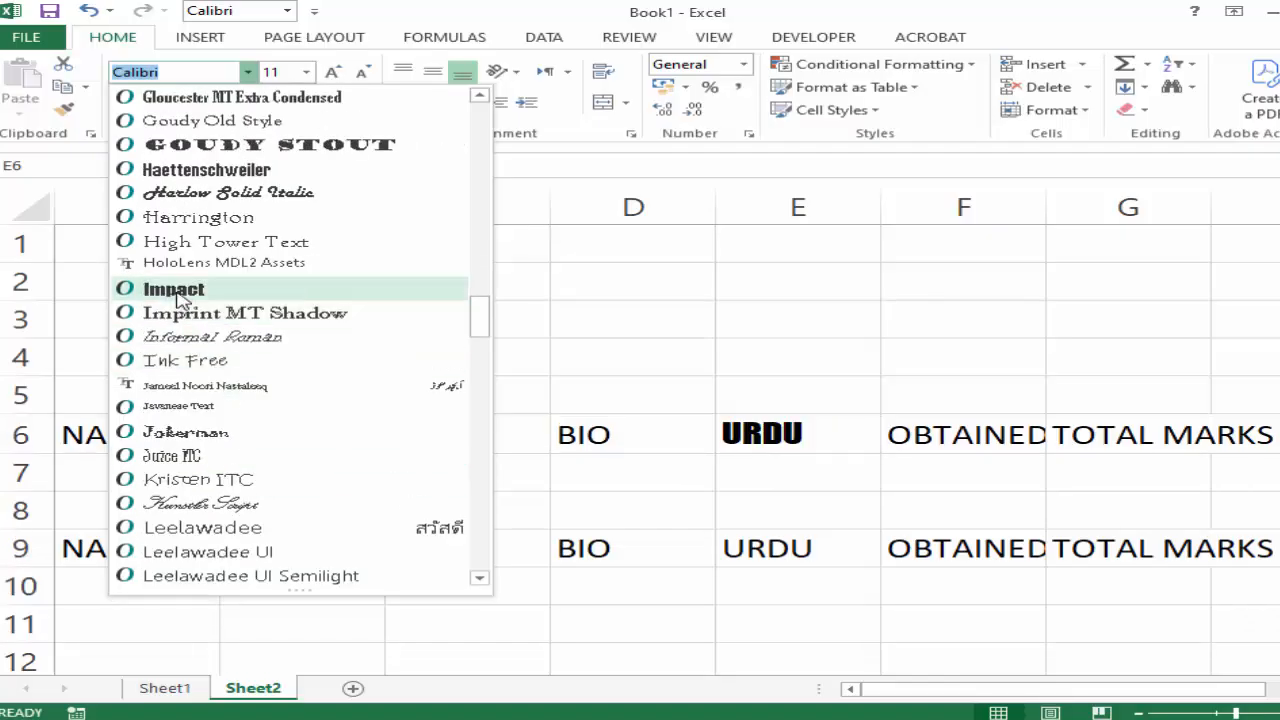
{"action": "left_click", "coordinate": [174, 289]}
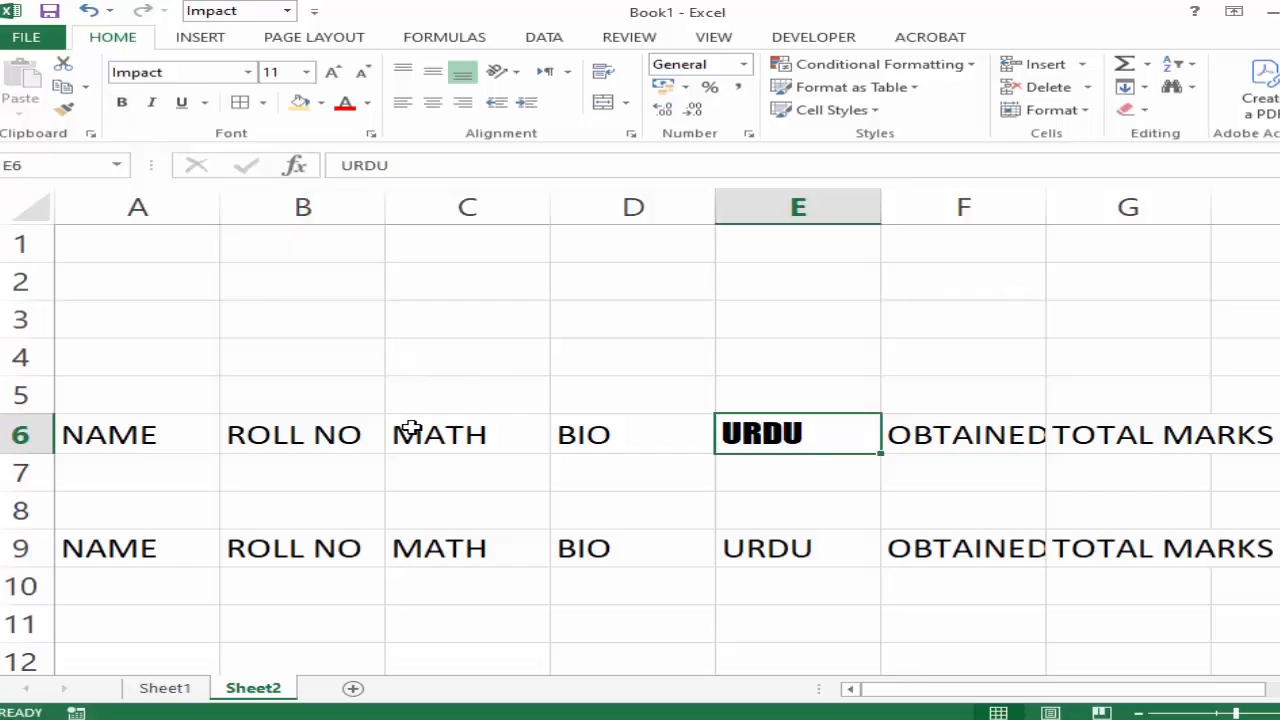
{"action": "left_click", "coordinate": [604, 442]}
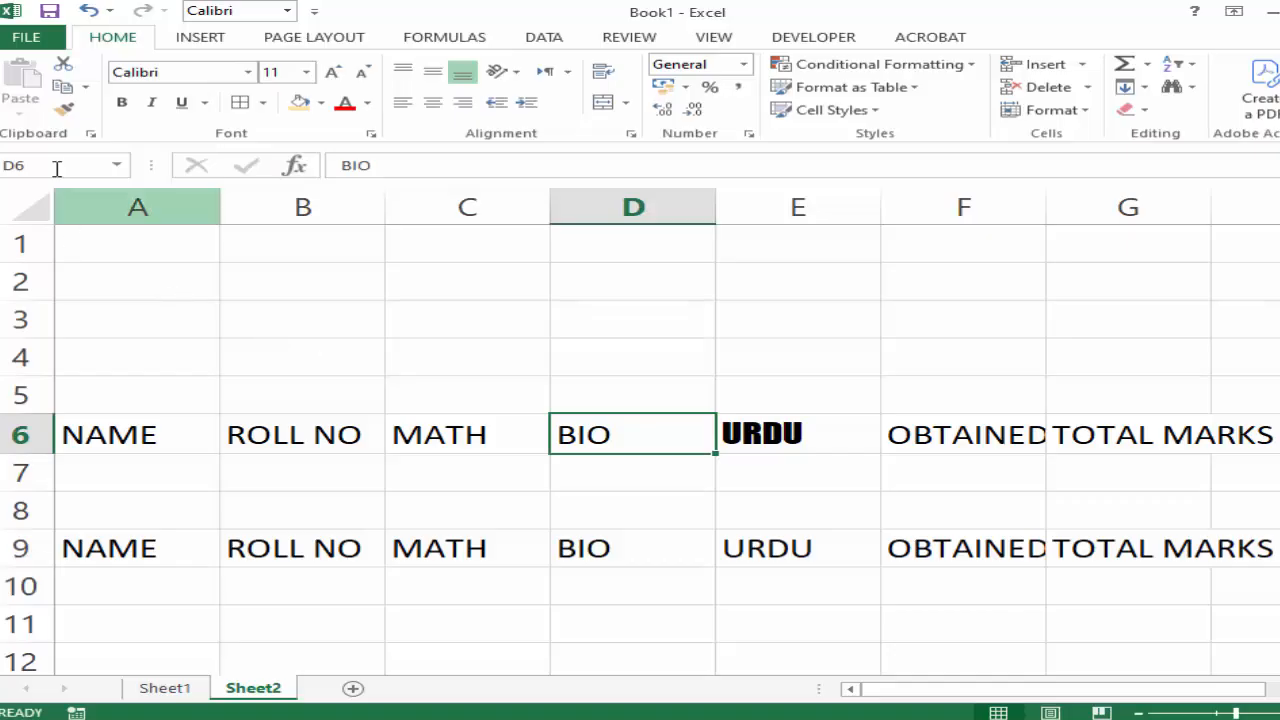
{"action": "left_click", "coordinate": [122, 104]}
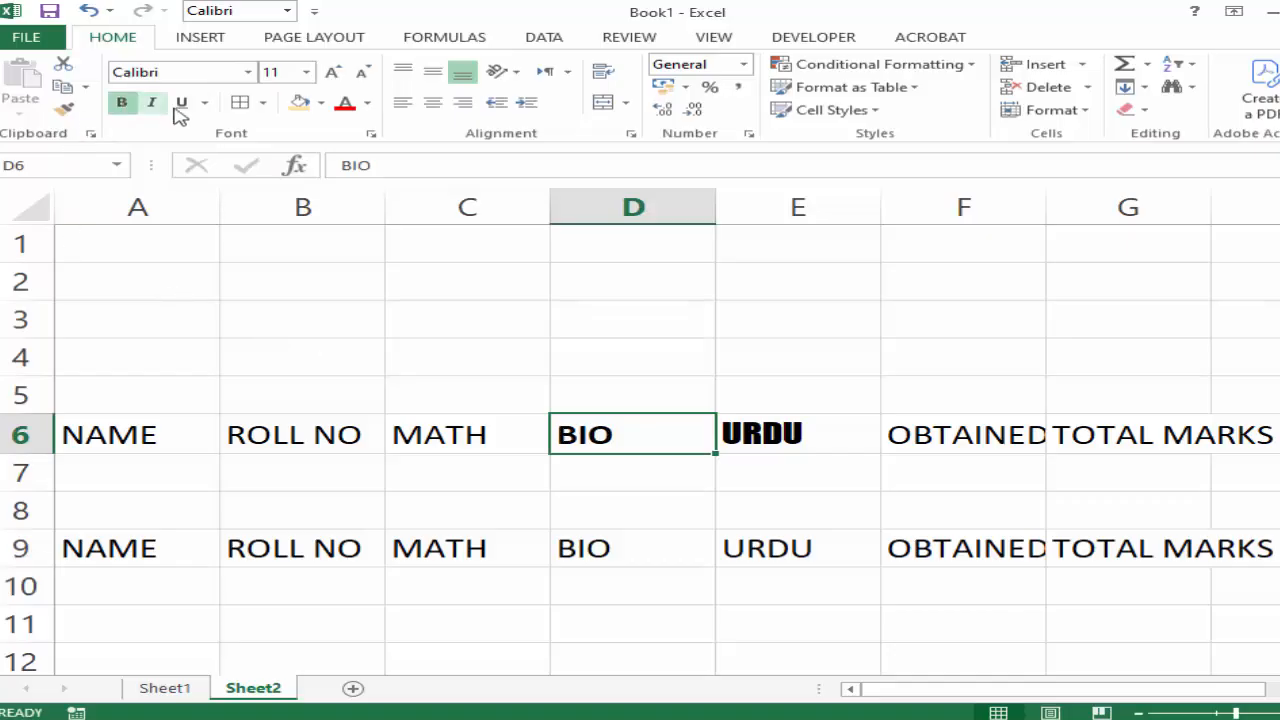
Italicize the MATH heading in cell C6 and give it a double underline.
{"action": "left_click", "coordinate": [408, 436]}
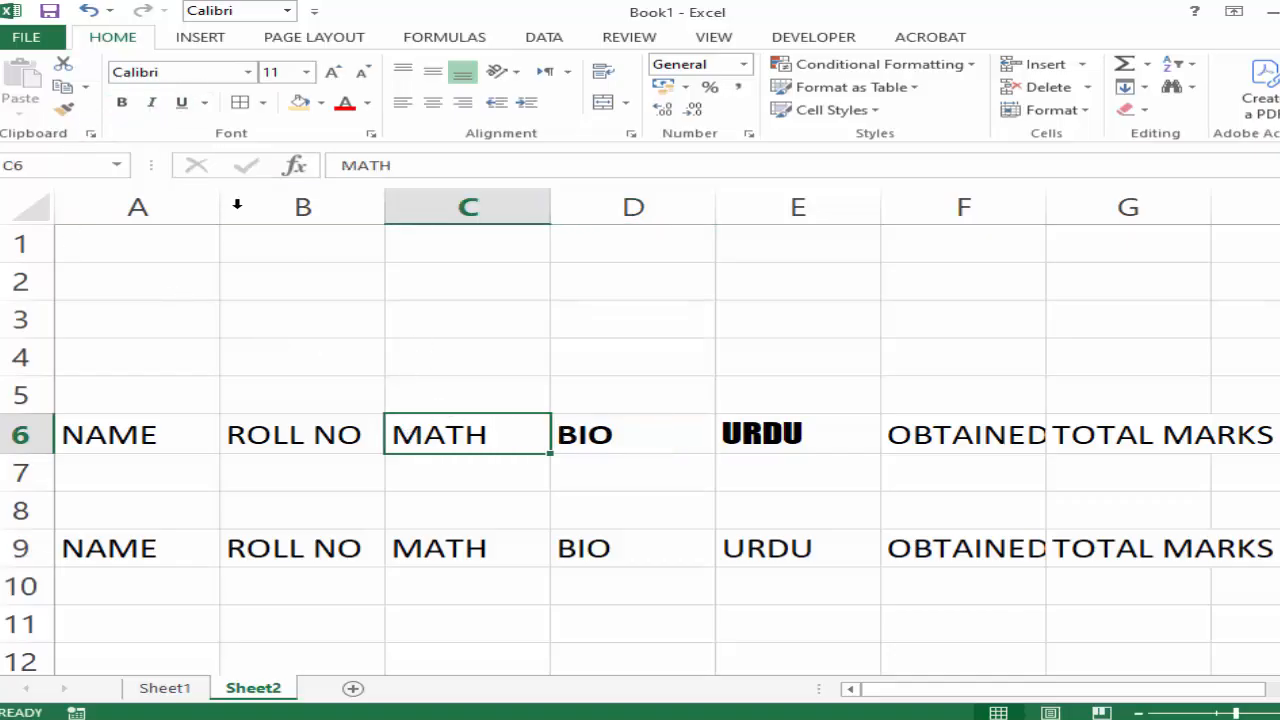
{"action": "left_click", "coordinate": [151, 103]}
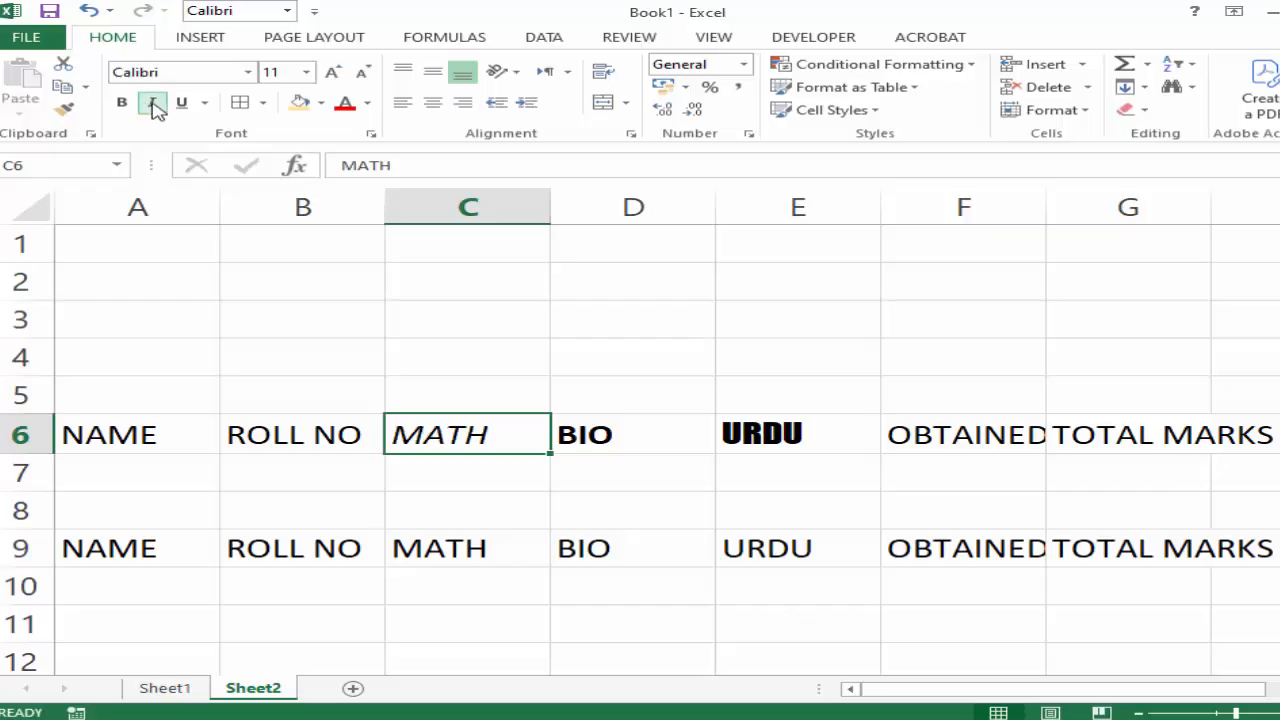
{"action": "left_click", "coordinate": [205, 103]}
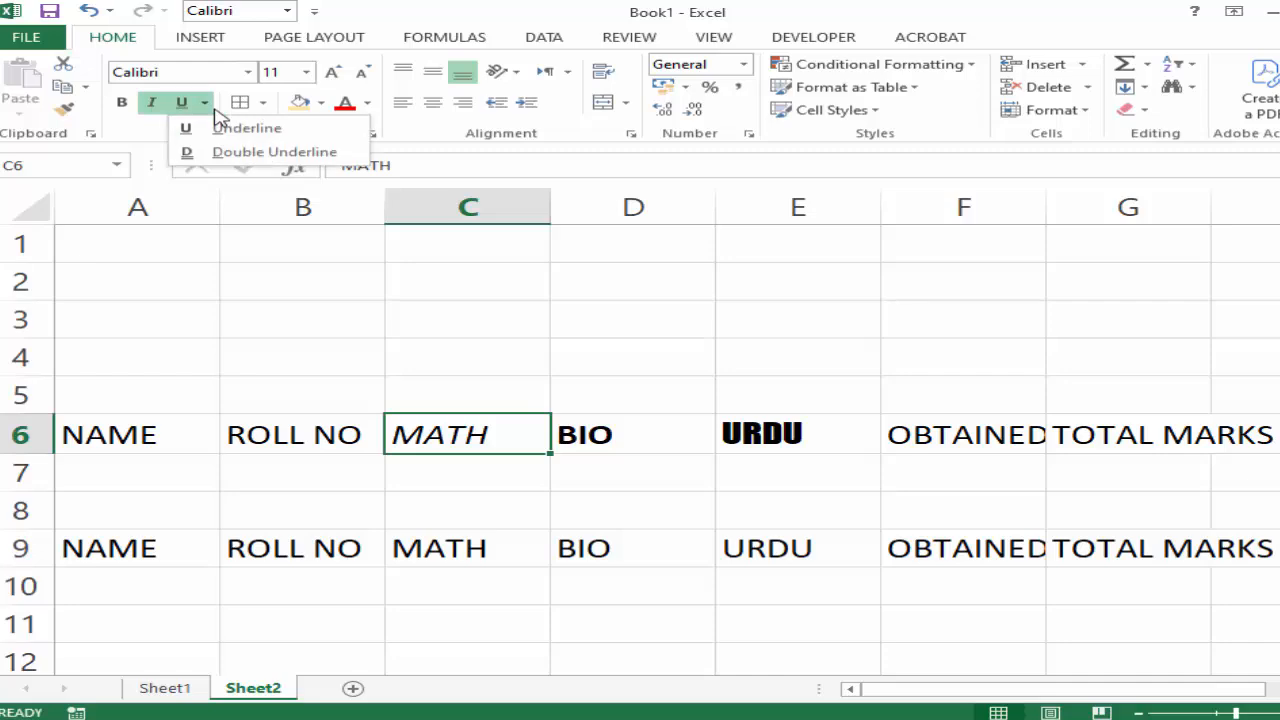
{"action": "left_click", "coordinate": [235, 152]}
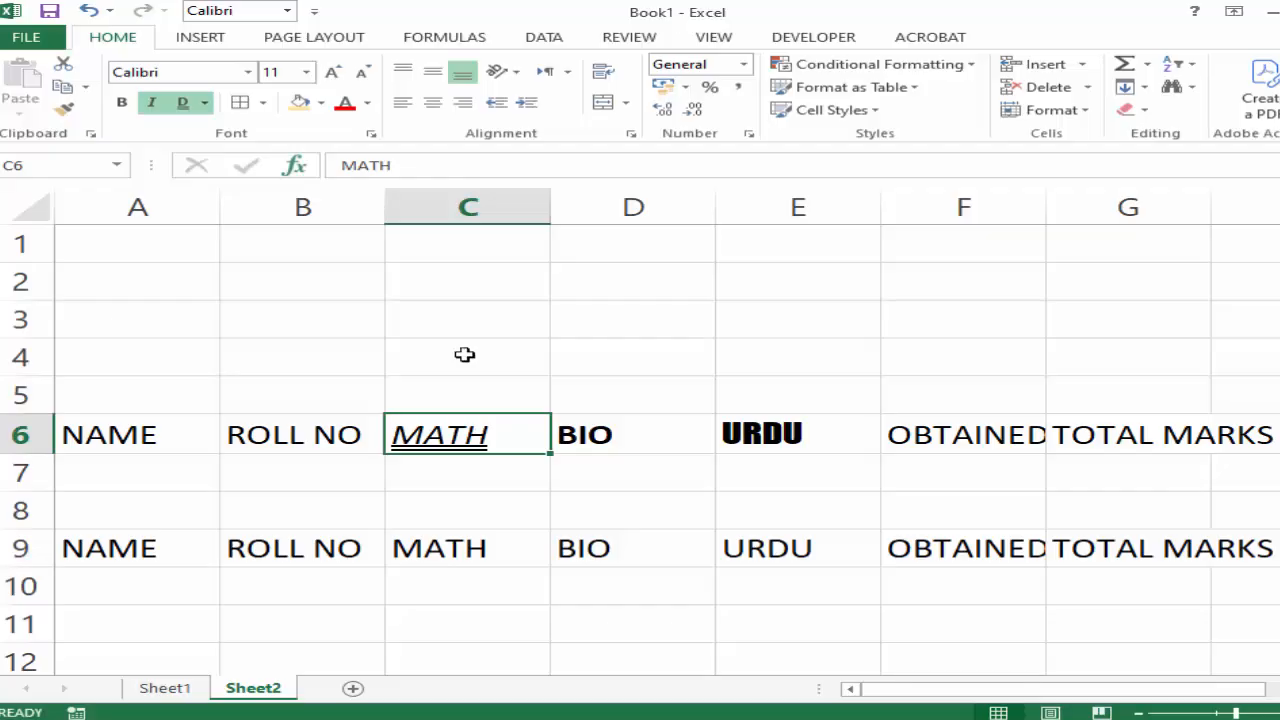
Try a single underline on the MATH heading in cell C6, and clear its underline and italic formatting.
{"action": "left_click", "coordinate": [205, 103]}
{"action": "left_click", "coordinate": [226, 128]}
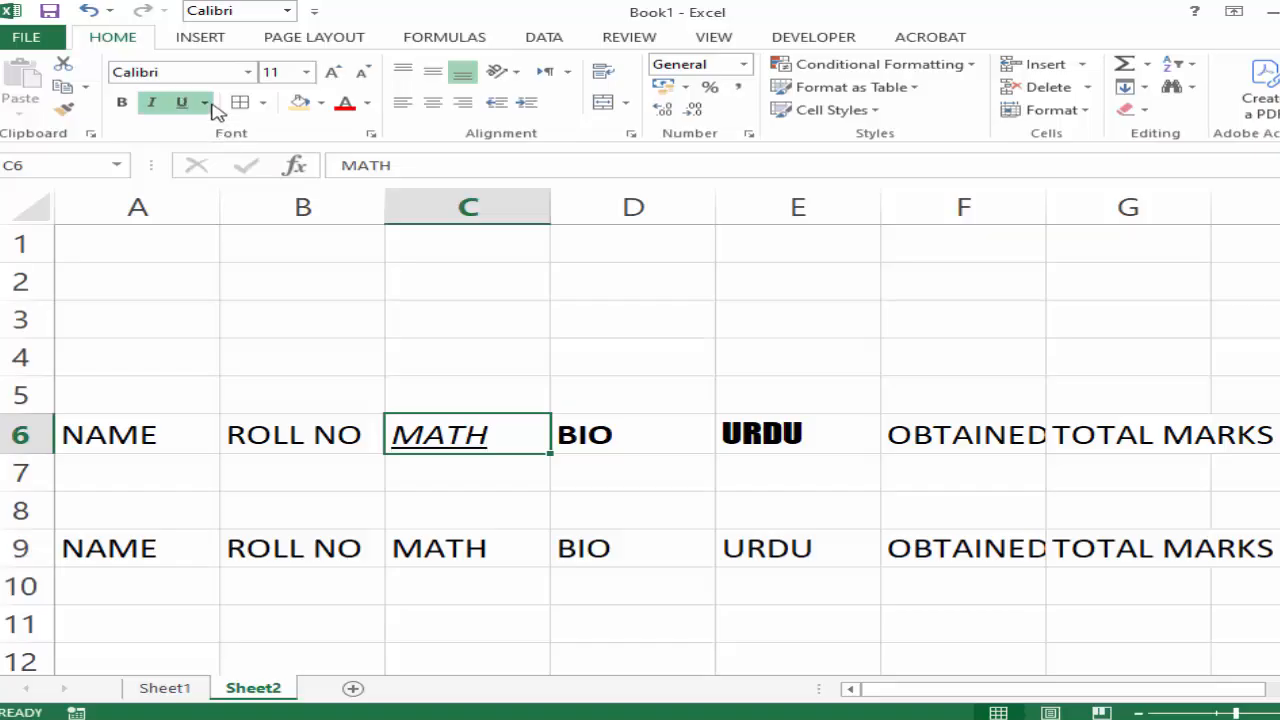
{"action": "left_click", "coordinate": [207, 103]}
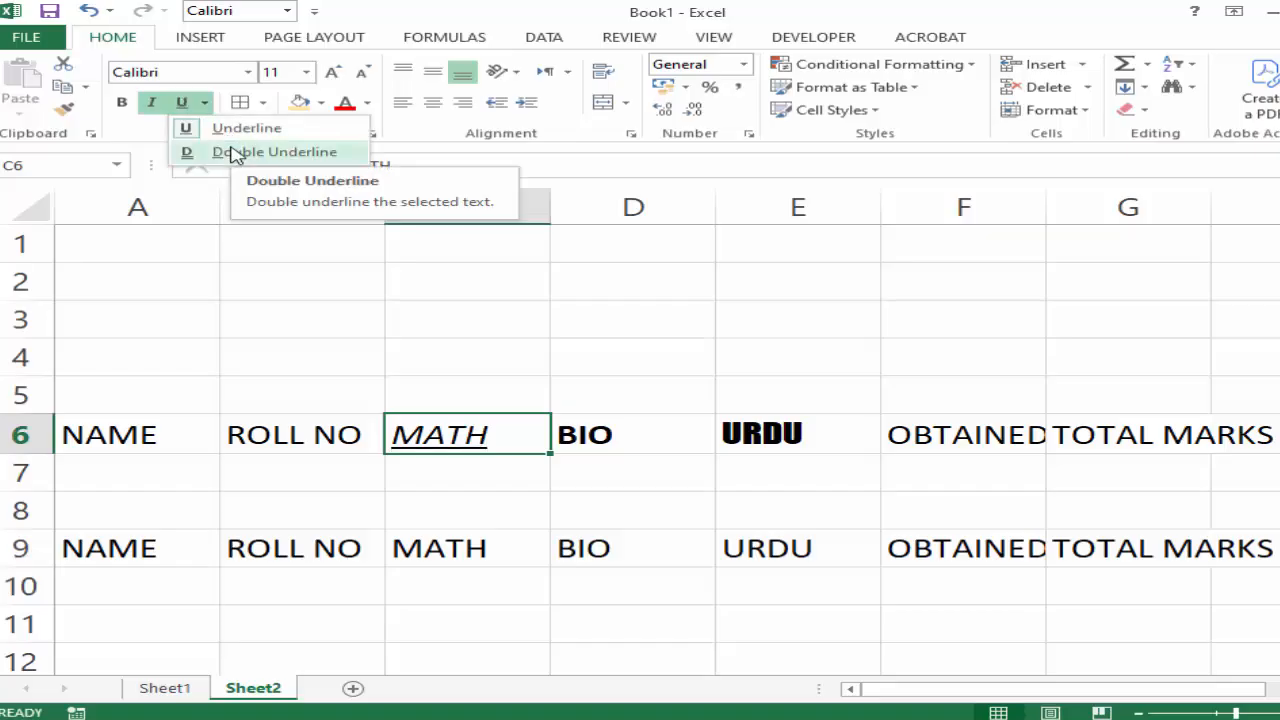
{"action": "left_click", "coordinate": [183, 104]}
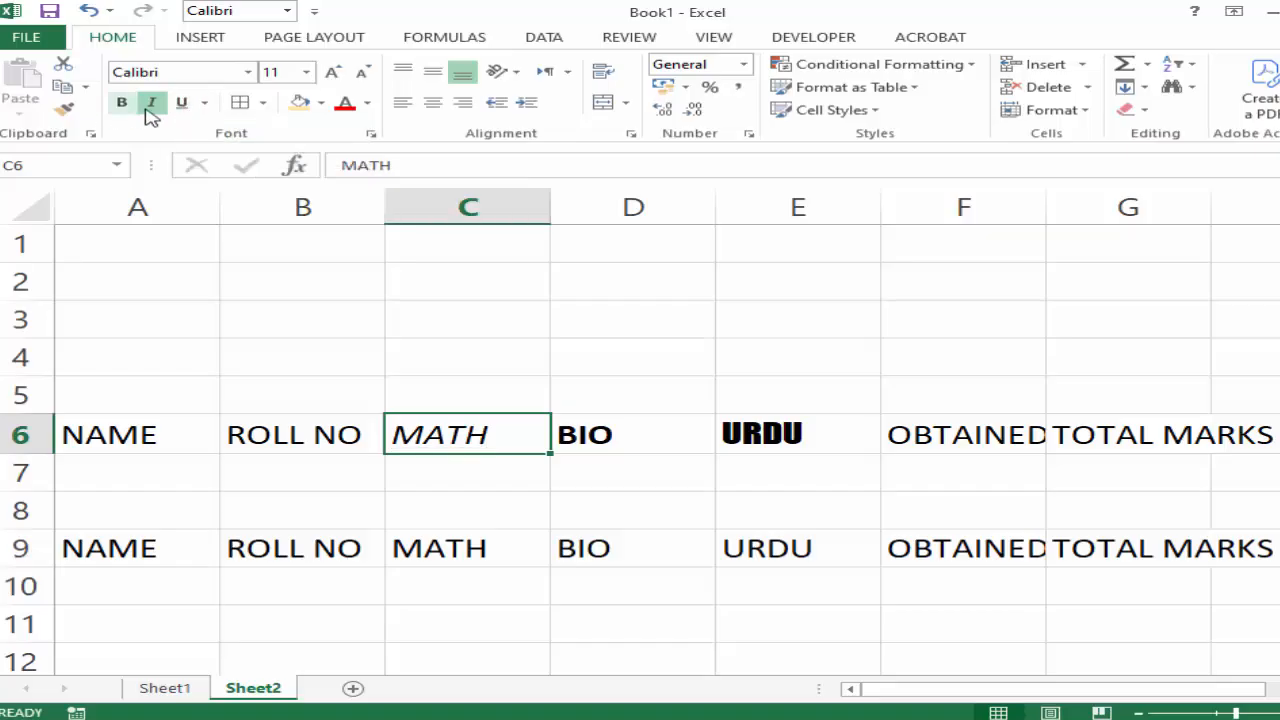
{"action": "left_click", "coordinate": [152, 105]}
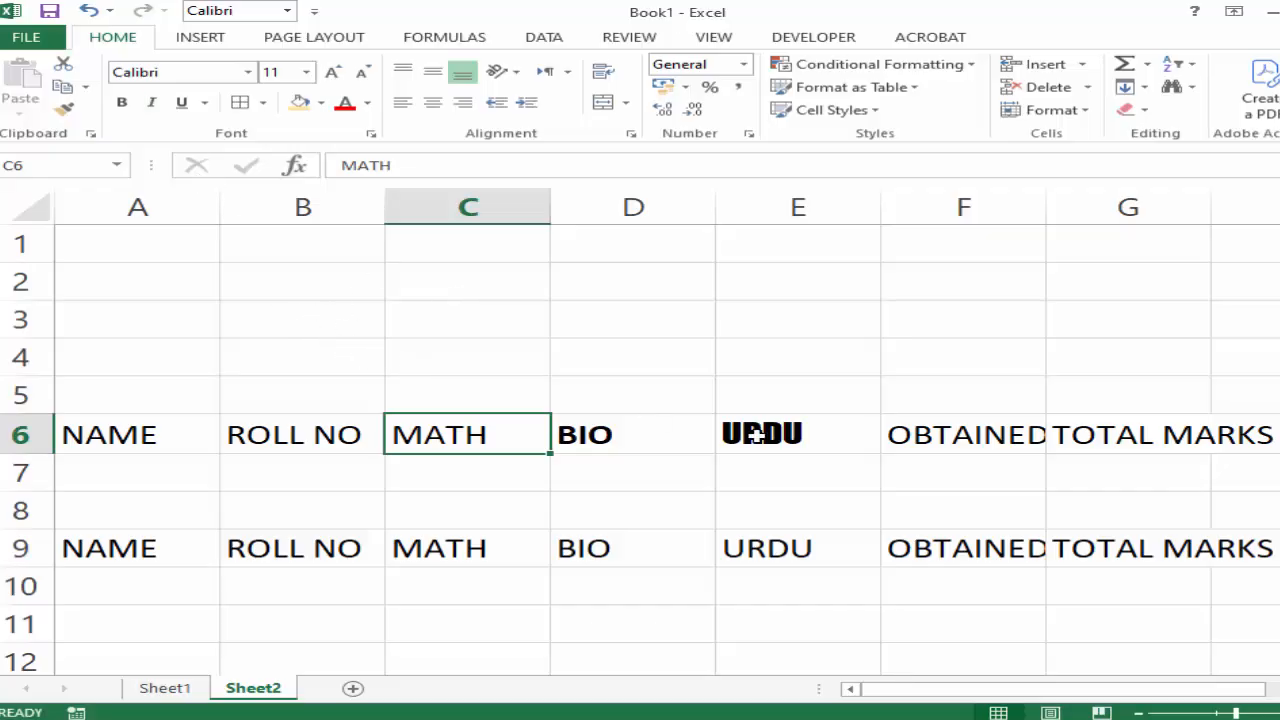
Fill the heading row A6:H6 with a light orange theme colour.
{"action": "left_click_drag", "start_coordinate": [112, 440], "coordinate": [1200, 435]}
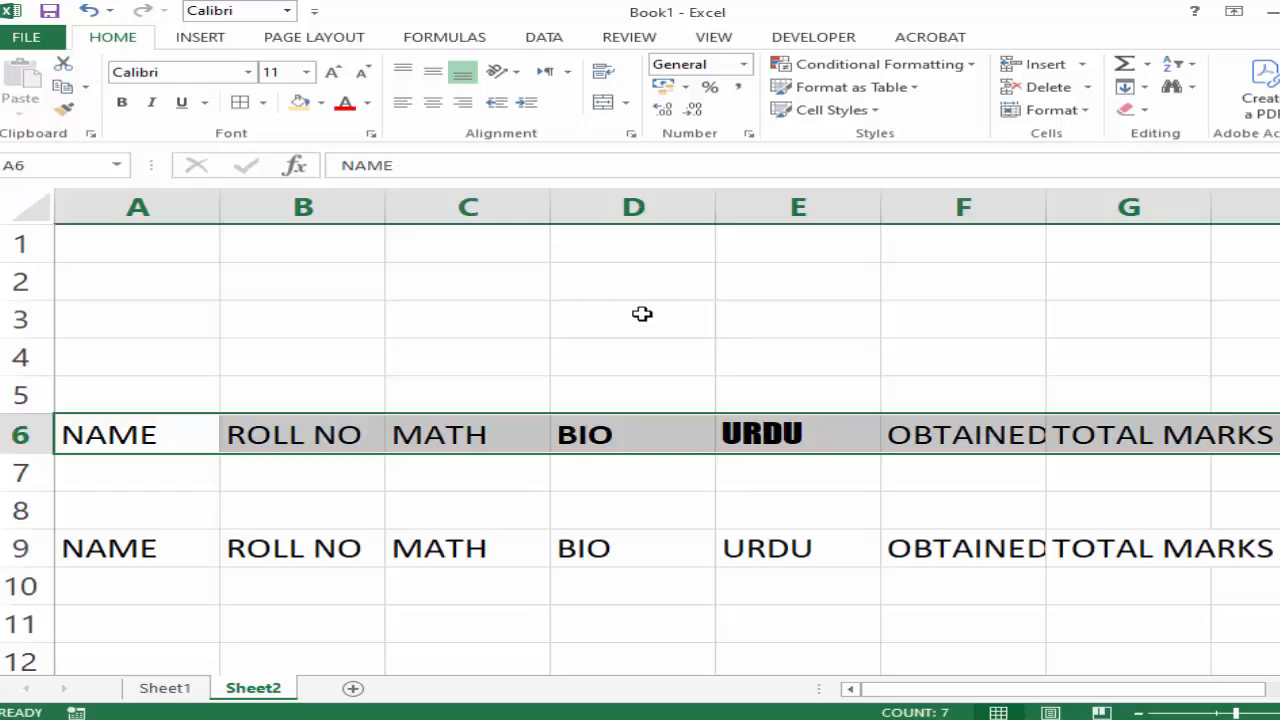
{"action": "left_click", "coordinate": [321, 102]}
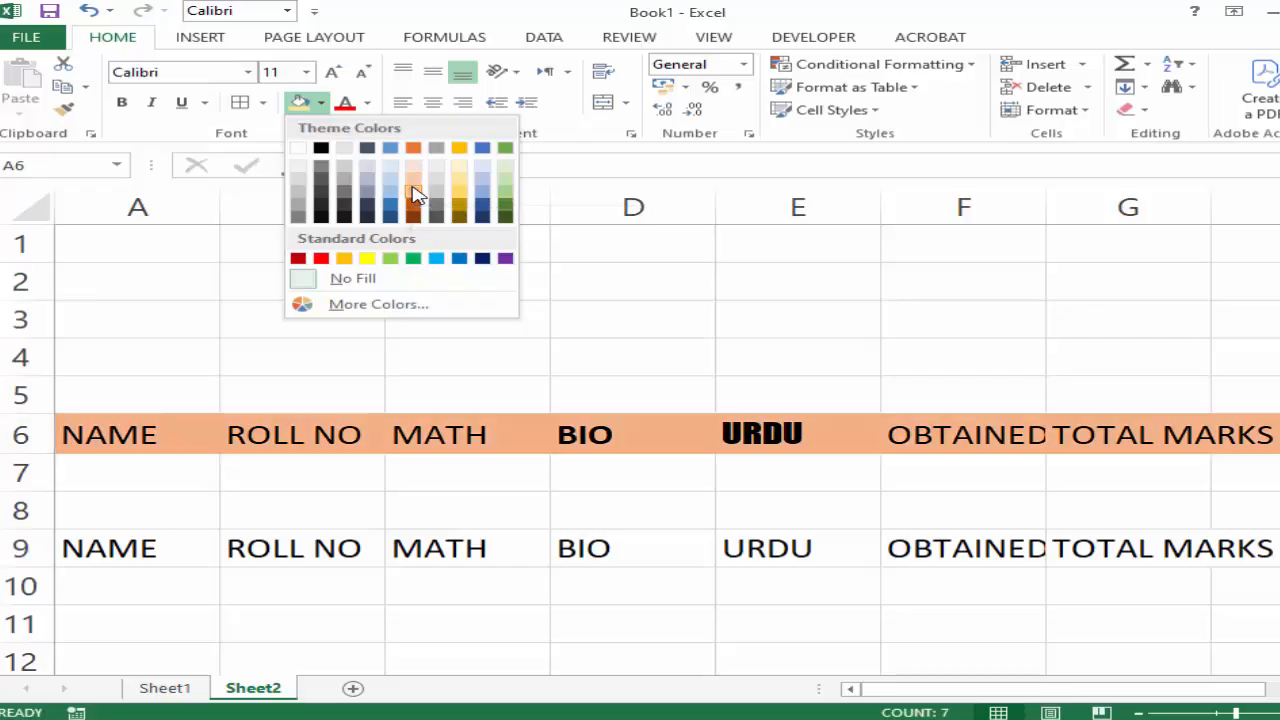
{"action": "left_click", "coordinate": [416, 193]}
Change the font colour of the MATH and BIO headings in cells C9:D9 to dark green.
{"action": "left_click", "coordinate": [450, 550]}
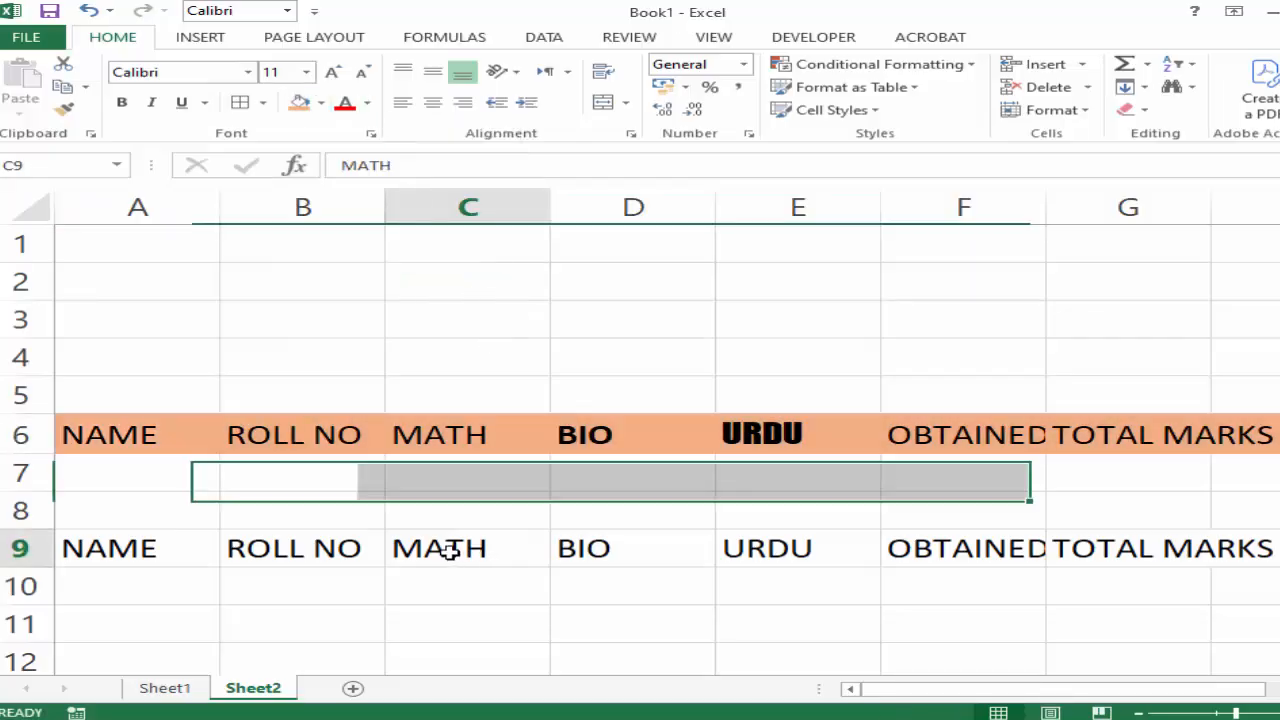
{"action": "left_click_drag", "start_coordinate": [450, 550], "coordinate": [623, 543]}
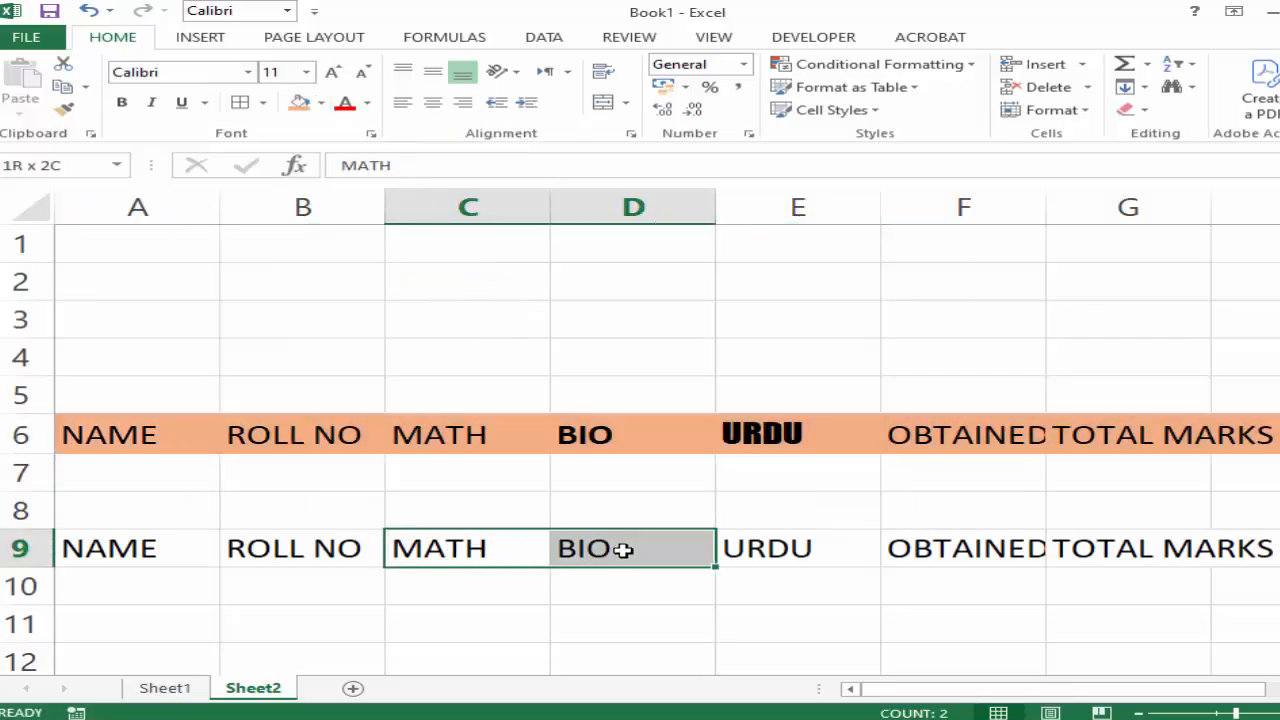
{"action": "left_click", "coordinate": [369, 103]}
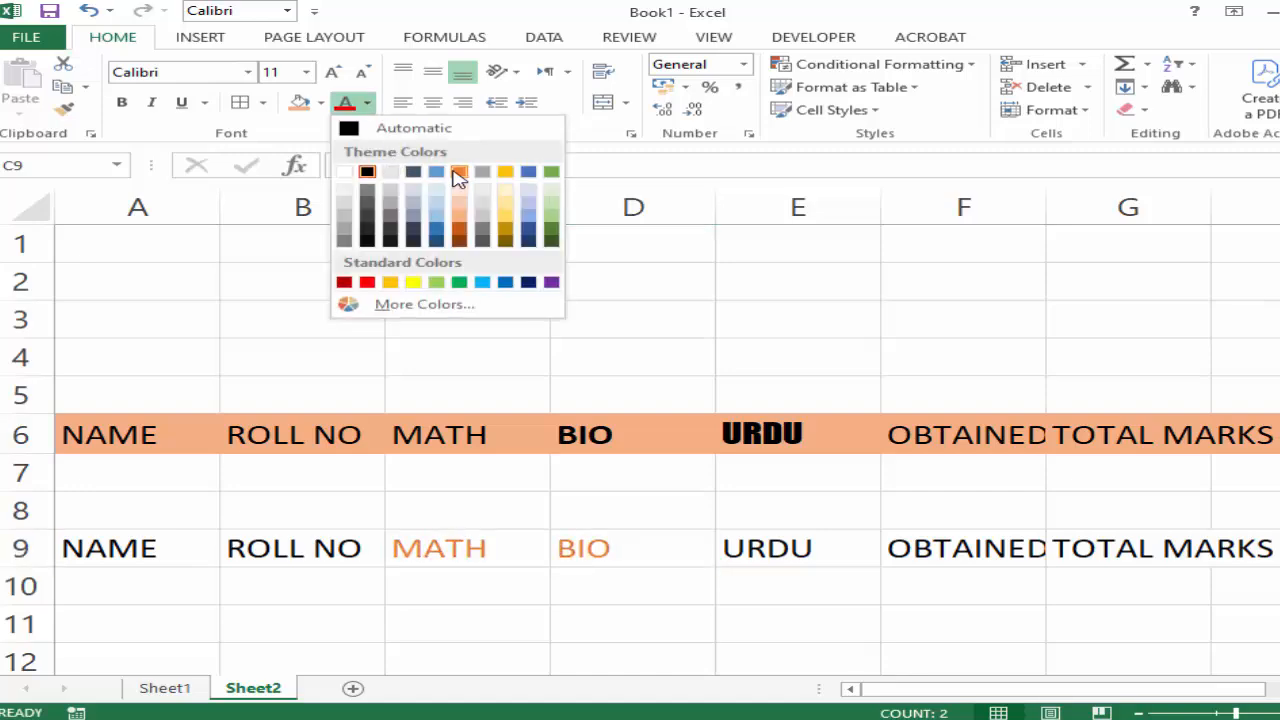
{"action": "left_click", "coordinate": [552, 233]}
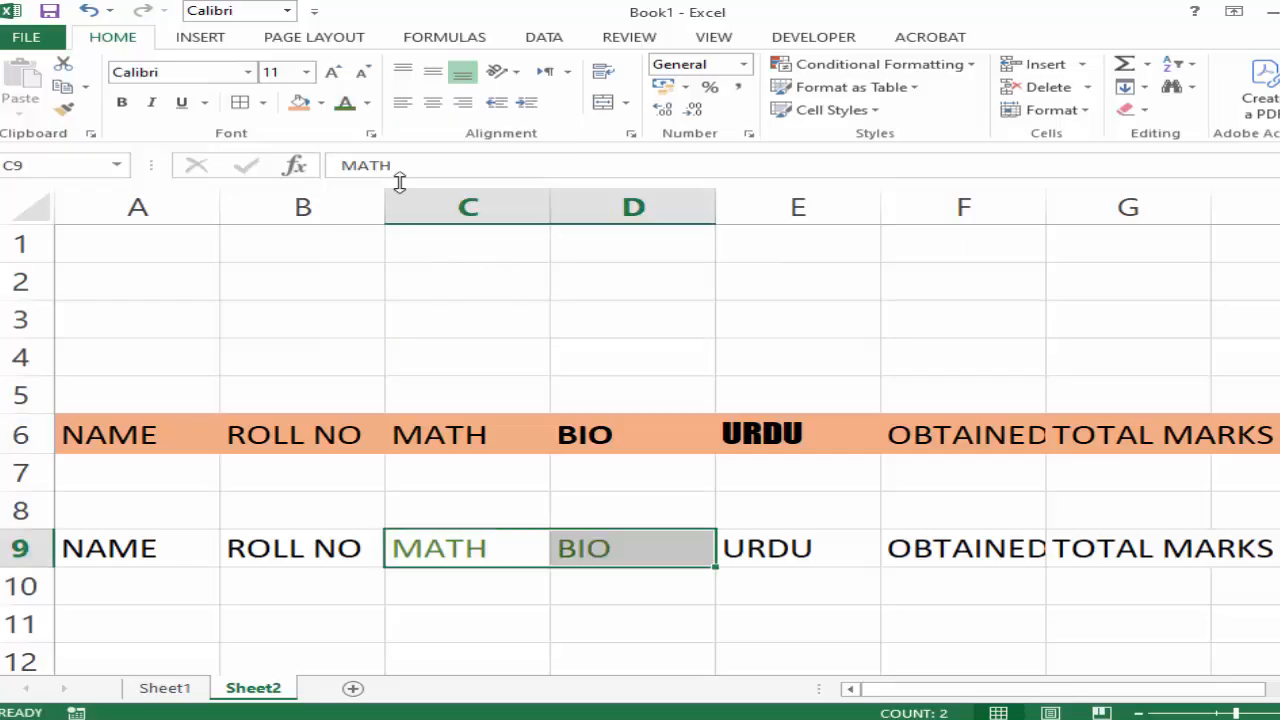
{"action": "left_click", "coordinate": [449, 362]}
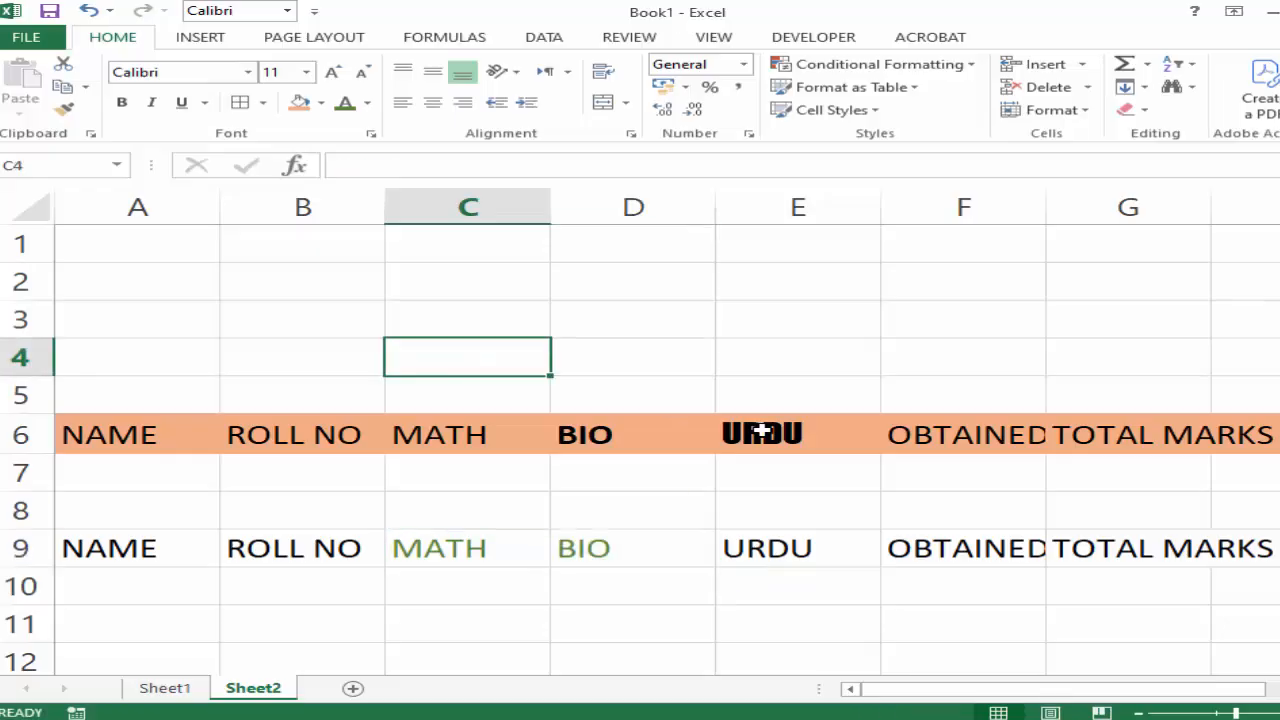
Enlarge the BIO heading in cell D9 to font size 20, and reduce it to size 12.
{"action": "left_click", "coordinate": [608, 546]}
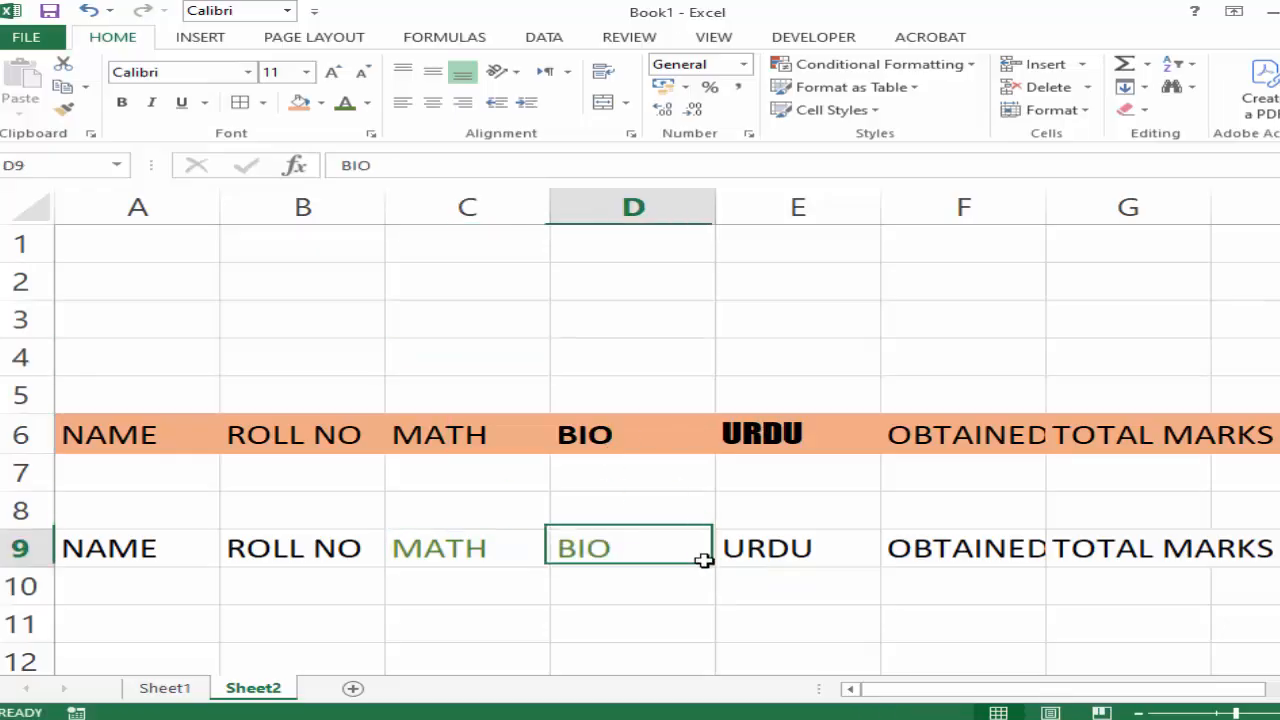
{"action": "left_click", "coordinate": [332, 75]}
{"action": "left_click", "coordinate": [332, 75]}
{"action": "left_click", "coordinate": [332, 75]}
{"action": "left_click", "coordinate": [332, 75]}
{"action": "left_click", "coordinate": [332, 75]}
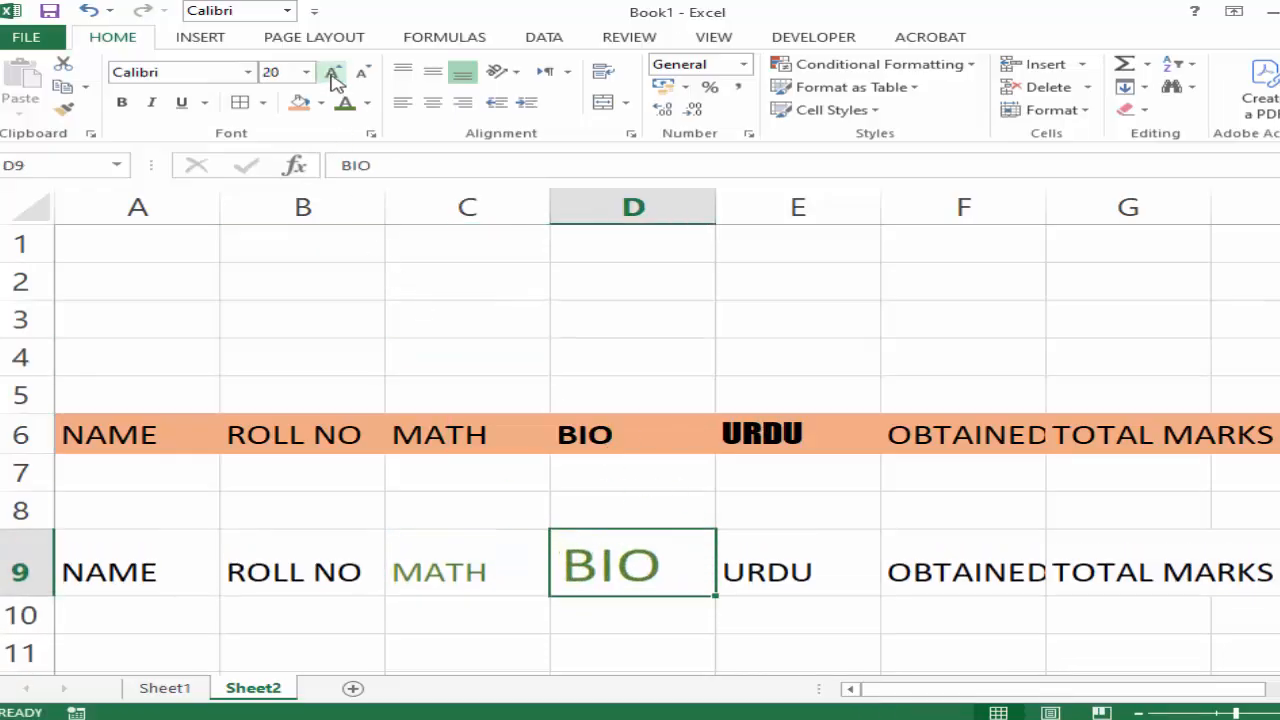
{"action": "left_click", "coordinate": [360, 76]}
{"action": "left_click", "coordinate": [360, 76]}
{"action": "left_click", "coordinate": [360, 76]}
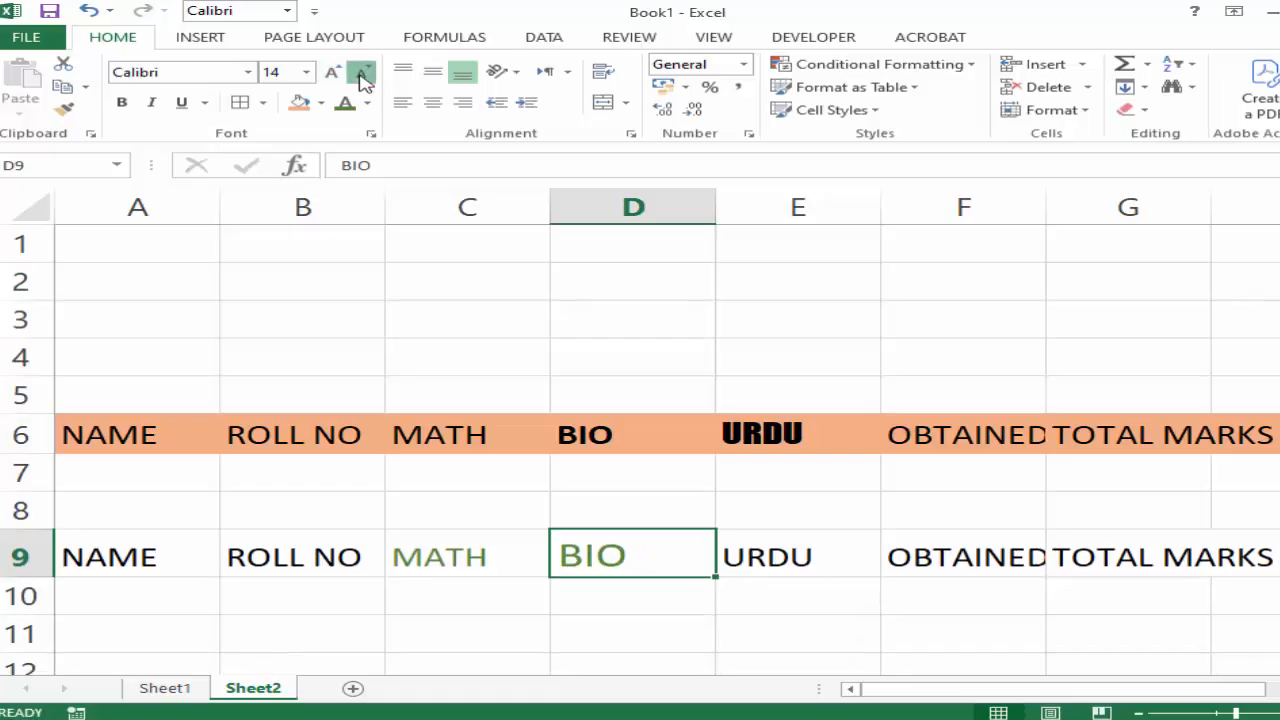
{"action": "left_click", "coordinate": [360, 76]}
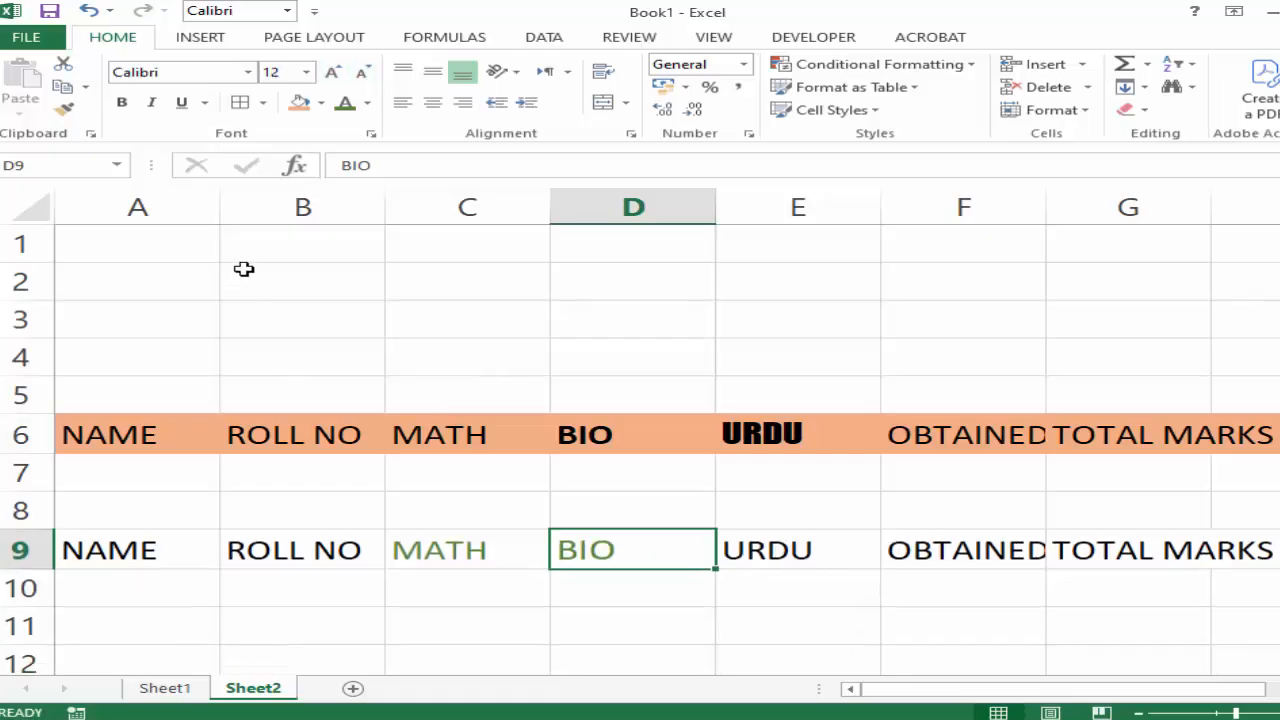
{"action": "left_click", "coordinate": [331, 320]}
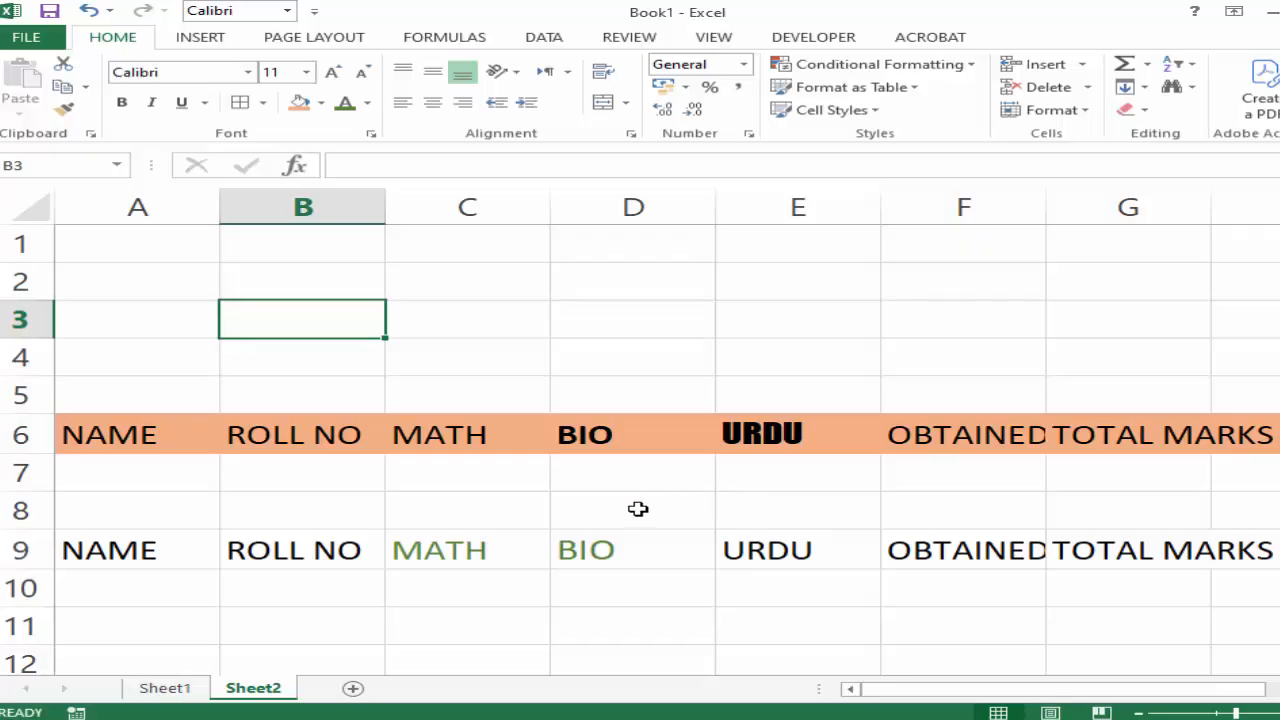
Open the print preview of Sheet2 to check how the two heading rows appear on the page.
{"action": "left_click_drag", "start_coordinate": [638, 509], "coordinate": [1238, 549]}
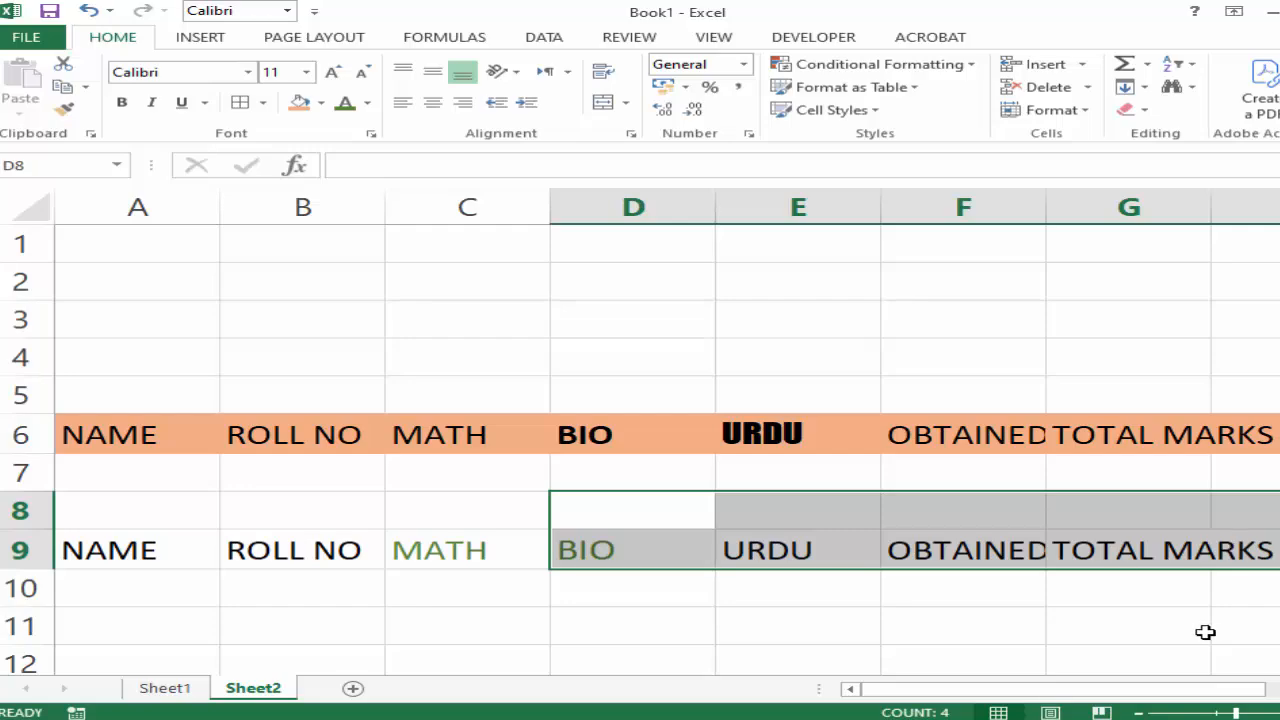
{"action": "scroll", "coordinate": [795, 560], "scroll_direction": "down", "scroll_amount": 2}
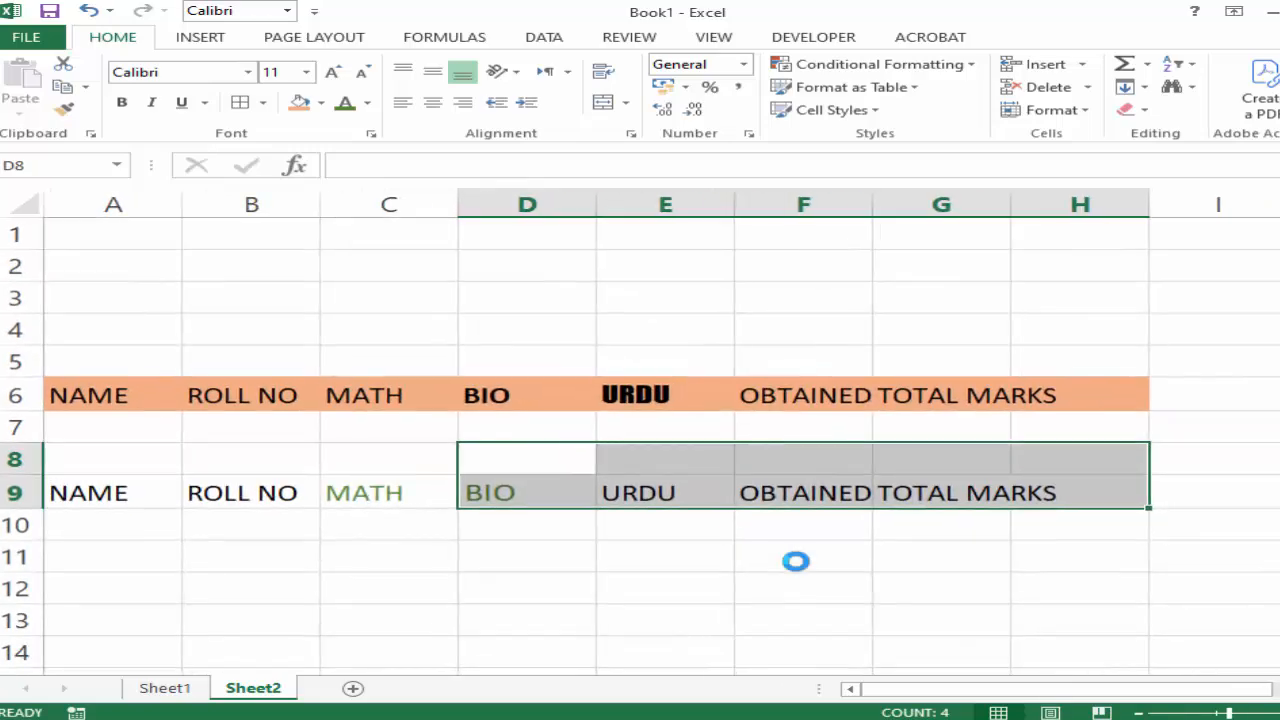
{"action": "left_click", "coordinate": [16, 36]}
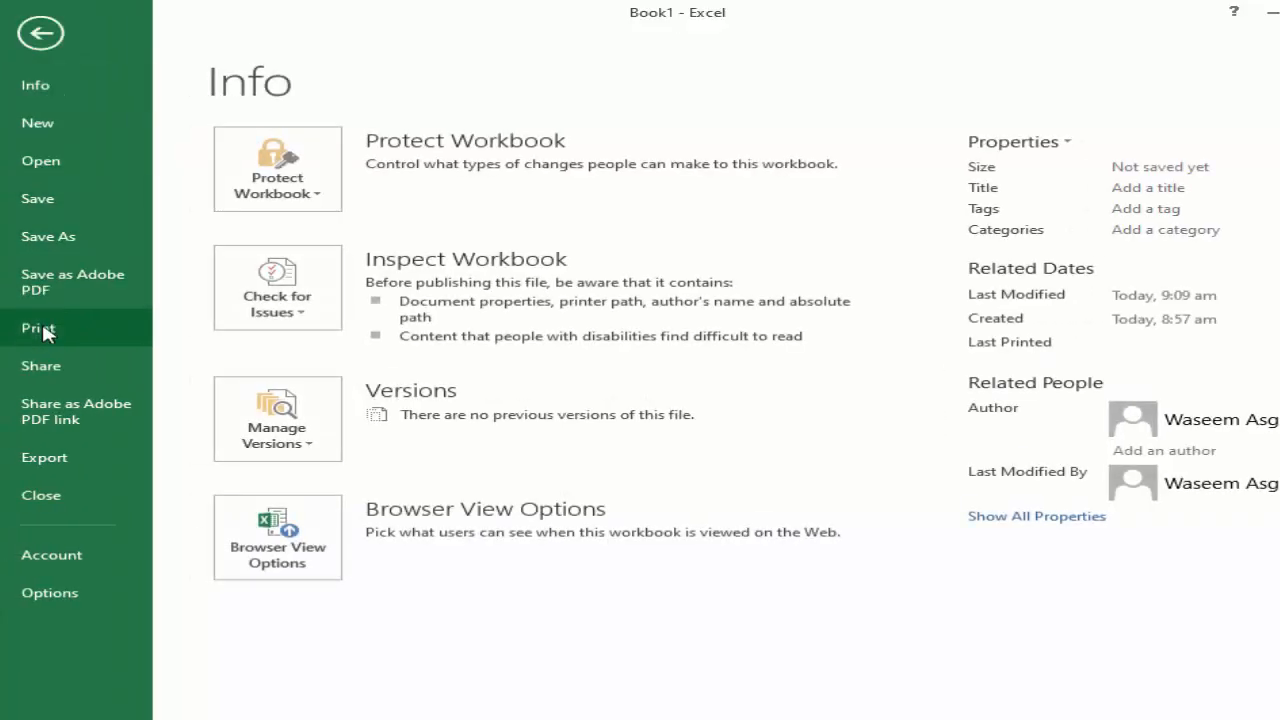
{"action": "left_click", "coordinate": [42, 328]}
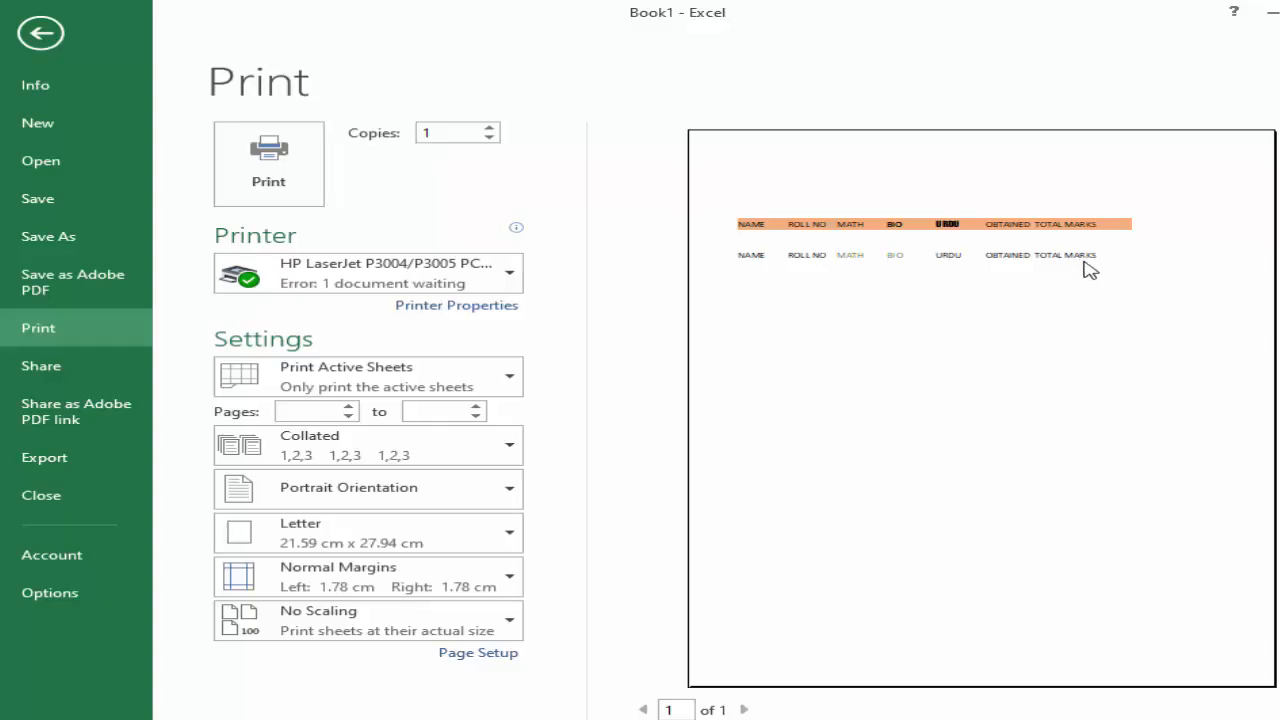
Leave the print preview and return to the cells of Sheet2.
{"action": "left_click", "coordinate": [38, 31]}
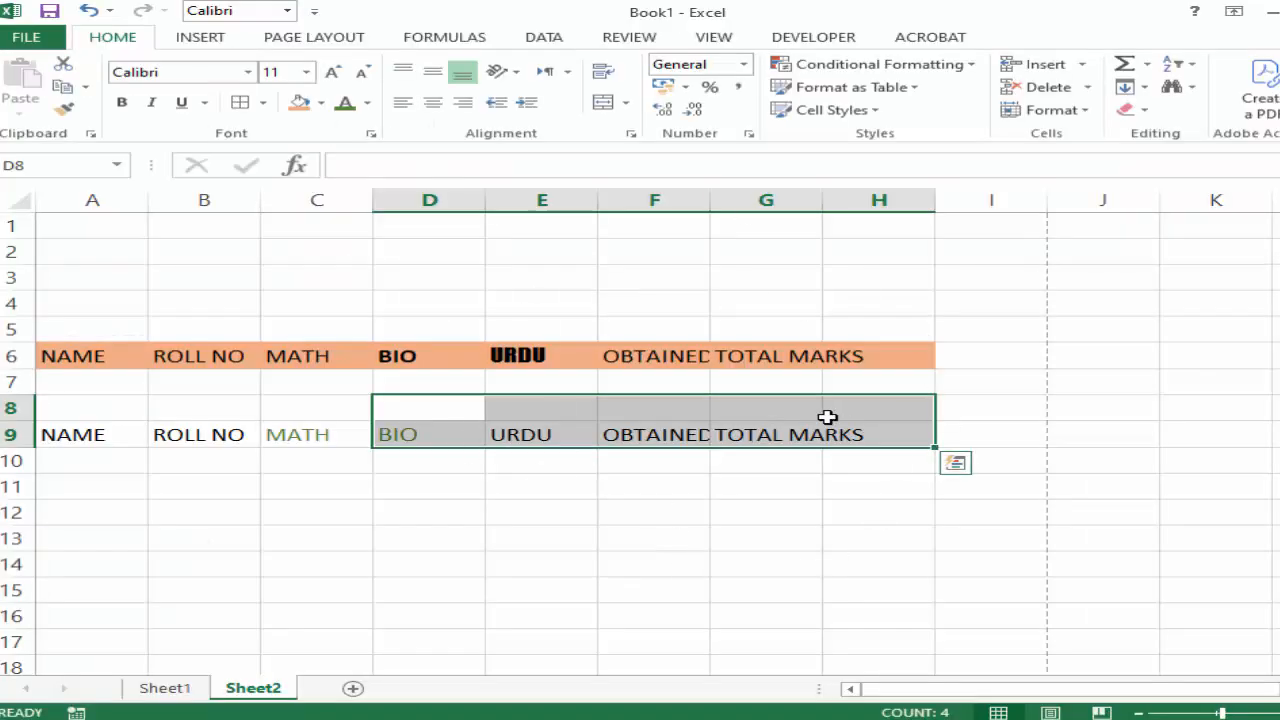
{"action": "left_click", "coordinate": [760, 200]}
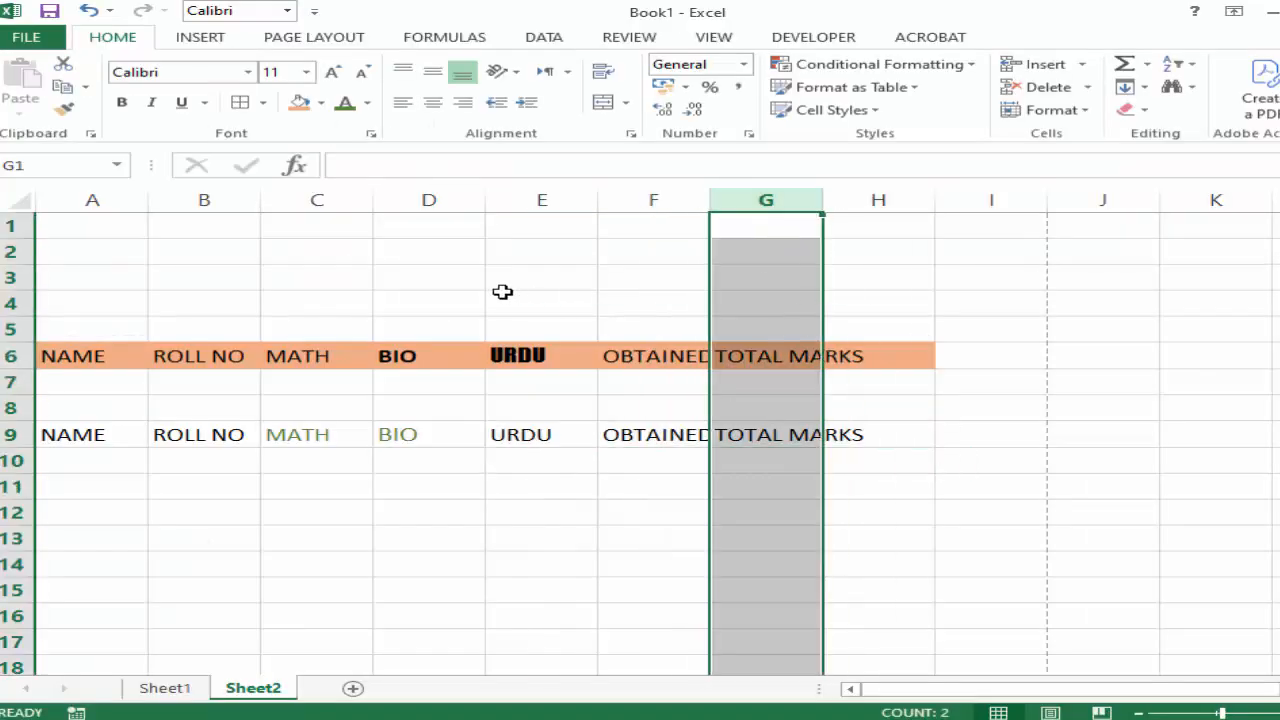
{"action": "left_click", "coordinate": [502, 291]}
{"action": "left_click_drag", "start_coordinate": [502, 292], "coordinate": [498, 319]}
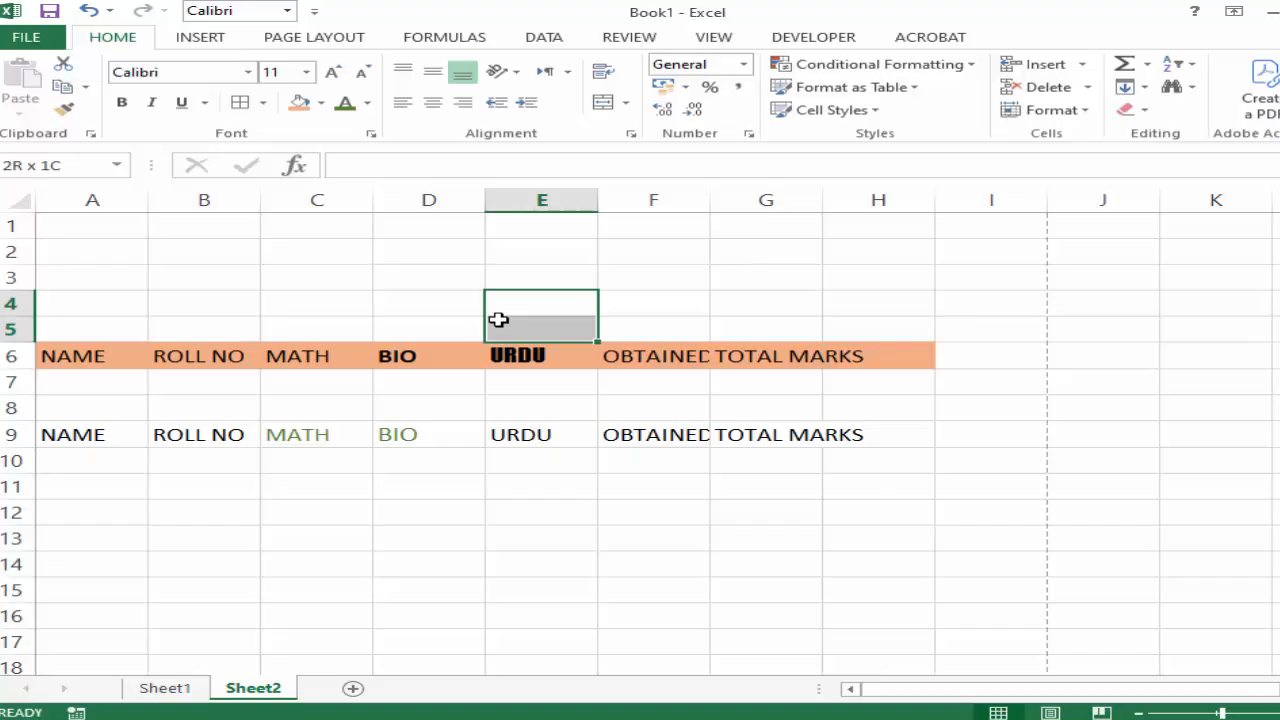
{"action": "left_click_drag", "start_coordinate": [492, 580], "coordinate": [488, 562]}
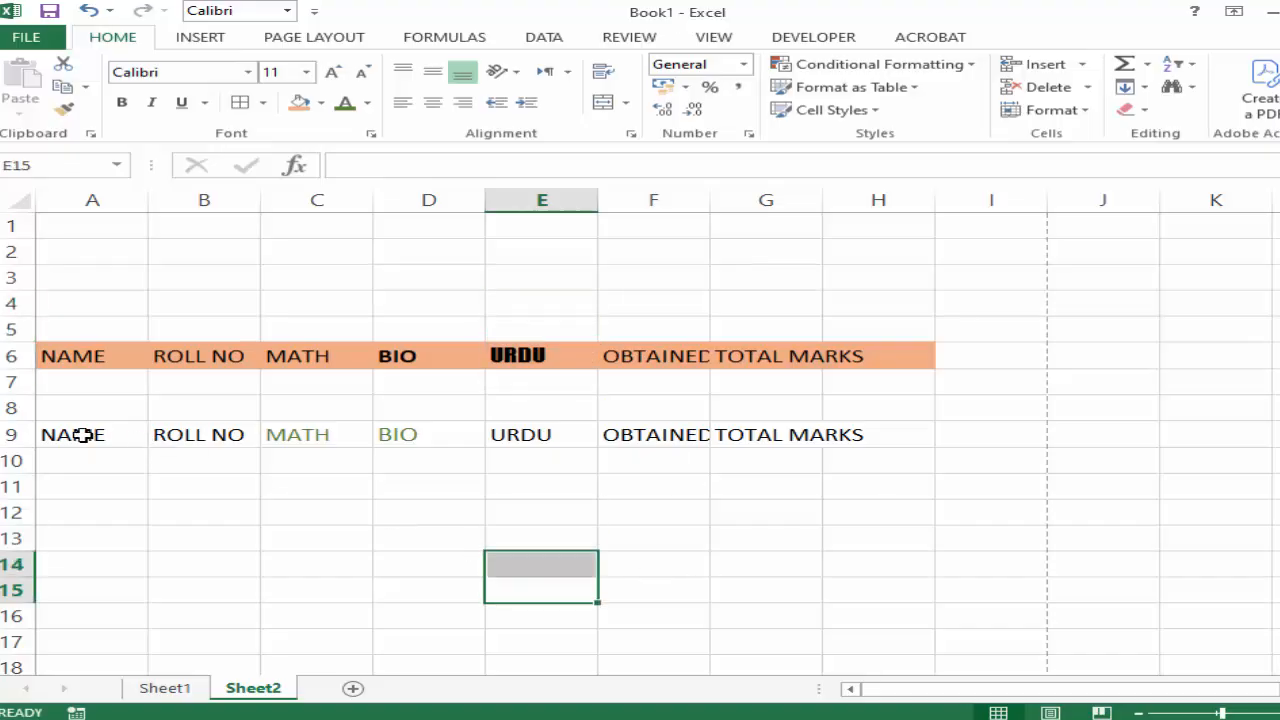
Apply All Borders to the lower heading row and the two empty rows below it, range A9:H11.
{"action": "left_click", "coordinate": [48, 433]}
{"action": "left_click_drag", "start_coordinate": [48, 433], "coordinate": [873, 497]}
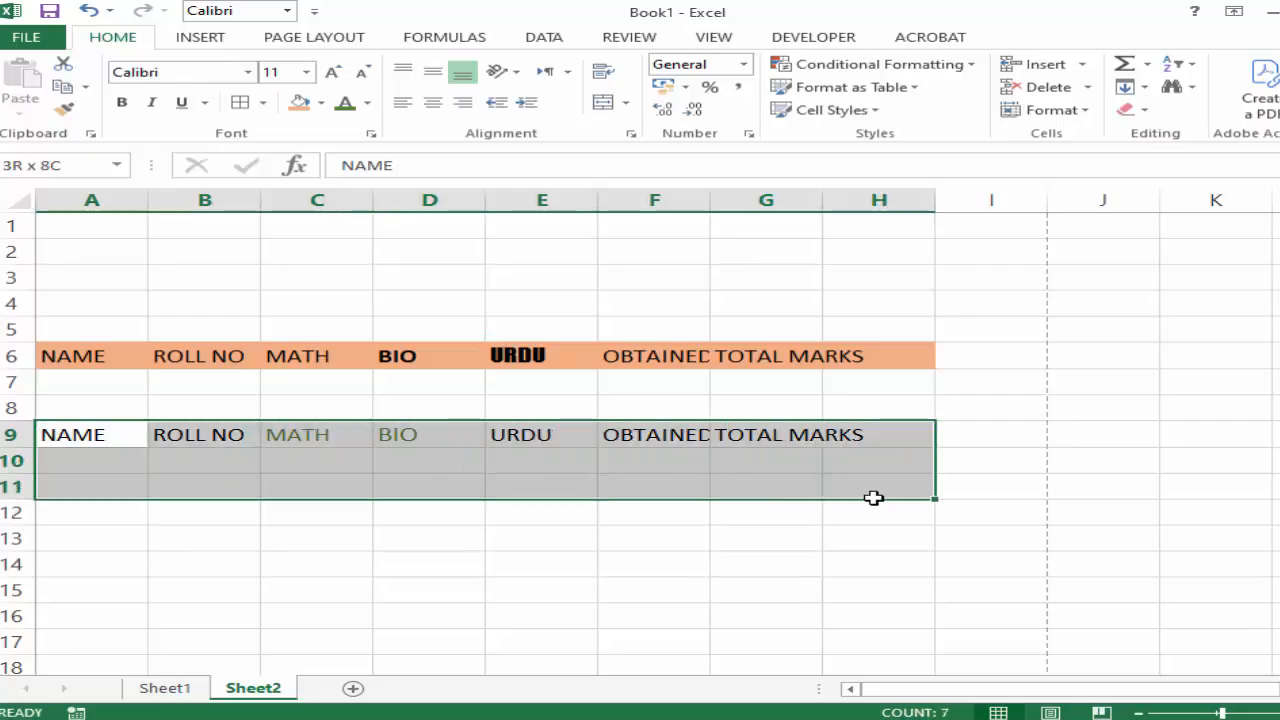
{"action": "left_click", "coordinate": [266, 103]}
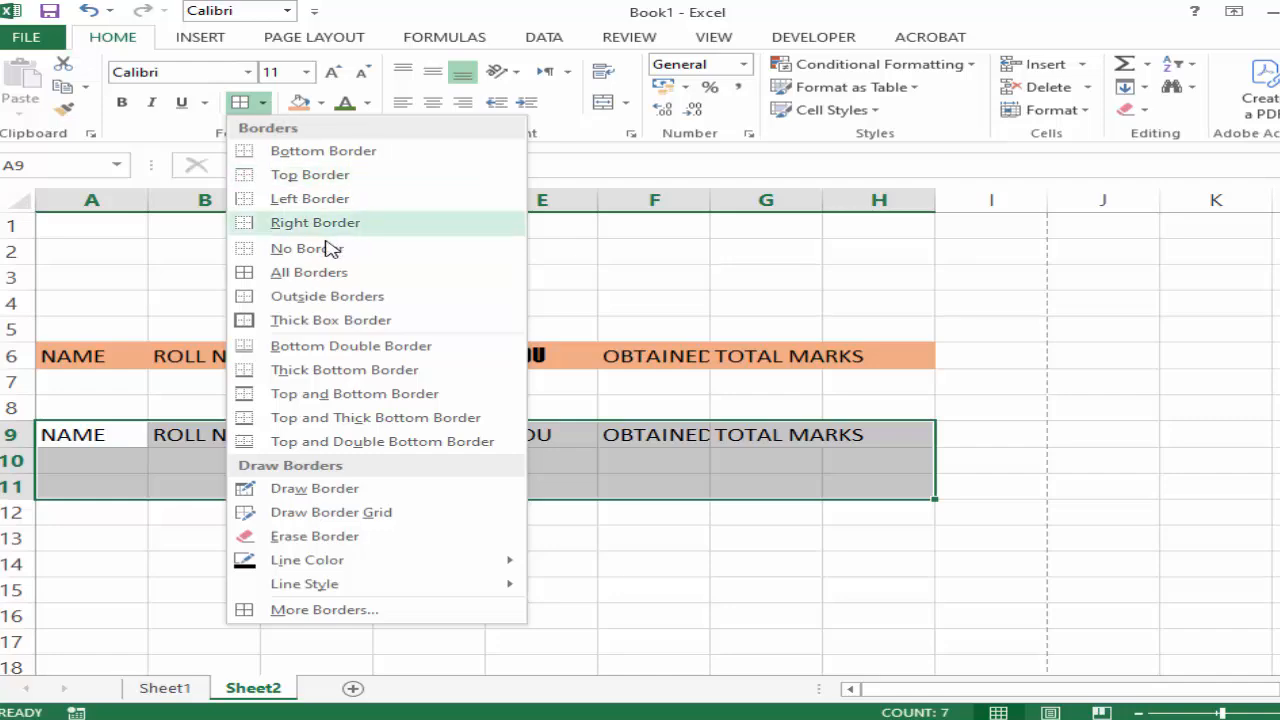
{"action": "left_click", "coordinate": [320, 276]}
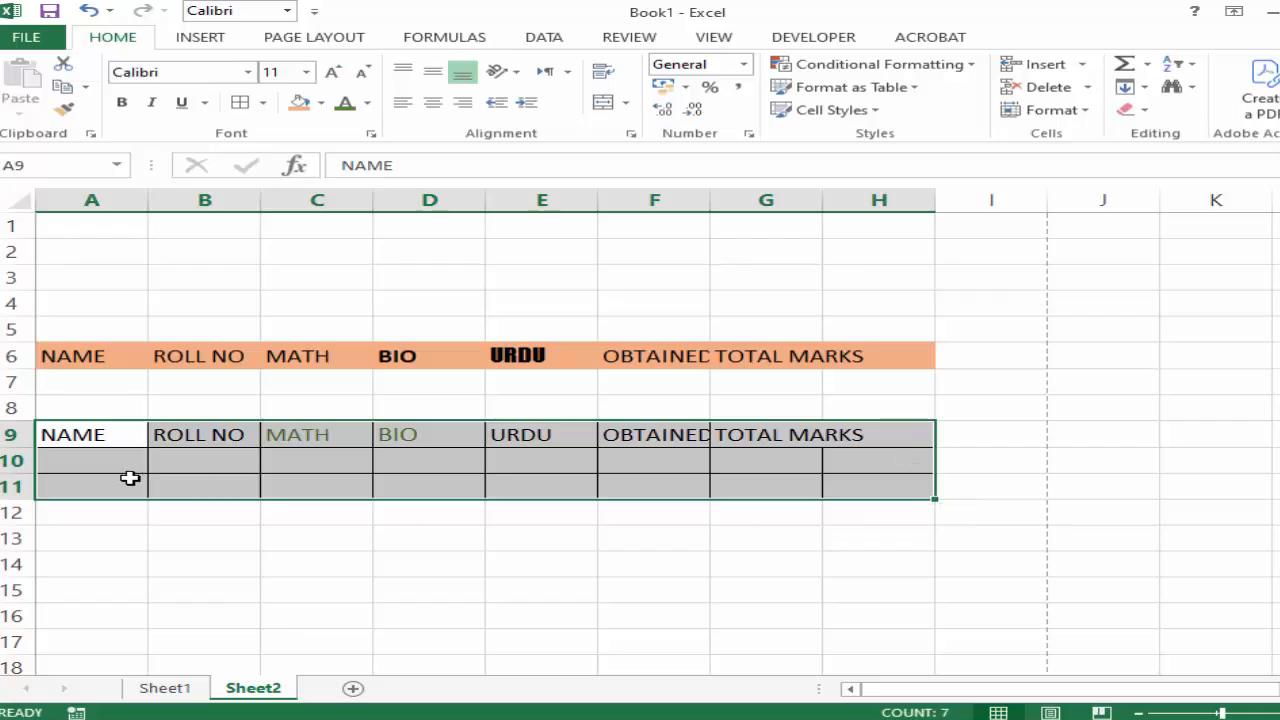
Check the bordered table A9:H11 in the print preview and return to the sheet.
{"action": "left_click", "coordinate": [35, 44]}
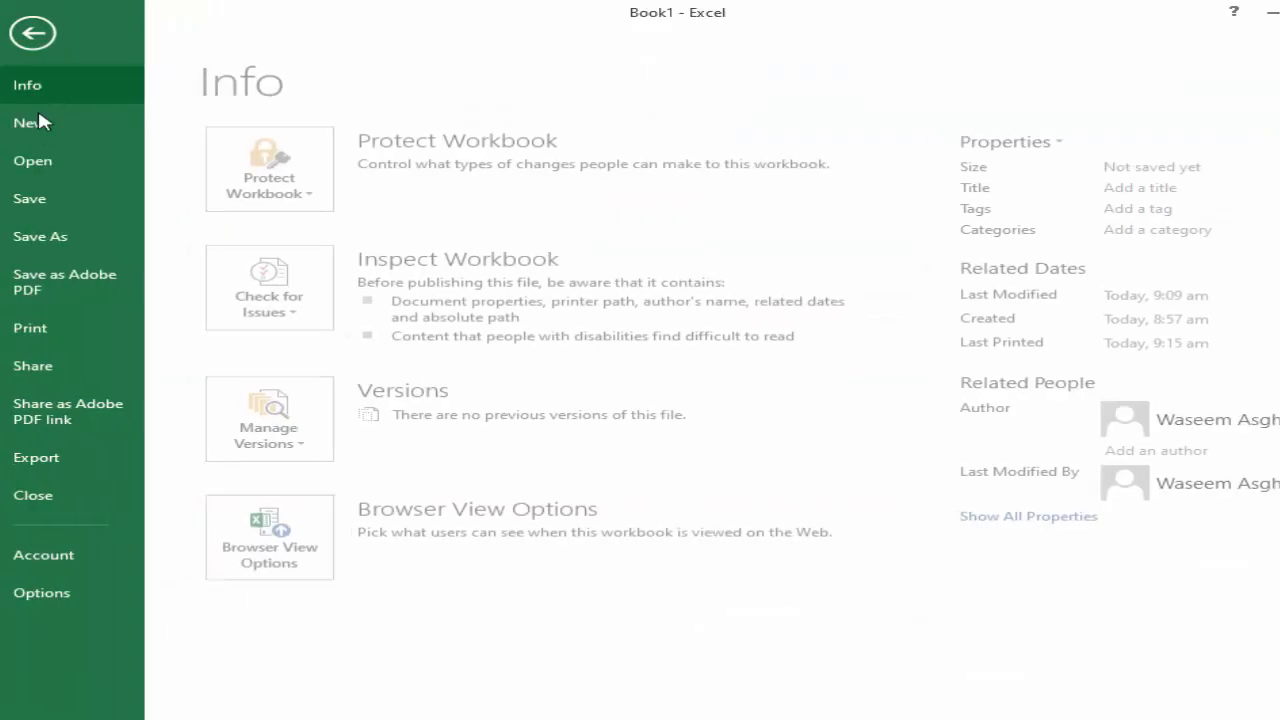
{"action": "left_click", "coordinate": [57, 326]}
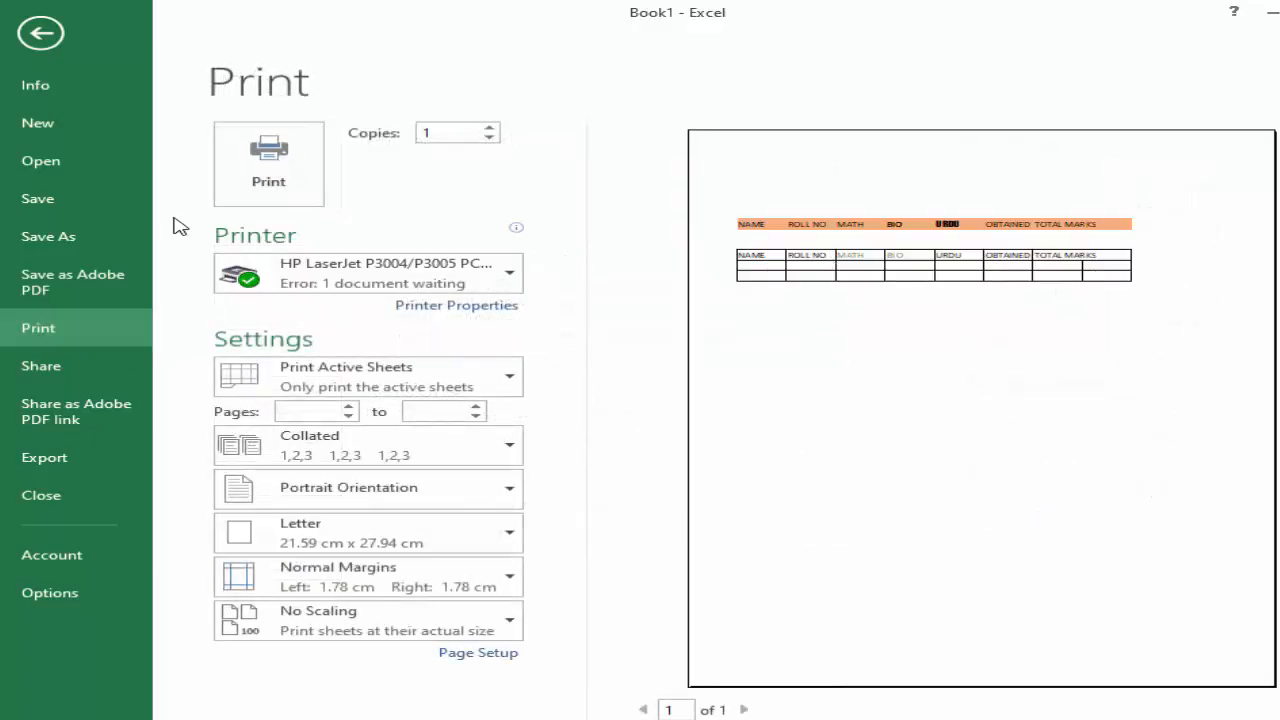
{"action": "left_click", "coordinate": [40, 33]}
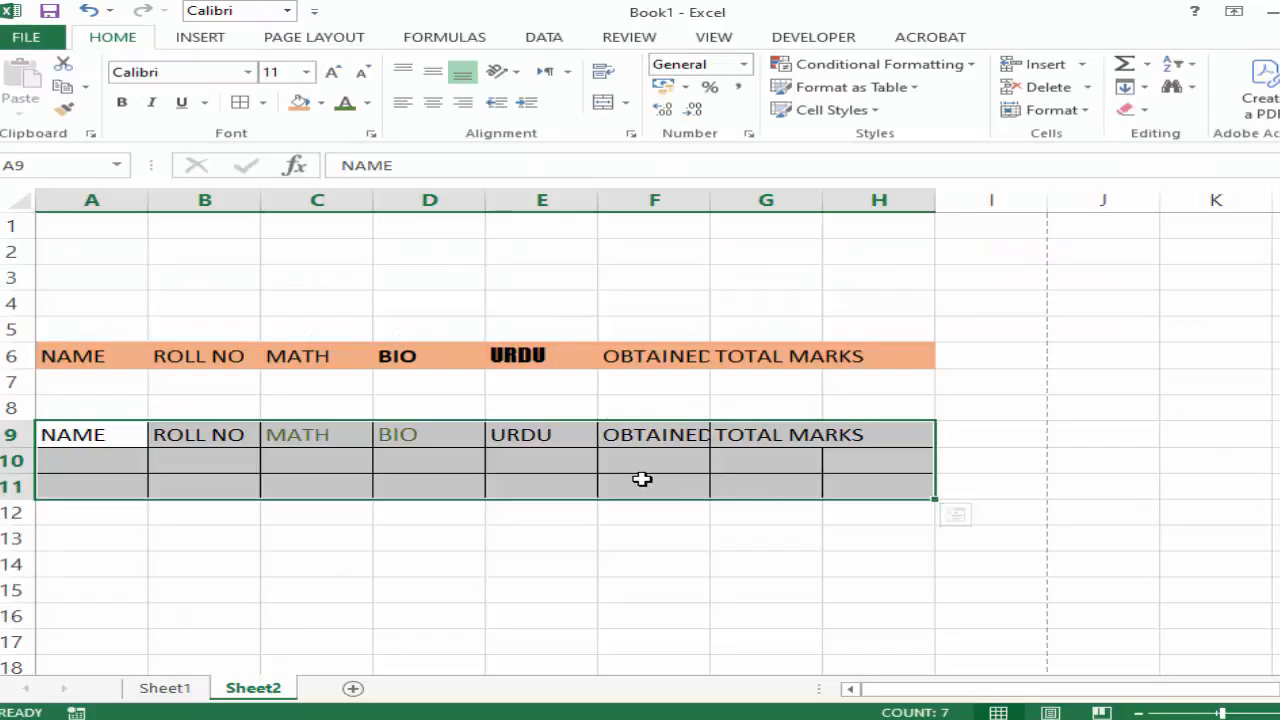
Remove the orange fill from the upper heading row A6:H6.
{"action": "scroll", "coordinate": [642, 480], "scroll_direction": "up", "scroll_amount": 2}
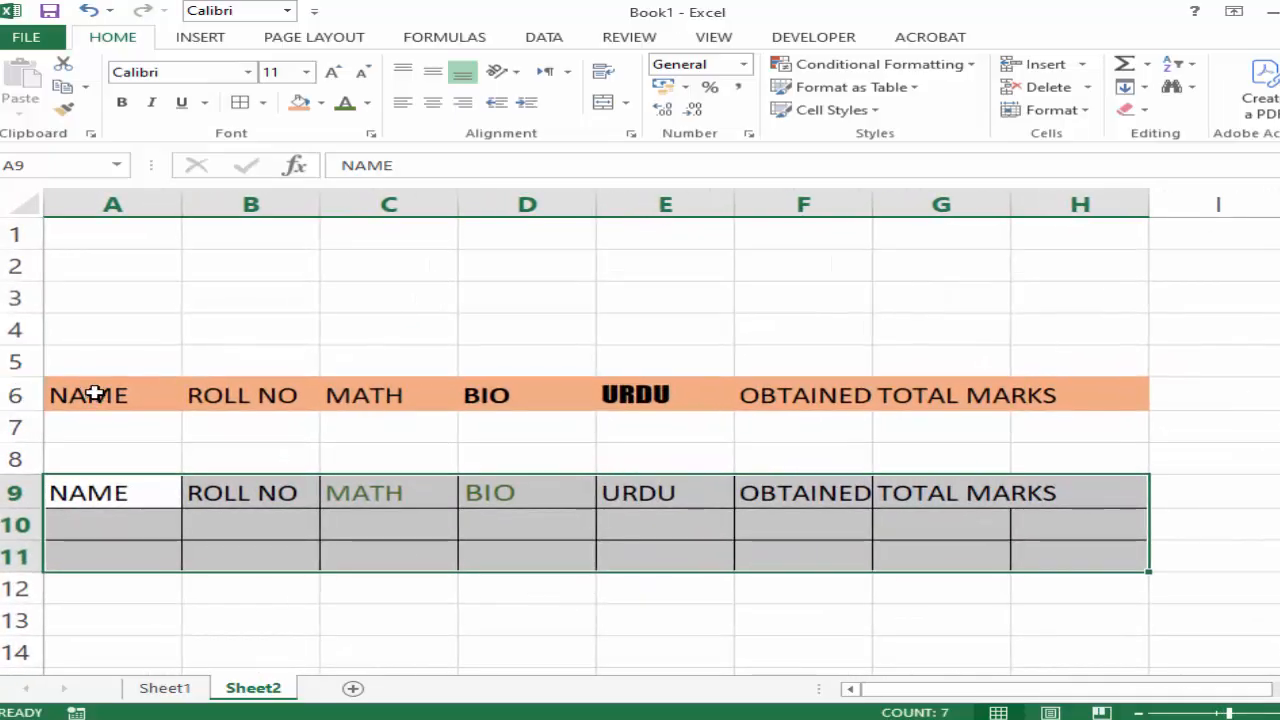
{"action": "left_click_drag", "start_coordinate": [93, 393], "coordinate": [1051, 389]}
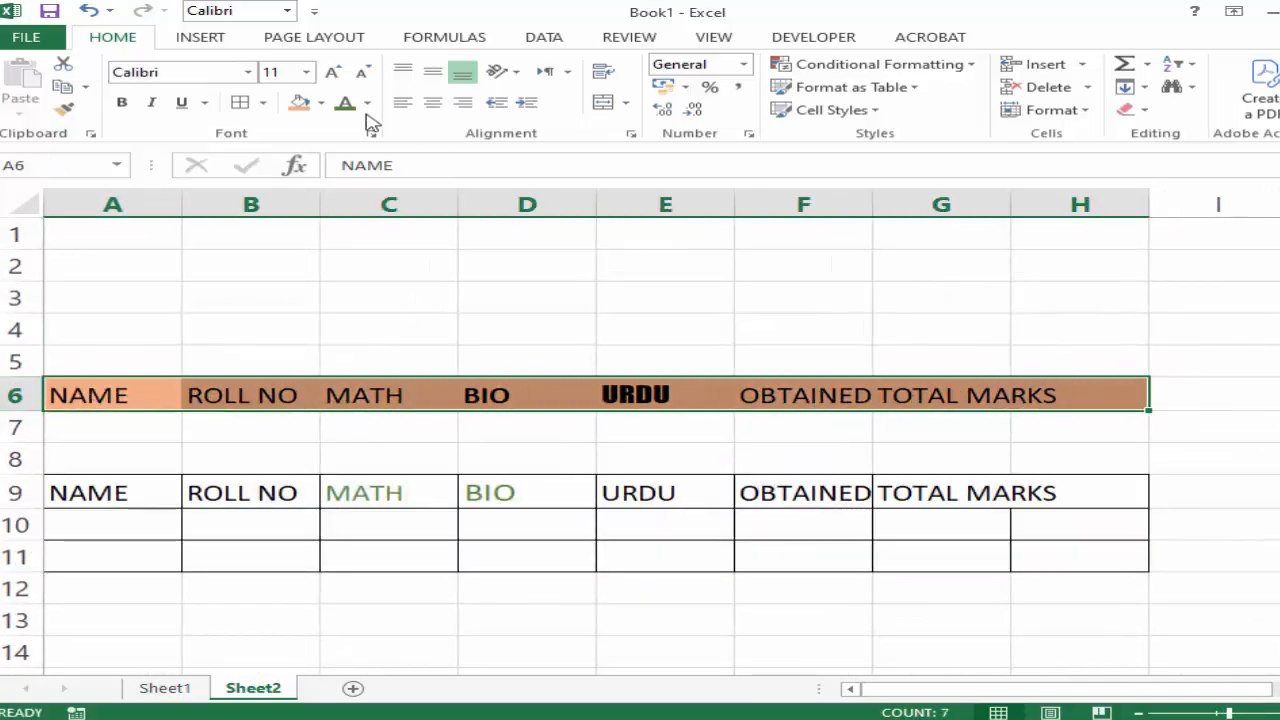
{"action": "left_click", "coordinate": [321, 103]}
{"action": "left_click", "coordinate": [330, 278]}
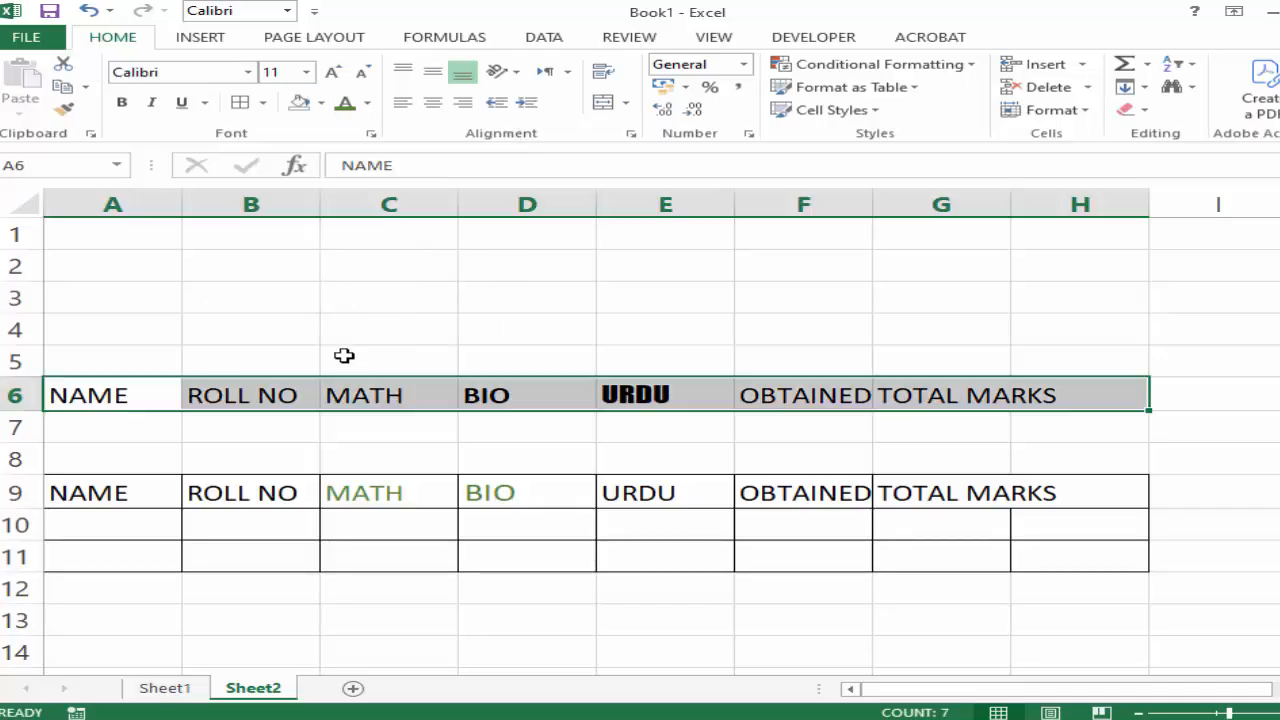
Add a top border to the upper heading row A6:H6.
{"action": "left_click", "coordinate": [263, 104]}
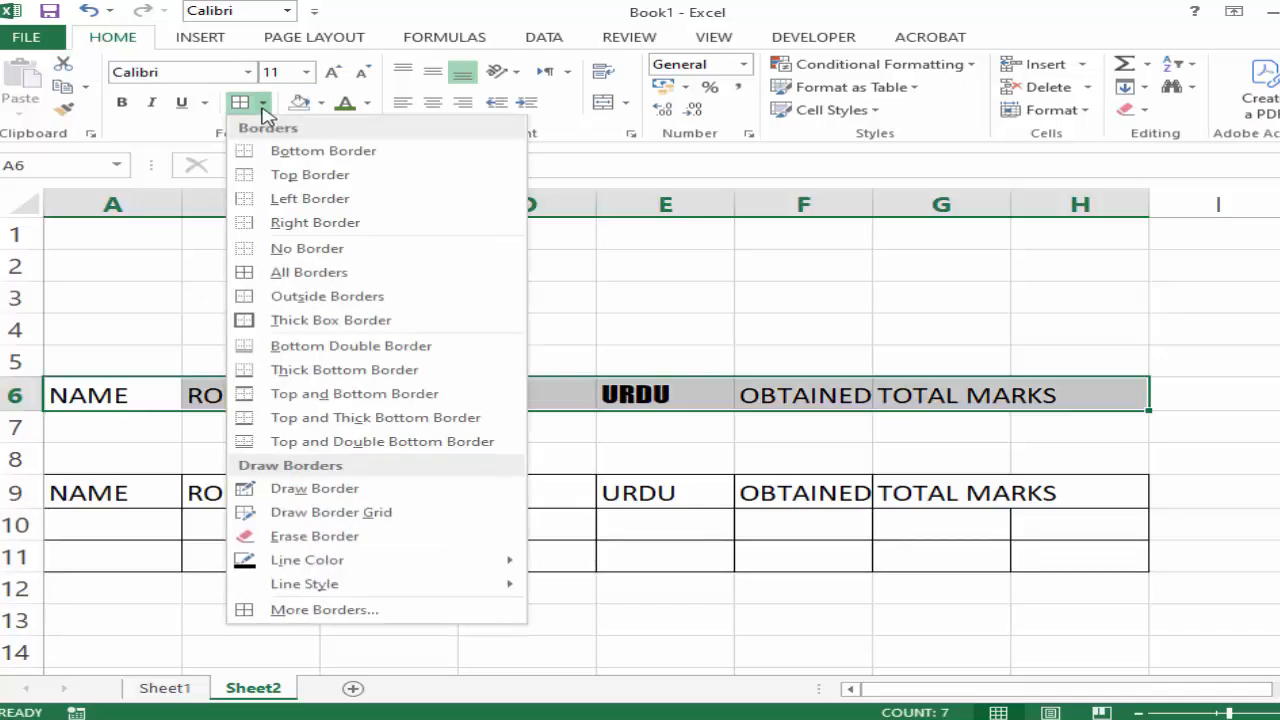
{"action": "left_click", "coordinate": [286, 174]}
{"action": "left_click", "coordinate": [350, 338]}
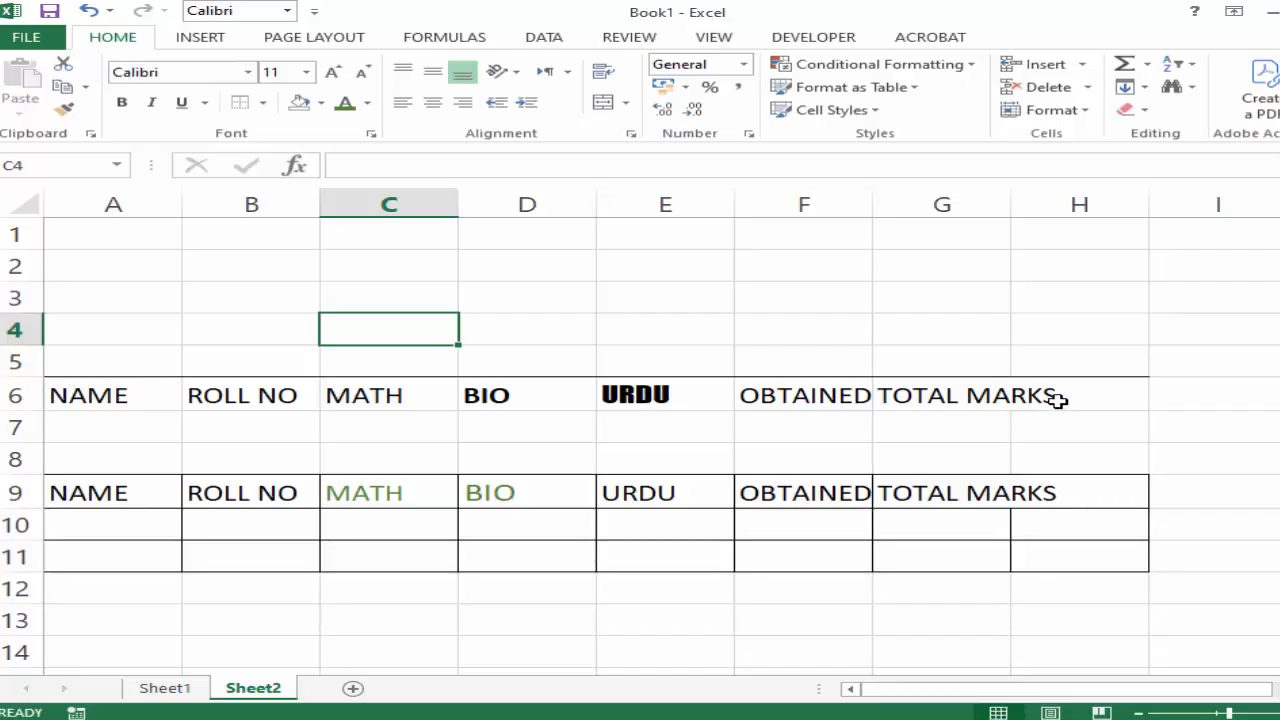
Apply Outside Borders to the upper heading row A6:H6.
{"action": "left_click_drag", "start_coordinate": [1075, 398], "coordinate": [90, 395]}
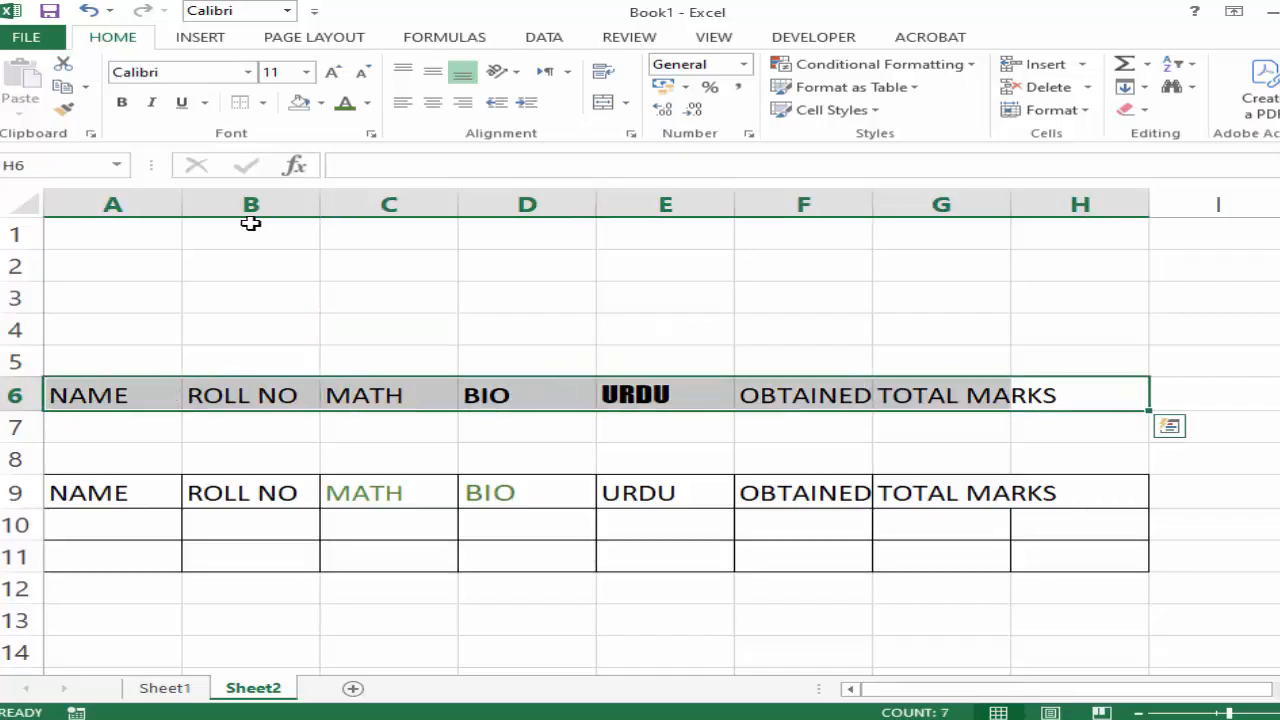
{"action": "left_click", "coordinate": [263, 103]}
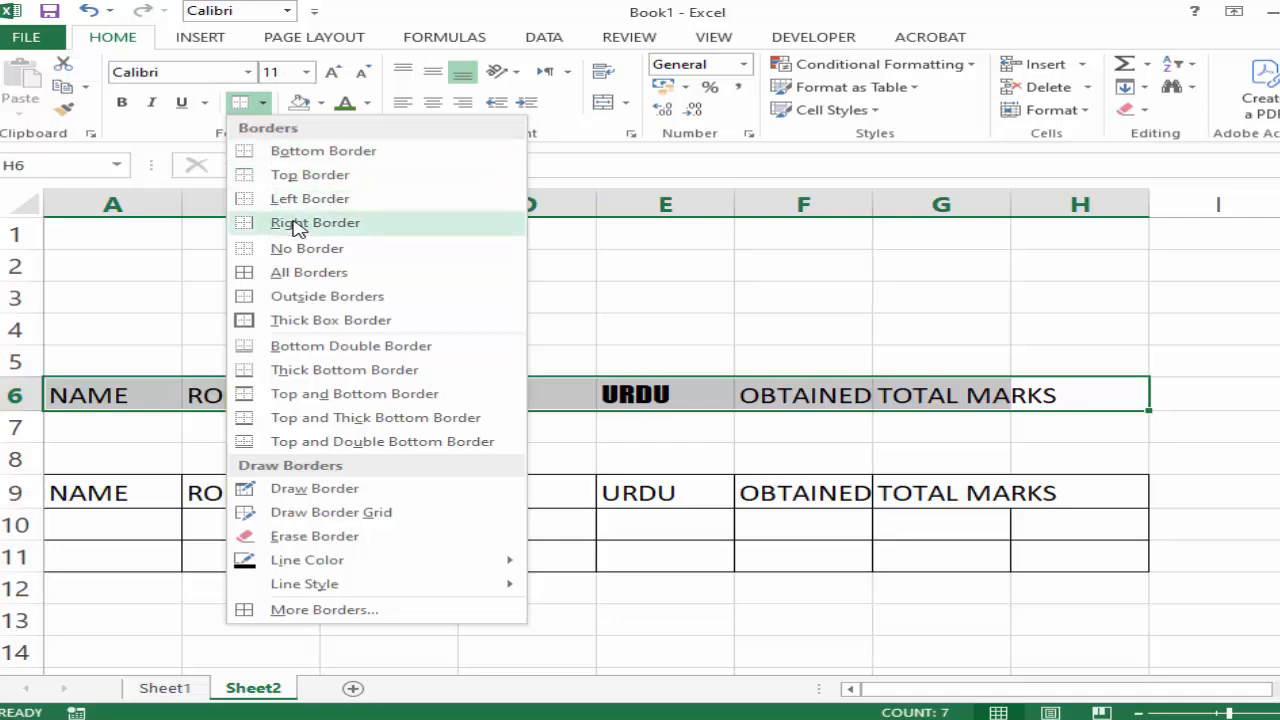
{"action": "left_click", "coordinate": [332, 300]}
{"action": "left_click", "coordinate": [343, 449]}
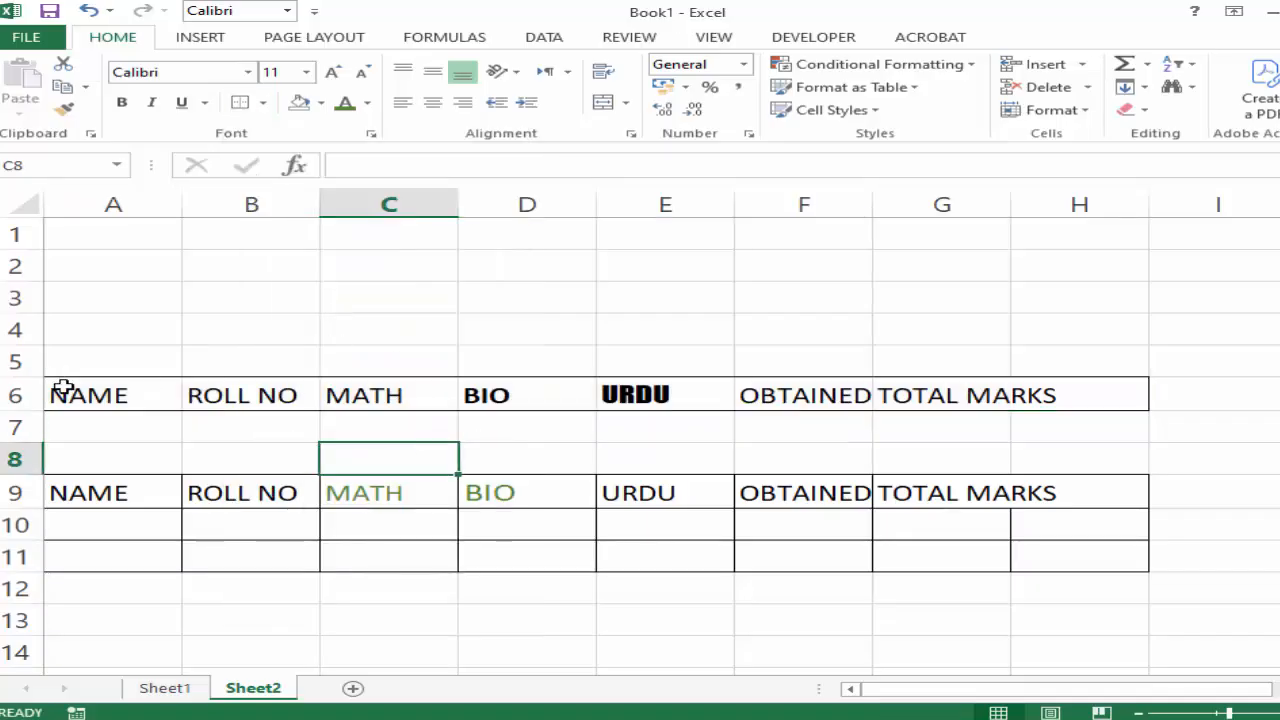
Check the outlined heading row A6:H6 in the print preview and return to the sheet.
{"action": "left_click_drag", "start_coordinate": [63, 386], "coordinate": [1084, 397]}
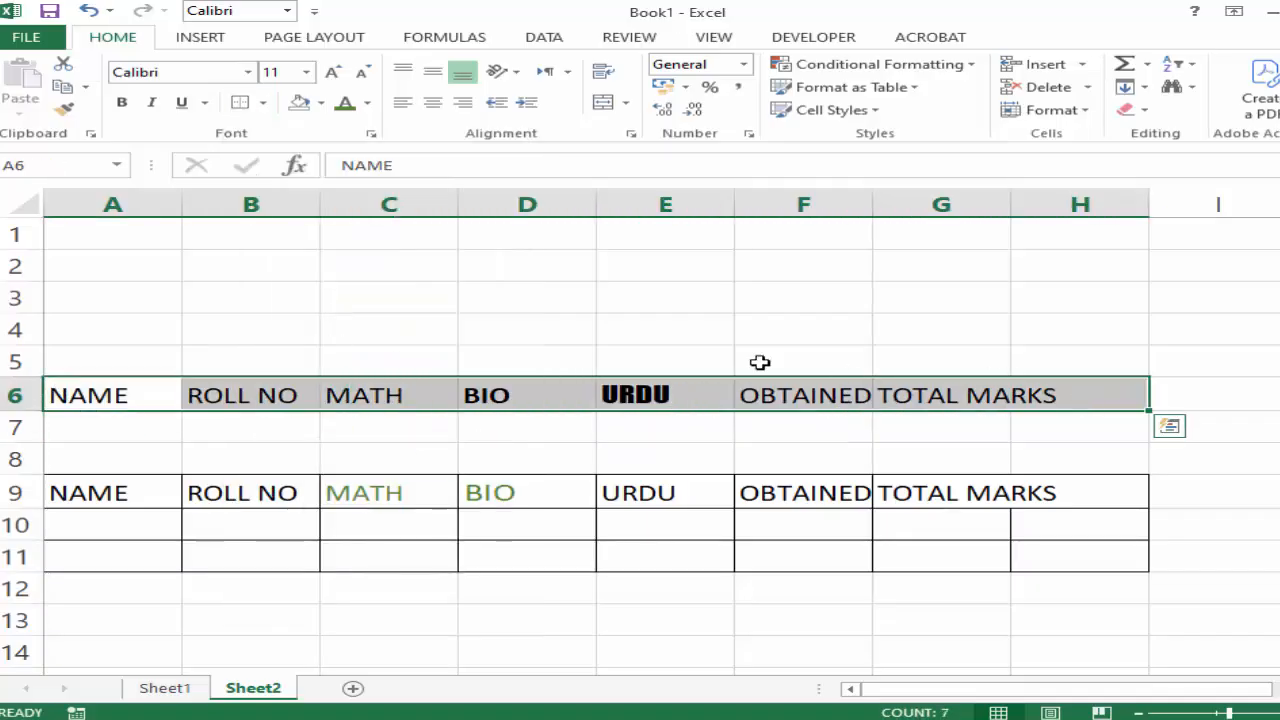
{"action": "left_click", "coordinate": [24, 38]}
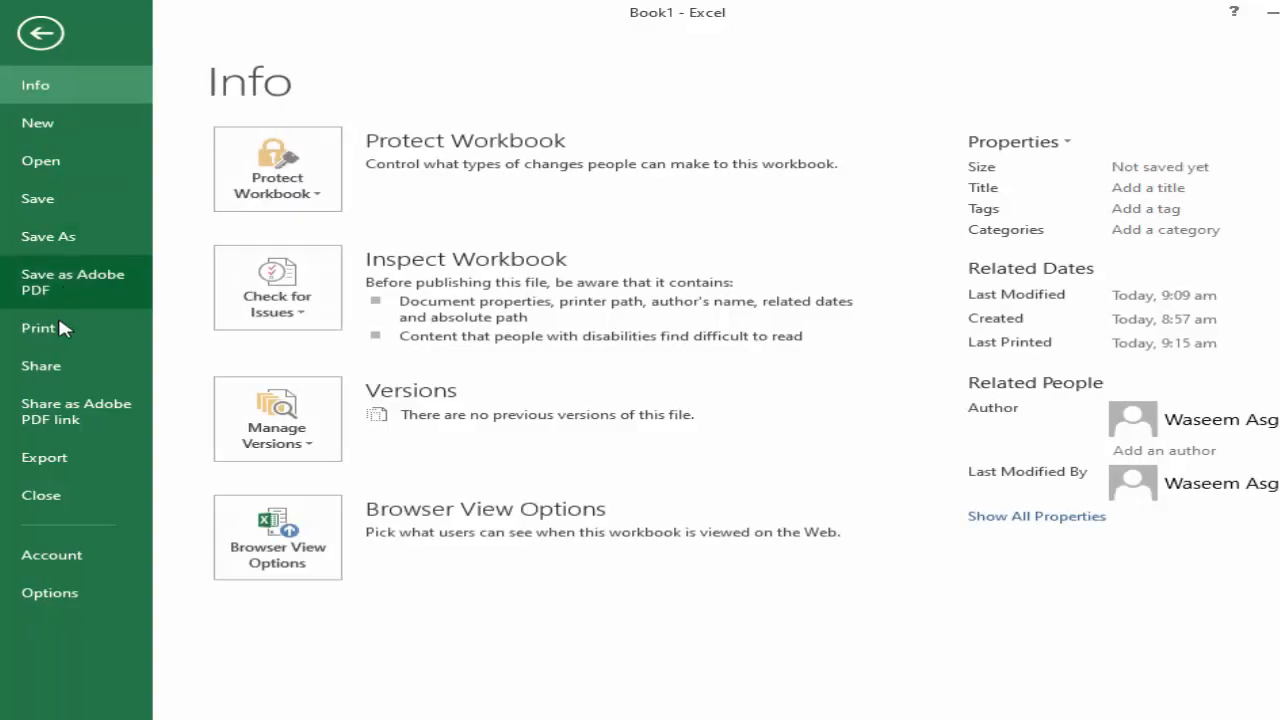
{"action": "left_click", "coordinate": [57, 326]}
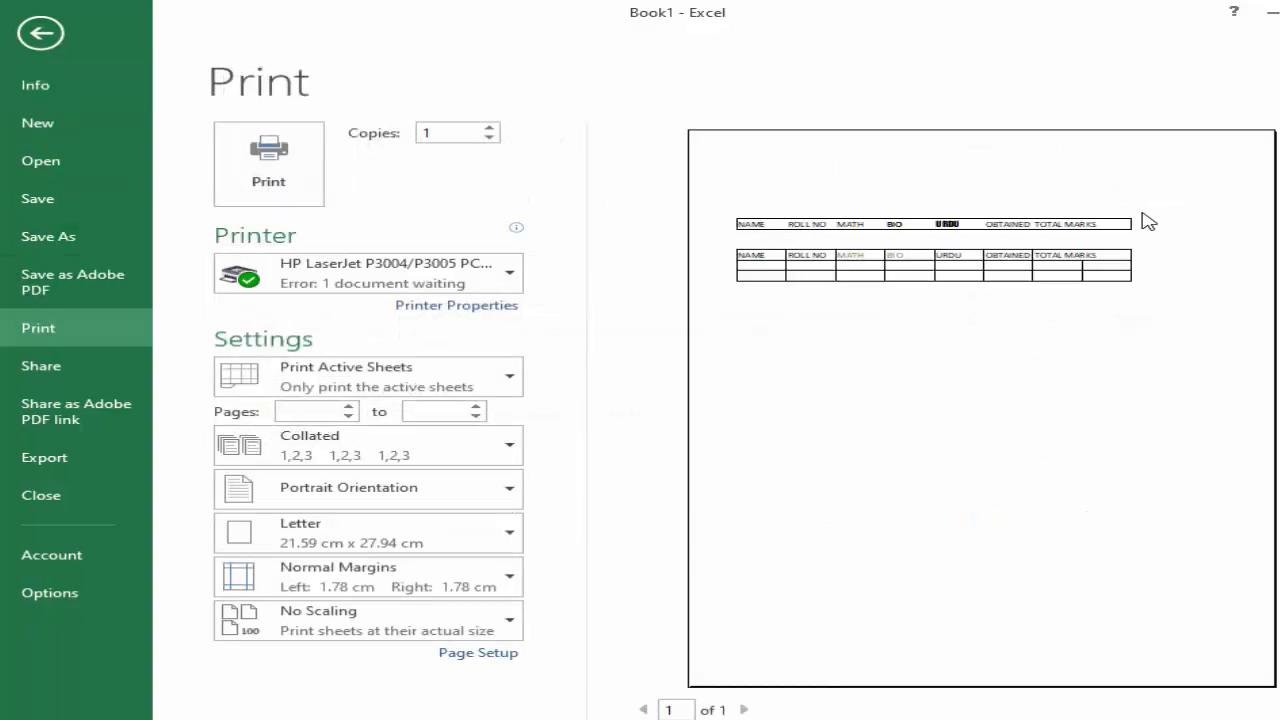
{"action": "left_click", "coordinate": [40, 35]}
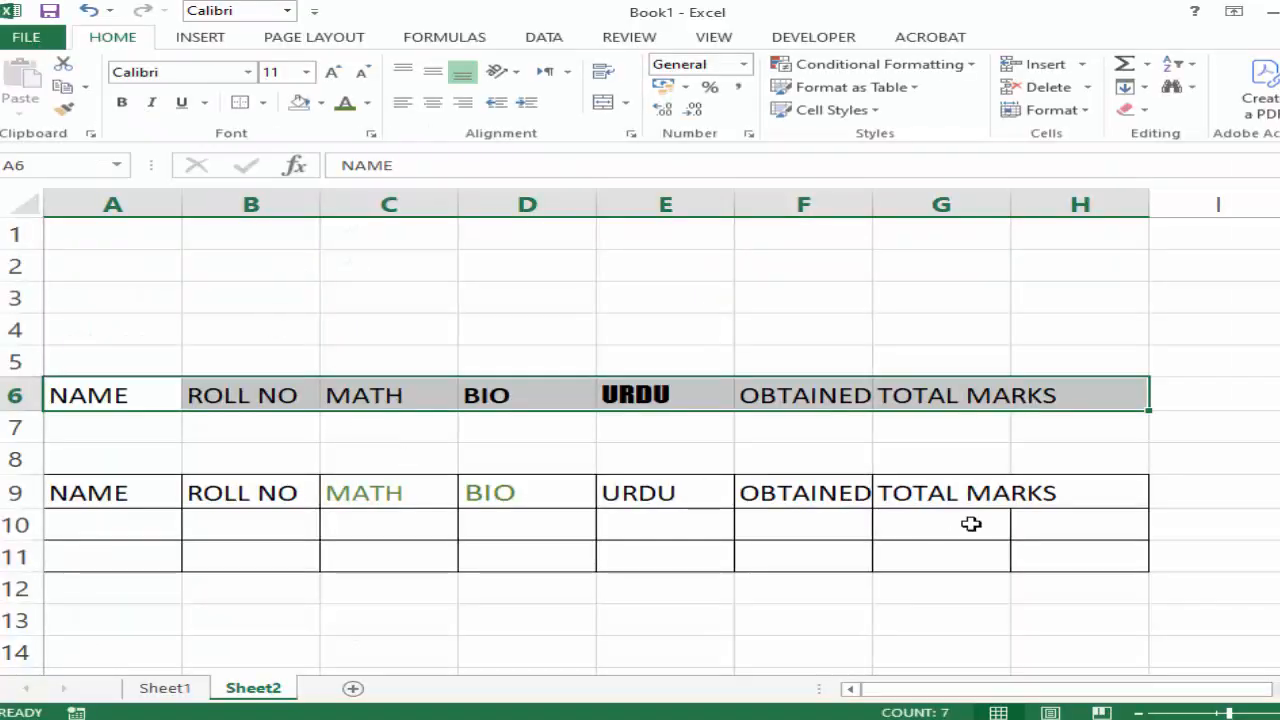
Draw an outline border around the empty range B14:I19 below the table with the Draw Border tool.
{"action": "left_click", "coordinate": [1140, 713]}
{"action": "left_click", "coordinate": [1140, 713]}
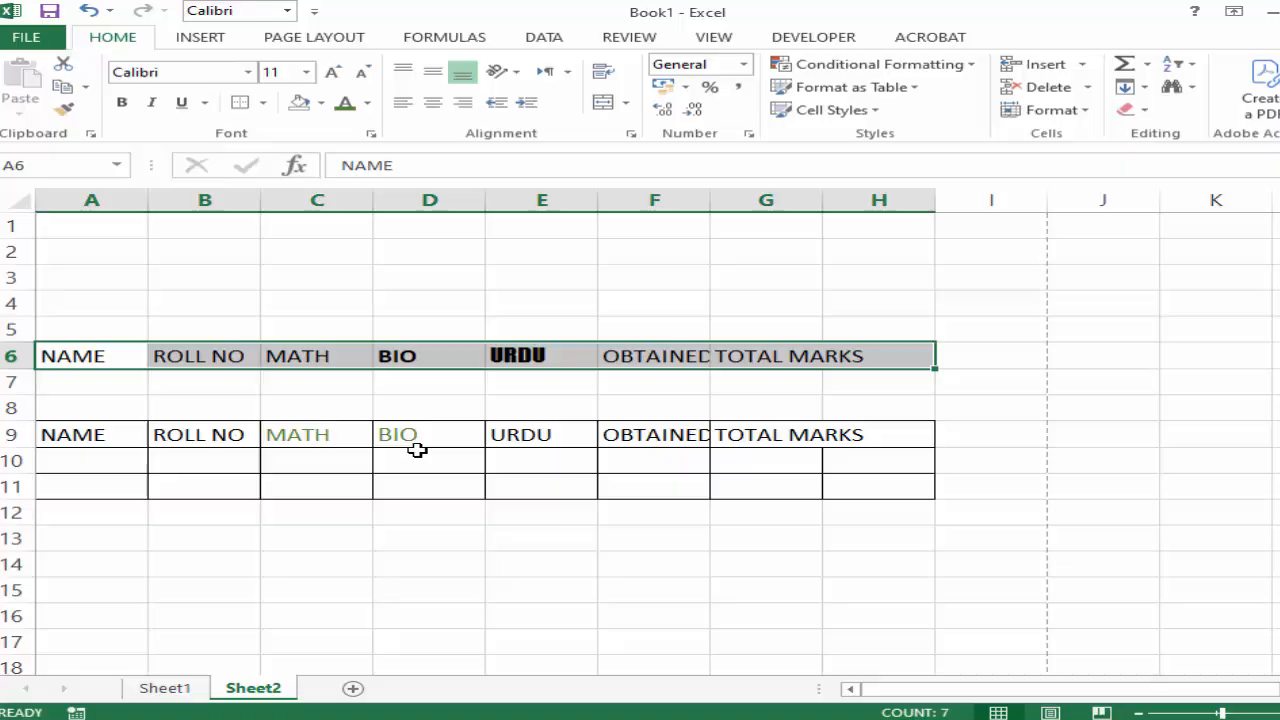
{"action": "left_click", "coordinate": [262, 103]}
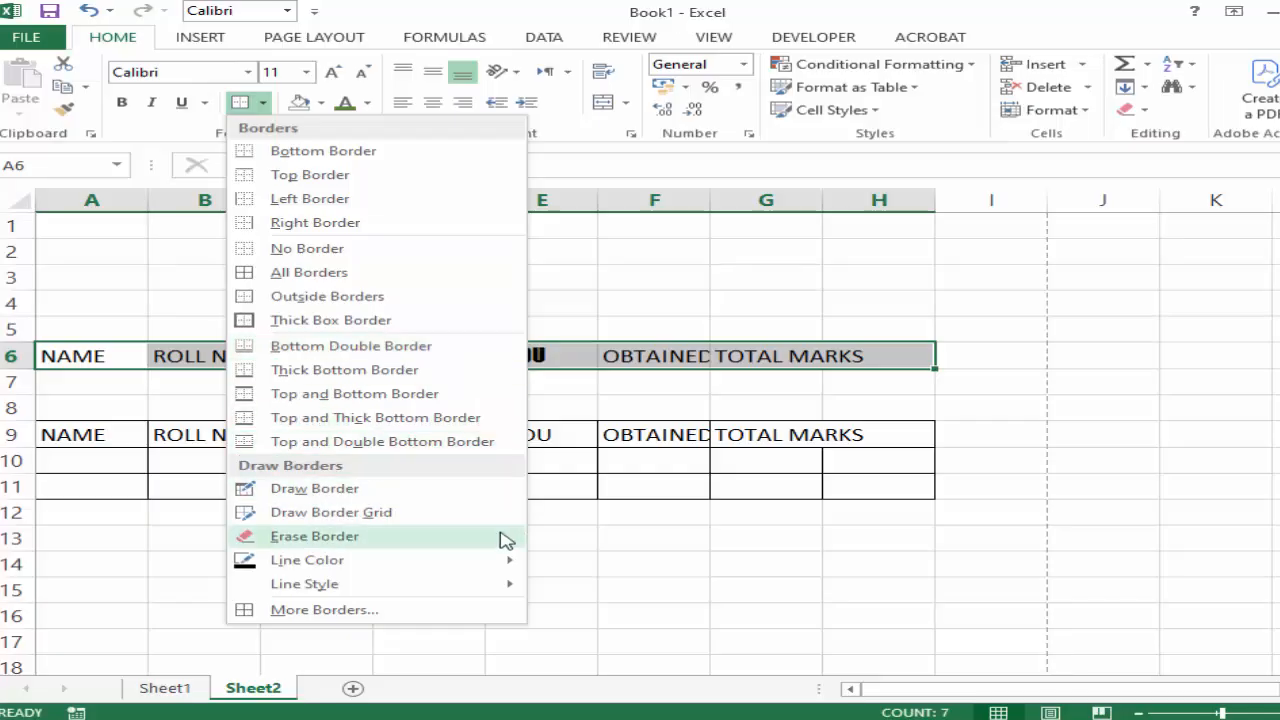
{"action": "left_click", "coordinate": [357, 494]}
{"action": "scroll", "coordinate": [420, 505], "scroll_direction": "down", "scroll_amount": 1}
{"action": "scroll", "coordinate": [419, 505], "scroll_direction": "down", "scroll_amount": 2}
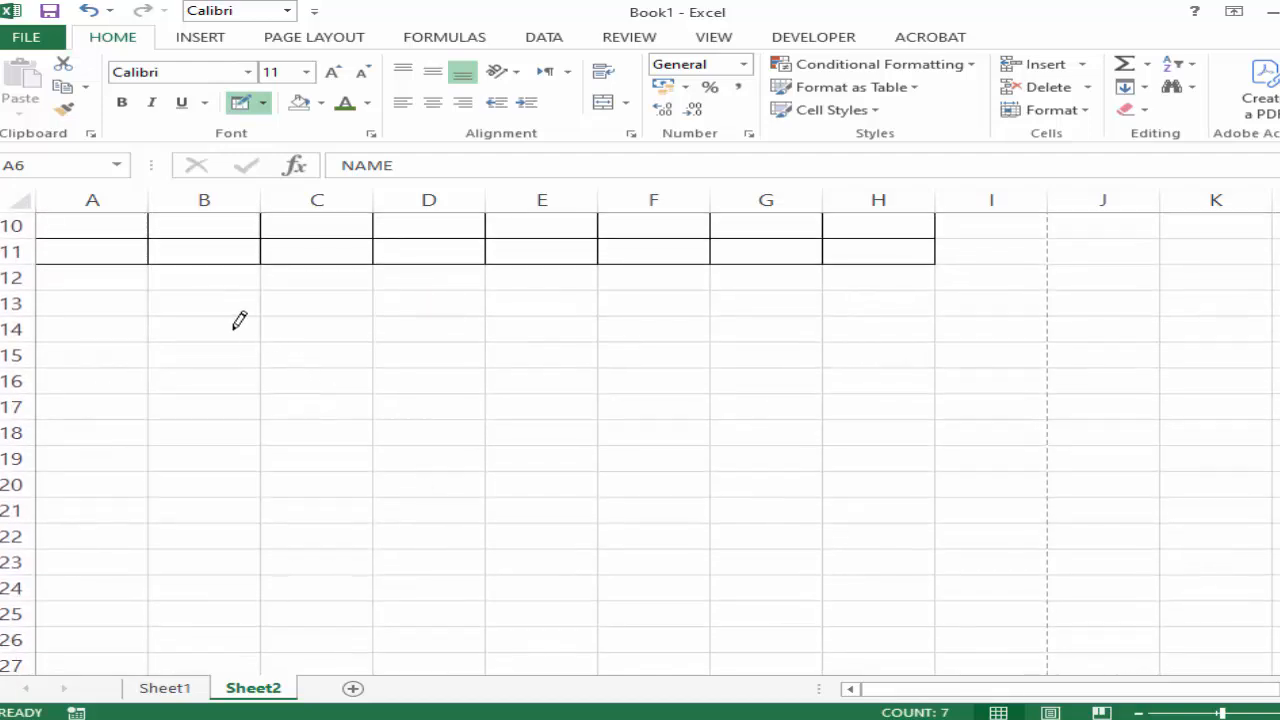
{"action": "mouse_move", "coordinate": [239, 320]}
{"action": "left_mouse_down"}
{"action": "mouse_move", "coordinate": [246, 360]}
{"action": "mouse_move", "coordinate": [363, 431]}
{"action": "mouse_move", "coordinate": [866, 452]}
{"action": "left_mouse_up"}
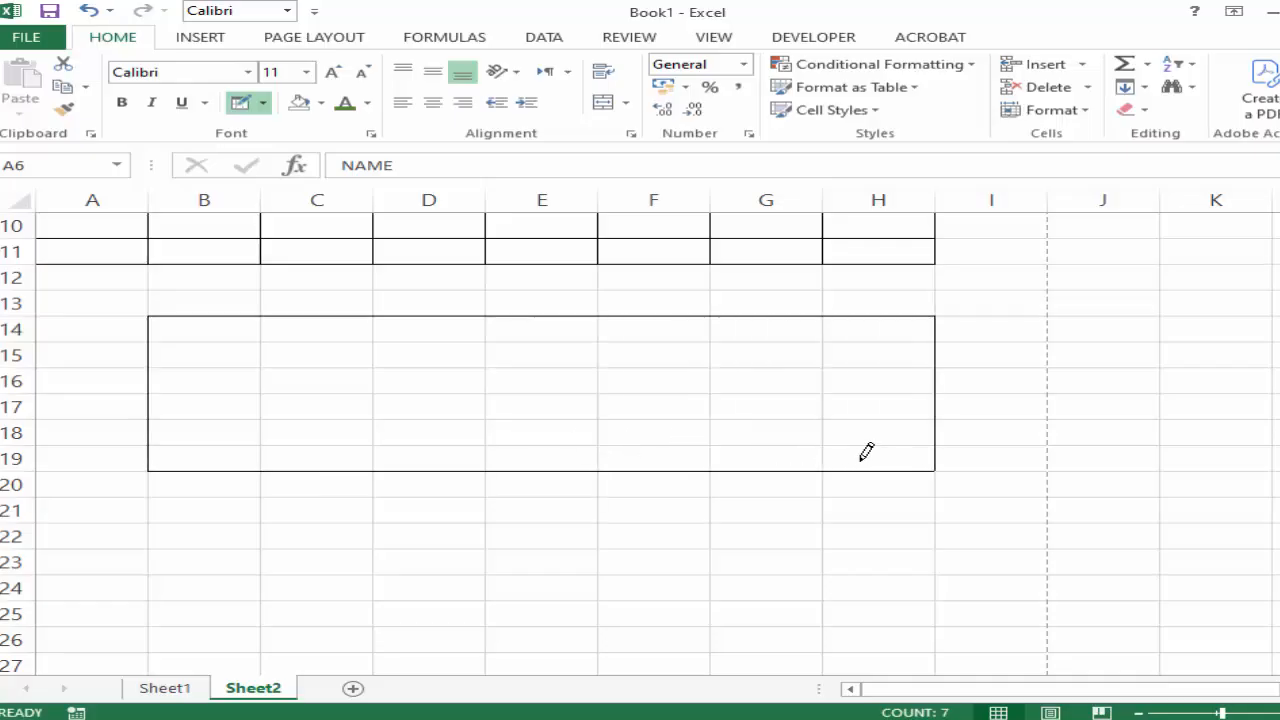
{"action": "left_click_drag", "start_coordinate": [944, 460], "coordinate": [960, 458]}
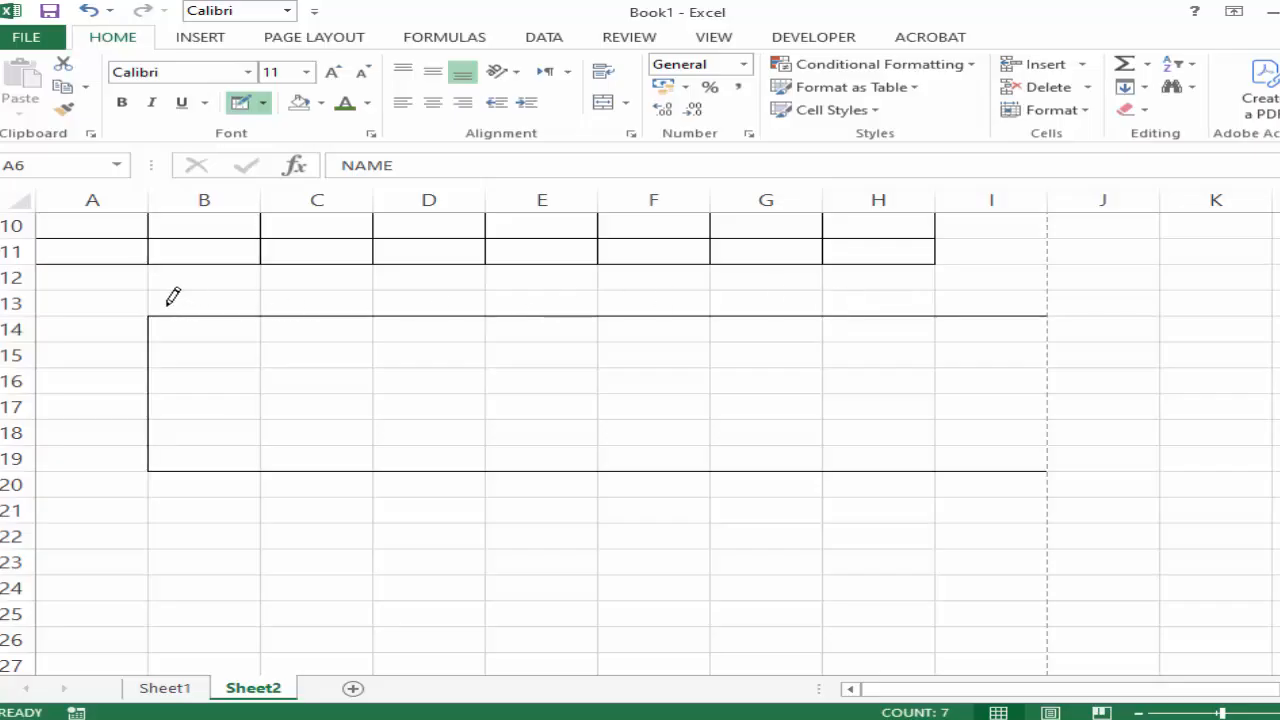
Draw a border grid over cells C14:I19 inside the outline with the Draw Border Grid tool.
{"action": "left_click", "coordinate": [263, 103]}
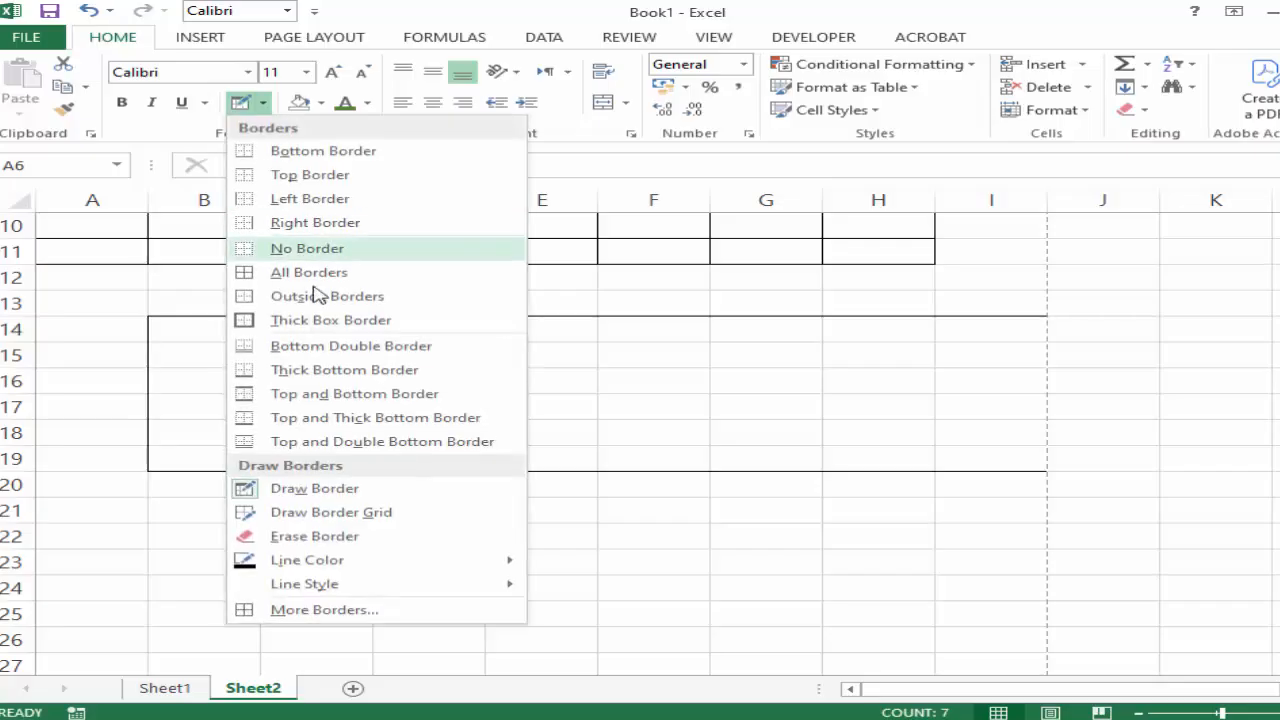
{"action": "left_click", "coordinate": [334, 513]}
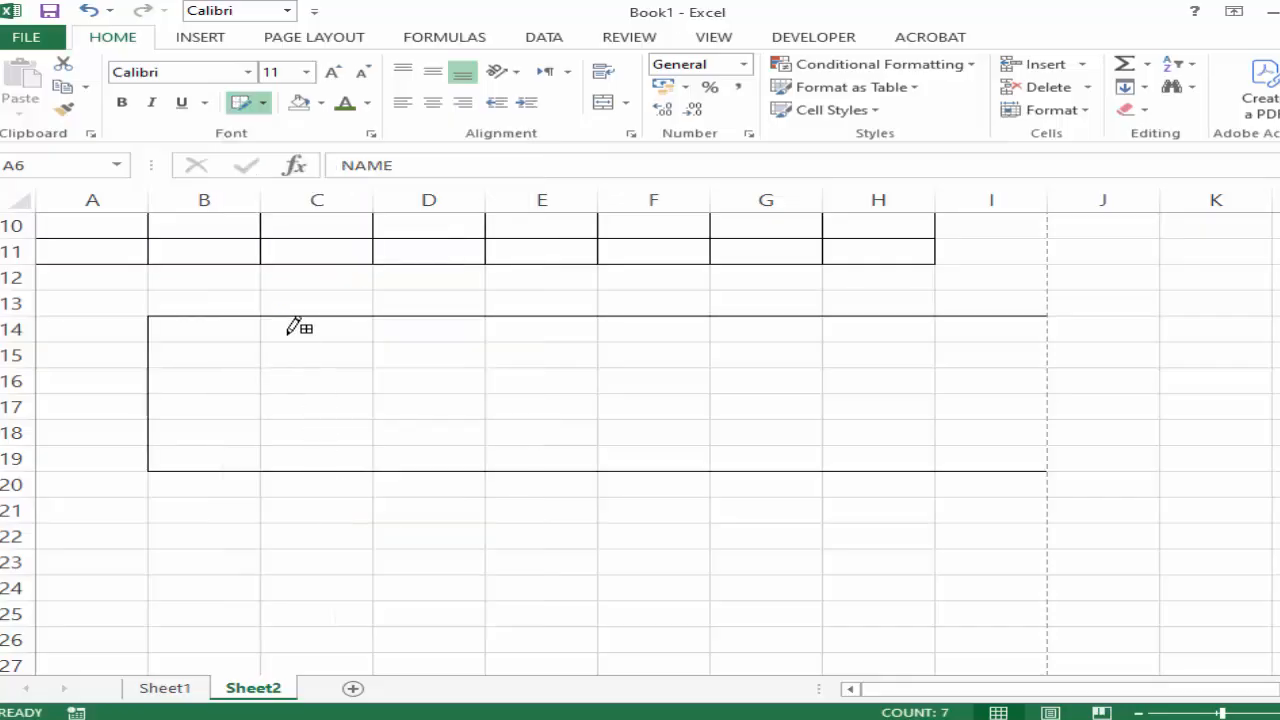
{"action": "mouse_move", "coordinate": [287, 333]}
{"action": "left_mouse_down"}
{"action": "mouse_move", "coordinate": [297, 457]}
{"action": "mouse_move", "coordinate": [906, 431]}
{"action": "mouse_move", "coordinate": [968, 451]}
{"action": "left_mouse_up"}
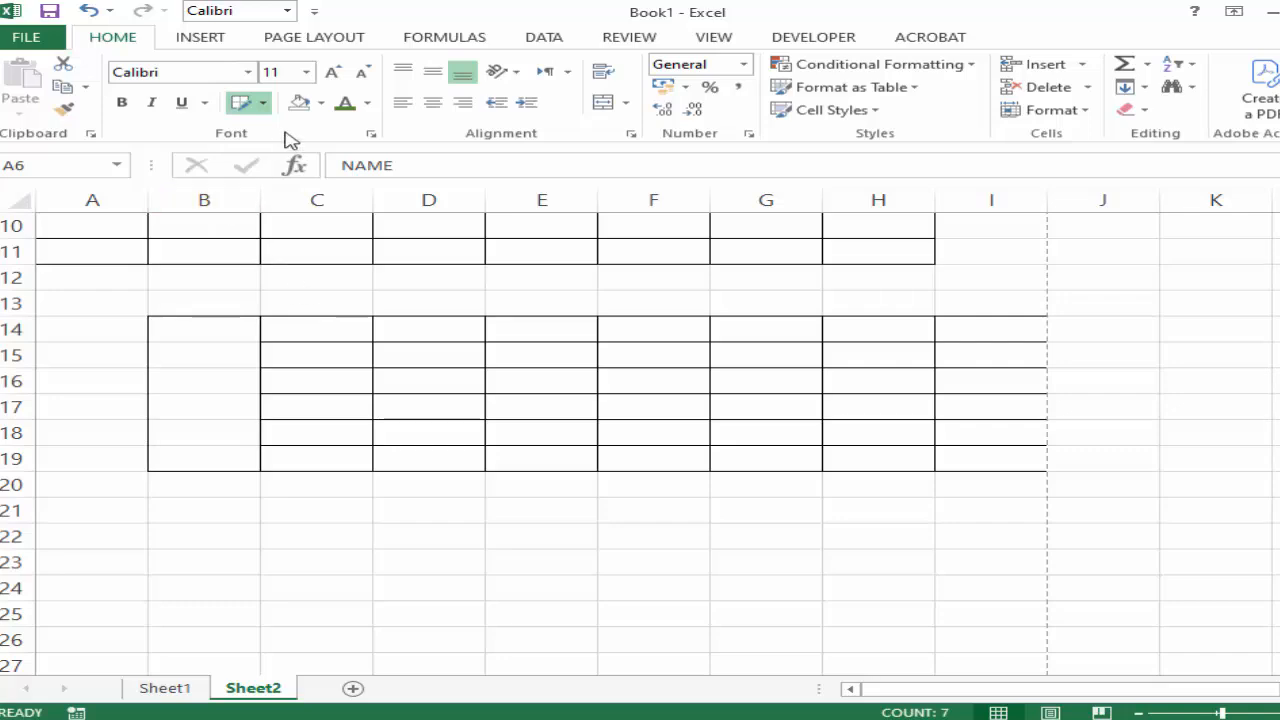
Erase all the hand-drawn borders in the range B14:I19 with the Erase Border tool.
{"action": "left_click", "coordinate": [264, 103]}
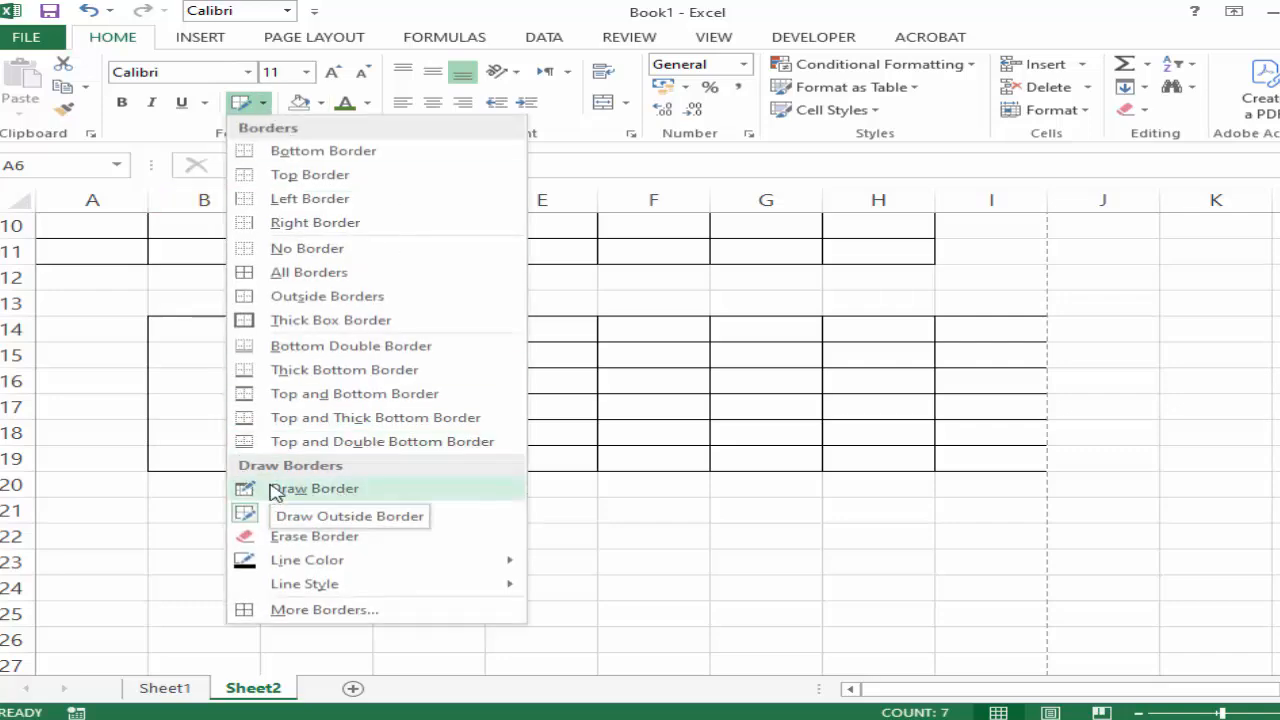
{"action": "left_click", "coordinate": [314, 536]}
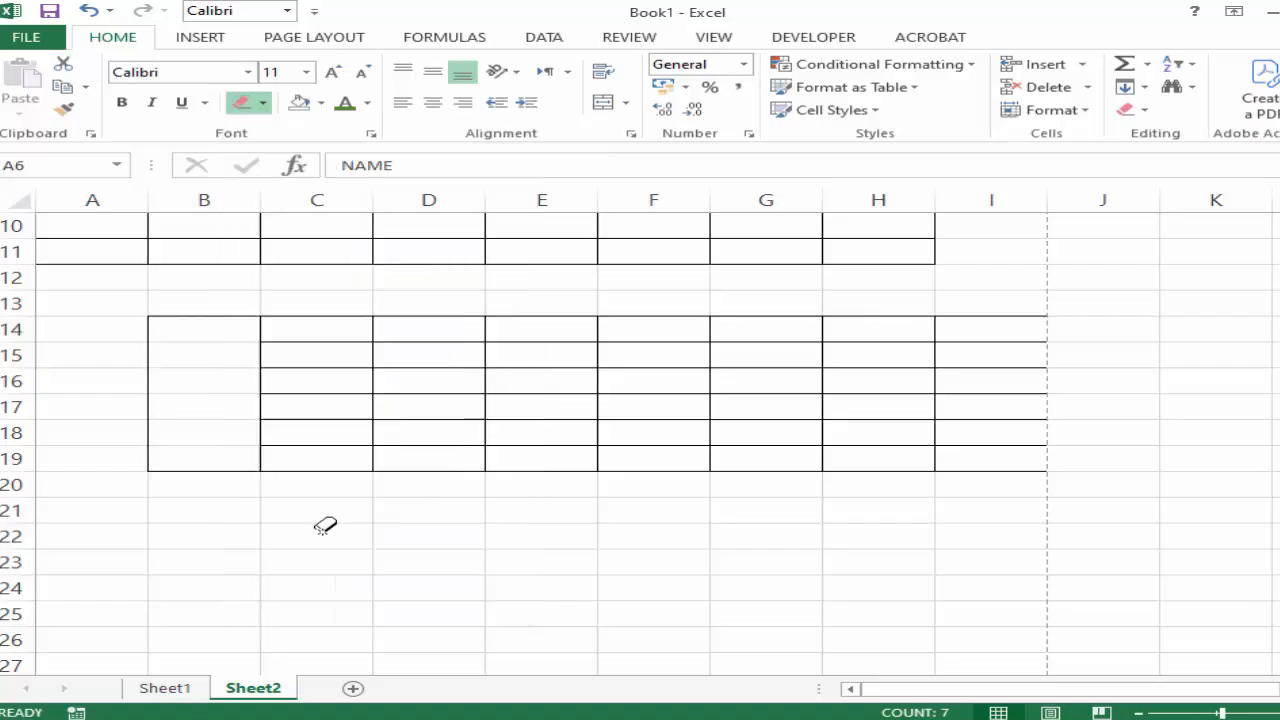
{"action": "mouse_move", "coordinate": [140, 314]}
{"action": "left_mouse_down"}
{"action": "mouse_move", "coordinate": [191, 371]}
{"action": "mouse_move", "coordinate": [403, 311]}
{"action": "mouse_move", "coordinate": [629, 394]}
{"action": "mouse_move", "coordinate": [782, 469]}
{"action": "mouse_move", "coordinate": [1031, 440]}
{"action": "mouse_move", "coordinate": [1029, 469]}
{"action": "left_mouse_up"}
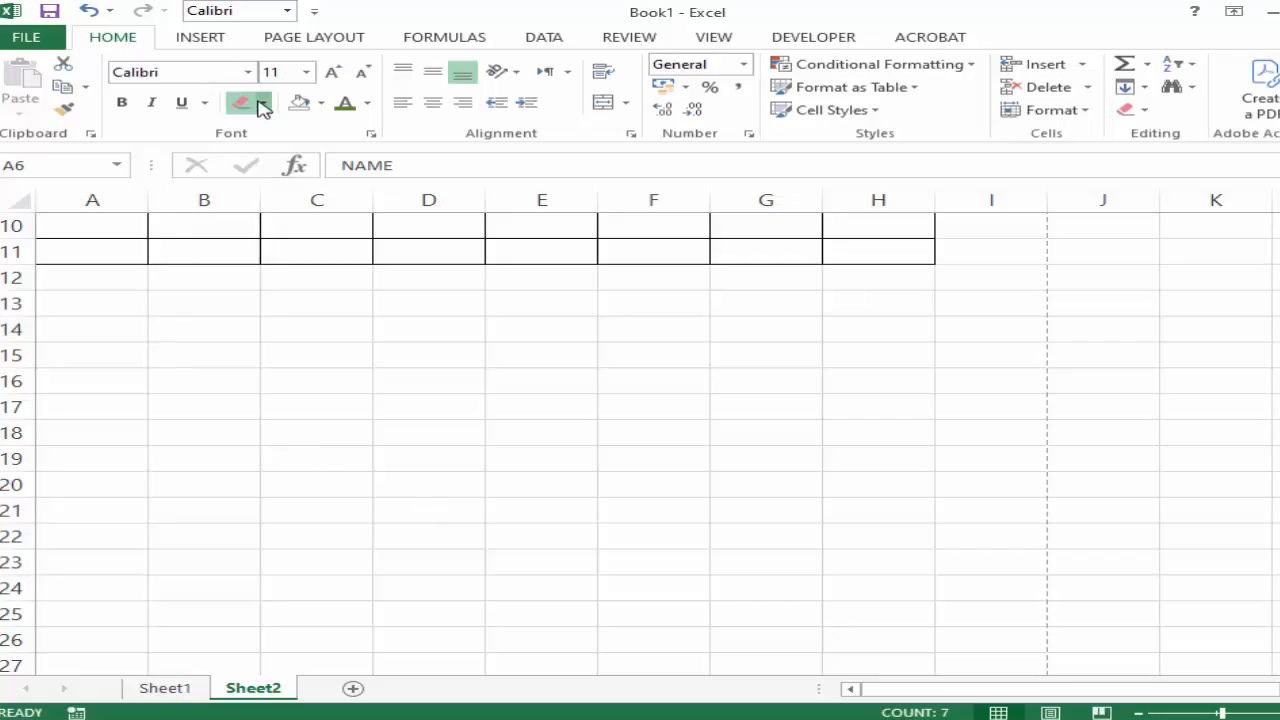
Draw a border grid with a dark blue line colour over the empty cells C15:I21.
{"action": "left_click", "coordinate": [262, 104]}
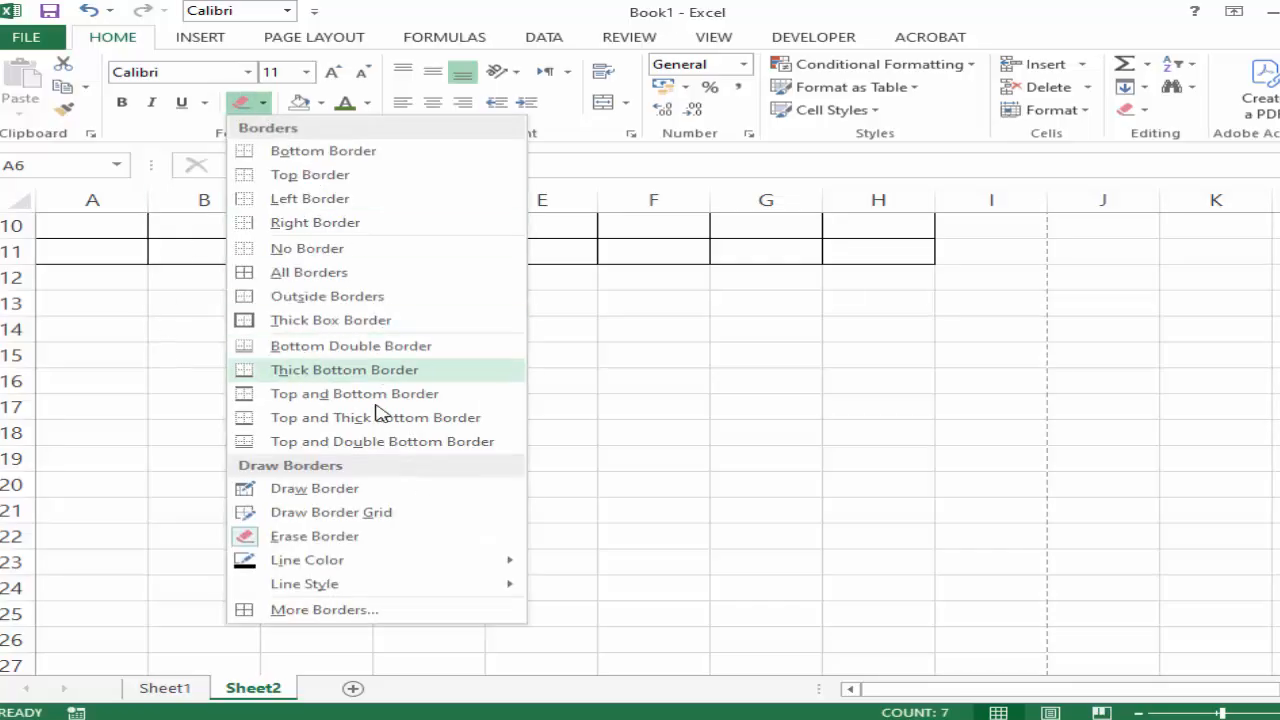
{"action": "left_click", "coordinate": [345, 512]}
{"action": "left_click", "coordinate": [264, 103]}
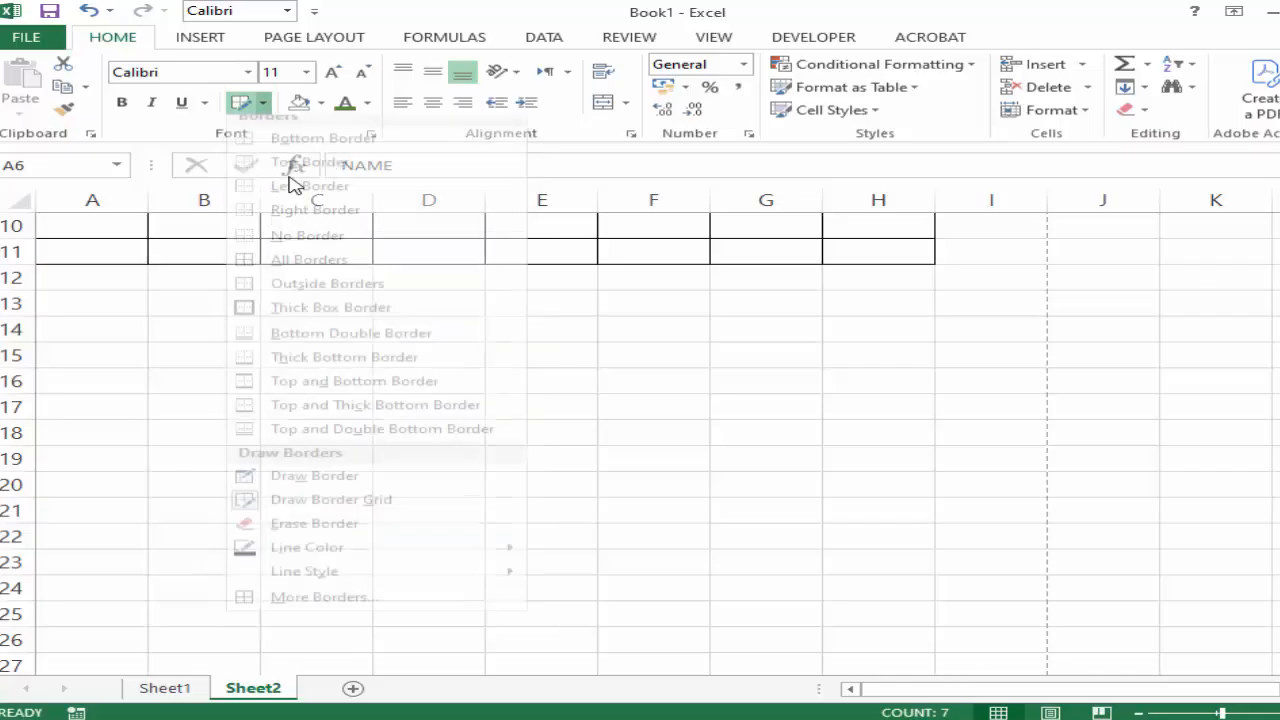
{"action": "mouse_move", "coordinate": [388, 566]}
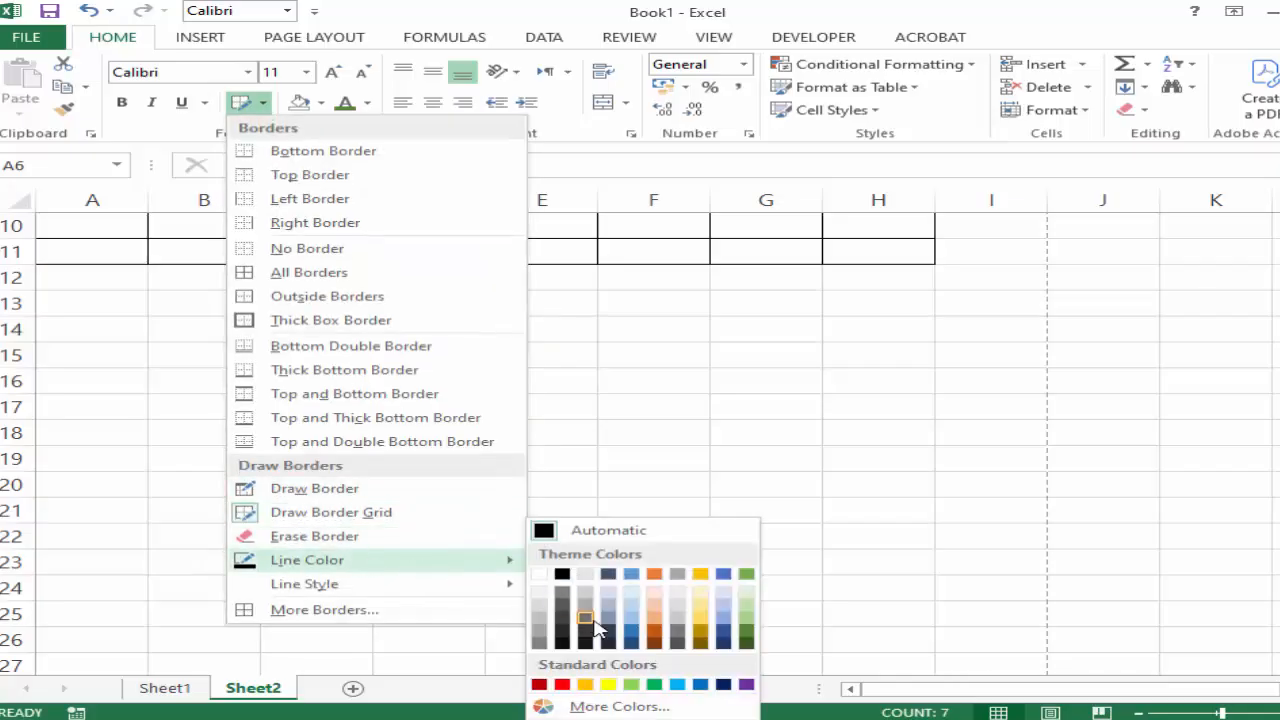
{"action": "left_click", "coordinate": [722, 636]}
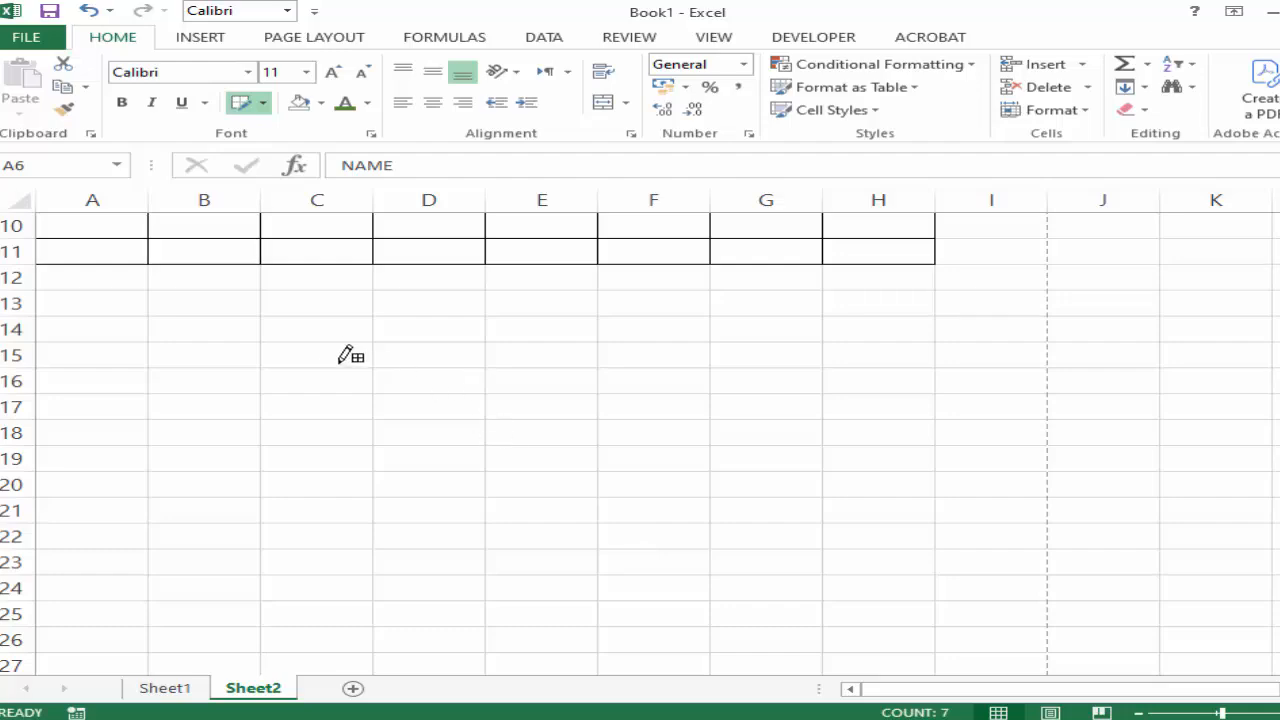
{"action": "mouse_move", "coordinate": [337, 358]}
{"action": "left_mouse_down"}
{"action": "mouse_move", "coordinate": [389, 471]}
{"action": "mouse_move", "coordinate": [526, 524]}
{"action": "mouse_move", "coordinate": [954, 505]}
{"action": "left_mouse_up"}
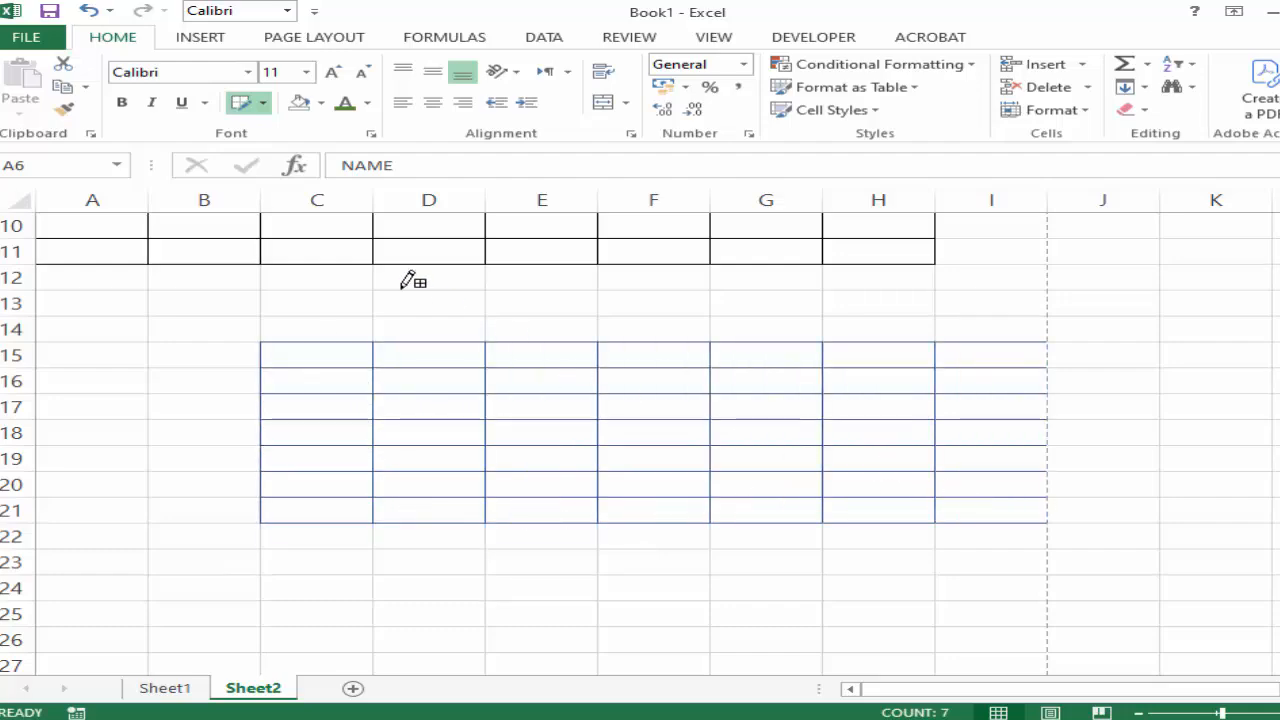
Set the border line colour to red and draw a border grid over cells B24:F31 below the blue grid.
{"action": "left_click", "coordinate": [263, 102]}
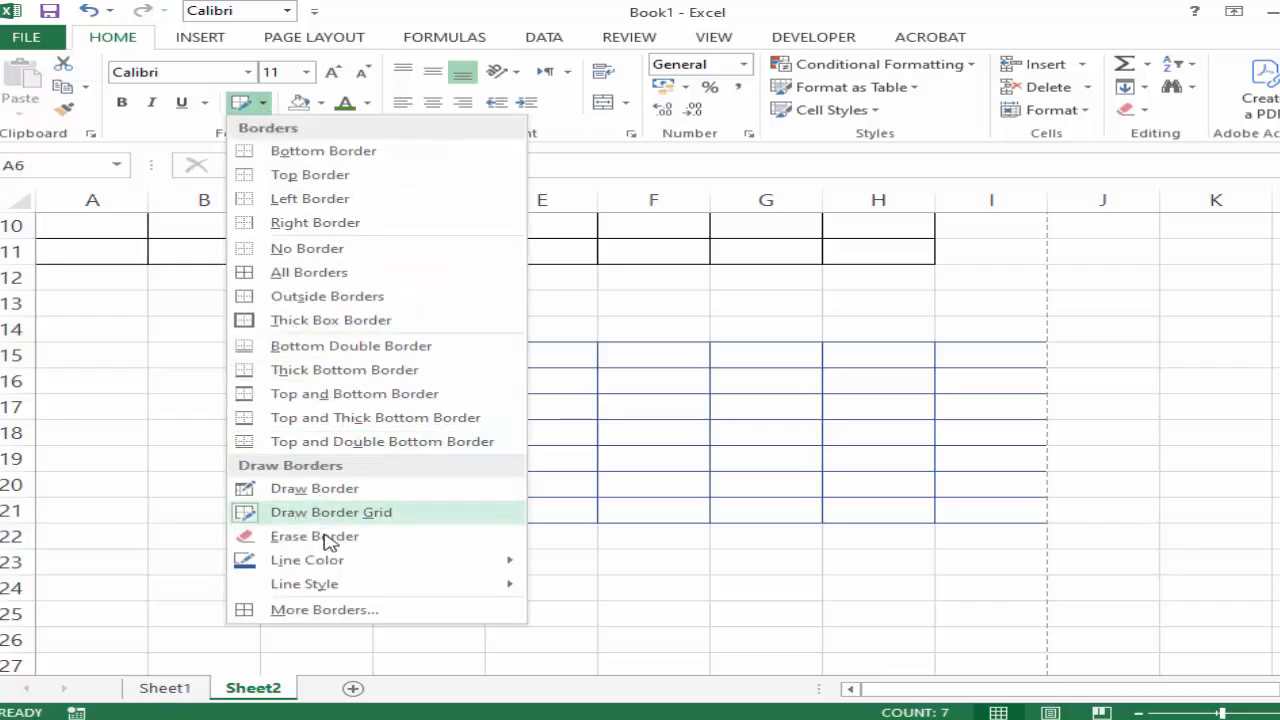
{"action": "mouse_move", "coordinate": [330, 562]}
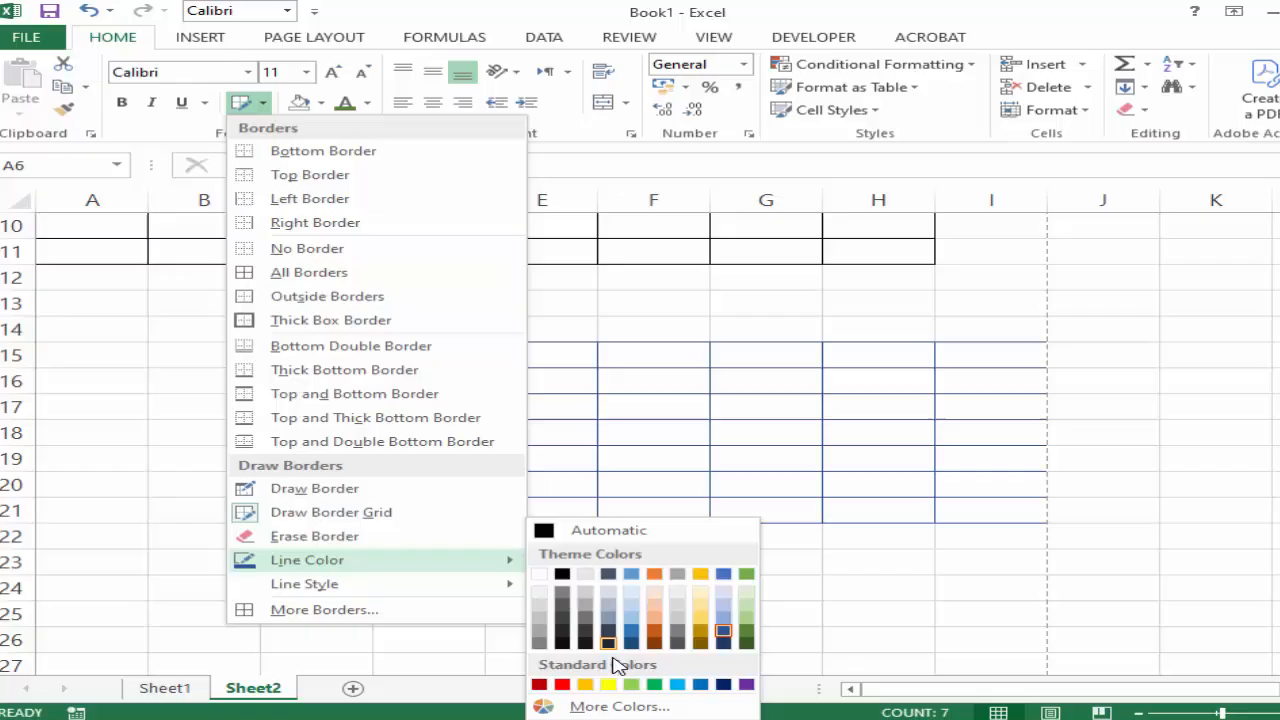
{"action": "left_click", "coordinate": [562, 684]}
{"action": "scroll", "coordinate": [514, 523], "scroll_direction": "down", "scroll_amount": 4}
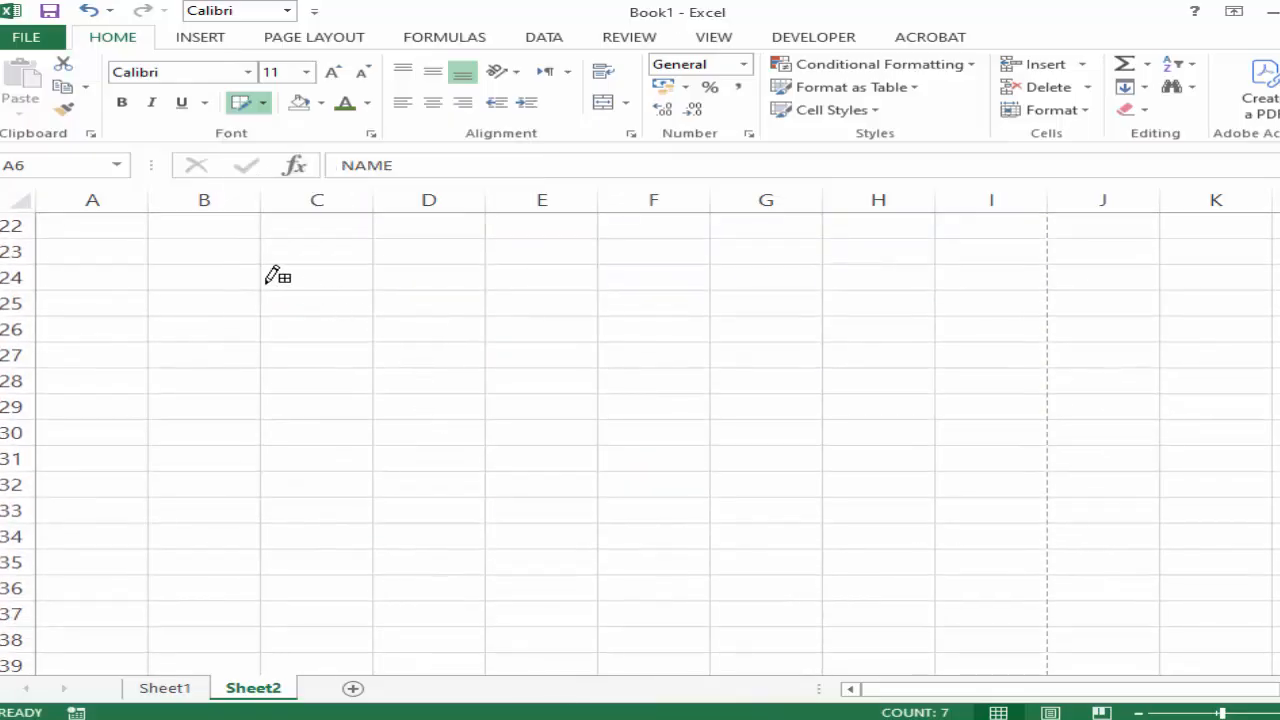
{"action": "mouse_move", "coordinate": [264, 280]}
{"action": "left_mouse_down"}
{"action": "mouse_move", "coordinate": [269, 320]}
{"action": "mouse_move", "coordinate": [380, 451]}
{"action": "mouse_move", "coordinate": [557, 472]}
{"action": "mouse_move", "coordinate": [695, 458]}
{"action": "left_mouse_up"}
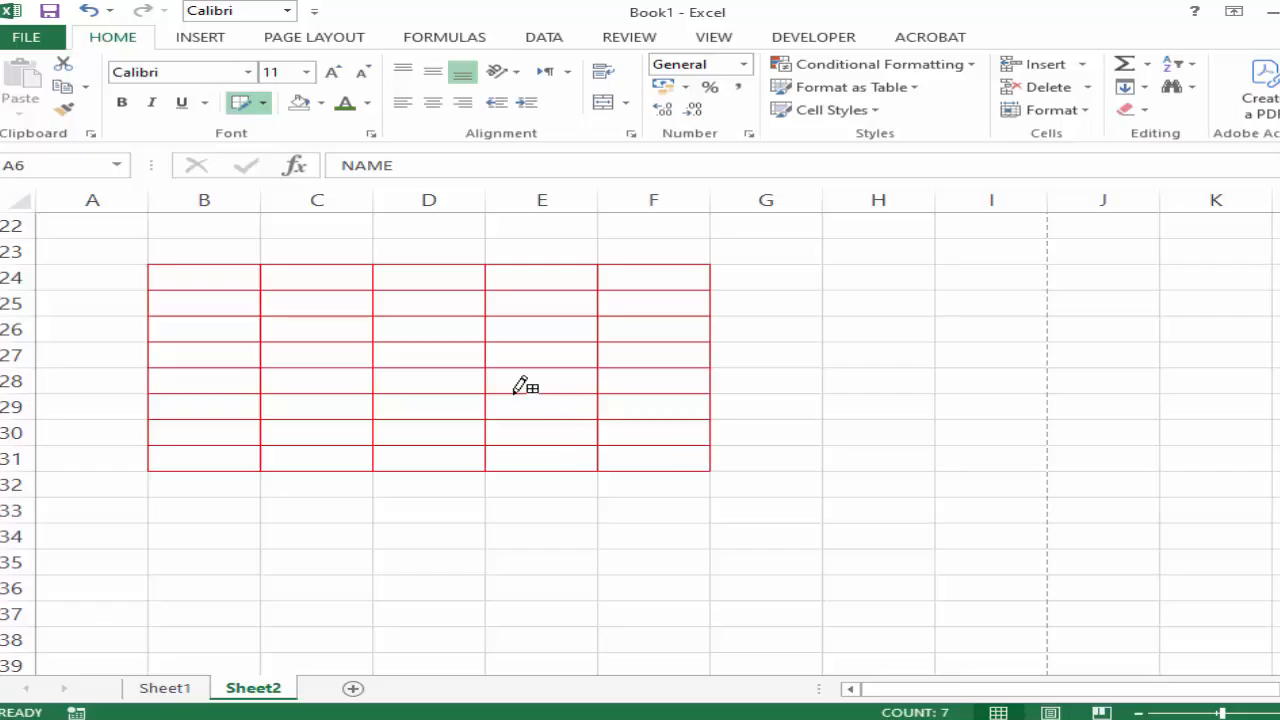
Check the blue and red grids in the print preview and return to the sheet.
{"action": "left_click", "coordinate": [30, 40]}
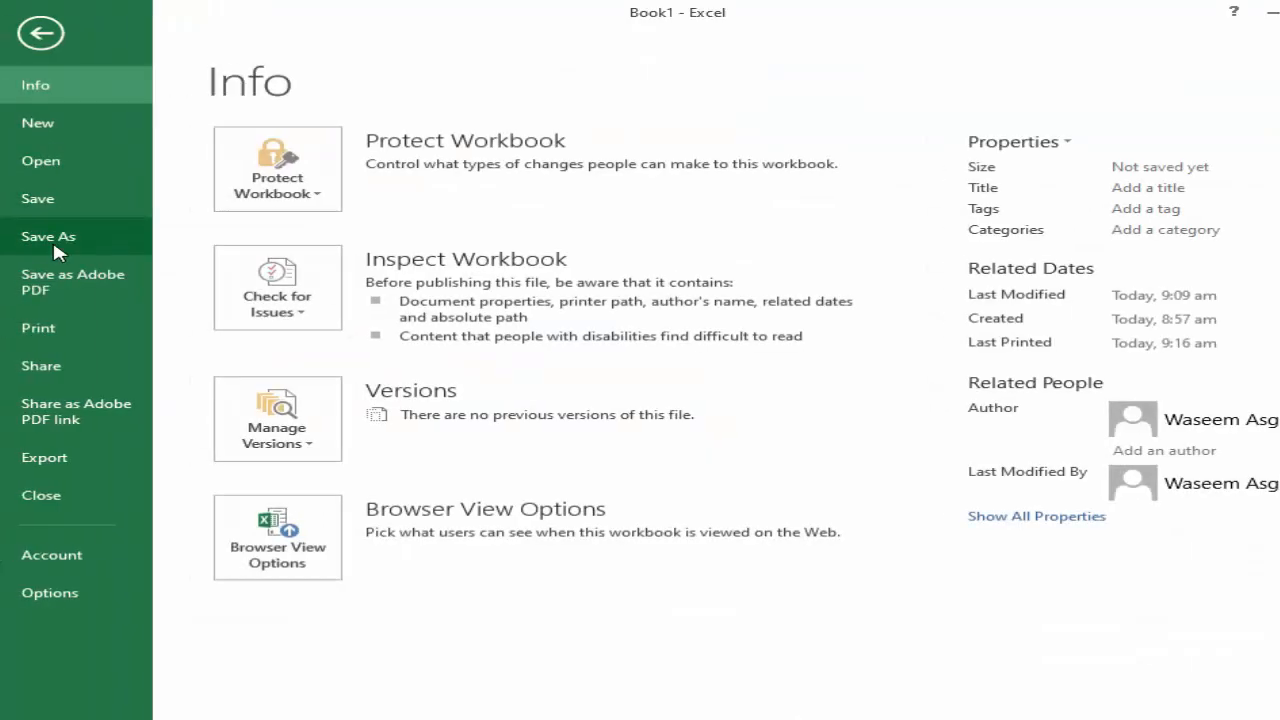
{"action": "left_click", "coordinate": [52, 332]}
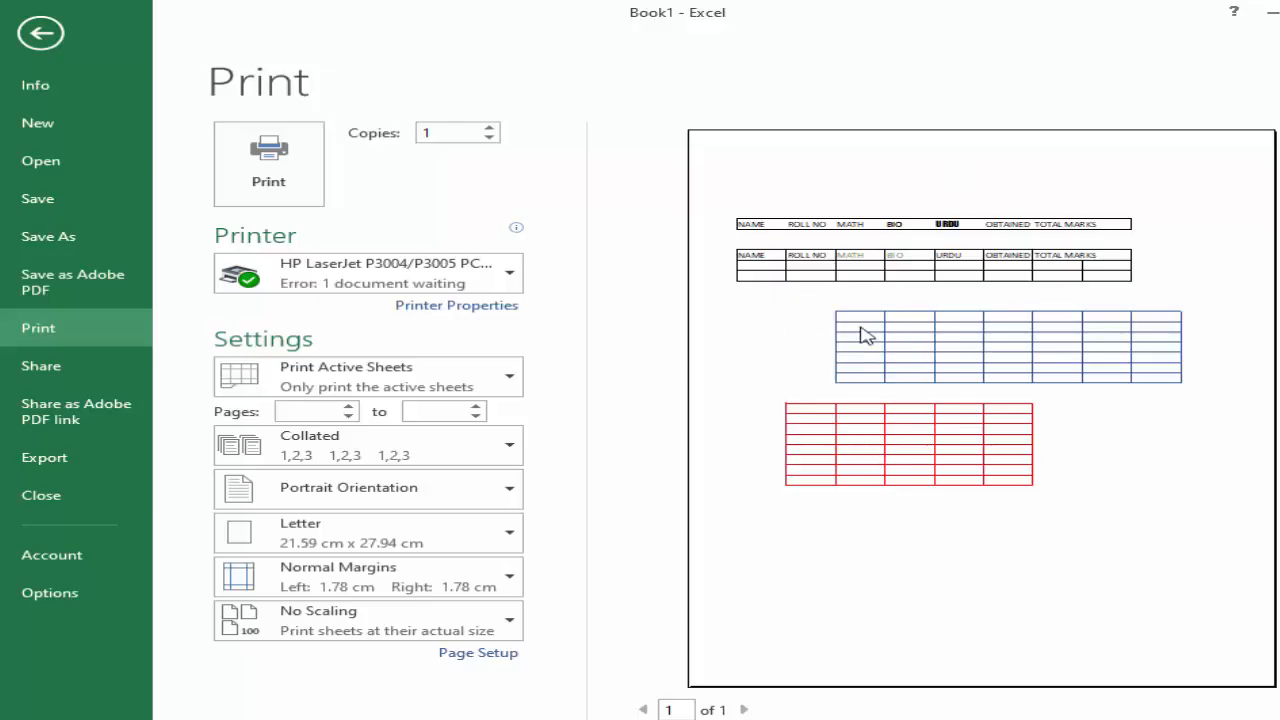
{"action": "left_click", "coordinate": [40, 33]}
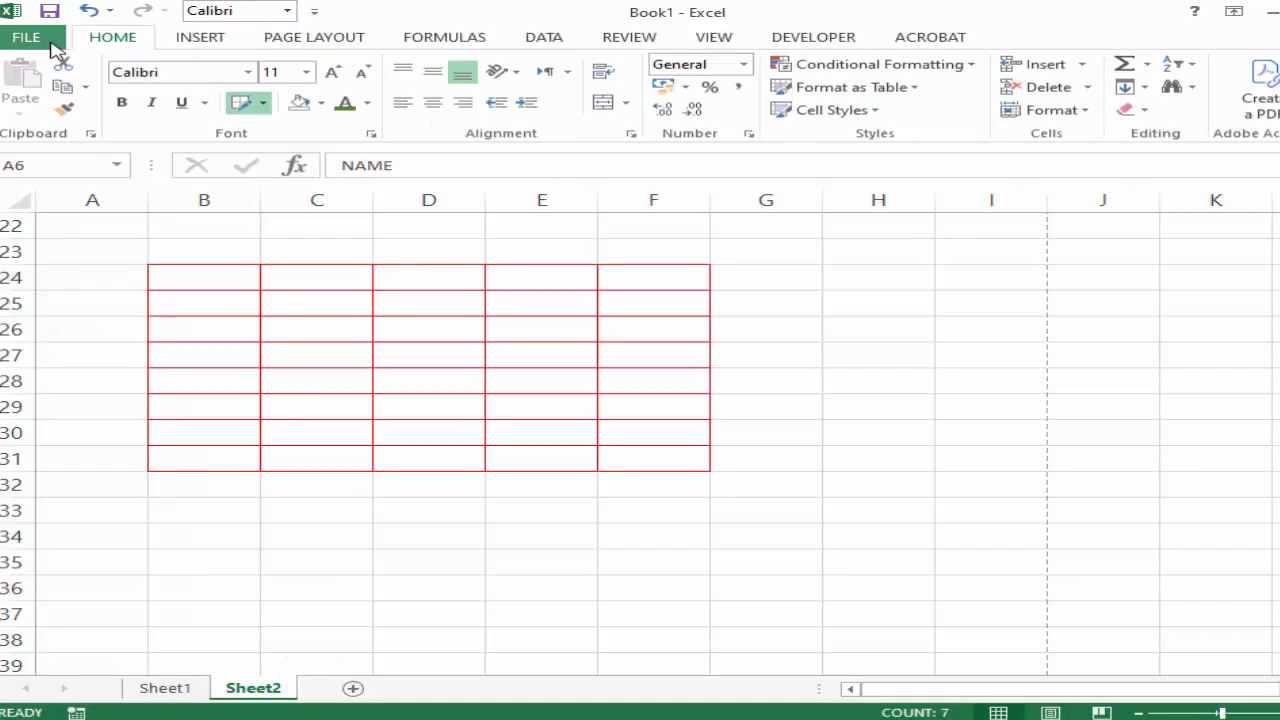
Choose the double line style and draw a red border grid over cells C33:H39.
{"action": "left_click", "coordinate": [266, 104]}
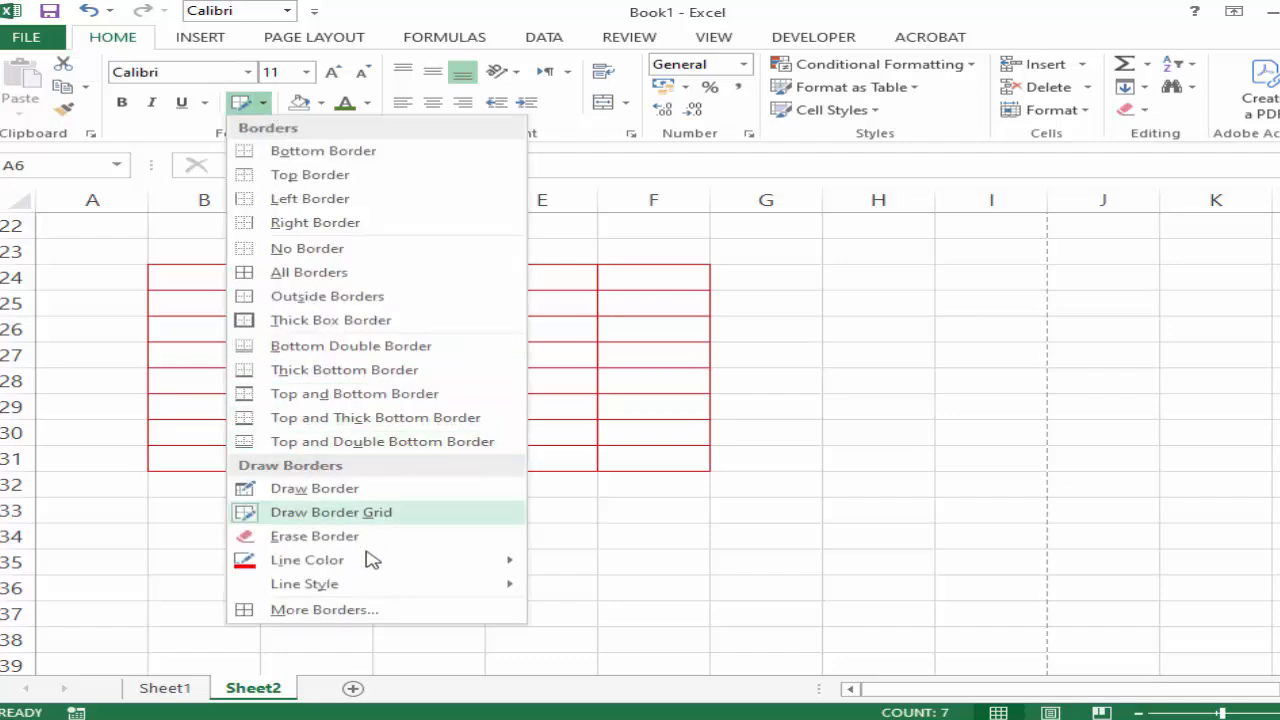
{"action": "mouse_move", "coordinate": [368, 586]}
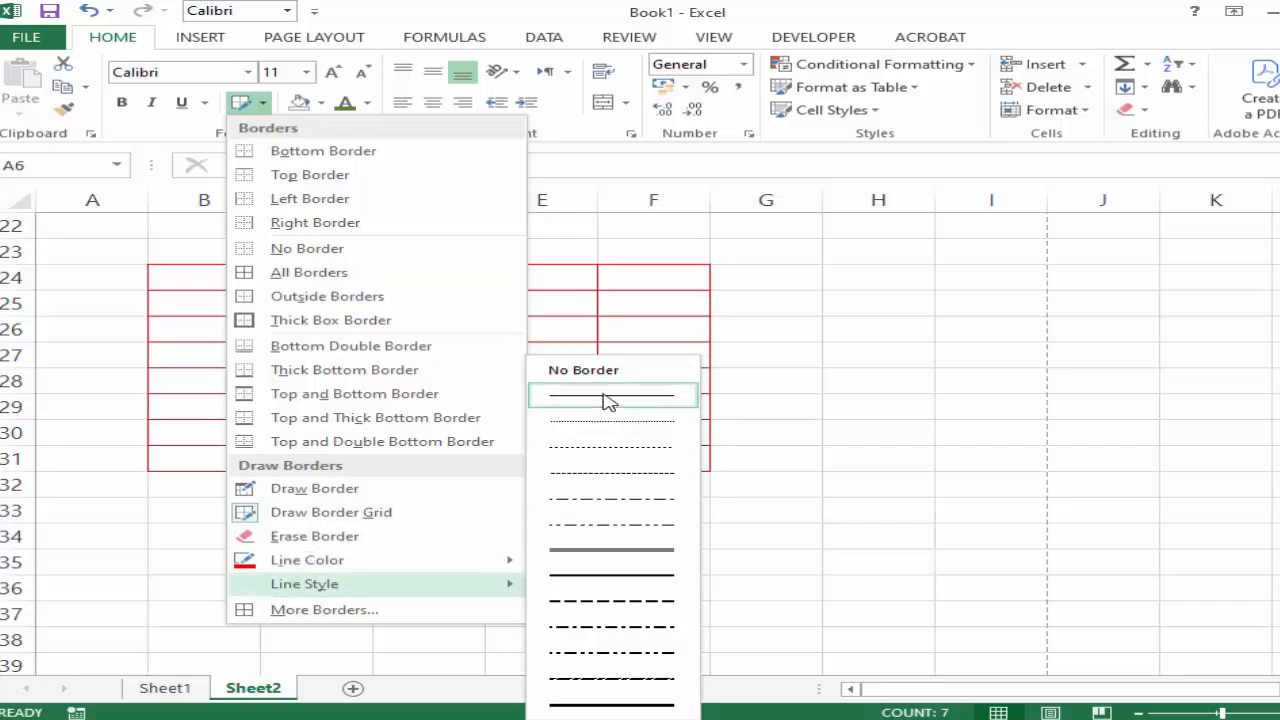
{"action": "left_click", "coordinate": [597, 553]}
{"action": "left_click", "coordinate": [263, 103]}
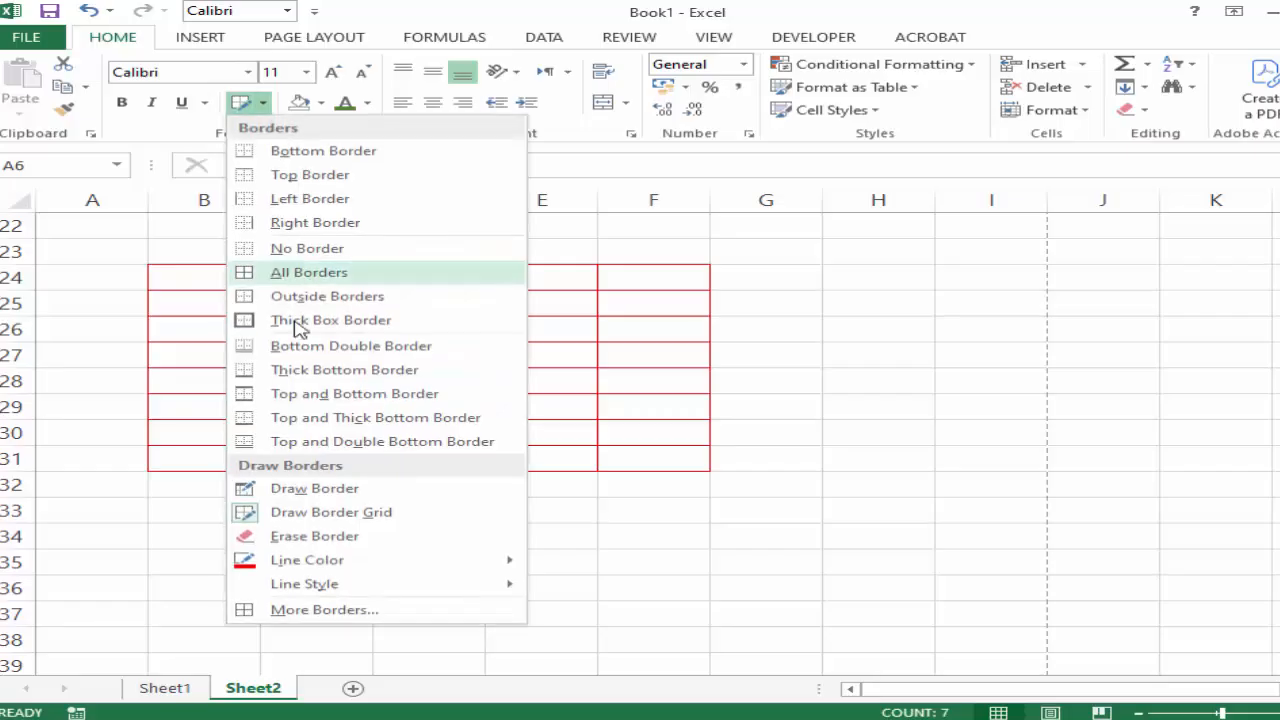
{"action": "left_click", "coordinate": [311, 512]}
{"action": "scroll", "coordinate": [302, 498], "scroll_direction": "down", "scroll_amount": 2}
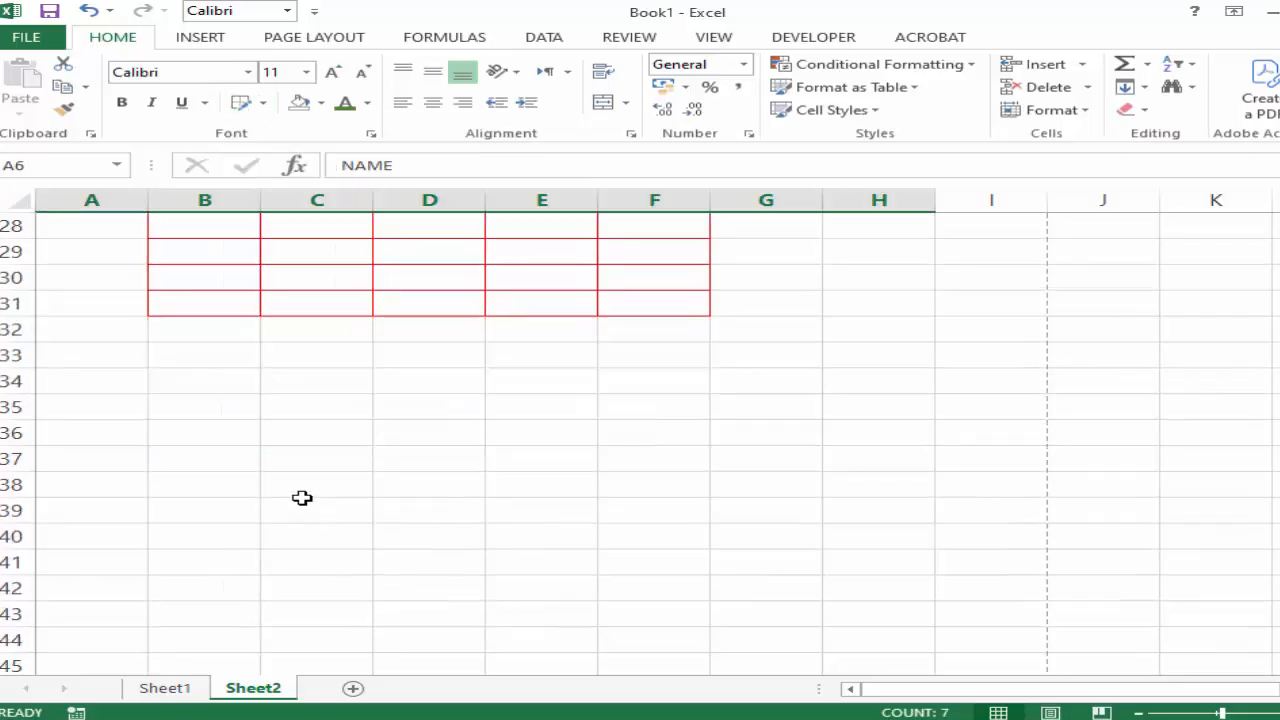
{"action": "left_click", "coordinate": [263, 103]}
{"action": "left_click", "coordinate": [338, 512]}
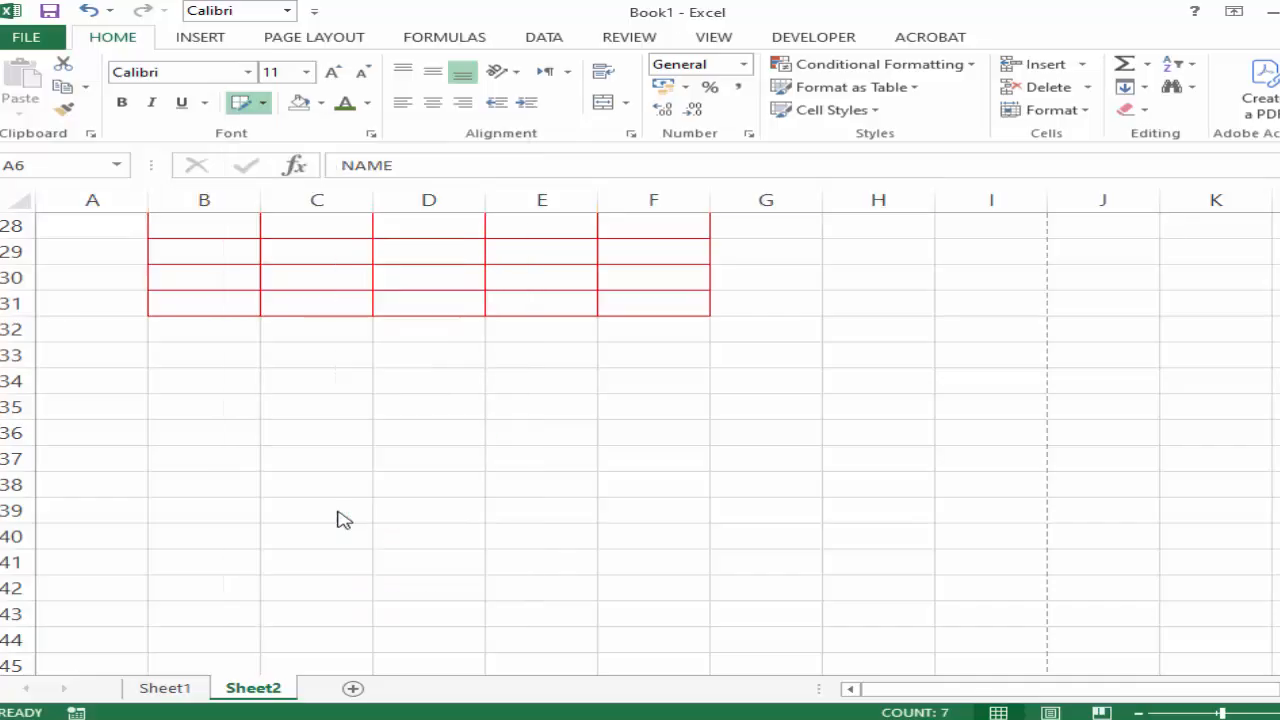
{"action": "mouse_move", "coordinate": [314, 337]}
{"action": "left_mouse_down"}
{"action": "mouse_move", "coordinate": [345, 516]}
{"action": "mouse_move", "coordinate": [634, 531]}
{"action": "mouse_move", "coordinate": [866, 516]}
{"action": "left_mouse_up"}
Choose the thickest solid line style and draw a red border grid over cells C48:G54.
{"action": "scroll", "coordinate": [790, 449], "scroll_direction": "down", "scroll_amount": 4}
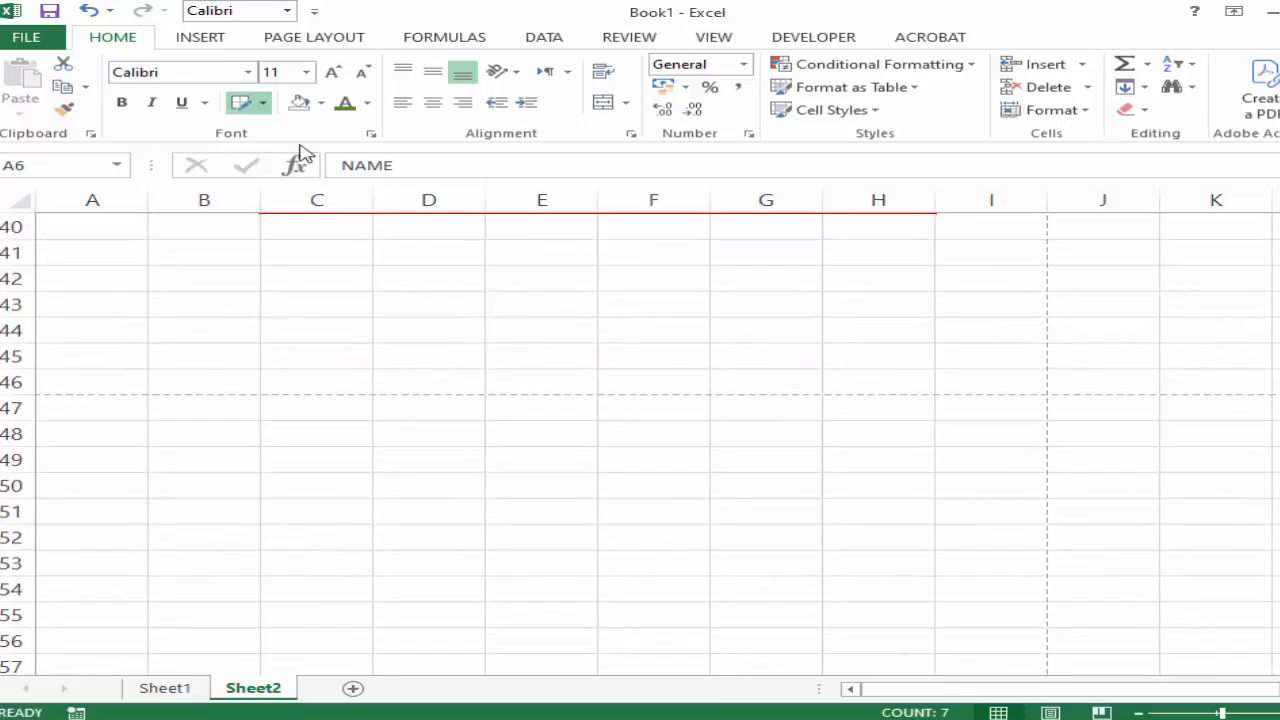
{"action": "left_click", "coordinate": [263, 104]}
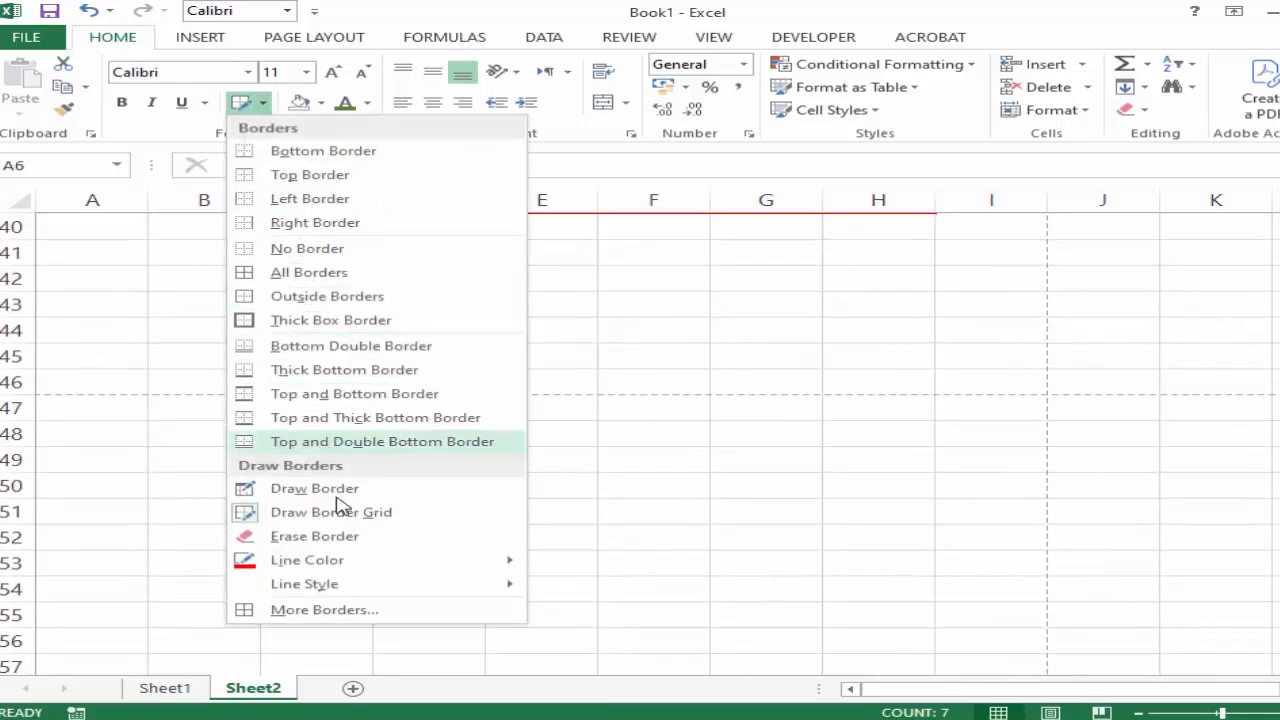
{"action": "mouse_move", "coordinate": [345, 585]}
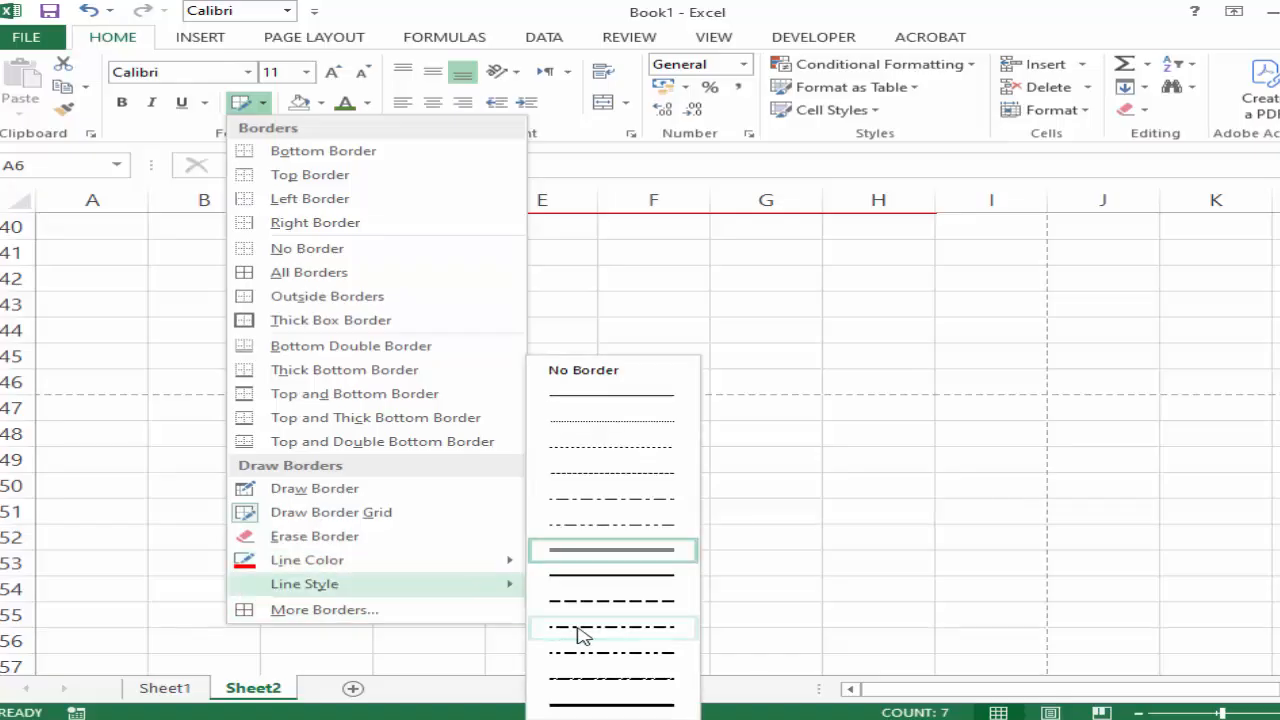
{"action": "left_click", "coordinate": [615, 708]}
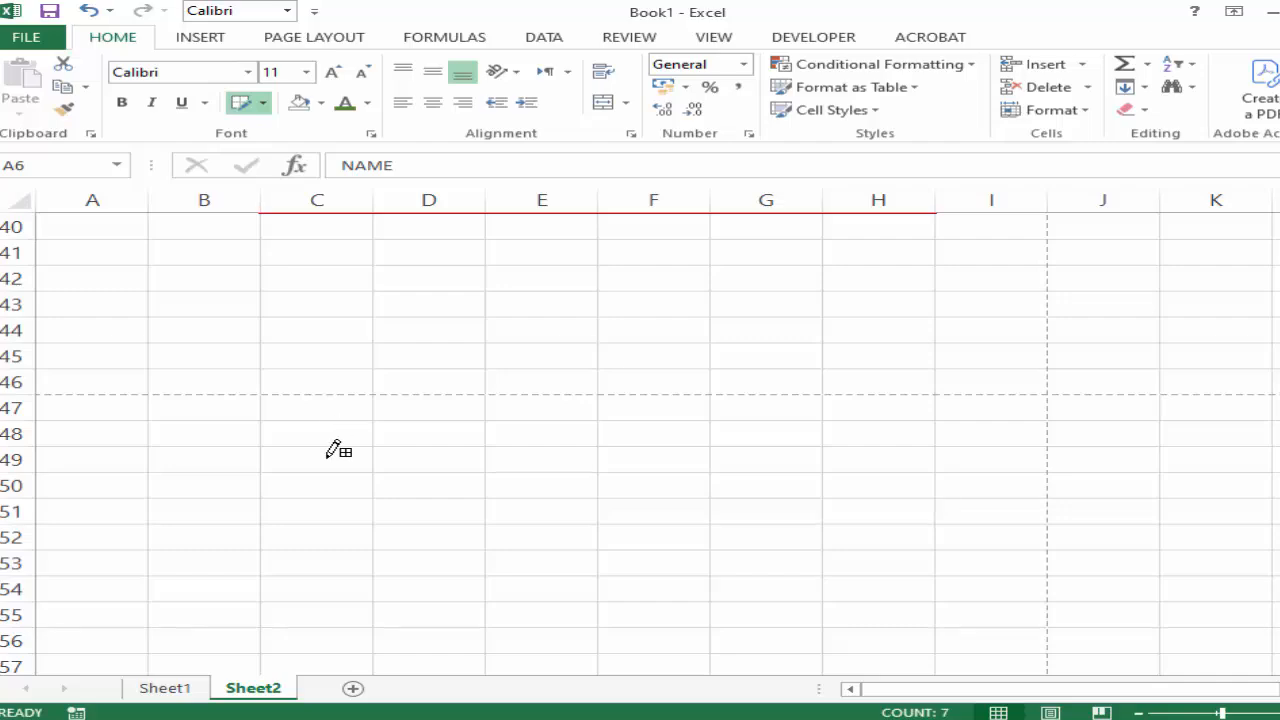
{"action": "mouse_move", "coordinate": [330, 452]}
{"action": "left_mouse_down"}
{"action": "mouse_move", "coordinate": [503, 575]}
{"action": "mouse_move", "coordinate": [824, 577]}
{"action": "left_mouse_up"}
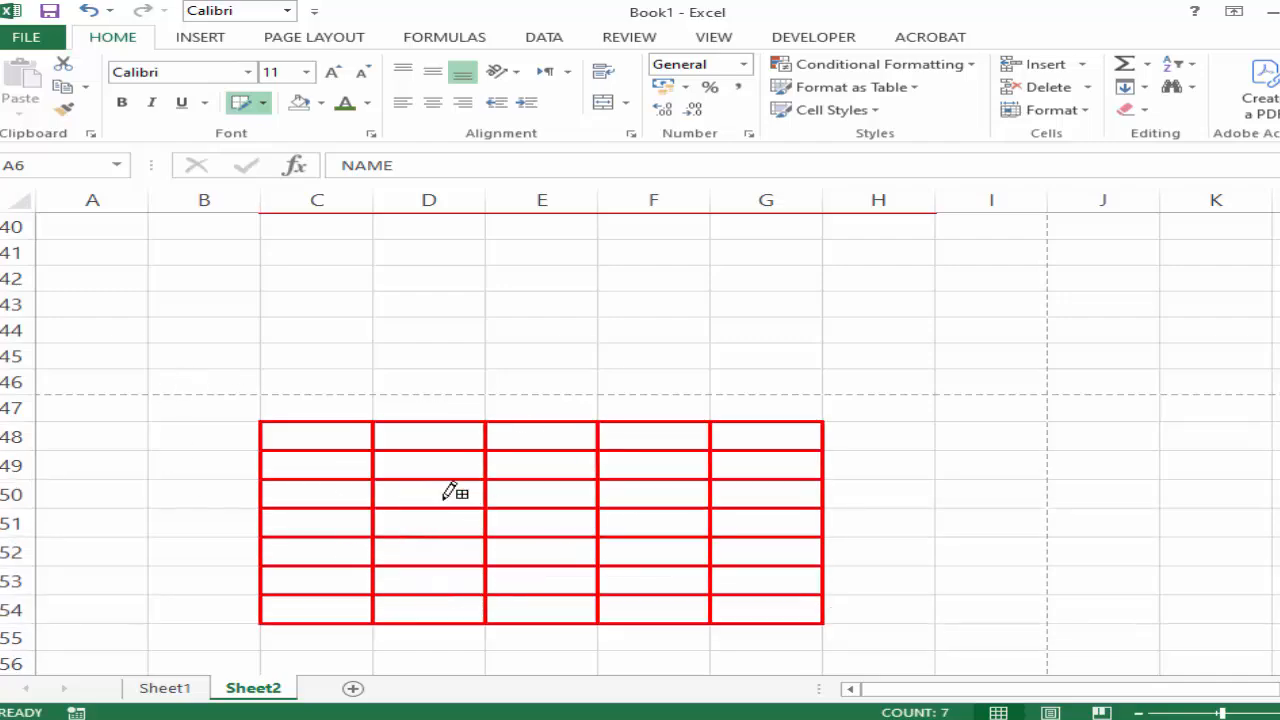
Look back over the drawn grids up to the heading rows, turn off the Draw Border Grid tool and select cell C8.
{"action": "scroll", "coordinate": [455, 492], "scroll_direction": "up", "scroll_amount": 7}
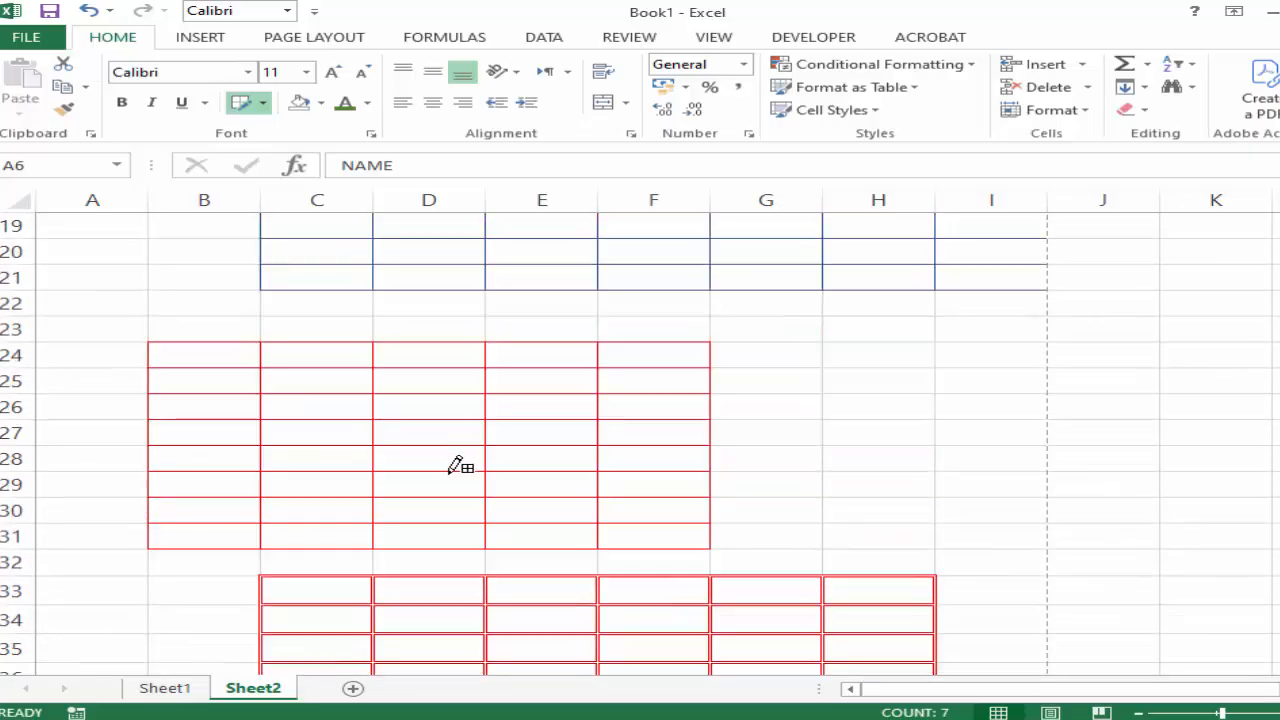
{"action": "scroll", "coordinate": [363, 383], "scroll_direction": "up", "scroll_amount": 3}
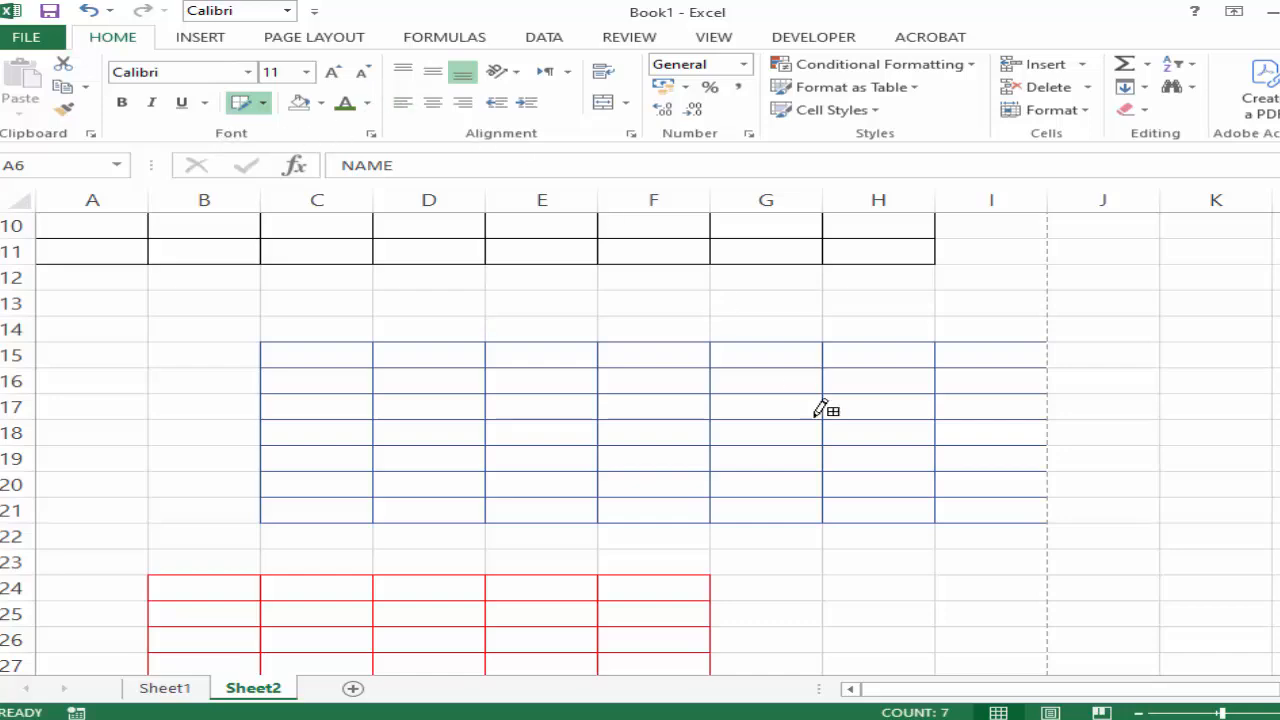
{"action": "scroll", "coordinate": [528, 428], "scroll_direction": "up", "scroll_amount": 1}
{"action": "scroll", "coordinate": [528, 428], "scroll_direction": "up", "scroll_amount": 3}
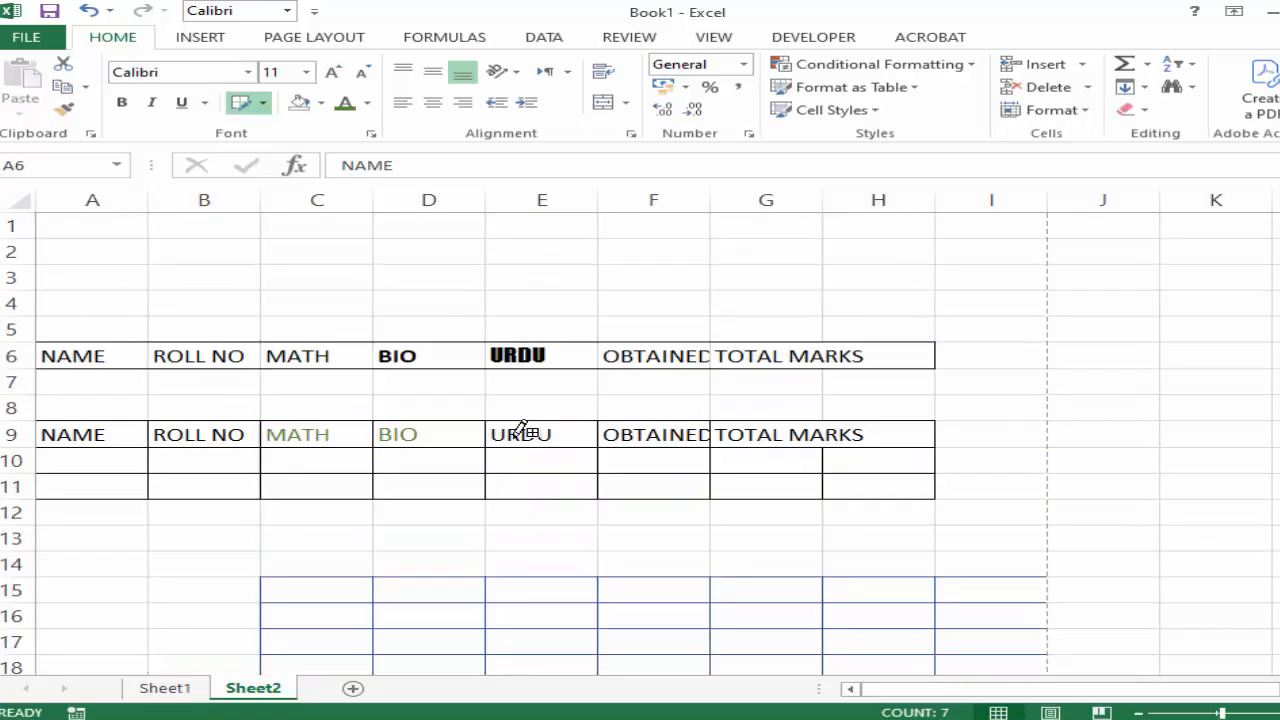
{"action": "left_click", "coordinate": [260, 103]}
{"action": "left_click", "coordinate": [330, 514]}
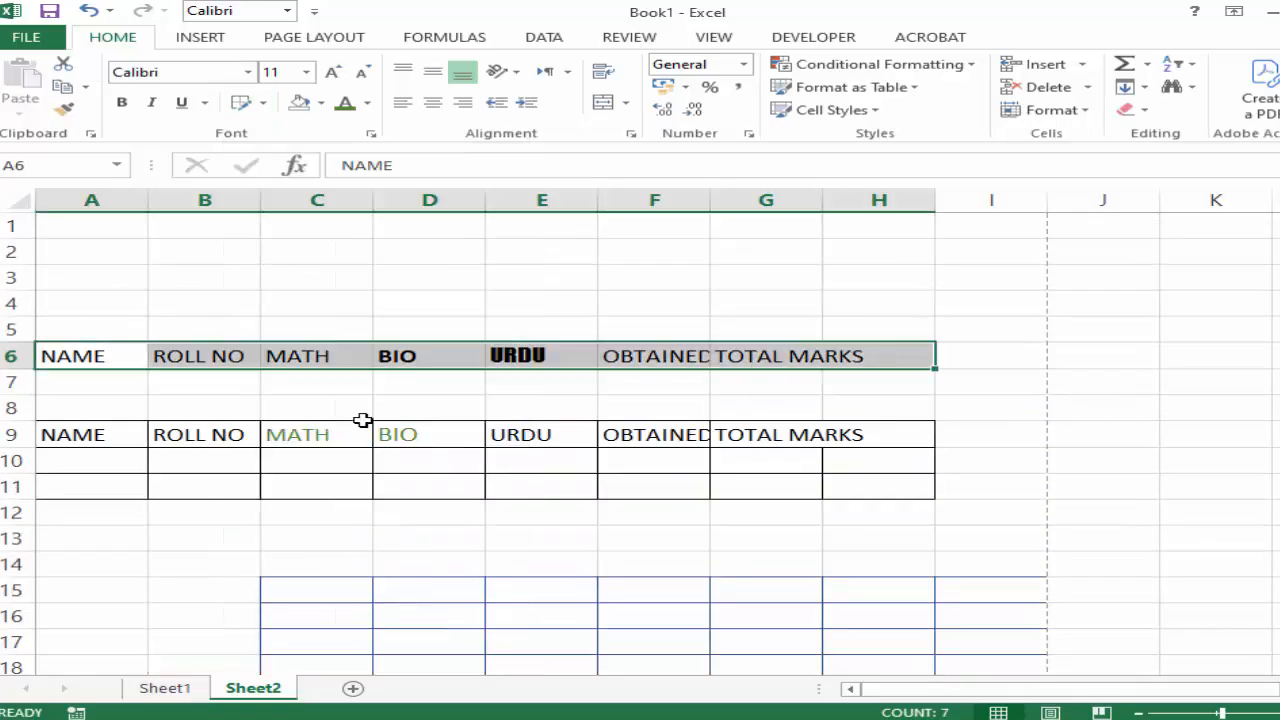
{"action": "left_click", "coordinate": [316, 408]}
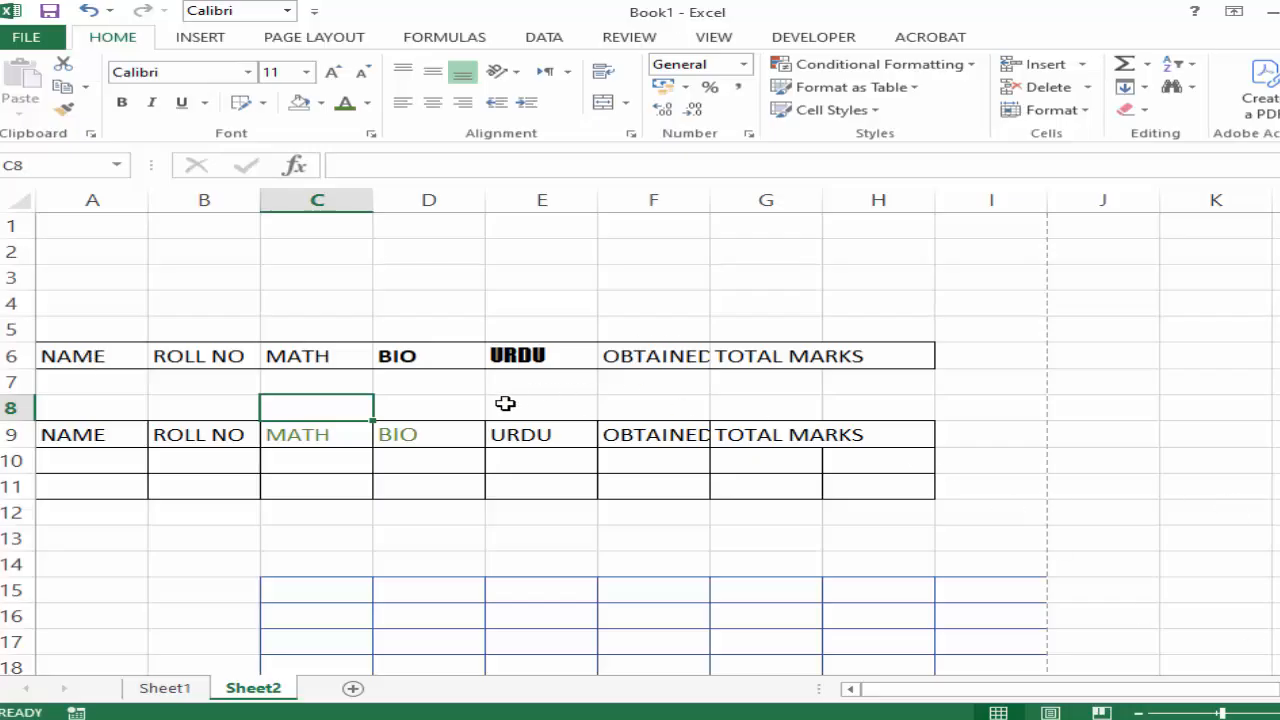
Wrap the text in the heading row A6:H6 and widen column F so that OBTAINED fits on one line, leaving F9 selected.
{"action": "scroll", "coordinate": [505, 403], "scroll_direction": "up", "scroll_amount": 2}
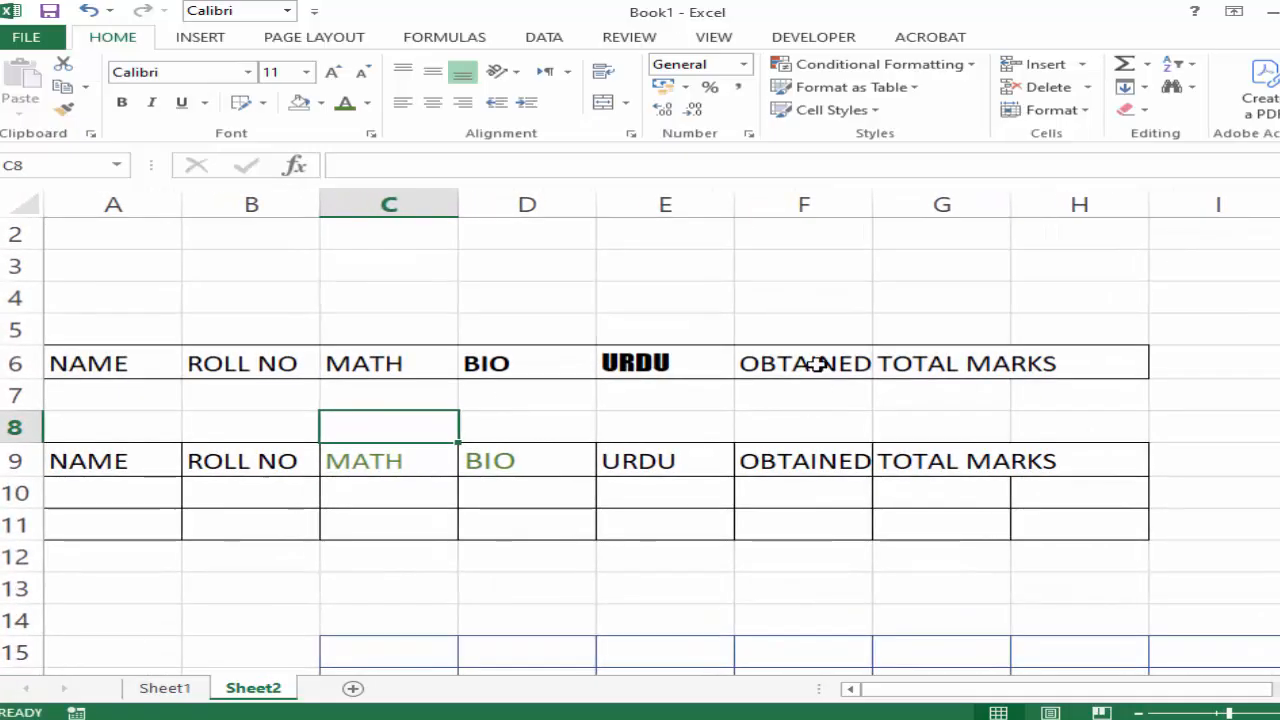
{"action": "left_click", "coordinate": [815, 365]}
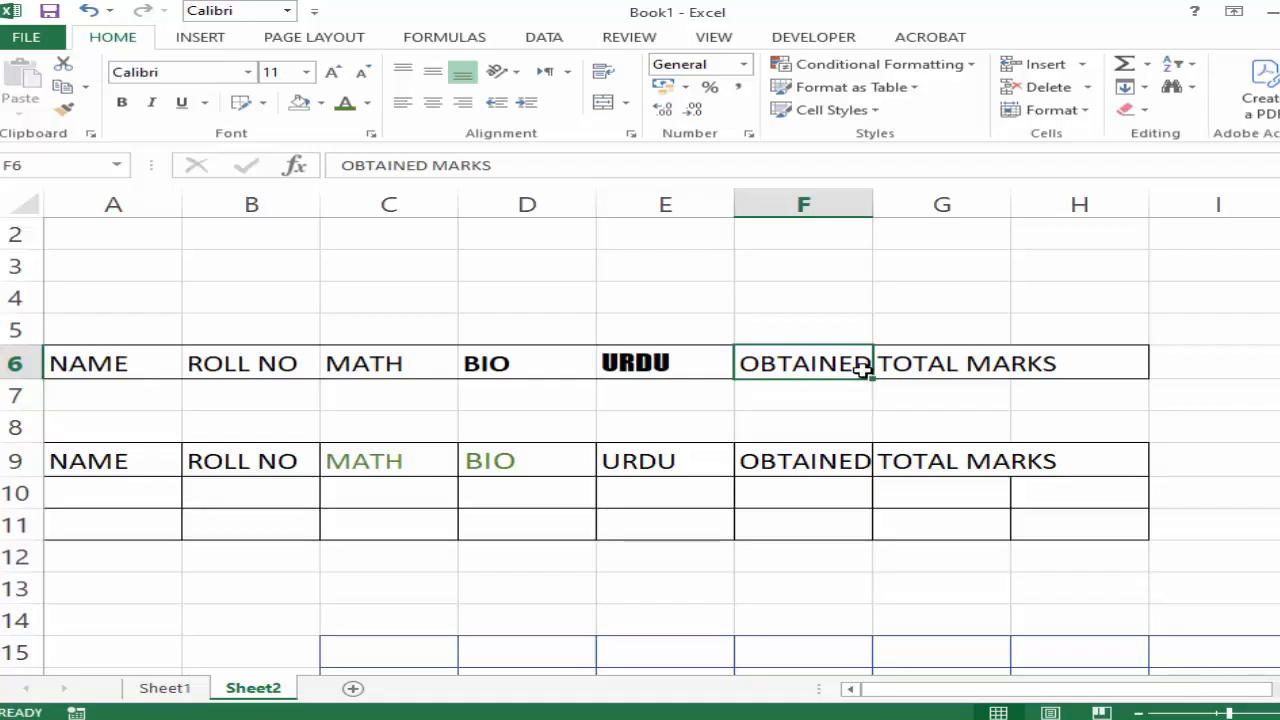
{"action": "left_click", "coordinate": [776, 391]}
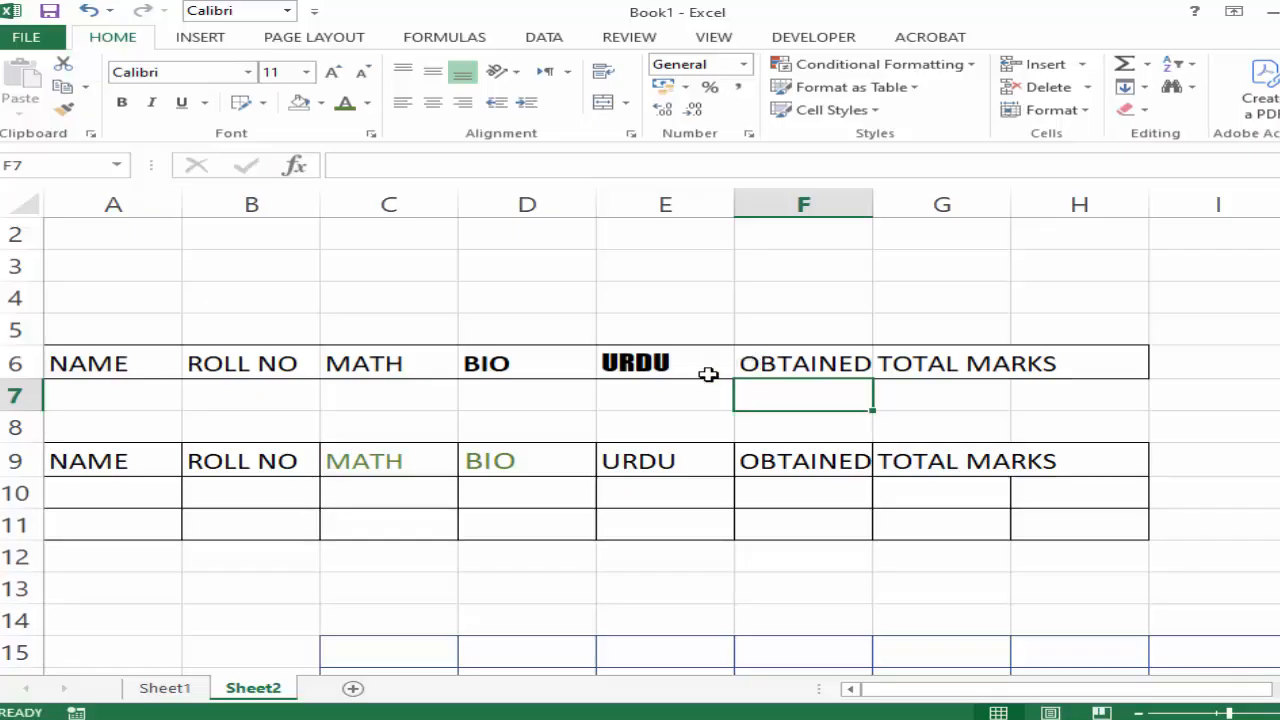
{"action": "left_click", "coordinate": [577, 426]}
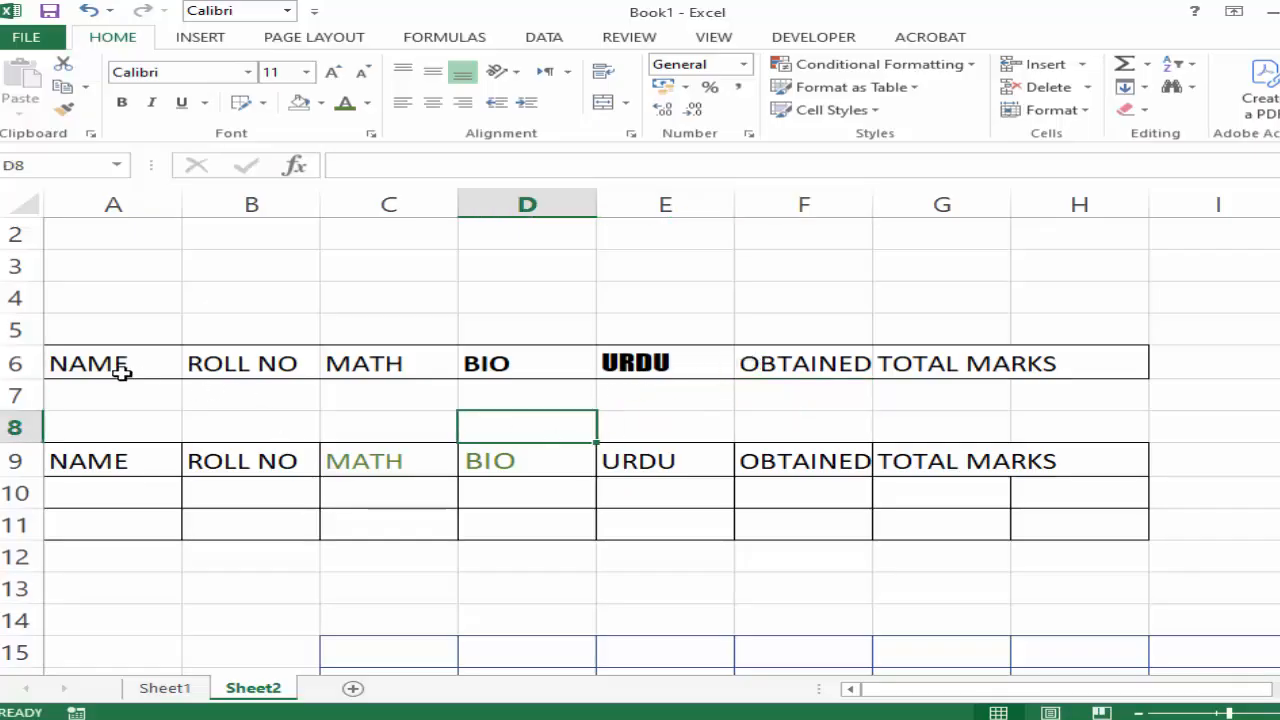
{"action": "left_click_drag", "start_coordinate": [120, 371], "coordinate": [1069, 351]}
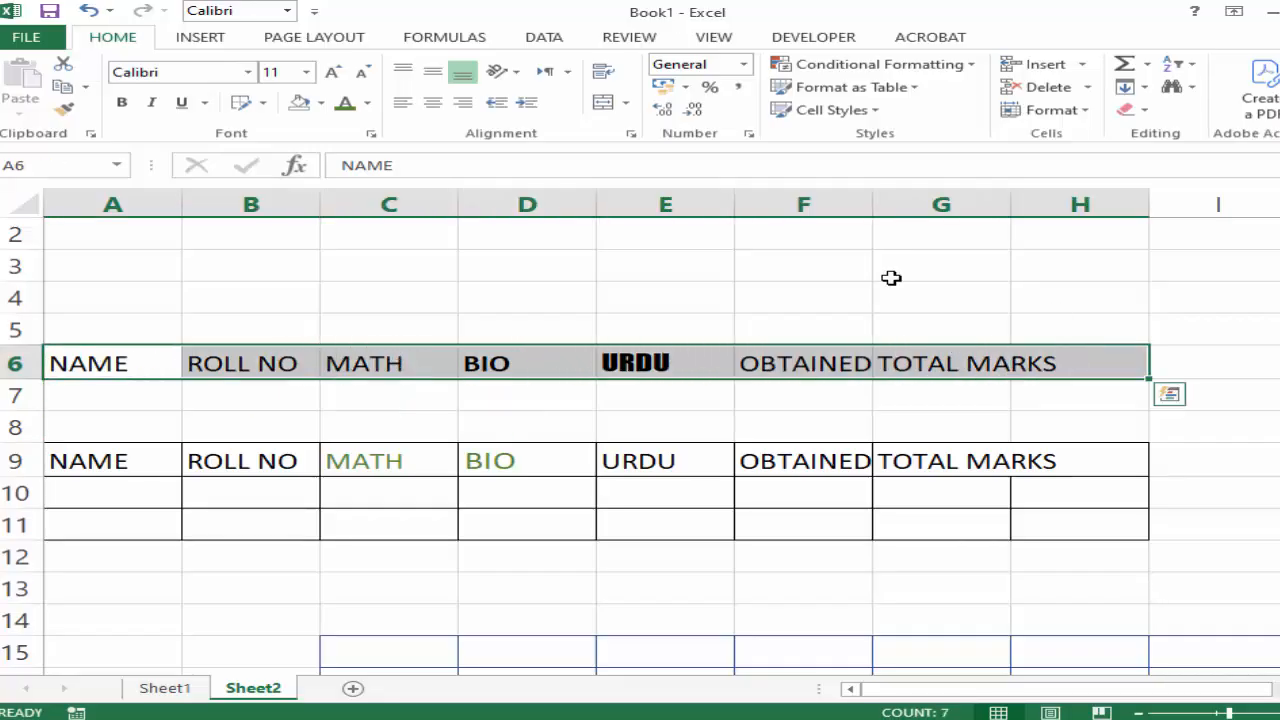
{"action": "left_click", "coordinate": [604, 76]}
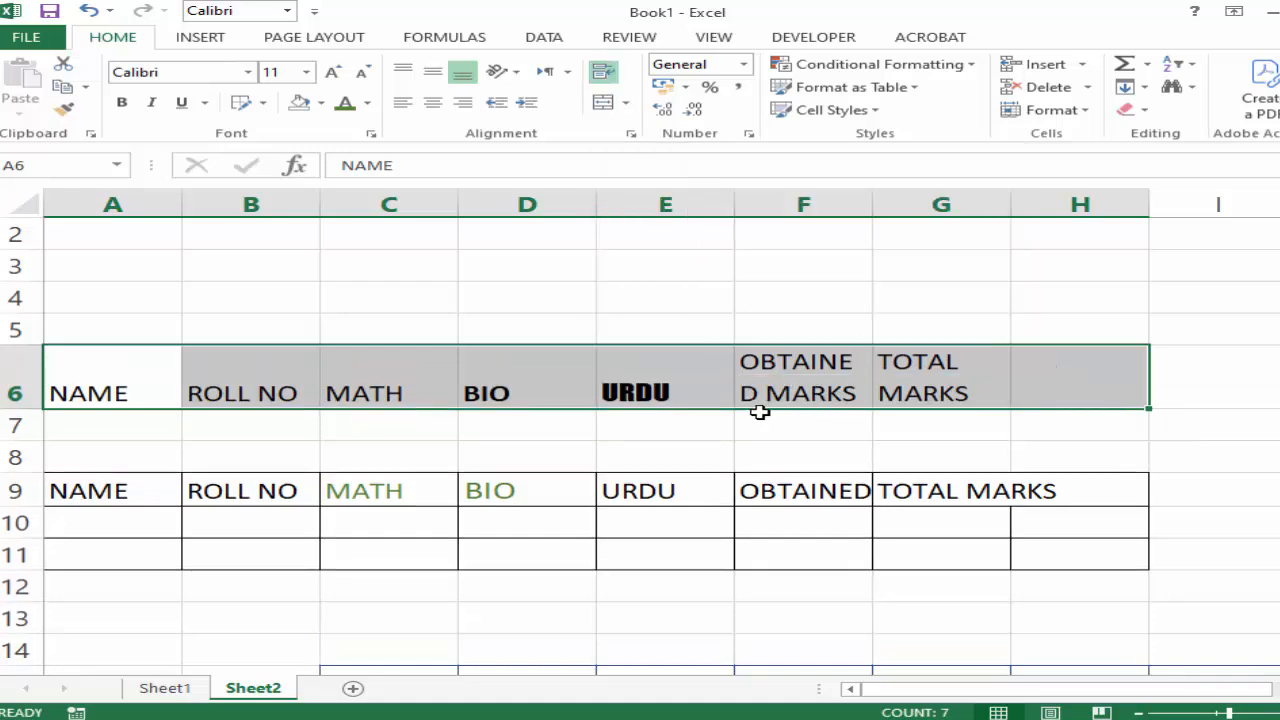
{"action": "left_click_drag", "start_coordinate": [872, 205], "coordinate": [904, 206]}
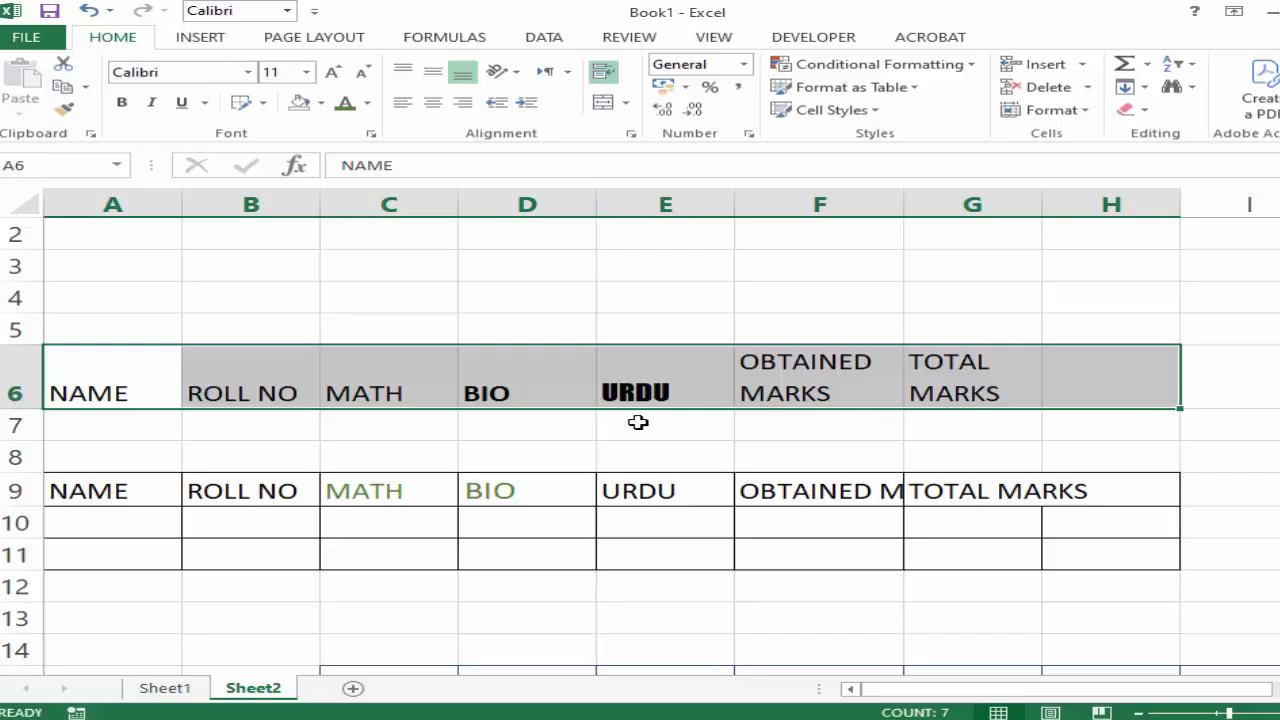
{"action": "left_click", "coordinate": [845, 491]}
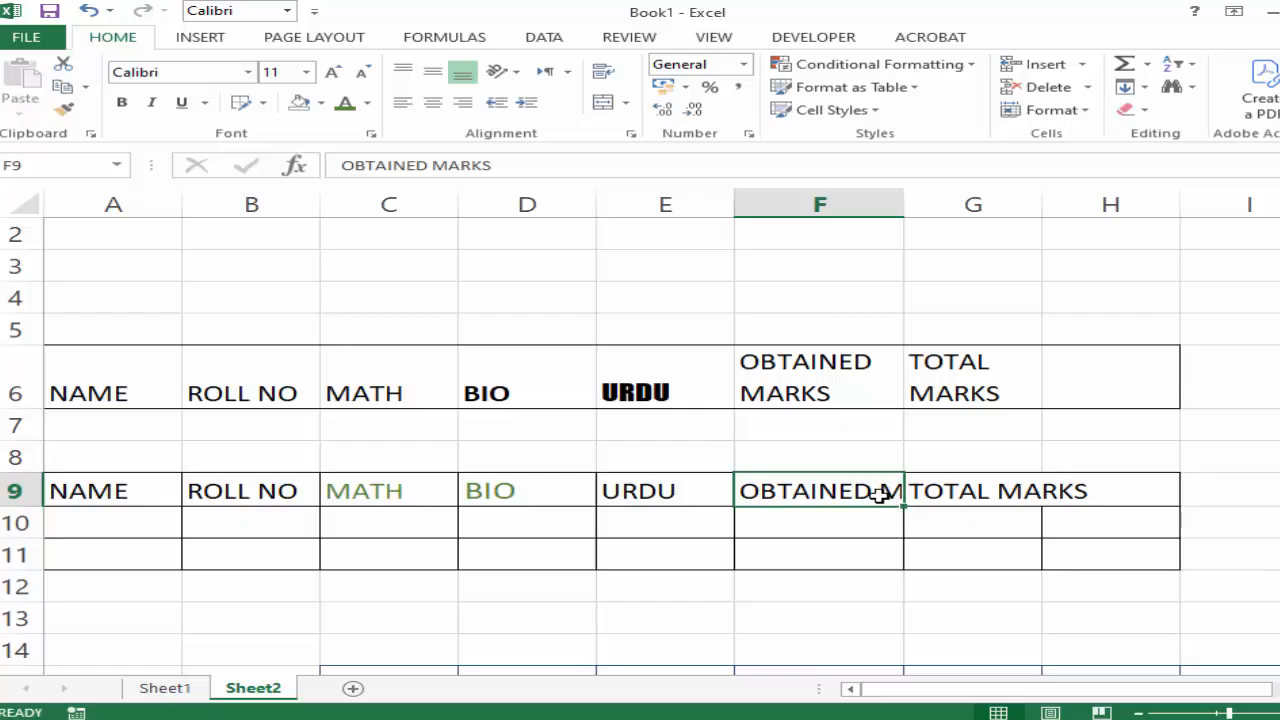
Wrap the text in the second heading row, cells A9:H9.
{"action": "left_click_drag", "start_coordinate": [100, 491], "coordinate": [1055, 486]}
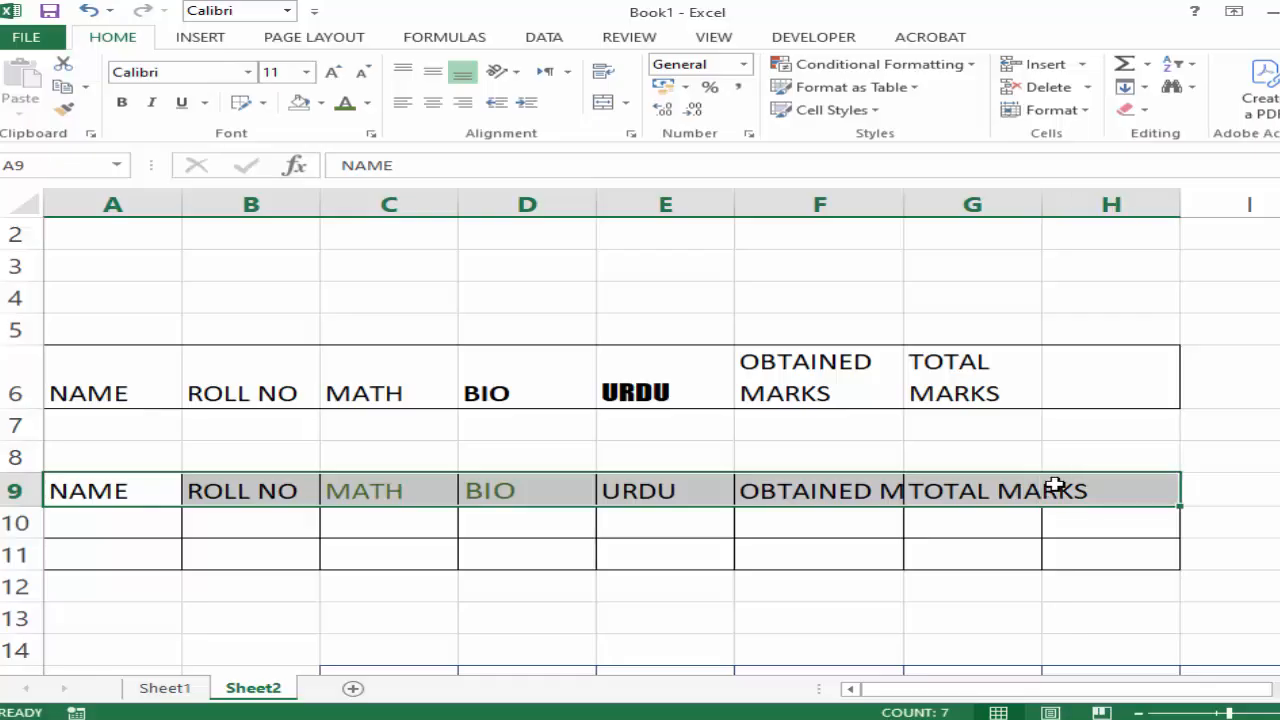
{"action": "left_click", "coordinate": [606, 74]}
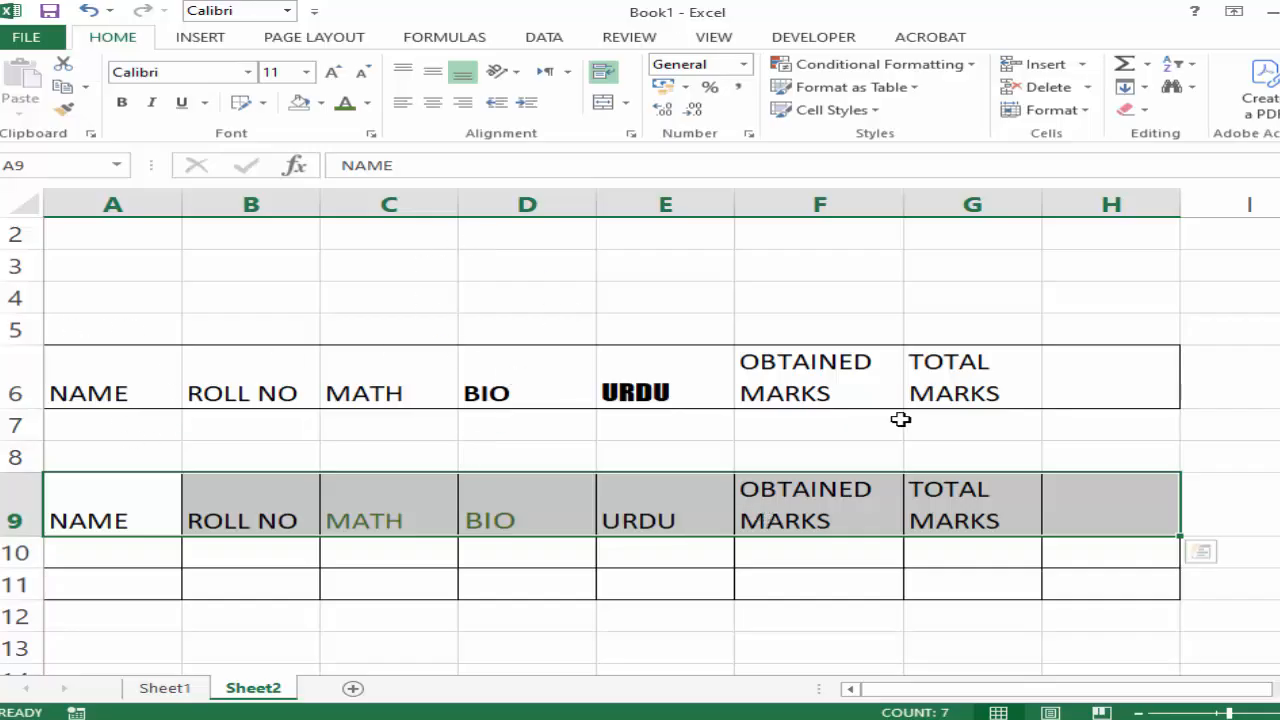
Widen columns D and C and make heading row 6 taller.
{"action": "left_click_drag", "start_coordinate": [597, 205], "coordinate": [657, 211]}
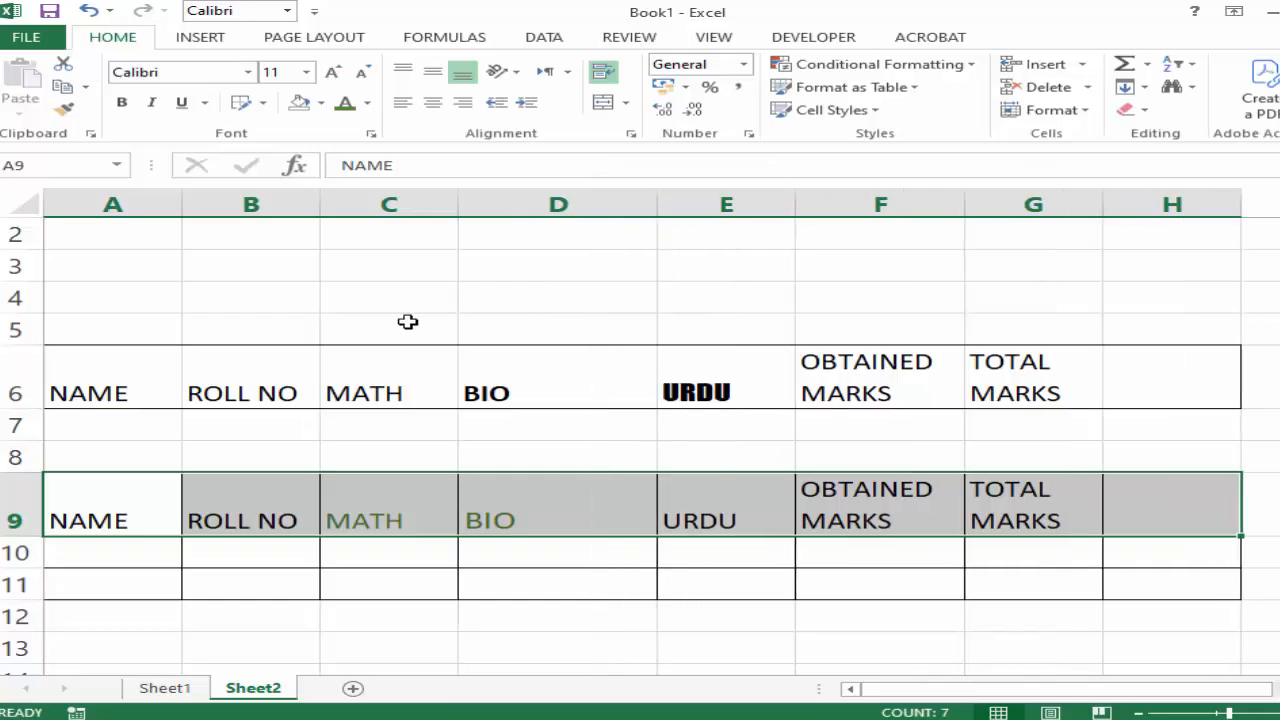
{"action": "left_click_drag", "start_coordinate": [33, 404], "coordinate": [30, 435]}
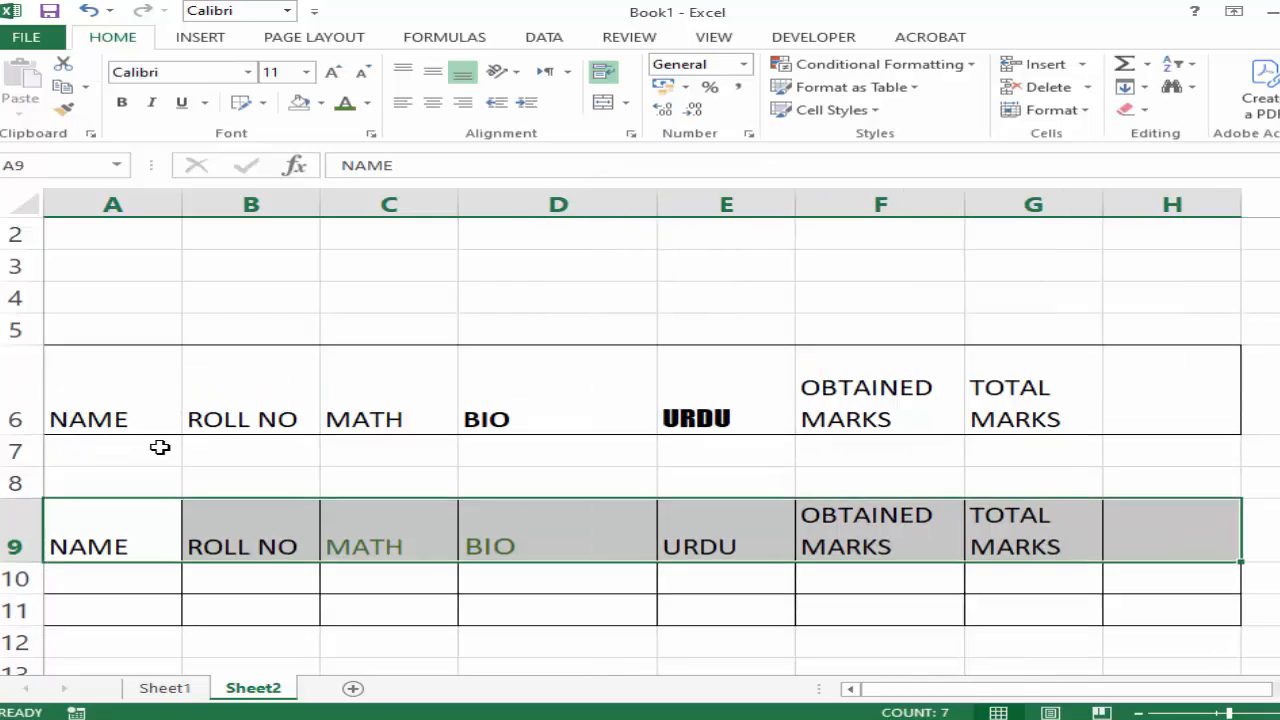
{"action": "scroll", "coordinate": [186, 430], "scroll_direction": "up", "scroll_amount": 4}
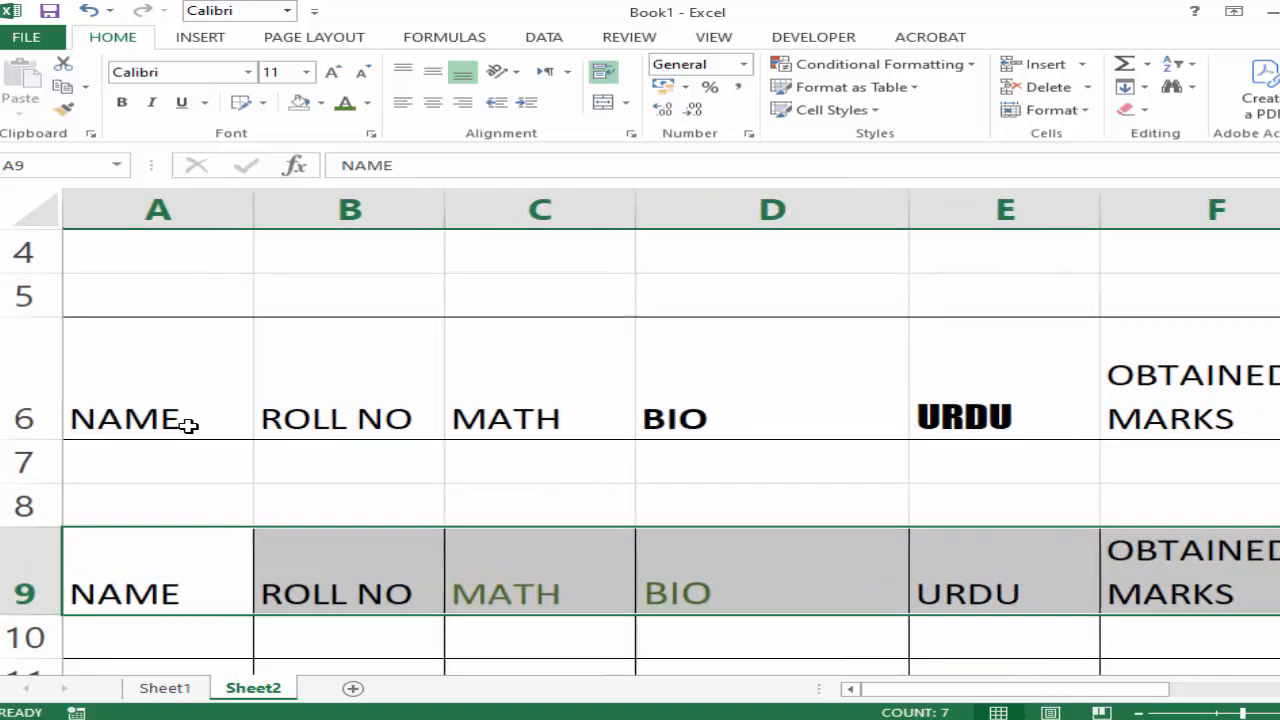
{"action": "scroll", "coordinate": [188, 426], "scroll_direction": "up", "scroll_amount": 2}
{"action": "left_click", "coordinate": [633, 420]}
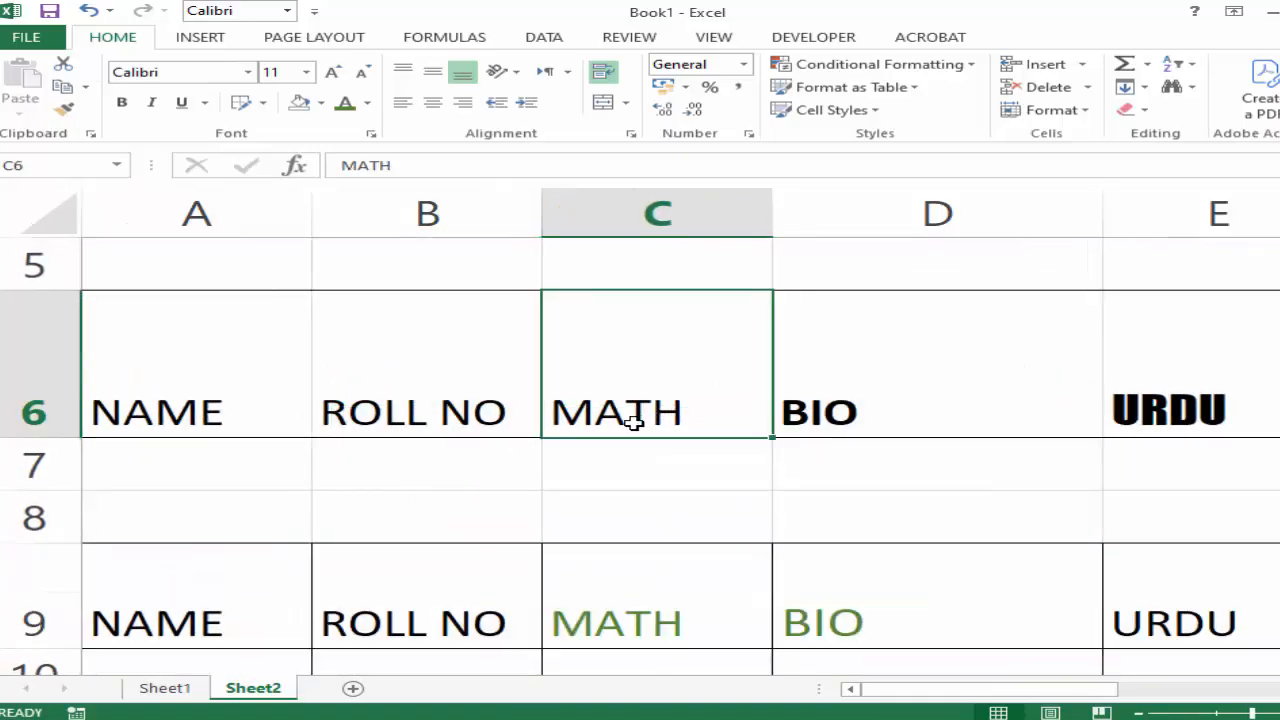
{"action": "left_click_drag", "start_coordinate": [775, 200], "coordinate": [859, 213]}
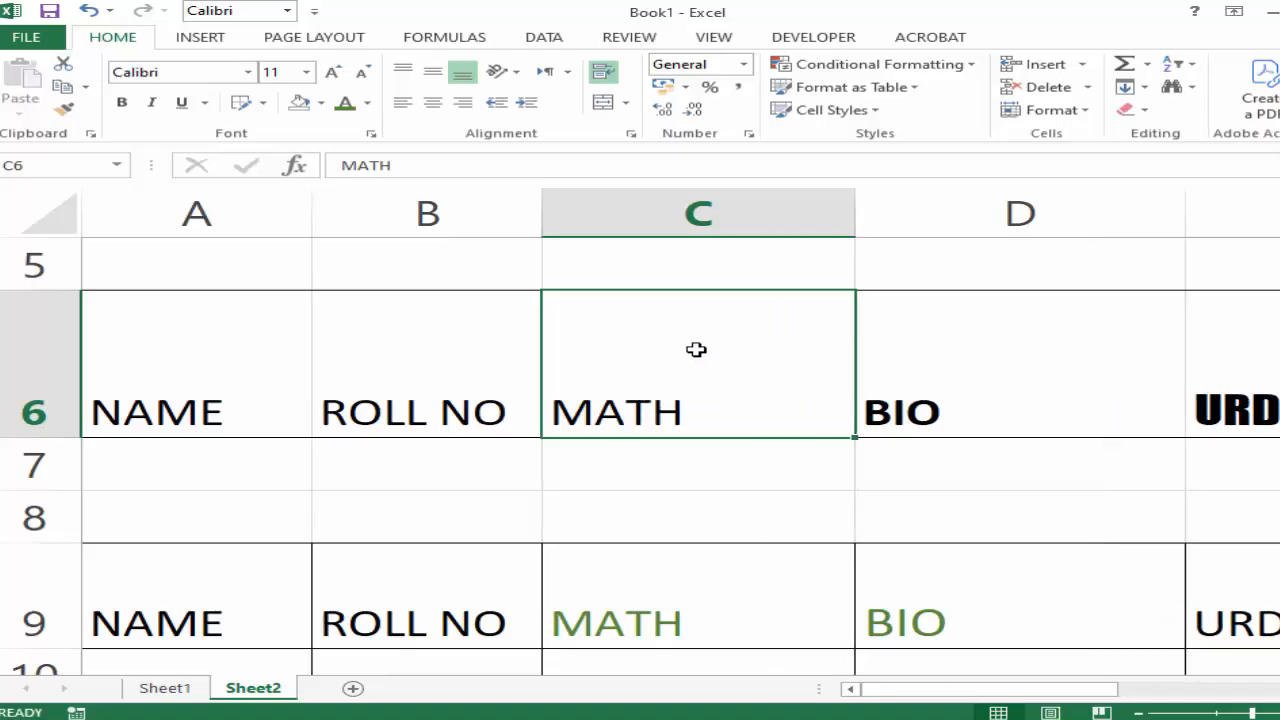
Try right, center and left horizontal alignment on the MATH heading in C6, ending with left.
{"action": "left_click", "coordinate": [688, 473]}
{"action": "left_click", "coordinate": [700, 387]}
{"action": "left_click", "coordinate": [463, 103]}
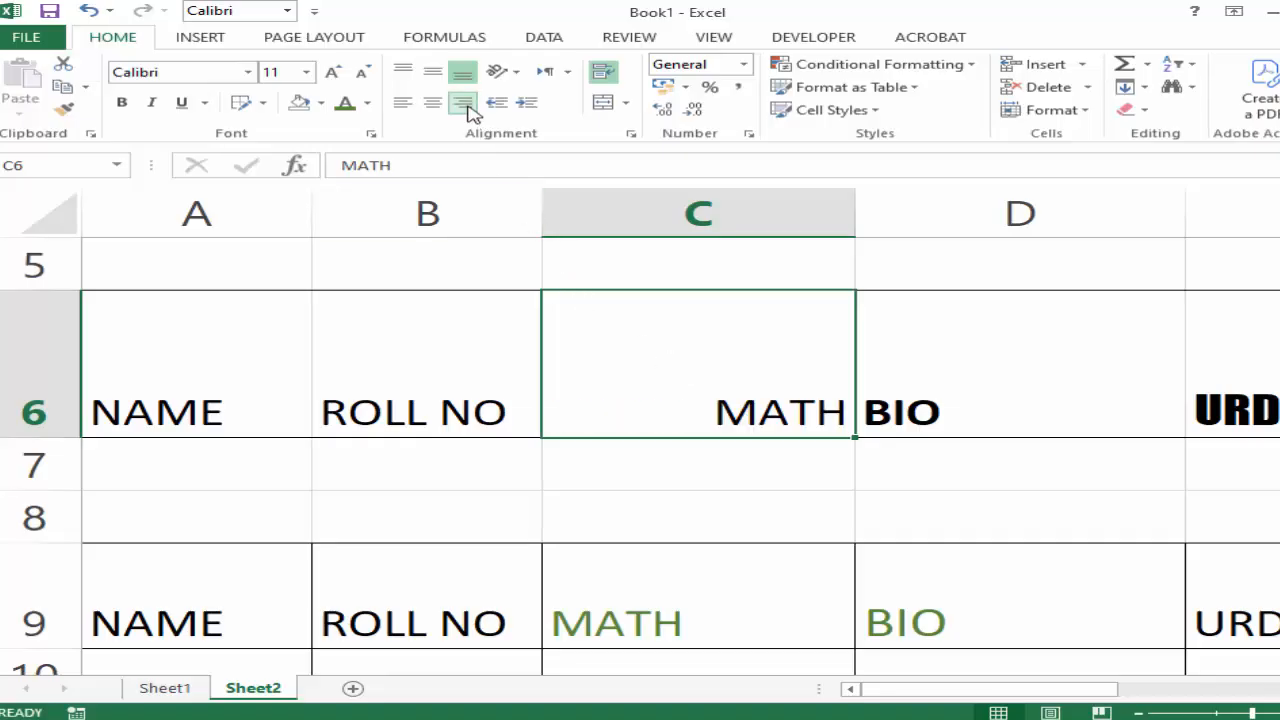
{"action": "left_click", "coordinate": [443, 110]}
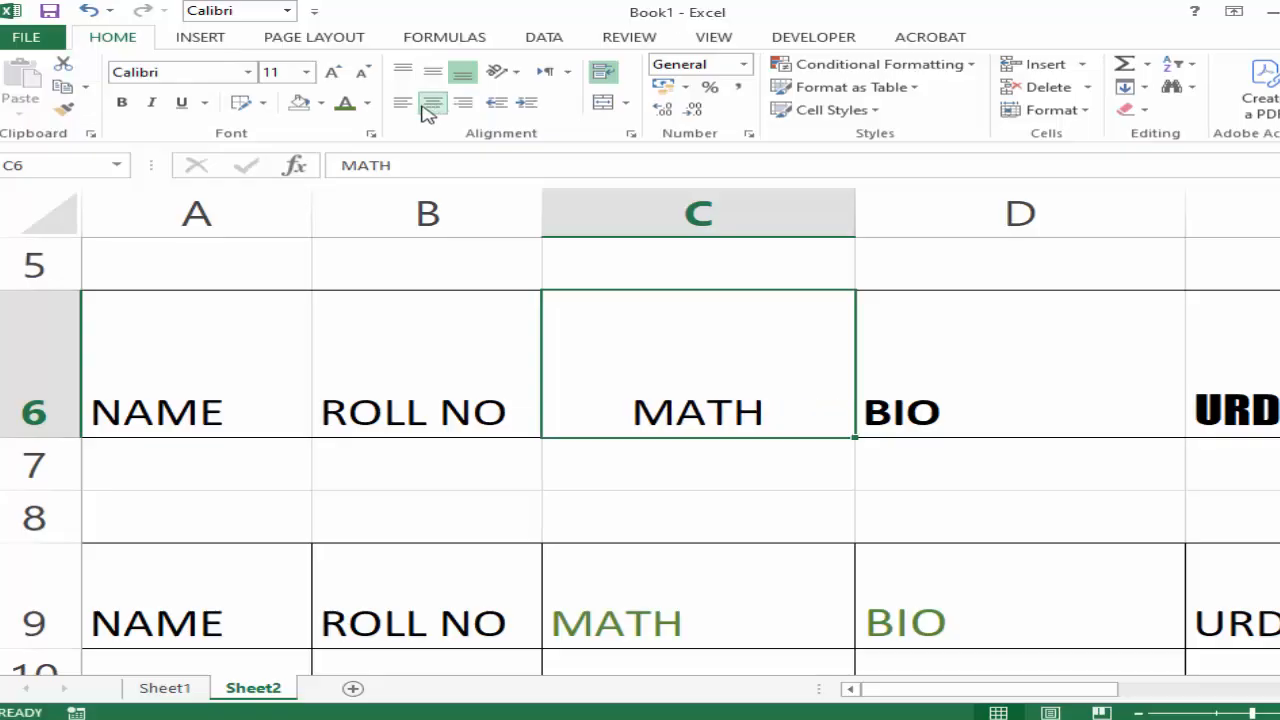
{"action": "left_click", "coordinate": [401, 106]}
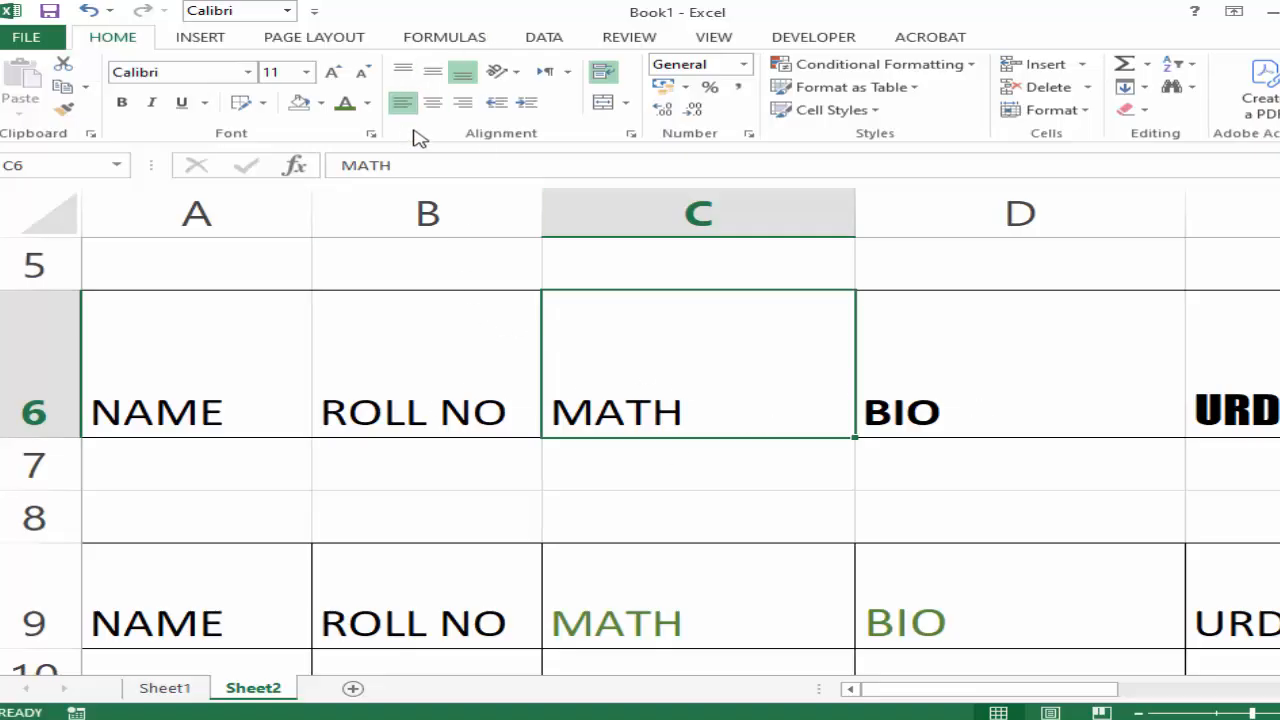
{"action": "left_click", "coordinate": [468, 103]}
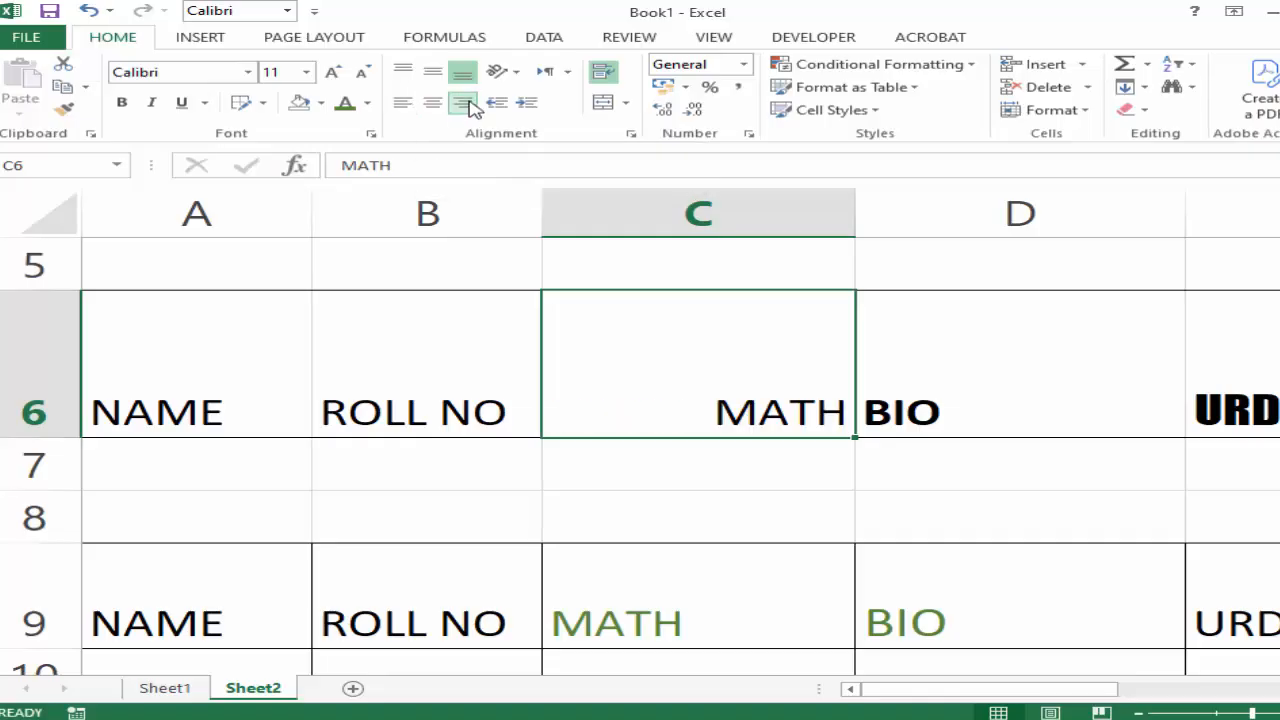
{"action": "left_click", "coordinate": [432, 104]}
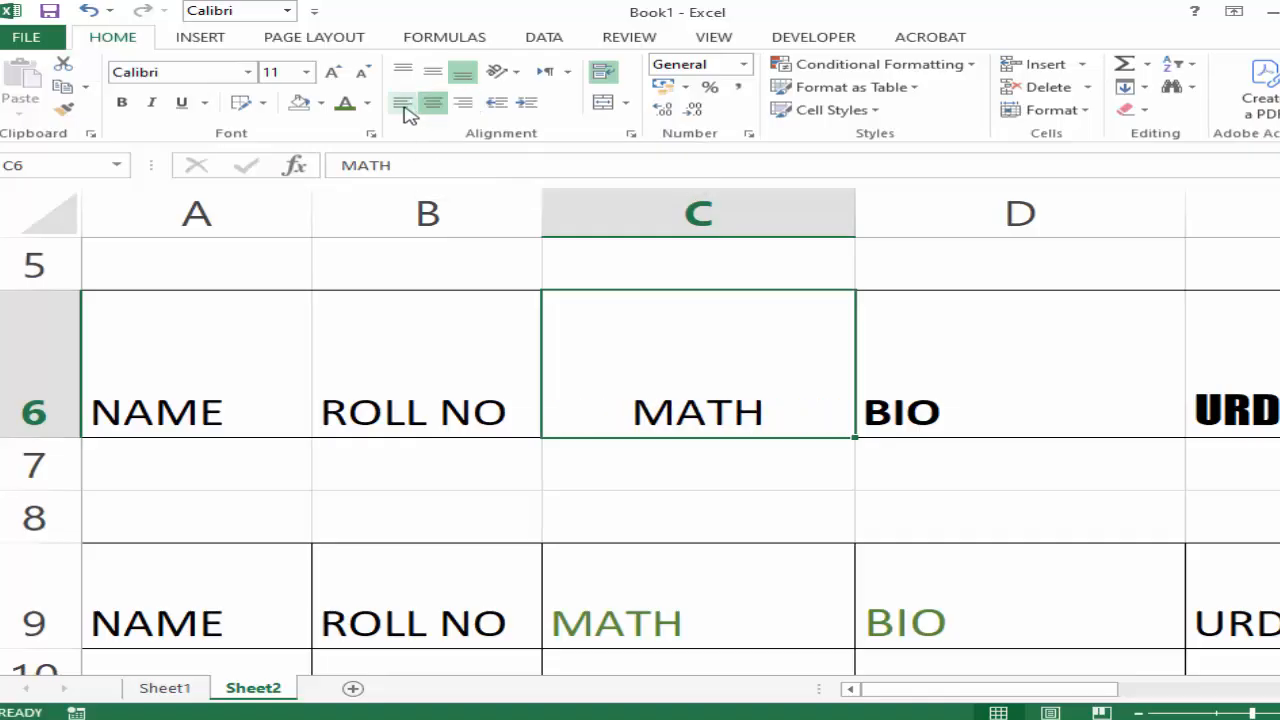
{"action": "left_click", "coordinate": [404, 104]}
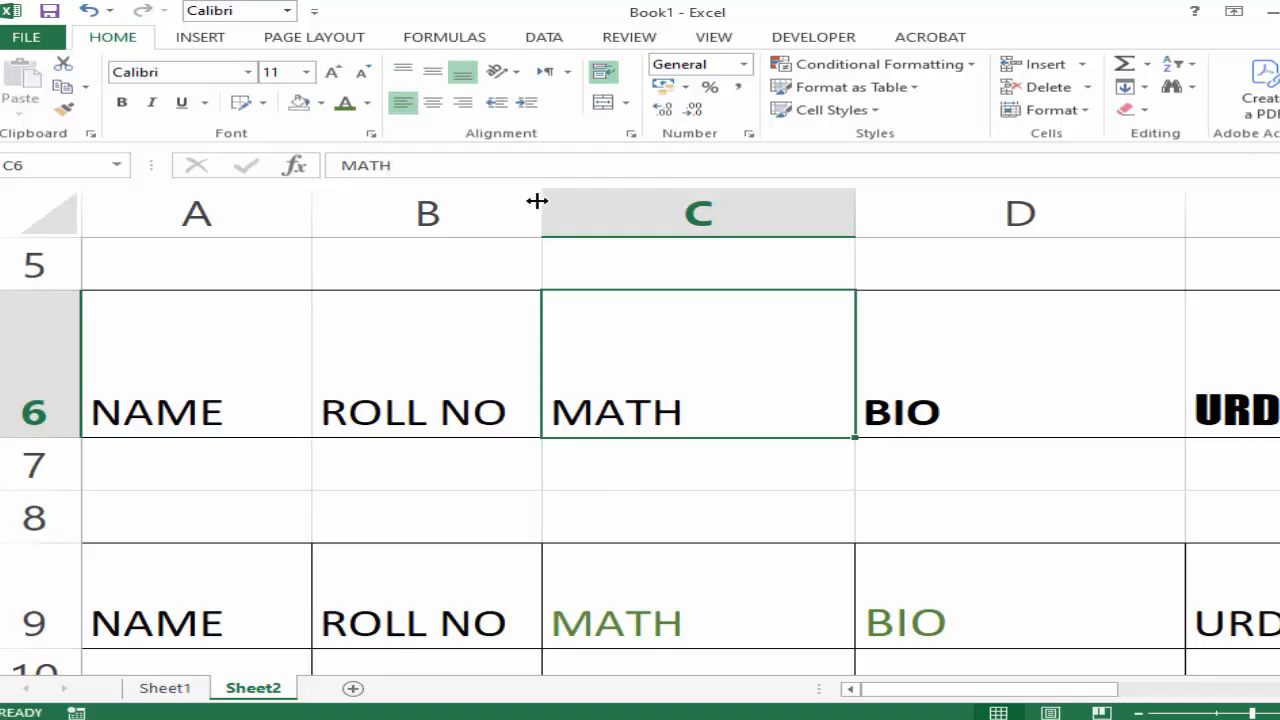
Try top, middle and bottom vertical alignment on the MATH heading in C6.
{"action": "left_click", "coordinate": [405, 72]}
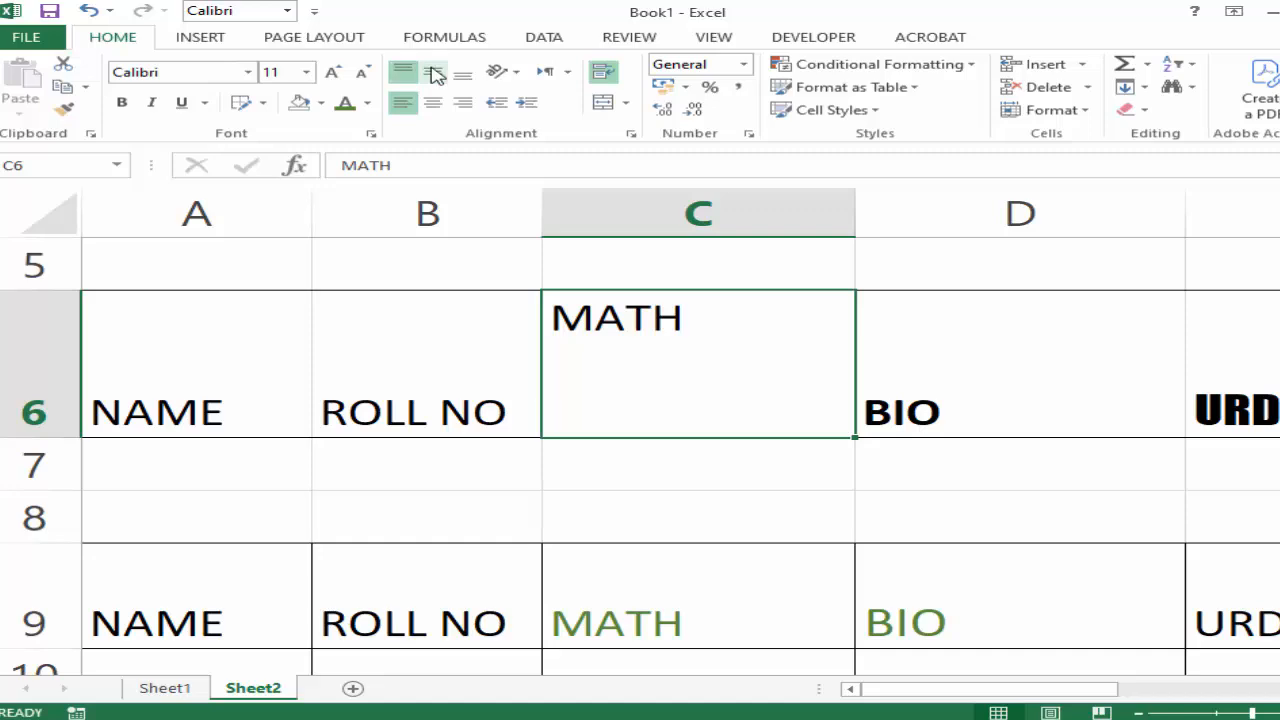
{"action": "left_click", "coordinate": [433, 72]}
{"action": "left_click", "coordinate": [464, 76]}
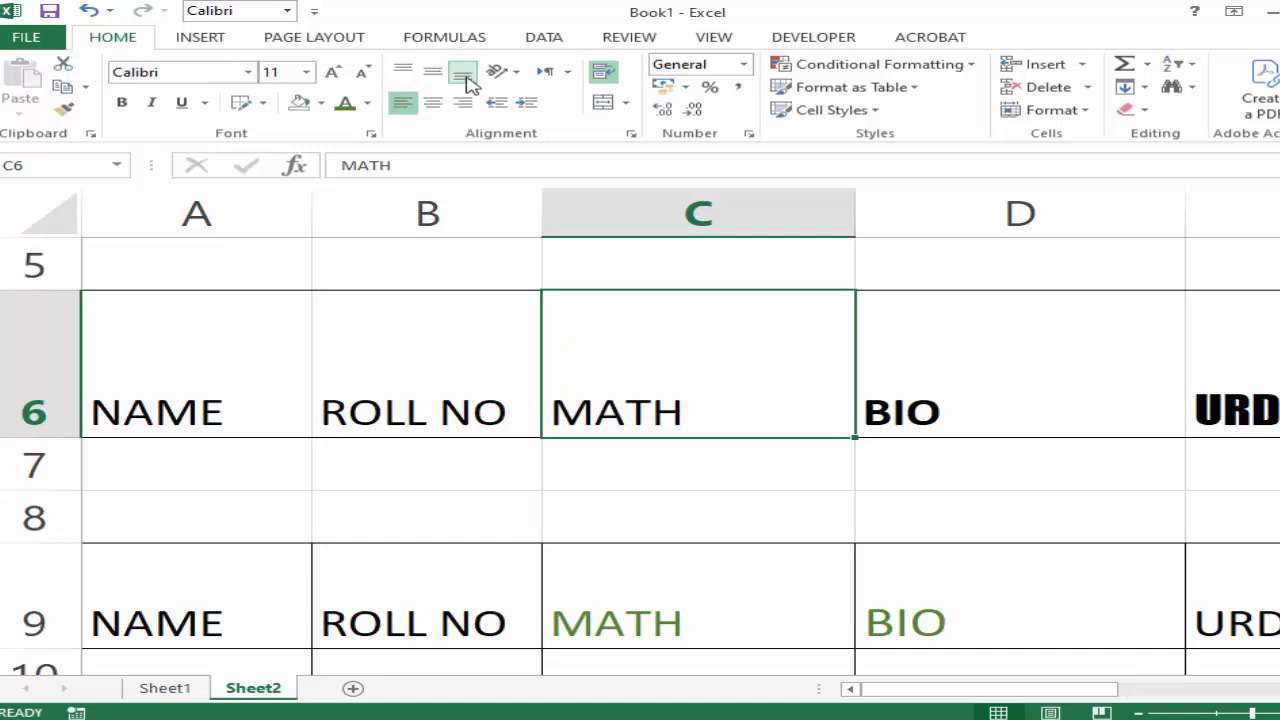
Center the MATH heading in C6 horizontally and compare the vertical alignments, finishing with middle alignment.
{"action": "left_click", "coordinate": [714, 496]}
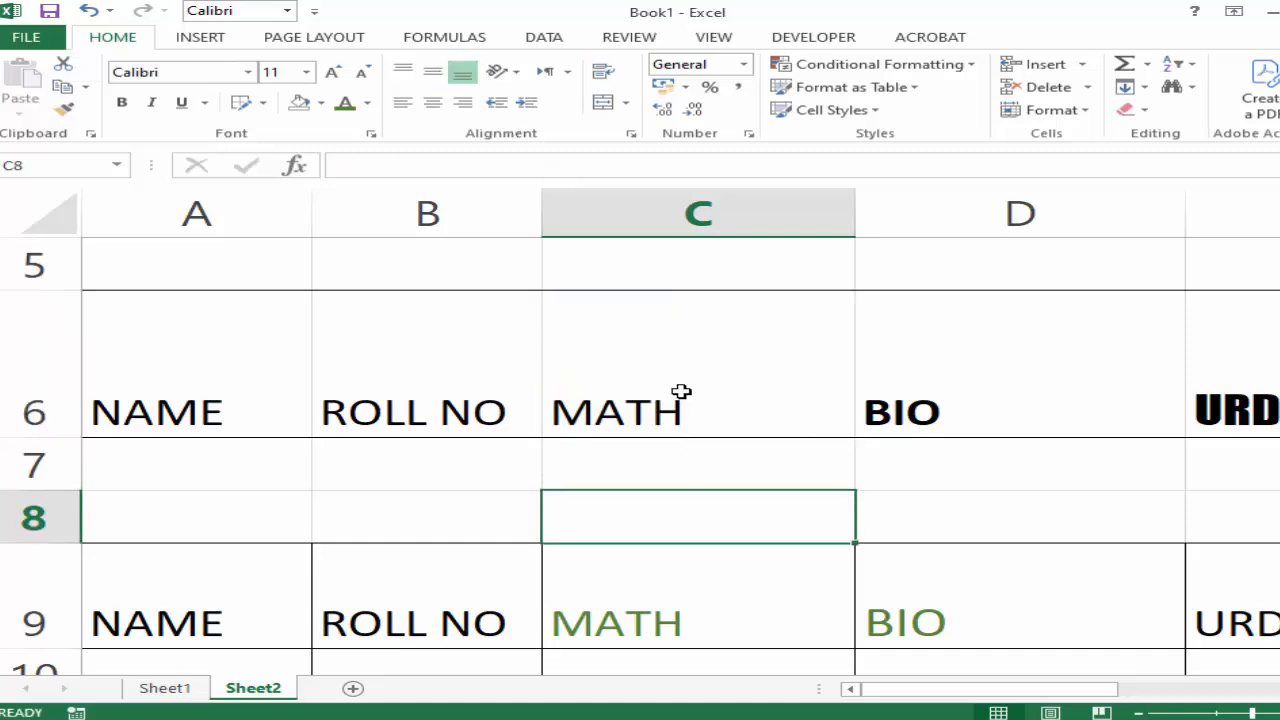
{"action": "left_click", "coordinate": [679, 386]}
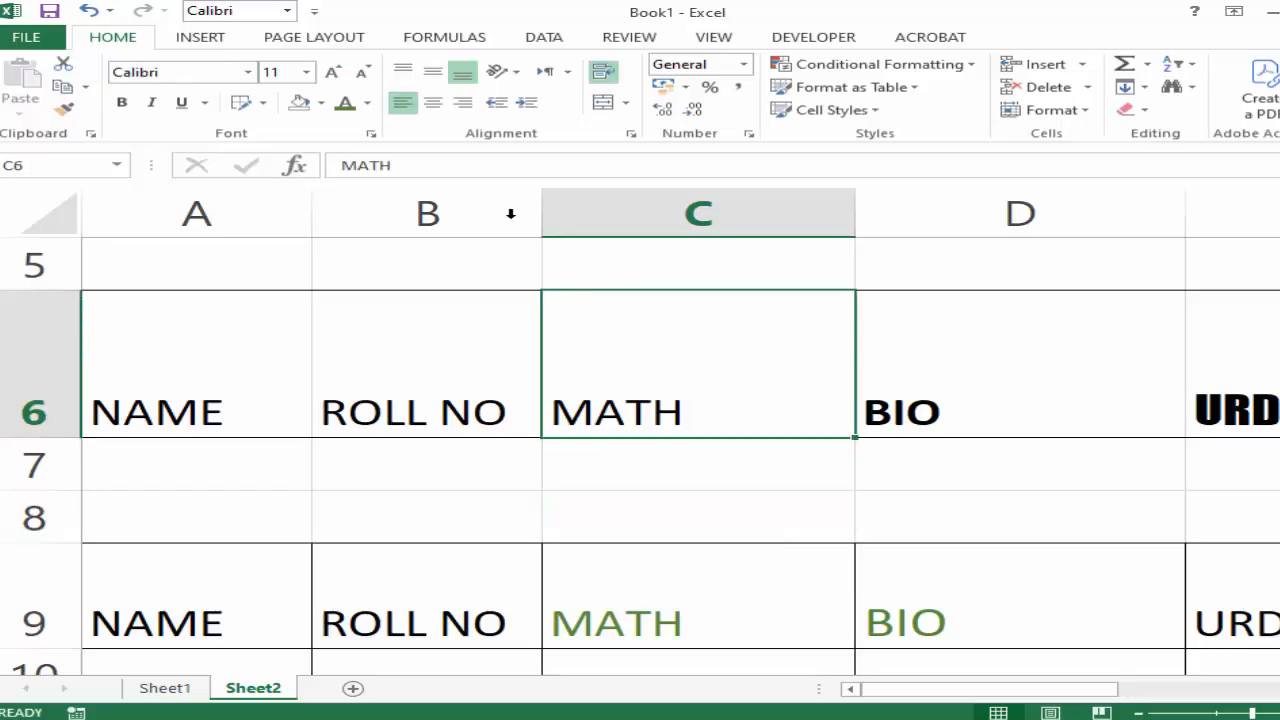
{"action": "left_click", "coordinate": [433, 103]}
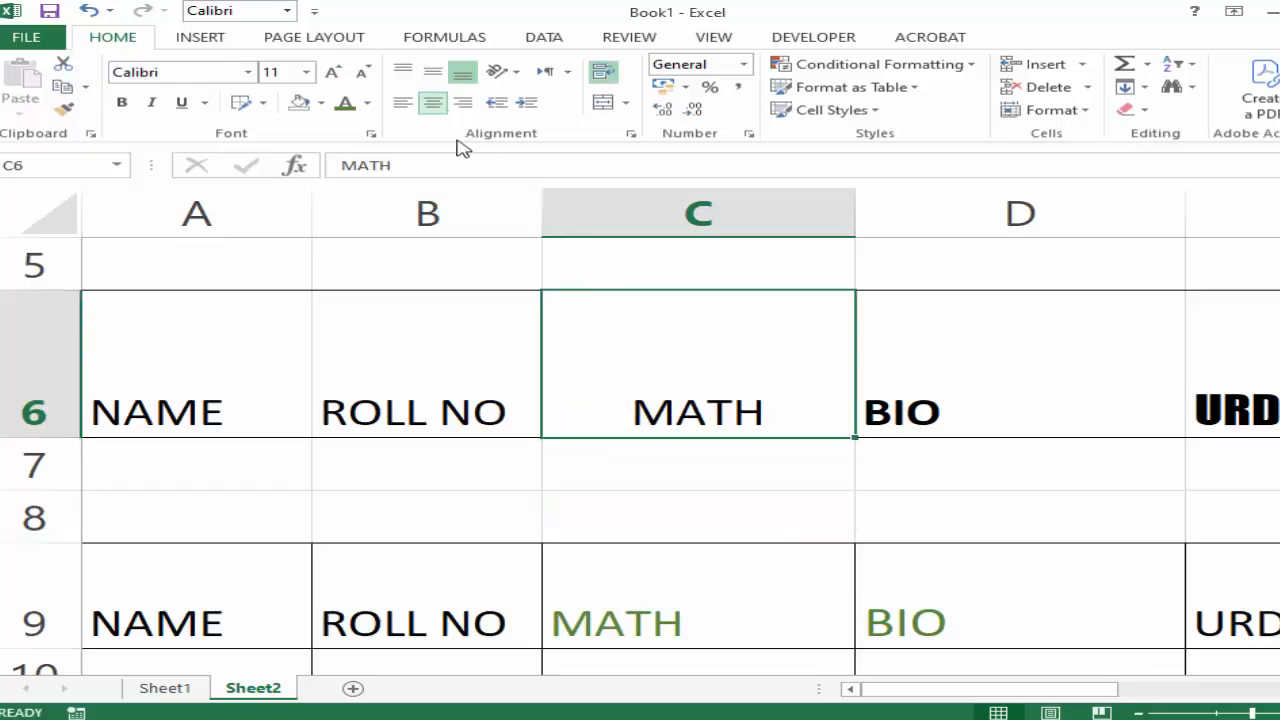
{"action": "left_click", "coordinate": [433, 72]}
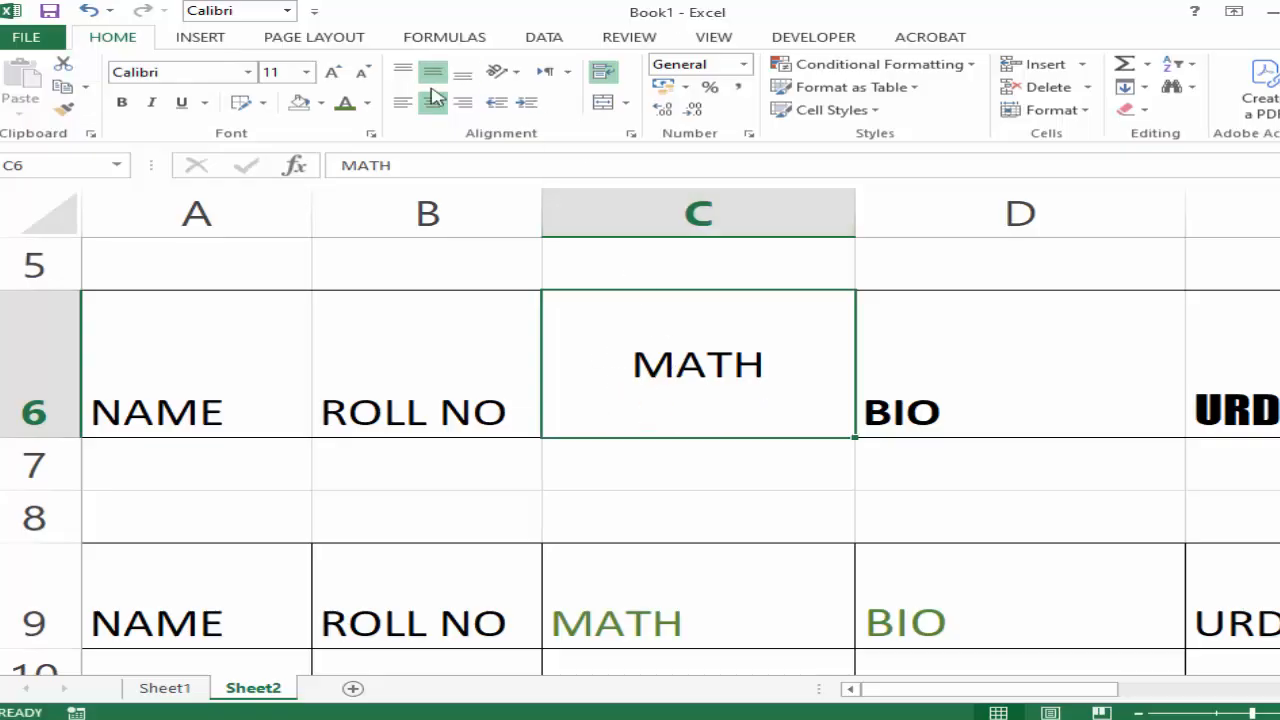
{"action": "left_click", "coordinate": [403, 74]}
{"action": "left_click", "coordinate": [462, 74]}
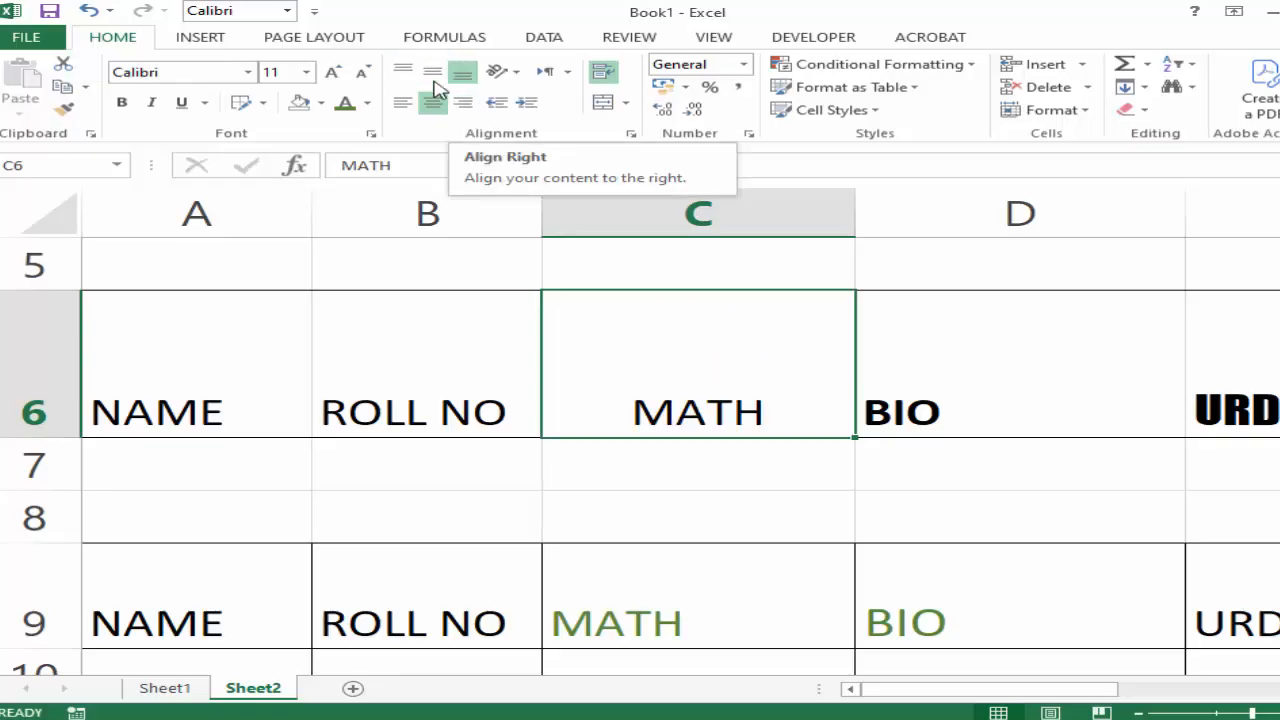
{"action": "left_click", "coordinate": [434, 80]}
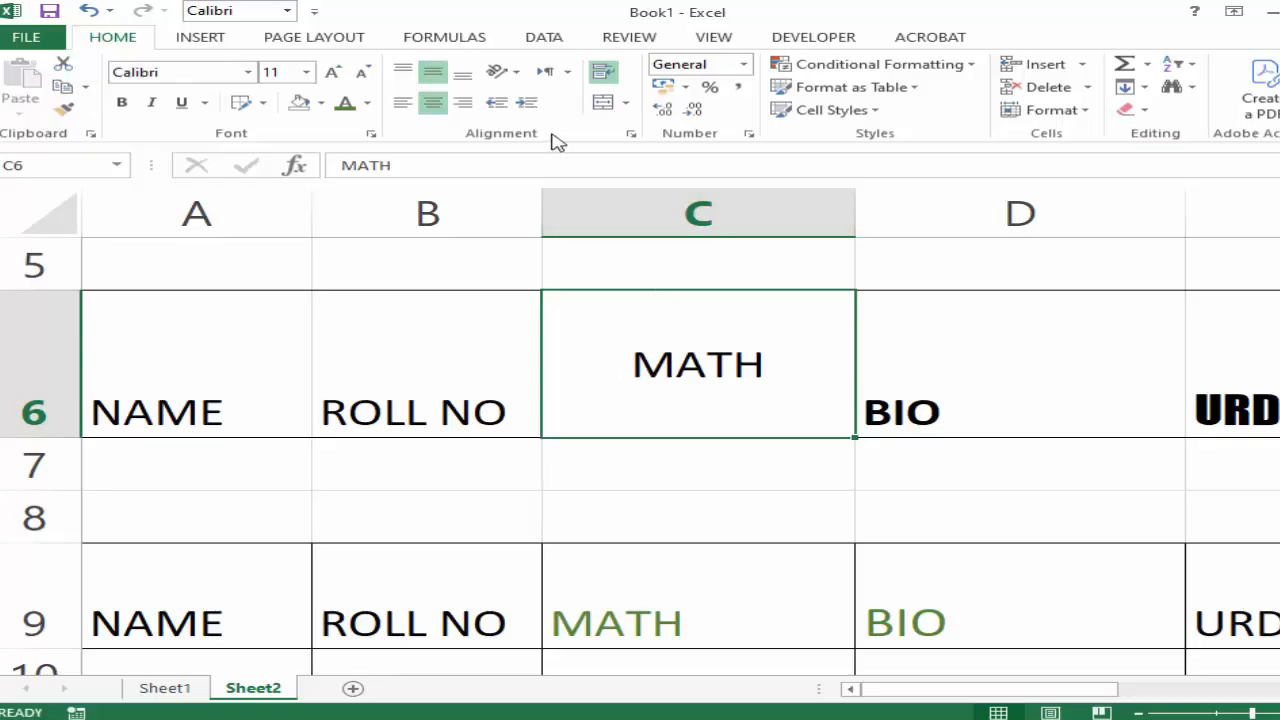
Try the Angle Counterclockwise, Angle Clockwise and Vertical Text orientations on the MATH heading in C6.
{"action": "left_click", "coordinate": [518, 78]}
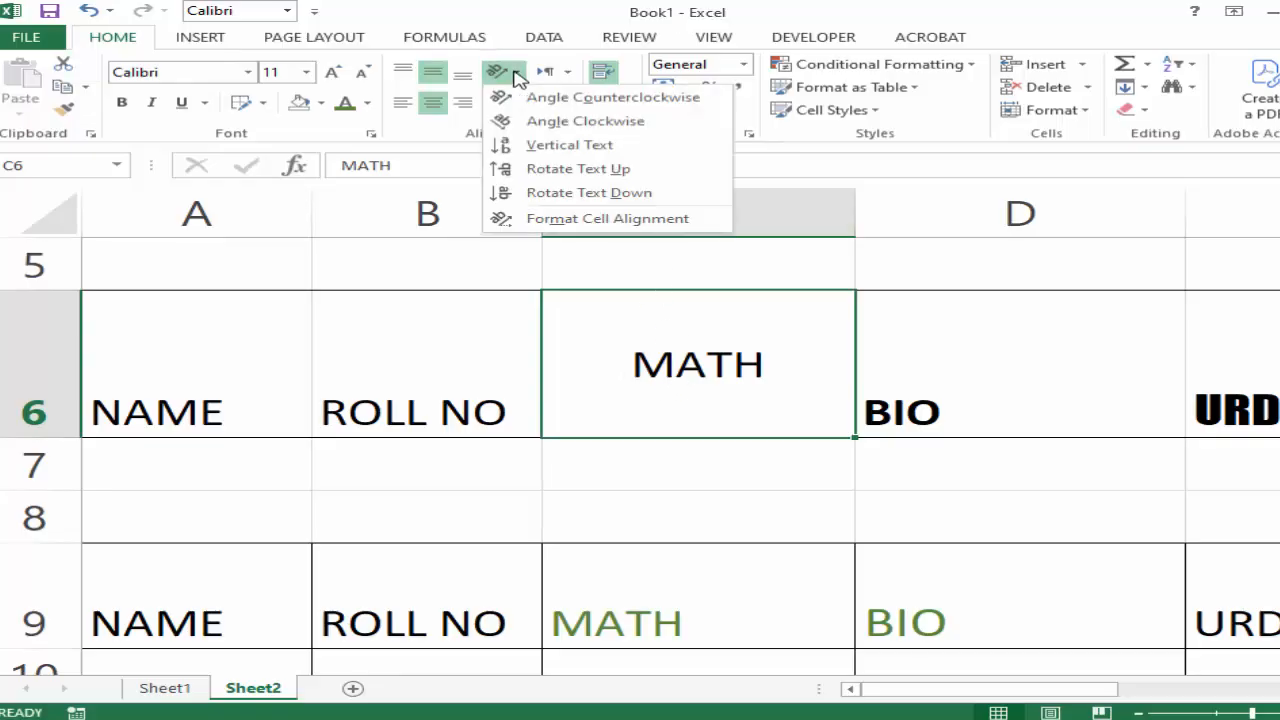
{"action": "left_click", "coordinate": [526, 97]}
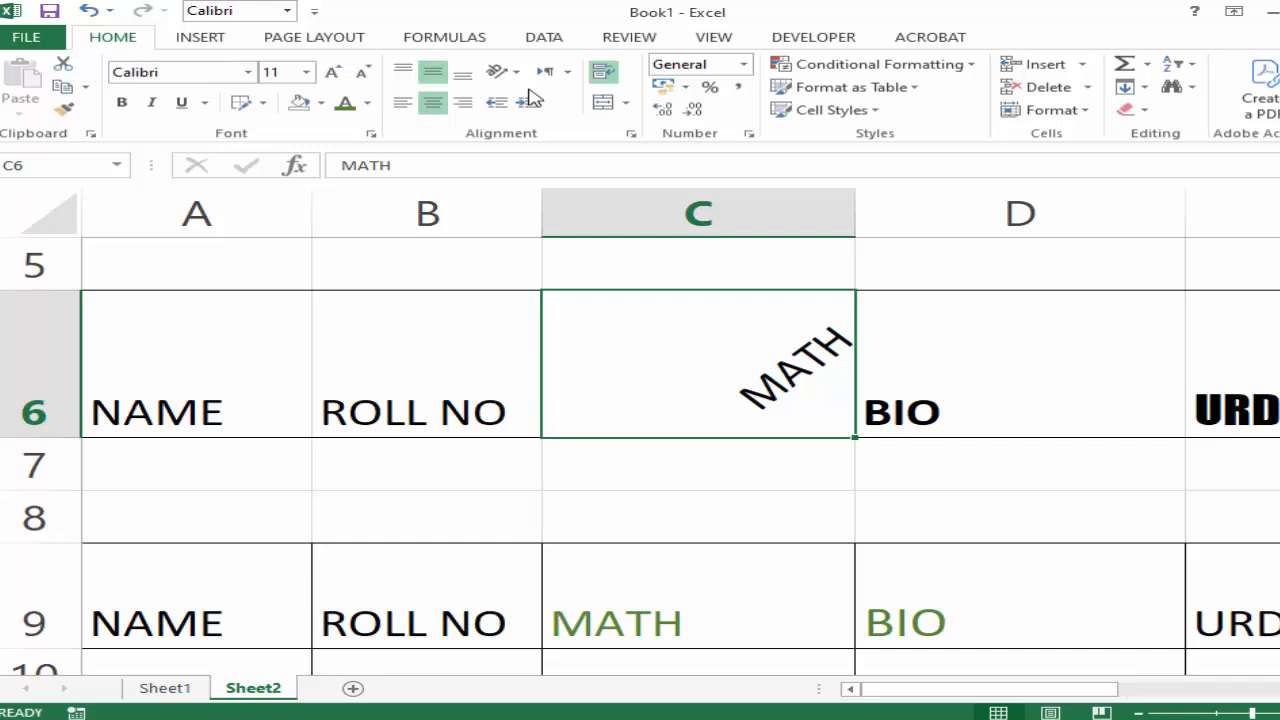
{"action": "left_click", "coordinate": [524, 74]}
{"action": "left_click", "coordinate": [534, 114]}
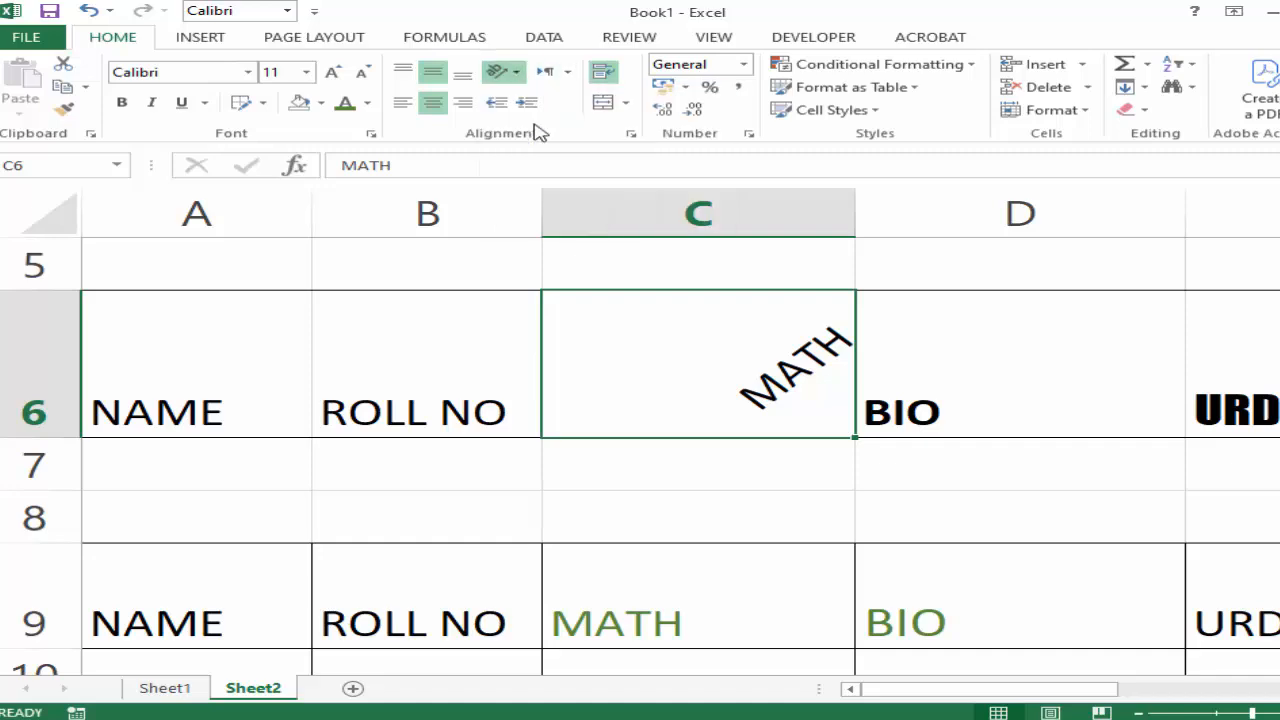
{"action": "left_click", "coordinate": [511, 76]}
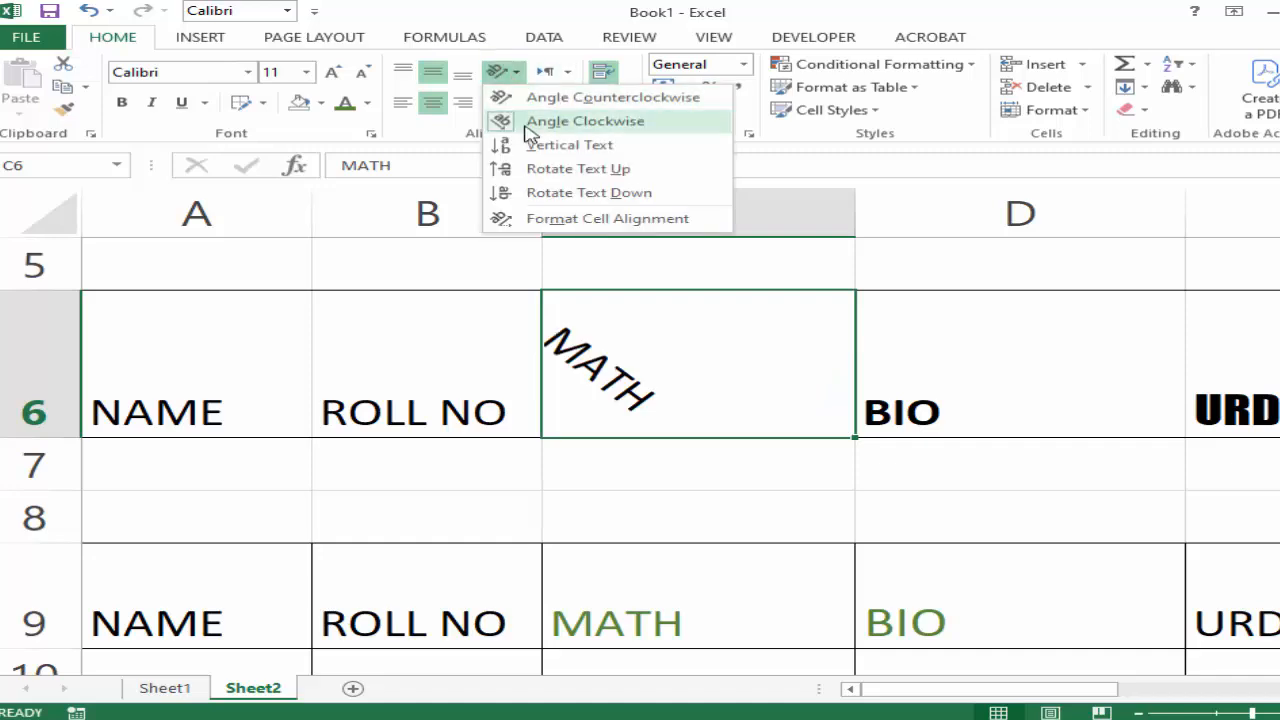
{"action": "left_click", "coordinate": [525, 143]}
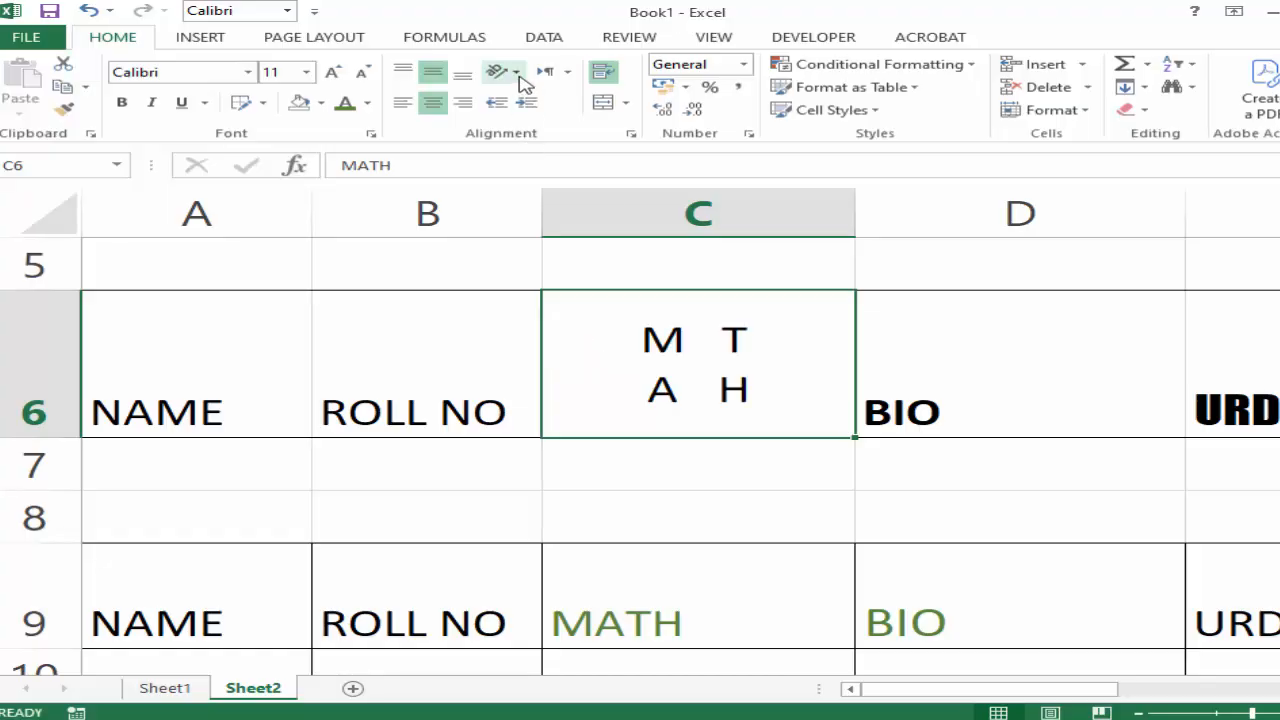
Try the Rotate Text Up and Rotate Text Down orientations on the MATH heading in C6.
{"action": "left_click", "coordinate": [508, 74]}
{"action": "left_click", "coordinate": [531, 168]}
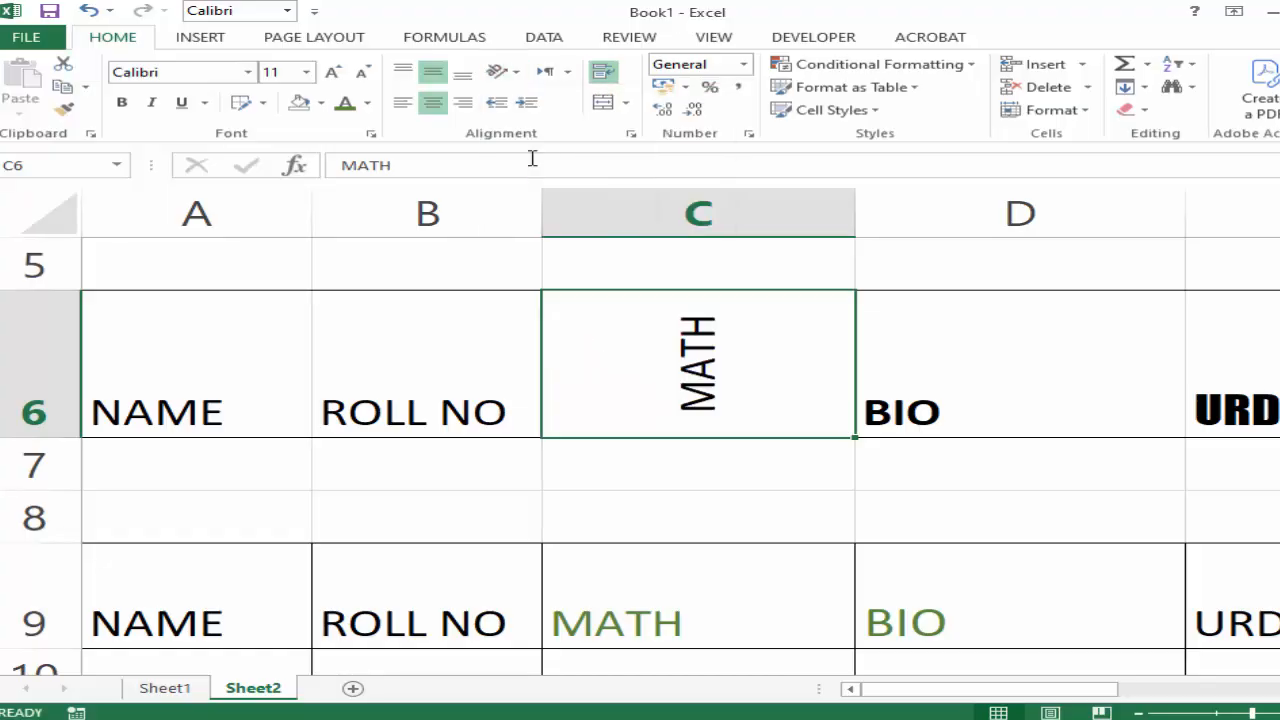
{"action": "left_click", "coordinate": [508, 73]}
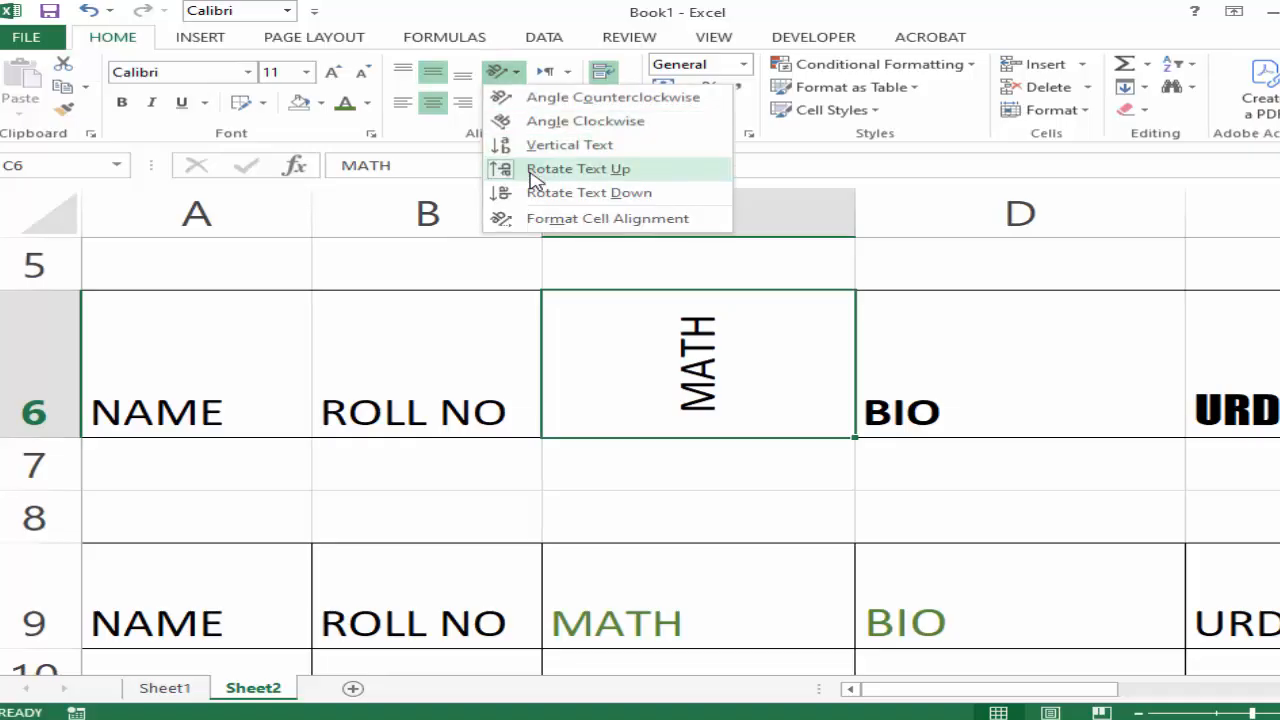
{"action": "left_click", "coordinate": [535, 191]}
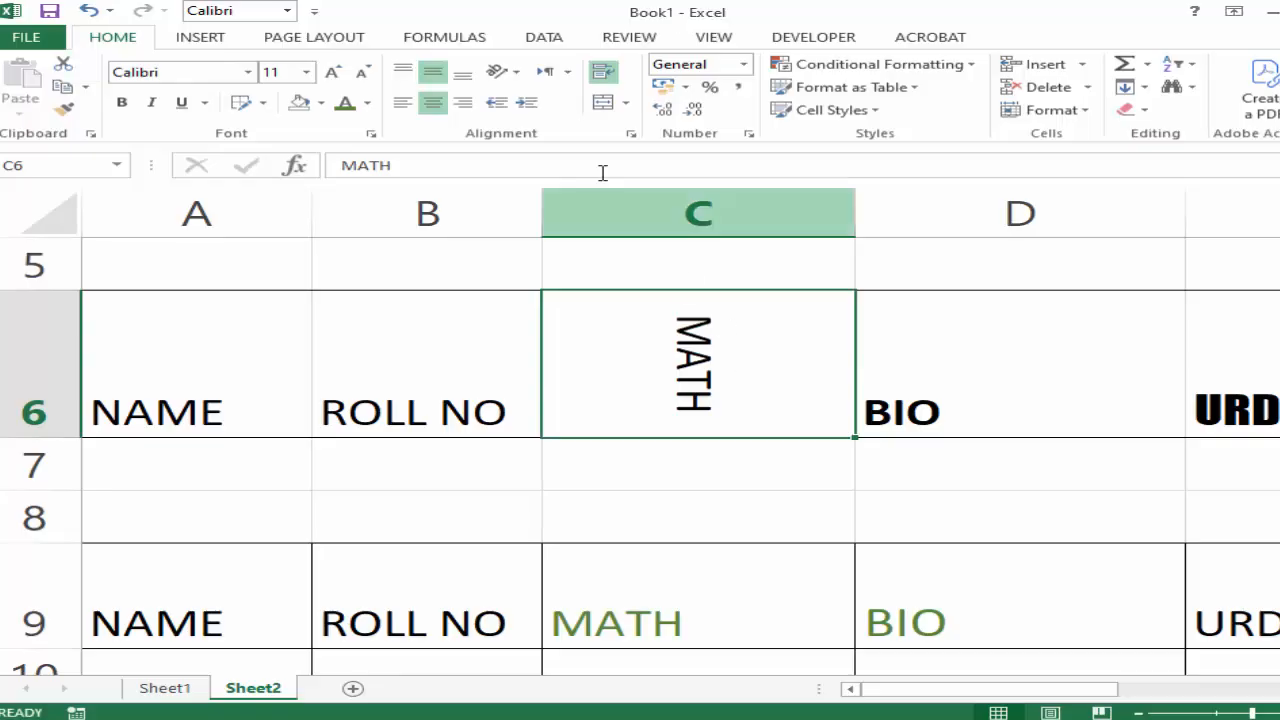
Set the text orientation of C6 to 0 degrees in the cell alignment settings.
{"action": "left_click", "coordinate": [517, 74]}
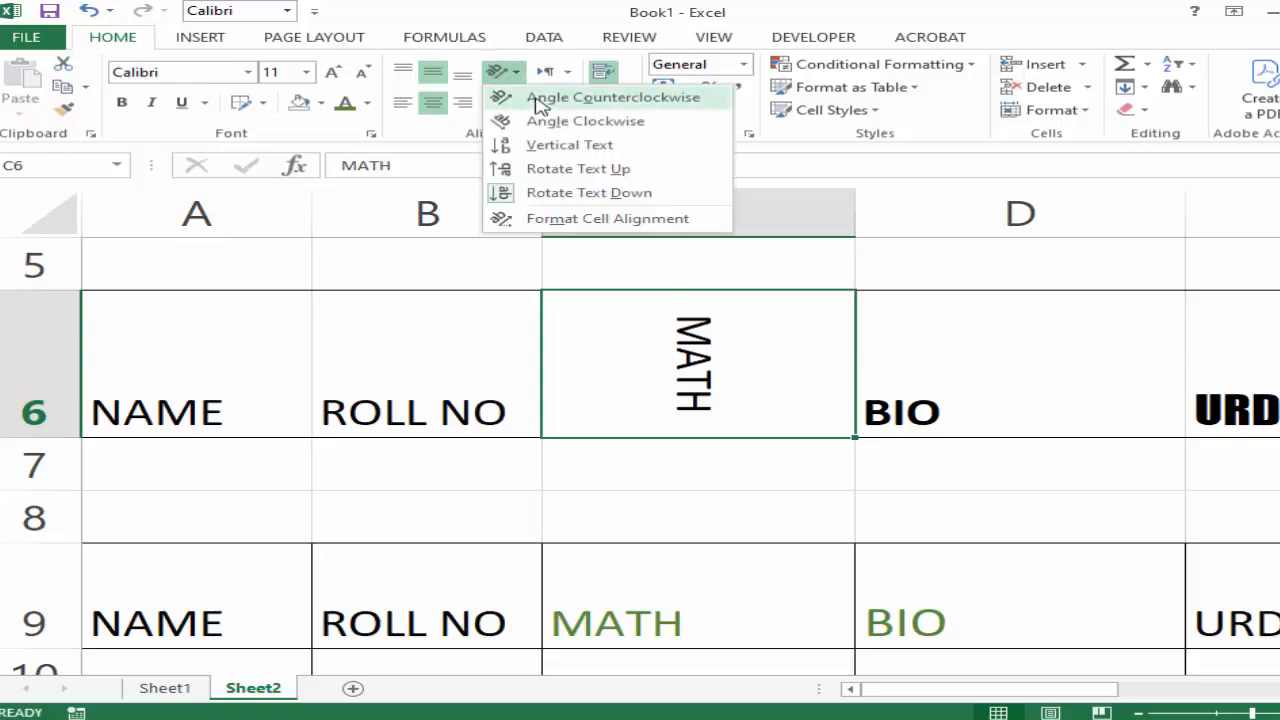
{"action": "left_click", "coordinate": [565, 222]}
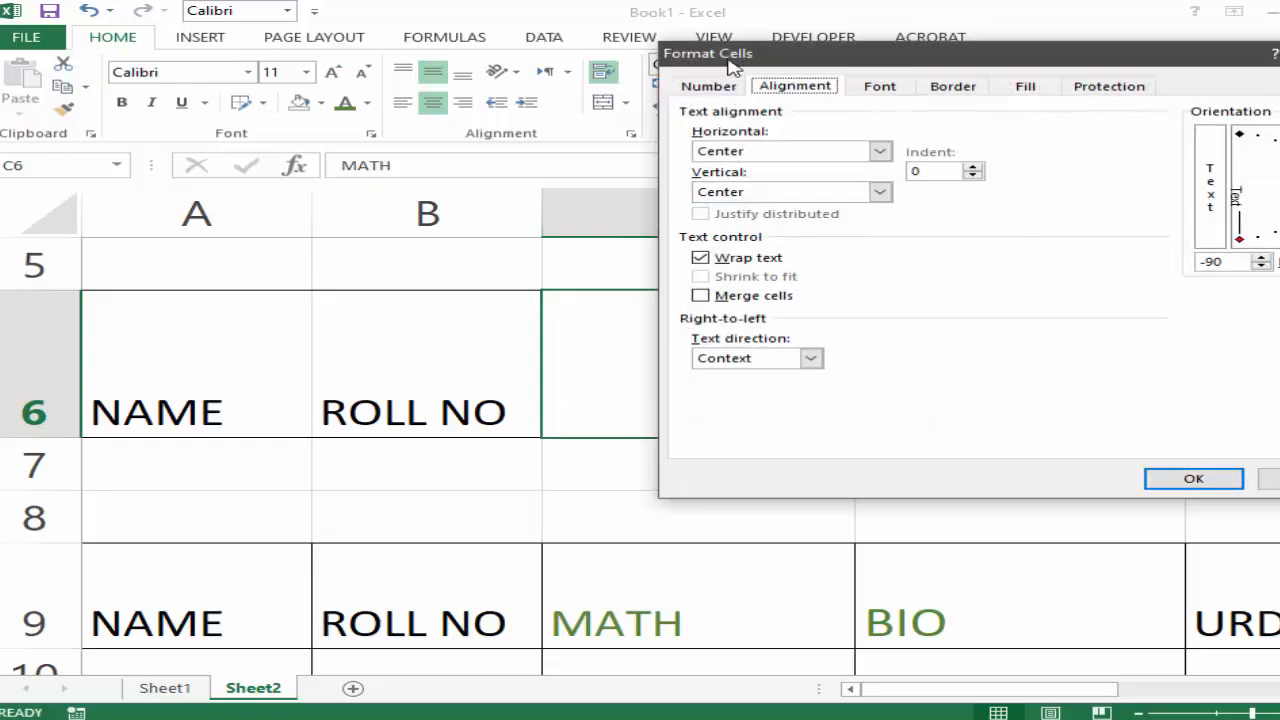
{"action": "left_click_drag", "start_coordinate": [734, 74], "coordinate": [367, 78]}
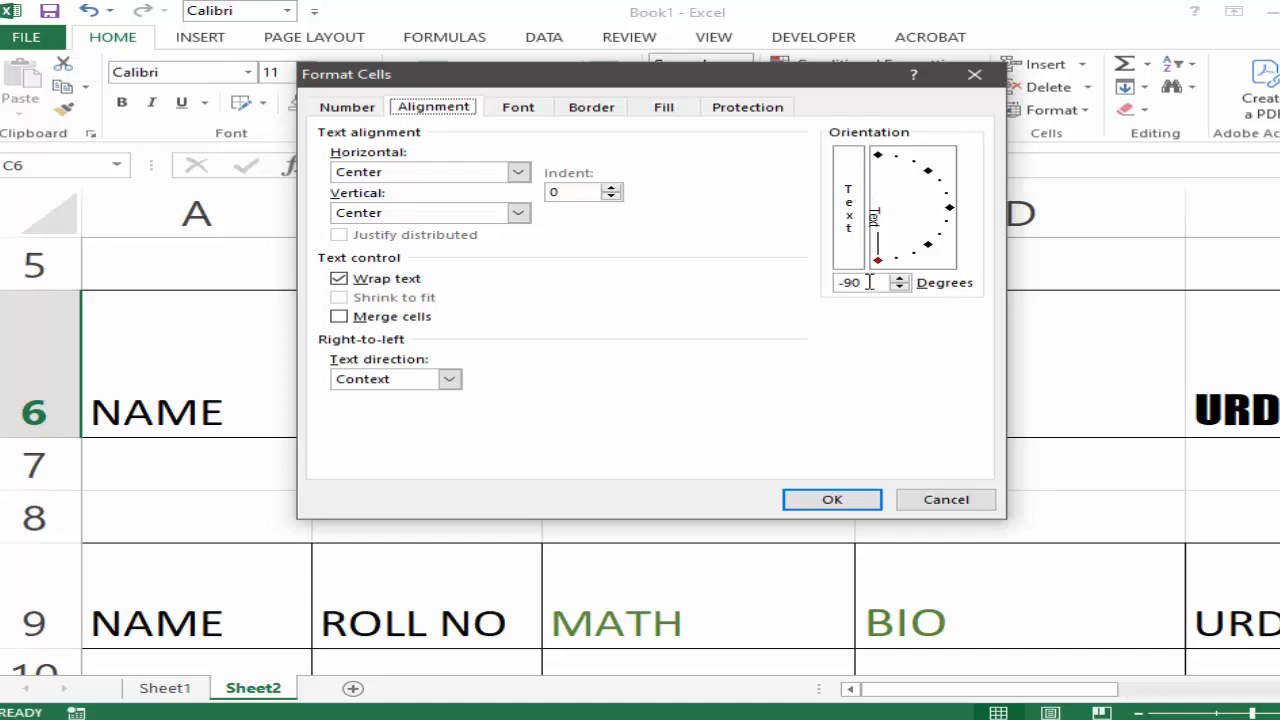
{"action": "left_click_drag", "start_coordinate": [870, 282], "coordinate": [830, 287]}
{"action": "type", "text": "0"}
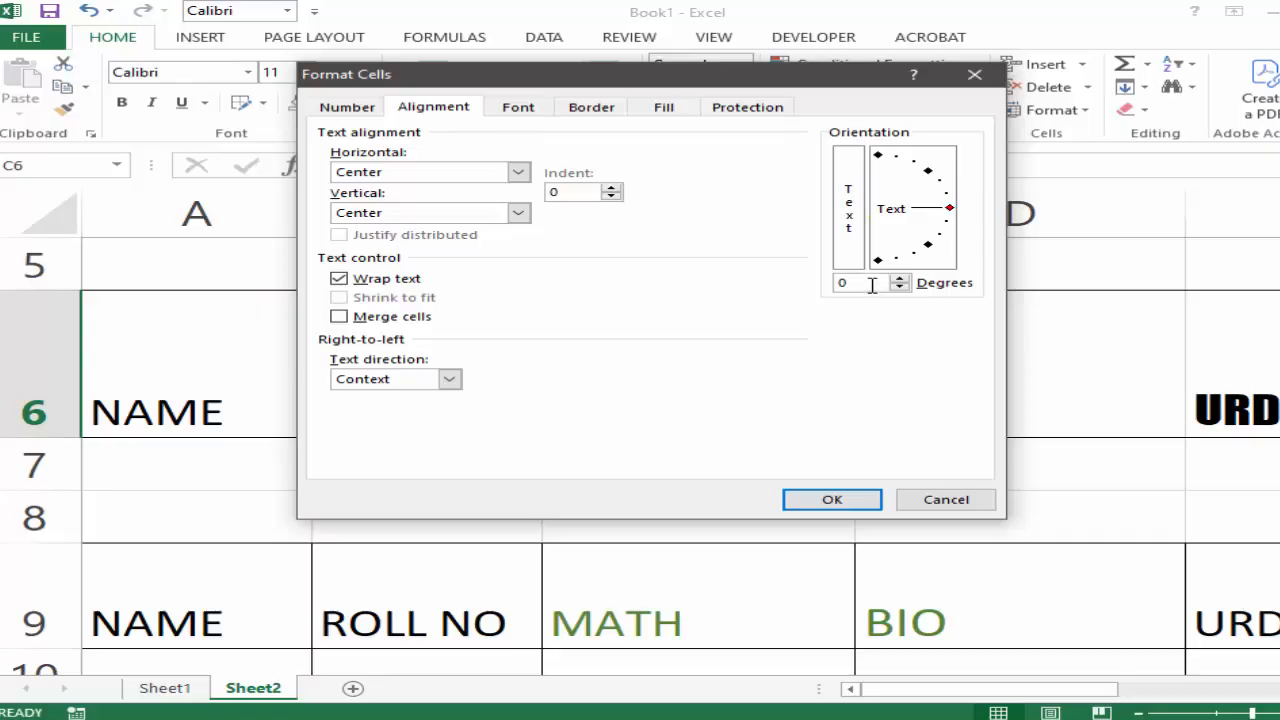
{"action": "left_click", "coordinate": [846, 503]}
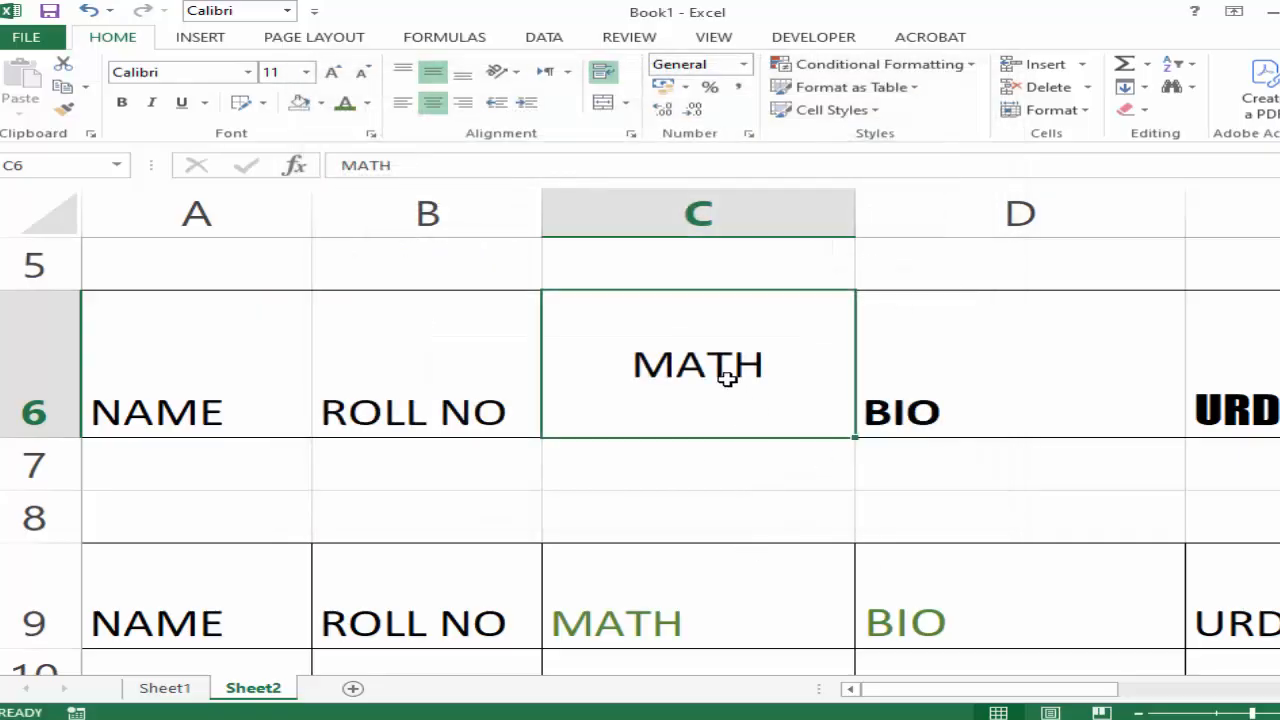
Rotate the MATH heading in C6 to 44 degrees using the cell alignment orientation settings.
{"action": "left_click", "coordinate": [717, 458]}
{"action": "left_click", "coordinate": [723, 389]}
{"action": "left_click", "coordinate": [503, 72]}
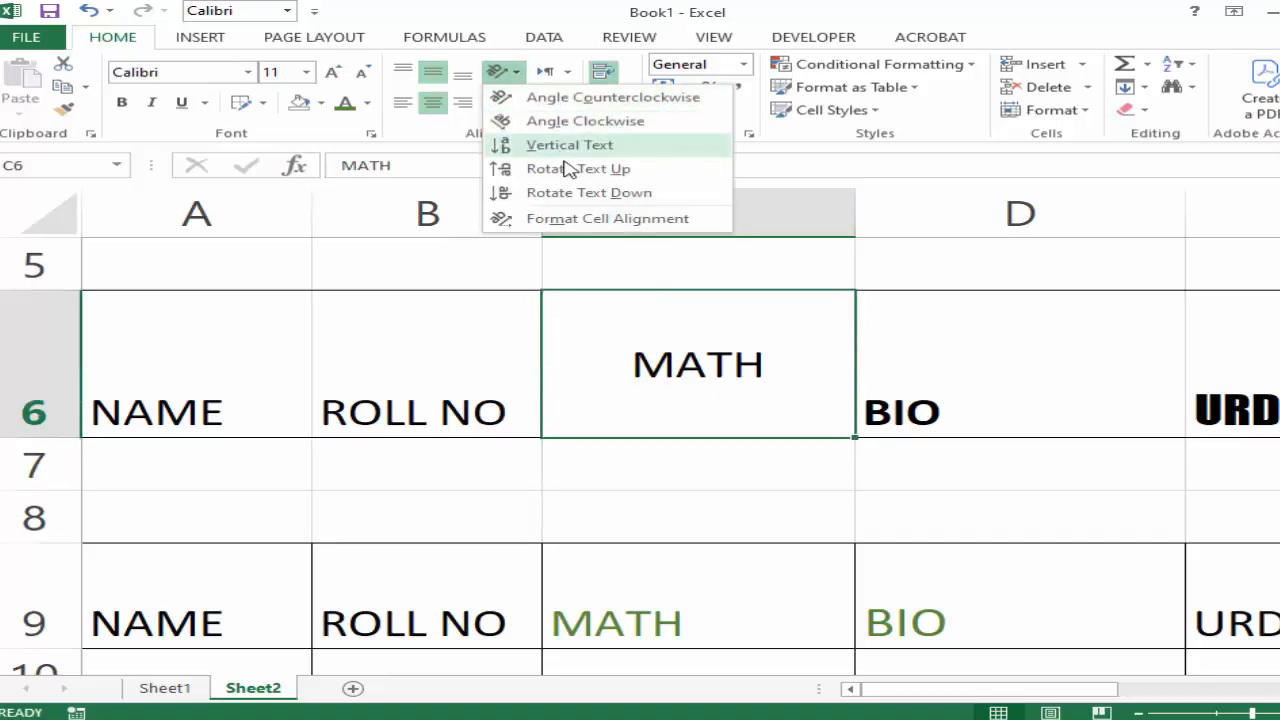
{"action": "left_click", "coordinate": [582, 220]}
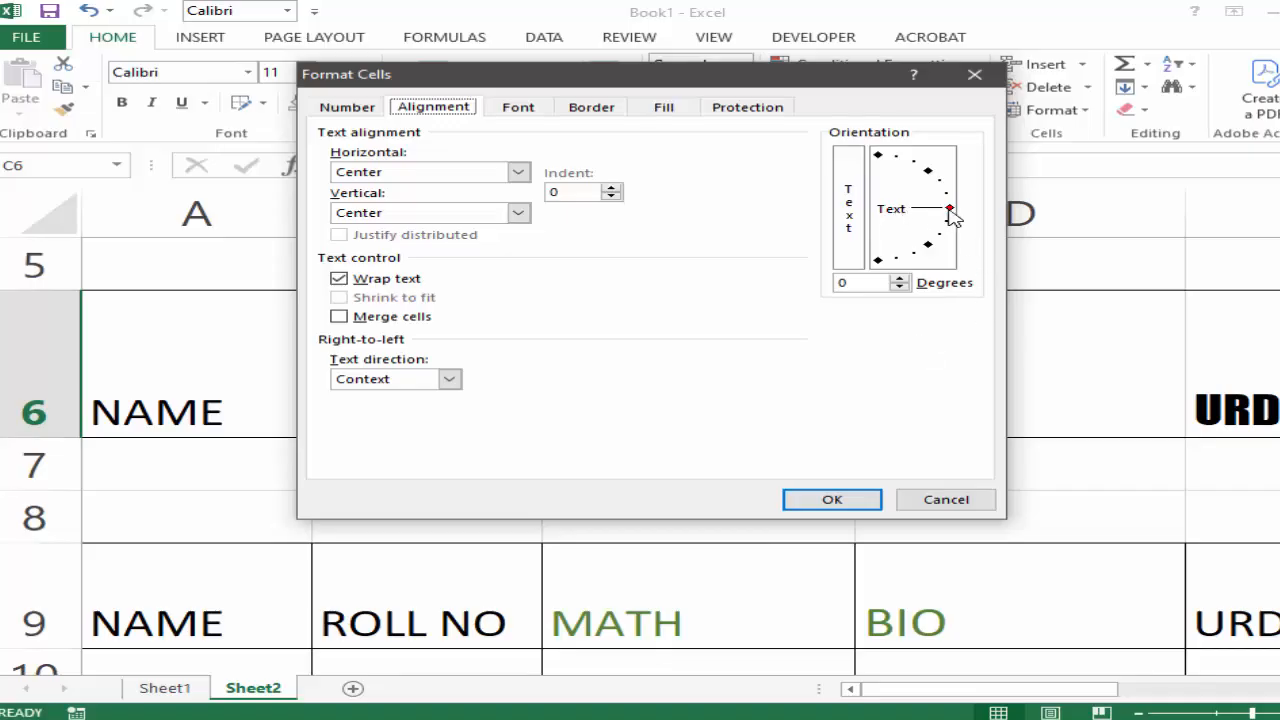
{"action": "left_click", "coordinate": [950, 209]}
{"action": "left_click_drag", "start_coordinate": [952, 210], "coordinate": [929, 172]}
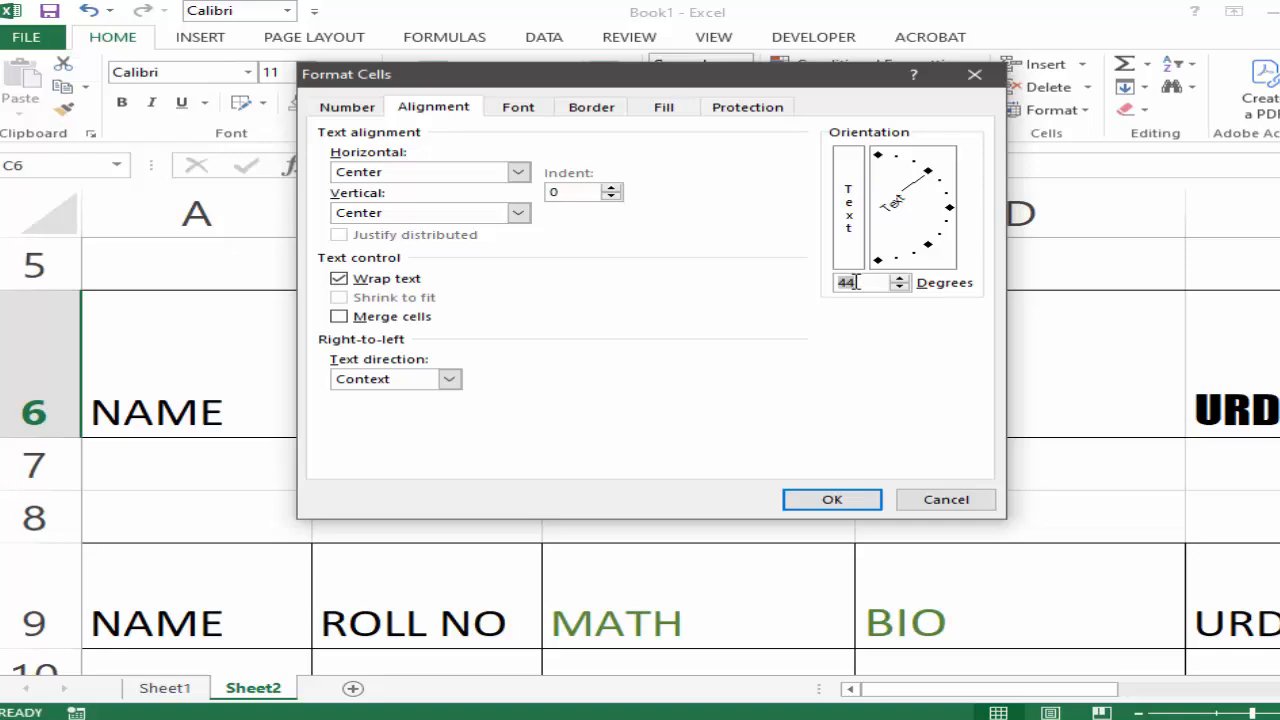
{"action": "left_click", "coordinate": [830, 498]}
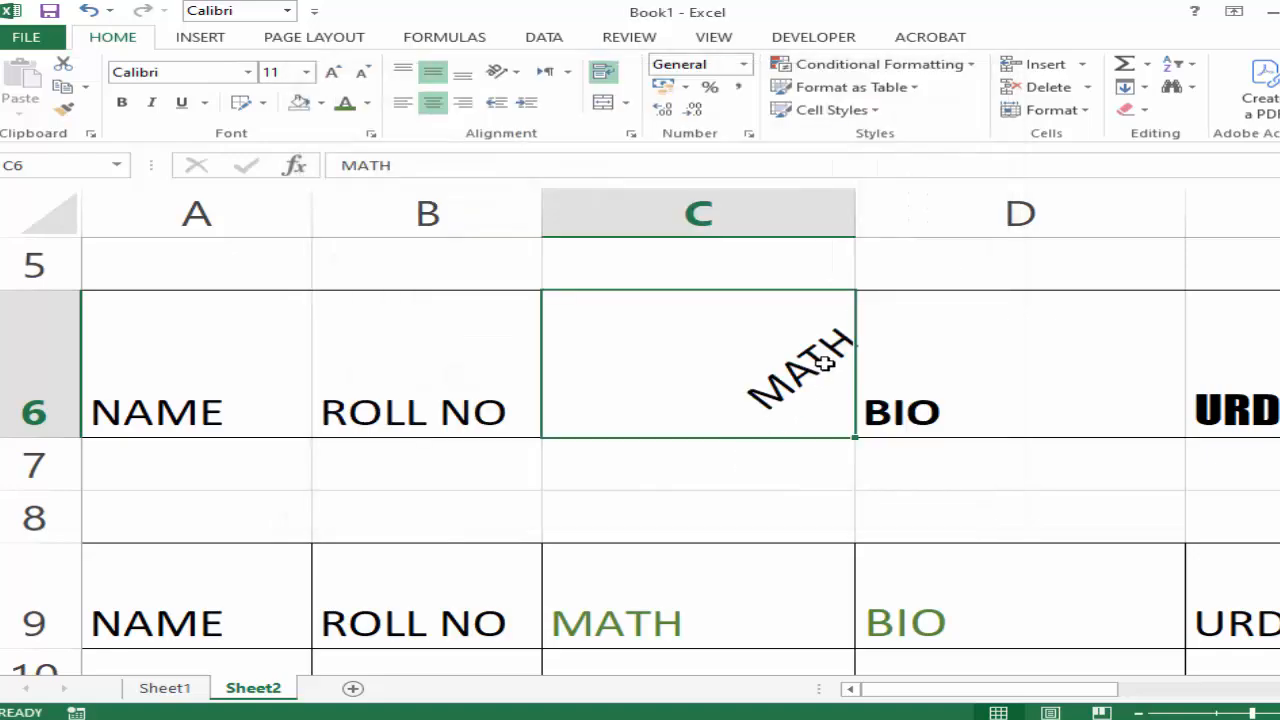
Change the text orientation of the MATH heading in C6 to -70 degrees.
{"action": "left_click", "coordinate": [508, 72]}
{"action": "left_click", "coordinate": [584, 228]}
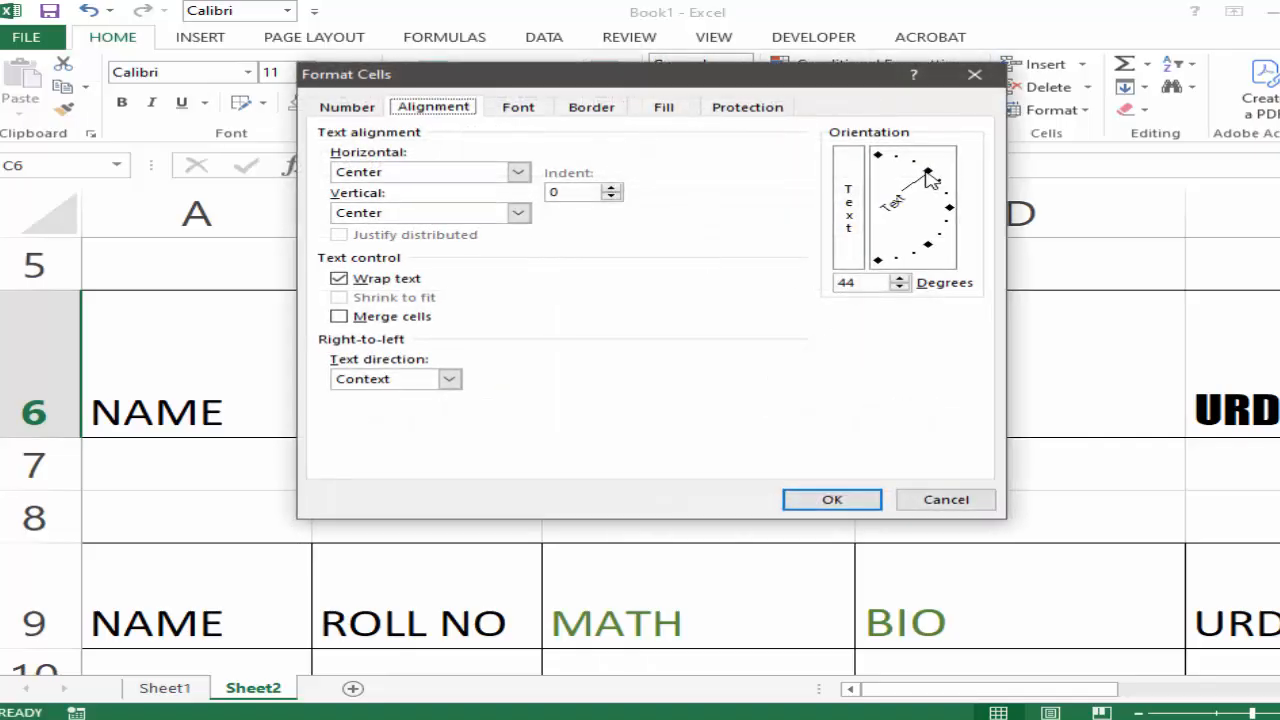
{"action": "left_click_drag", "start_coordinate": [930, 180], "coordinate": [908, 274]}
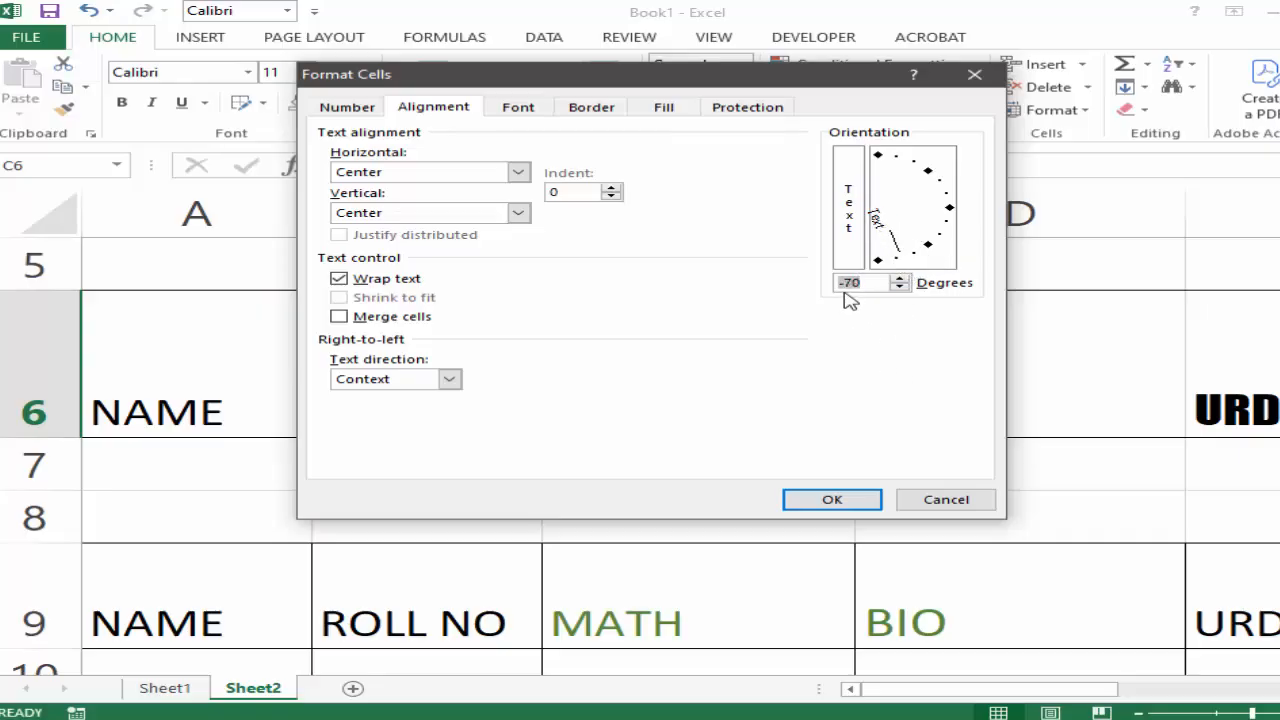
{"action": "left_click", "coordinate": [844, 499]}
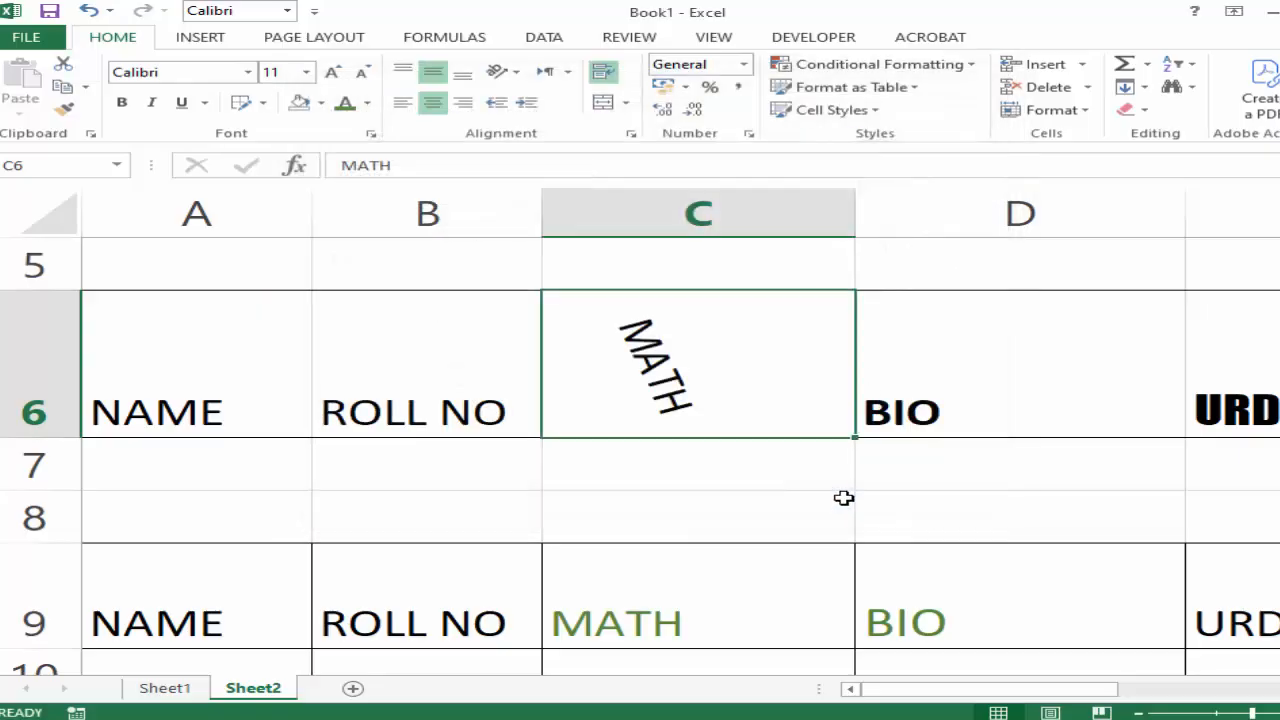
Reset the text orientation of the MATH heading in C6 to 0 degrees.
{"action": "left_click", "coordinate": [503, 71]}
{"action": "left_click", "coordinate": [581, 220]}
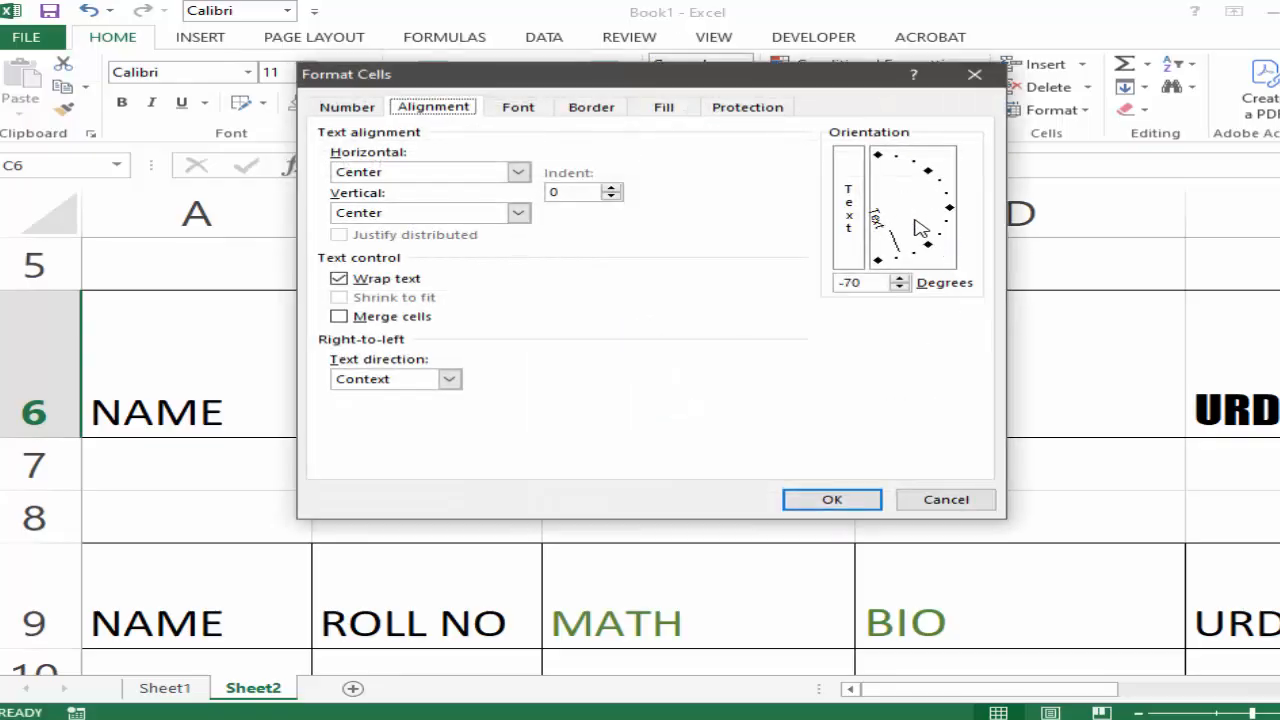
{"action": "left_click_drag", "start_coordinate": [870, 282], "coordinate": [802, 283]}
{"action": "type", "text": "0"}
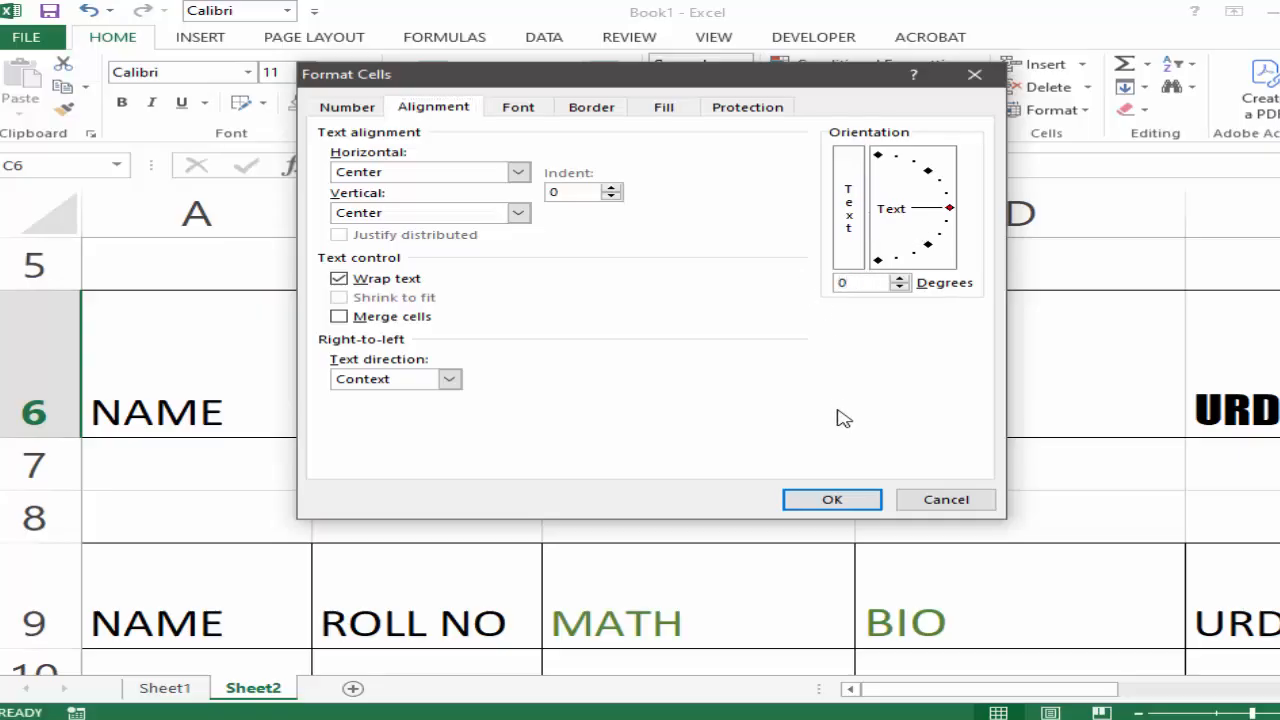
{"action": "left_click", "coordinate": [853, 502]}
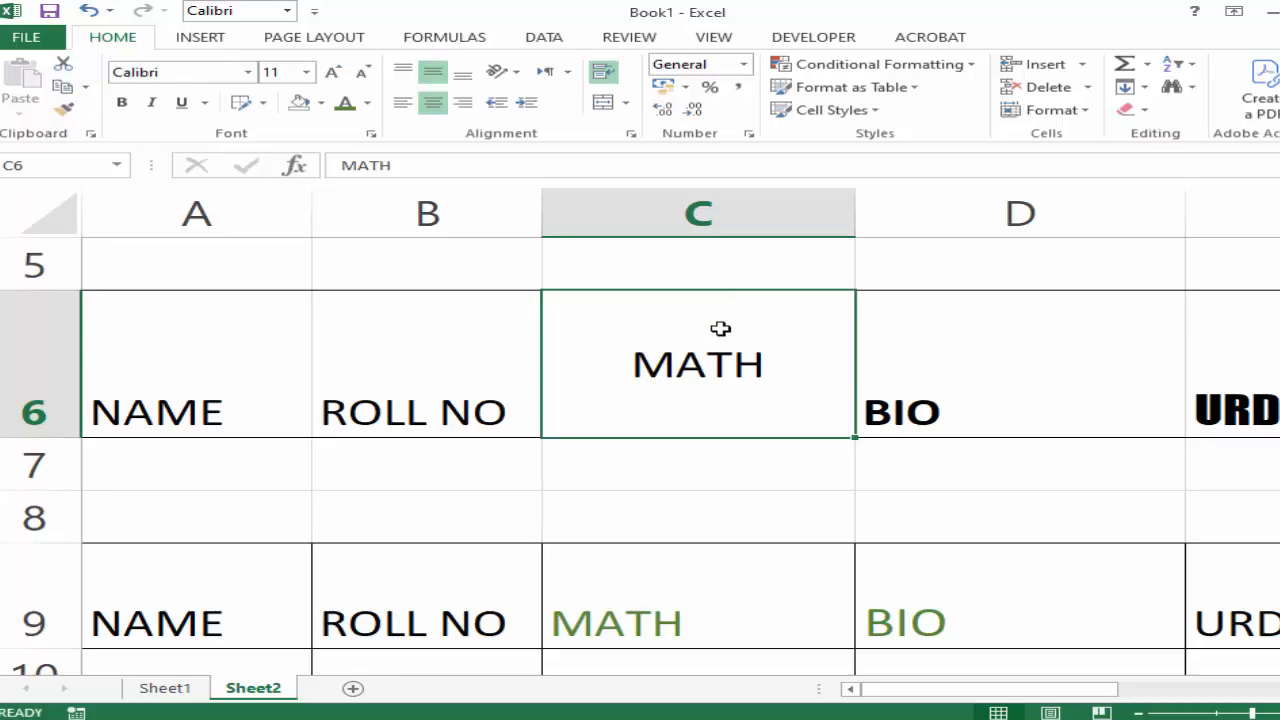
Widen column C and compare left and center alignment on the MATH heading in C6, finishing with right alignment.
{"action": "left_click_drag", "start_coordinate": [855, 214], "coordinate": [980, 214]}
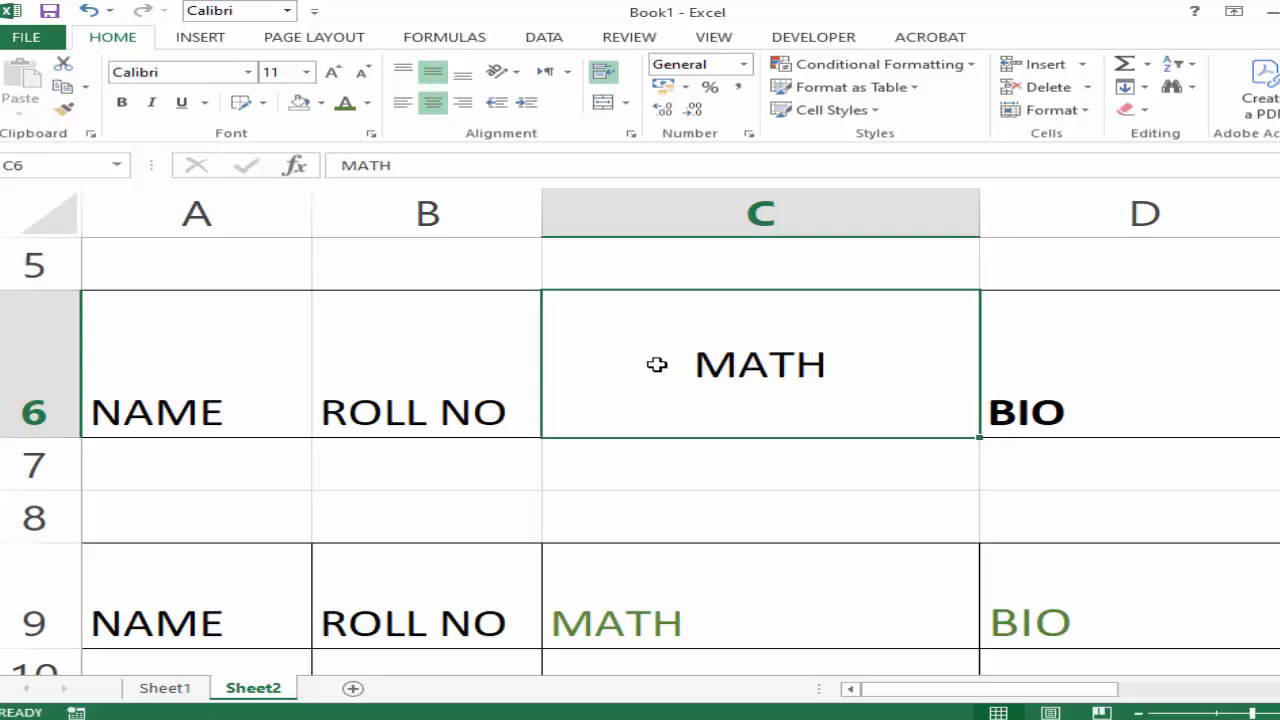
{"action": "left_click", "coordinate": [402, 102]}
{"action": "left_click", "coordinate": [435, 104]}
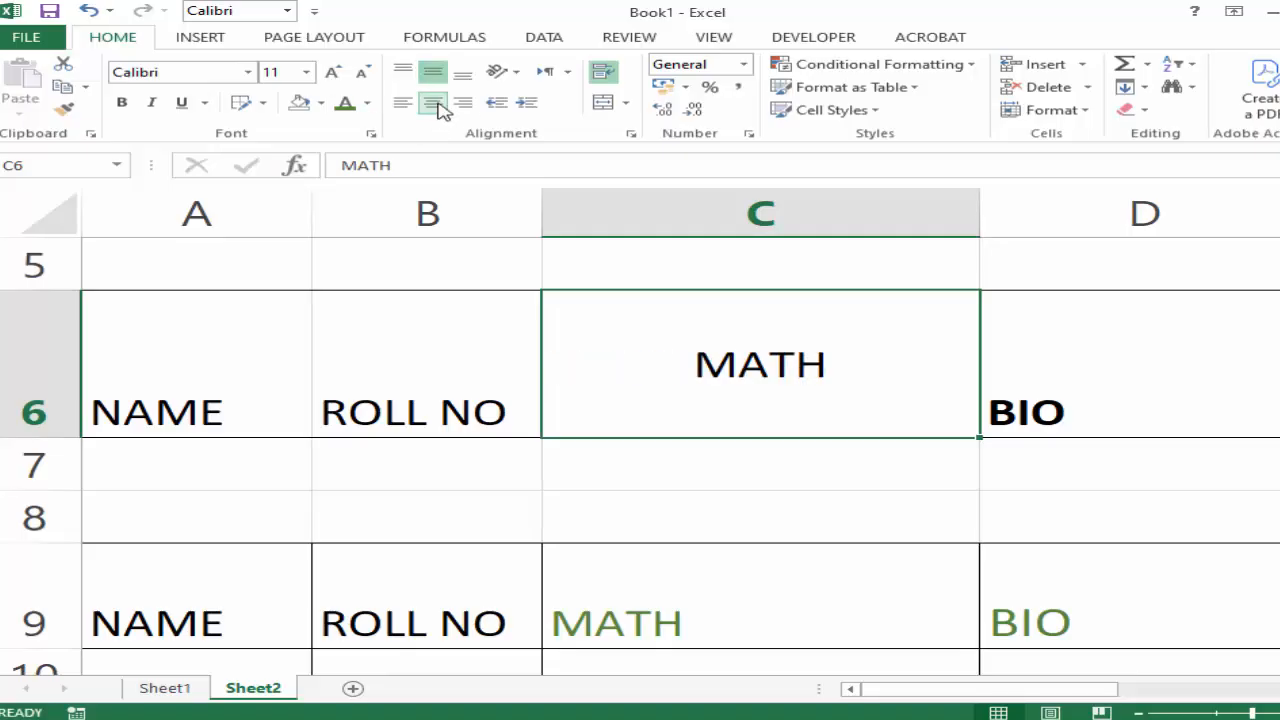
{"action": "left_click", "coordinate": [462, 104]}
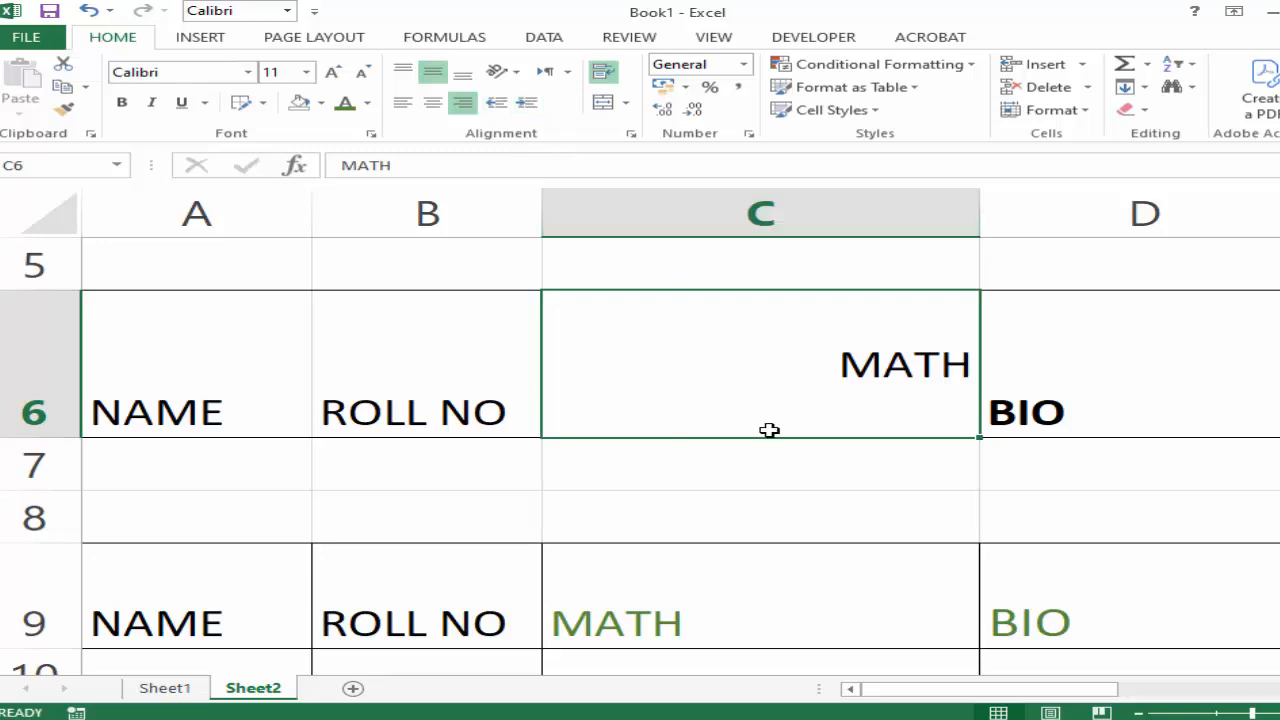
Increase the indent of the right-aligned MATH heading in C6 until its text wraps, and try decreasing the indent.
{"action": "left_click", "coordinate": [910, 498]}
{"action": "left_click", "coordinate": [884, 384]}
{"action": "left_click", "coordinate": [523, 106]}
{"action": "left_click", "coordinate": [523, 106]}
{"action": "left_click", "coordinate": [523, 106]}
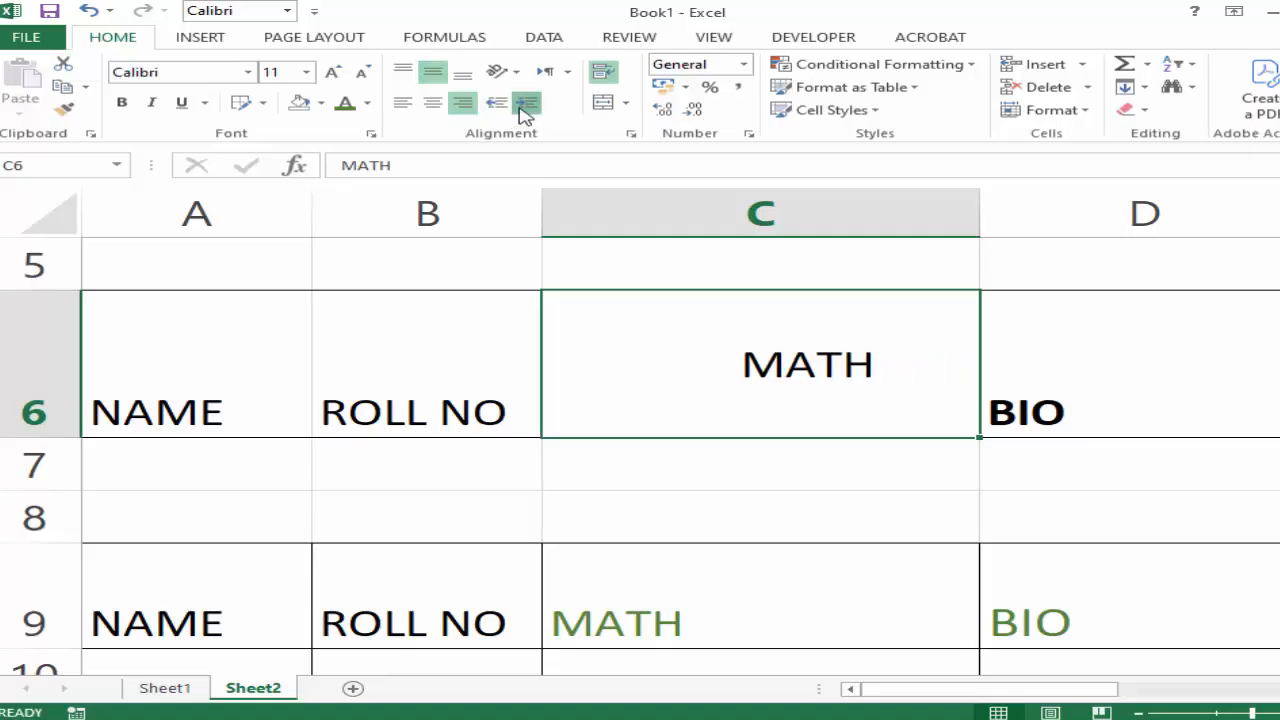
{"action": "left_click", "coordinate": [523, 106]}
{"action": "left_click", "coordinate": [523, 106]}
{"action": "left_click", "coordinate": [523, 106]}
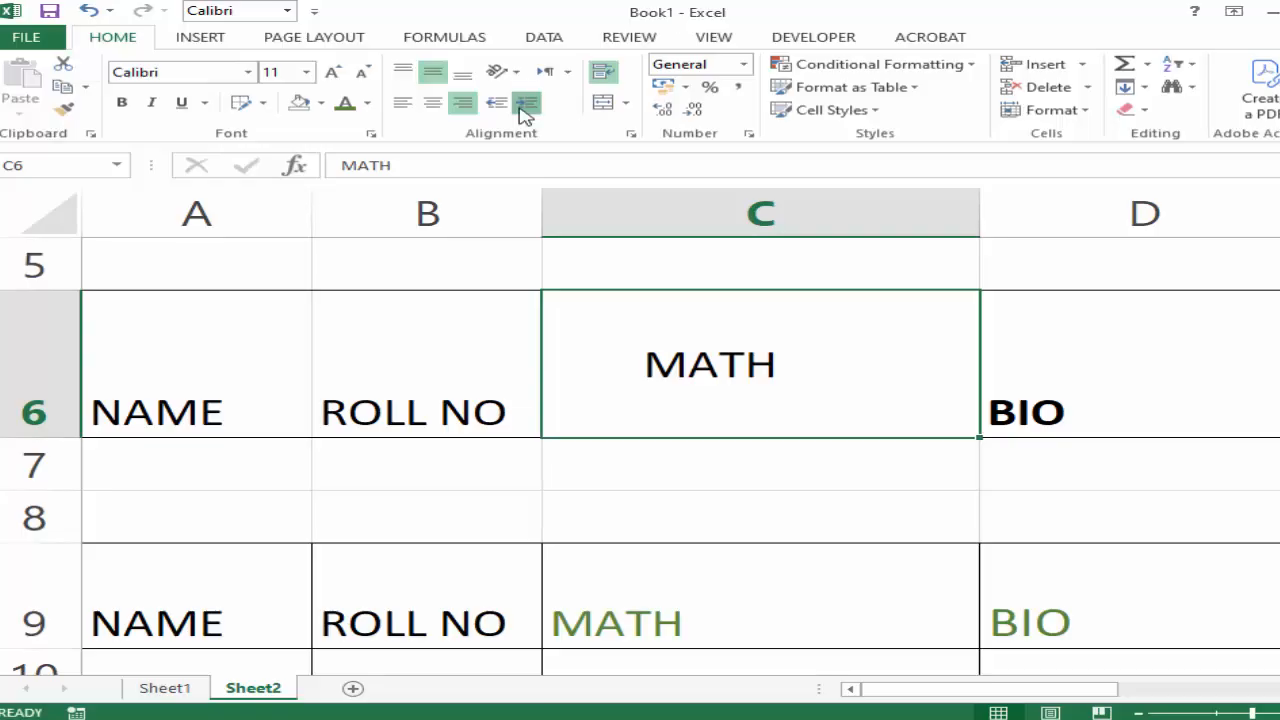
{"action": "left_click", "coordinate": [523, 106]}
{"action": "left_click", "coordinate": [523, 106]}
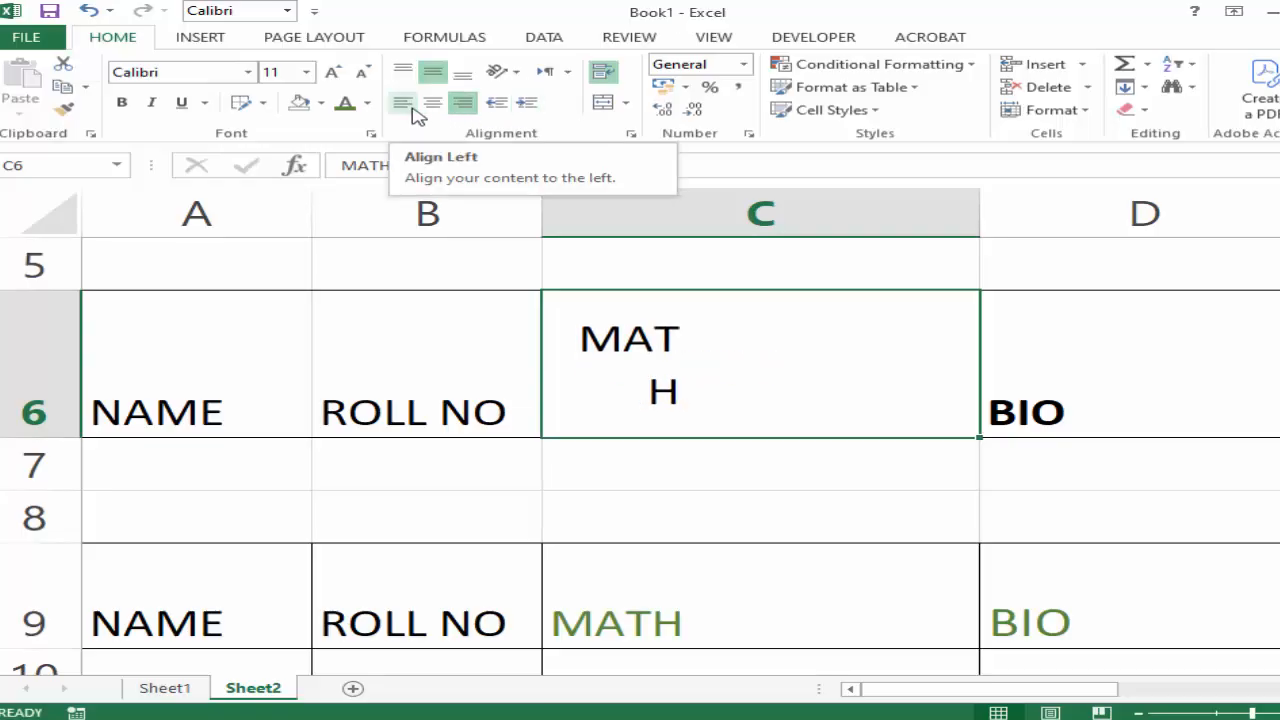
{"action": "left_click", "coordinate": [523, 103]}
{"action": "left_click", "coordinate": [504, 102]}
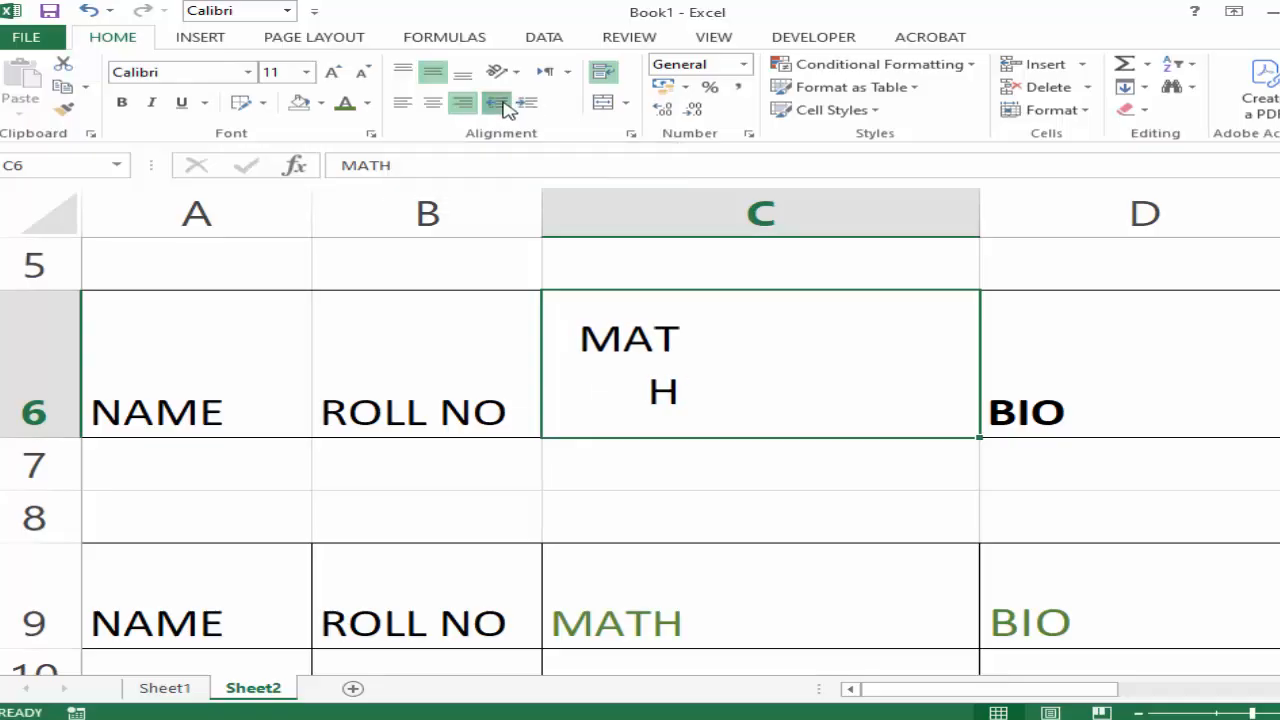
{"action": "left_click", "coordinate": [505, 104]}
Switch the MATH heading in C6 through center and left alignment, finishing with right alignment.
{"action": "left_click", "coordinate": [434, 104]}
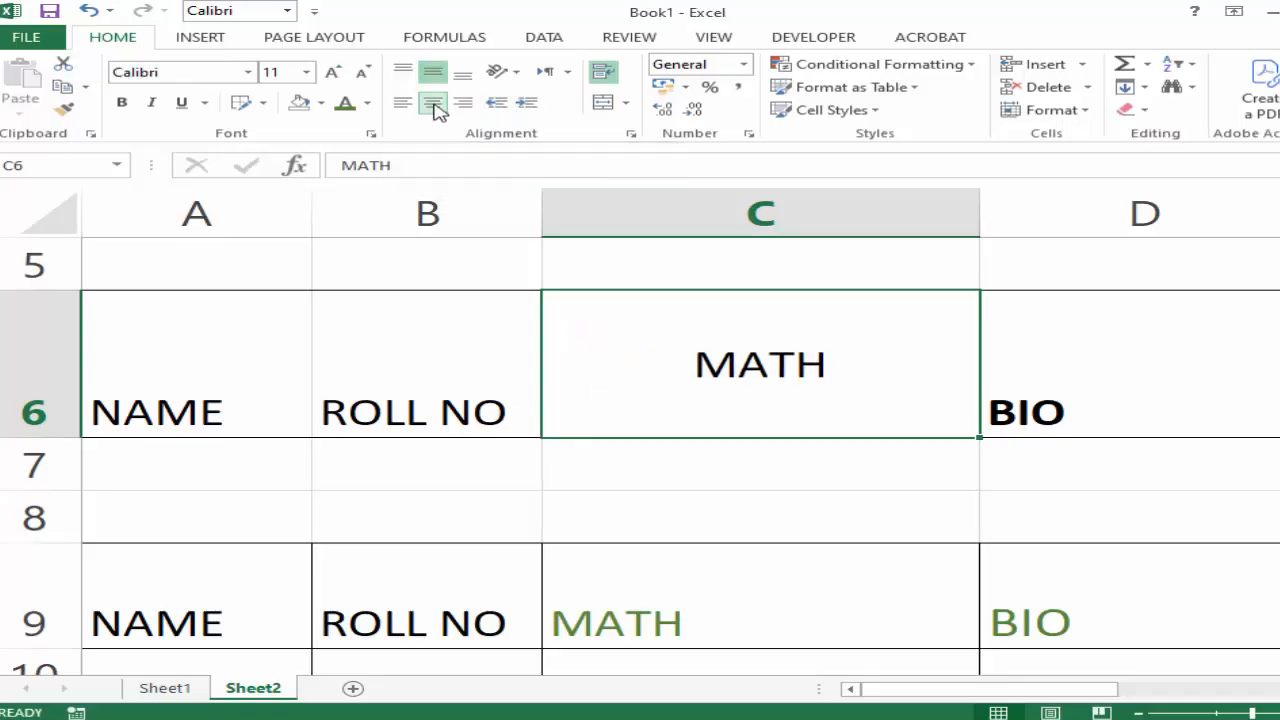
{"action": "left_click", "coordinate": [403, 103]}
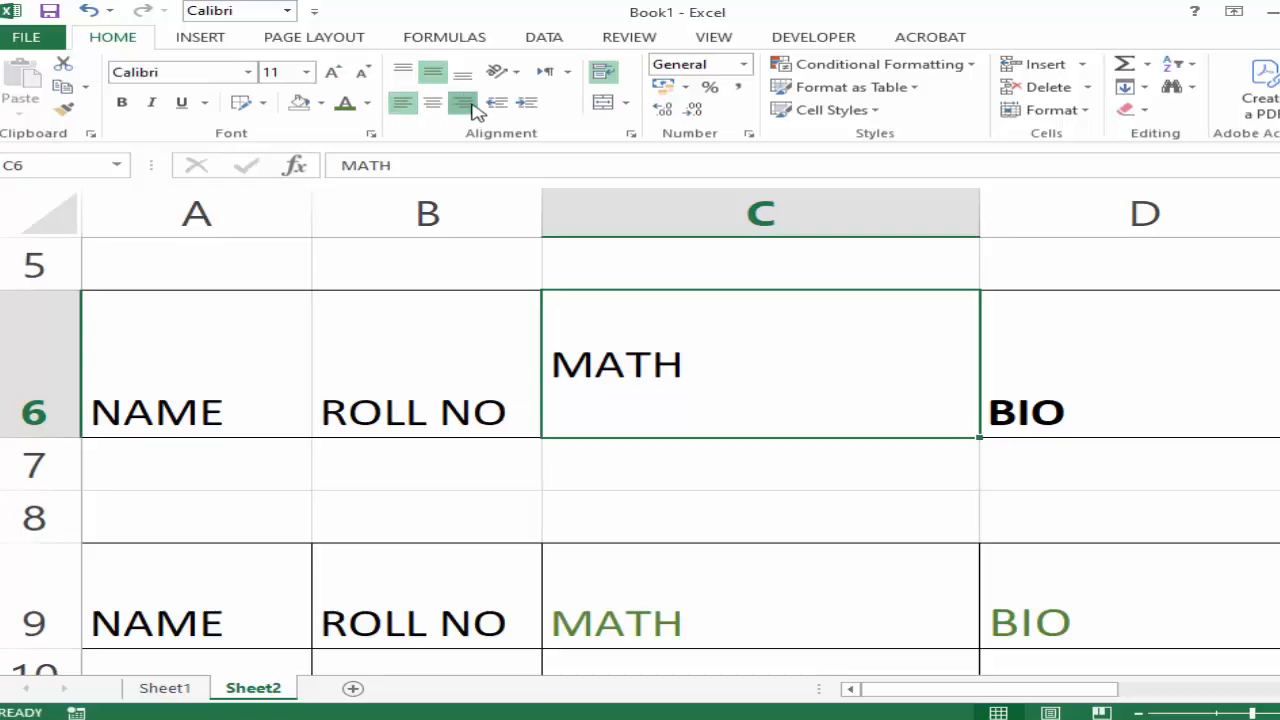
{"action": "left_click", "coordinate": [463, 104]}
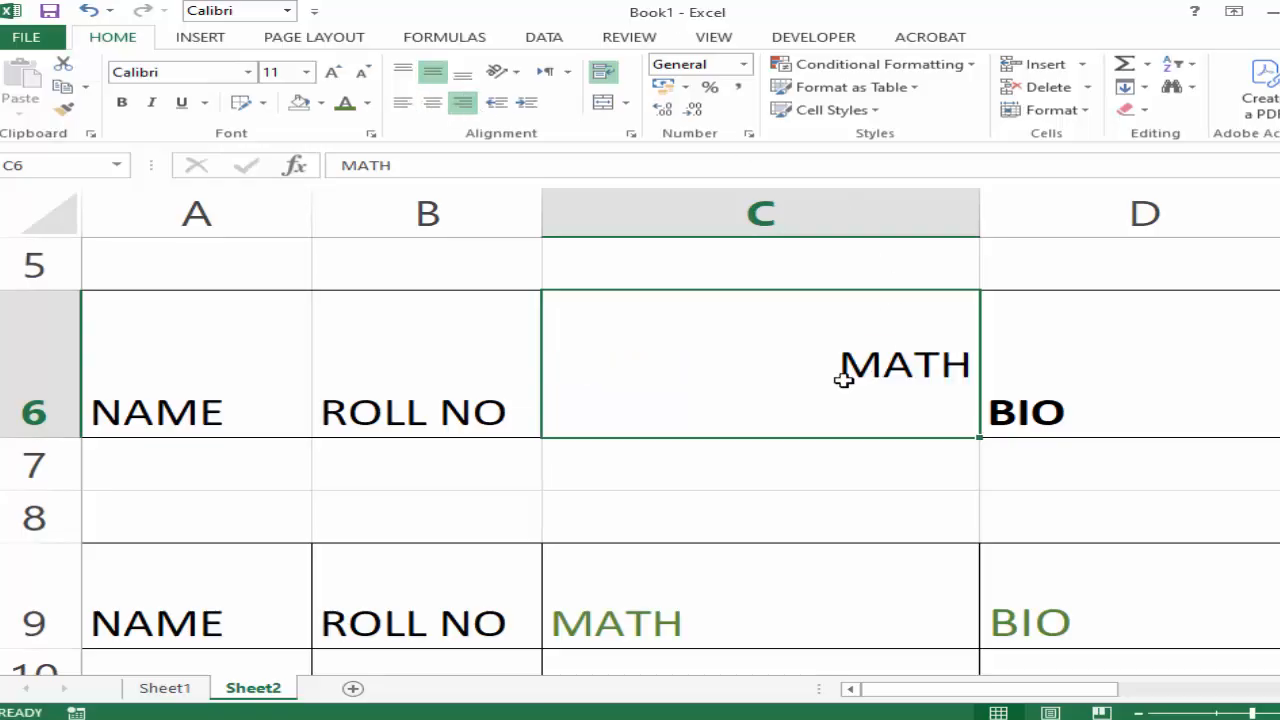
Increase the indent of the MATH heading in C6 several levels away from the cell's right edge.
{"action": "left_click", "coordinate": [537, 109]}
{"action": "left_click", "coordinate": [538, 110]}
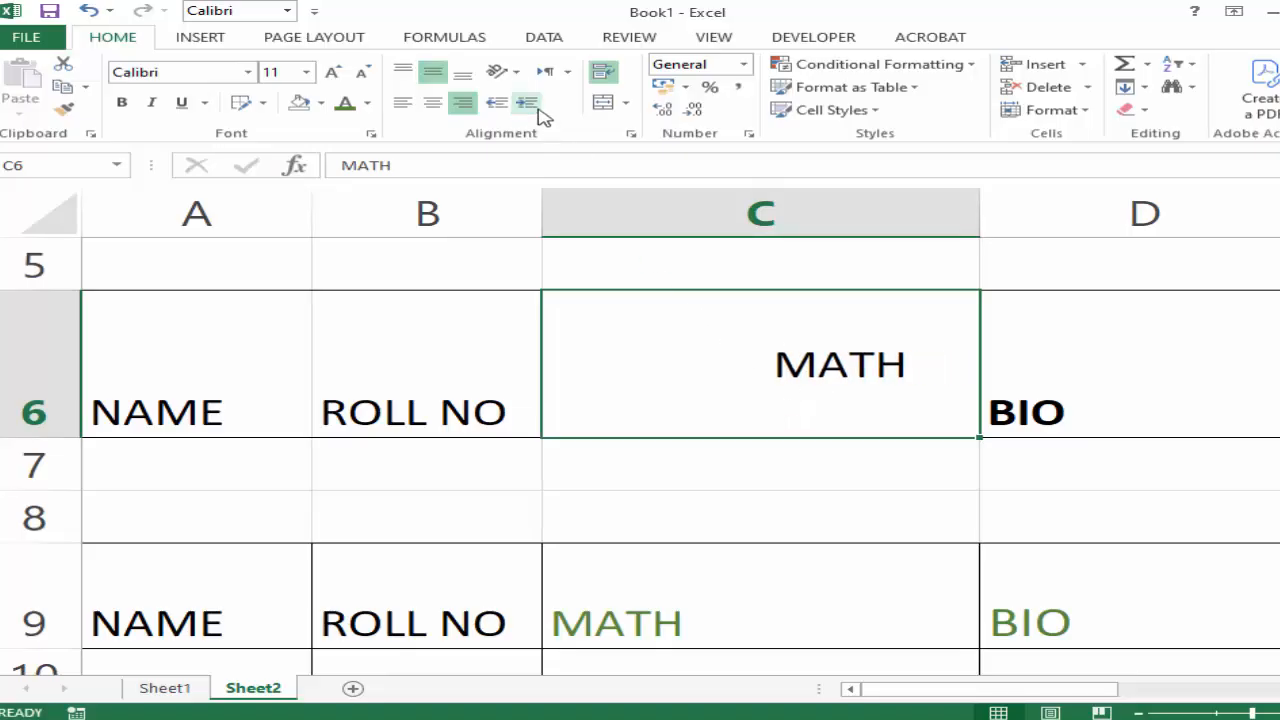
{"action": "left_click", "coordinate": [527, 103]}
{"action": "left_click", "coordinate": [538, 110]}
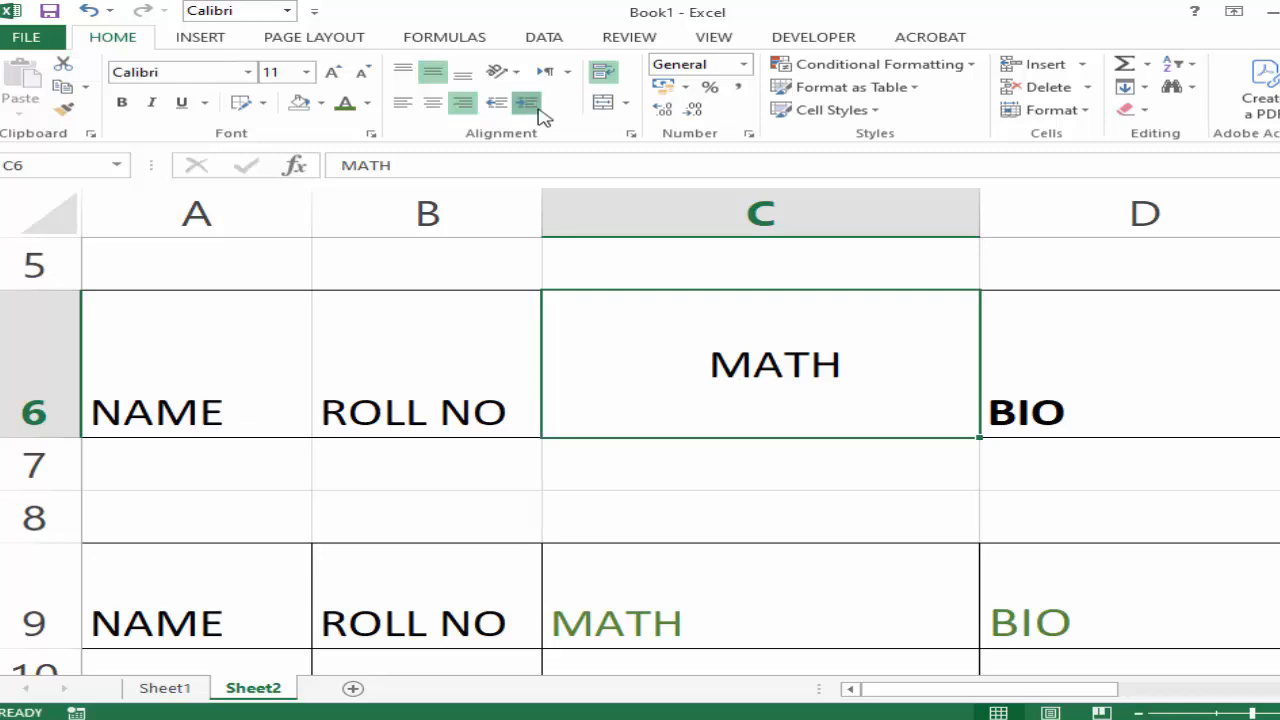
{"action": "left_click", "coordinate": [538, 110]}
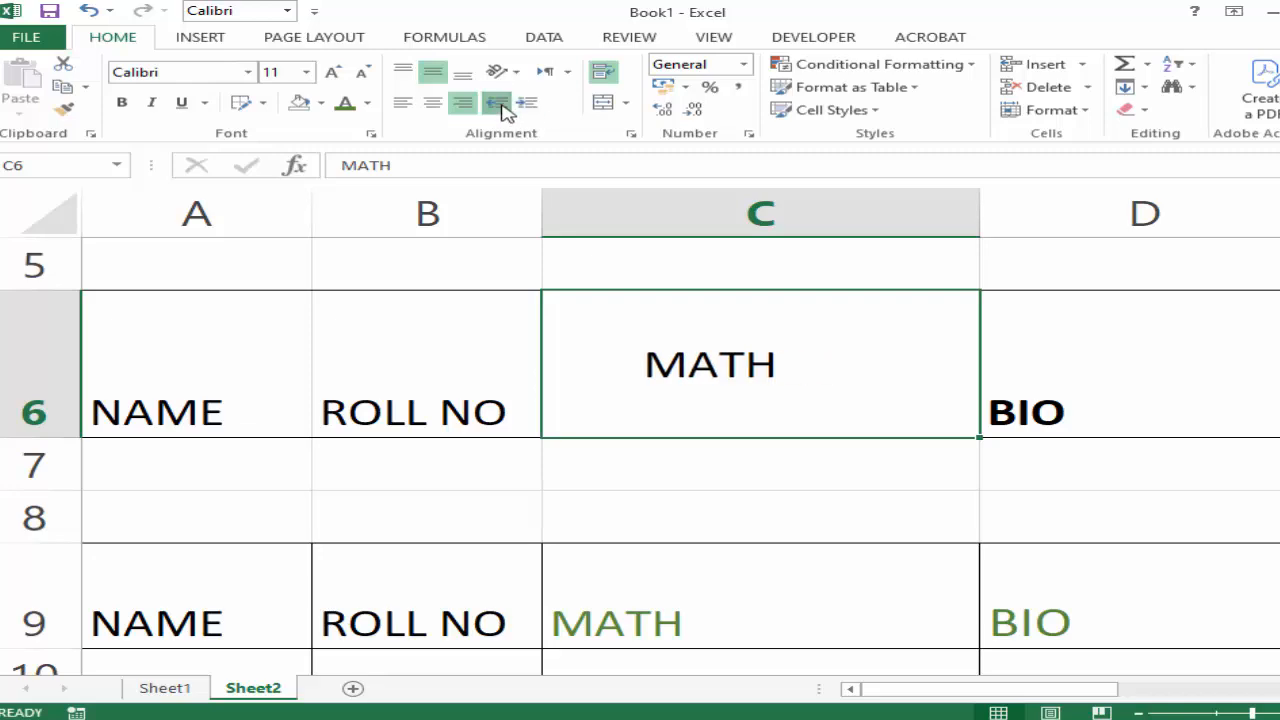
Decrease the indent of the MATH heading in C6 back toward the right edge, and increase it again by three levels.
{"action": "left_click", "coordinate": [503, 110]}
{"action": "left_click", "coordinate": [503, 110]}
{"action": "left_click", "coordinate": [503, 110]}
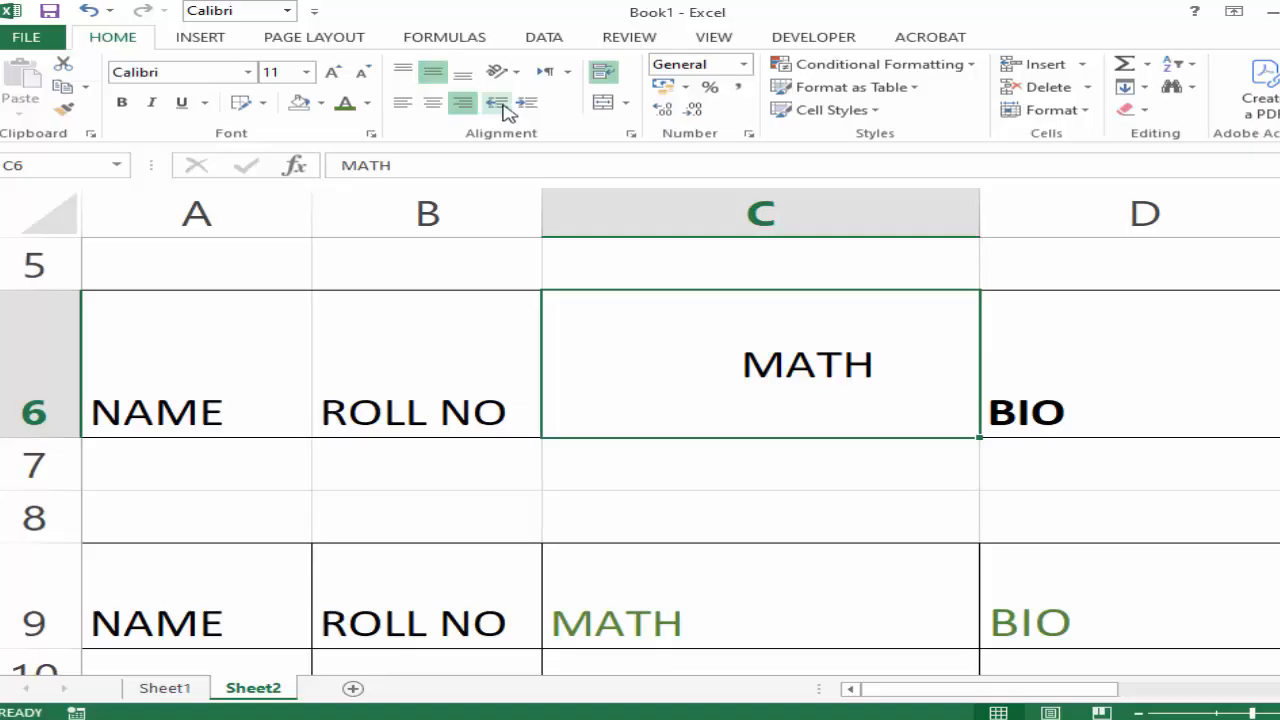
{"action": "left_click", "coordinate": [505, 108]}
{"action": "left_click", "coordinate": [505, 108]}
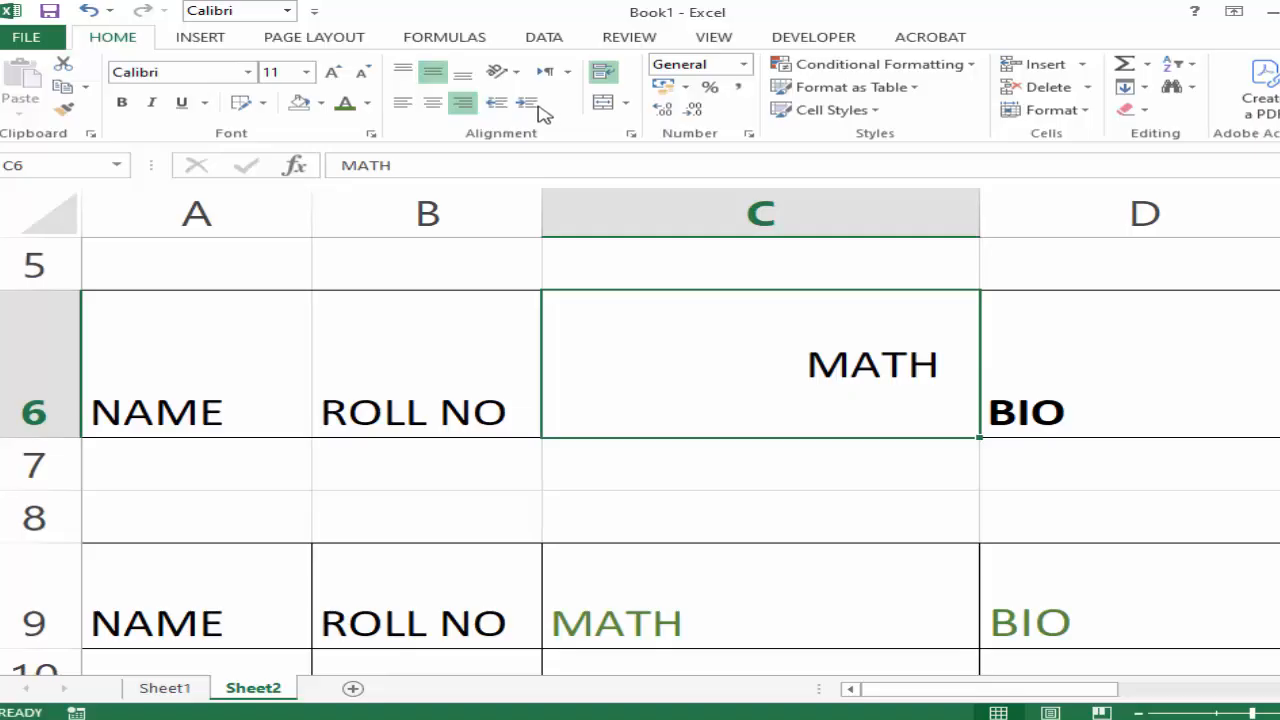
{"action": "left_click", "coordinate": [528, 104]}
{"action": "left_click", "coordinate": [528, 104]}
{"action": "left_click", "coordinate": [528, 104]}
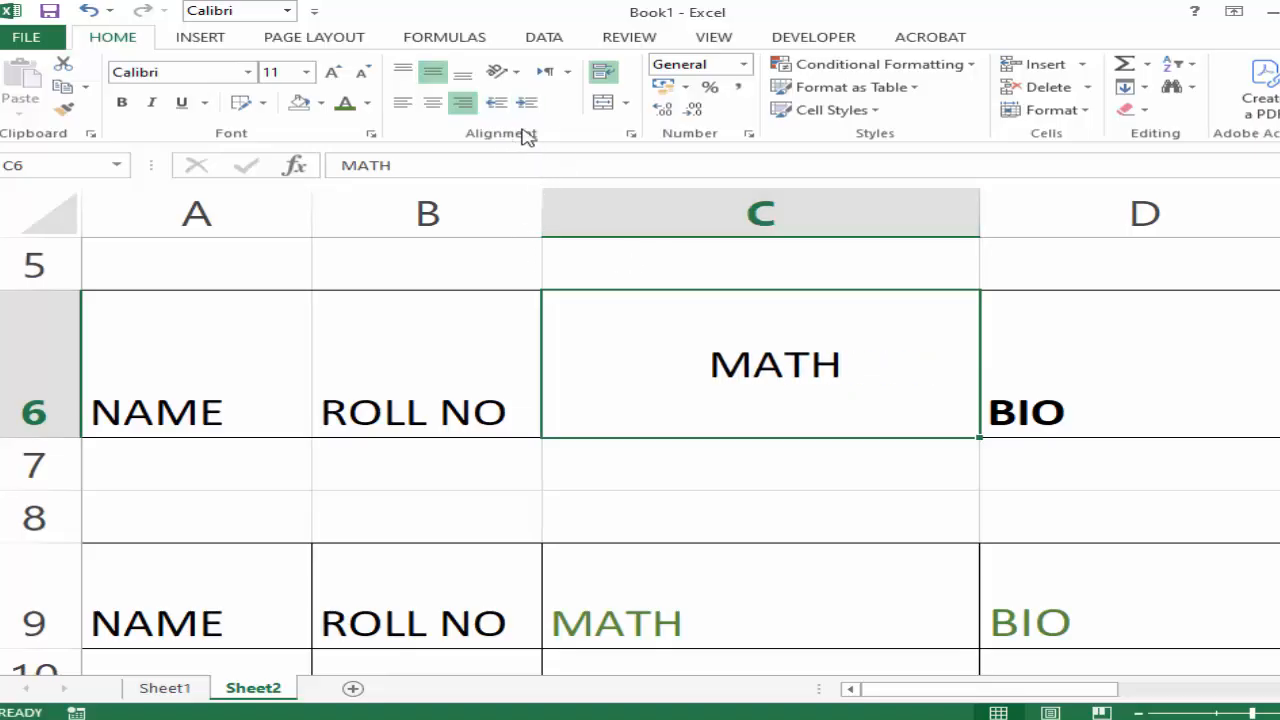
Apply All Borders to the empty range A57:C60 on Sheet2.
{"action": "scroll", "coordinate": [684, 364], "scroll_direction": "down", "scroll_amount": 6}
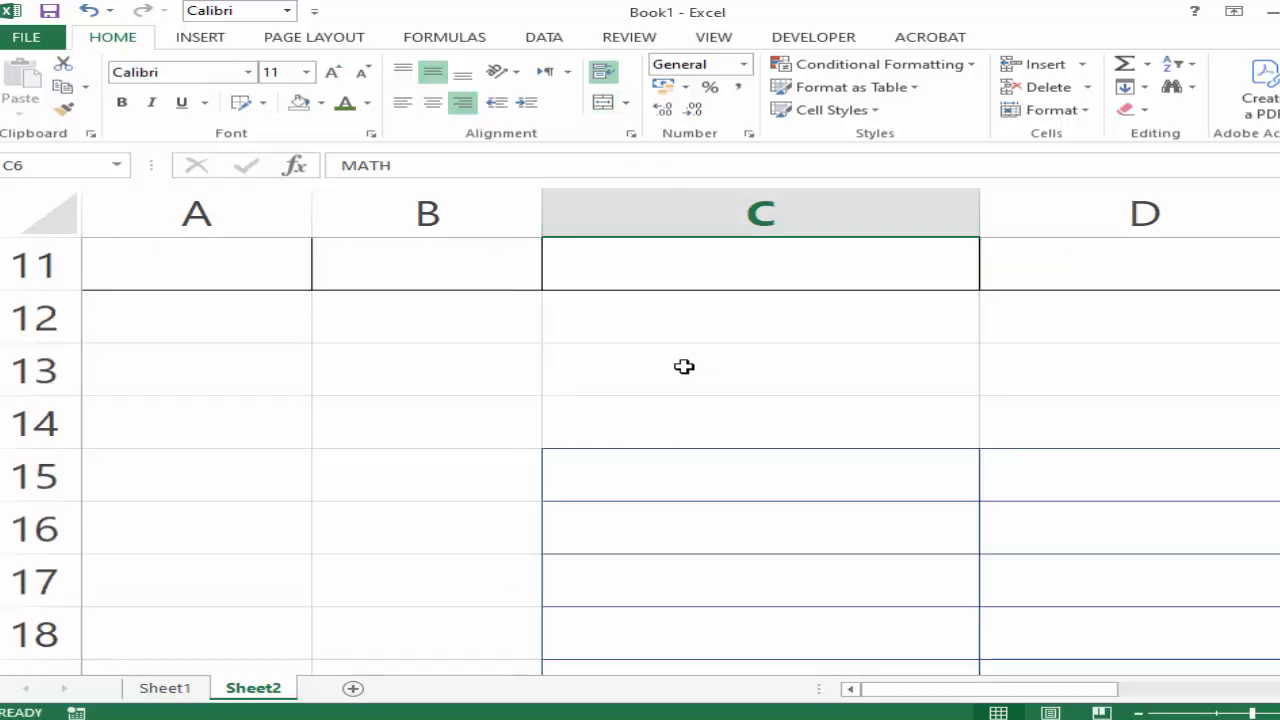
{"action": "scroll", "coordinate": [684, 365], "scroll_direction": "down", "scroll_amount": 9}
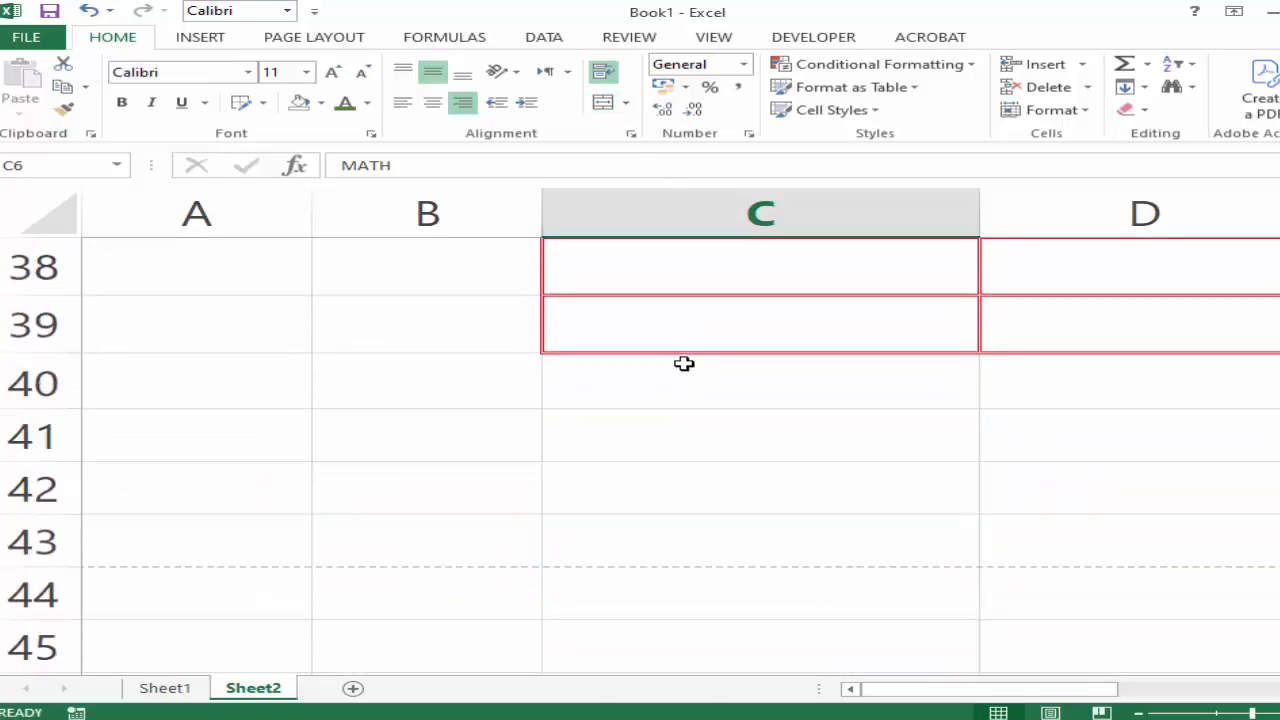
{"action": "scroll", "coordinate": [686, 360], "scroll_direction": "down", "scroll_amount": 2}
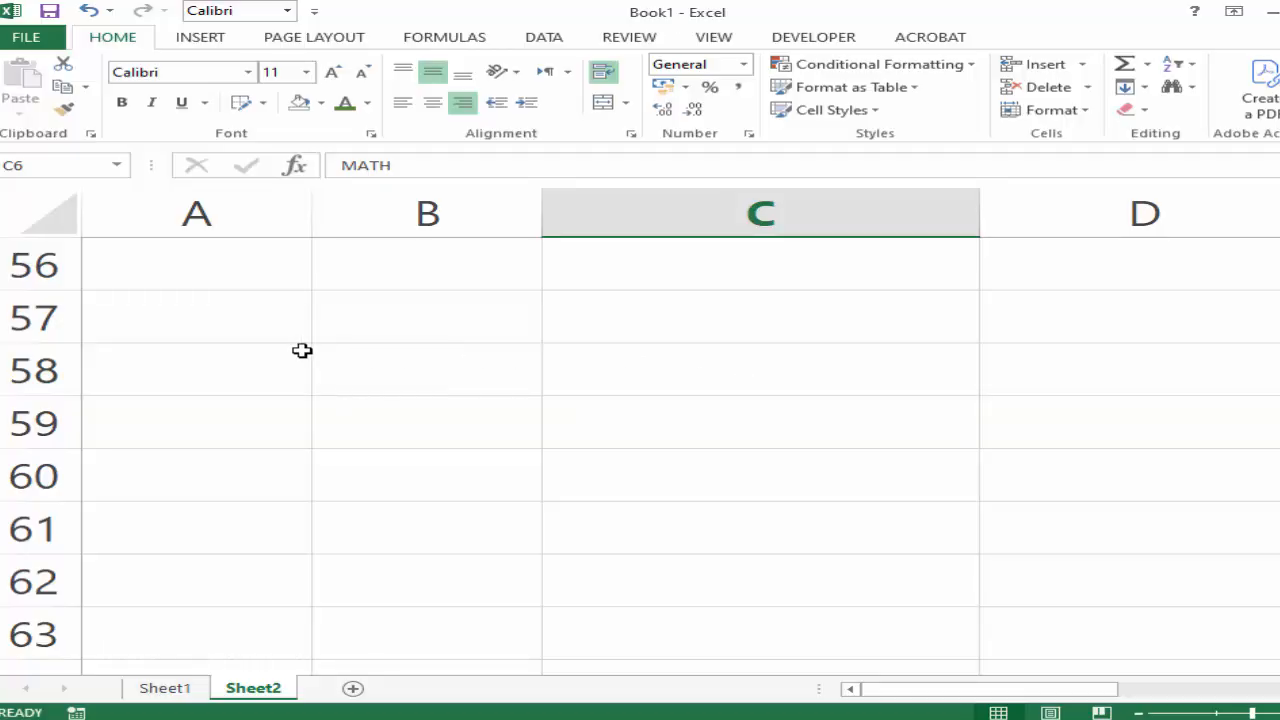
{"action": "left_click_drag", "start_coordinate": [260, 326], "coordinate": [823, 508]}
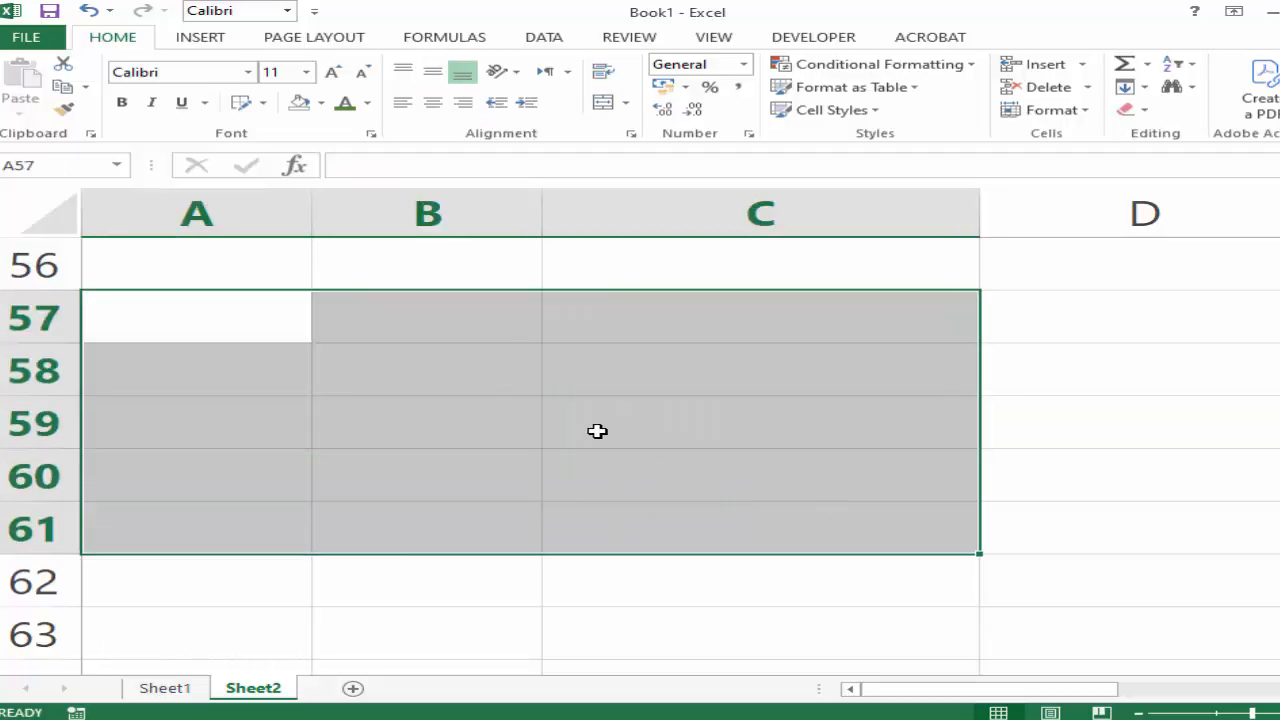
{"action": "left_click", "coordinate": [585, 427]}
{"action": "left_click_drag", "start_coordinate": [266, 309], "coordinate": [860, 497]}
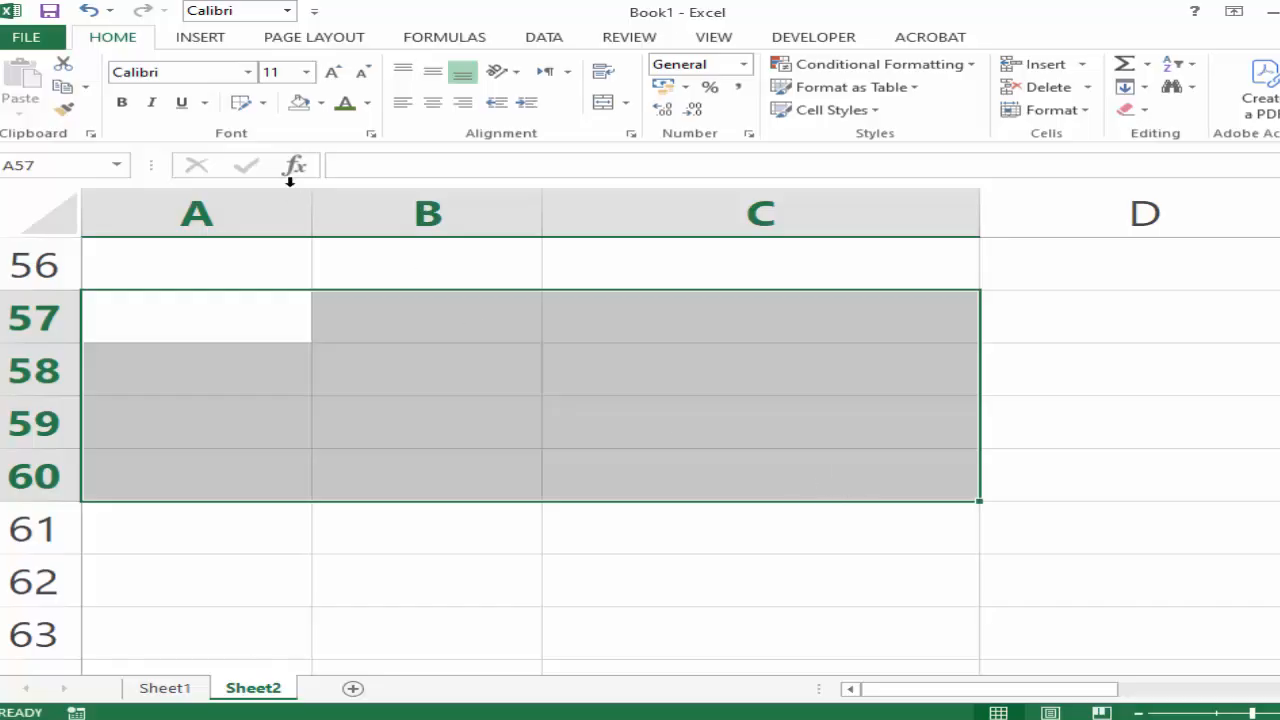
{"action": "left_click", "coordinate": [263, 104]}
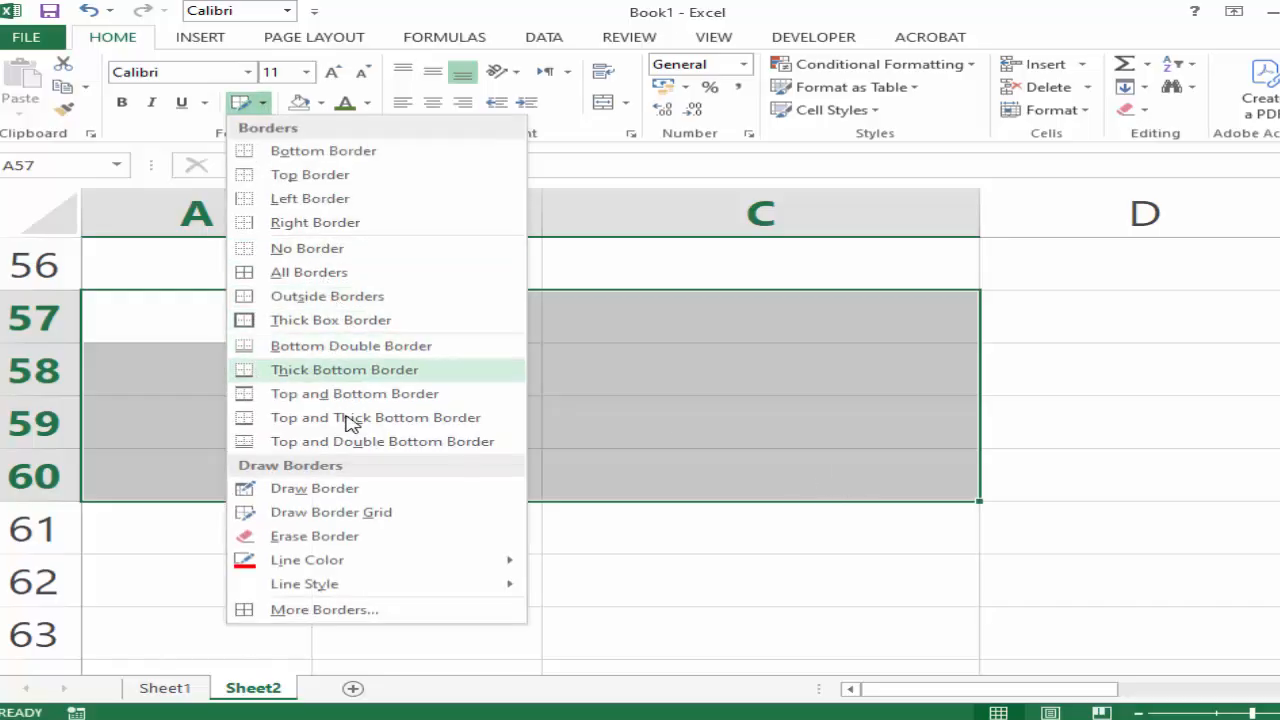
{"action": "left_click", "coordinate": [295, 272]}
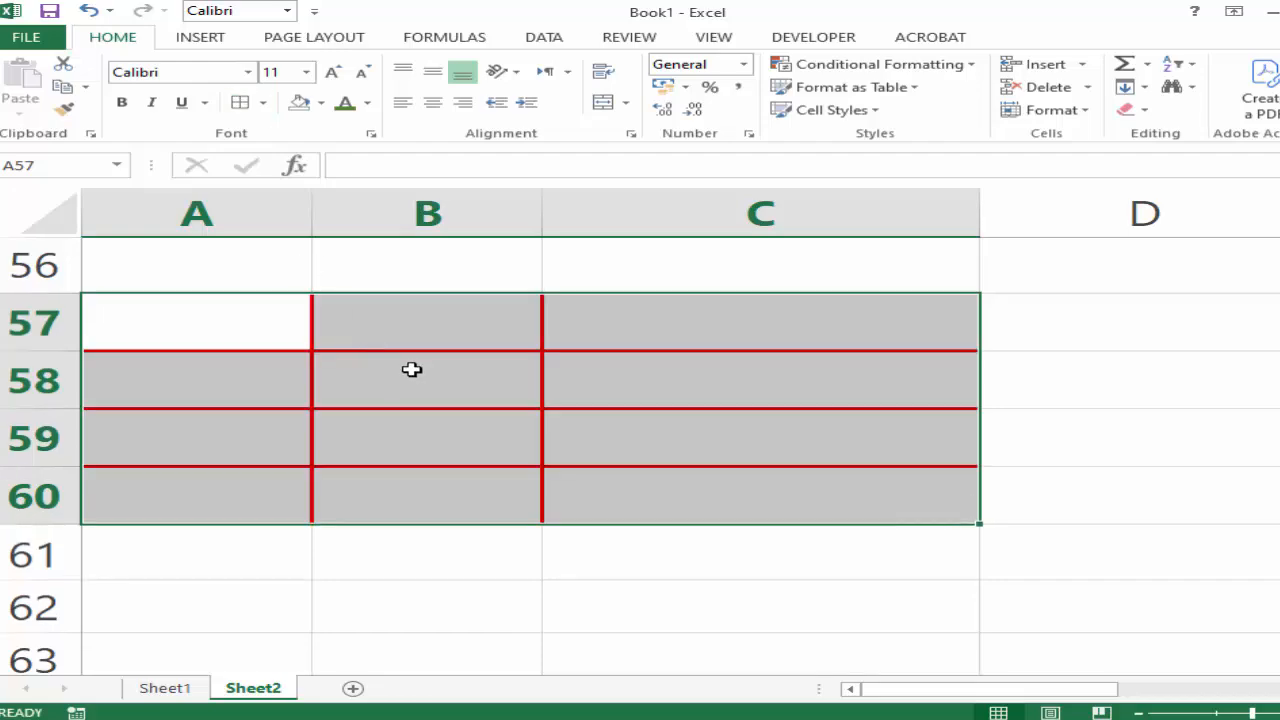
Enter a sample first name in cell B57 of the bordered table.
{"action": "left_click", "coordinate": [257, 326]}
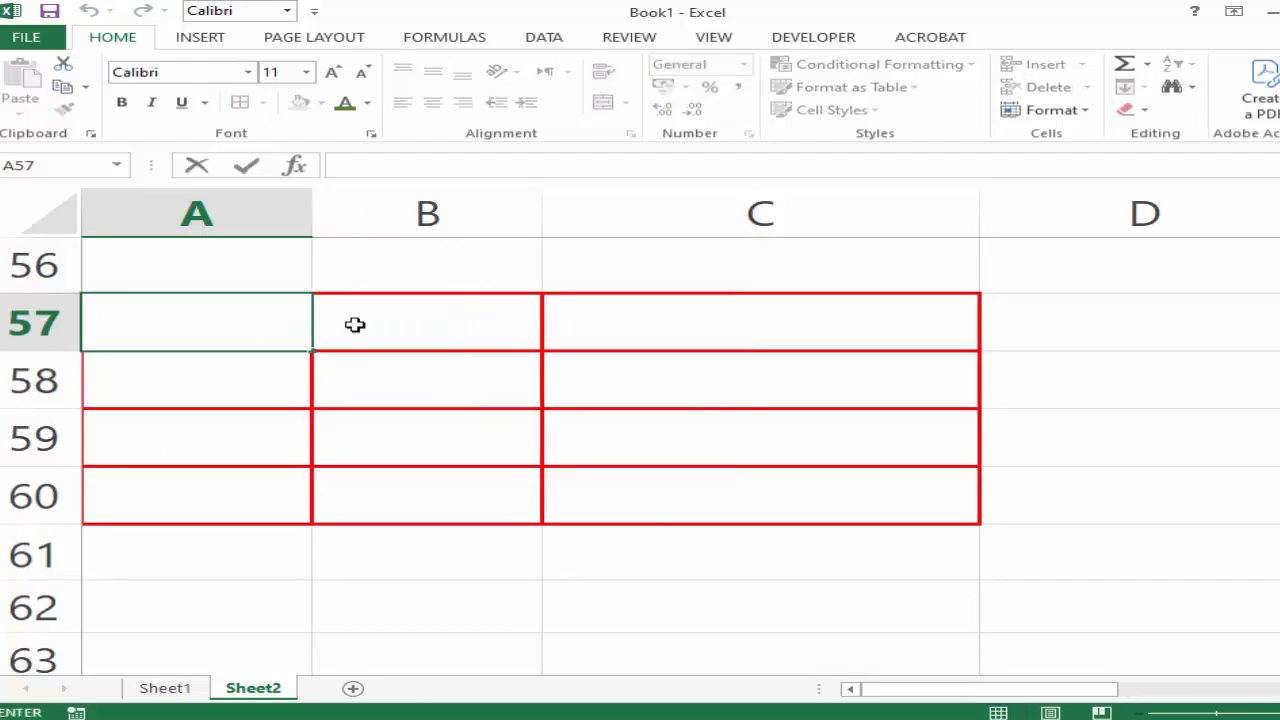
{"action": "double_click", "coordinate": [388, 316]}
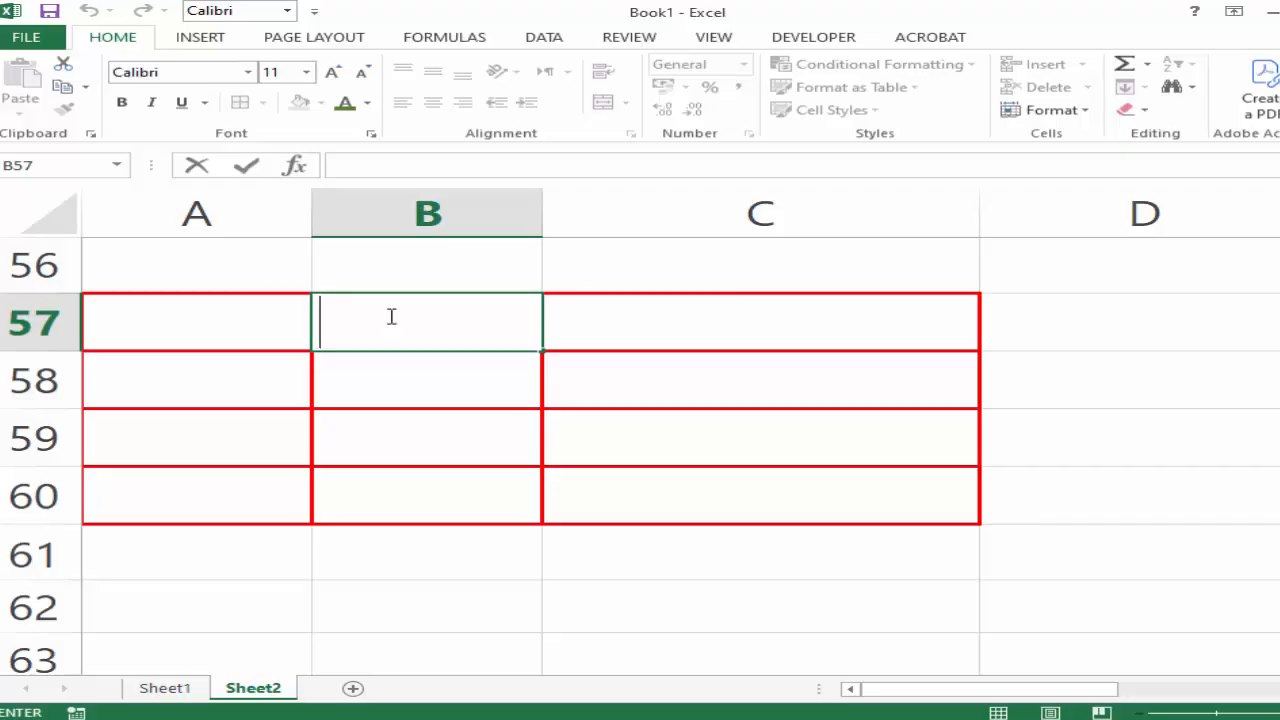
{"action": "type", "text": "WAQAS"}
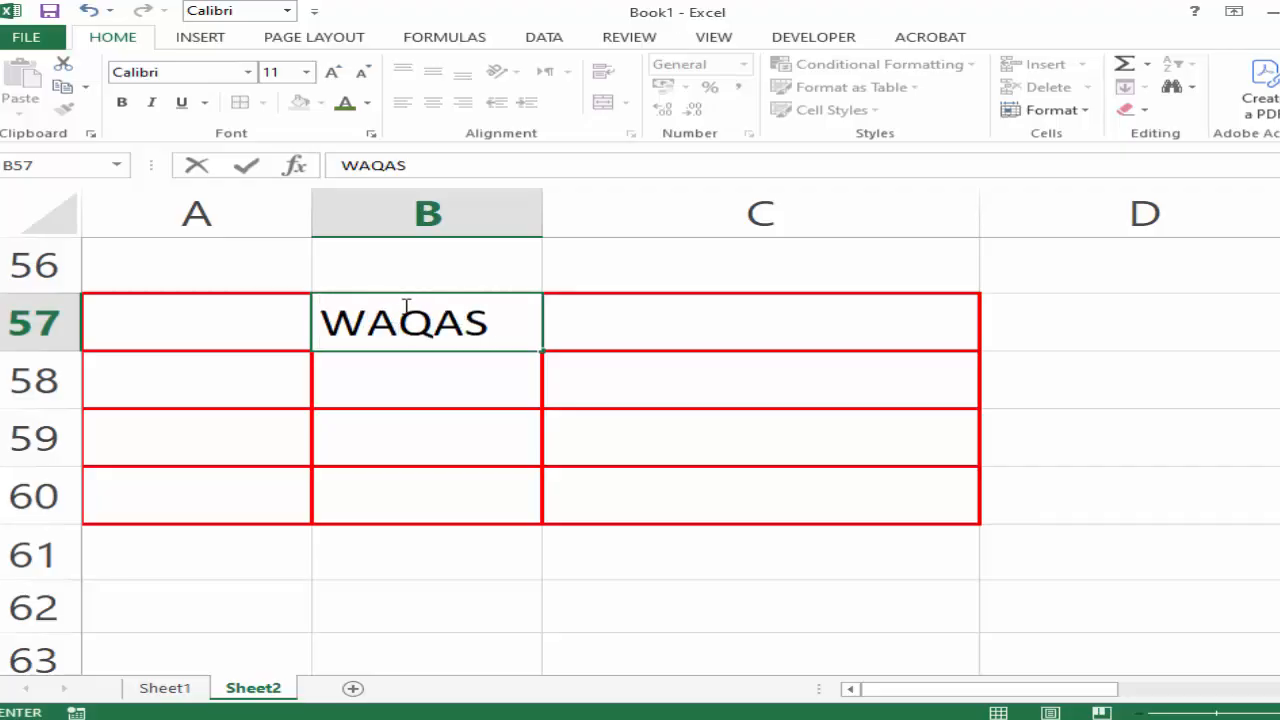
{"action": "left_click", "coordinate": [457, 403]}
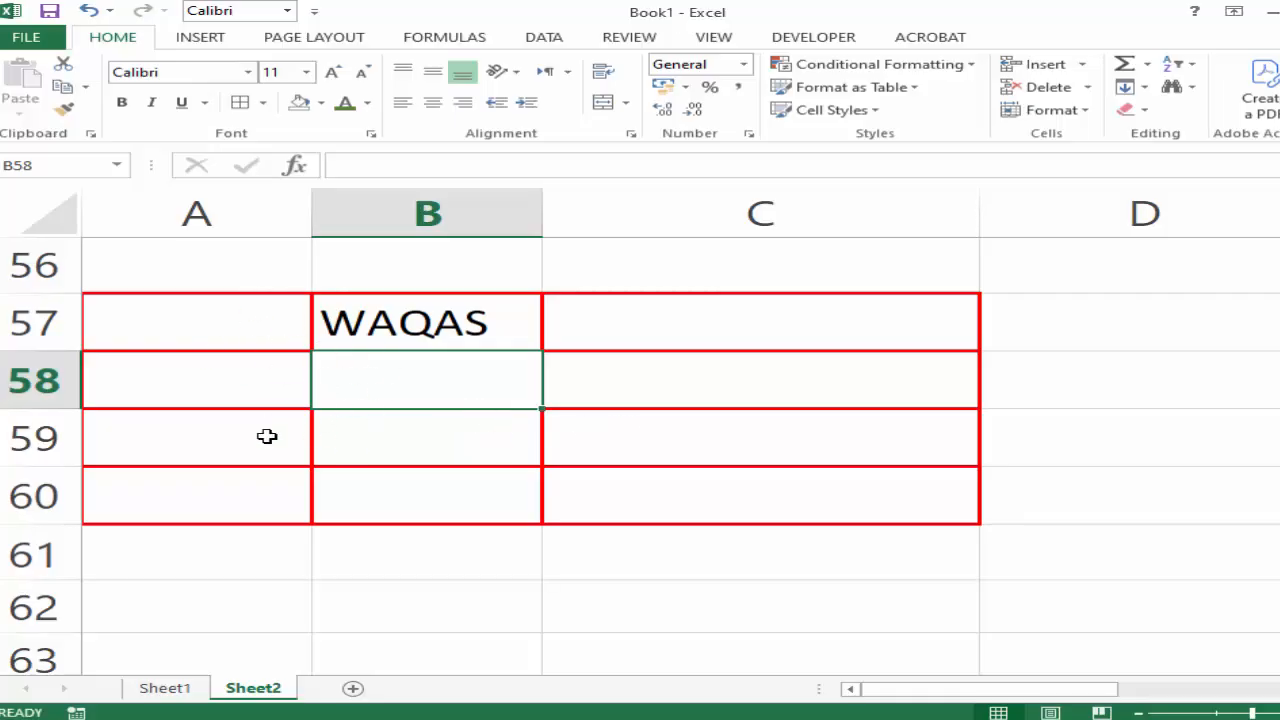
Try Merge & Center on the range A57:C60, and undo the merge.
{"action": "left_click", "coordinate": [195, 323]}
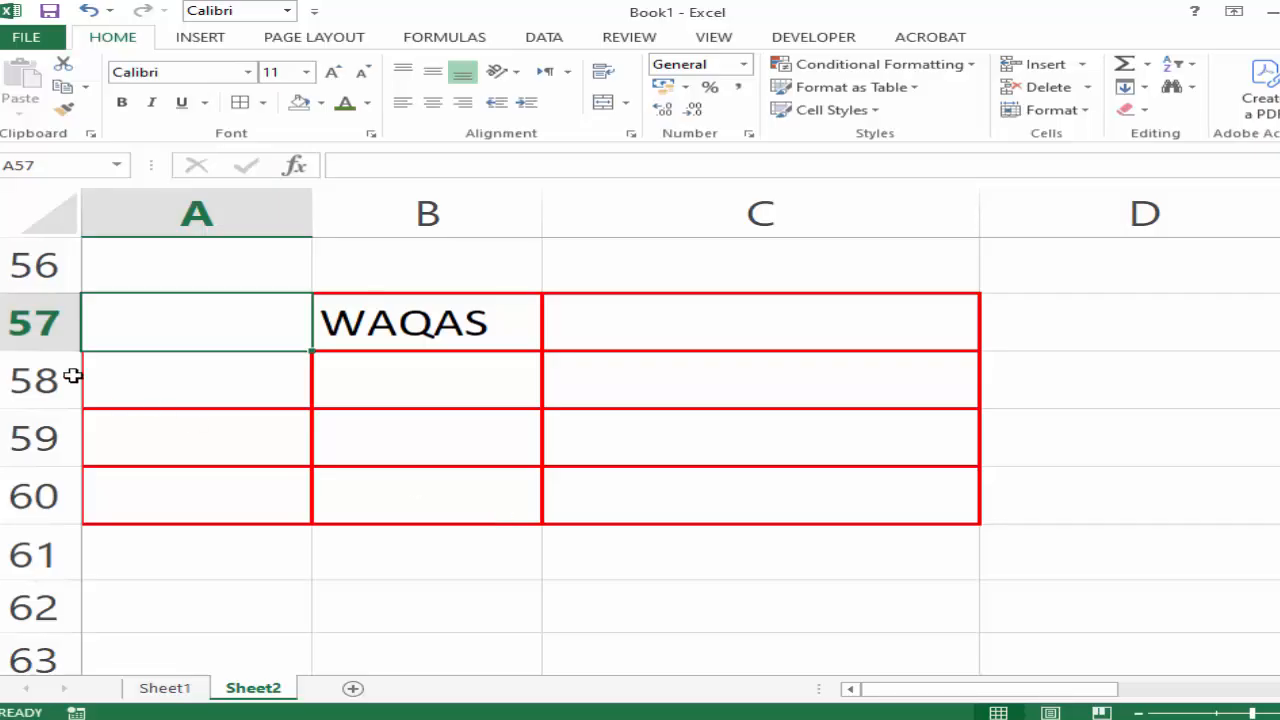
{"action": "left_click_drag", "start_coordinate": [260, 349], "coordinate": [735, 507]}
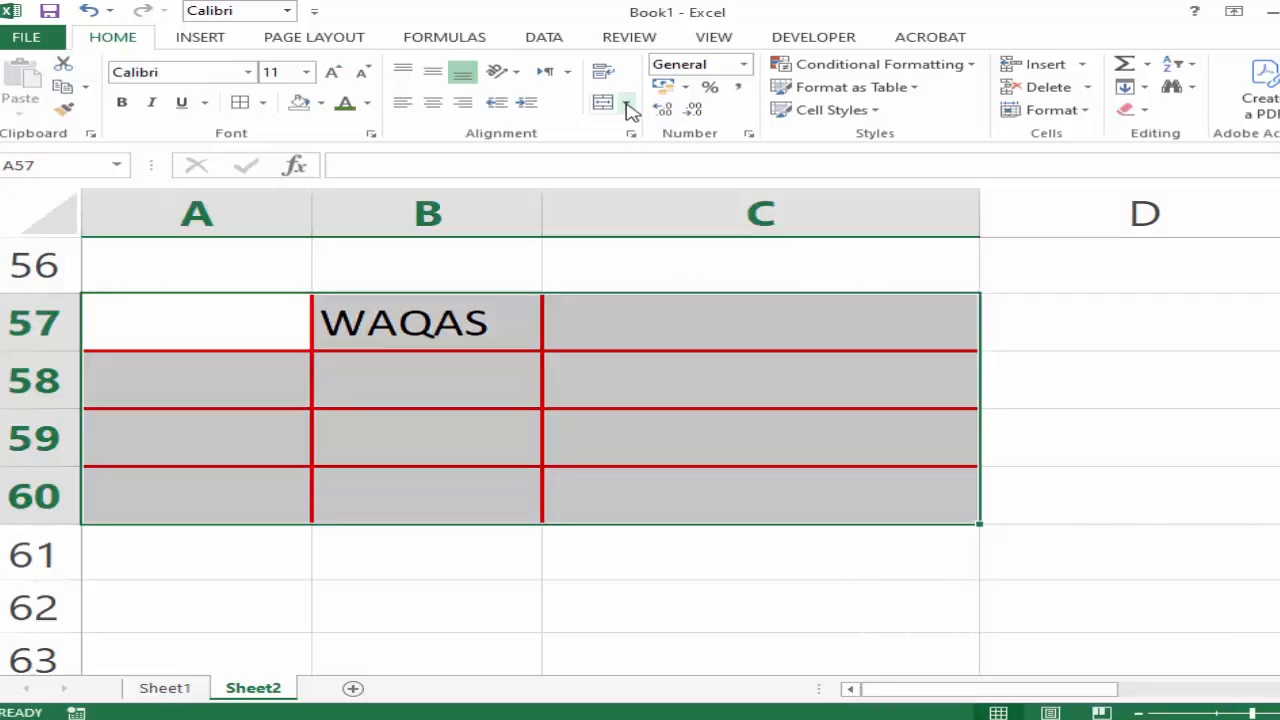
{"action": "left_click", "coordinate": [627, 103]}
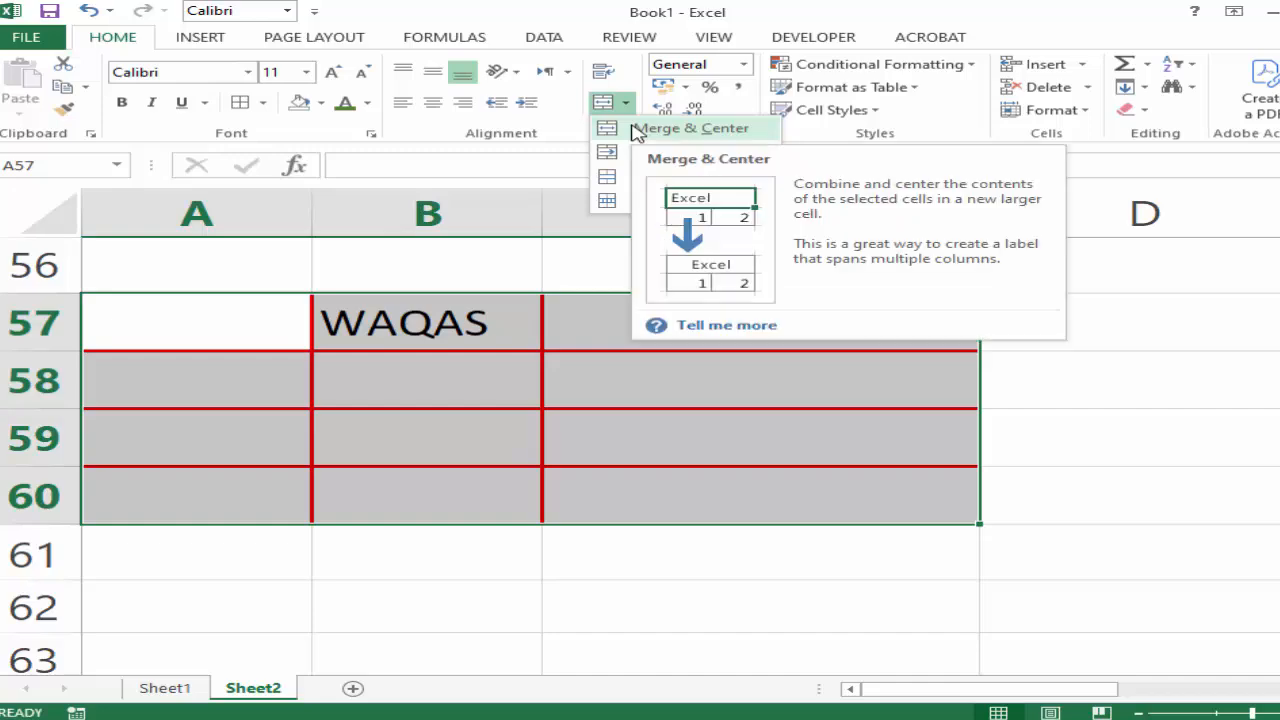
{"action": "left_click", "coordinate": [690, 128]}
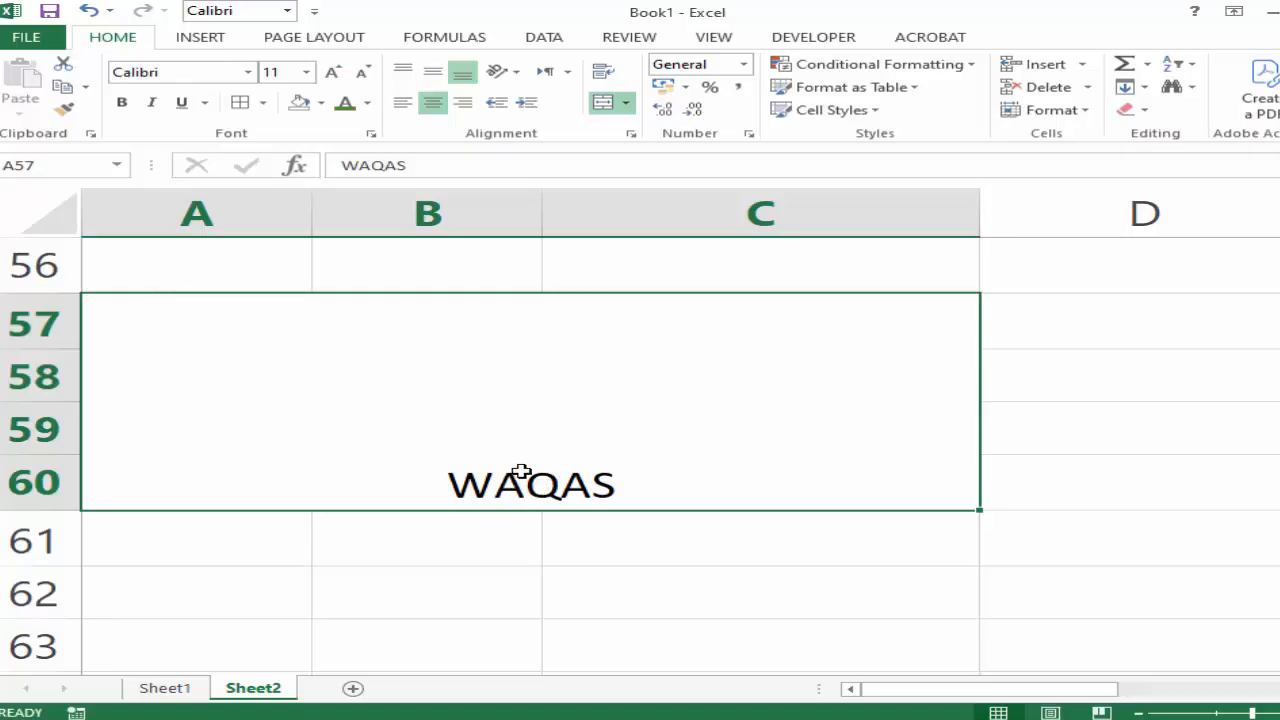
{"action": "left_click", "coordinate": [626, 103]}
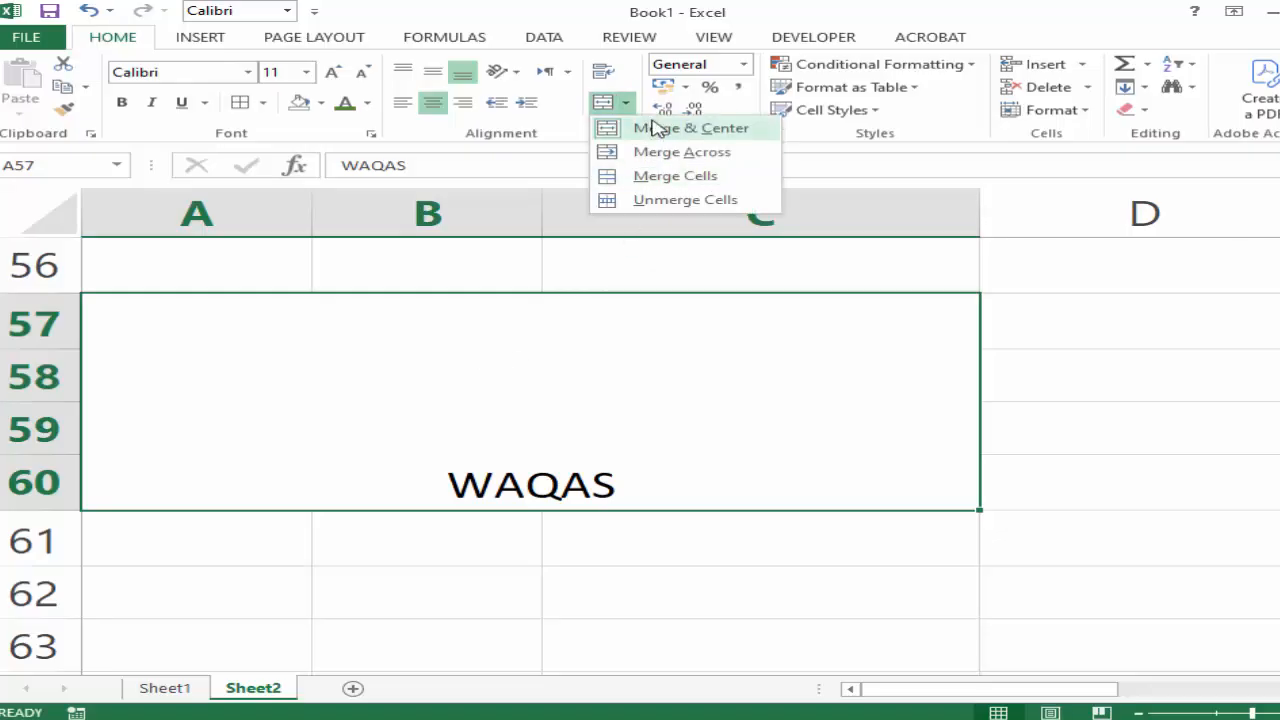
{"action": "left_click", "coordinate": [815, 481]}
{"action": "key", "text": "ctrl+z"}
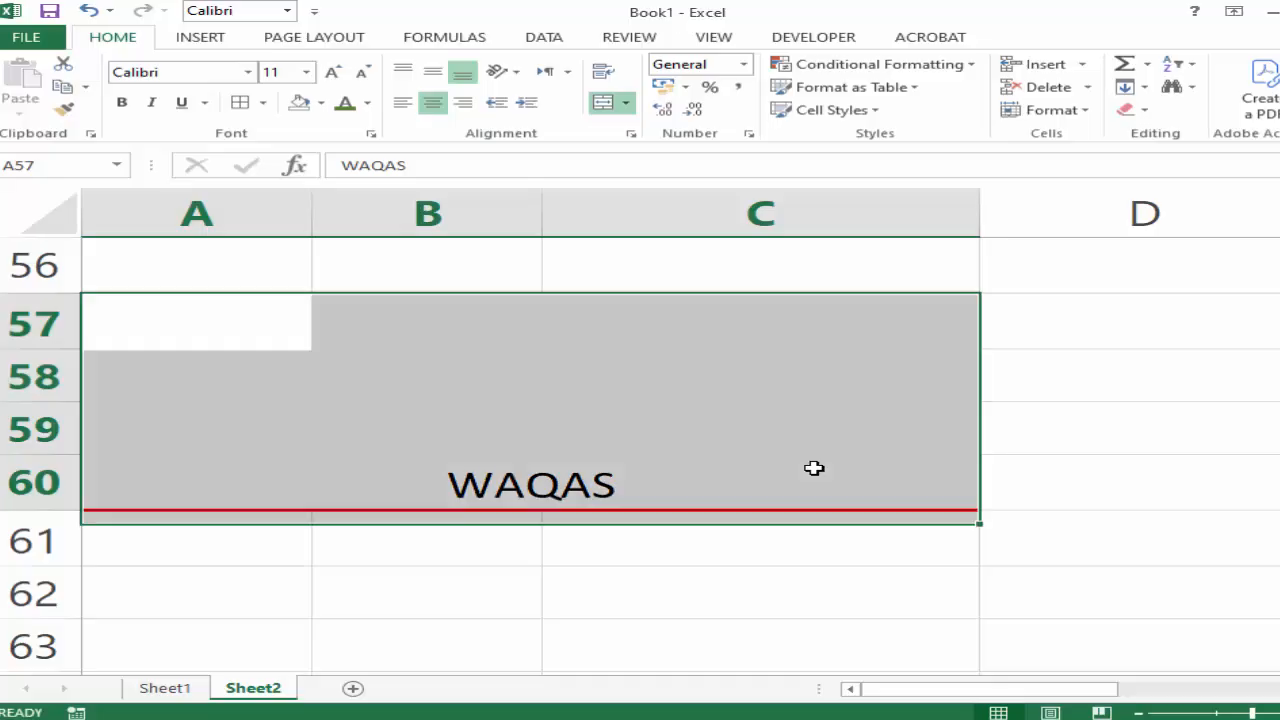
Merge the range A57:C60 row by row with Merge Across.
{"action": "left_click", "coordinate": [737, 400]}
{"action": "left_click", "coordinate": [160, 315]}
{"action": "left_click_drag", "start_coordinate": [160, 315], "coordinate": [700, 490]}
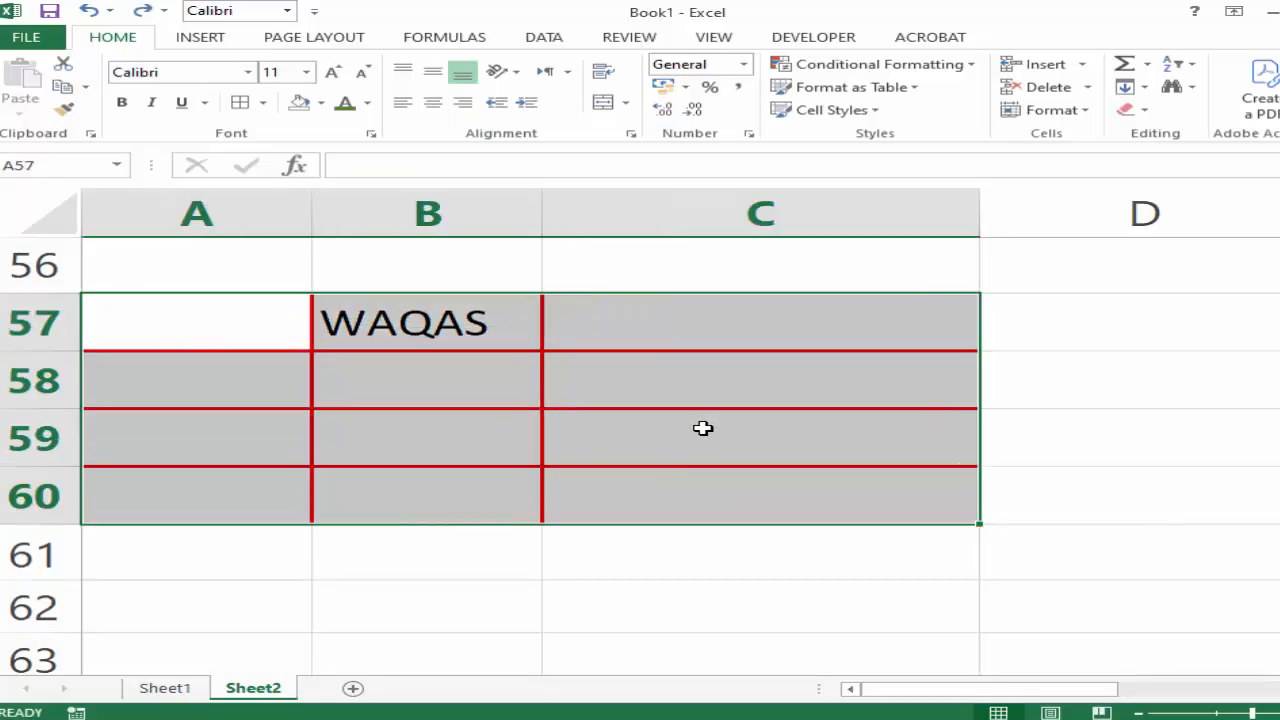
{"action": "left_click", "coordinate": [625, 103]}
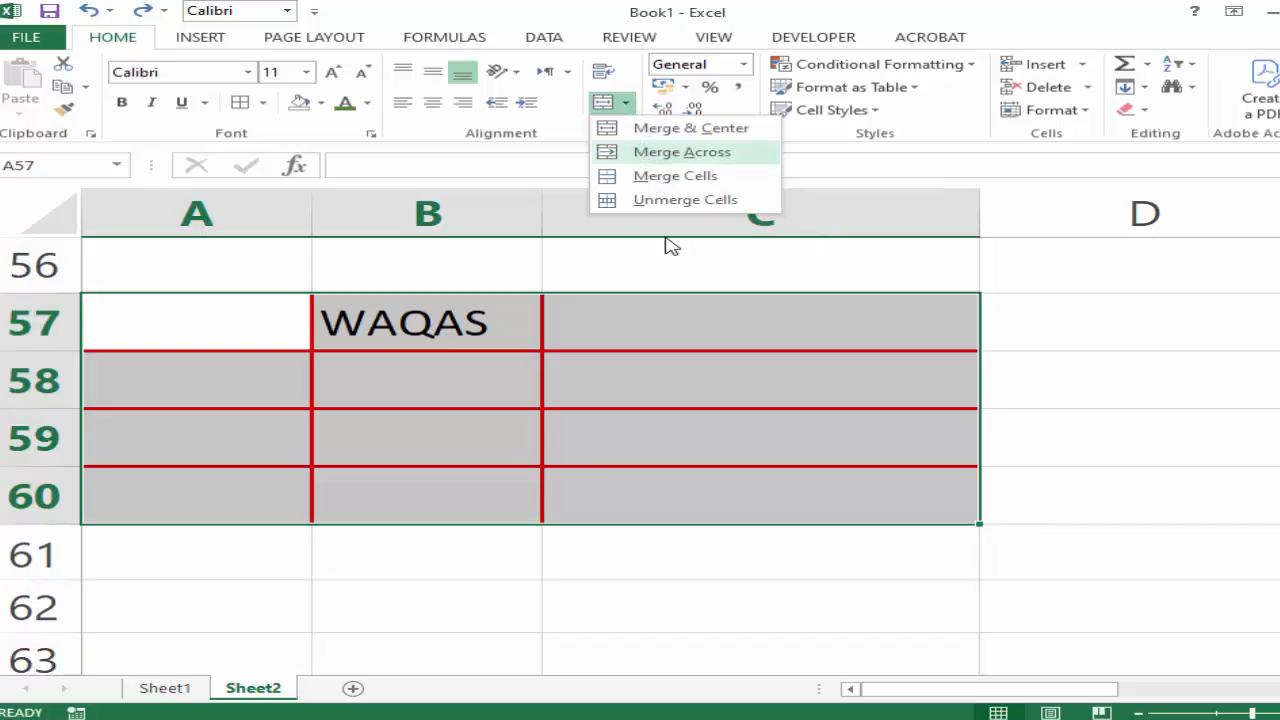
{"action": "left_click", "coordinate": [222, 321]}
{"action": "left_click_drag", "start_coordinate": [189, 320], "coordinate": [688, 326]}
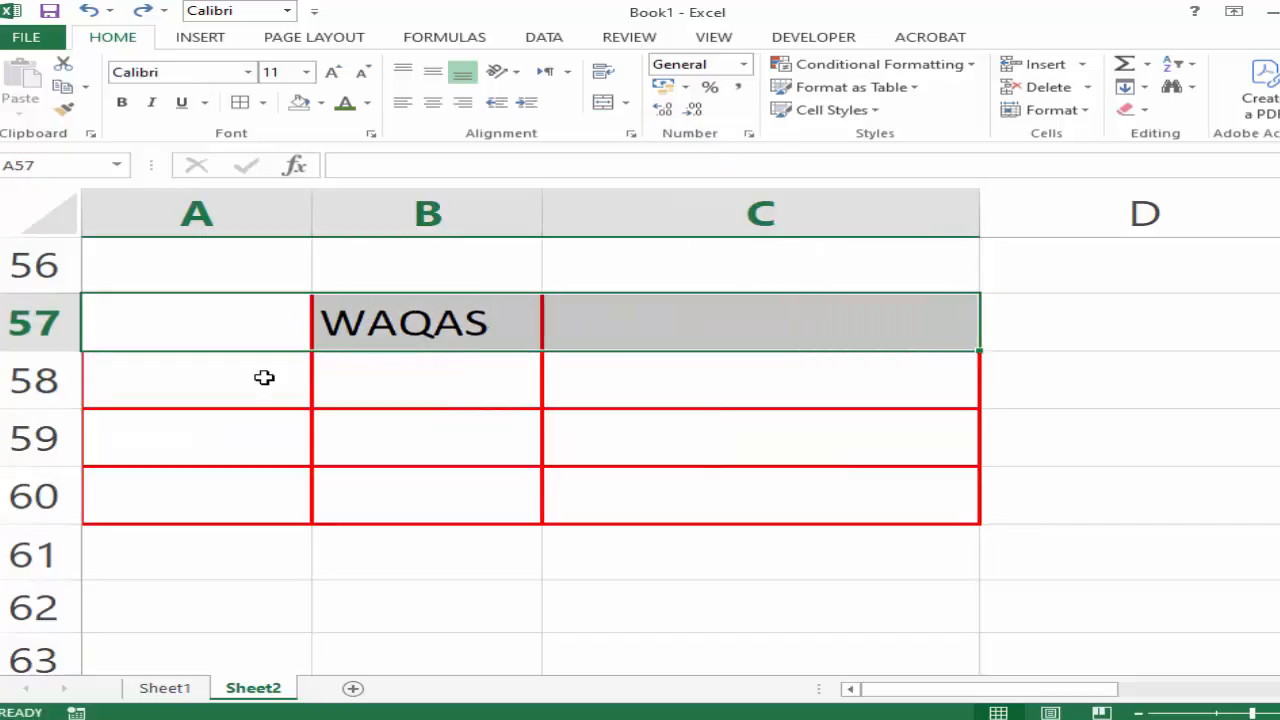
{"action": "left_click_drag", "start_coordinate": [264, 377], "coordinate": [591, 406]}
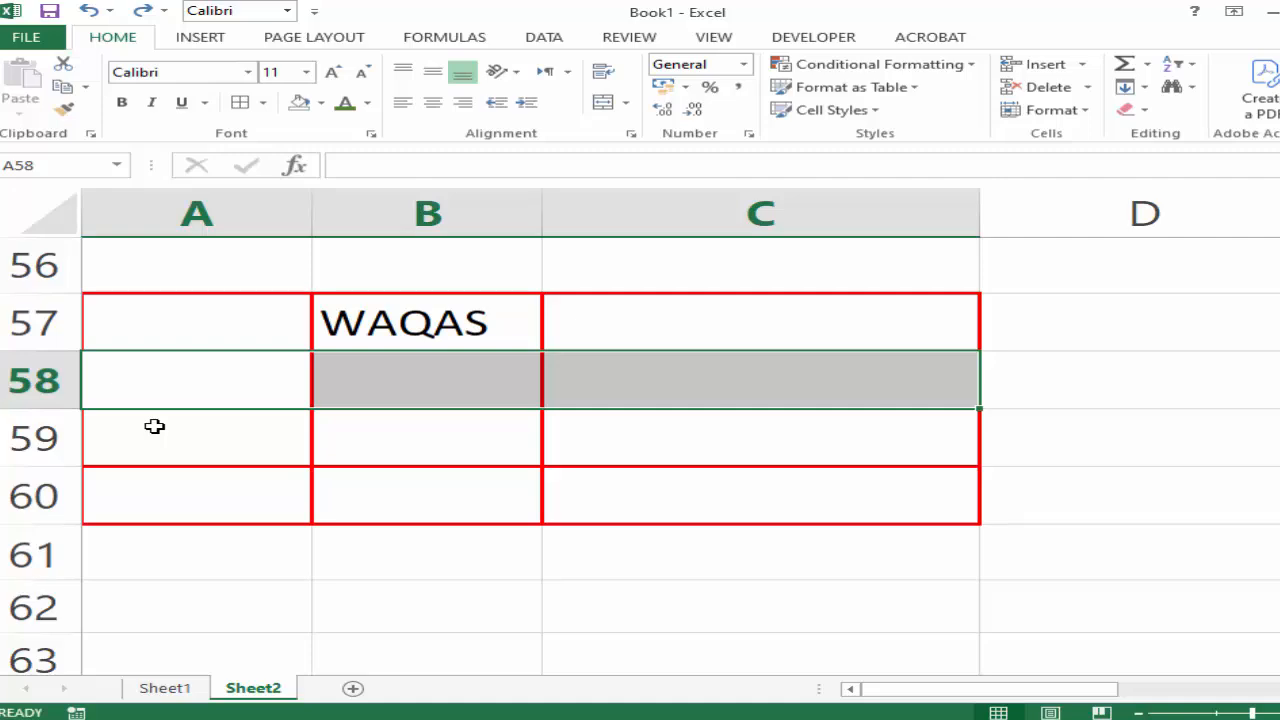
{"action": "left_click", "coordinate": [197, 475]}
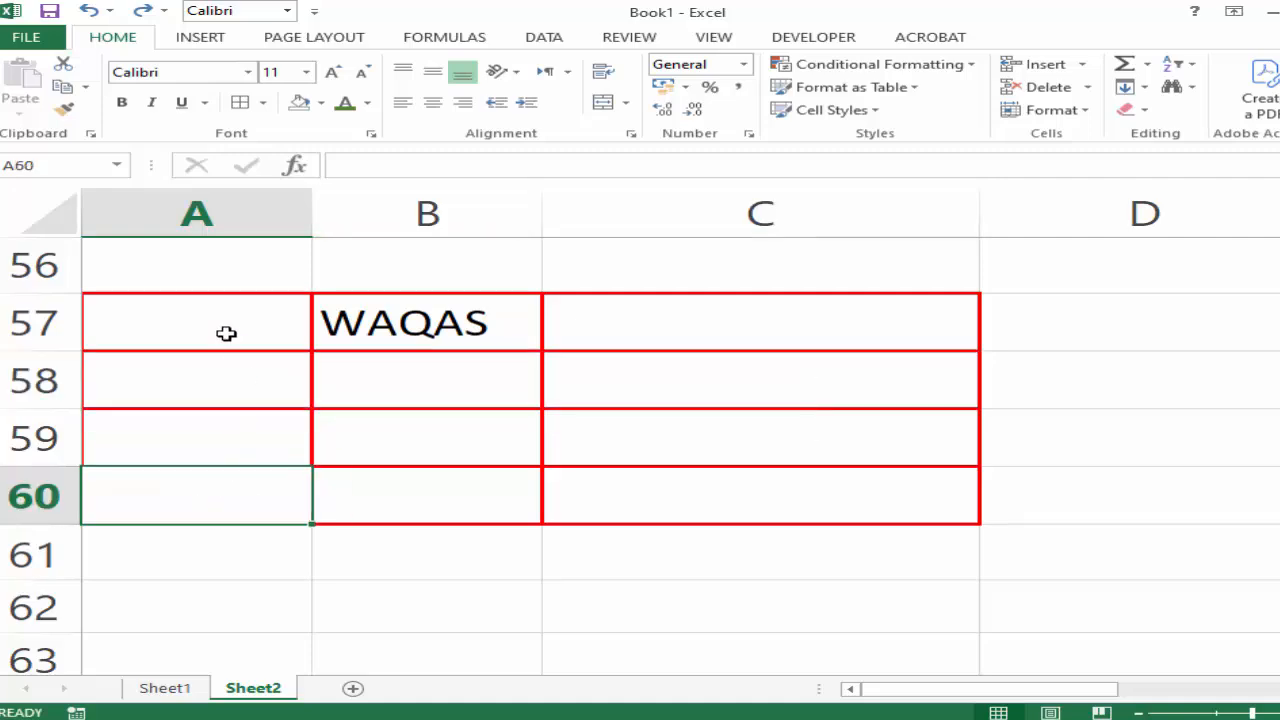
{"action": "left_click_drag", "start_coordinate": [223, 331], "coordinate": [662, 487]}
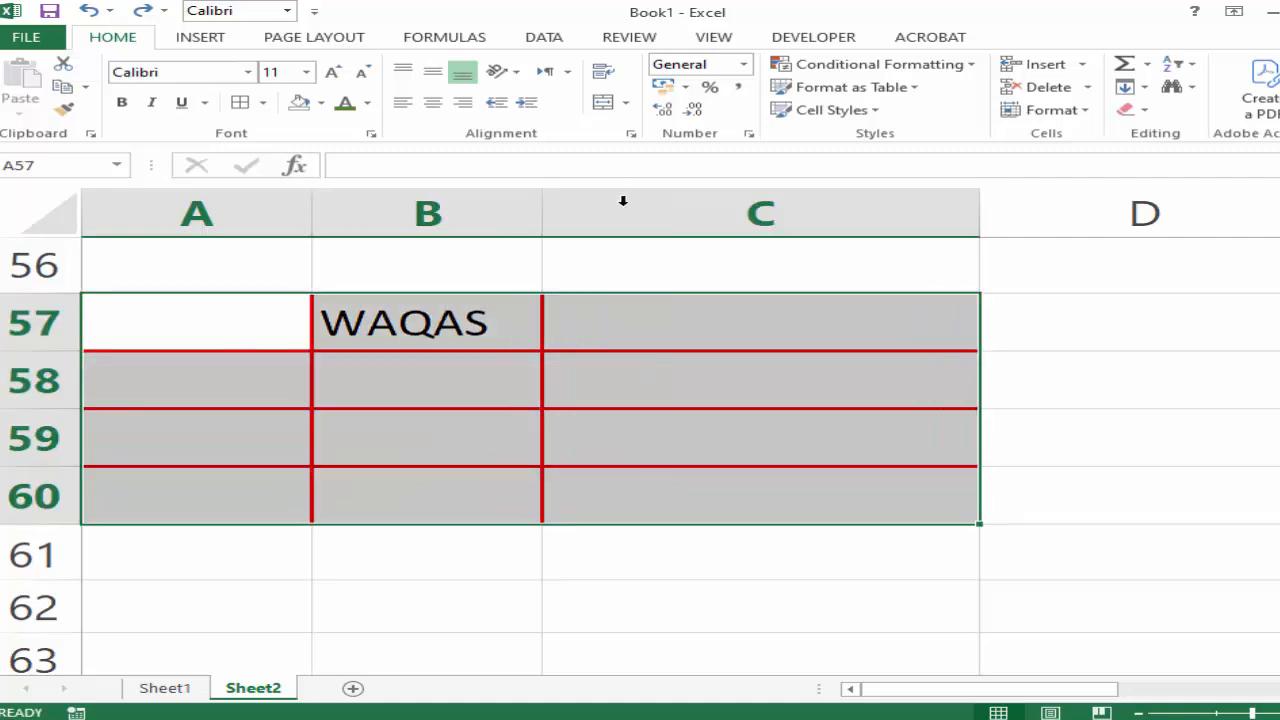
{"action": "left_click", "coordinate": [627, 104]}
{"action": "left_click", "coordinate": [649, 152]}
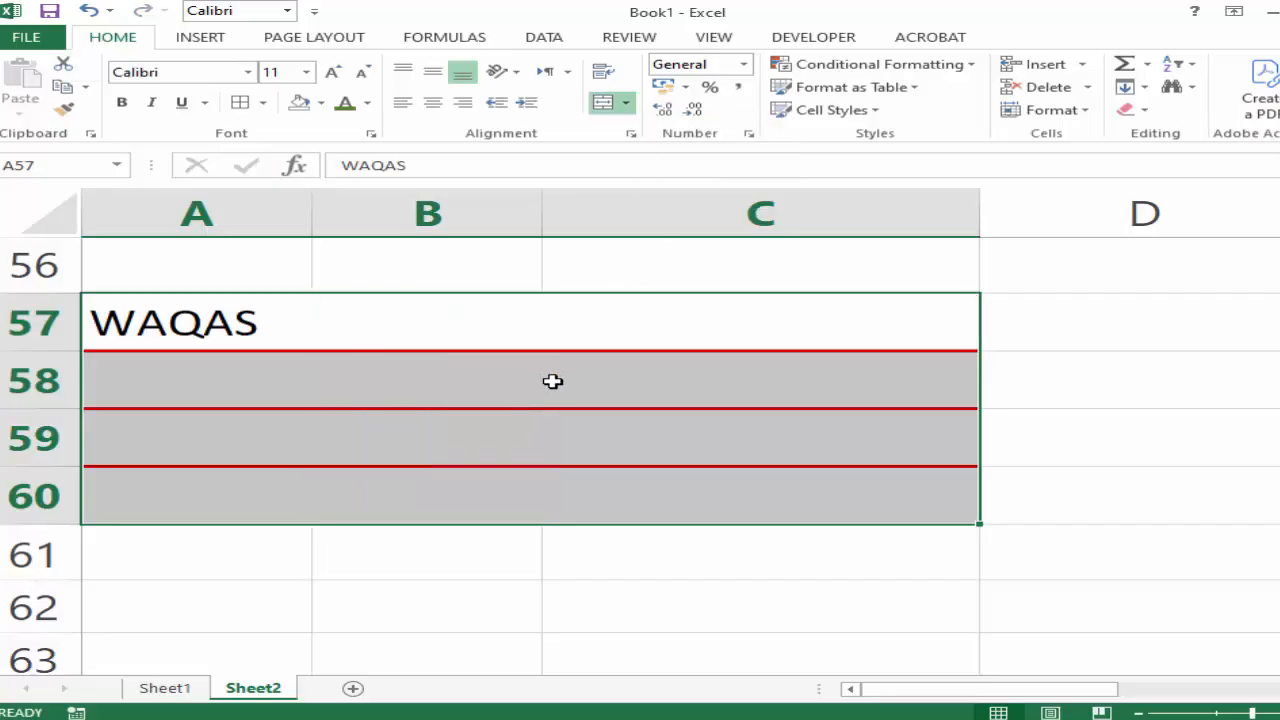
Select each merged row from 57 to 60 in turn to inspect it, and undo the Merge Across.
{"action": "left_click", "coordinate": [332, 380]}
{"action": "left_click", "coordinate": [343, 318]}
{"action": "left_click", "coordinate": [344, 378]}
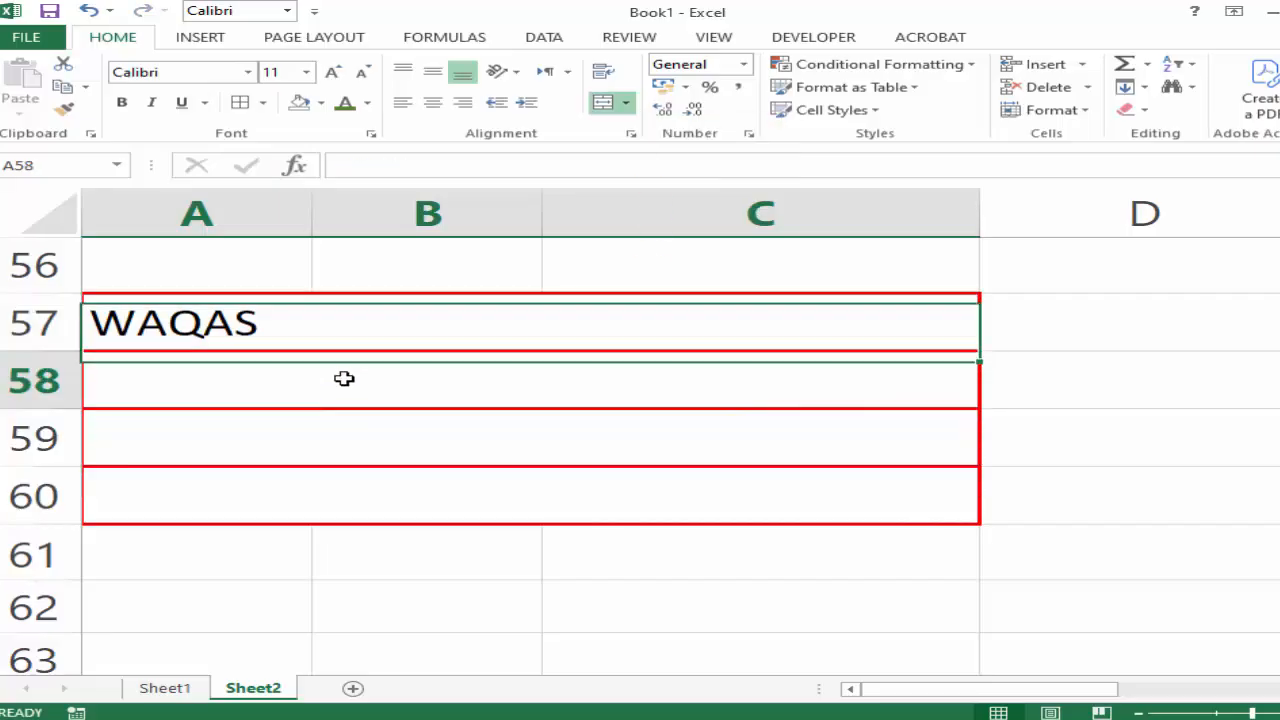
{"action": "left_click", "coordinate": [356, 437]}
{"action": "left_click", "coordinate": [377, 507]}
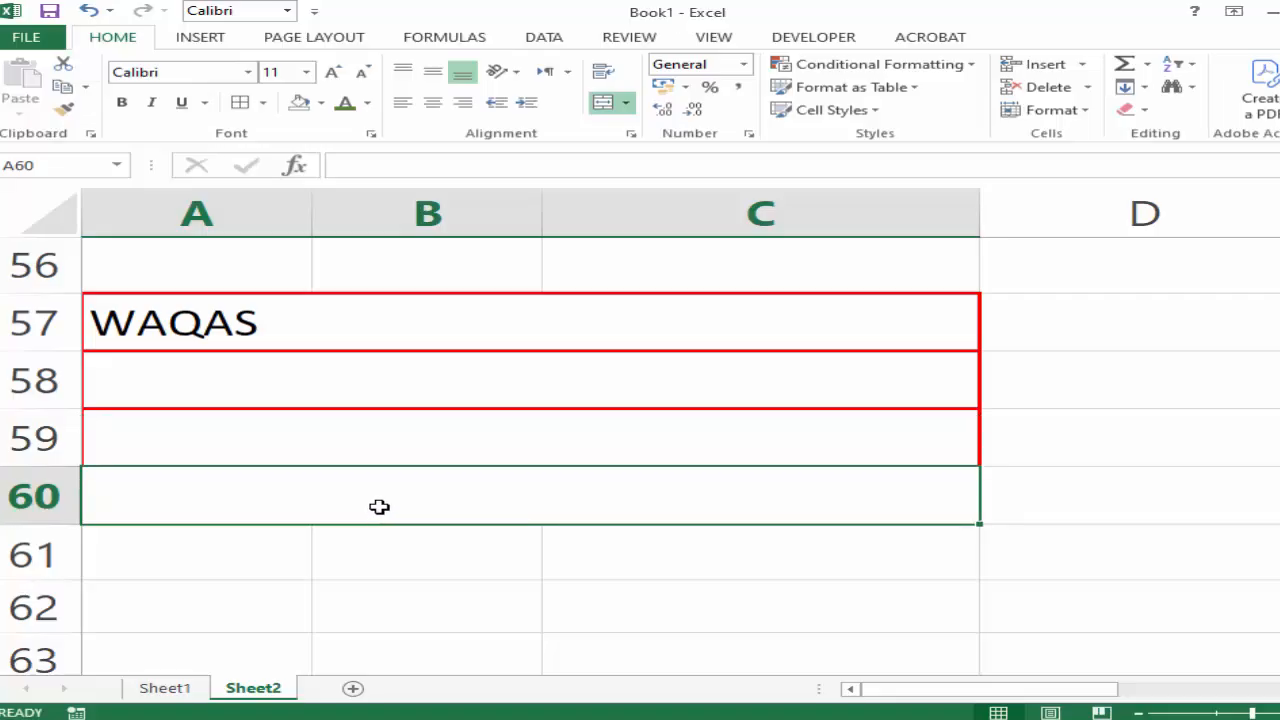
{"action": "key", "text": "ctrl+z"}
Combine the range A57:C60 into one cell with Merge Cells, without centering its text.
{"action": "left_click", "coordinate": [213, 330]}
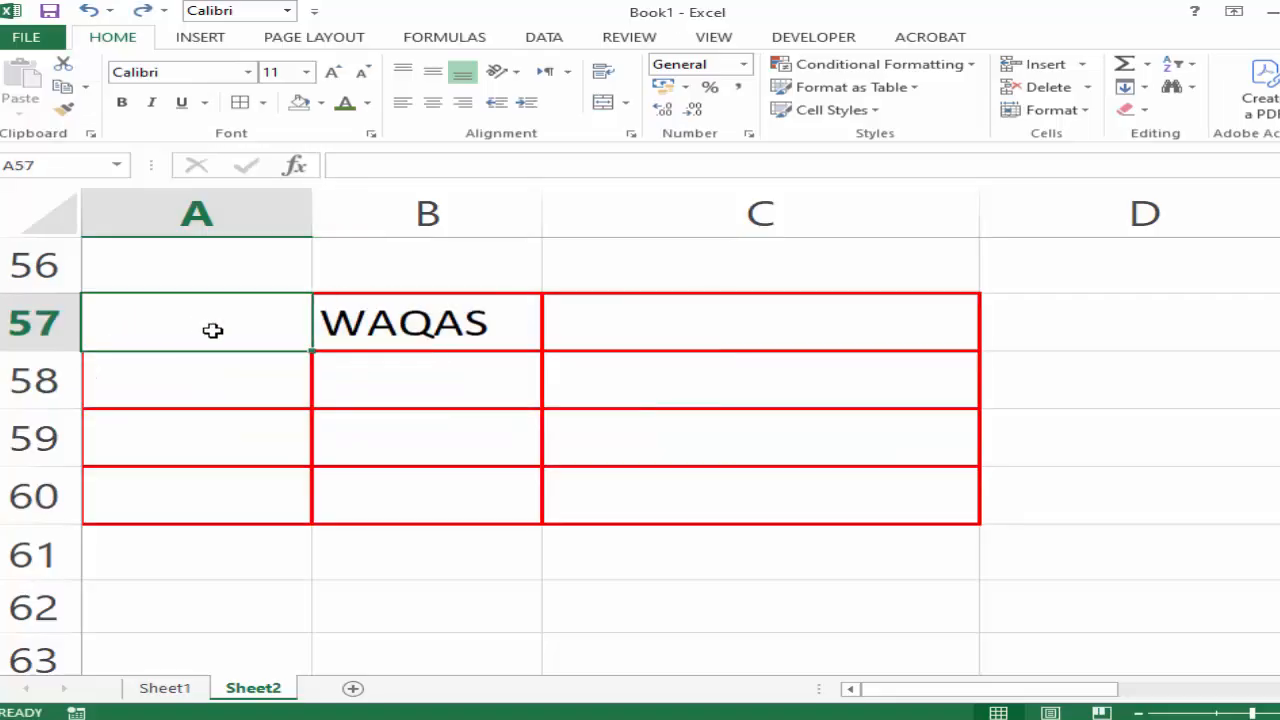
{"action": "left_click_drag", "start_coordinate": [213, 330], "coordinate": [629, 474]}
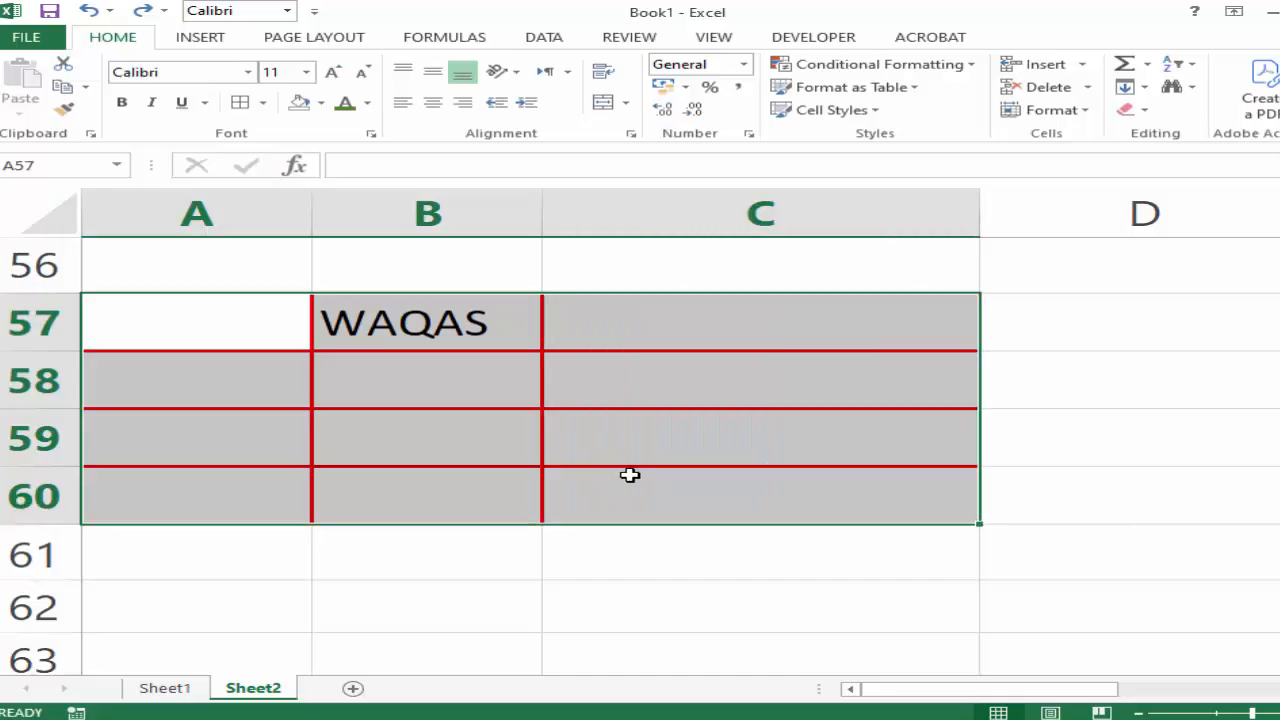
{"action": "left_click", "coordinate": [626, 103]}
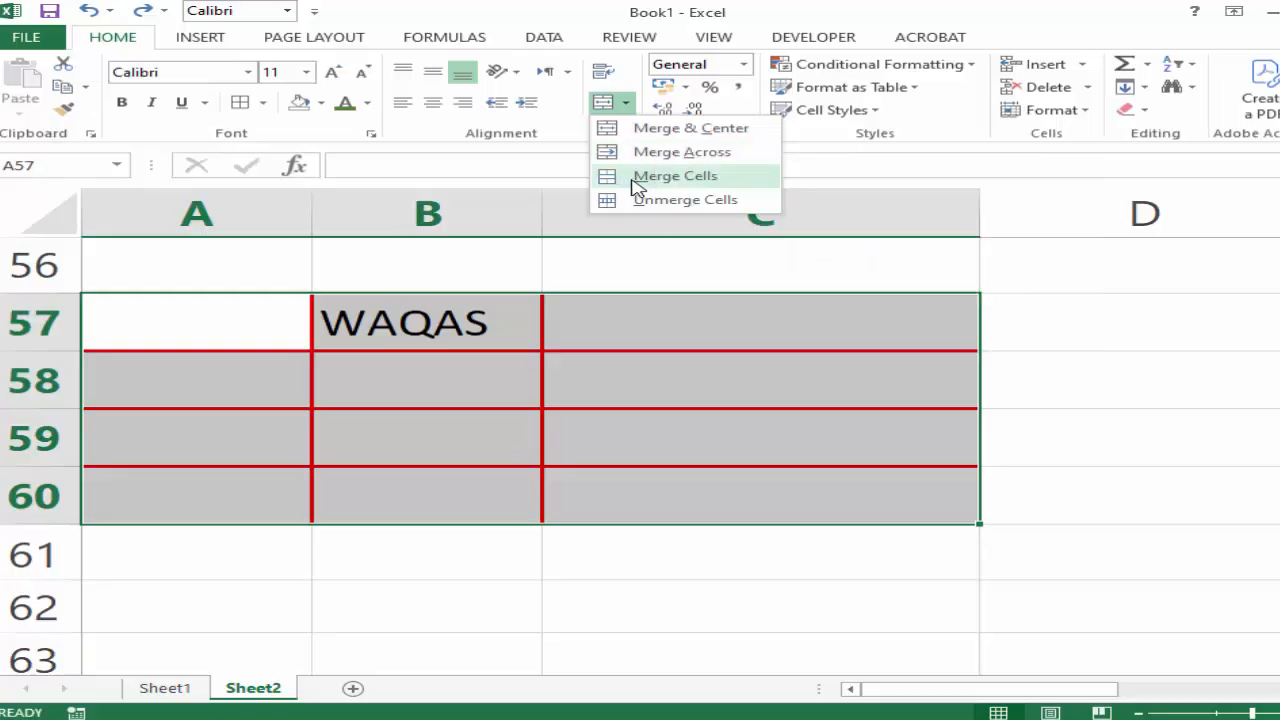
{"action": "left_click", "coordinate": [675, 176]}
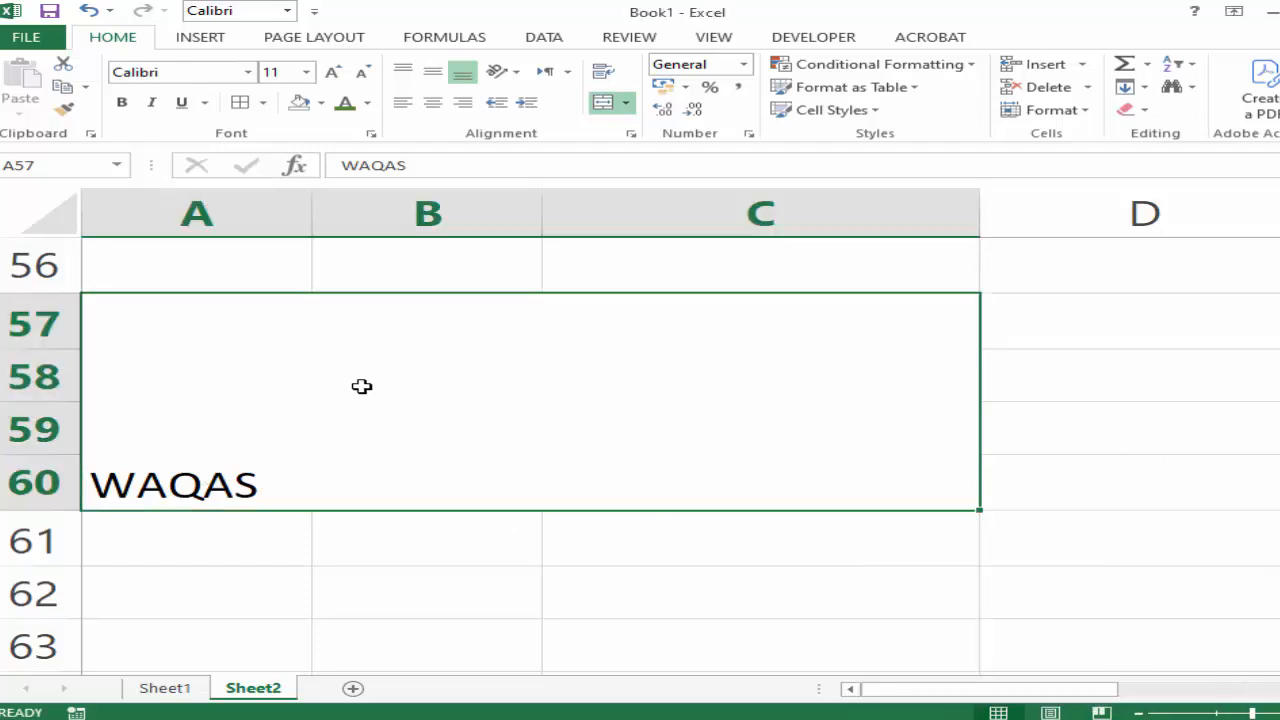
{"action": "left_click", "coordinate": [626, 103]}
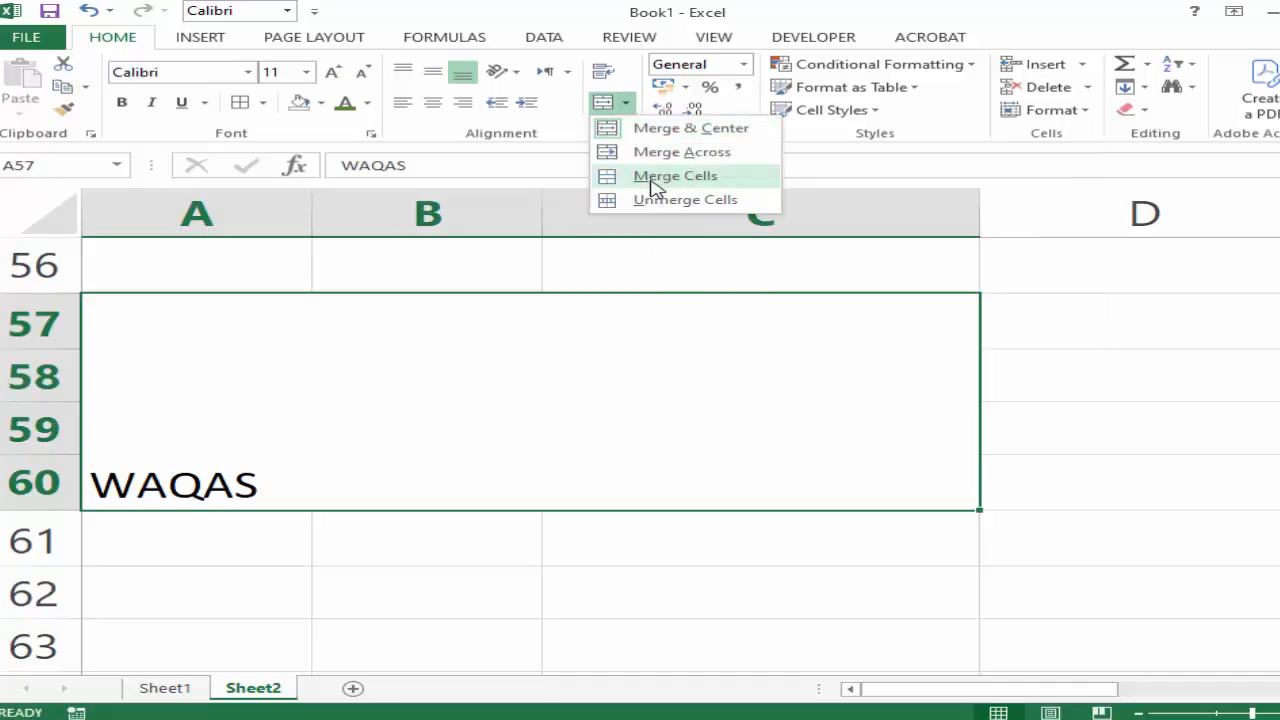
{"action": "left_click", "coordinate": [380, 418]}
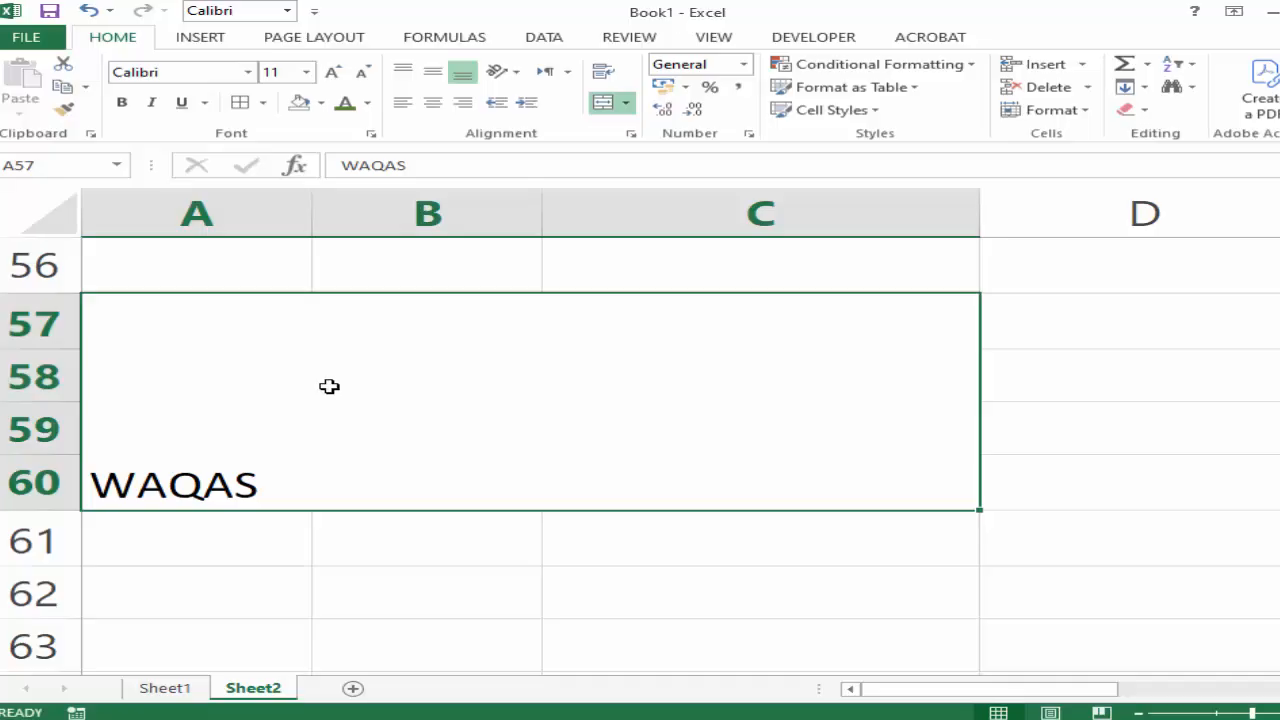
Unmerge the merged block A57:C60 back into separate cells.
{"action": "left_click", "coordinate": [491, 560]}
{"action": "left_click", "coordinate": [491, 409]}
{"action": "left_click", "coordinate": [626, 103]}
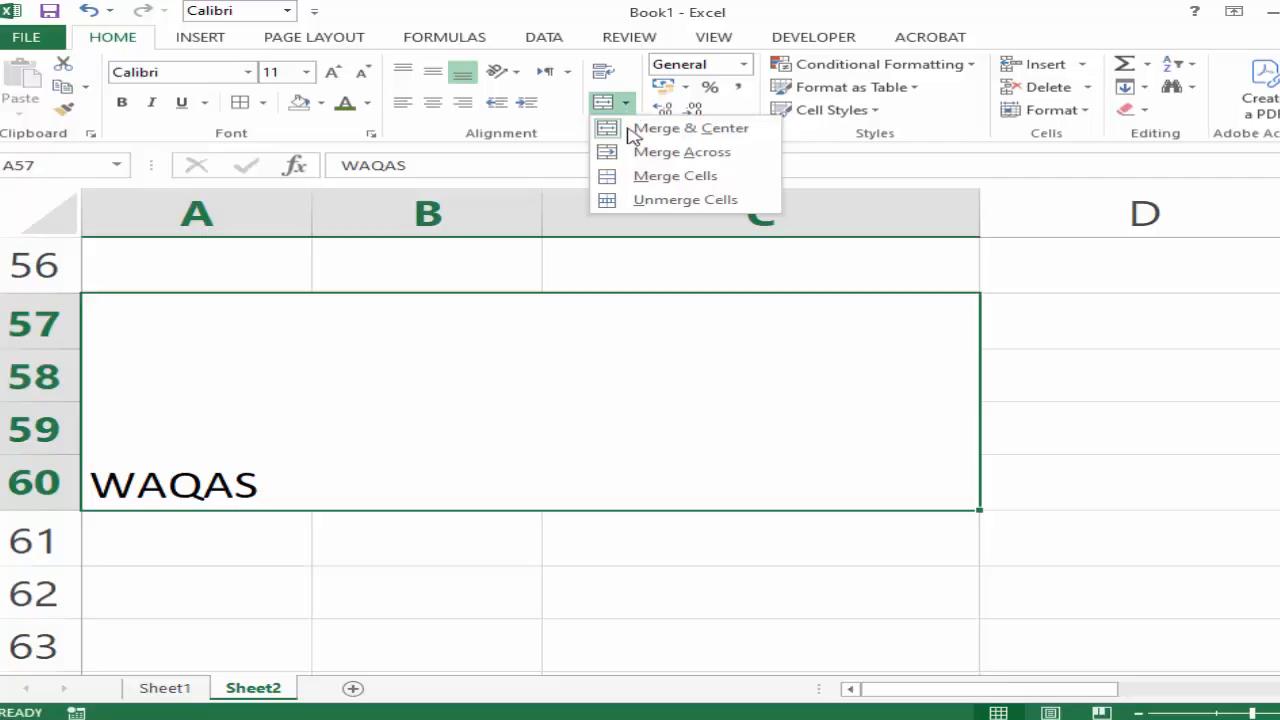
{"action": "left_click", "coordinate": [658, 201]}
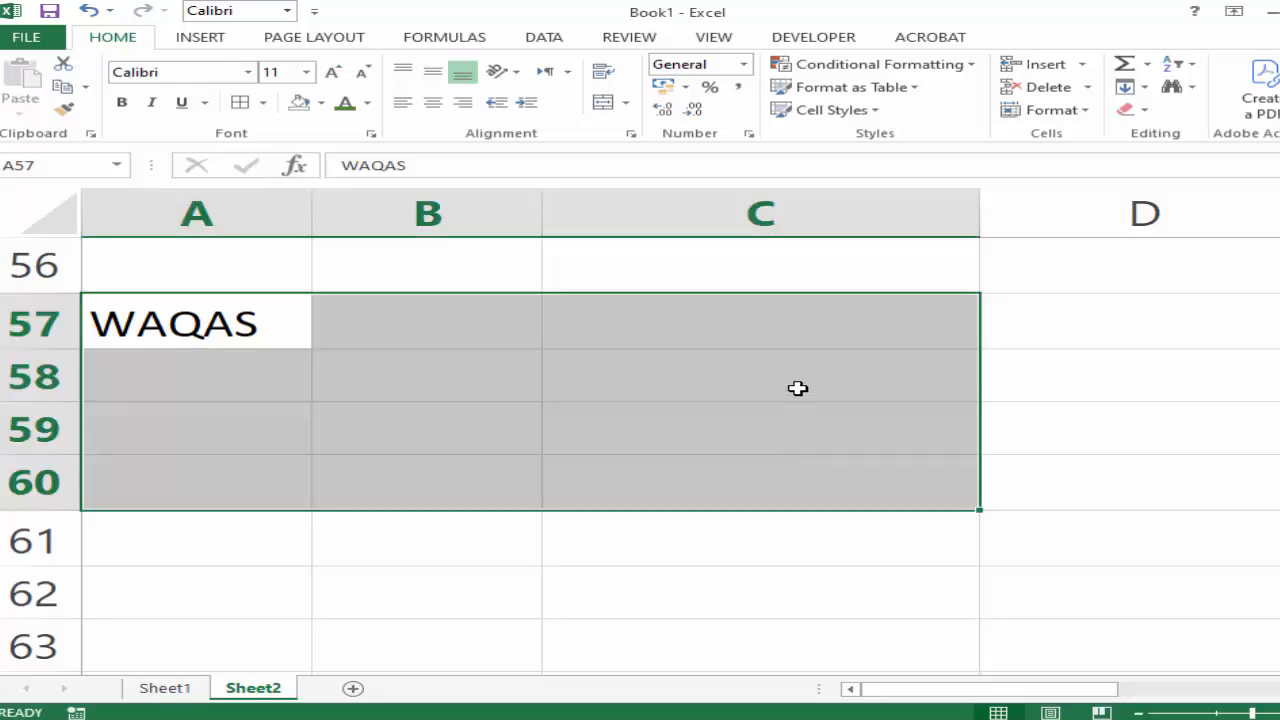
{"action": "left_click", "coordinate": [794, 391]}
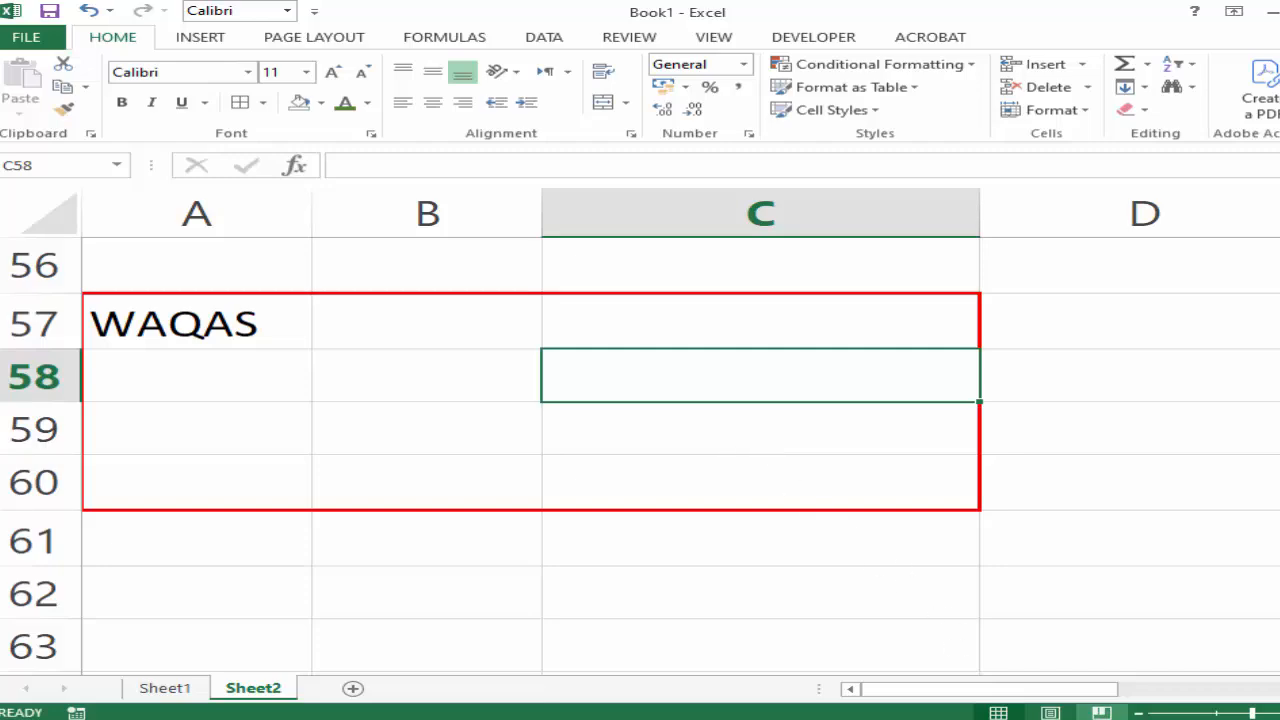
{"action": "left_click", "coordinate": [1080, 712]}
{"action": "left_click", "coordinate": [1080, 706]}
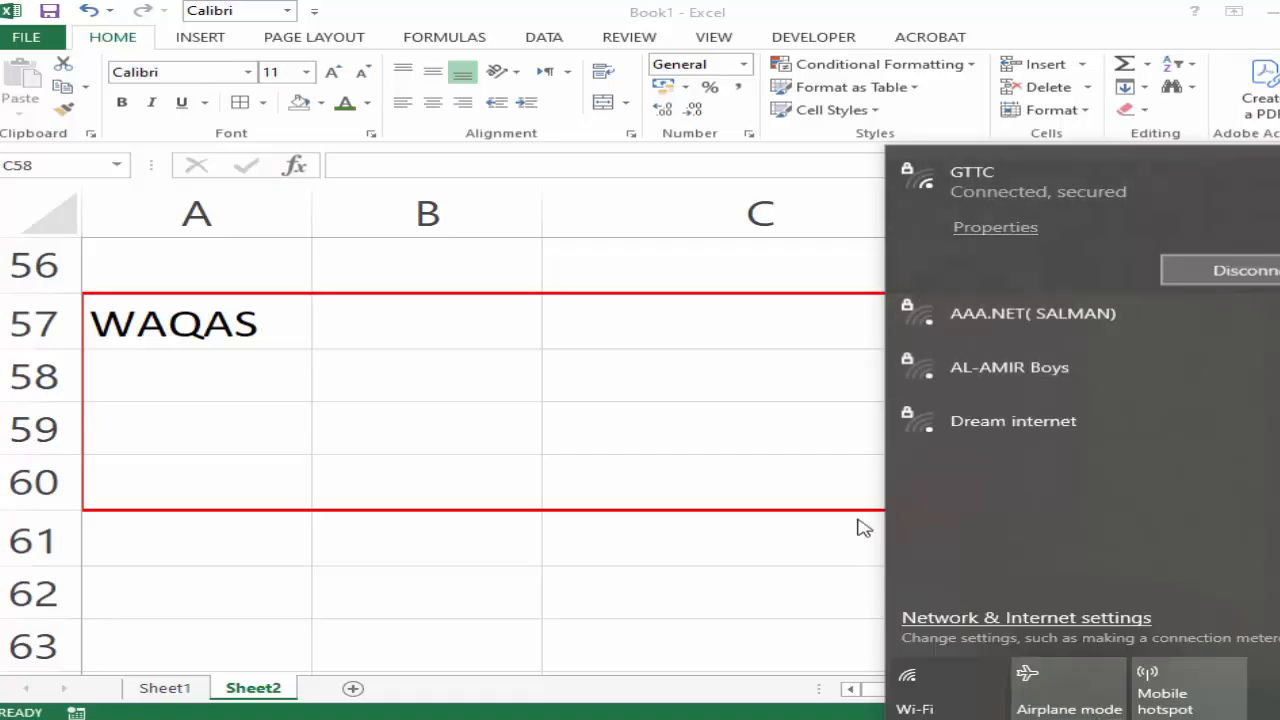
{"action": "left_click", "coordinate": [818, 437]}
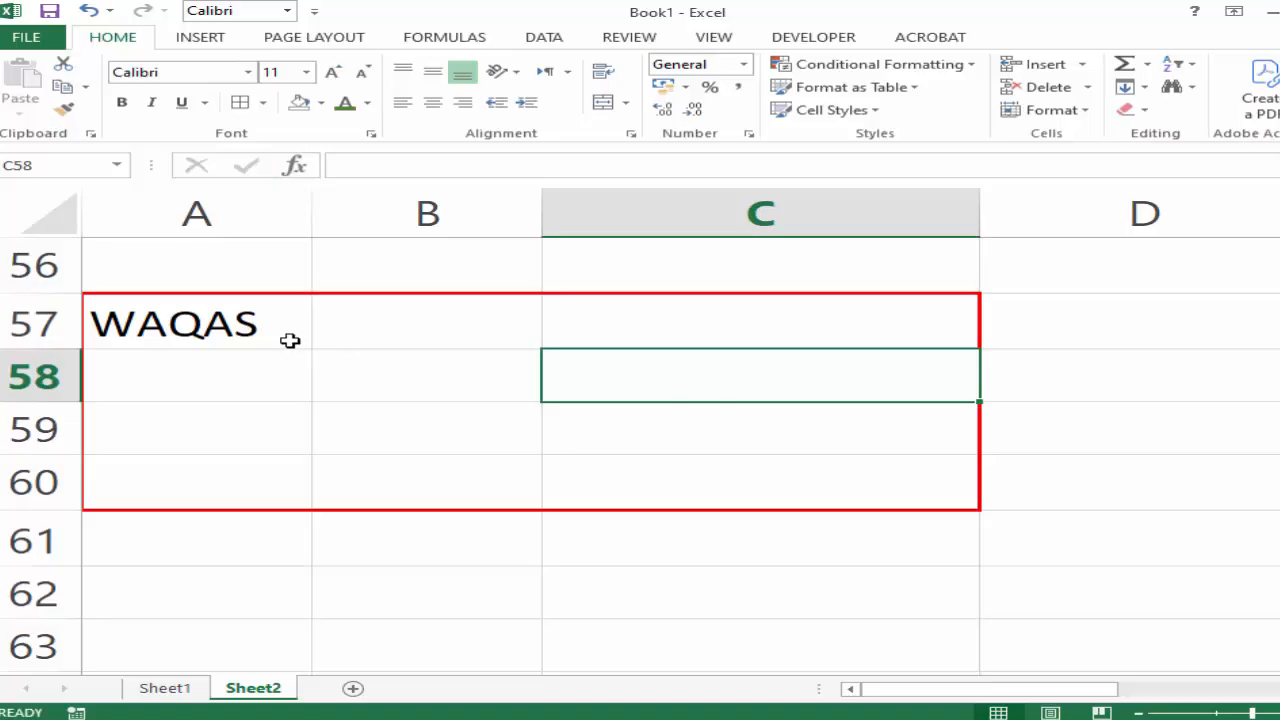
{"action": "left_click", "coordinate": [289, 372]}
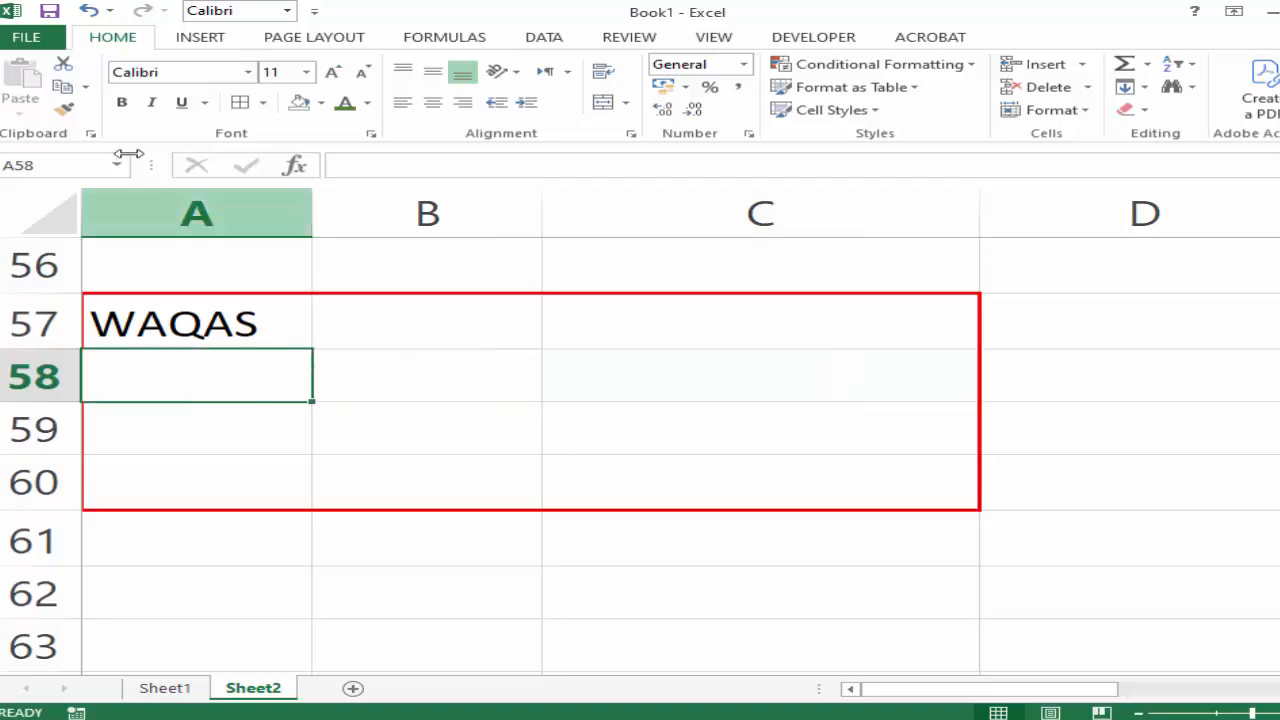
{"action": "left_click", "coordinate": [38, 37]}
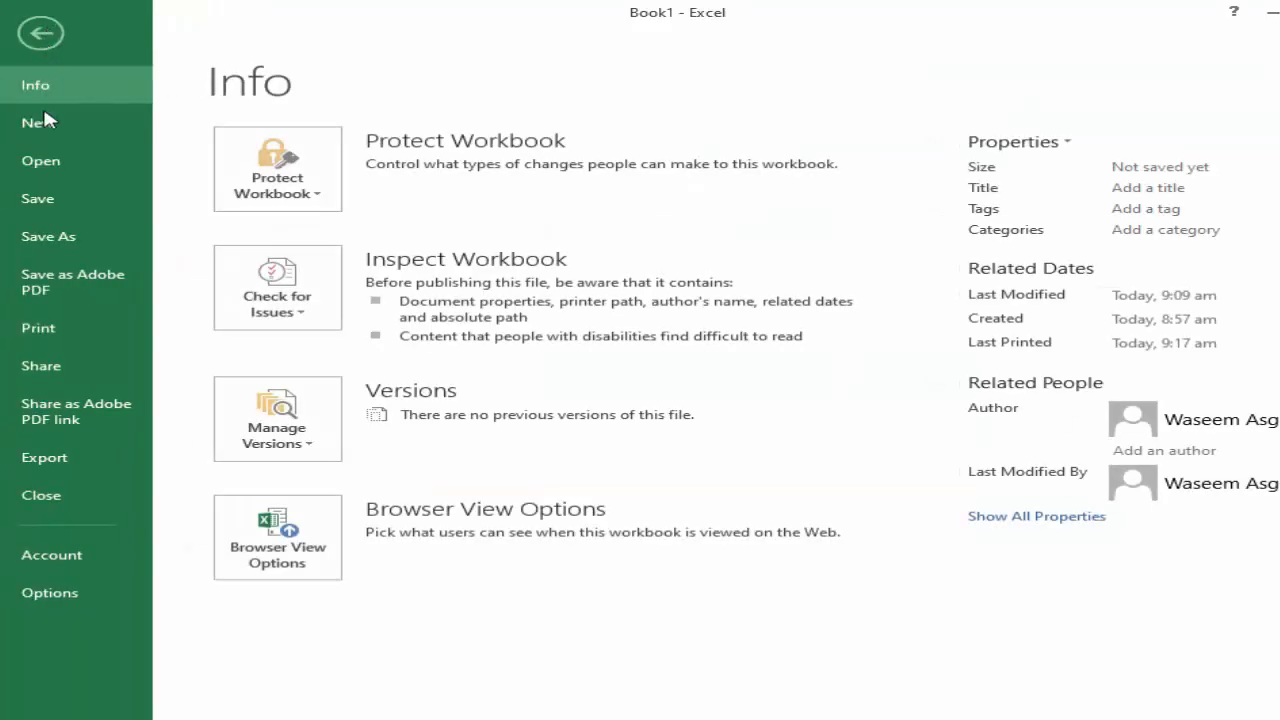
{"action": "left_click", "coordinate": [36, 158]}
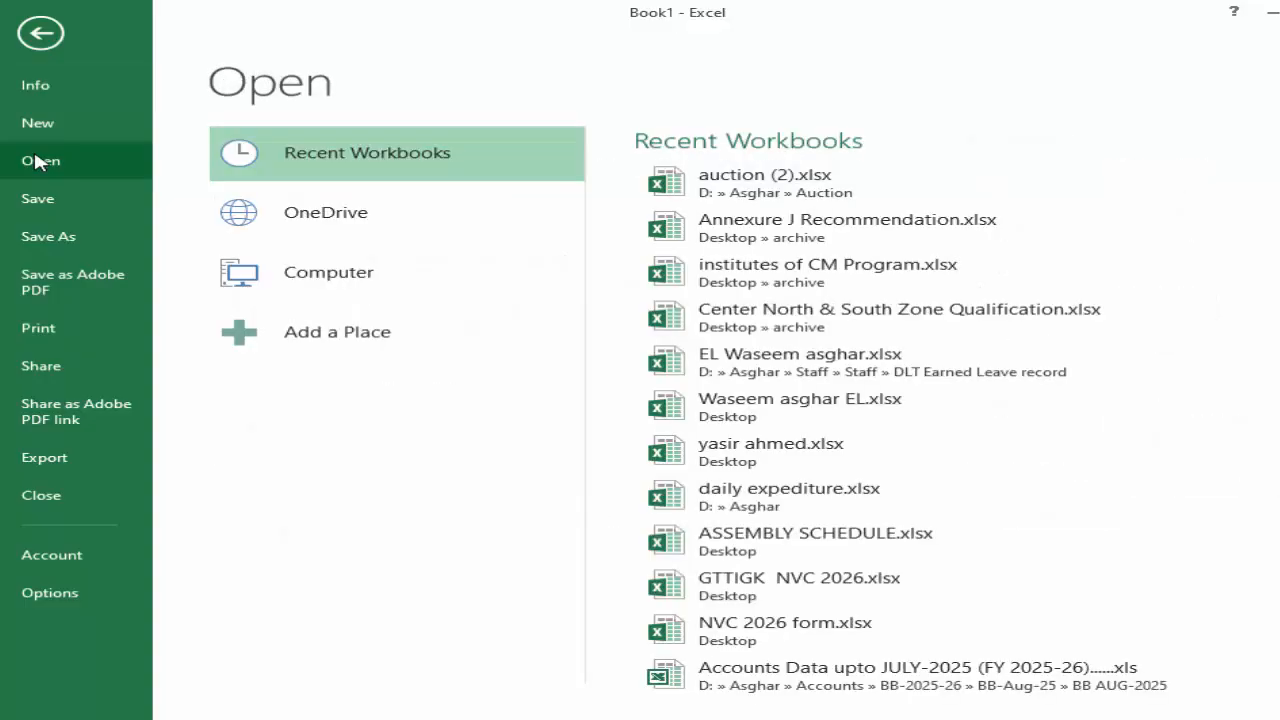
{"action": "left_click", "coordinate": [40, 33]}
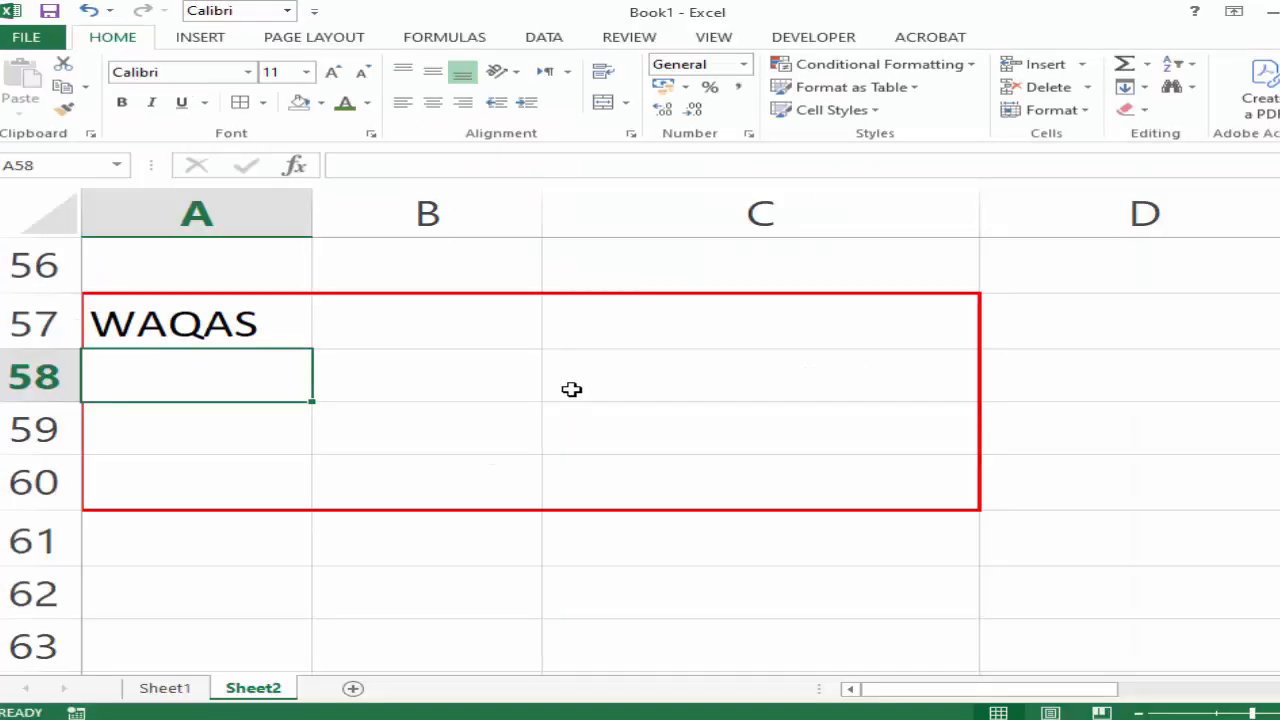
Switch to the product rate and amount table on Sheet1 and select empty cell D12.
{"action": "left_click", "coordinate": [165, 688]}
{"action": "left_click", "coordinate": [451, 464]}
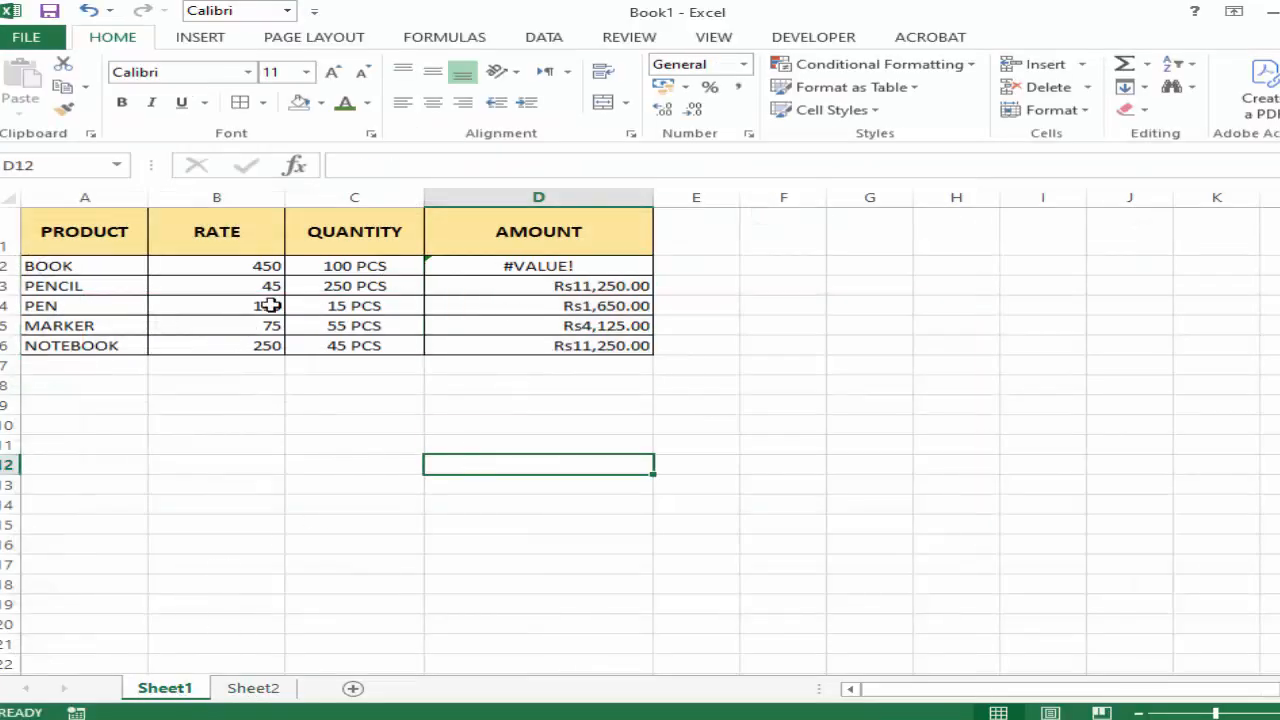
Delete the BOOK row from the product table.
{"action": "left_click", "coordinate": [10, 265]}
{"action": "right_click", "coordinate": [10, 265]}
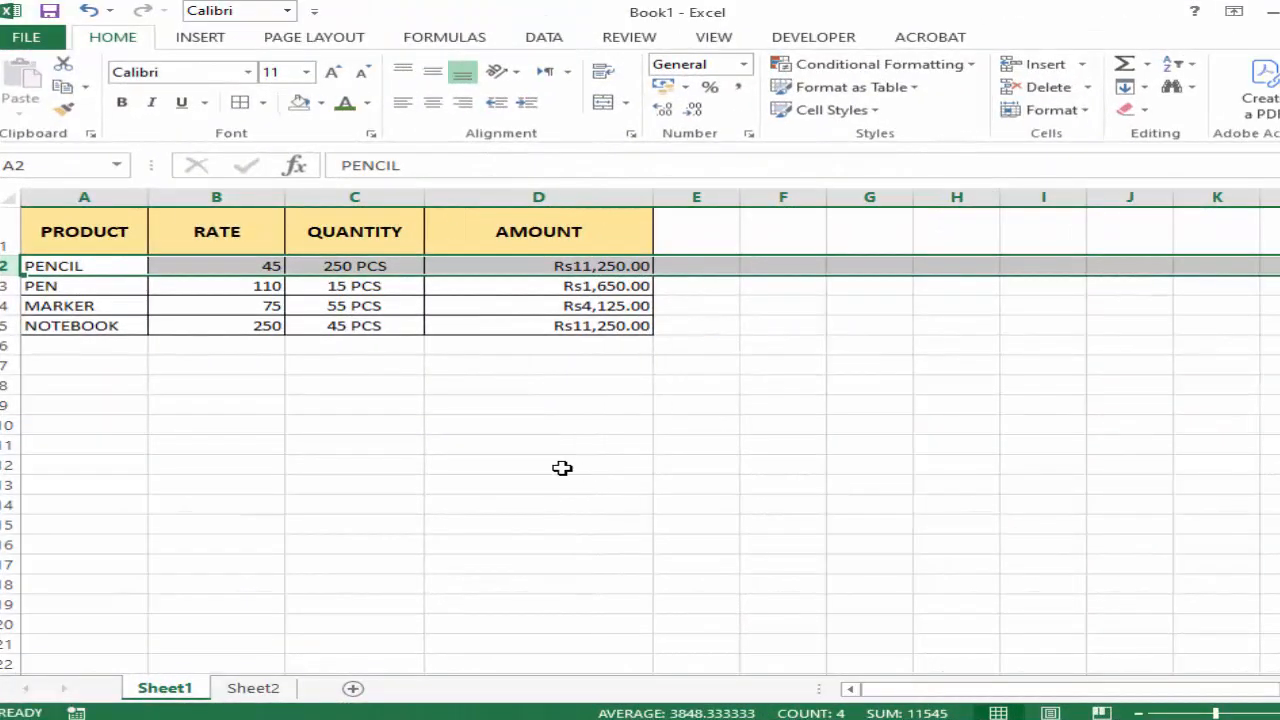
Set the number format of the AMOUNT values in D2:D5 to General.
{"action": "left_click_drag", "start_coordinate": [735, 298], "coordinate": [723, 389]}
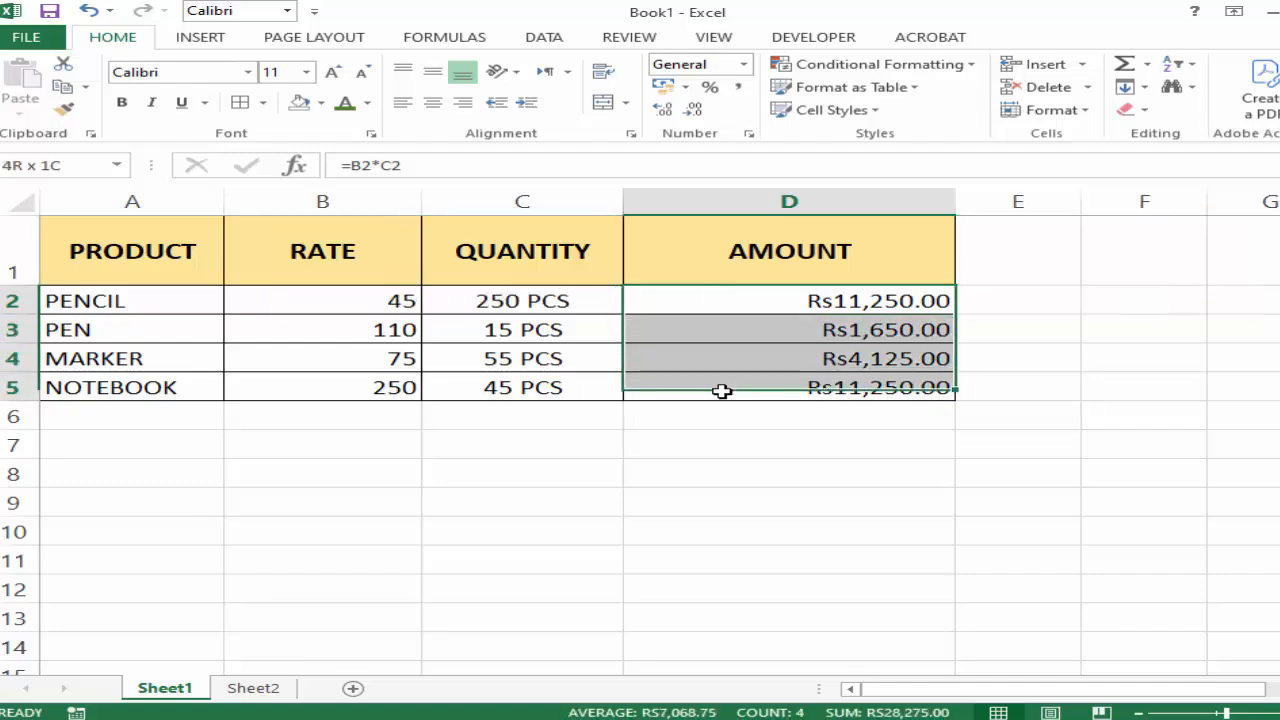
{"action": "left_click", "coordinate": [744, 64]}
{"action": "left_click", "coordinate": [720, 100]}
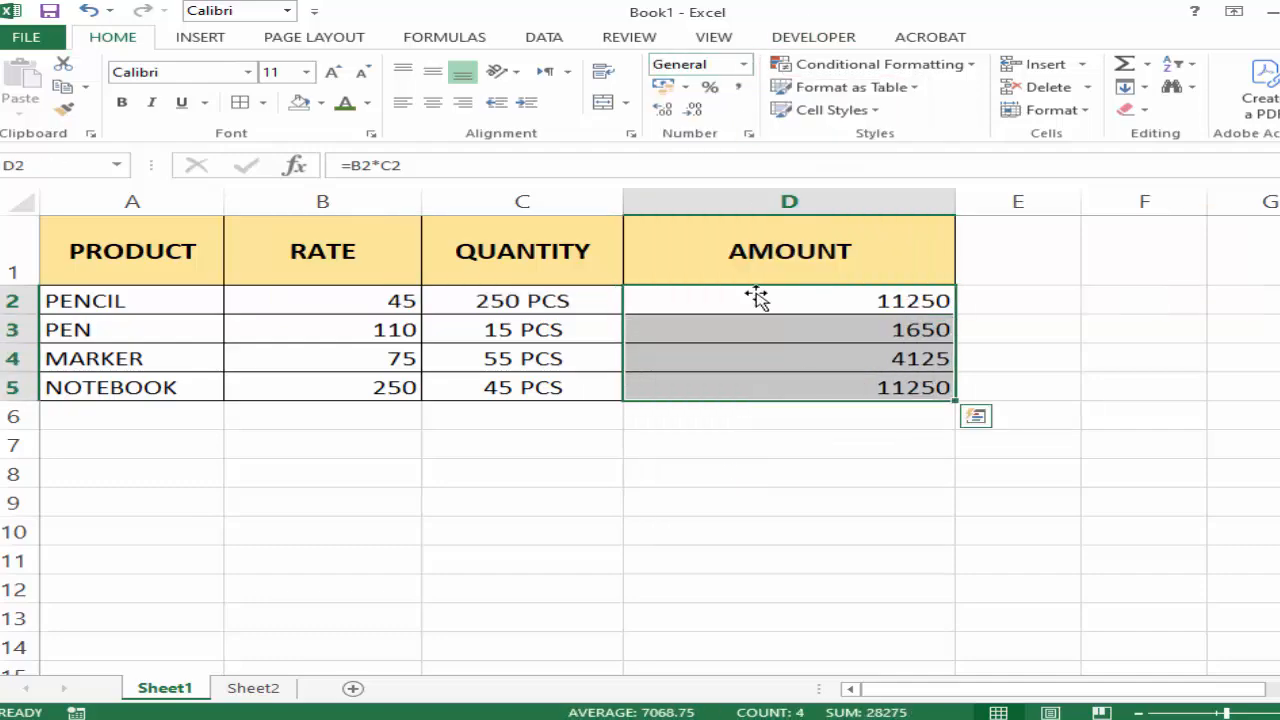
{"action": "left_click", "coordinate": [731, 522]}
Set the number format of the QUANTITY values in C2:C5 to General.
{"action": "left_click_drag", "start_coordinate": [563, 298], "coordinate": [563, 383]}
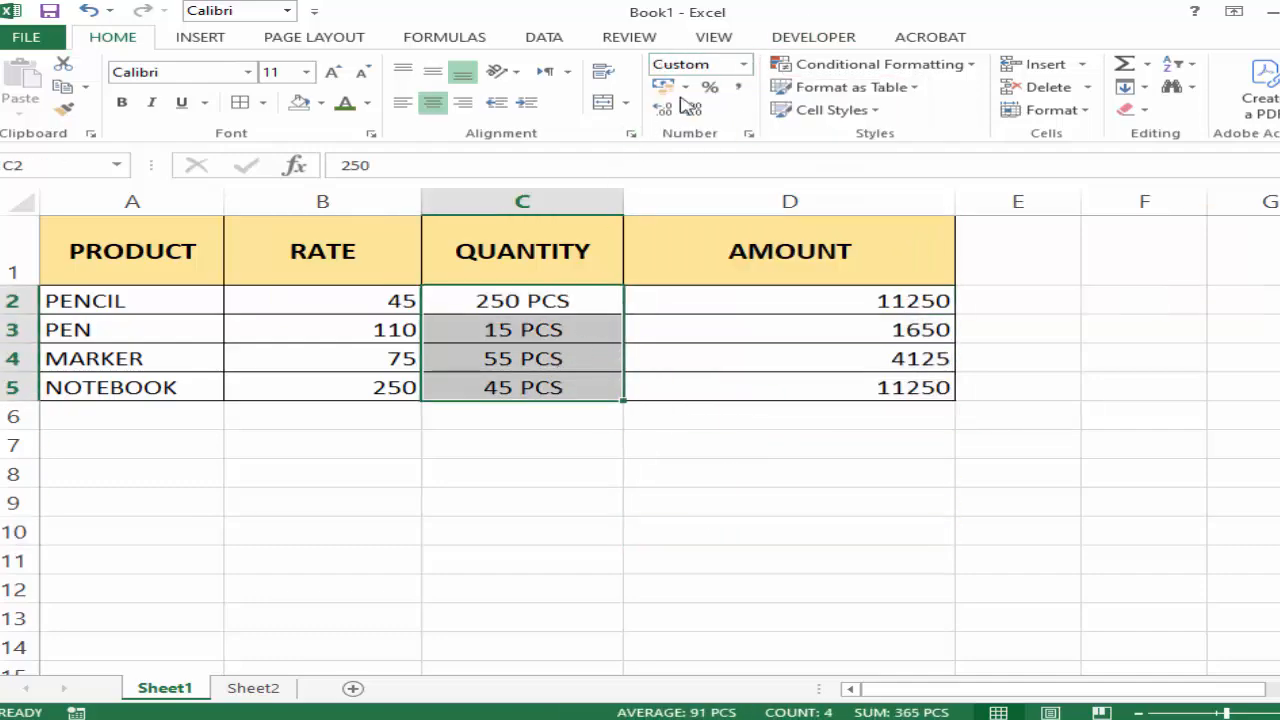
{"action": "left_click", "coordinate": [744, 64]}
{"action": "left_click", "coordinate": [740, 100]}
{"action": "left_click", "coordinate": [577, 494]}
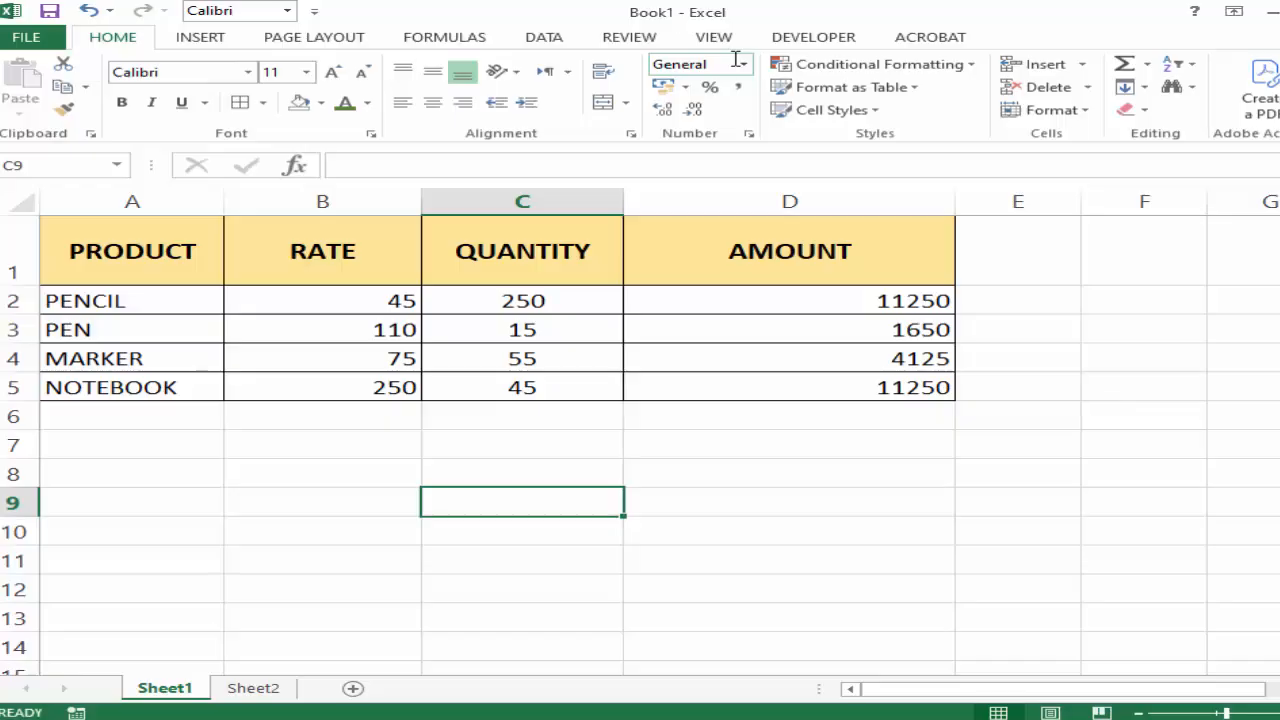
Examine the product names, their quantities and the list of number formats available for cell C2.
{"action": "left_click", "coordinate": [823, 477]}
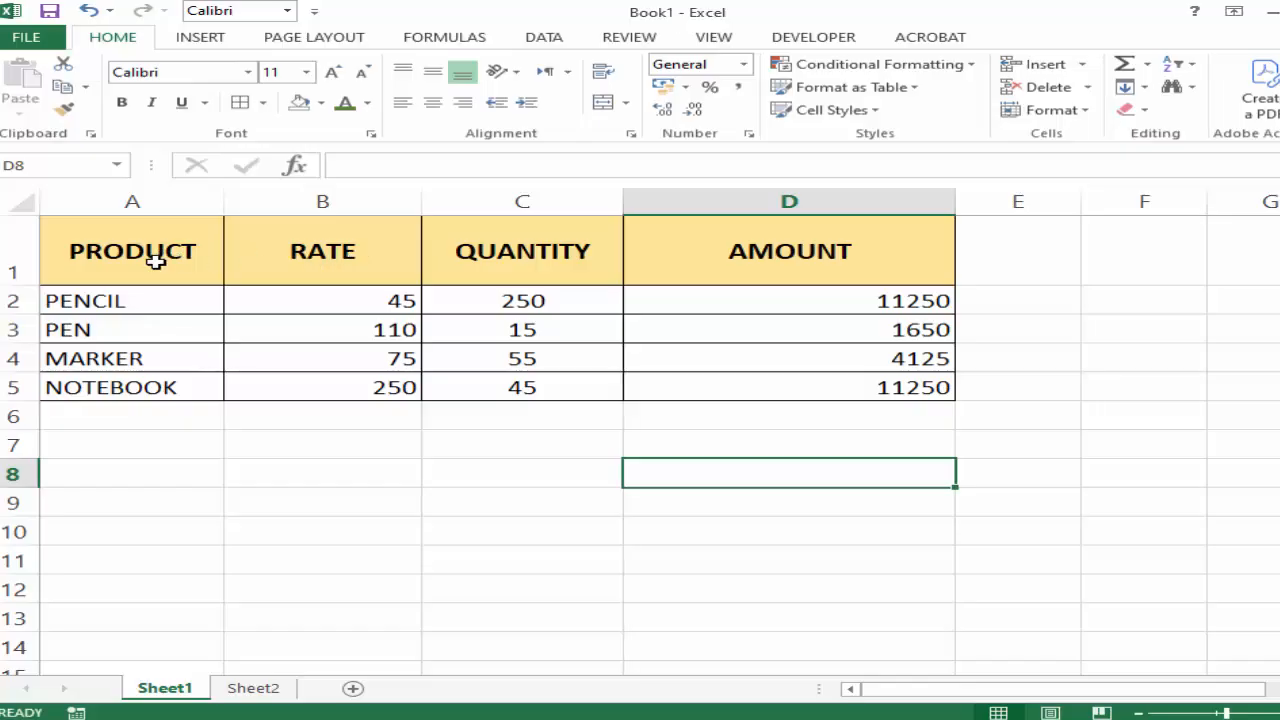
{"action": "left_click_drag", "start_coordinate": [106, 297], "coordinate": [110, 388]}
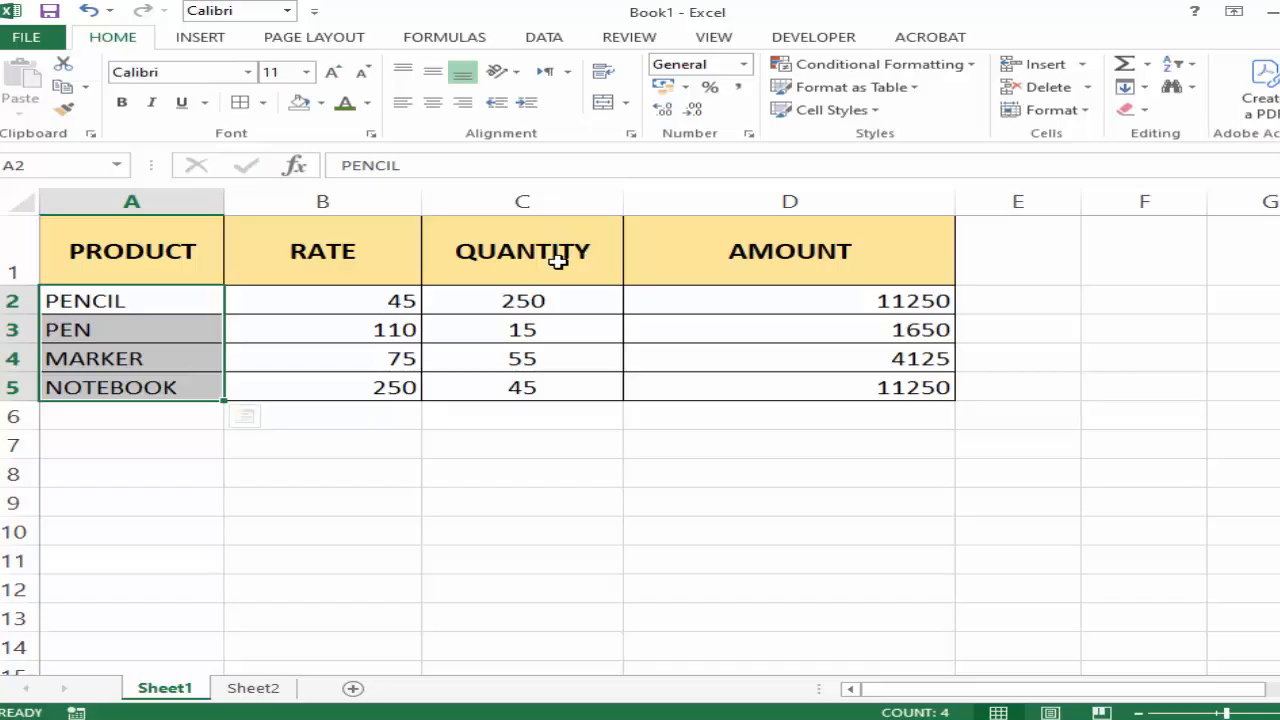
{"action": "left_click", "coordinate": [496, 303]}
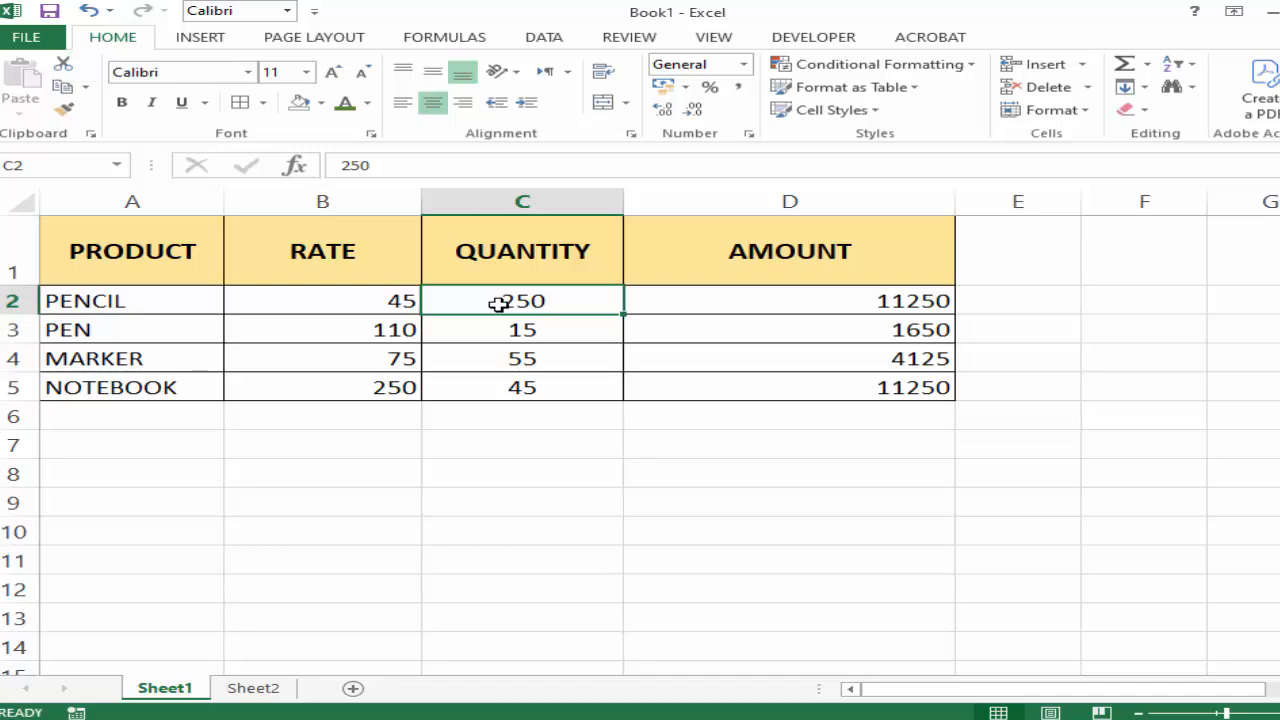
{"action": "left_click", "coordinate": [570, 332]}
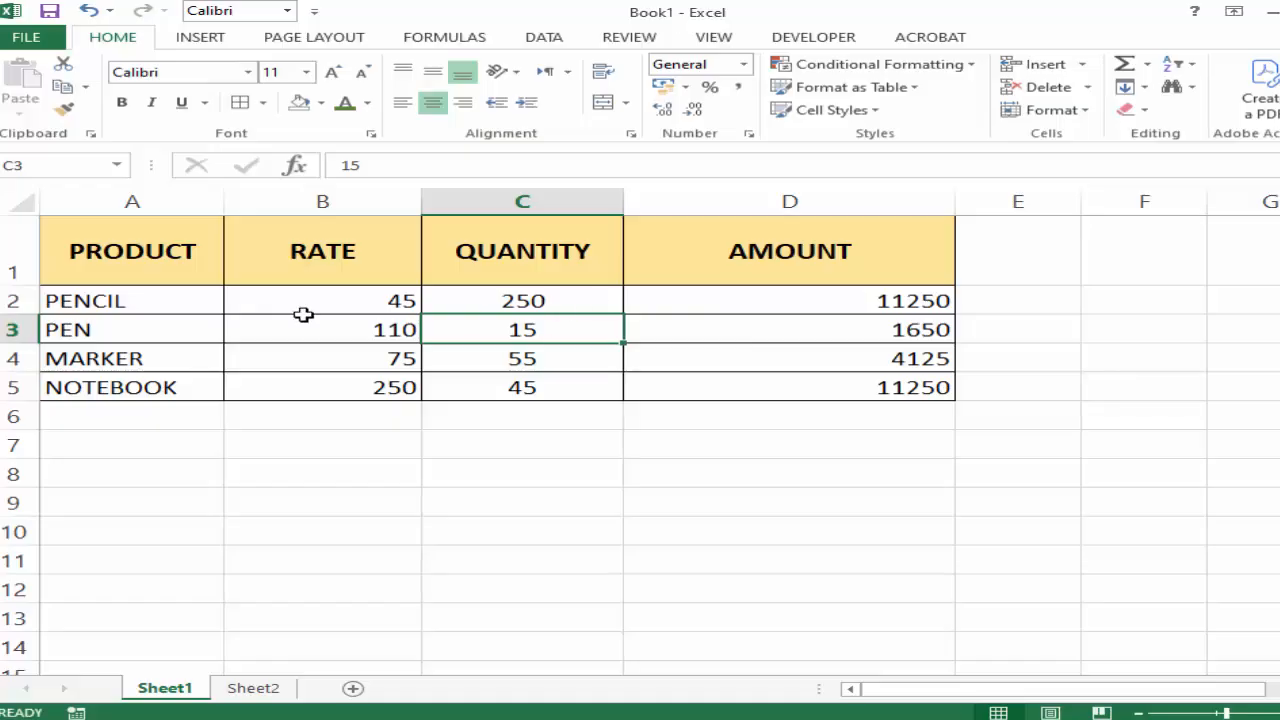
{"action": "left_click", "coordinate": [88, 302]}
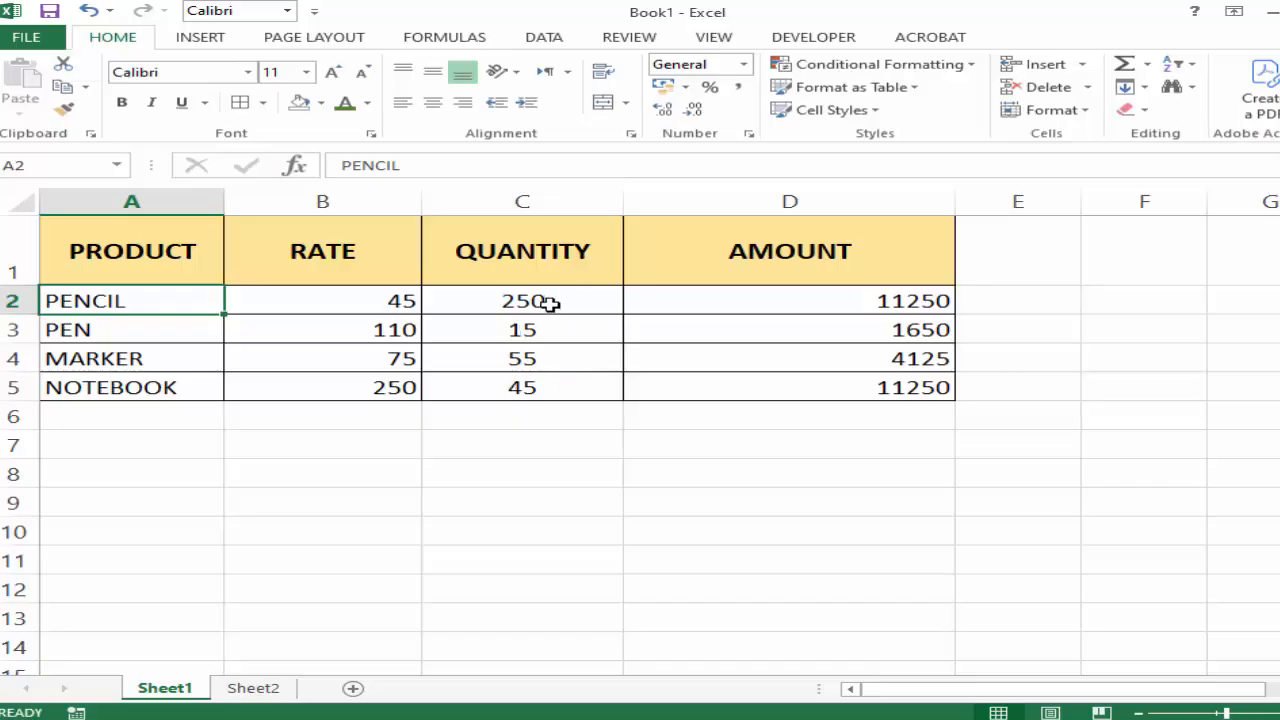
{"action": "left_click", "coordinate": [549, 300]}
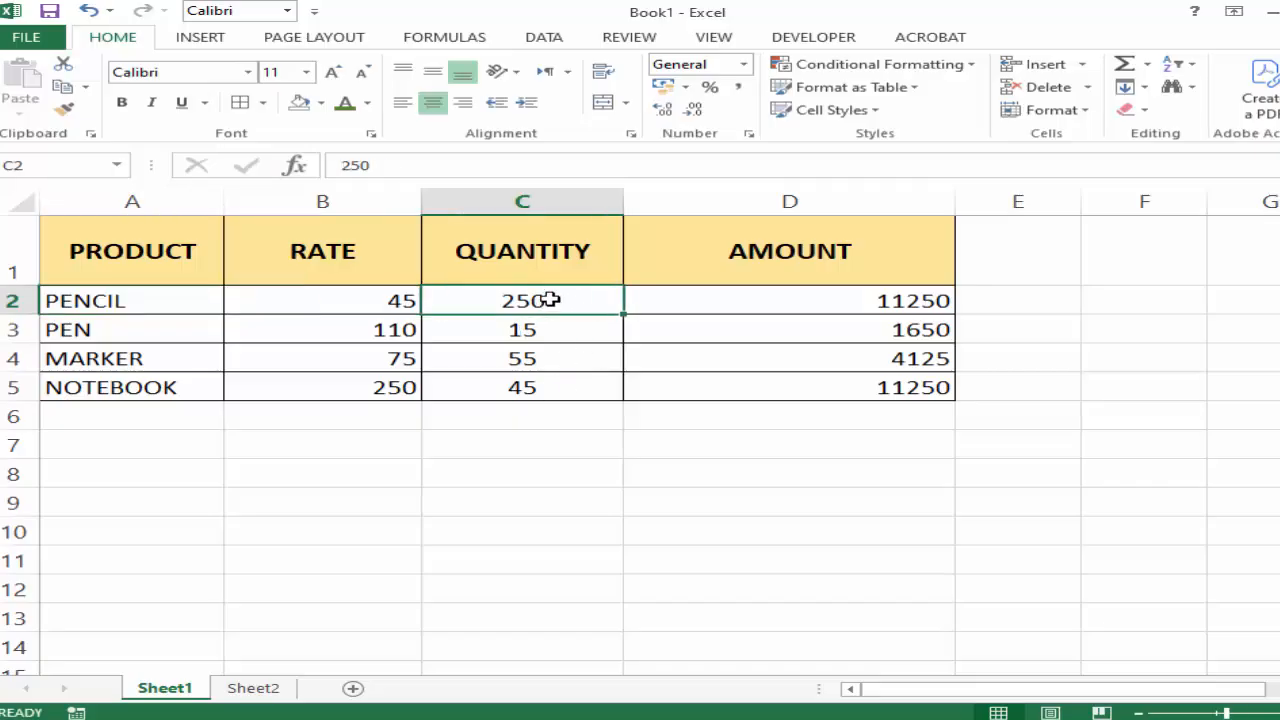
{"action": "left_click", "coordinate": [745, 64]}
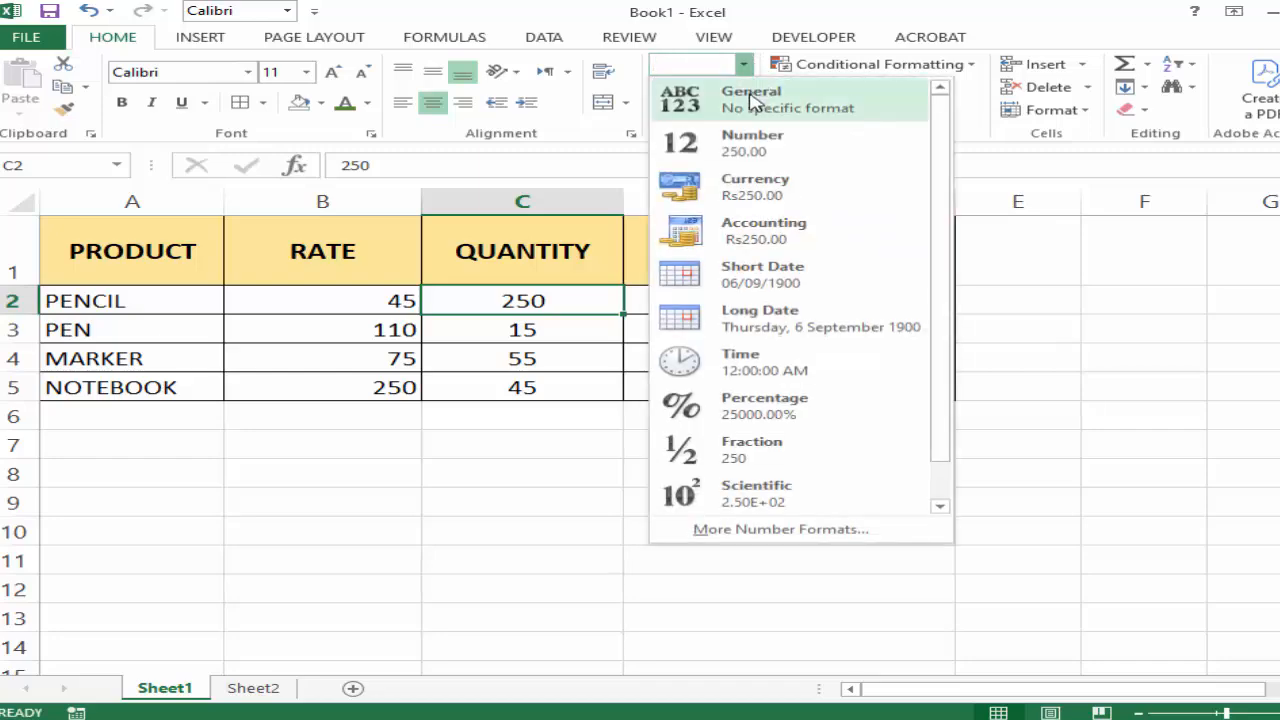
{"action": "left_click", "coordinate": [541, 347]}
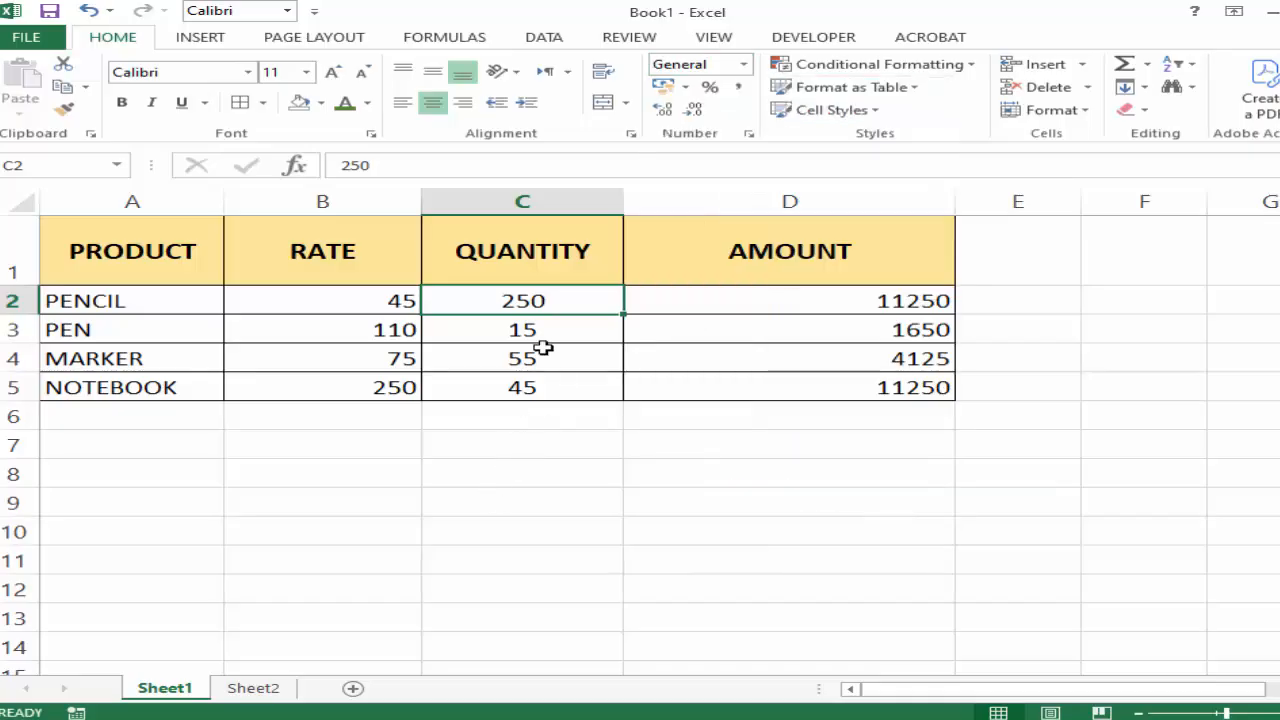
{"action": "left_click", "coordinate": [541, 347]}
Apply the custom number format # "NO" to the QUANTITY values in C2:C5.
{"action": "left_click_drag", "start_coordinate": [537, 300], "coordinate": [534, 388]}
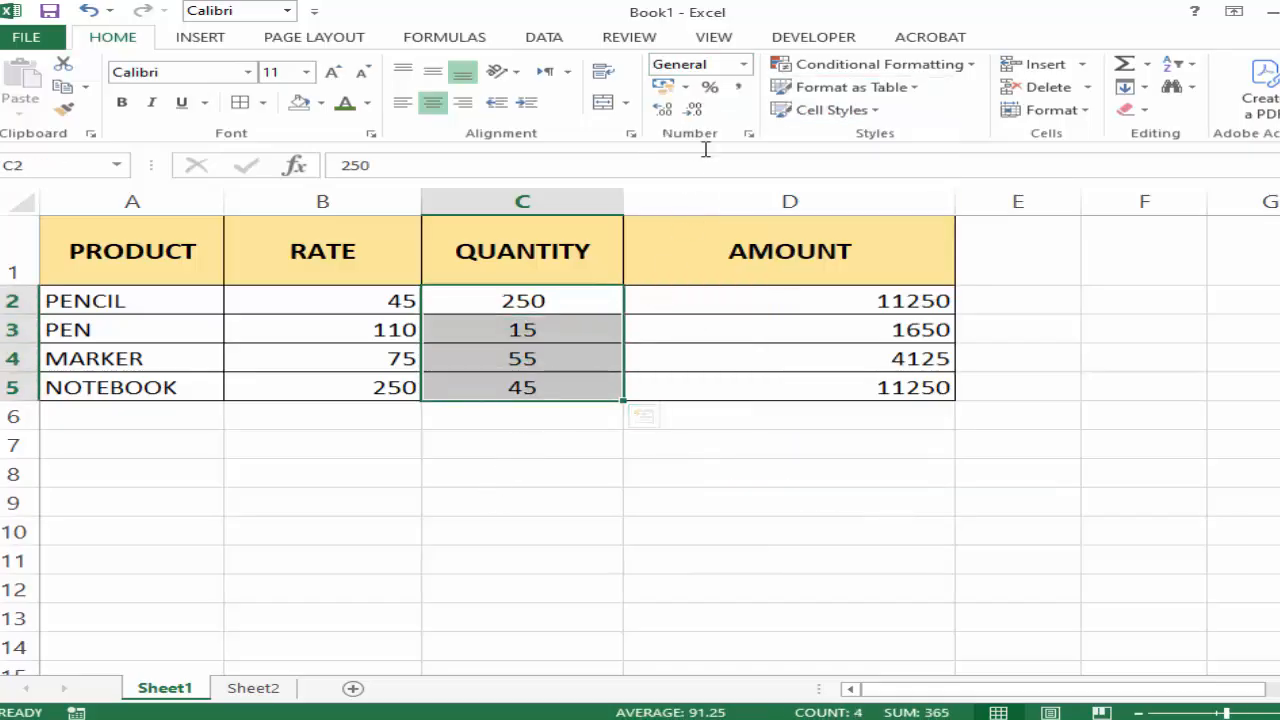
{"action": "left_click", "coordinate": [745, 65]}
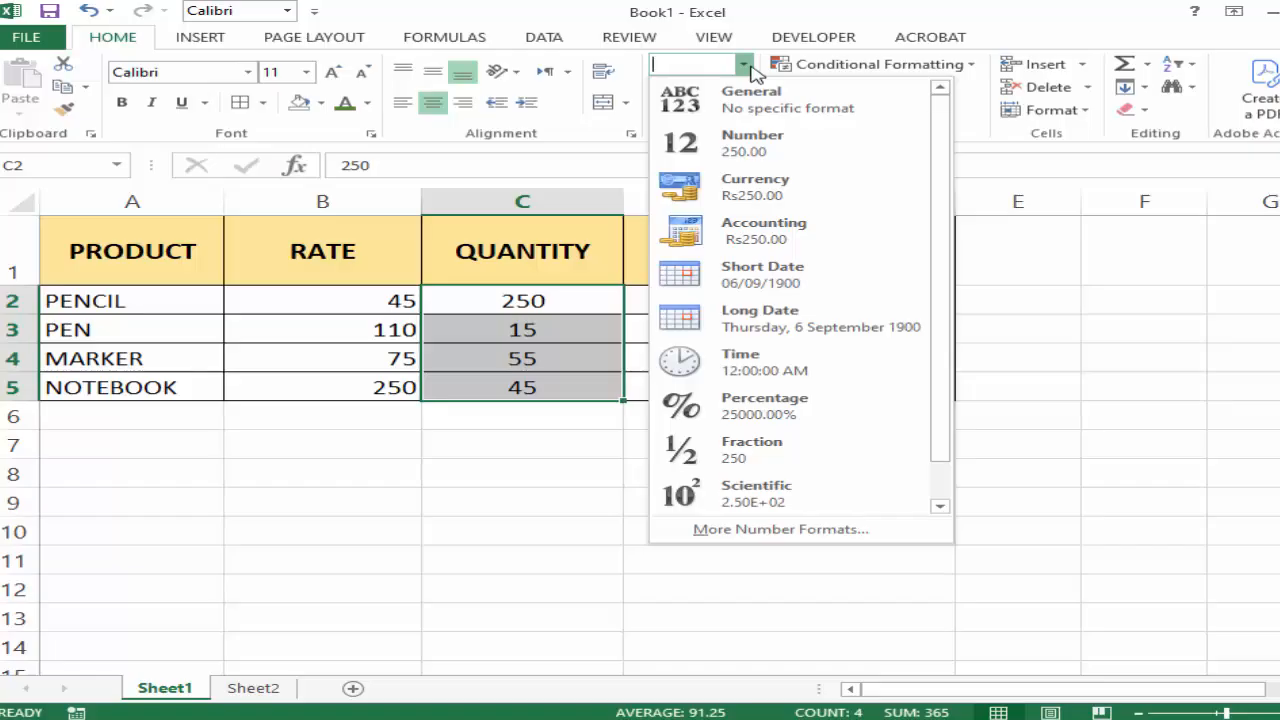
{"action": "left_click", "coordinate": [716, 531]}
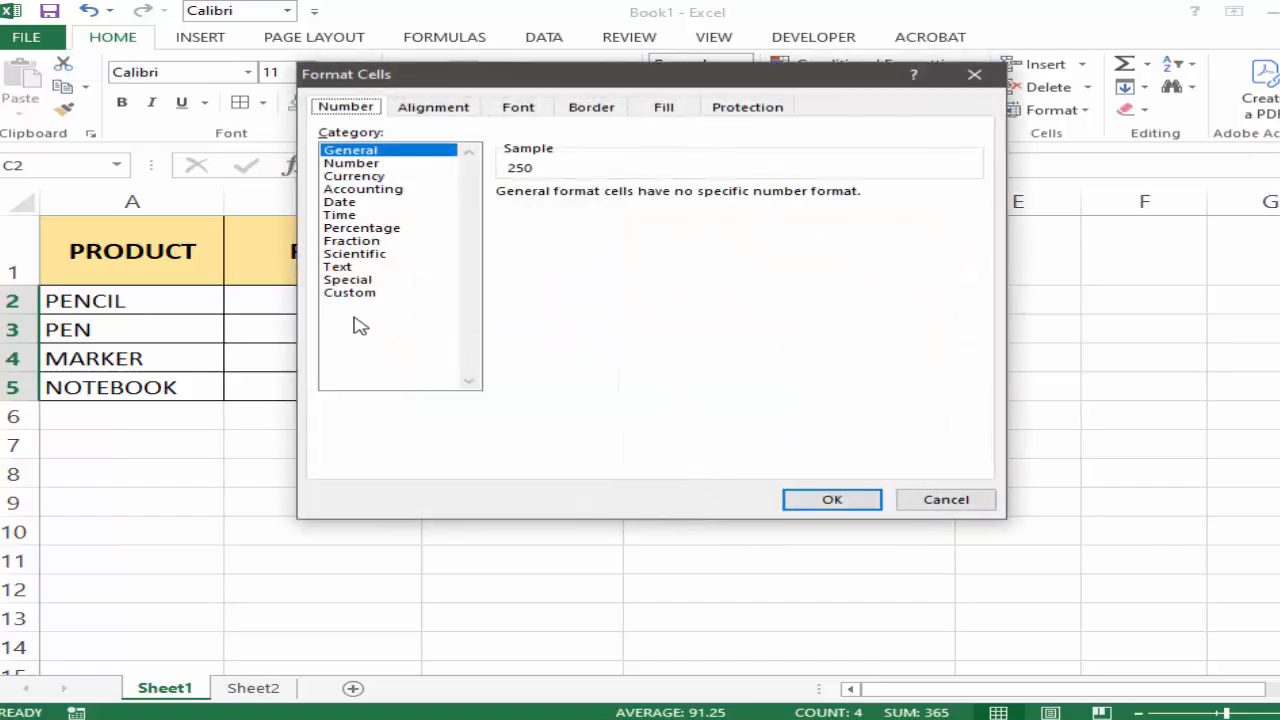
{"action": "left_click", "coordinate": [358, 296]}
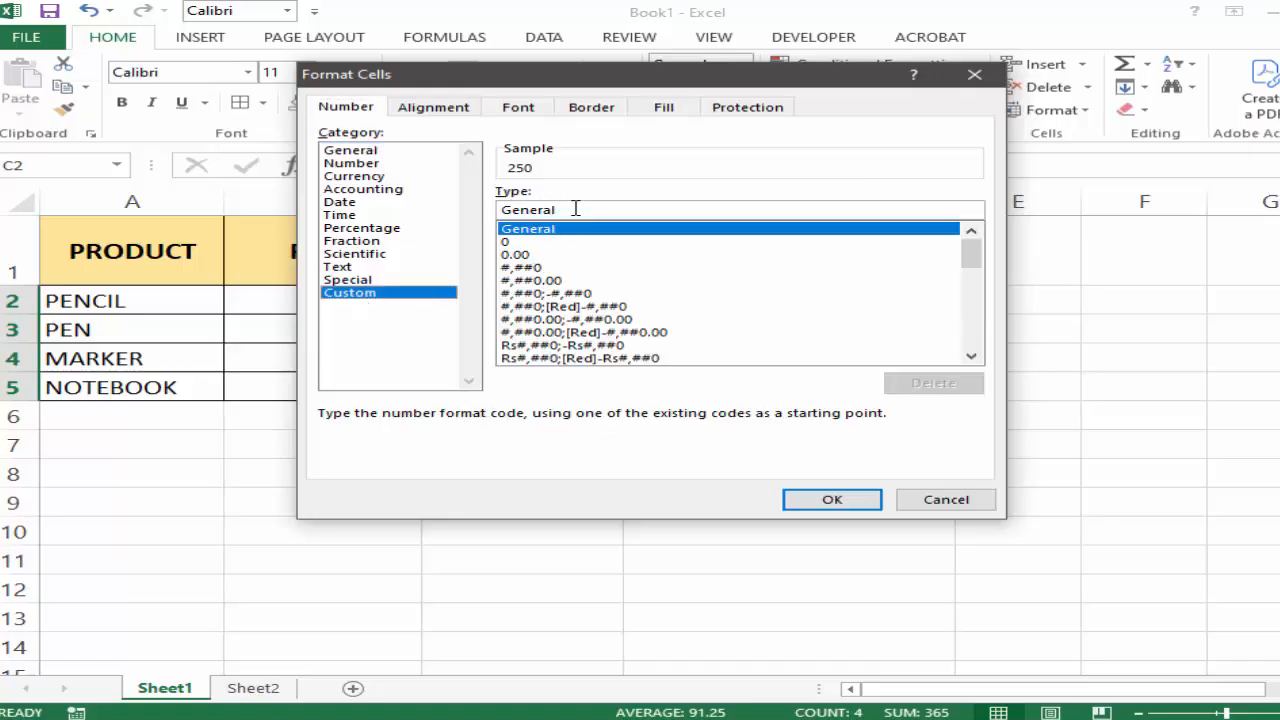
{"action": "double_click", "coordinate": [541, 208]}
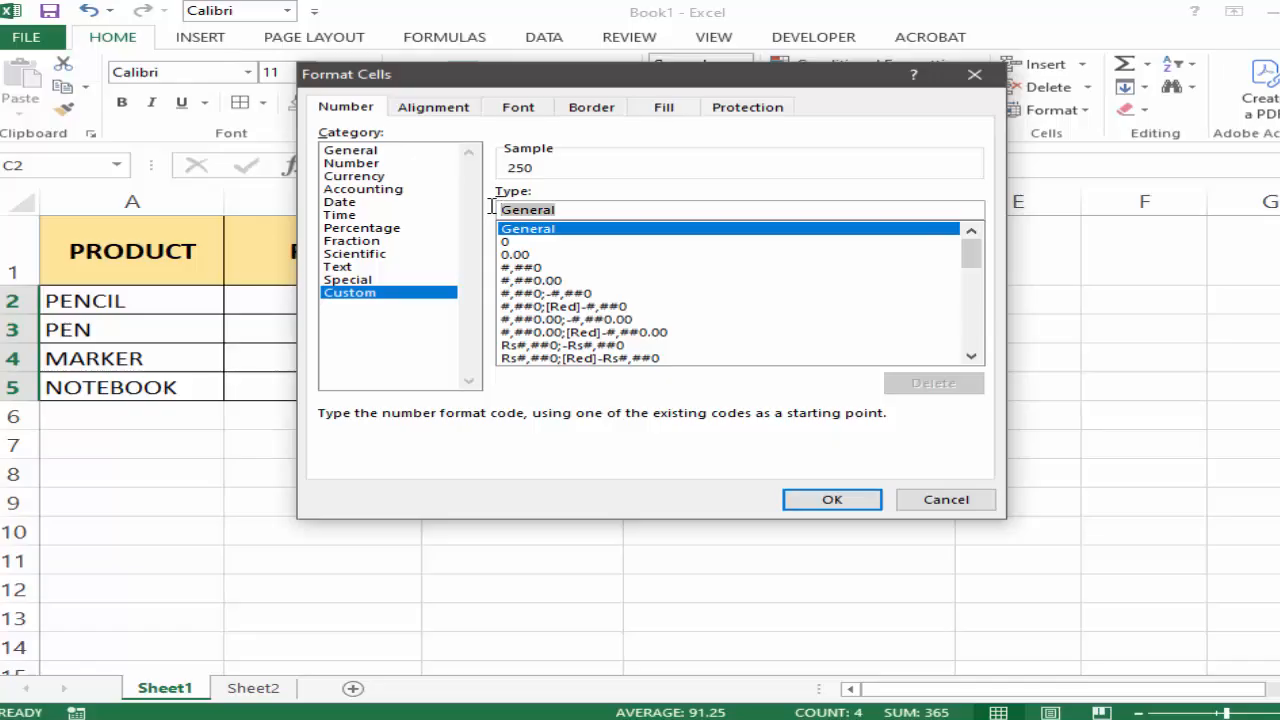
{"action": "key", "text": "BackSpace"}
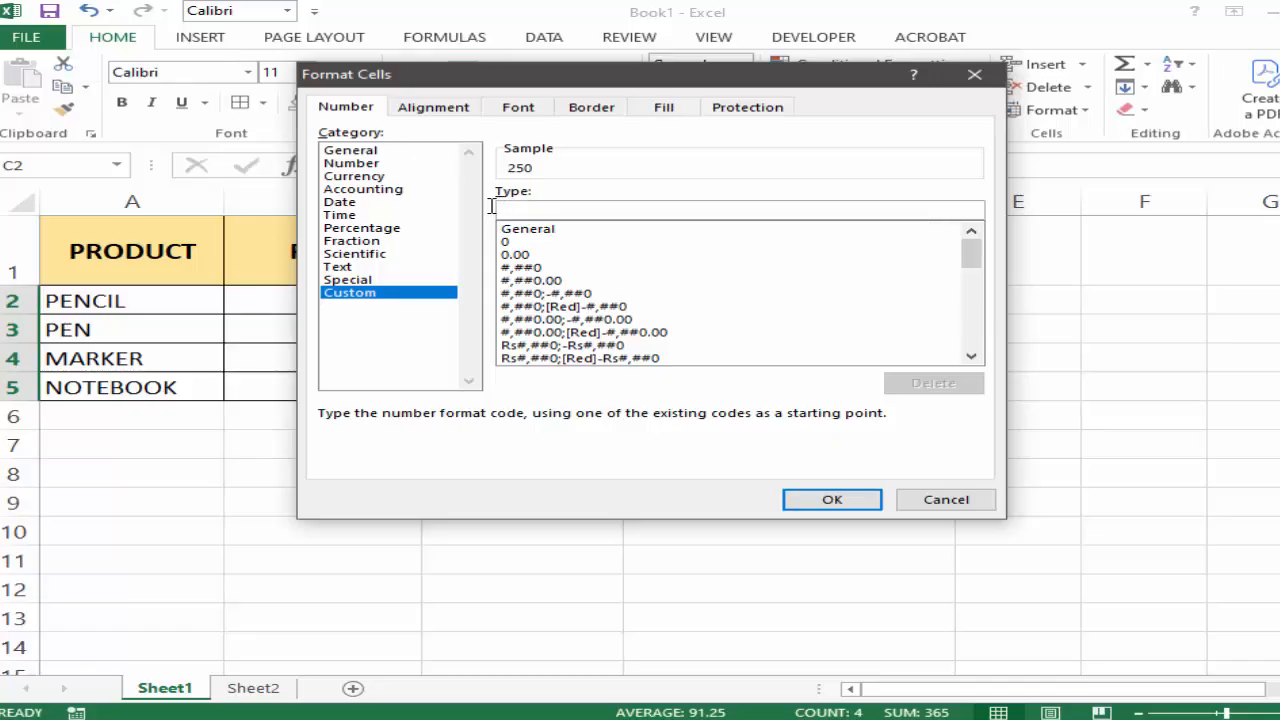
{"action": "type", "text": "# \"NO"}
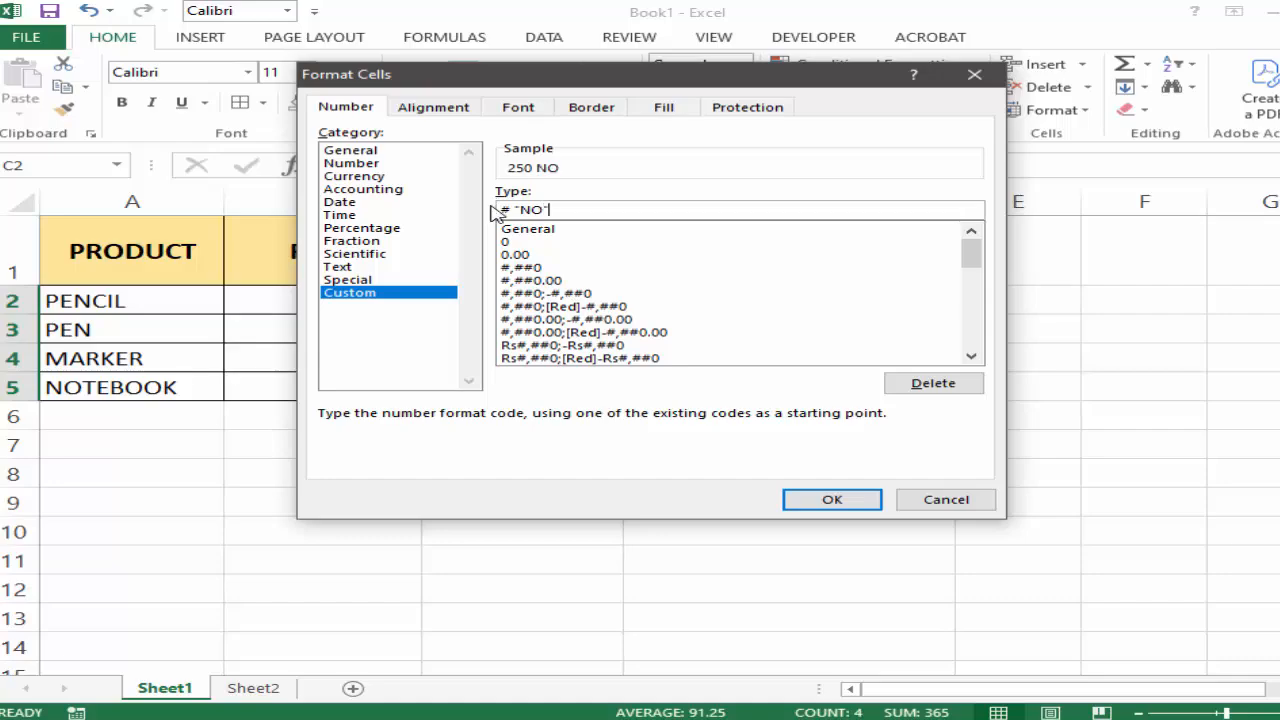
{"action": "left_click", "coordinate": [830, 499]}
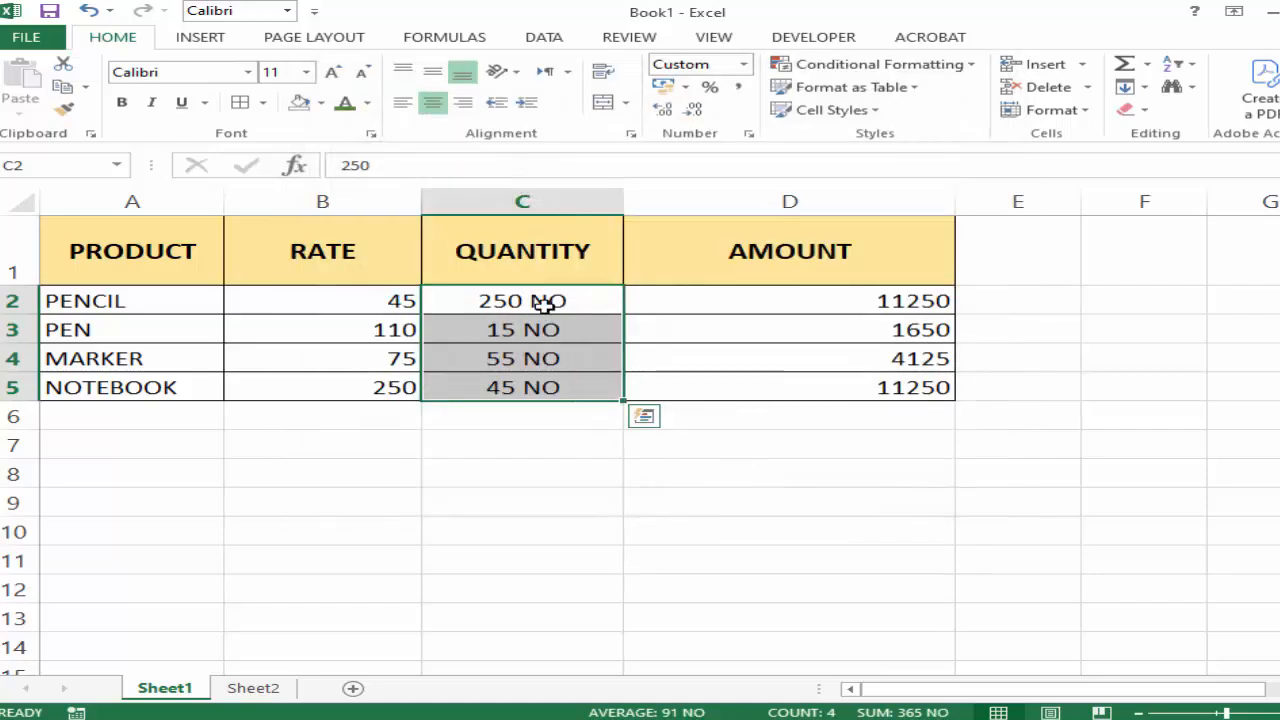
{"action": "left_click_drag", "start_coordinate": [543, 298], "coordinate": [551, 375]}
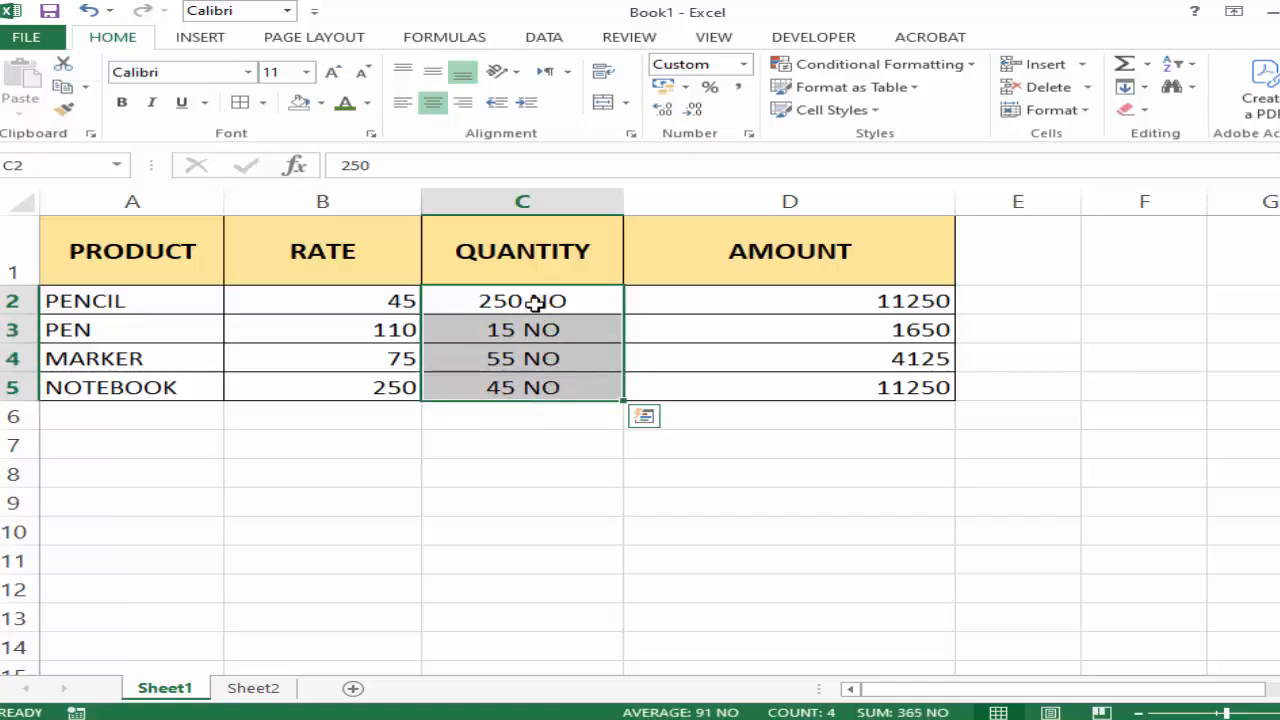
{"action": "left_click", "coordinate": [515, 478]}
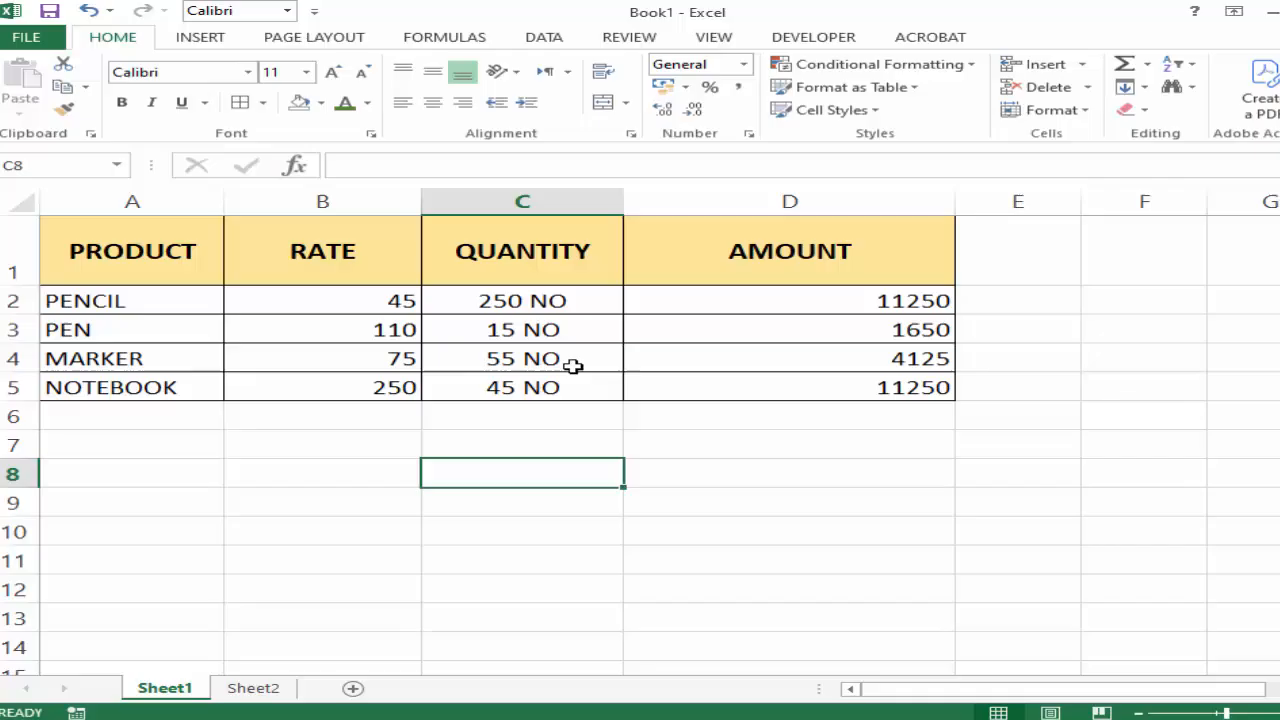
Change the custom number format of the QUANTITY values in C2:C5 to # "PCS".
{"action": "left_click", "coordinate": [566, 303]}
{"action": "left_click_drag", "start_coordinate": [568, 329], "coordinate": [575, 386]}
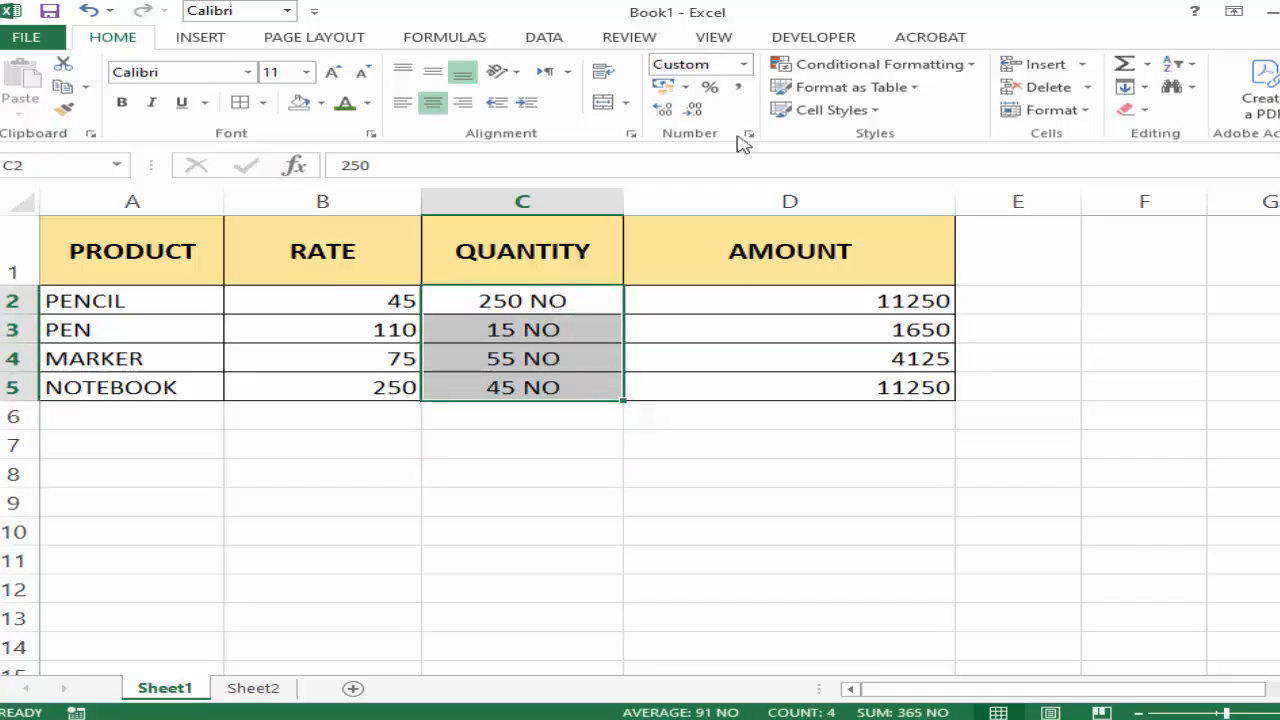
{"action": "left_click", "coordinate": [744, 66]}
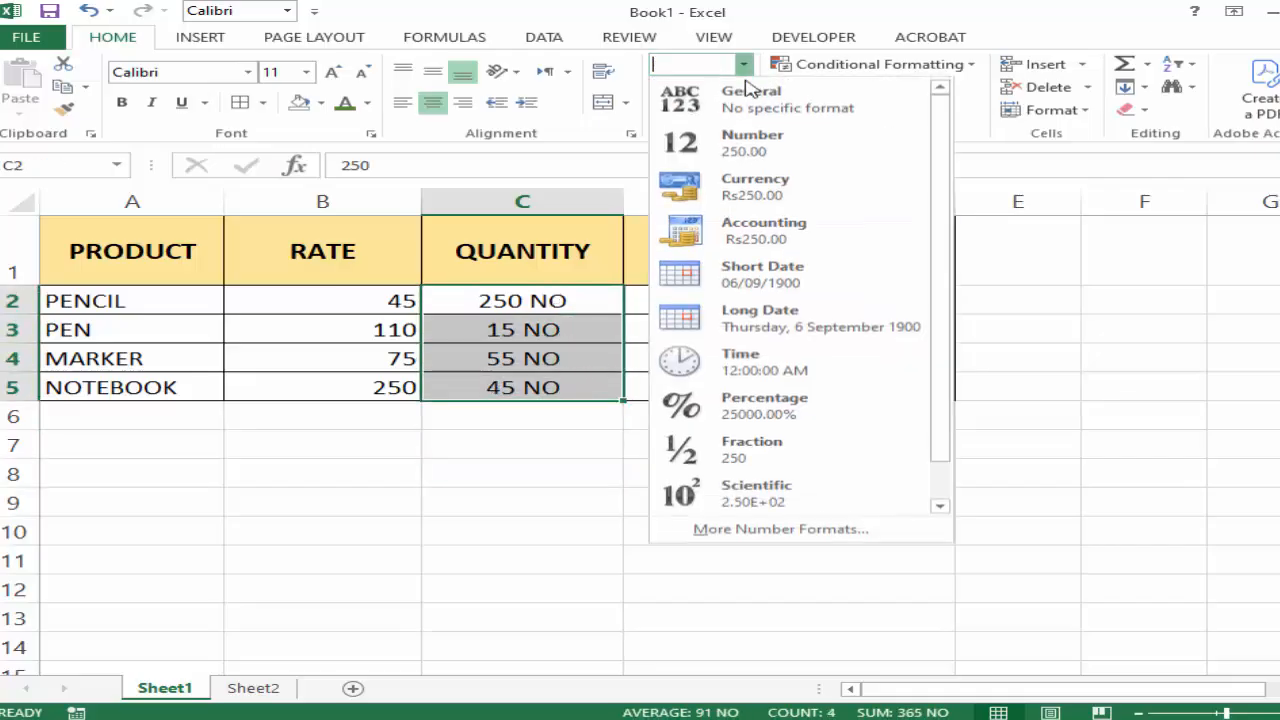
{"action": "left_click", "coordinate": [777, 526]}
{"action": "left_click", "coordinate": [544, 209]}
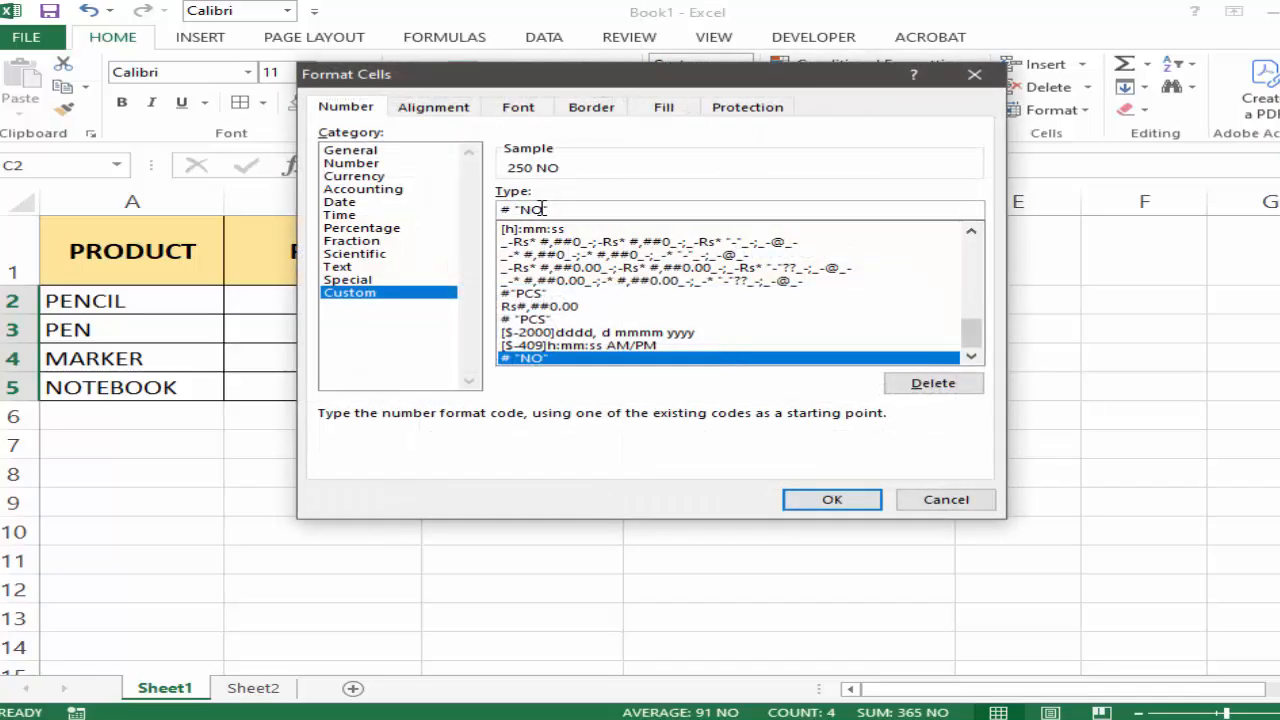
{"action": "double_click", "coordinate": [527, 209]}
{"action": "type", "text": "PCS"}
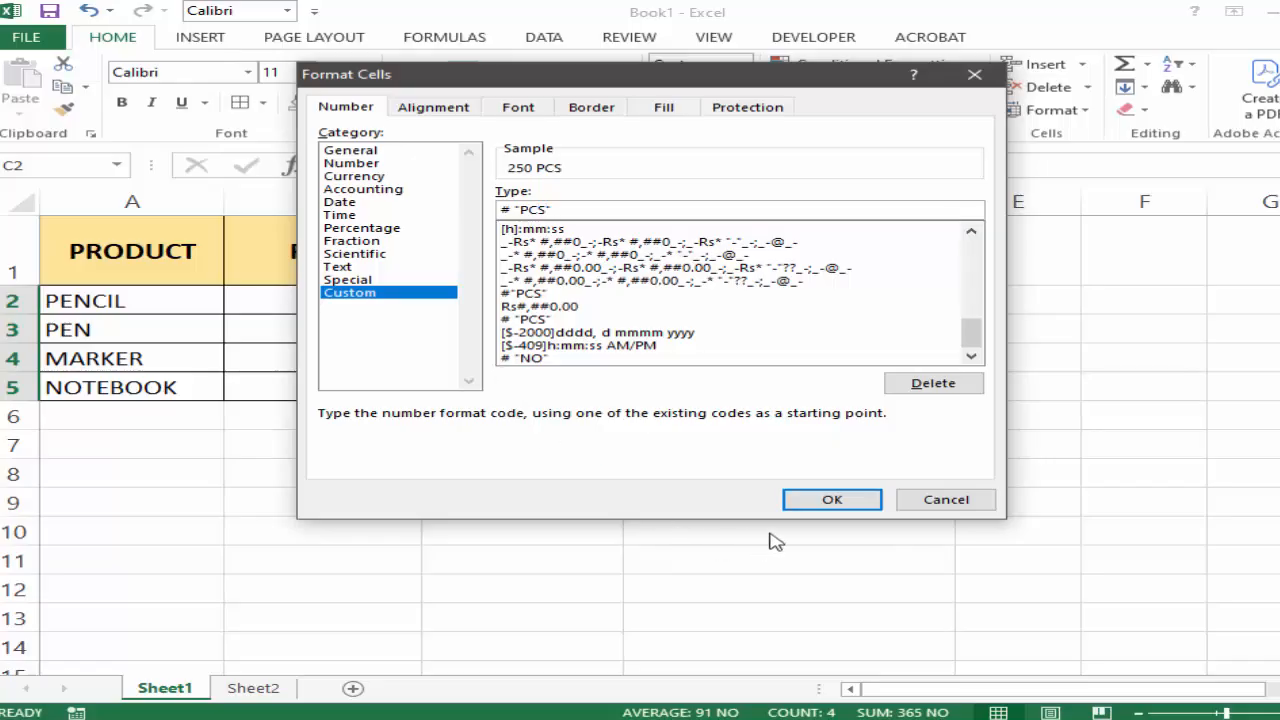
{"action": "left_click", "coordinate": [822, 506]}
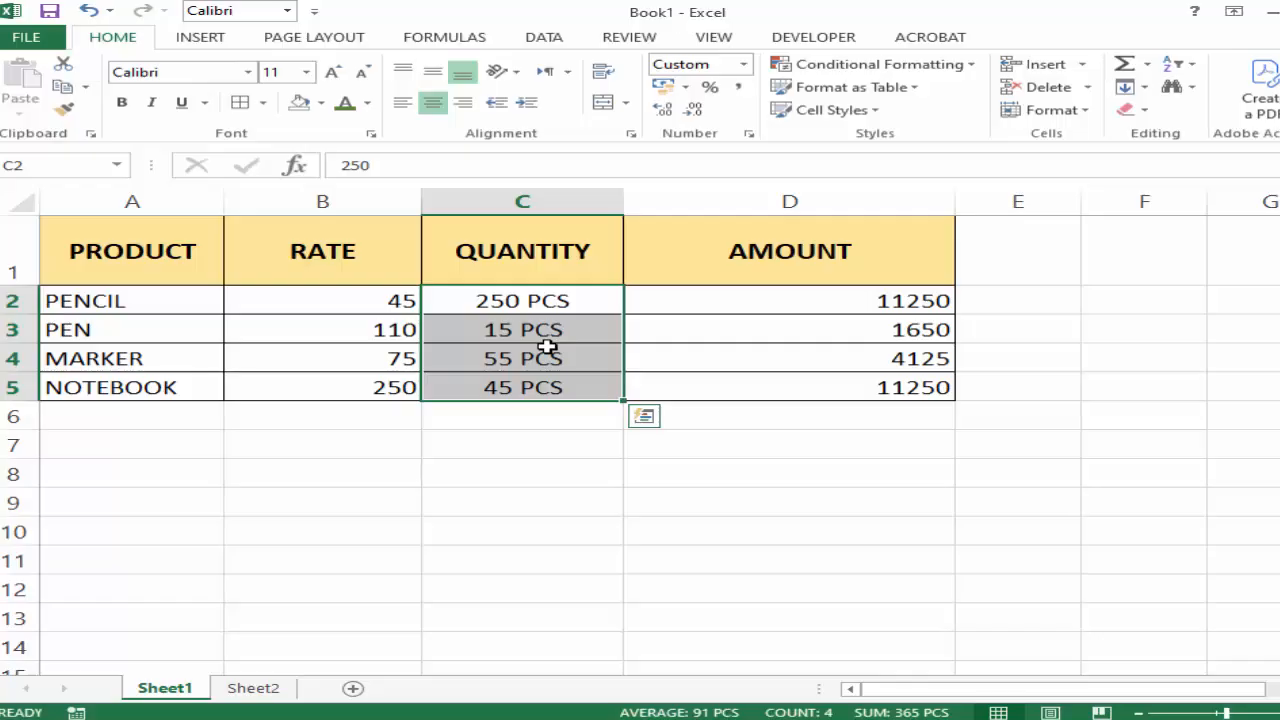
Apply the Currency number format to the AMOUNT values in D2:D5.
{"action": "left_click", "coordinate": [876, 299]}
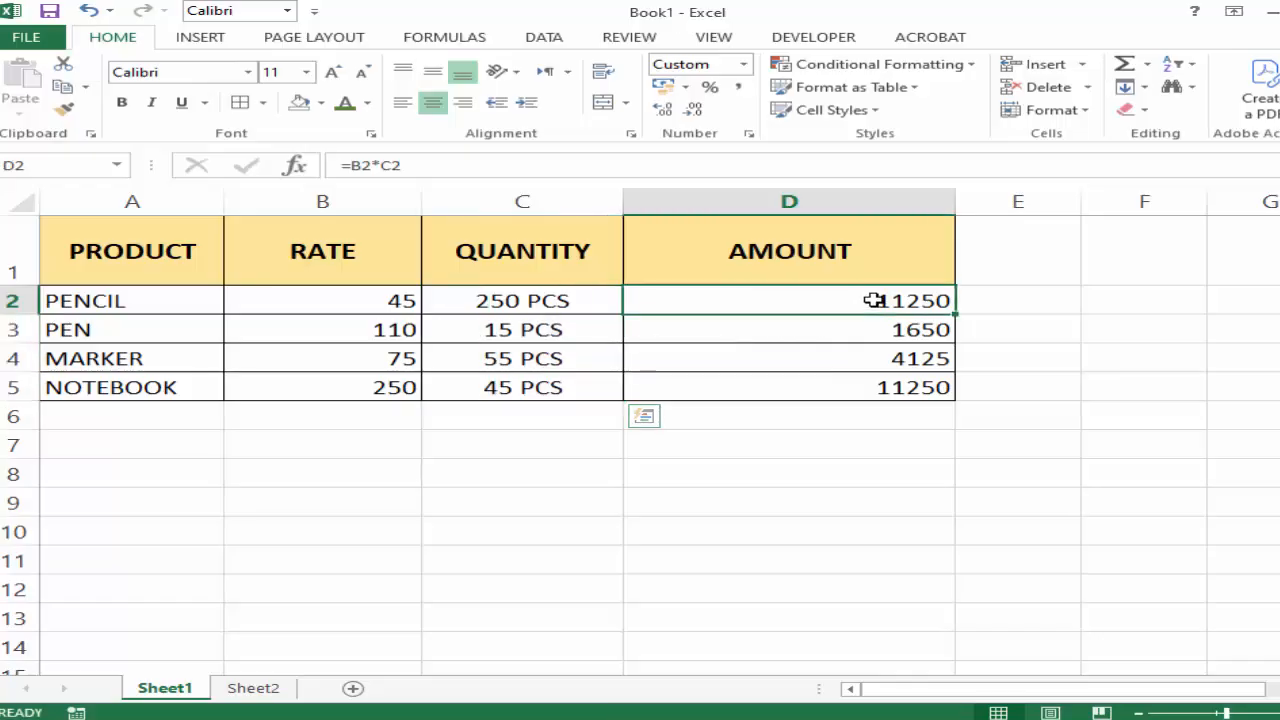
{"action": "left_click_drag", "start_coordinate": [876, 326], "coordinate": [878, 379]}
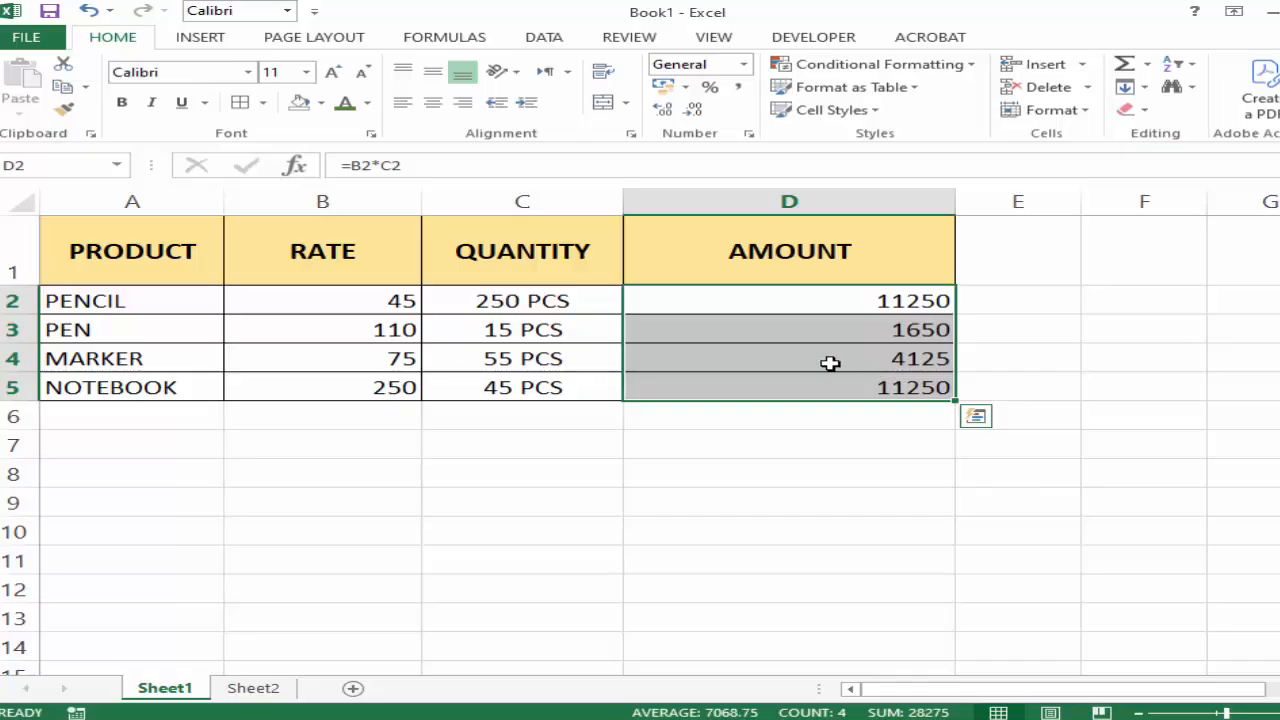
{"action": "left_click", "coordinate": [838, 470]}
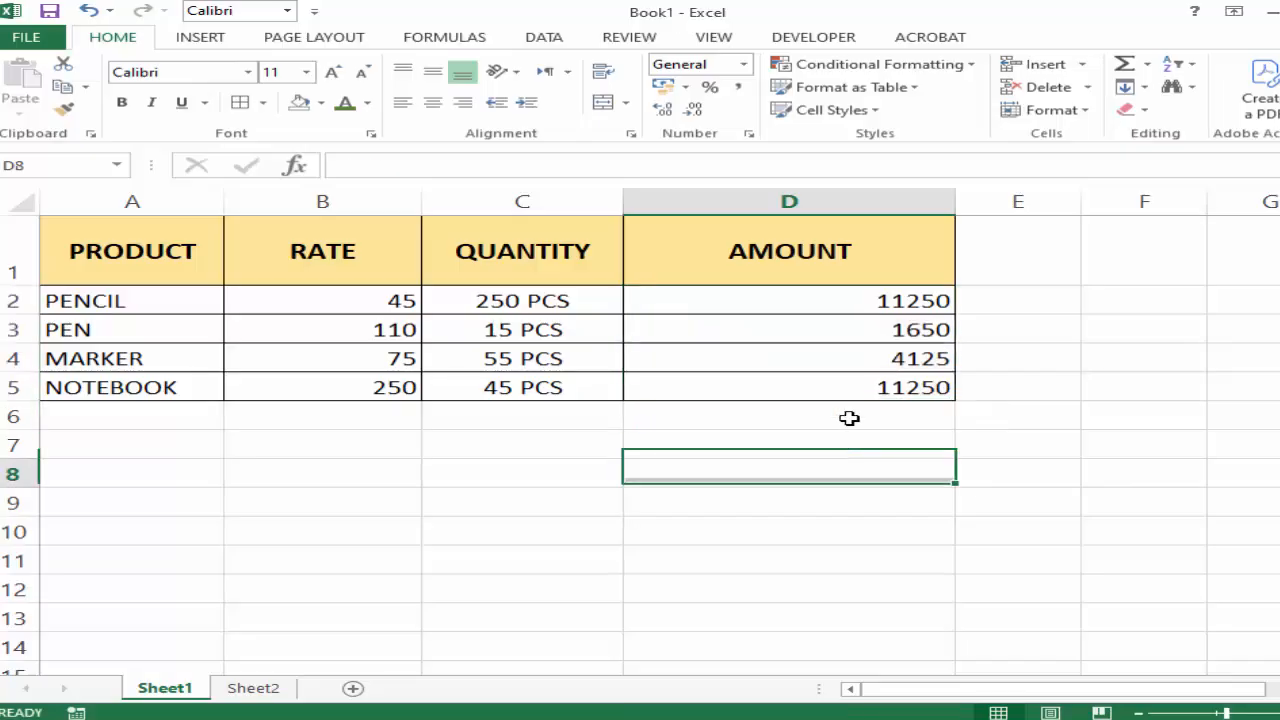
{"action": "left_click", "coordinate": [848, 308]}
{"action": "left_click_drag", "start_coordinate": [846, 322], "coordinate": [849, 385]}
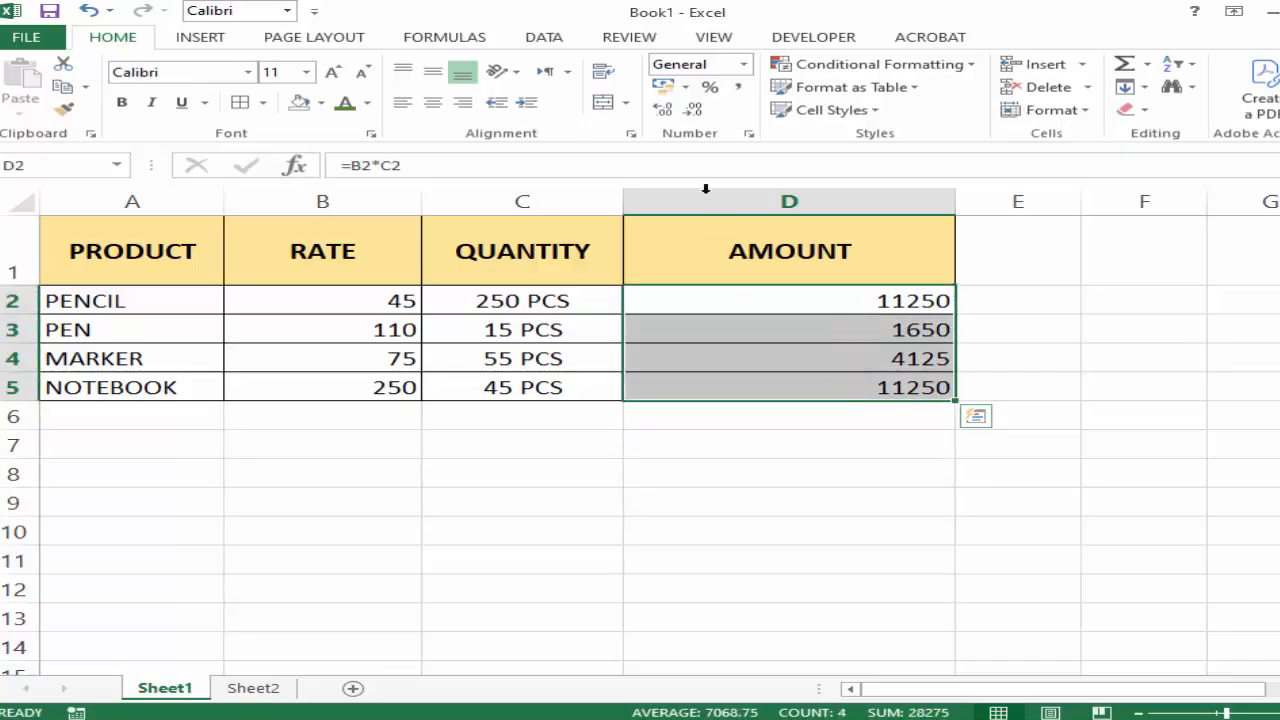
{"action": "left_click", "coordinate": [744, 66]}
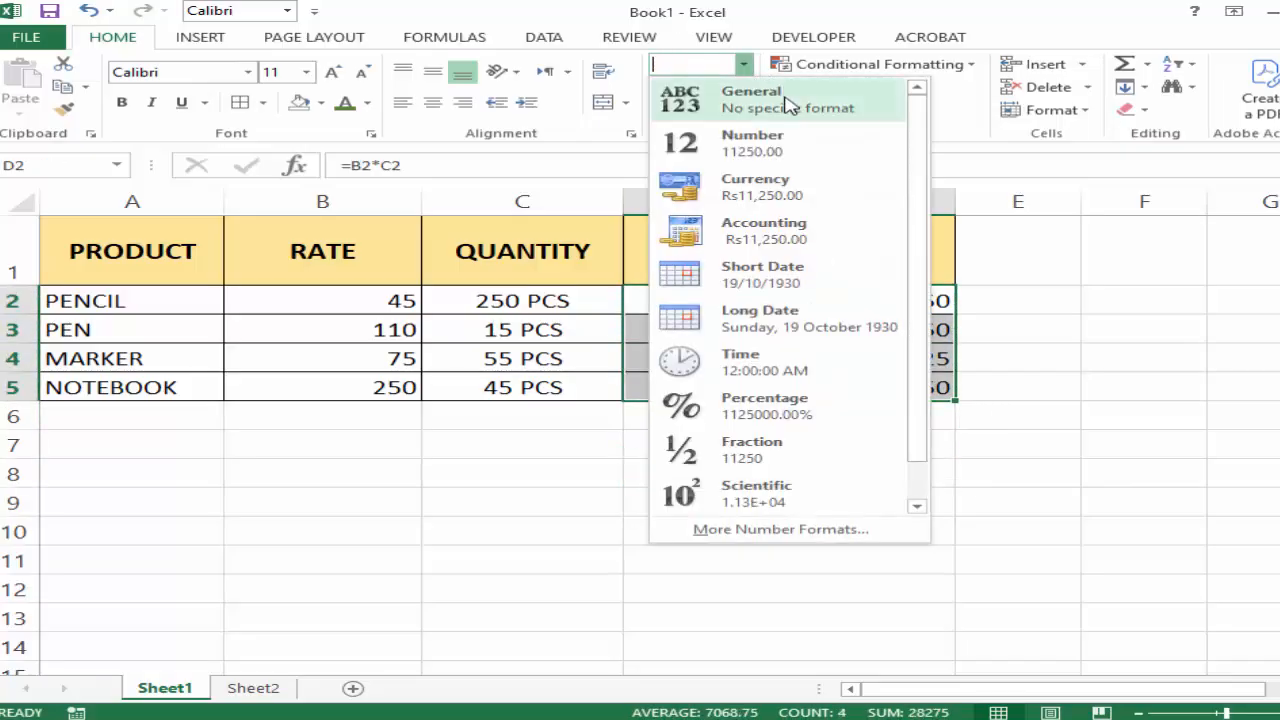
{"action": "left_click", "coordinate": [748, 195]}
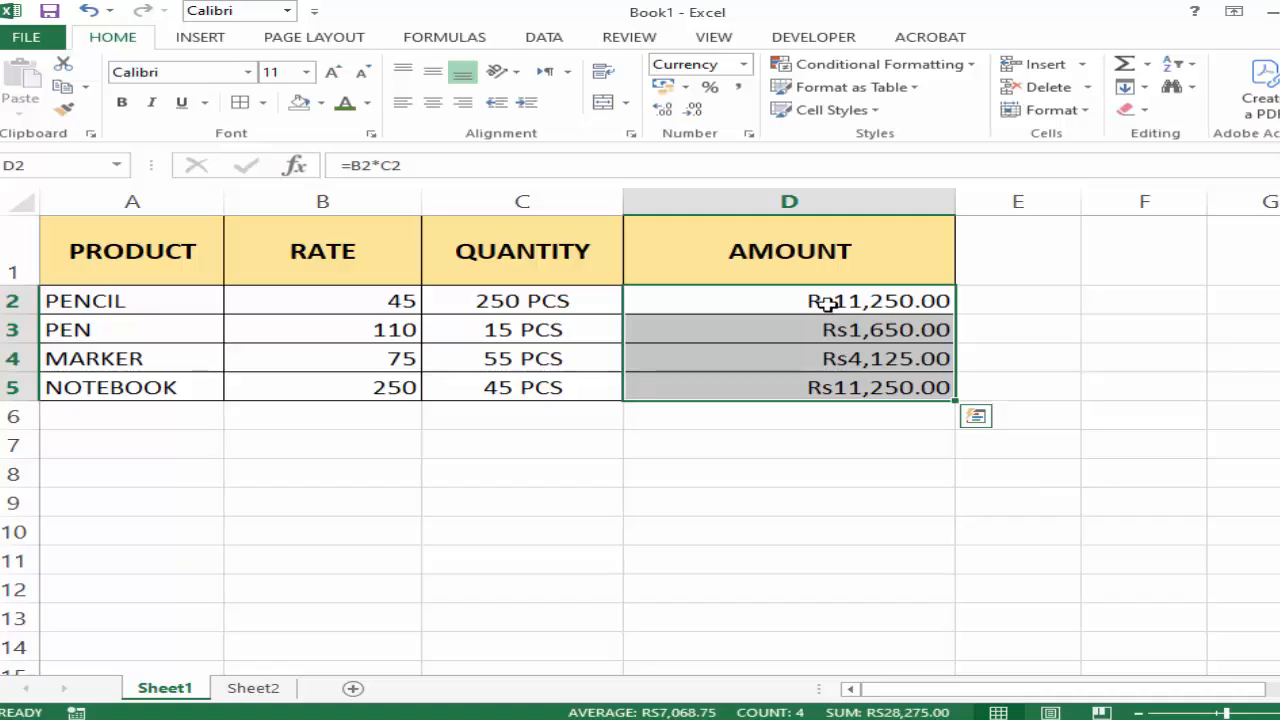
{"action": "left_click", "coordinate": [869, 471]}
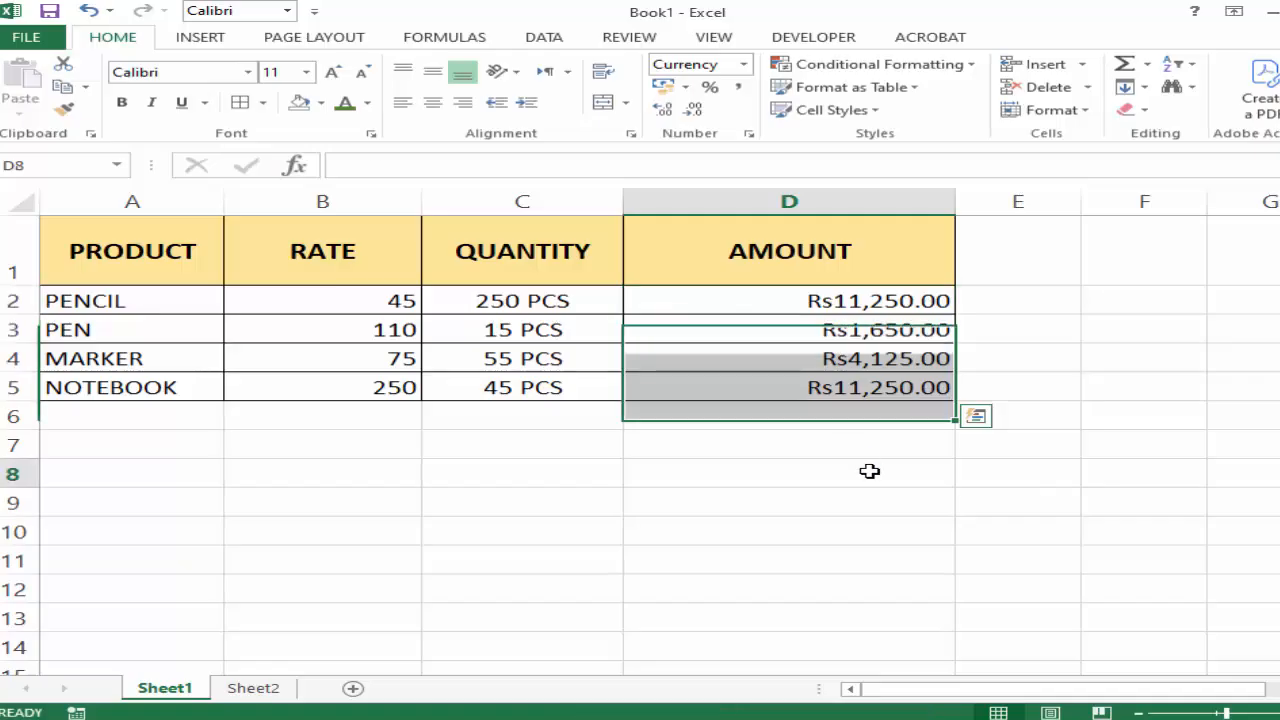
Change the currency symbol of the AMOUNT values in D2:D5 to $ English (United States).
{"action": "left_click", "coordinate": [848, 303]}
{"action": "left_click_drag", "start_coordinate": [848, 303], "coordinate": [846, 389]}
{"action": "left_click", "coordinate": [743, 64]}
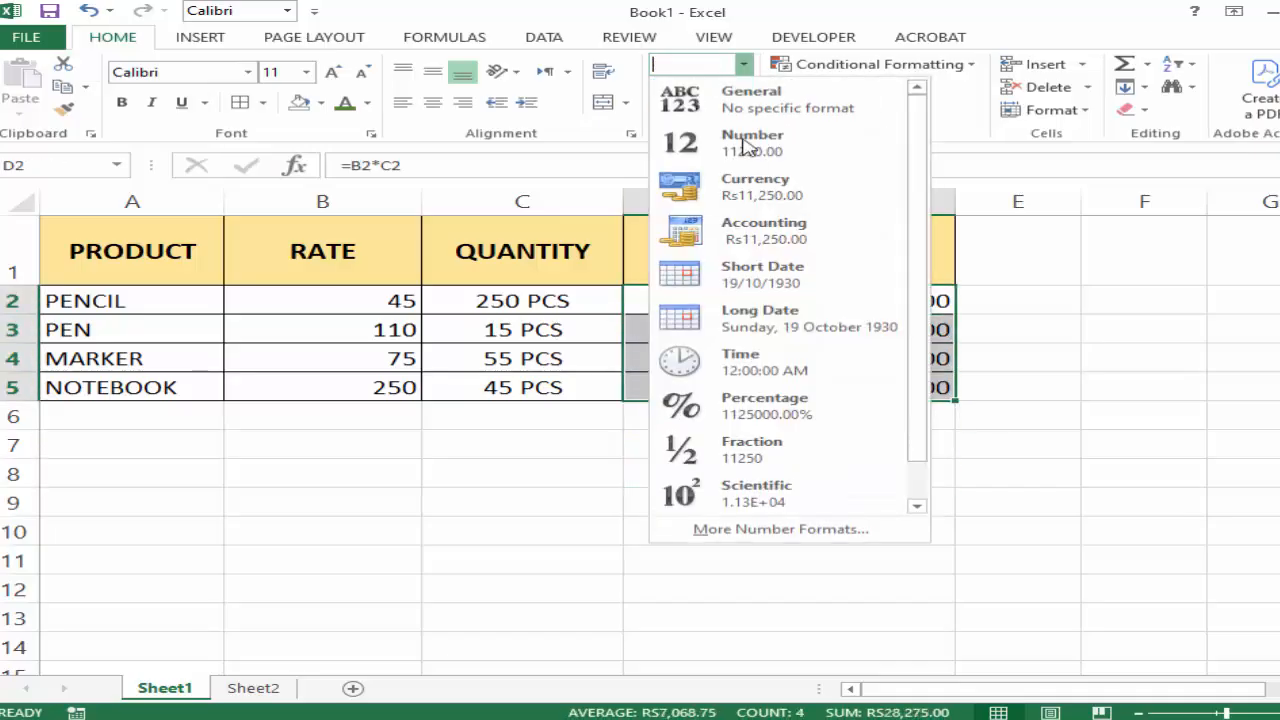
{"action": "left_click", "coordinate": [760, 530]}
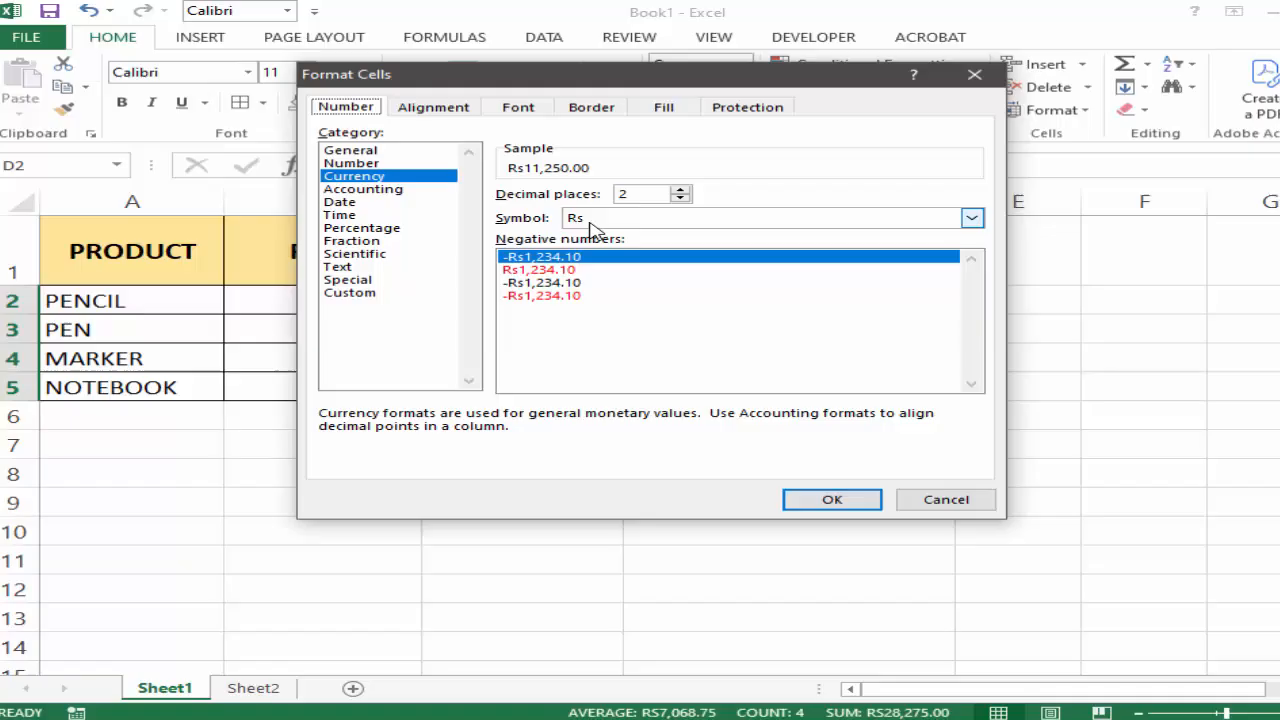
{"action": "left_click", "coordinate": [971, 218]}
{"action": "left_click", "coordinate": [972, 299]}
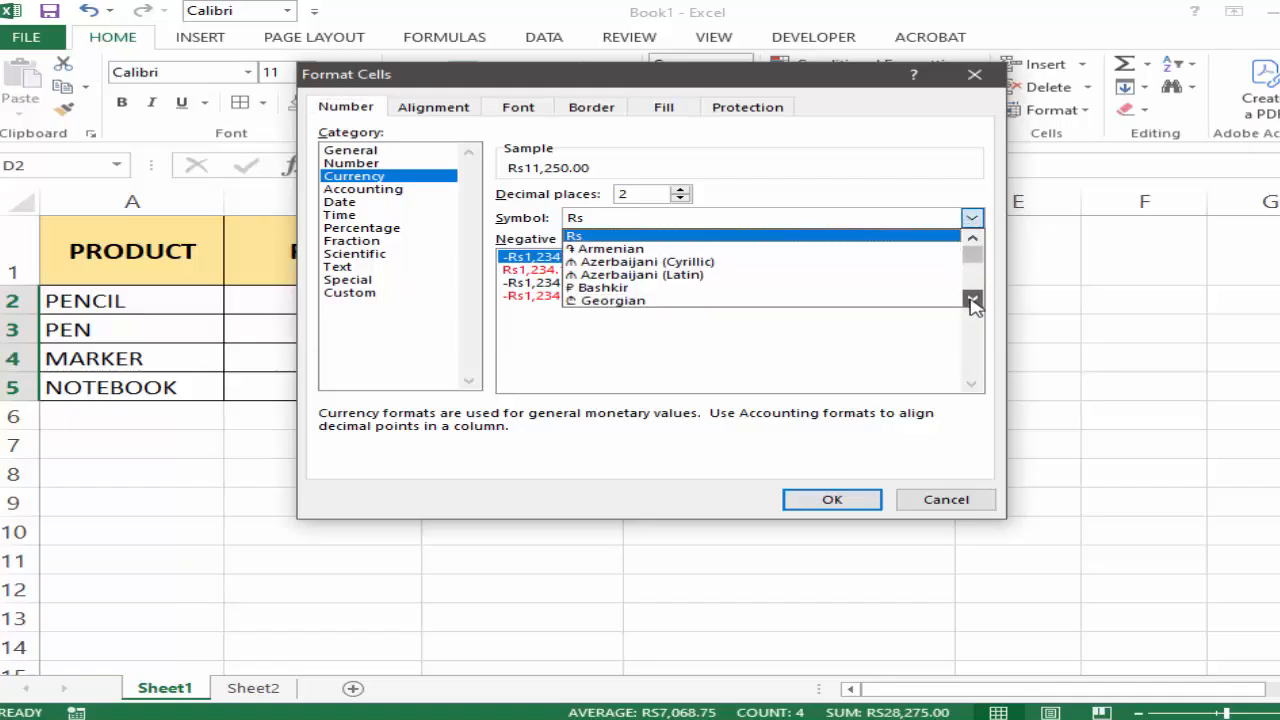
{"action": "left_click", "coordinate": [972, 299]}
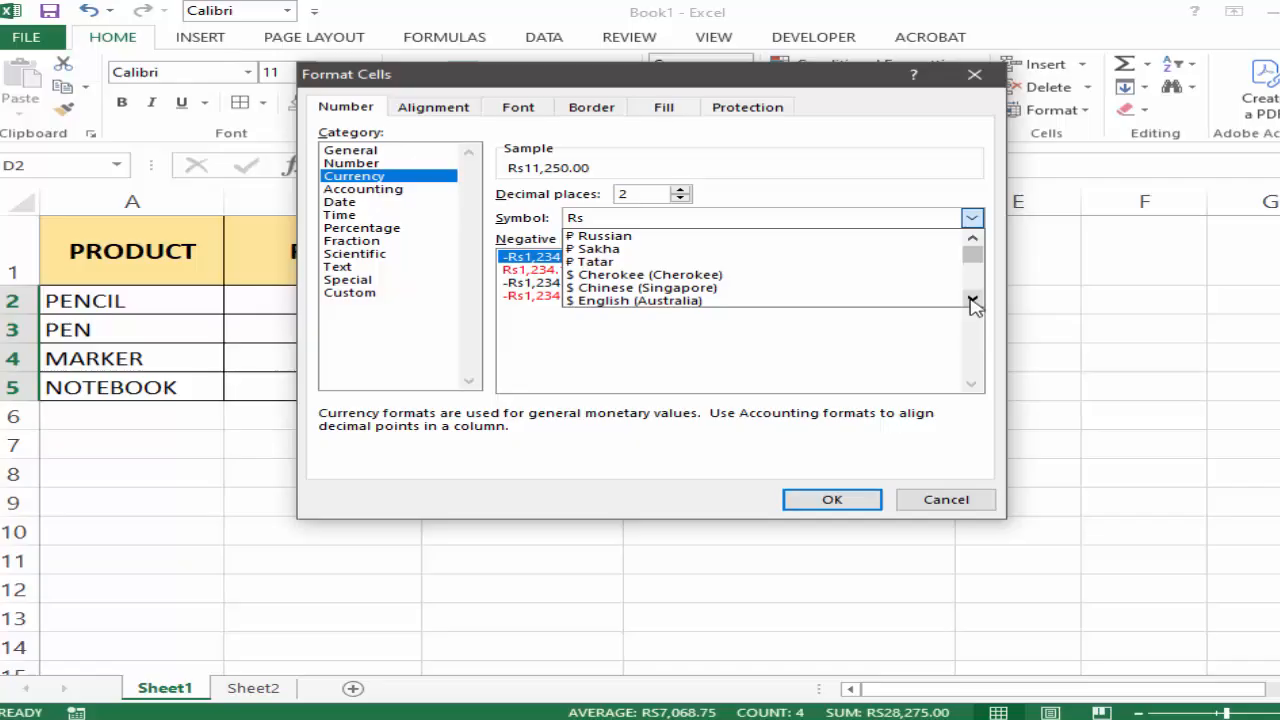
{"action": "left_click", "coordinate": [972, 299]}
{"action": "left_click", "coordinate": [972, 299]}
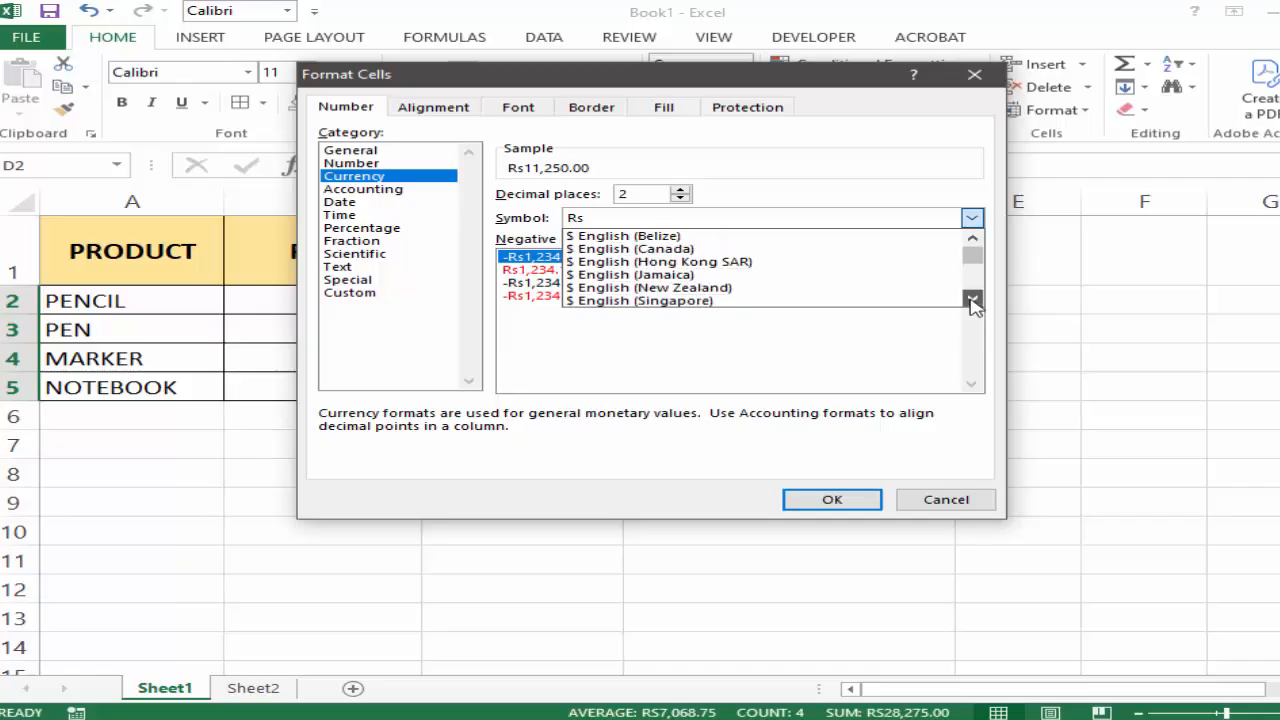
{"action": "left_click", "coordinate": [972, 299]}
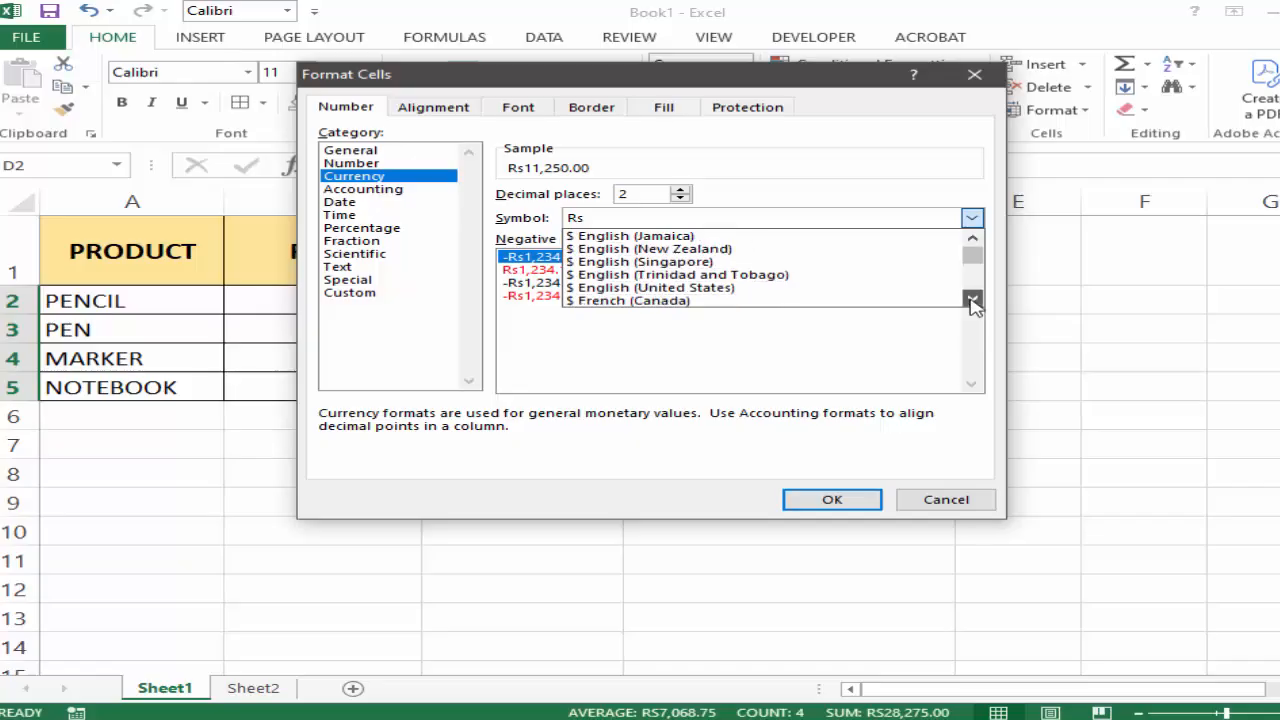
{"action": "left_click", "coordinate": [606, 289]}
{"action": "left_click", "coordinate": [831, 499]}
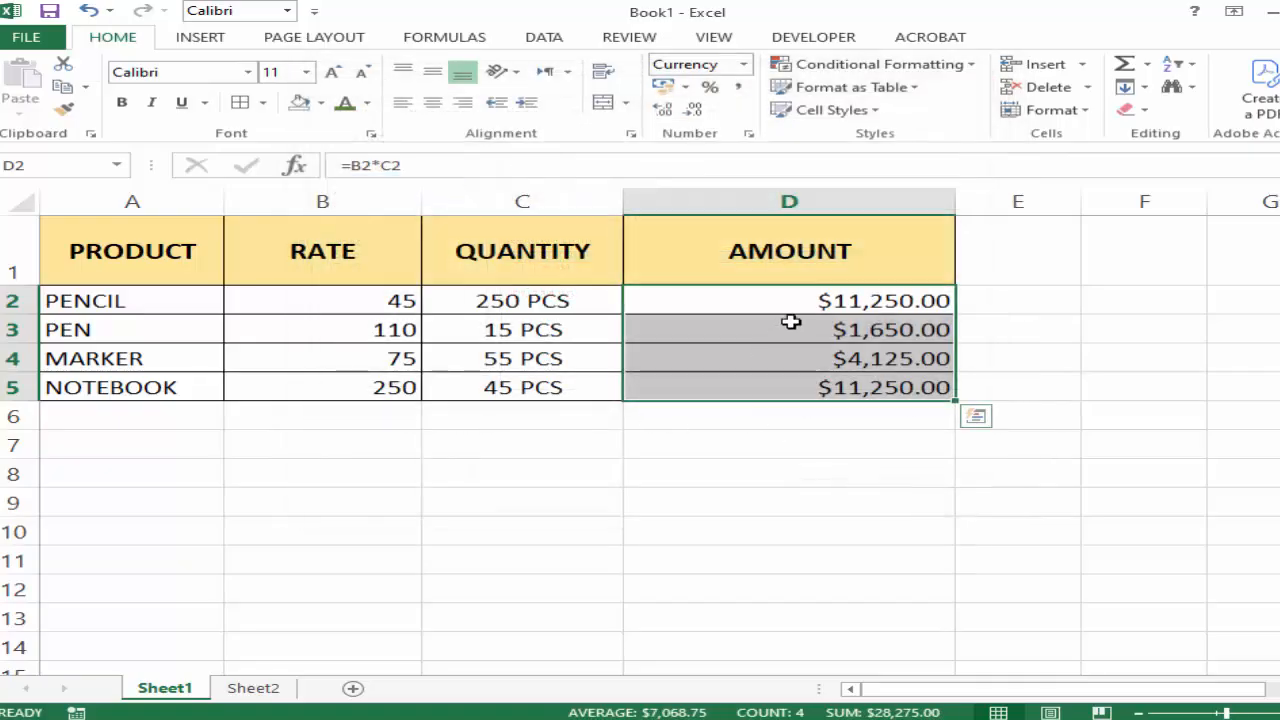
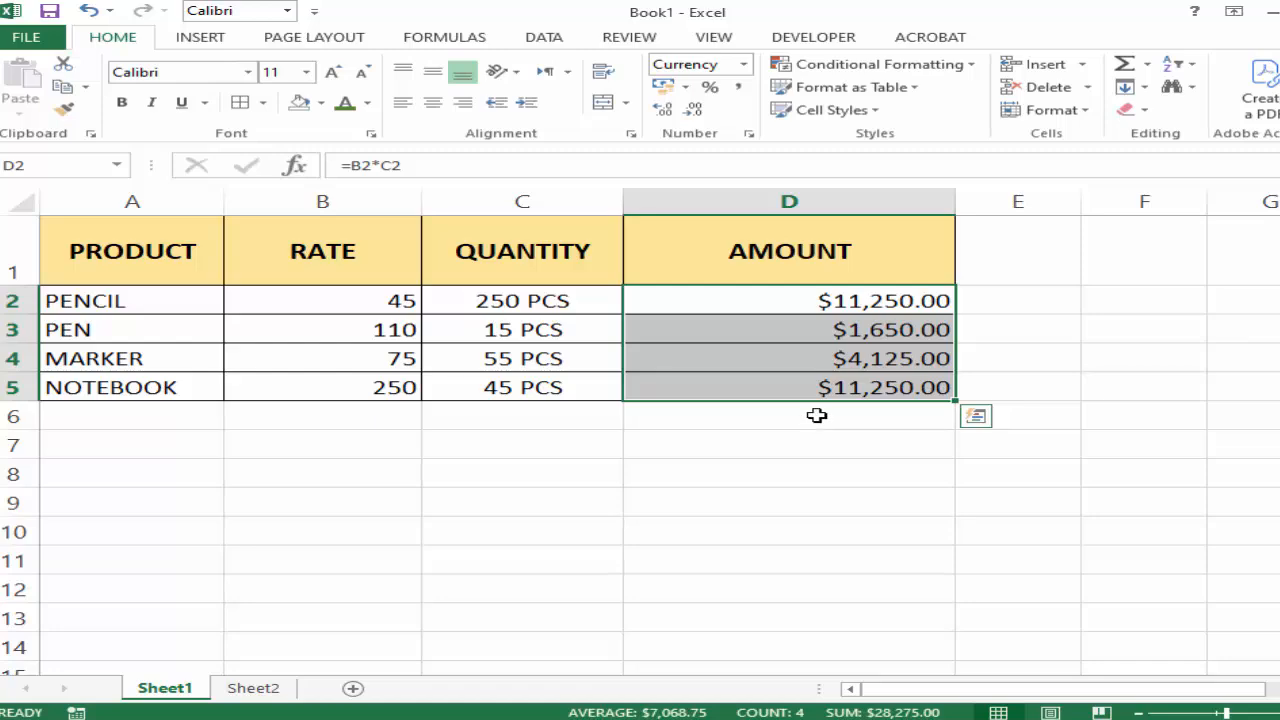
Increase the displayed decimal places of the AMOUNT values in D2:D5 to seven.
{"action": "left_click", "coordinate": [882, 468]}
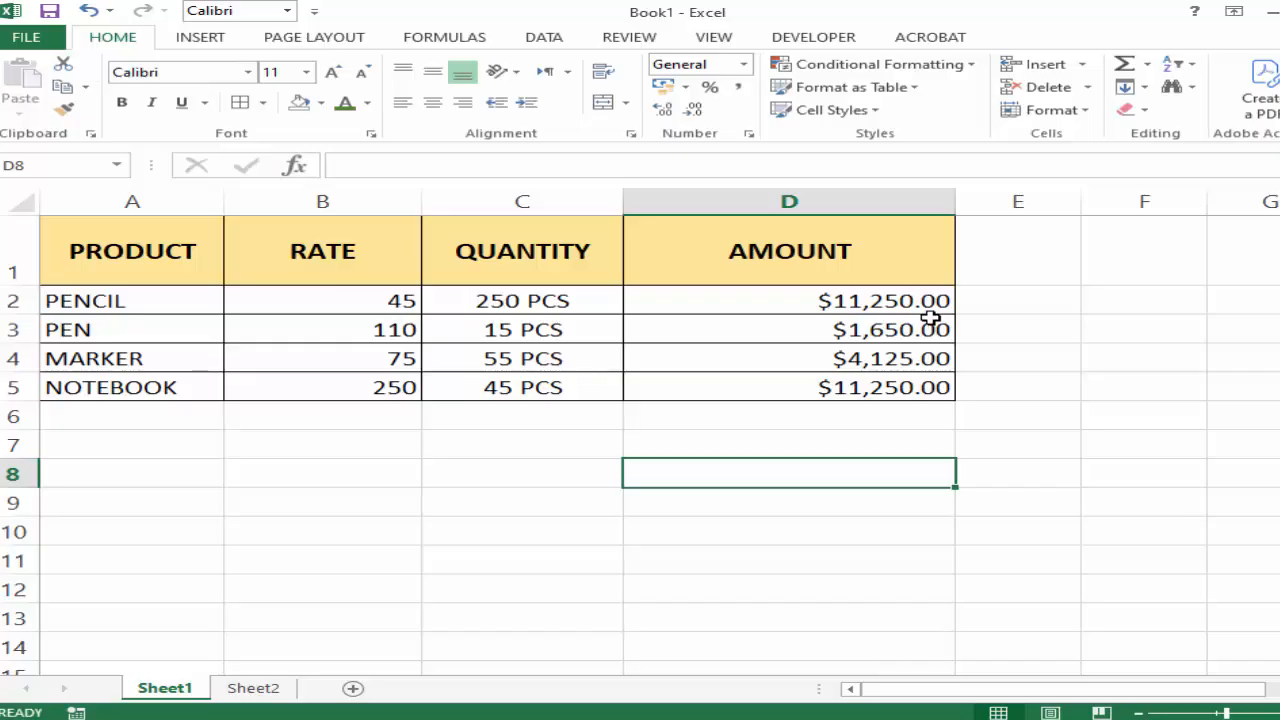
{"action": "left_click", "coordinate": [871, 436]}
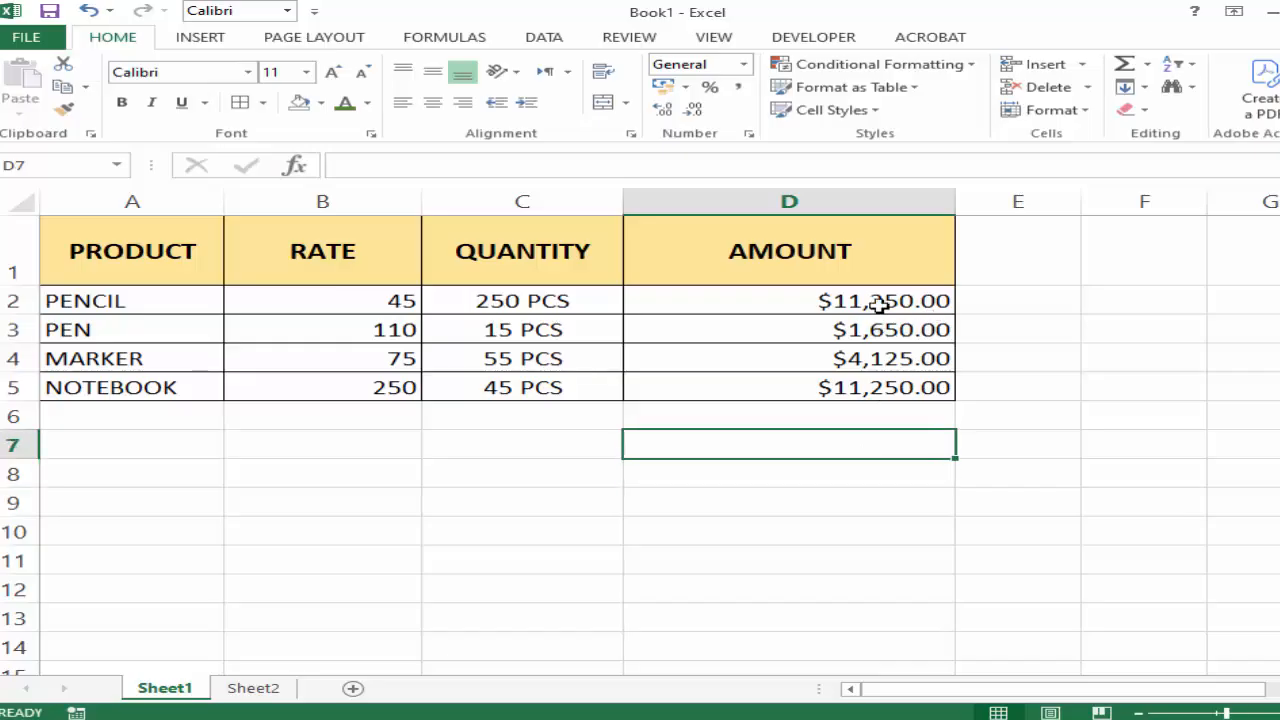
{"action": "left_click", "coordinate": [879, 304]}
{"action": "left_click_drag", "start_coordinate": [879, 323], "coordinate": [886, 386]}
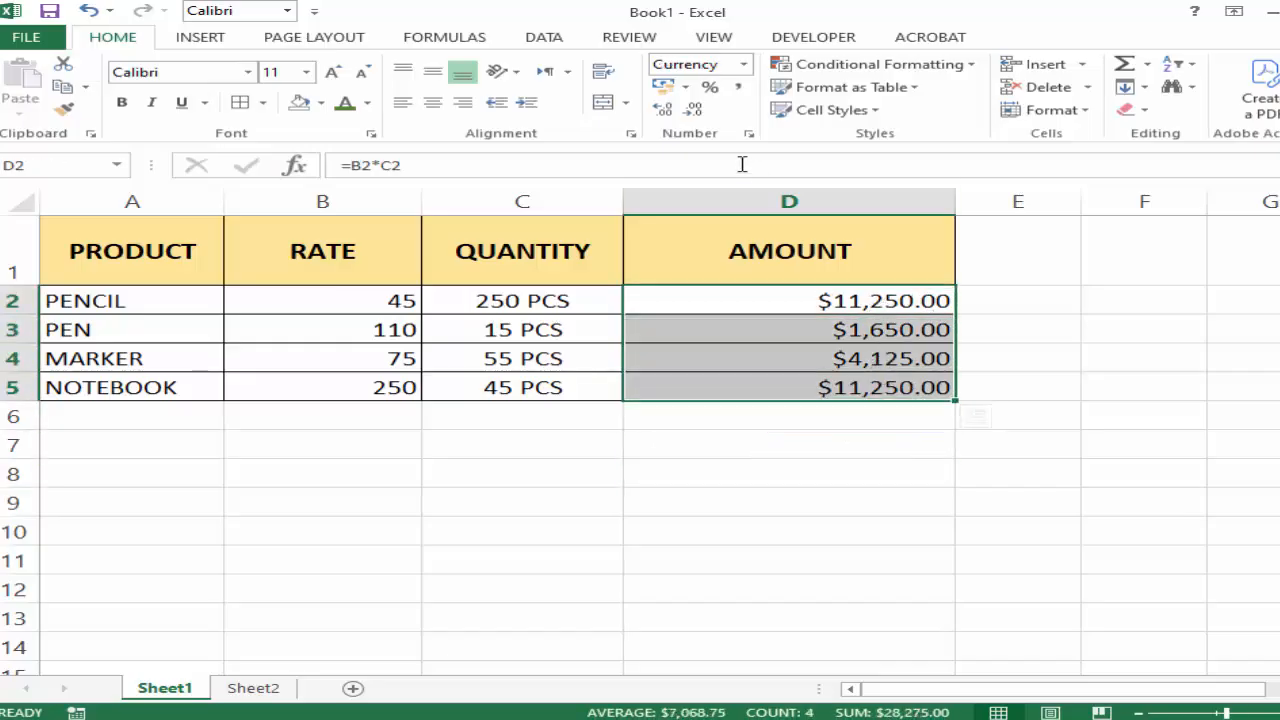
{"action": "left_click", "coordinate": [697, 112]}
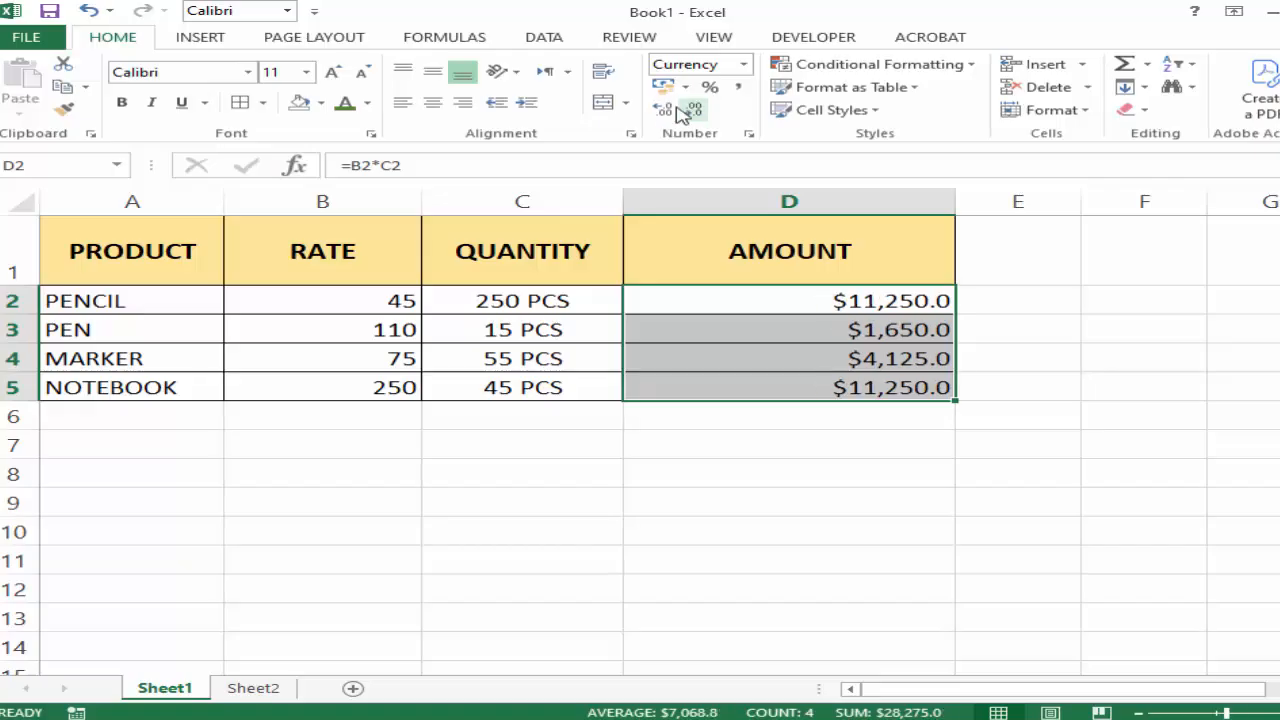
{"action": "left_click", "coordinate": [661, 113]}
{"action": "left_click", "coordinate": [661, 113]}
{"action": "left_click", "coordinate": [661, 113]}
{"action": "left_click", "coordinate": [661, 113]}
{"action": "left_click", "coordinate": [661, 113]}
{"action": "left_click", "coordinate": [661, 113]}
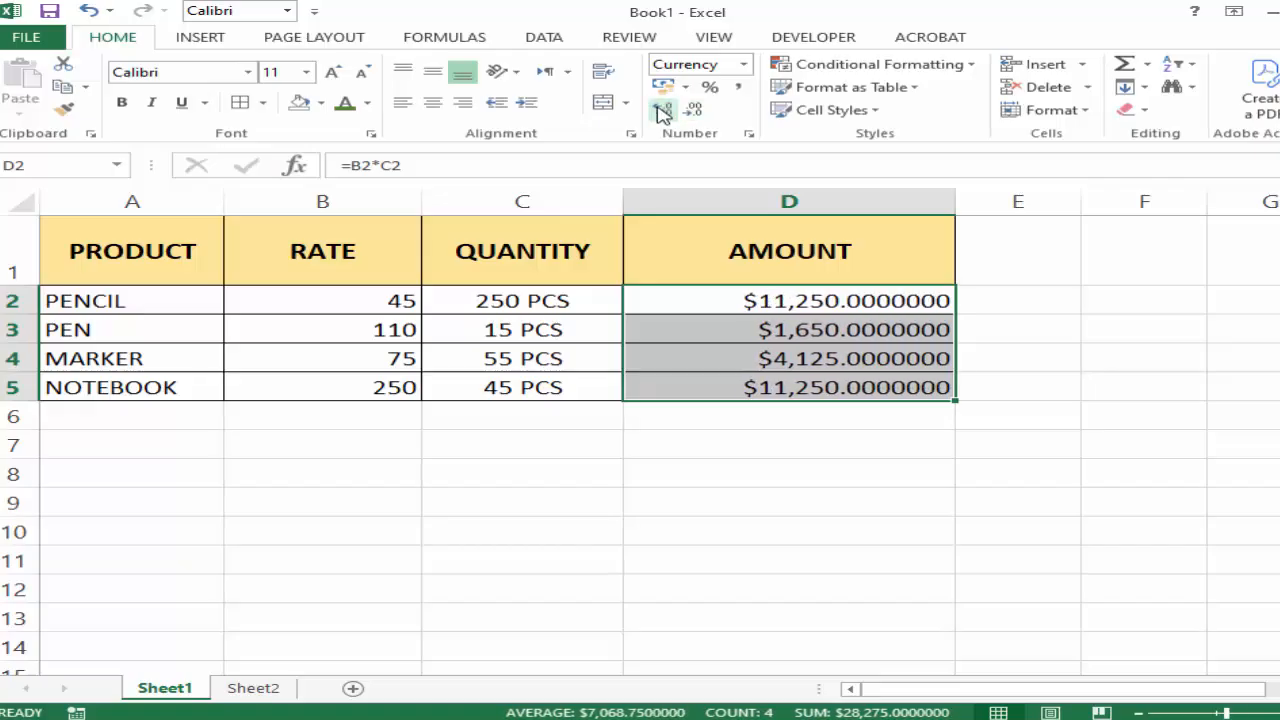
Reduce the AMOUNT values in D2:D5 to zero decimal places.
{"action": "left_click", "coordinate": [694, 112]}
{"action": "left_click", "coordinate": [694, 112]}
{"action": "left_click", "coordinate": [694, 112]}
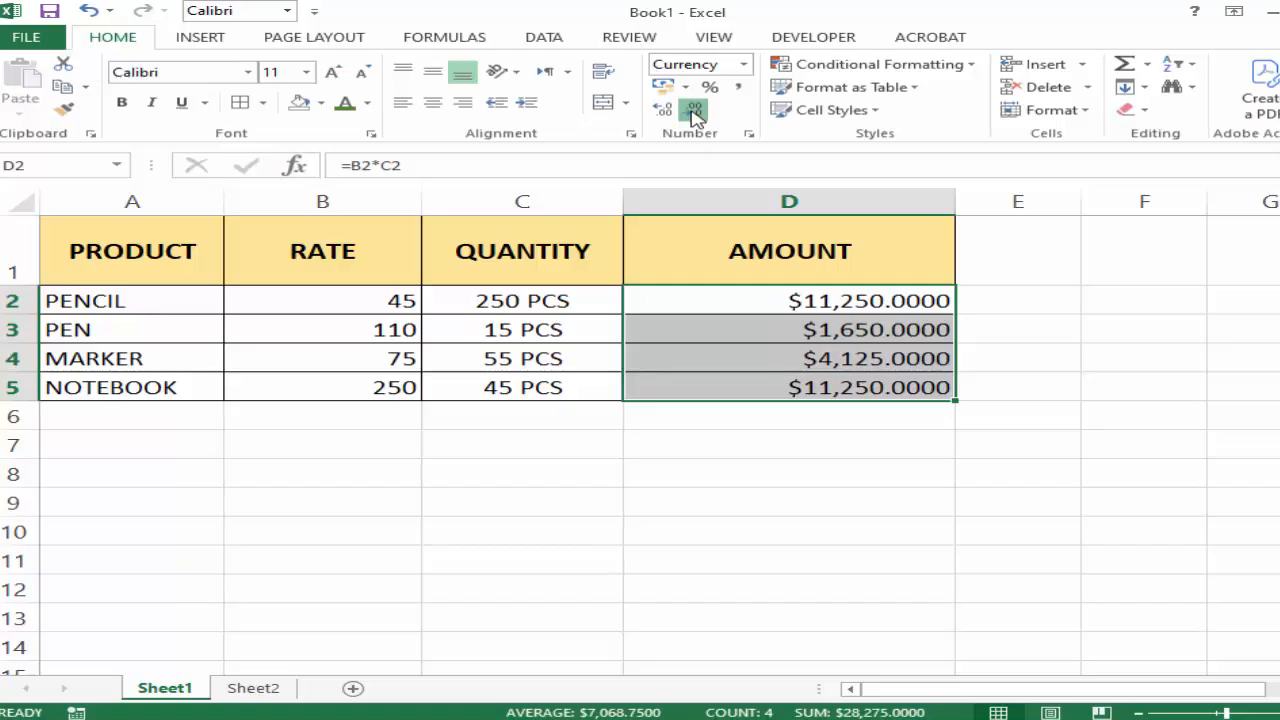
{"action": "left_click", "coordinate": [695, 112]}
{"action": "left_click", "coordinate": [695, 112]}
{"action": "left_click", "coordinate": [695, 112]}
{"action": "left_click", "coordinate": [695, 112]}
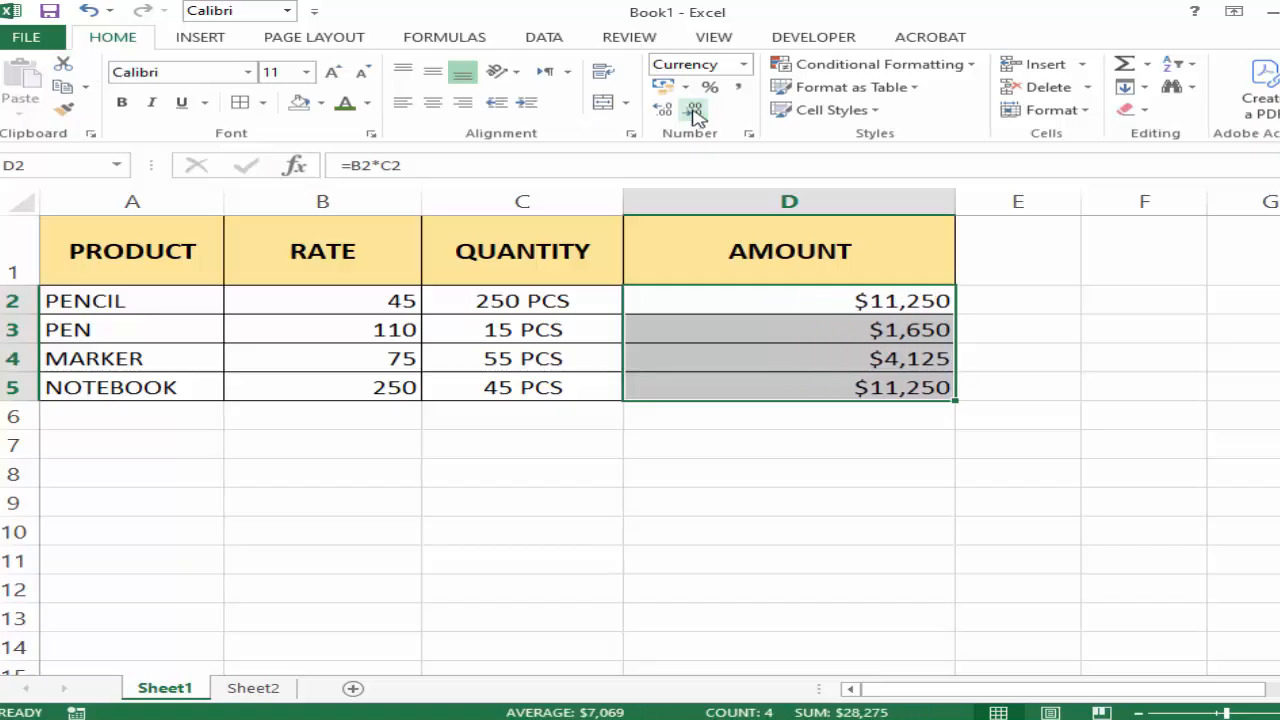
{"action": "left_click", "coordinate": [936, 512]}
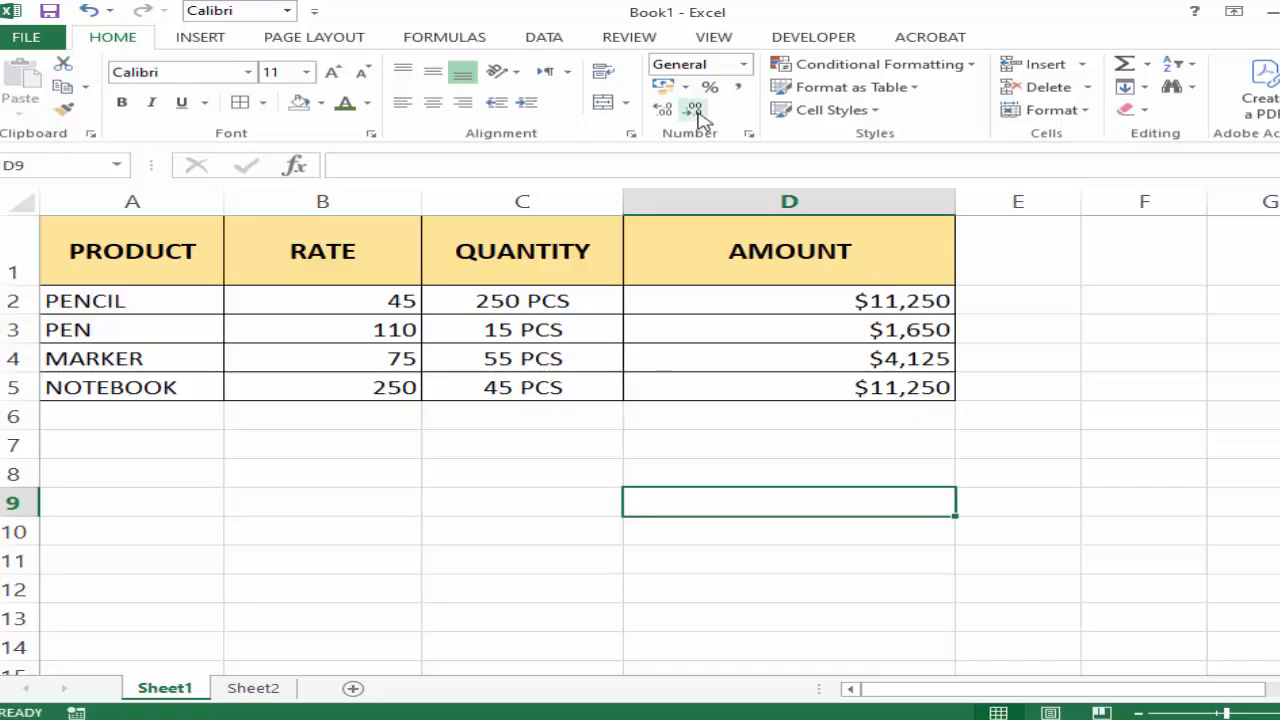
{"action": "left_click", "coordinate": [743, 64]}
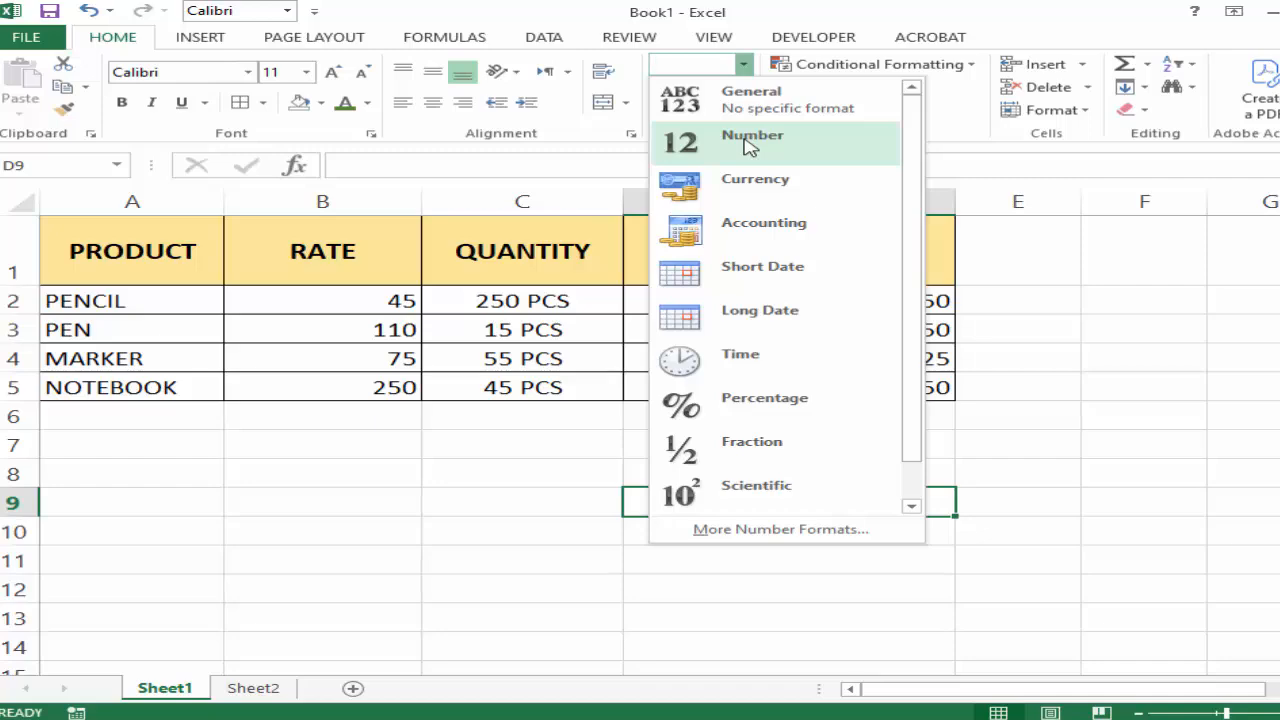
{"action": "left_click", "coordinate": [1105, 495]}
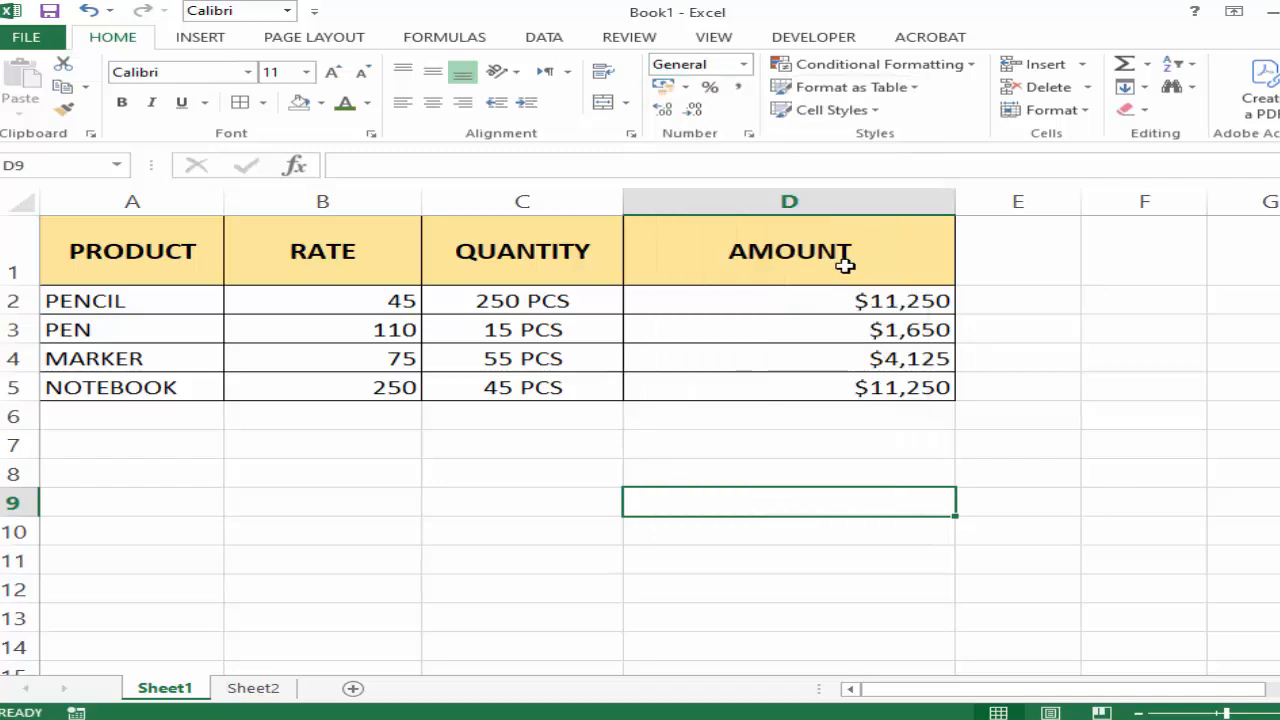
Widen column E and enter the date 1/9/2025 in cell E1.
{"action": "left_click_drag", "start_coordinate": [1224, 692], "coordinate": [1245, 692]}
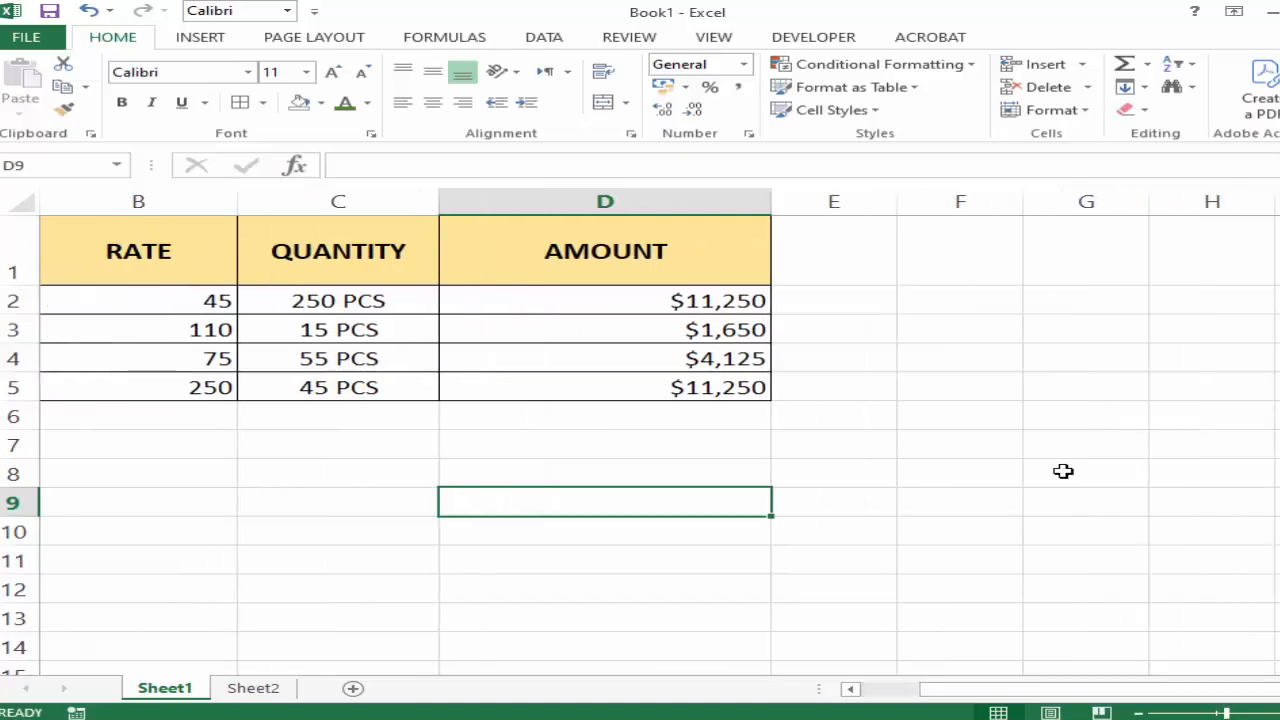
{"action": "left_click_drag", "start_coordinate": [903, 202], "coordinate": [1060, 203]}
{"action": "left_click", "coordinate": [885, 235]}
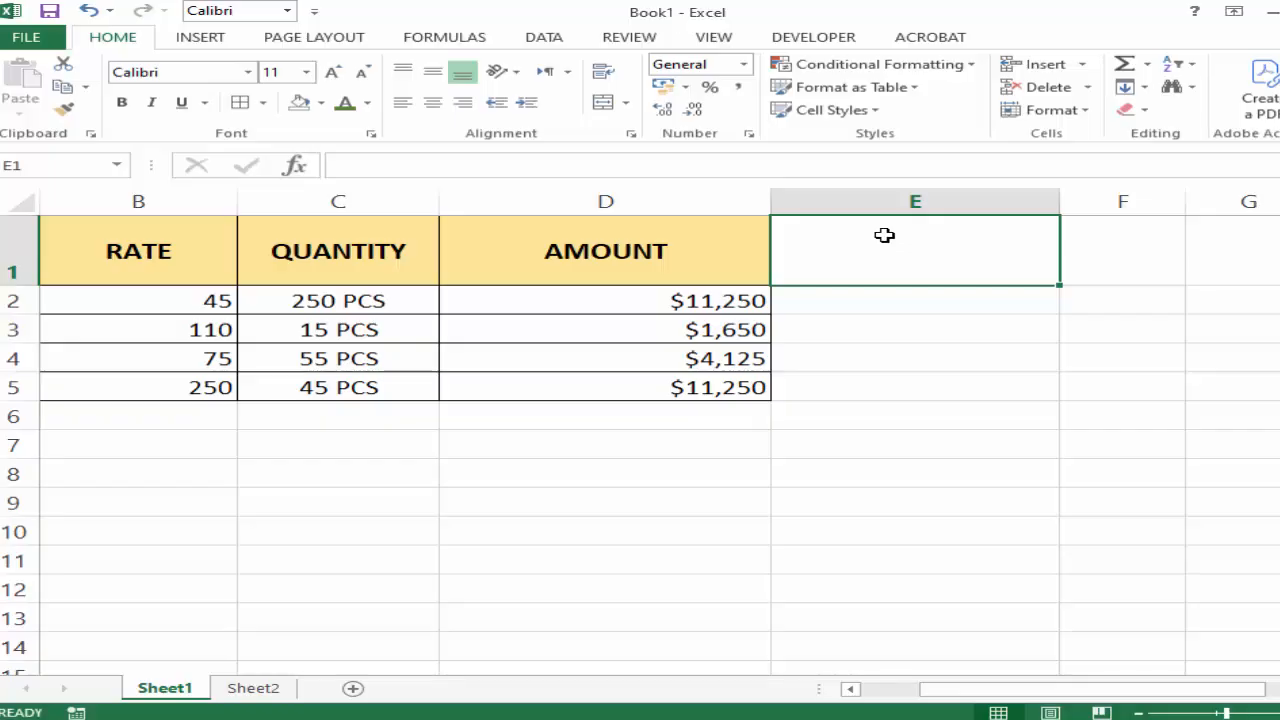
{"action": "type", "text": "1/9"}
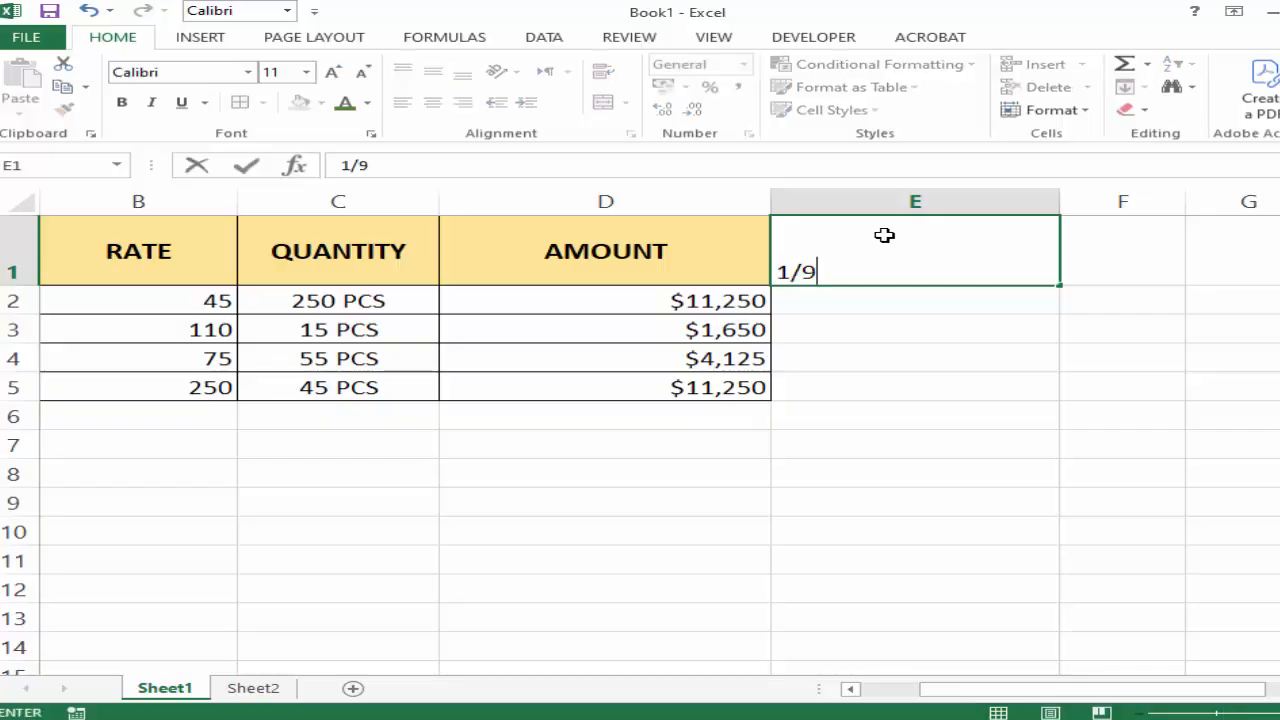
{"action": "type", "text": "/2025"}
{"action": "left_click", "coordinate": [826, 346]}
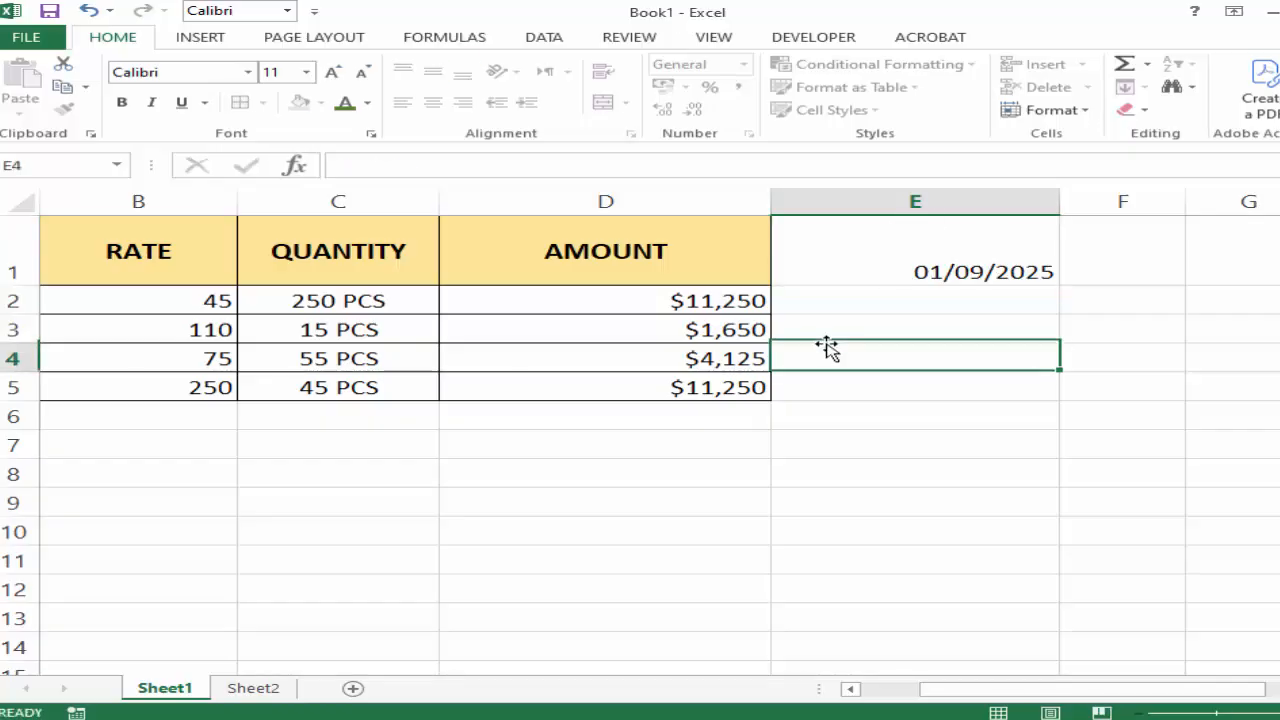
Apply the Long Date format to cell E1 and widen column E until the full date fits.
{"action": "left_click", "coordinate": [917, 252]}
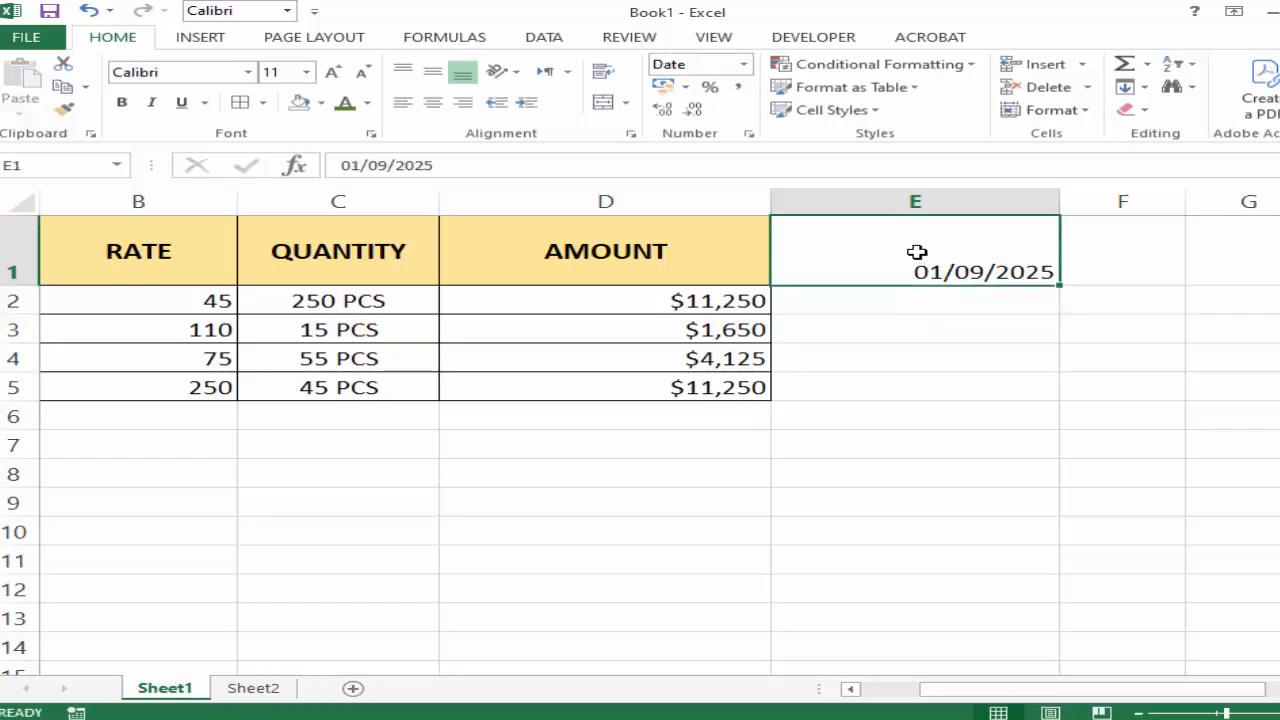
{"action": "left_click", "coordinate": [968, 390]}
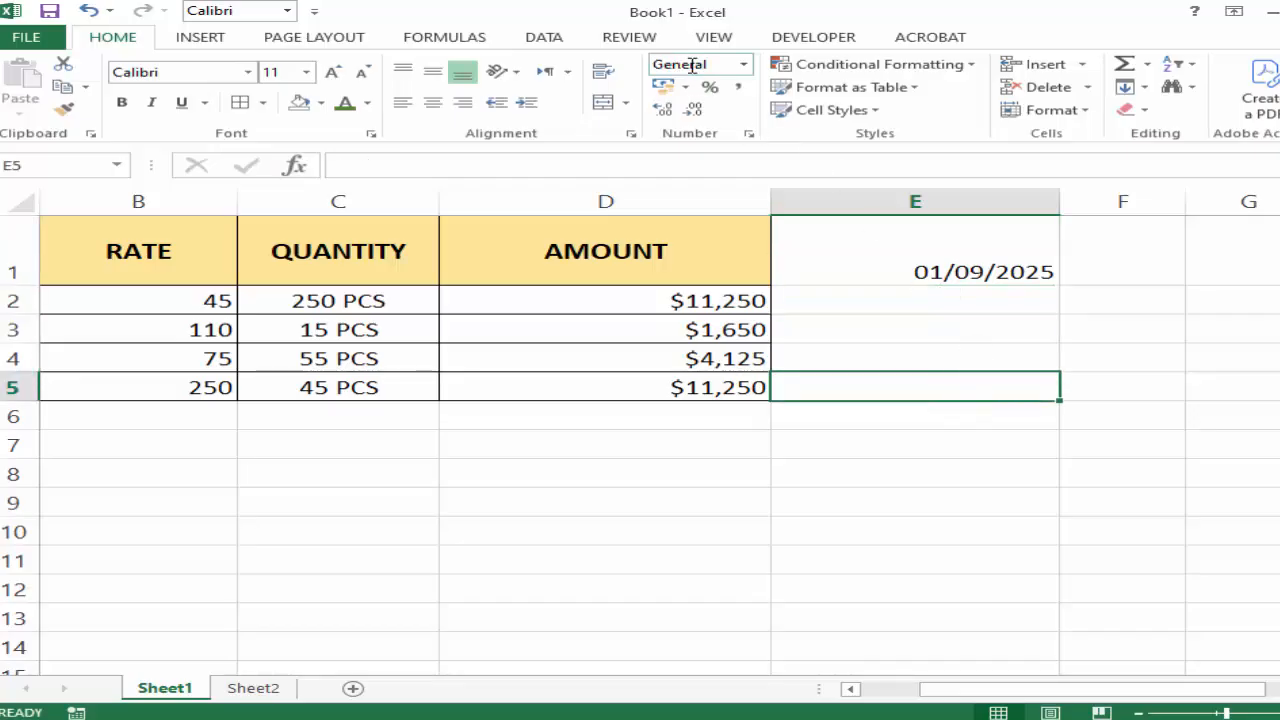
{"action": "left_click", "coordinate": [993, 241]}
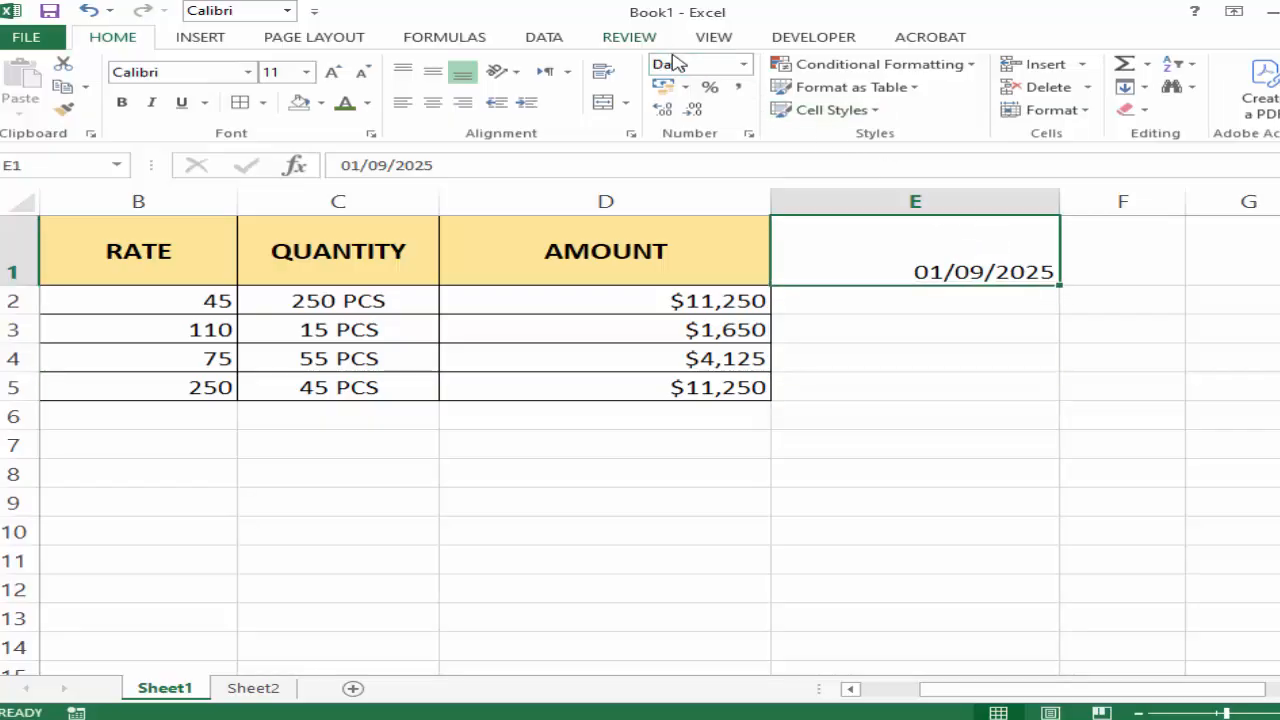
{"action": "left_click", "coordinate": [744, 65]}
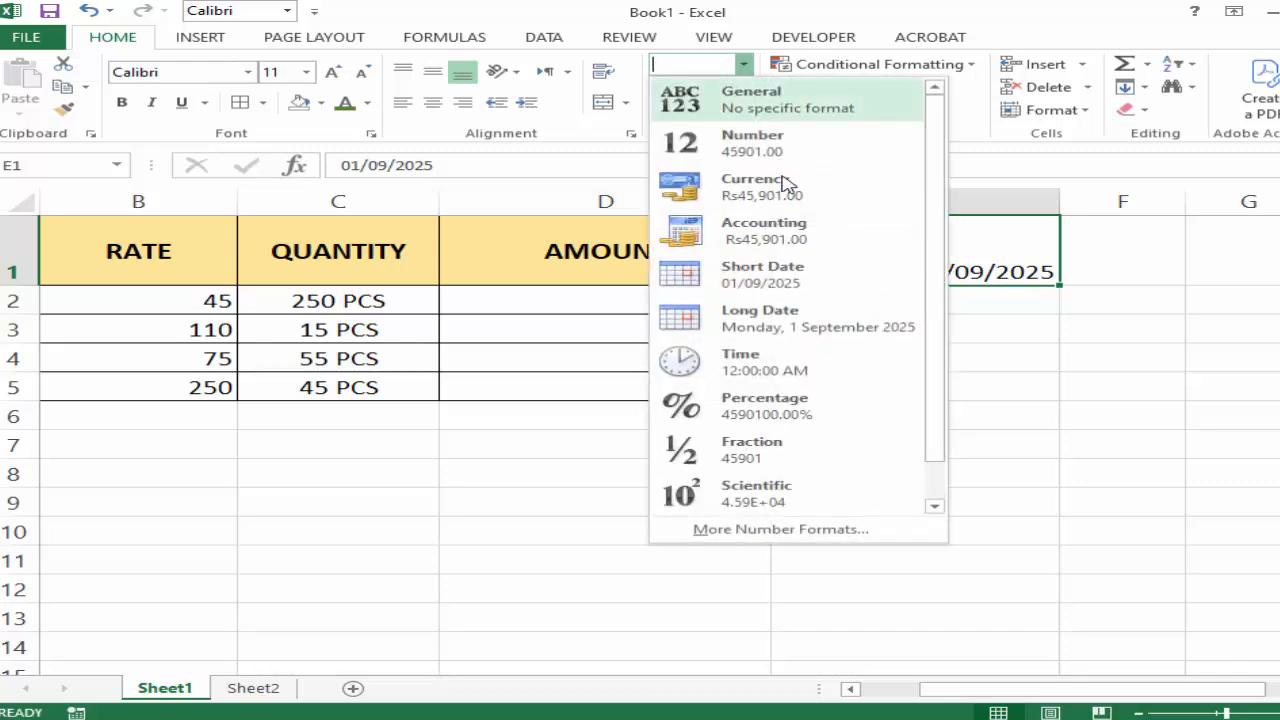
{"action": "left_click", "coordinate": [716, 320]}
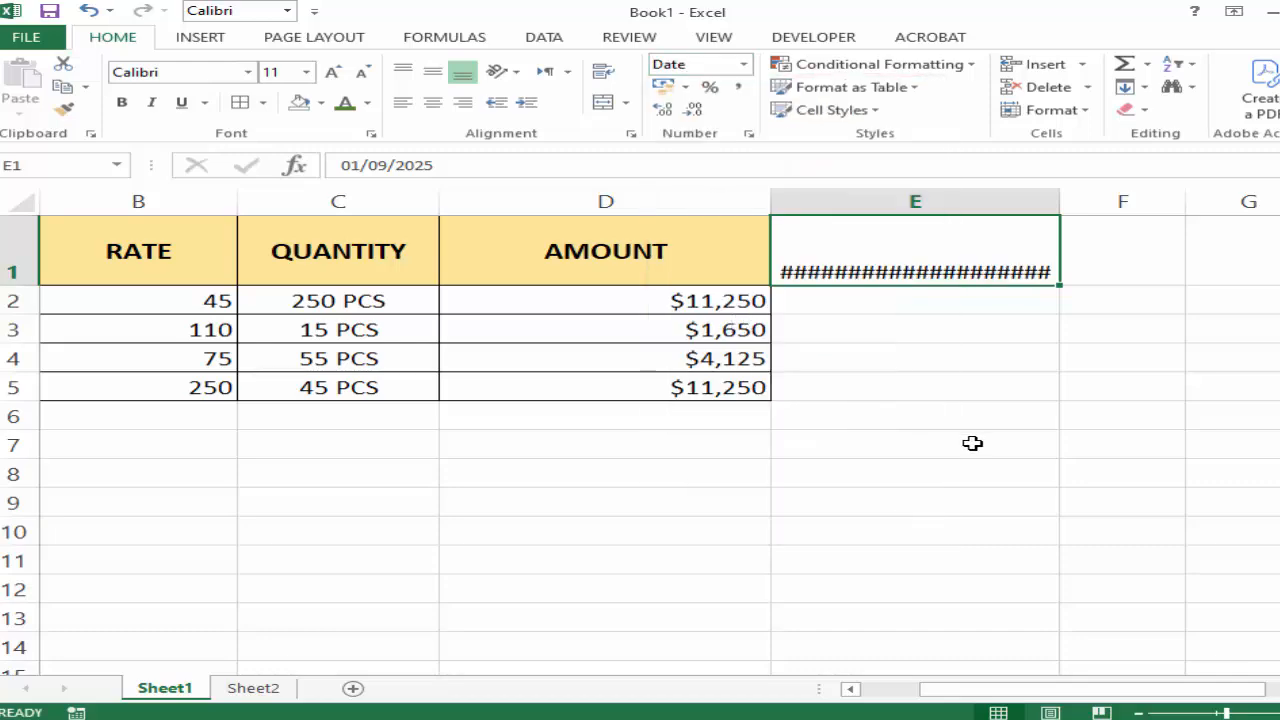
{"action": "left_click_drag", "start_coordinate": [1059, 201], "coordinate": [1167, 201]}
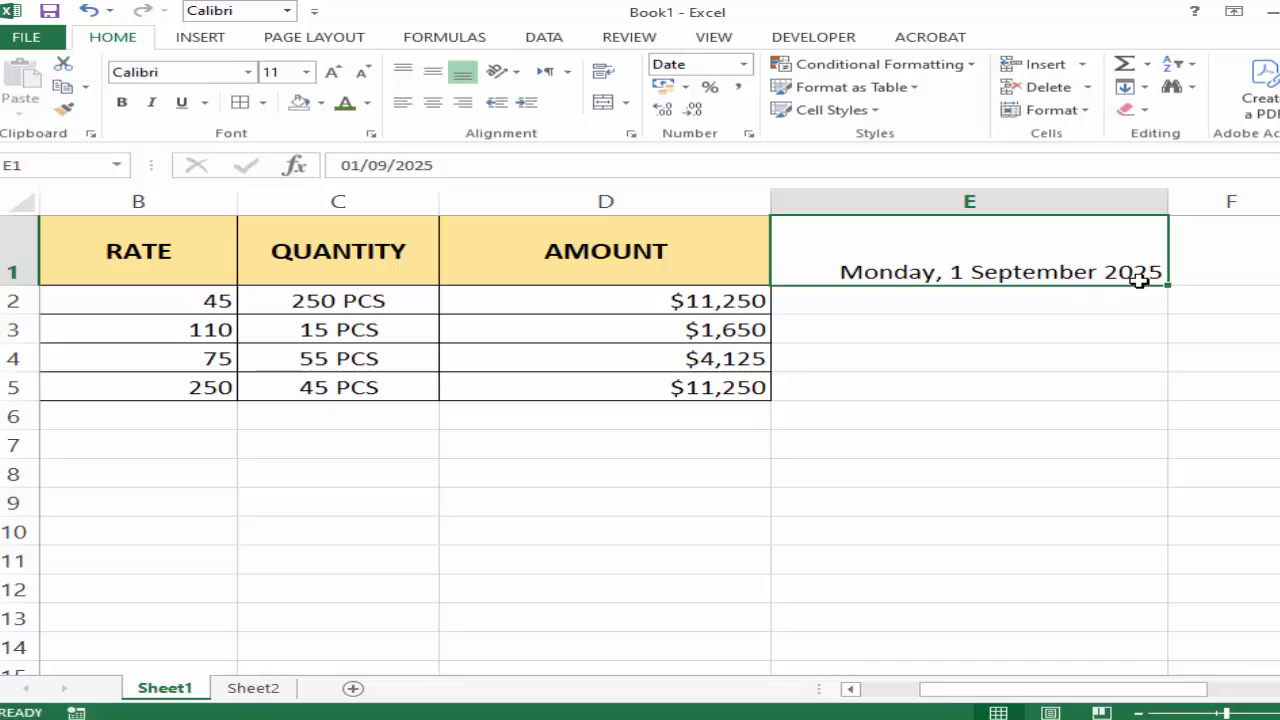
Switch the date in E1 to Short Date, back to Long Date, and finally to Short Date again.
{"action": "left_click", "coordinate": [743, 64]}
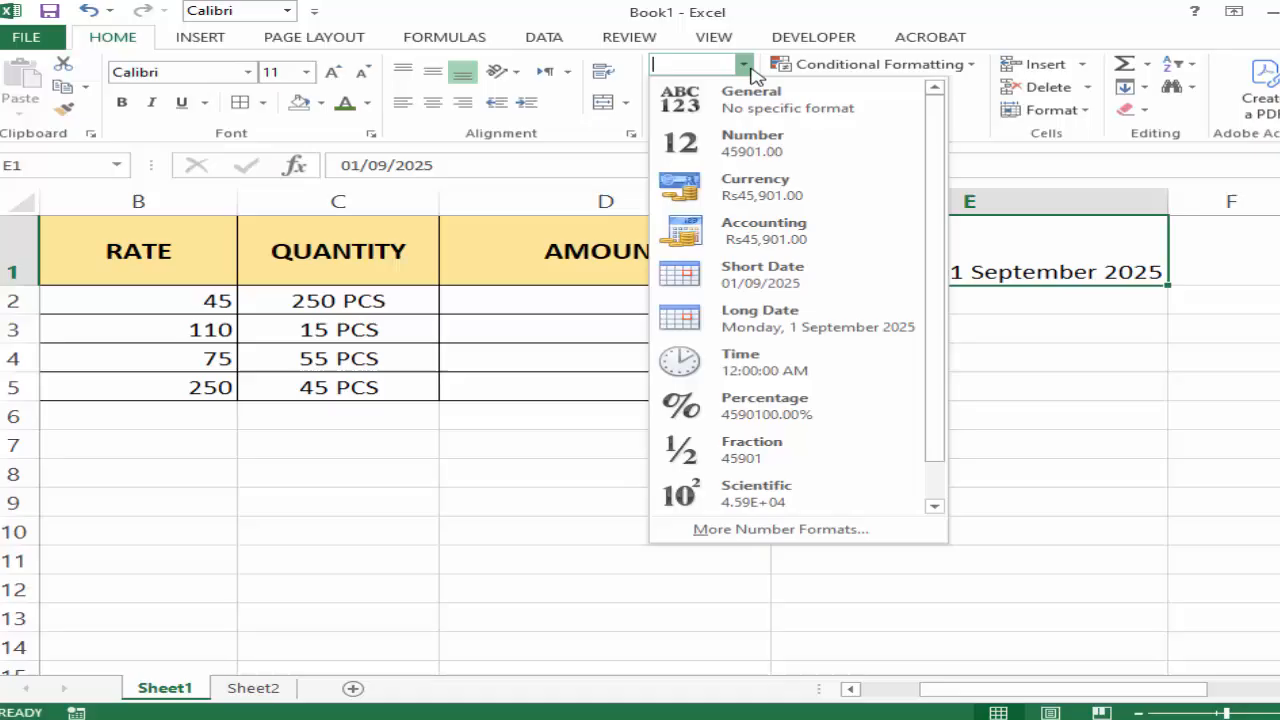
{"action": "left_click", "coordinate": [772, 274]}
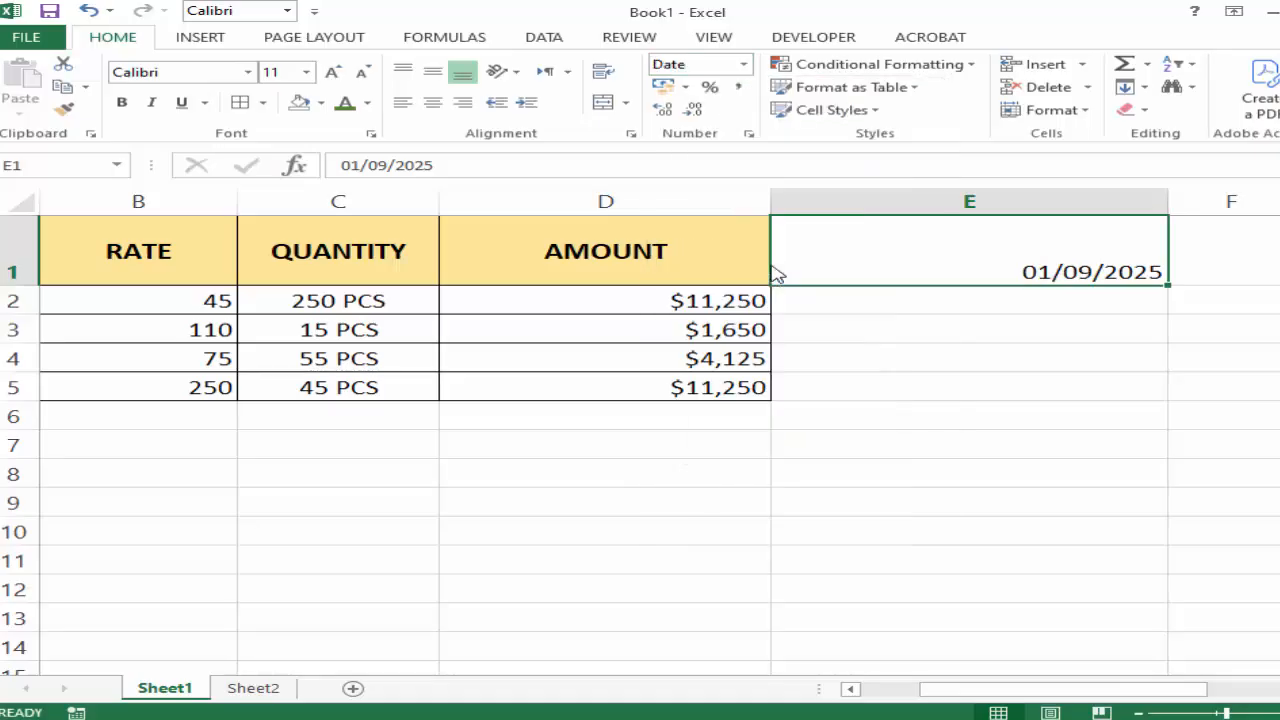
{"action": "left_click", "coordinate": [744, 64]}
{"action": "left_click", "coordinate": [750, 312]}
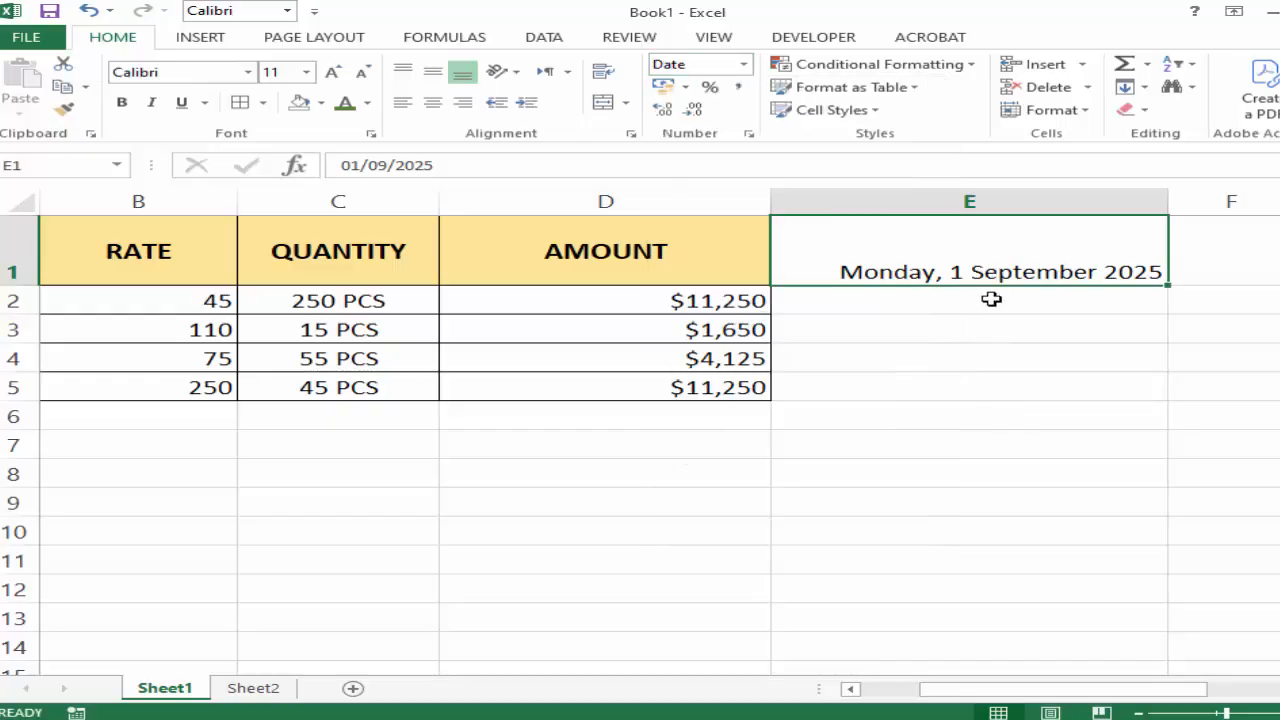
{"action": "left_click", "coordinate": [744, 66]}
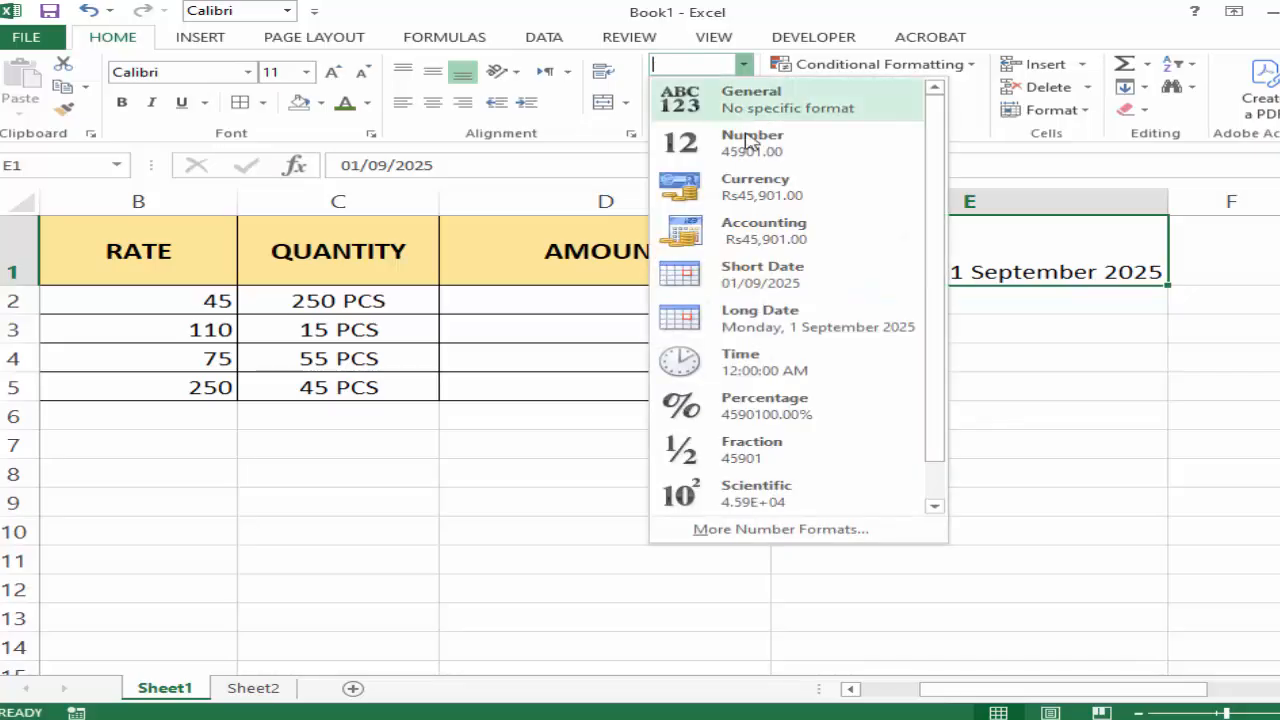
{"action": "left_click", "coordinate": [768, 282]}
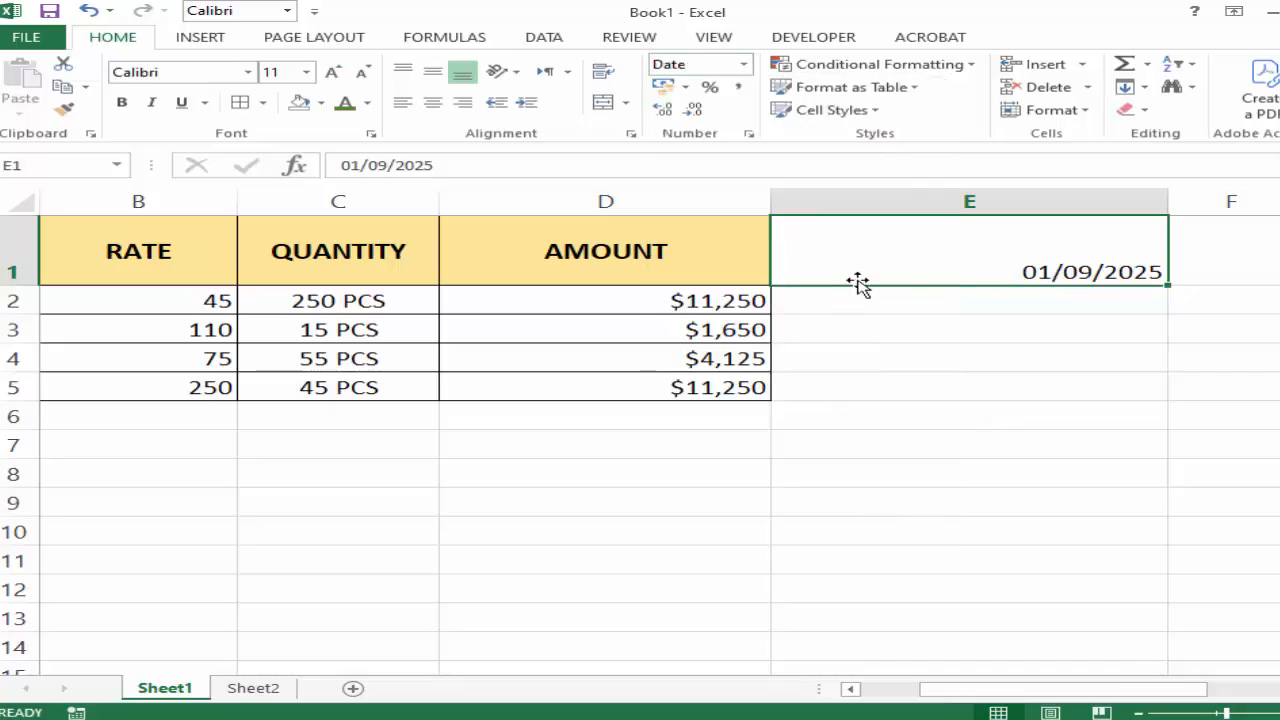
Preview the custom date formats dd-mmm-yy and dd-mmm for cell E1 in Format Cells.
{"action": "left_click", "coordinate": [744, 64]}
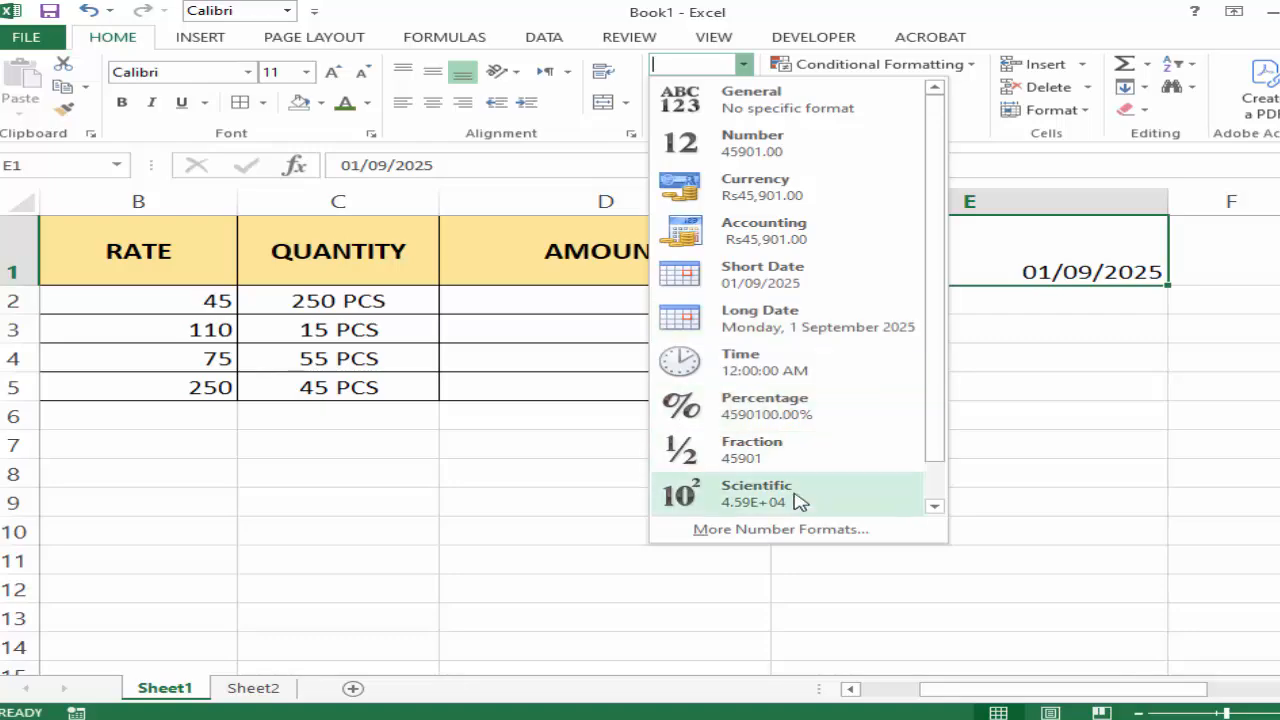
{"action": "left_click", "coordinate": [801, 528]}
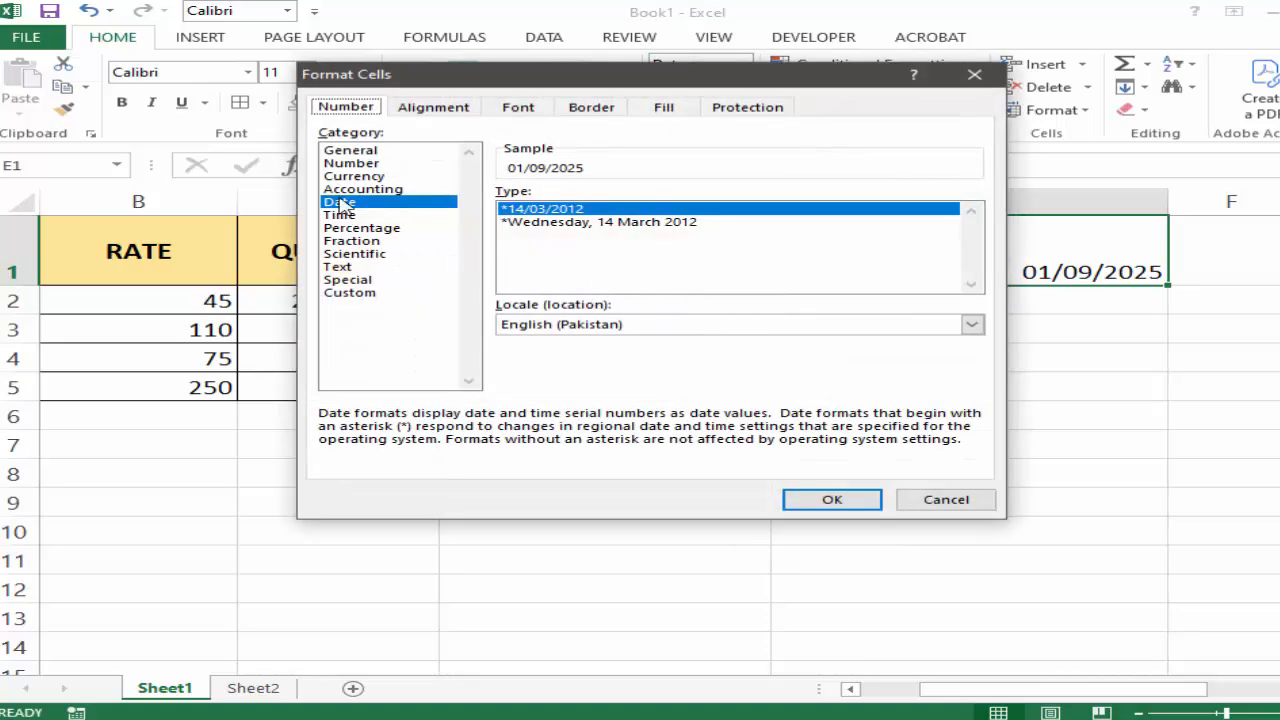
{"action": "left_click", "coordinate": [345, 293]}
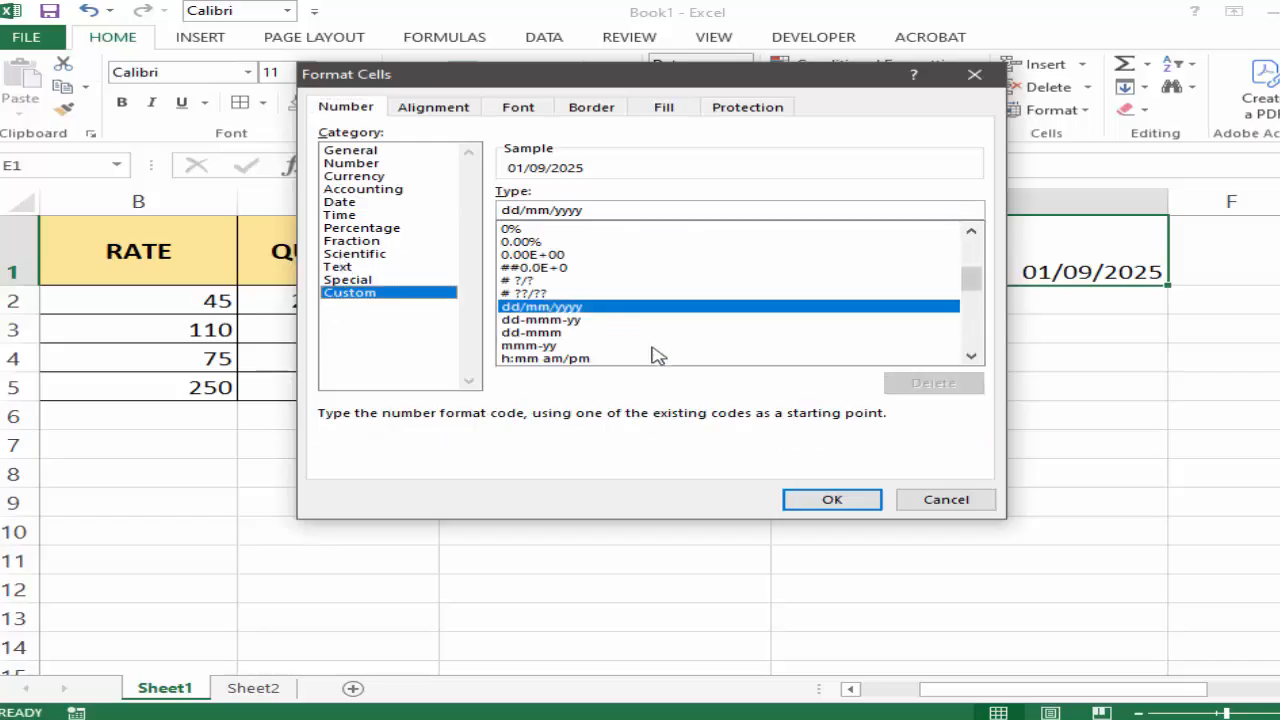
{"action": "left_click", "coordinate": [971, 356]}
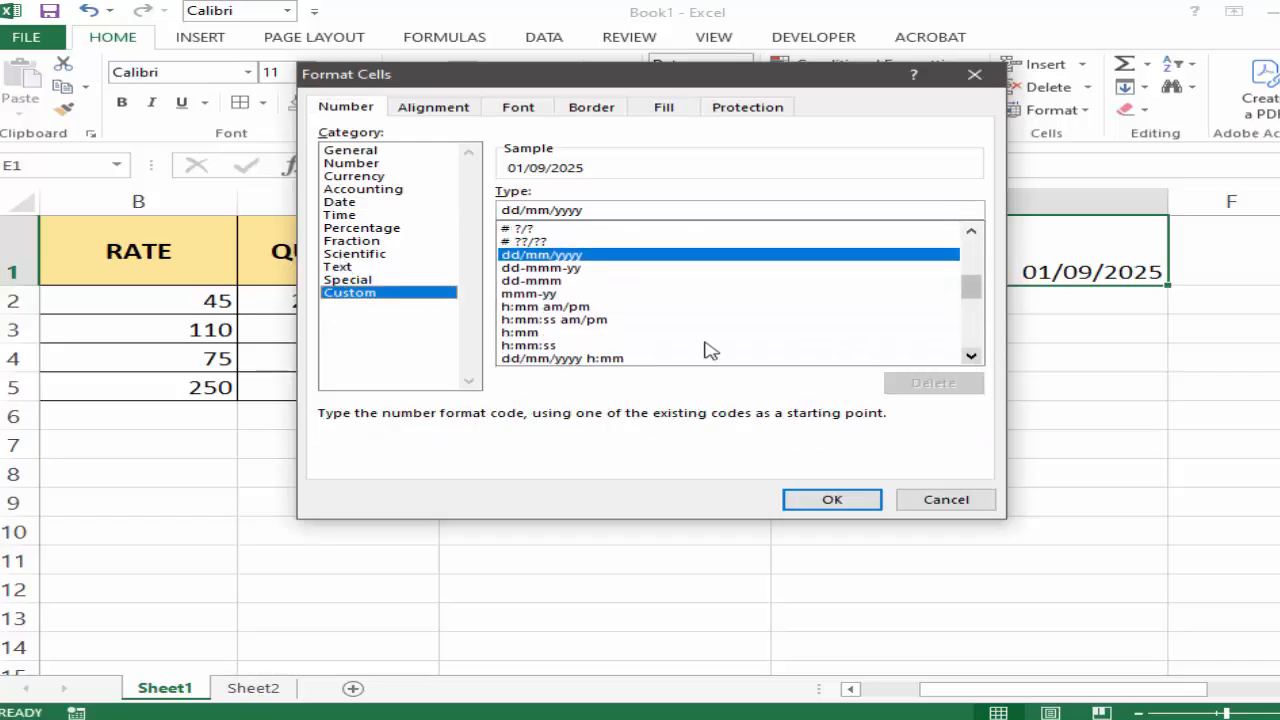
{"action": "left_click", "coordinate": [545, 268]}
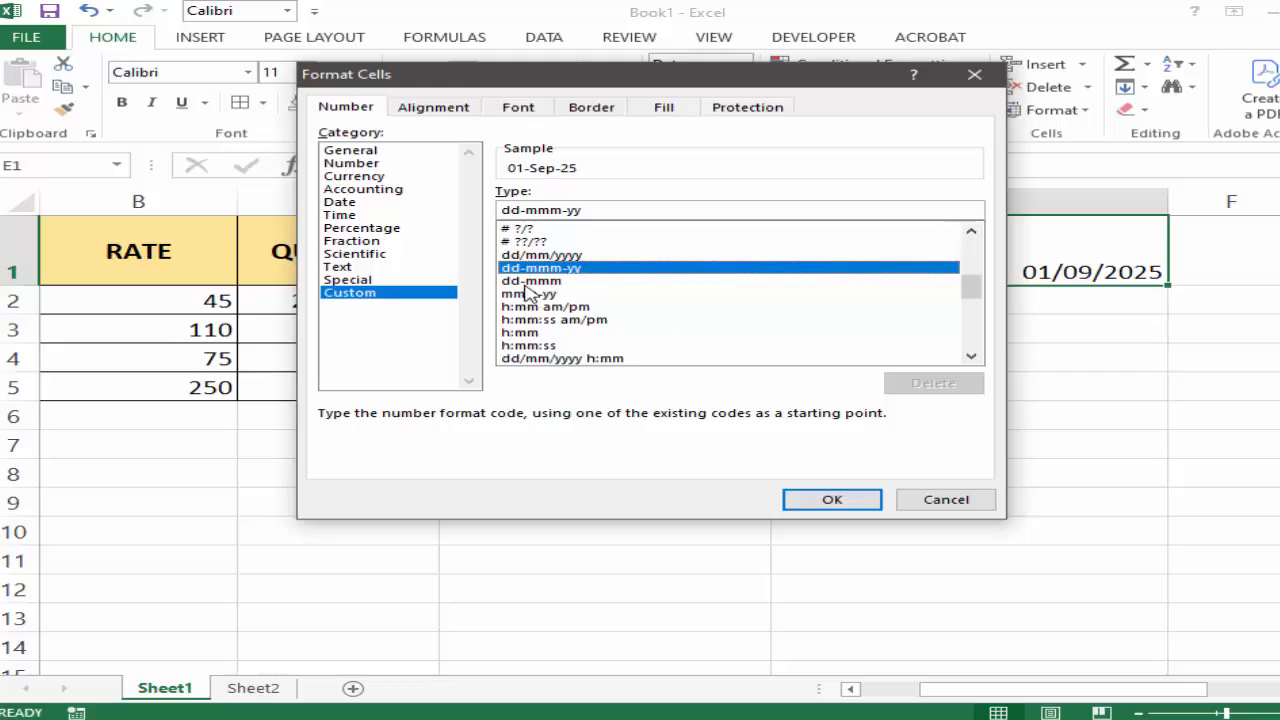
{"action": "left_click", "coordinate": [526, 283]}
Browse the custom number formats and apply mmm-yy to the date in cell E1.
{"action": "left_click", "coordinate": [971, 356]}
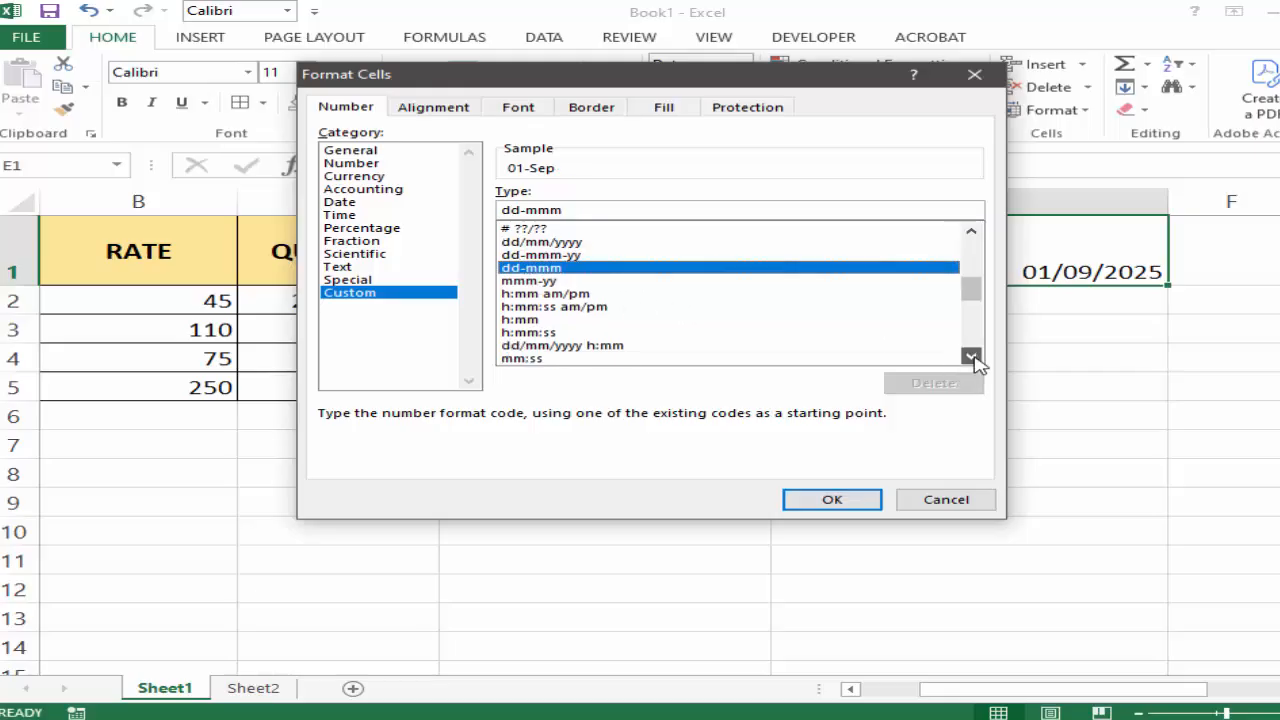
{"action": "left_click", "coordinate": [971, 356]}
{"action": "left_click", "coordinate": [971, 356]}
{"action": "left_click", "coordinate": [971, 356]}
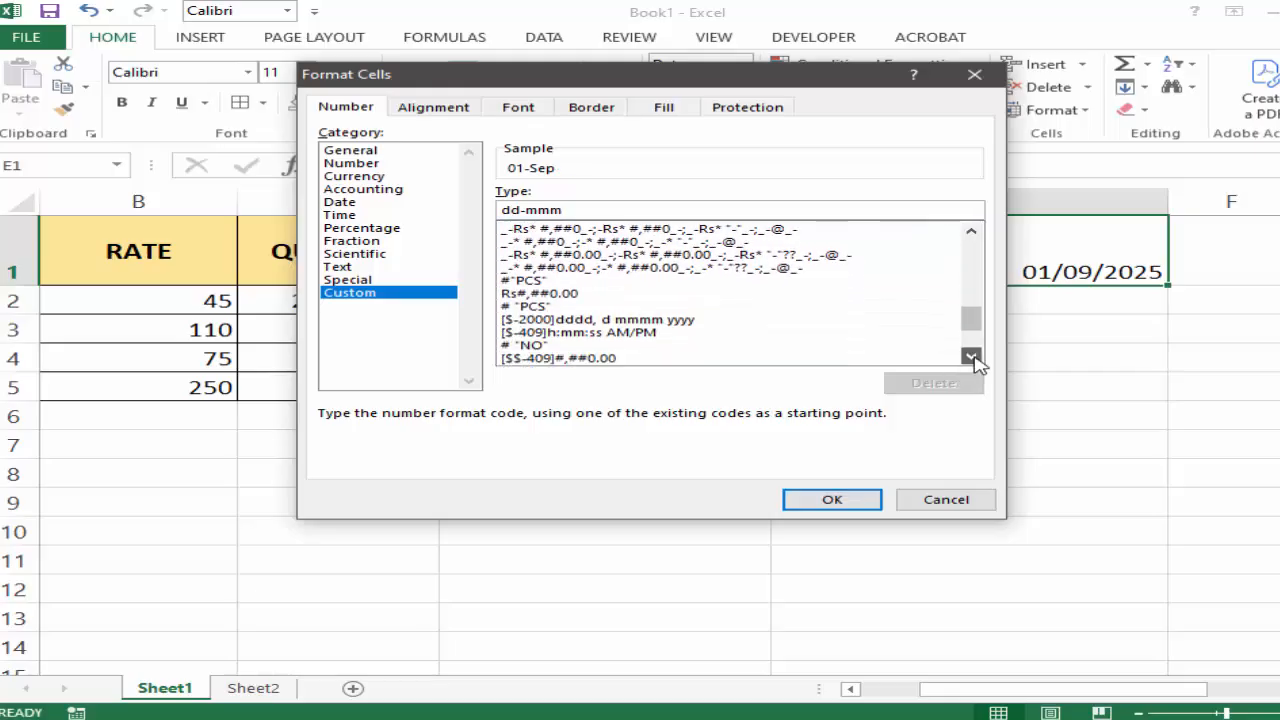
{"action": "left_click", "coordinate": [971, 356]}
{"action": "left_click", "coordinate": [971, 356]}
{"action": "left_click", "coordinate": [971, 356]}
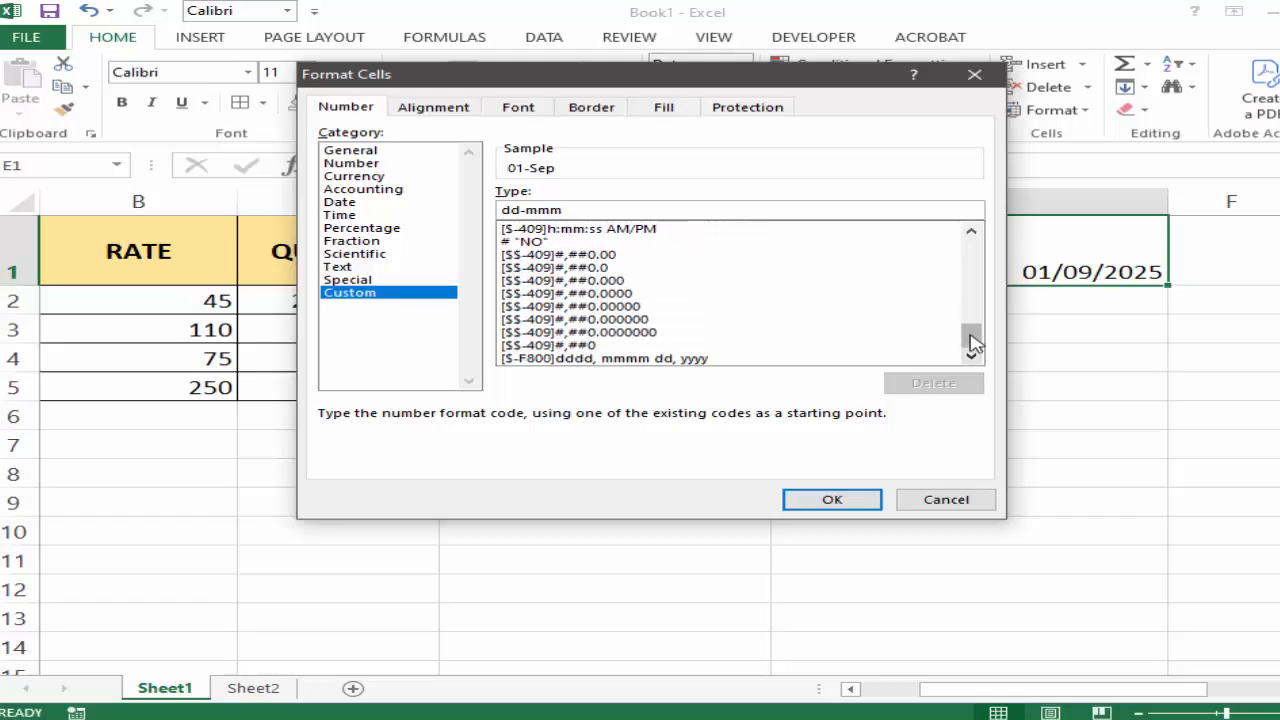
{"action": "left_click_drag", "start_coordinate": [969, 343], "coordinate": [980, 286]}
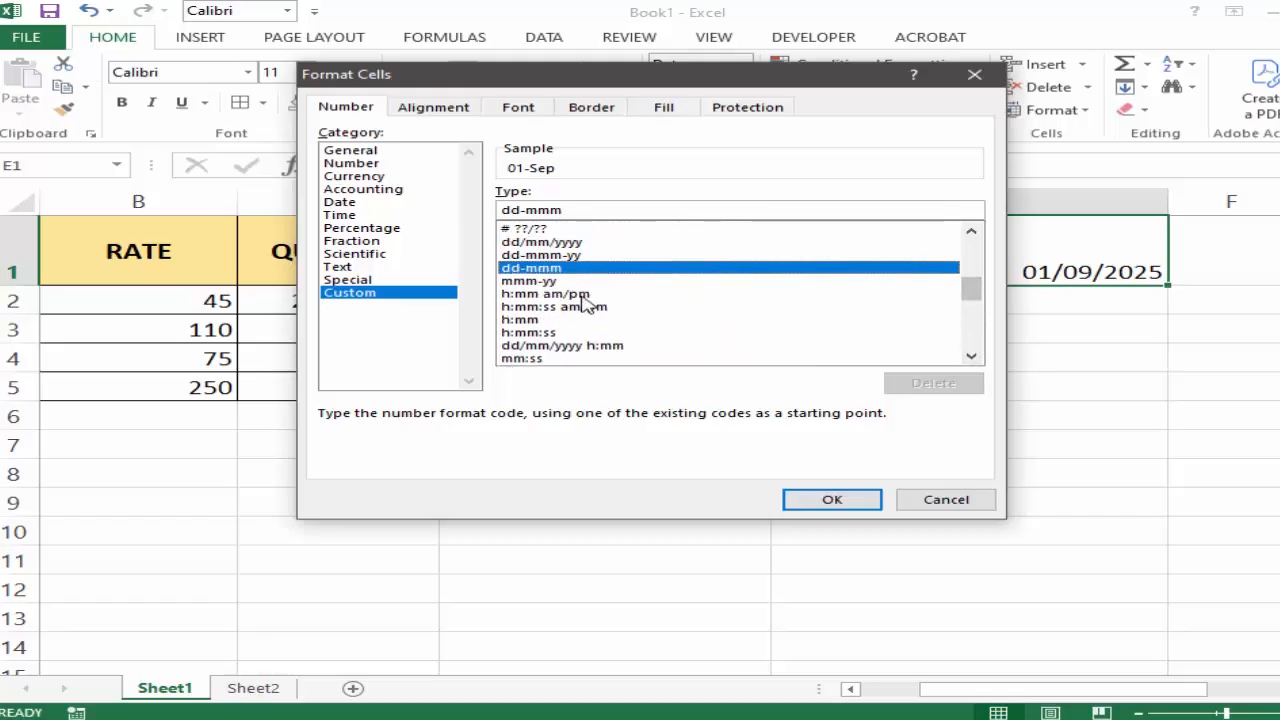
{"action": "left_click", "coordinate": [513, 283]}
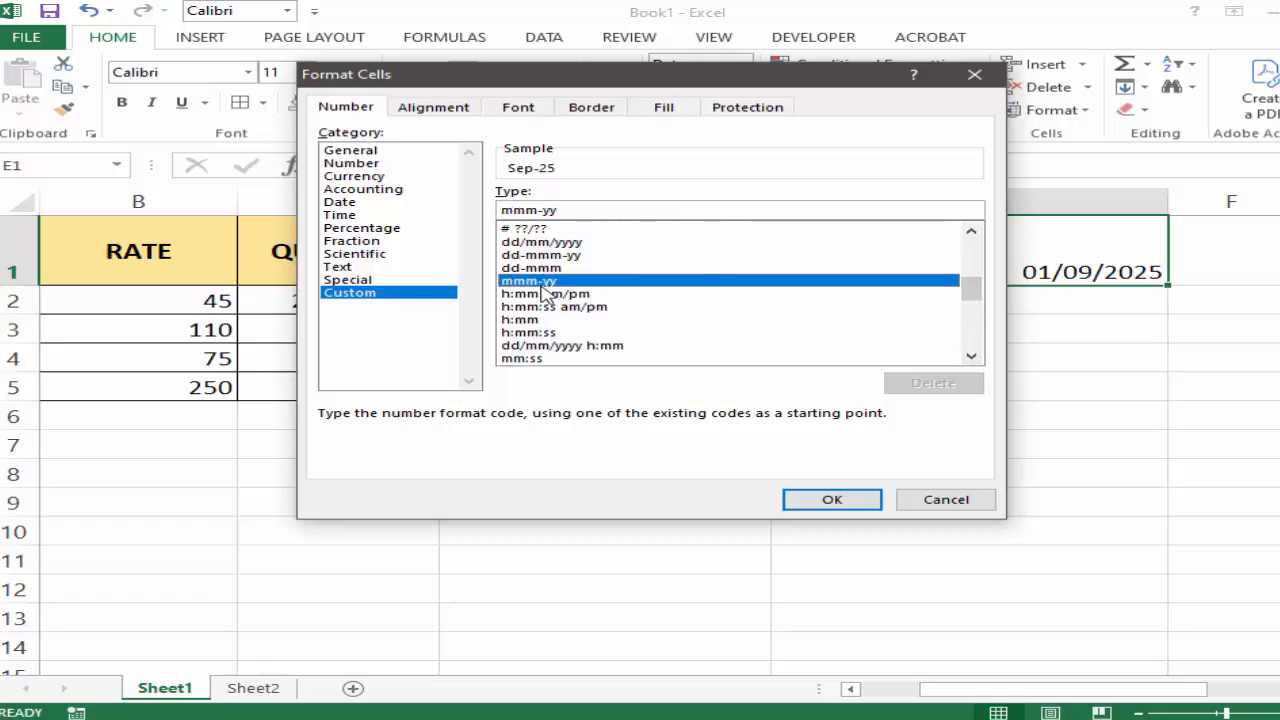
{"action": "left_click", "coordinate": [818, 500]}
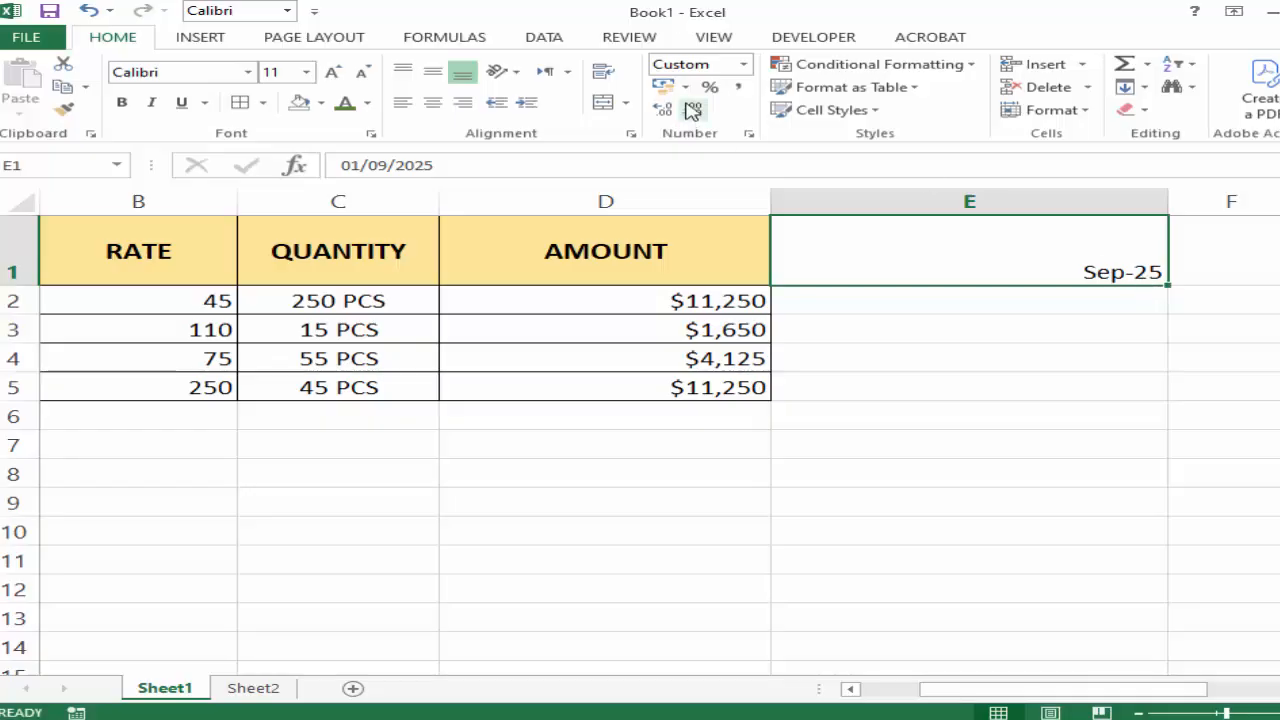
Apply the custom date format dd-mmm to cell E1 through Format Cells.
{"action": "left_click", "coordinate": [744, 64]}
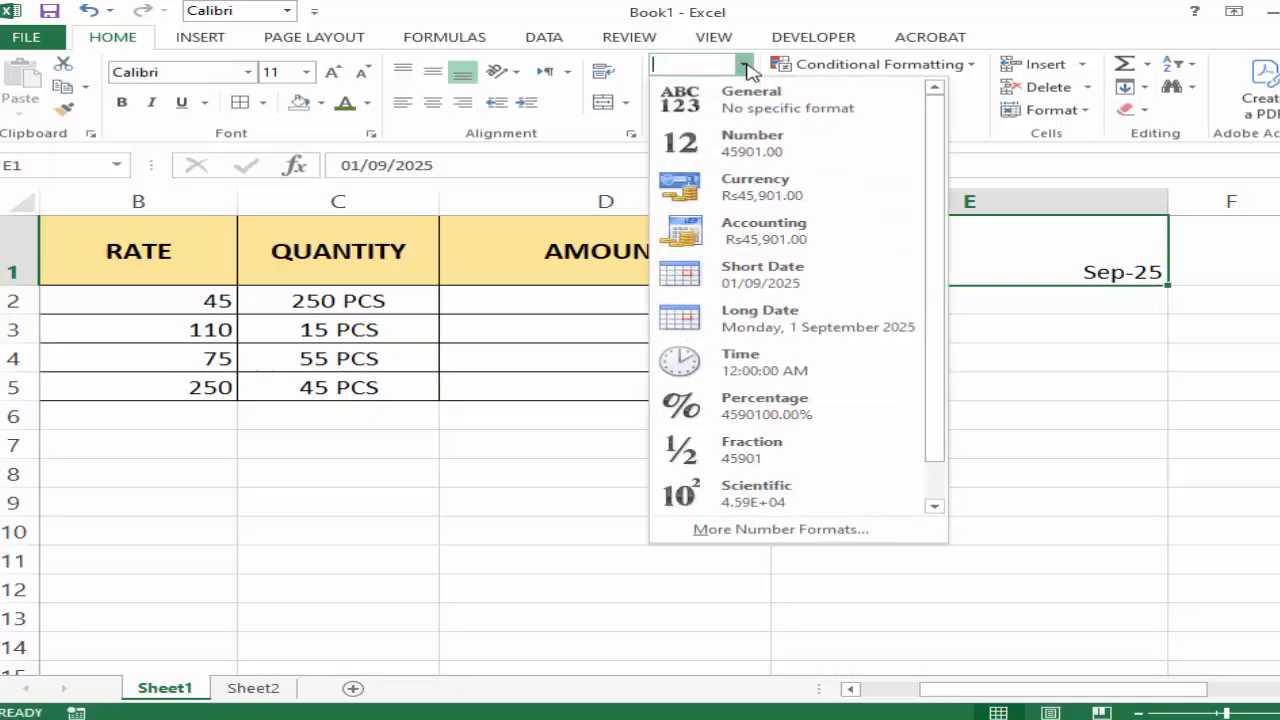
{"action": "left_click", "coordinate": [775, 529]}
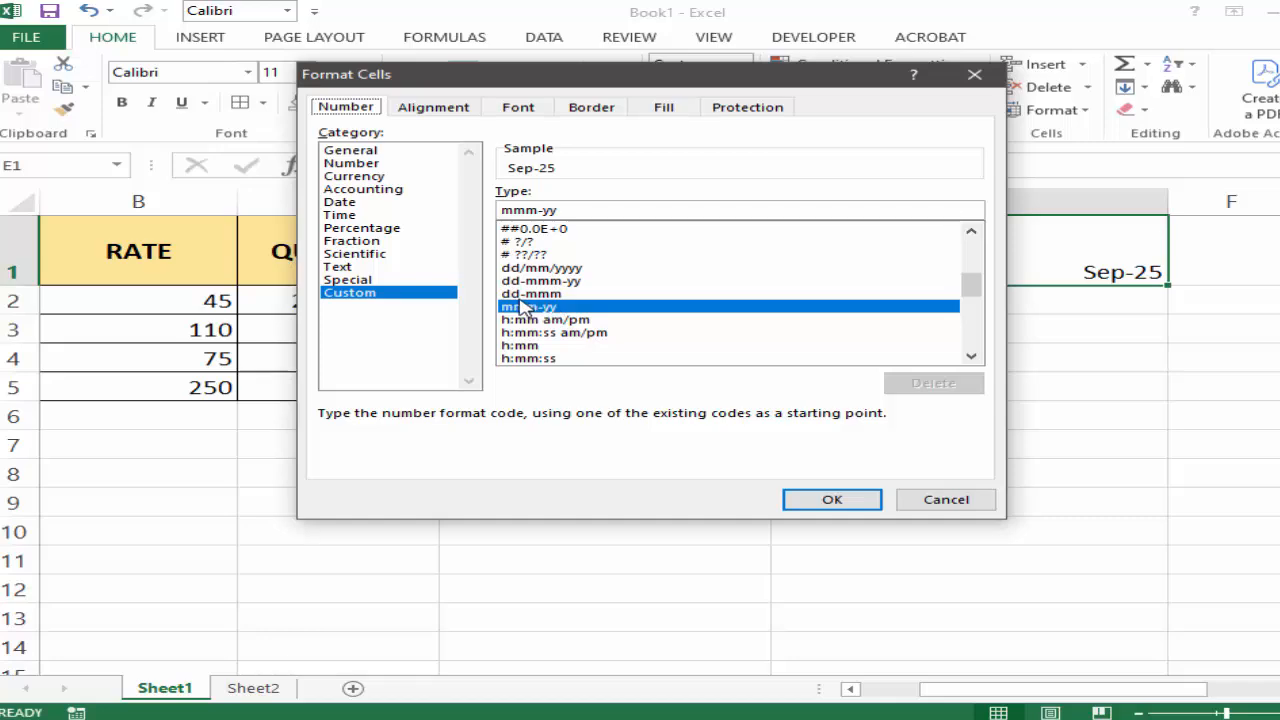
{"action": "left_click", "coordinate": [534, 294]}
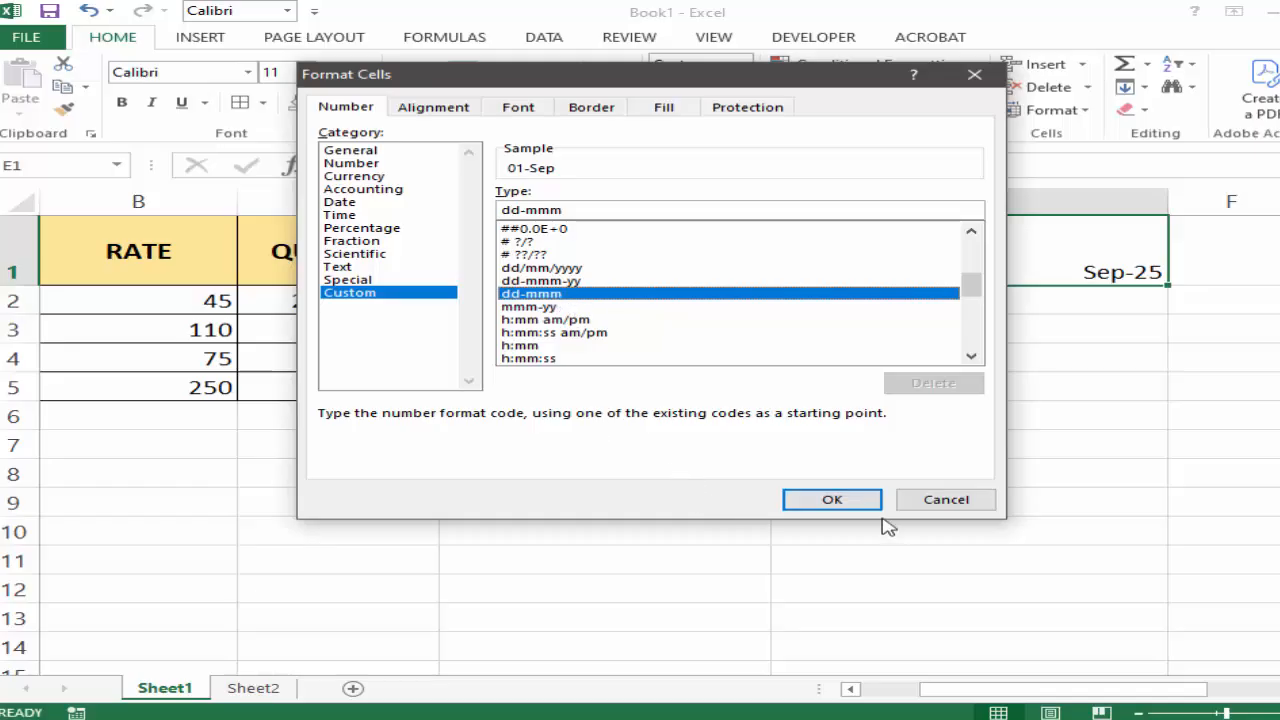
{"action": "left_click", "coordinate": [830, 502]}
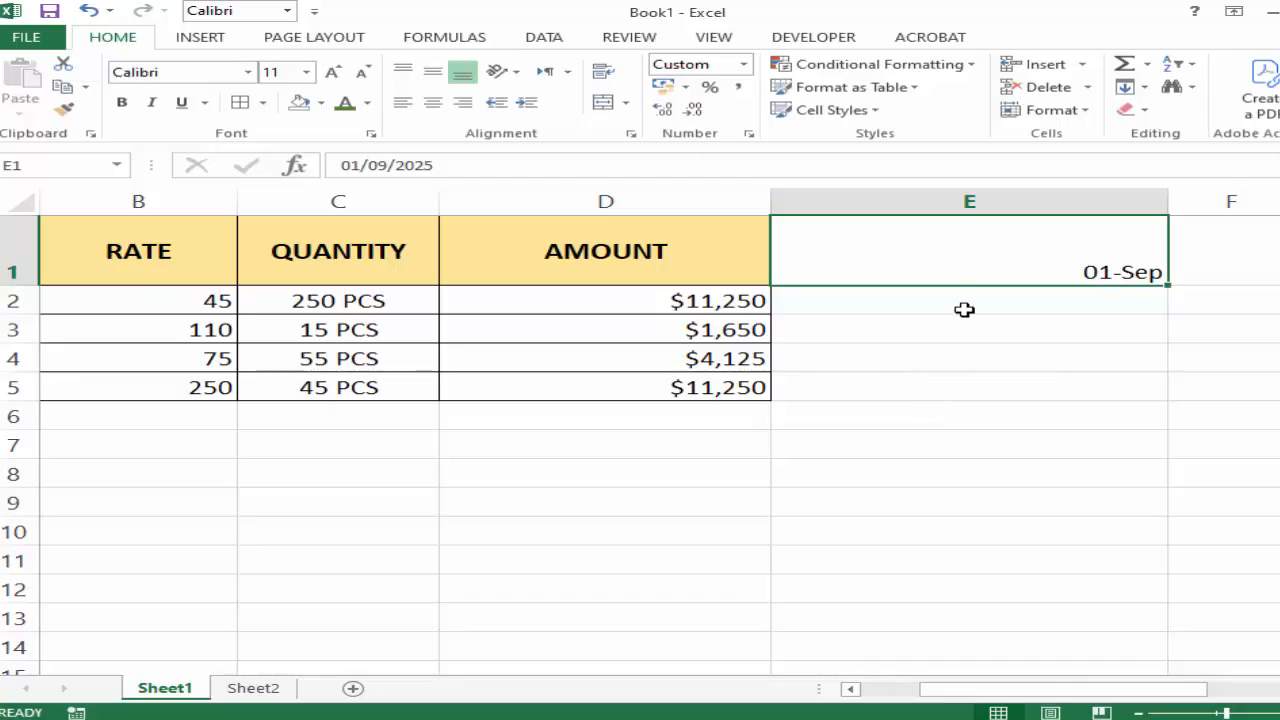
Delete the date from cell E1.
{"action": "left_click", "coordinate": [954, 367]}
{"action": "left_click", "coordinate": [1005, 243]}
{"action": "key", "text": "Delete"}
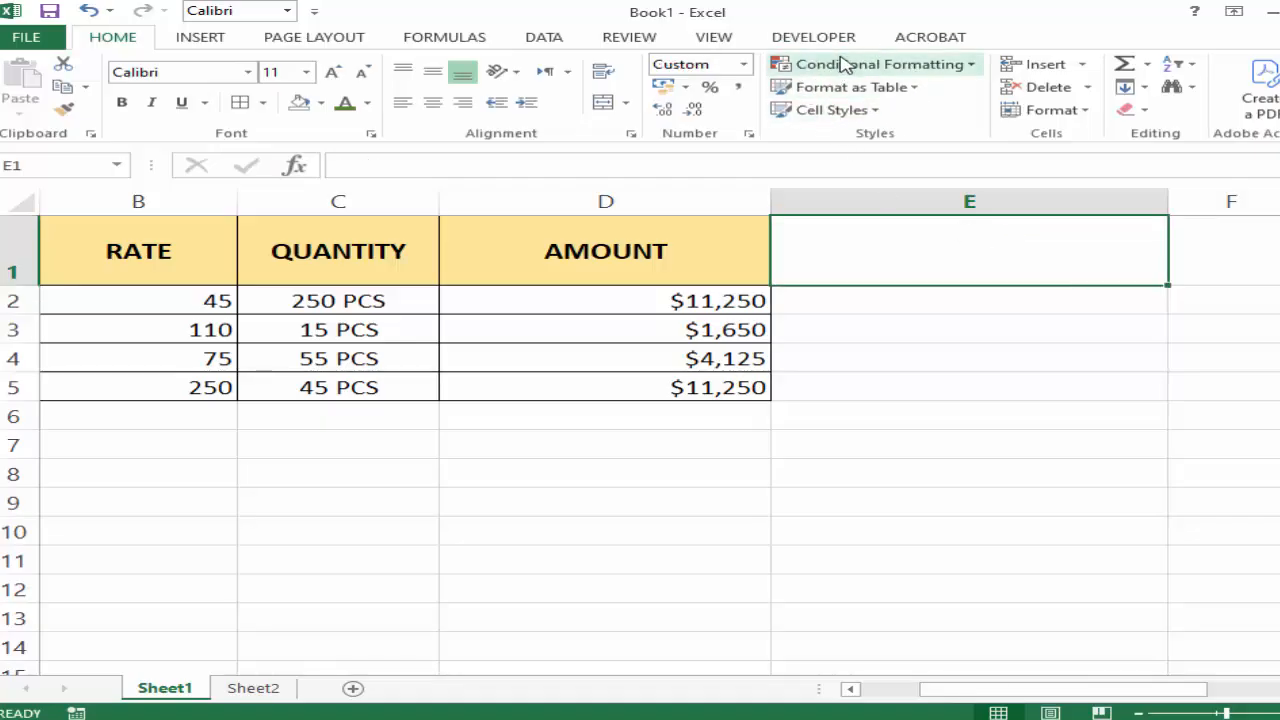
{"action": "left_click_drag", "start_coordinate": [963, 690], "coordinate": [810, 697]}
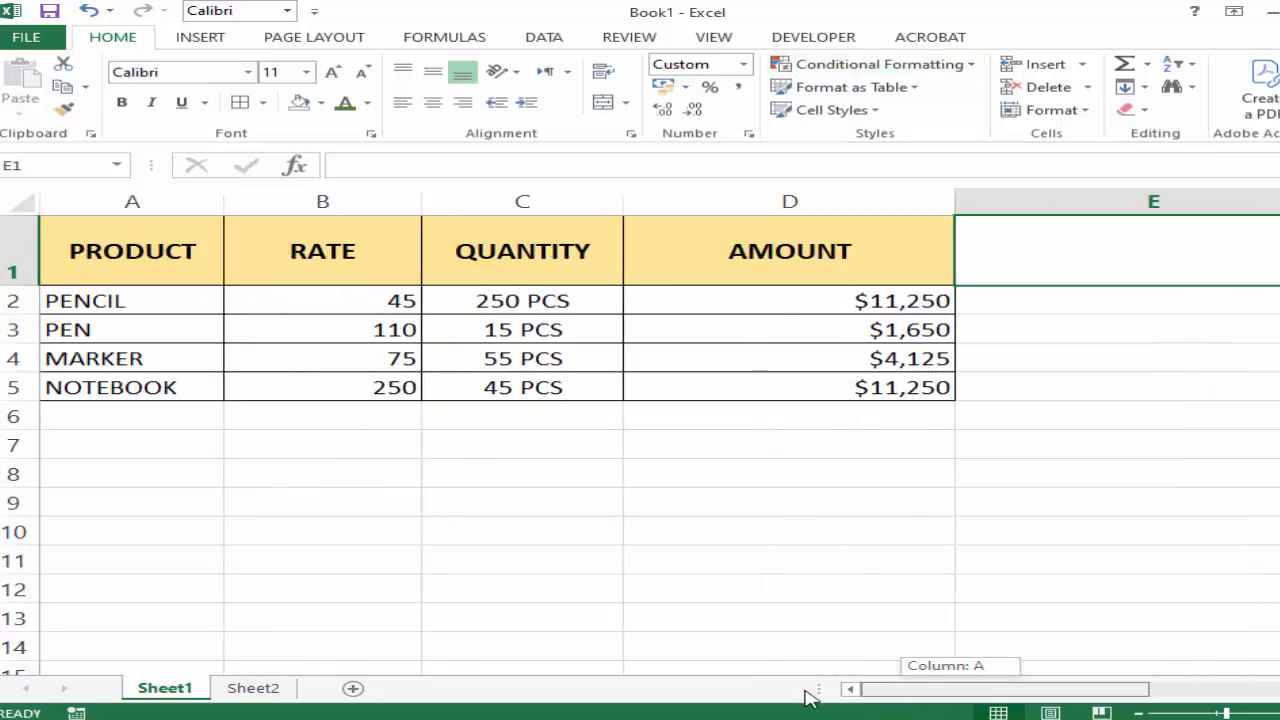
Create a new blank workbook.
{"action": "left_click", "coordinate": [26, 37]}
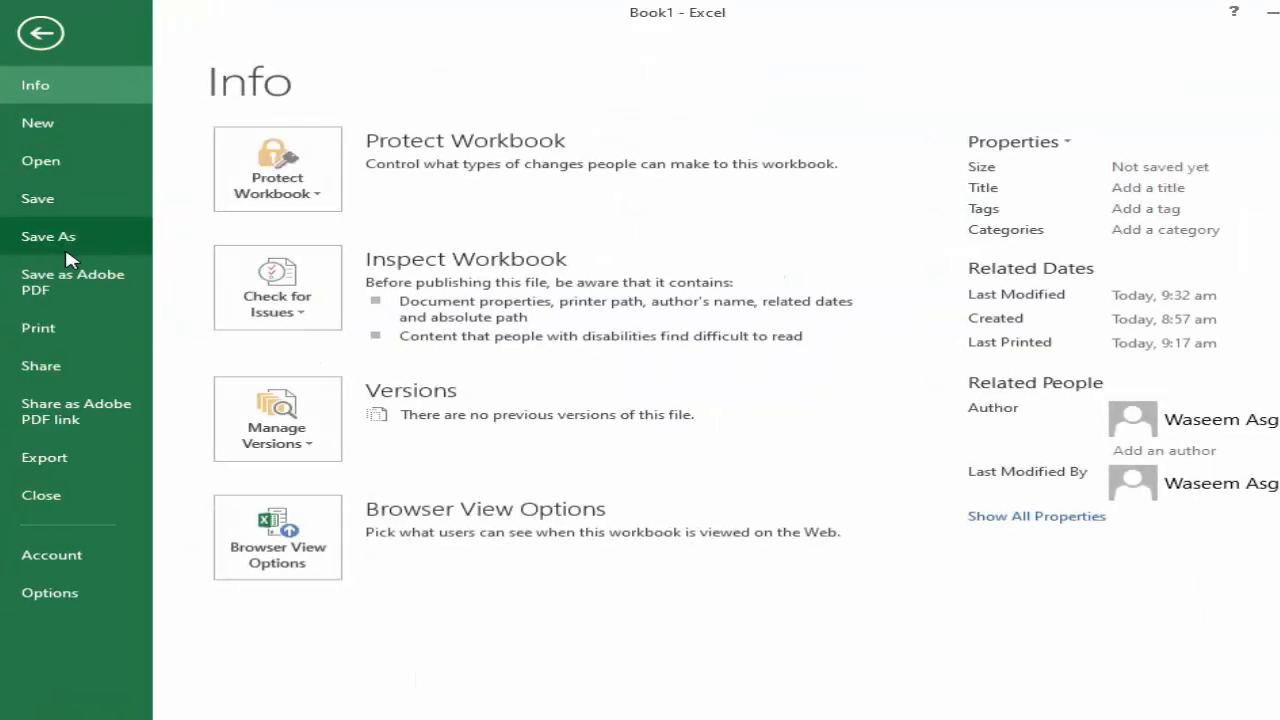
{"action": "left_click", "coordinate": [66, 123]}
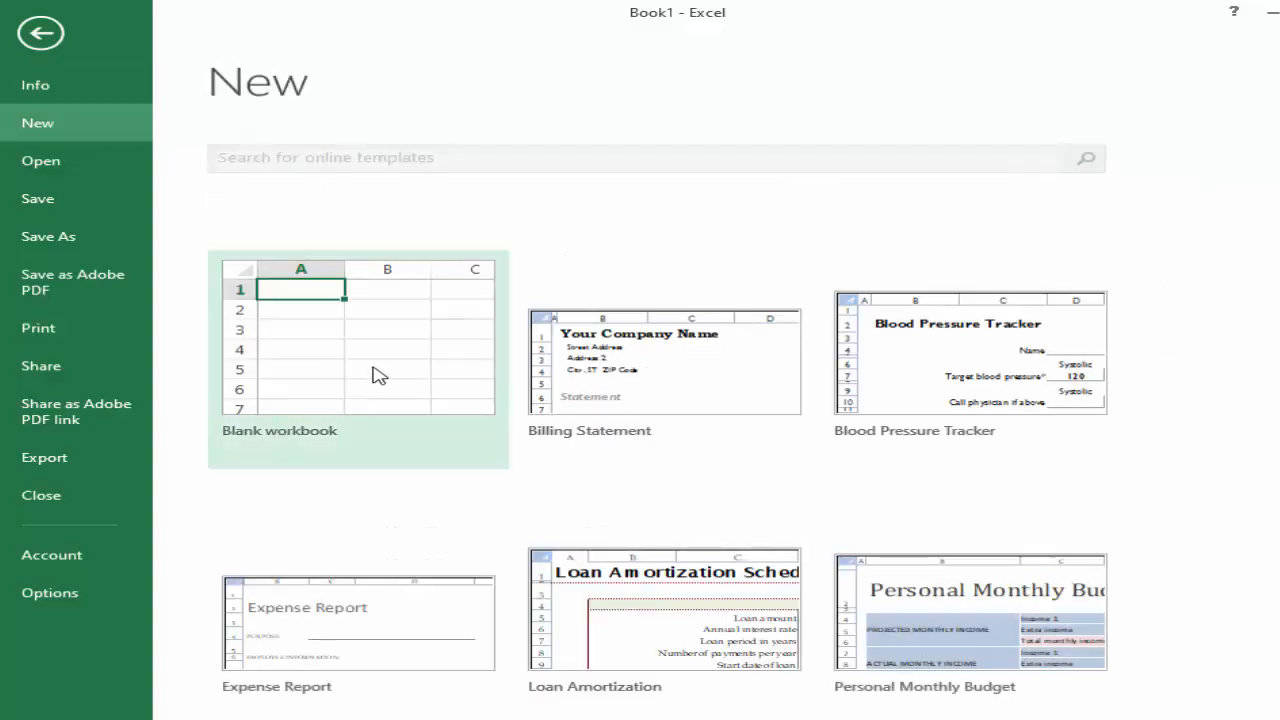
{"action": "left_click", "coordinate": [386, 390]}
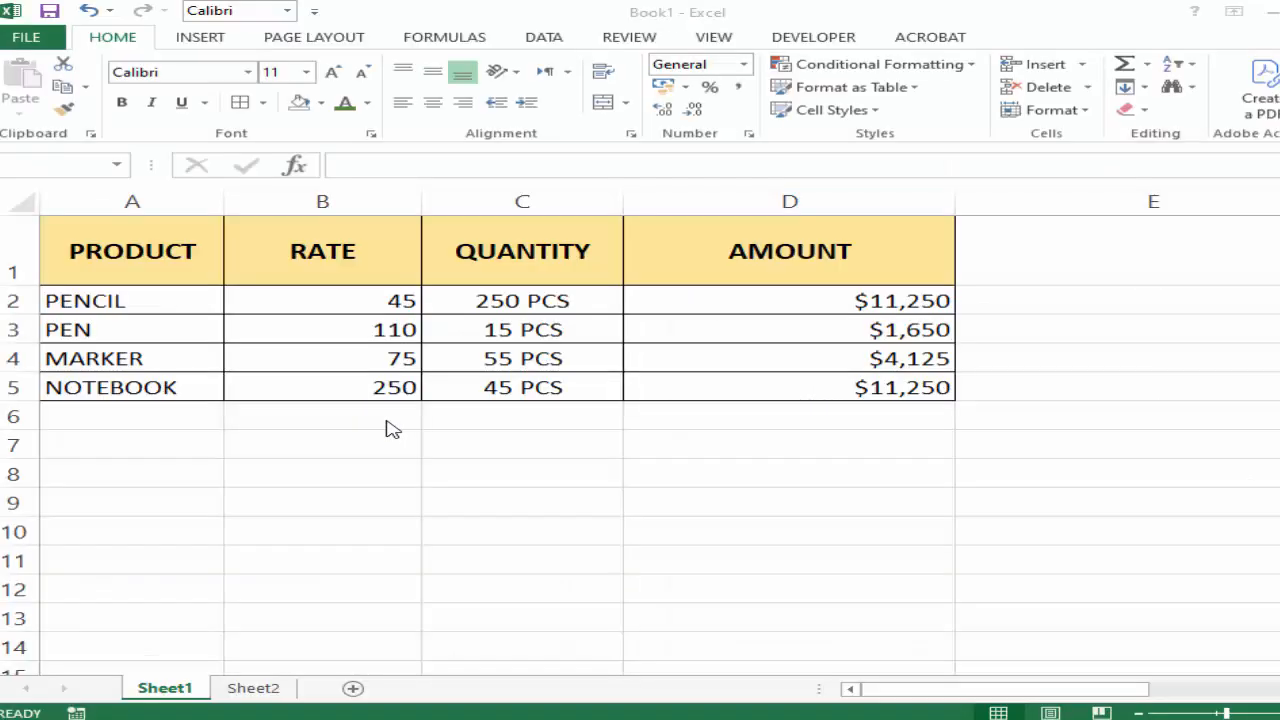
{"action": "left_click", "coordinate": [91, 266]}
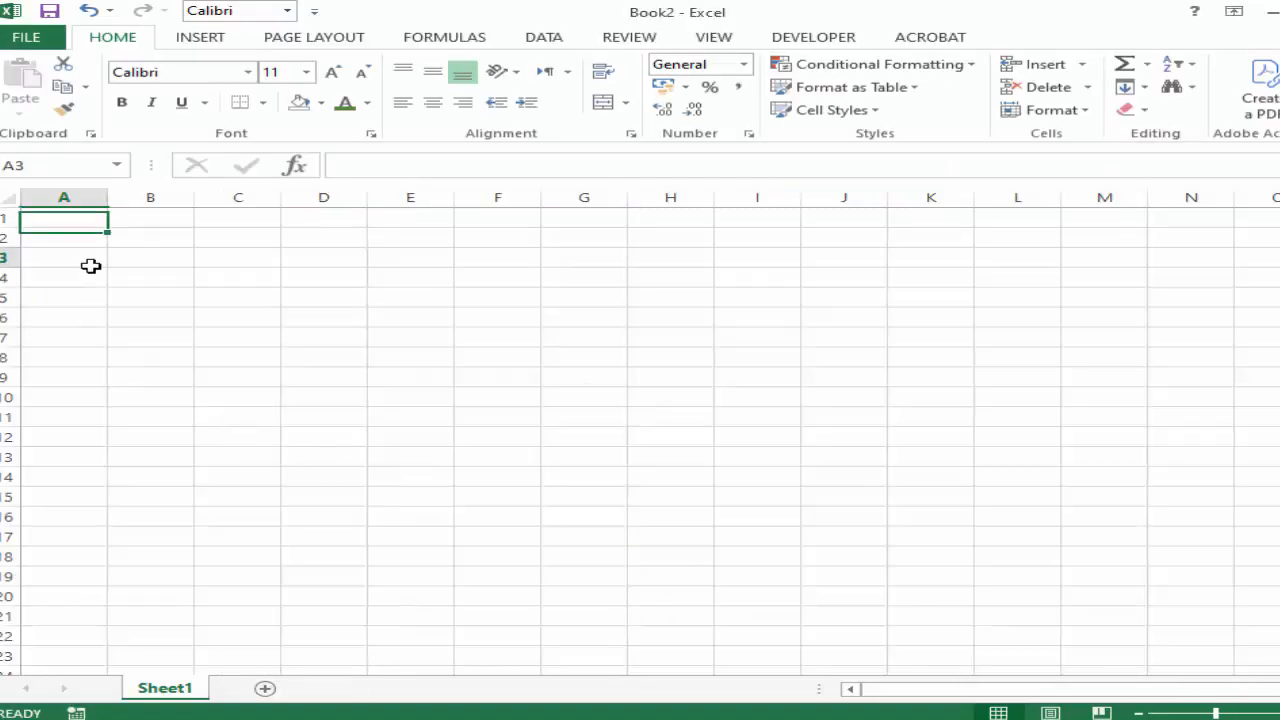
Enter the column headings ROLL NO, NAME, MARKS and %AGE in cells A1:D1.
{"action": "left_click", "coordinate": [77, 222]}
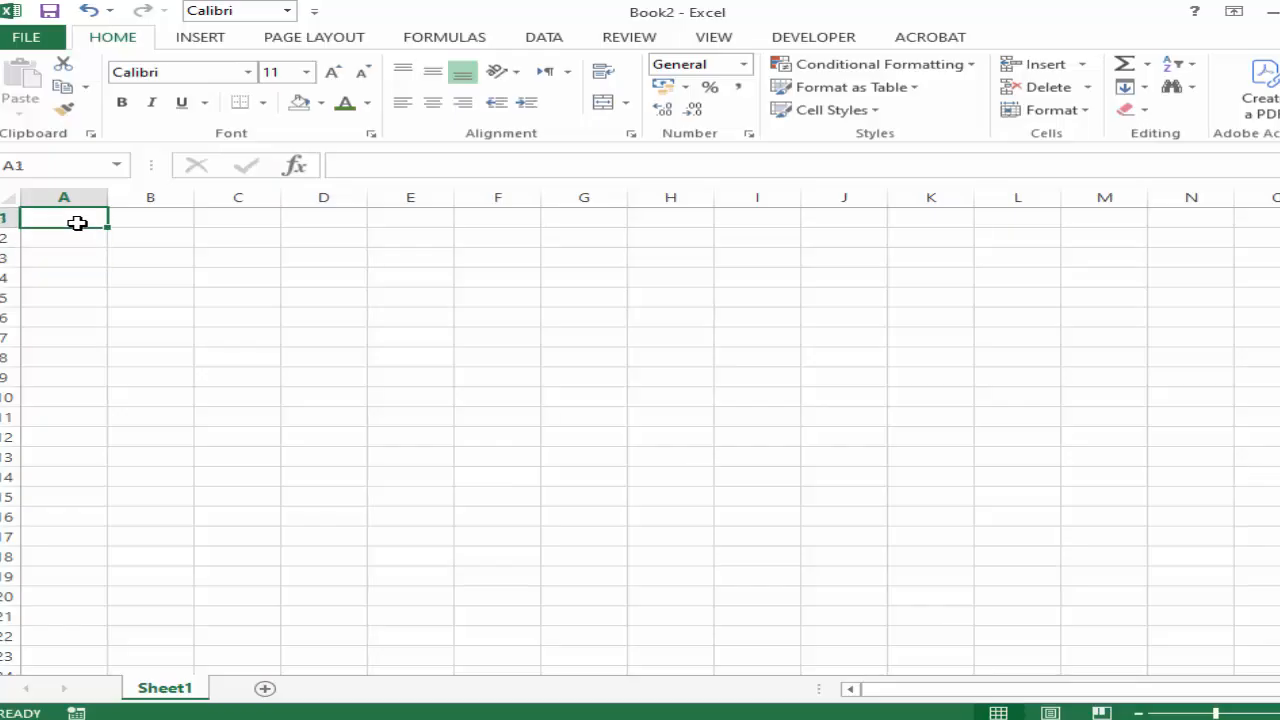
{"action": "type", "text": "ROLL NO"}
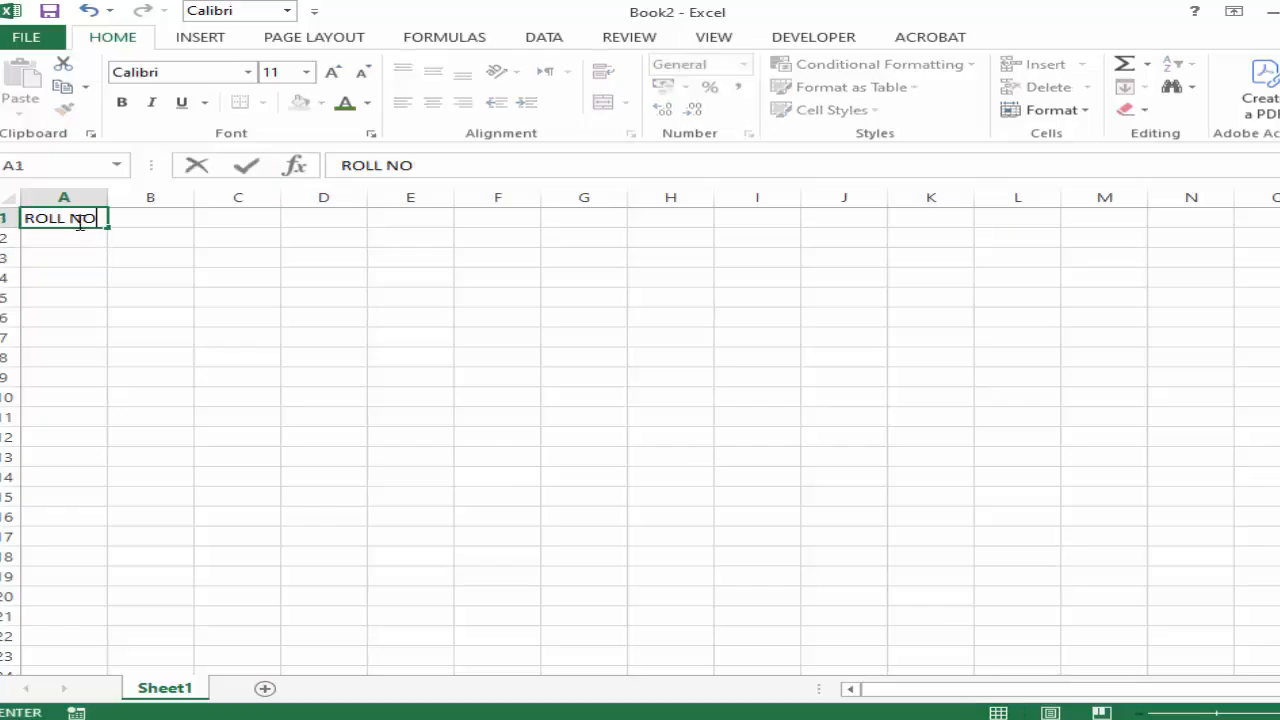
{"action": "key", "text": "Tab"}
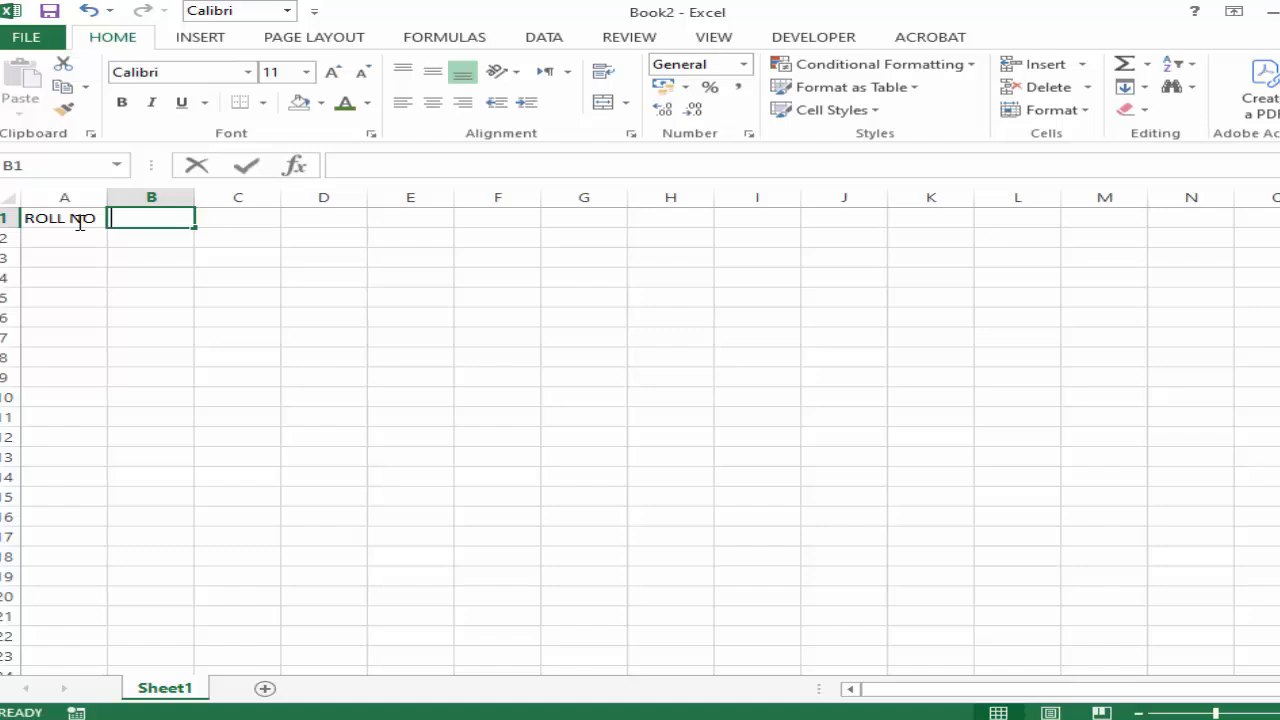
{"action": "type", "text": "NAME"}
{"action": "key", "text": "Tab"}
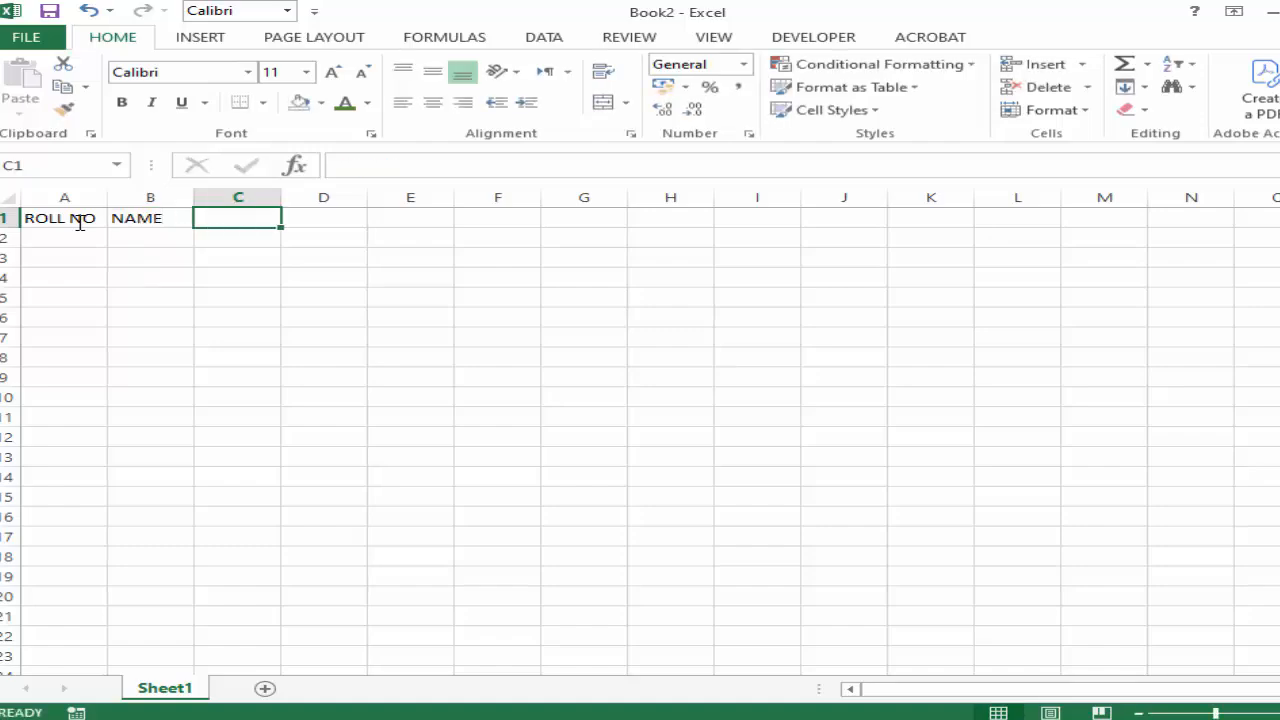
{"action": "type", "text": "MARKS"}
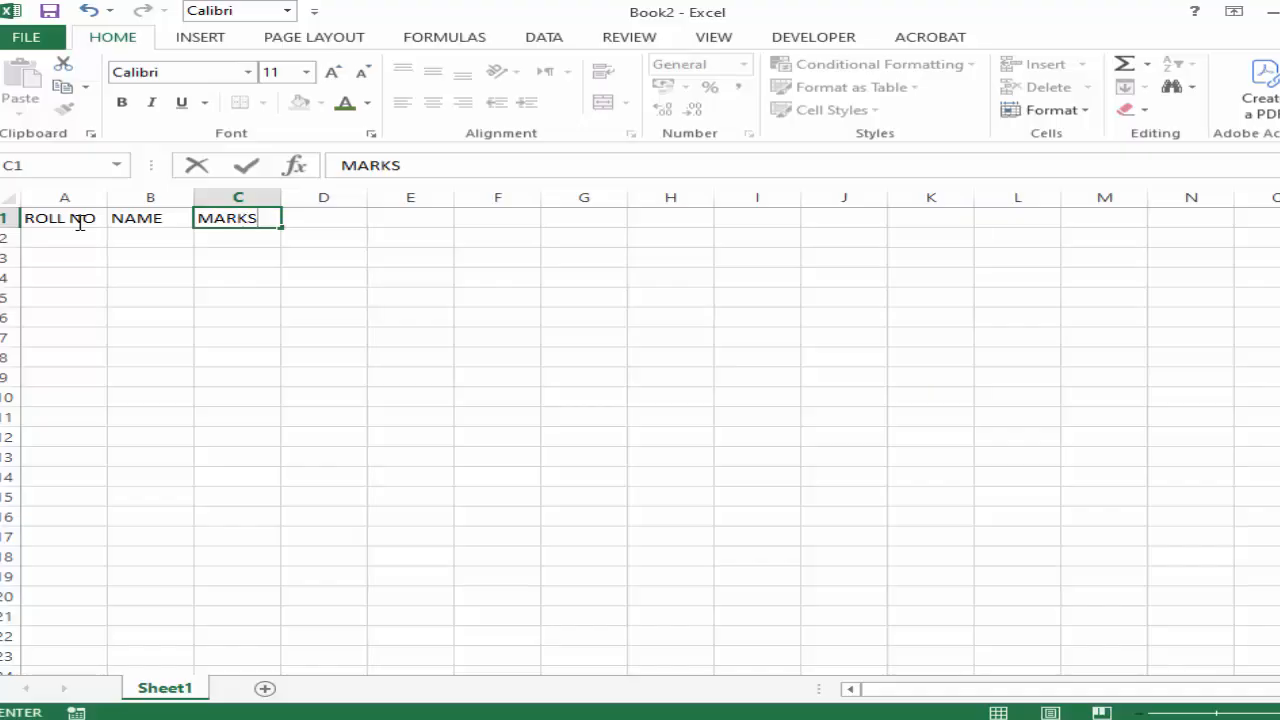
{"action": "key", "text": "Tab"}
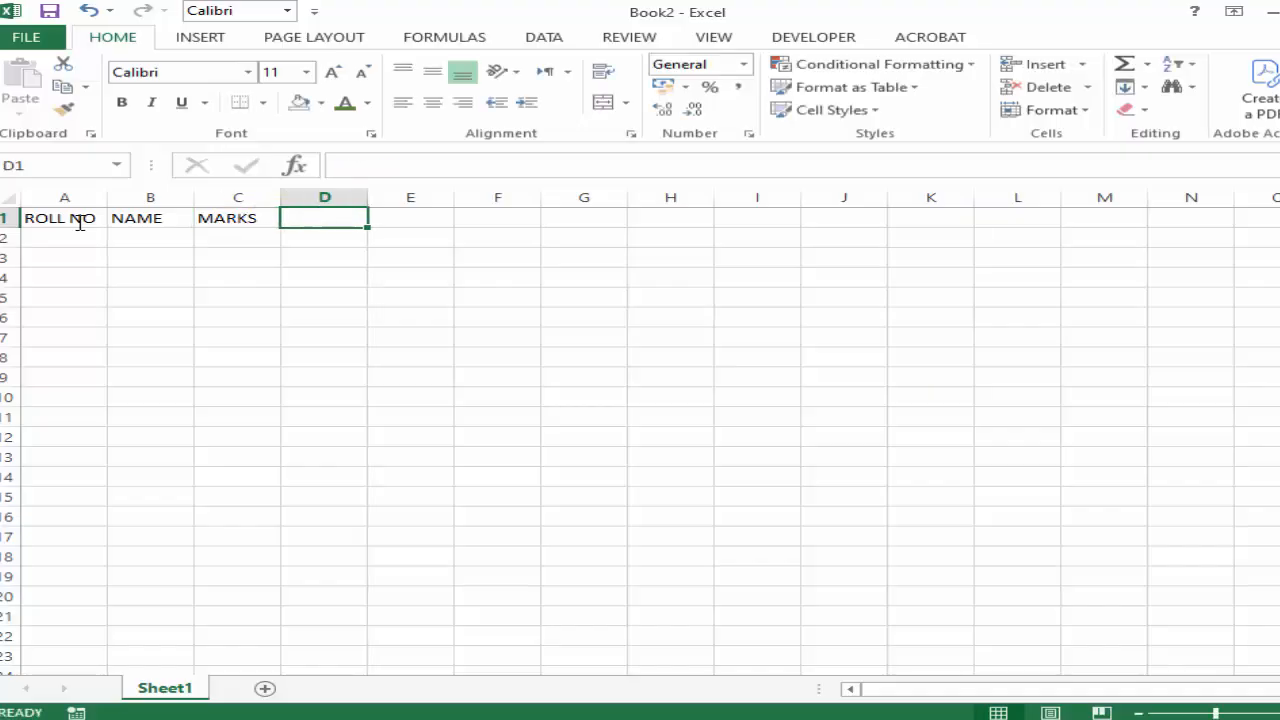
{"action": "type", "text": "%AGE"}
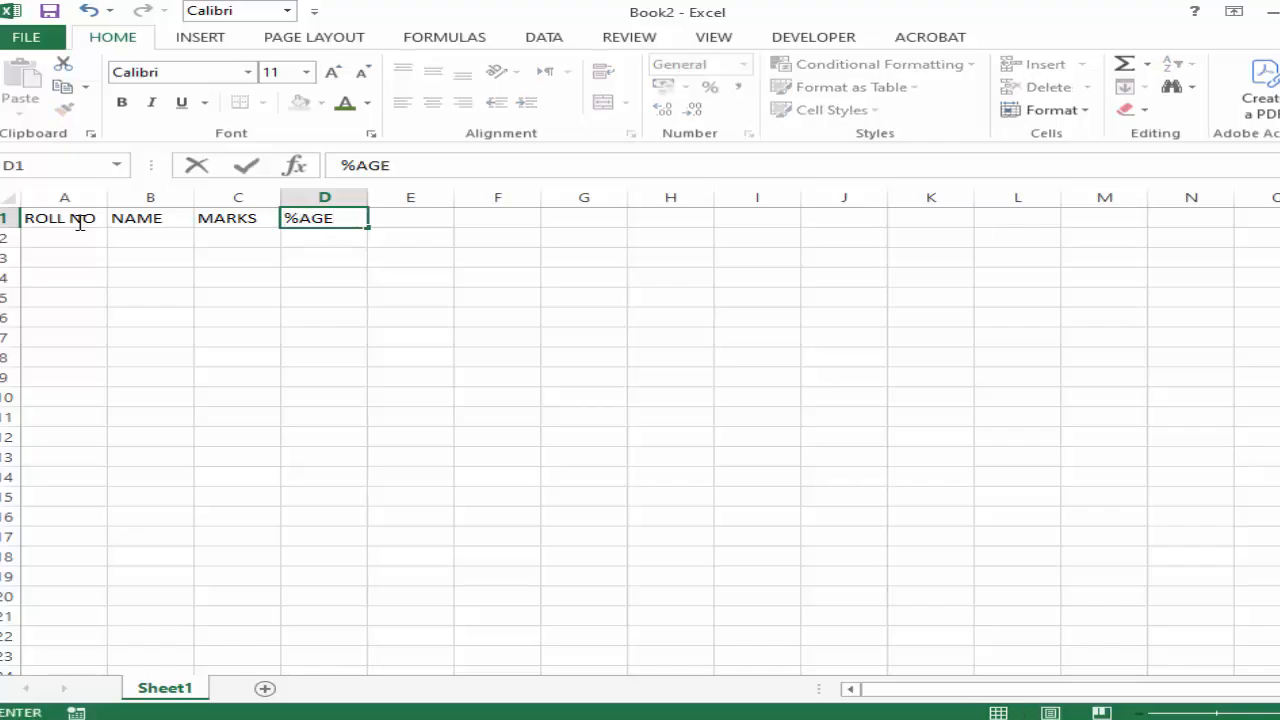
{"action": "key", "text": "Return"}
{"action": "key", "text": "Home"}
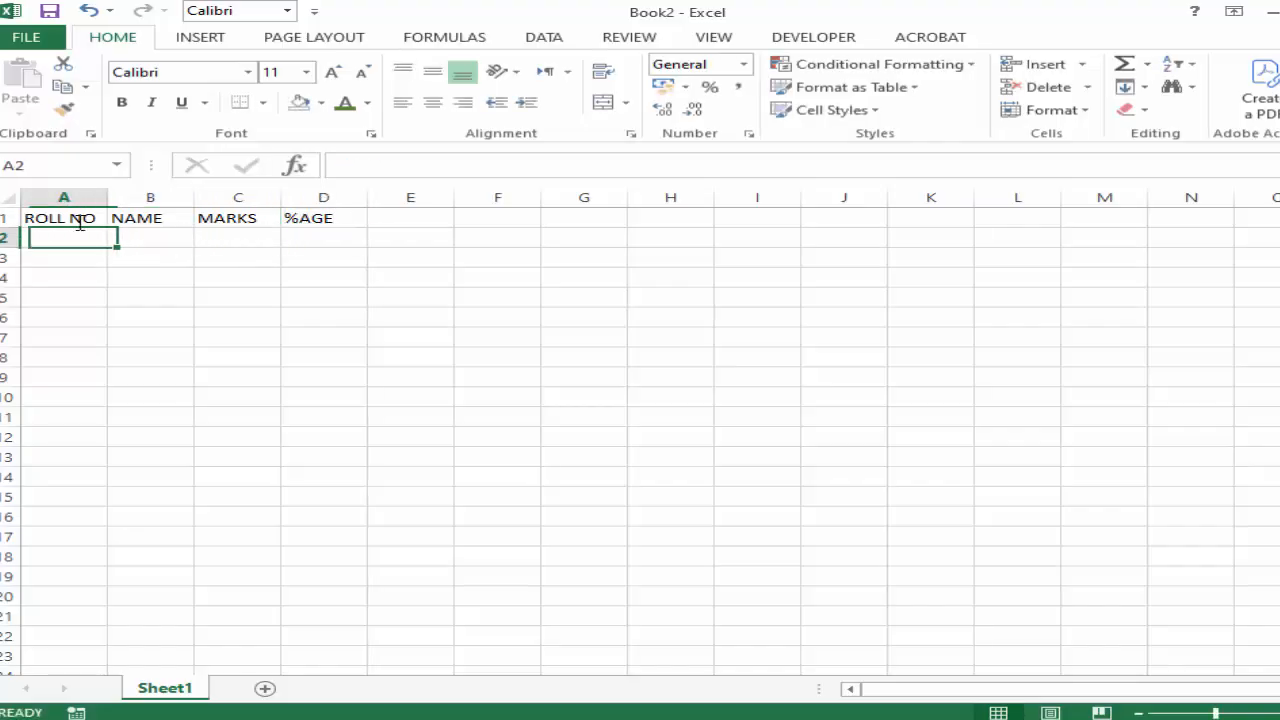
Enter 101 and 102 in A2:A3 and fill the roll number series down to 110 in A11.
{"action": "type", "text": "101"}
{"action": "key", "text": "Return"}
{"action": "type", "text": "102"}
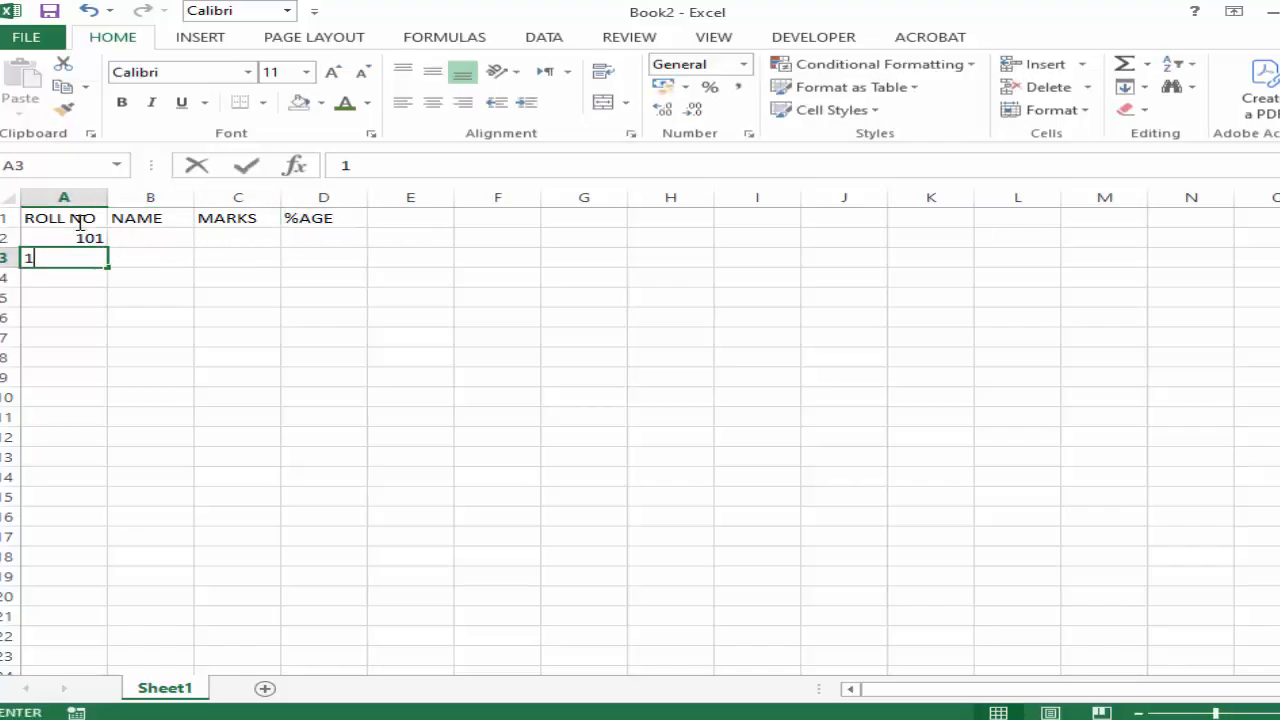
{"action": "left_click", "coordinate": [80, 340]}
{"action": "left_click", "coordinate": [88, 237]}
{"action": "left_click_drag", "start_coordinate": [88, 237], "coordinate": [114, 422]}
Enter the first four students' names in cells B2:B5 of the NAME column.
{"action": "left_click", "coordinate": [160, 237]}
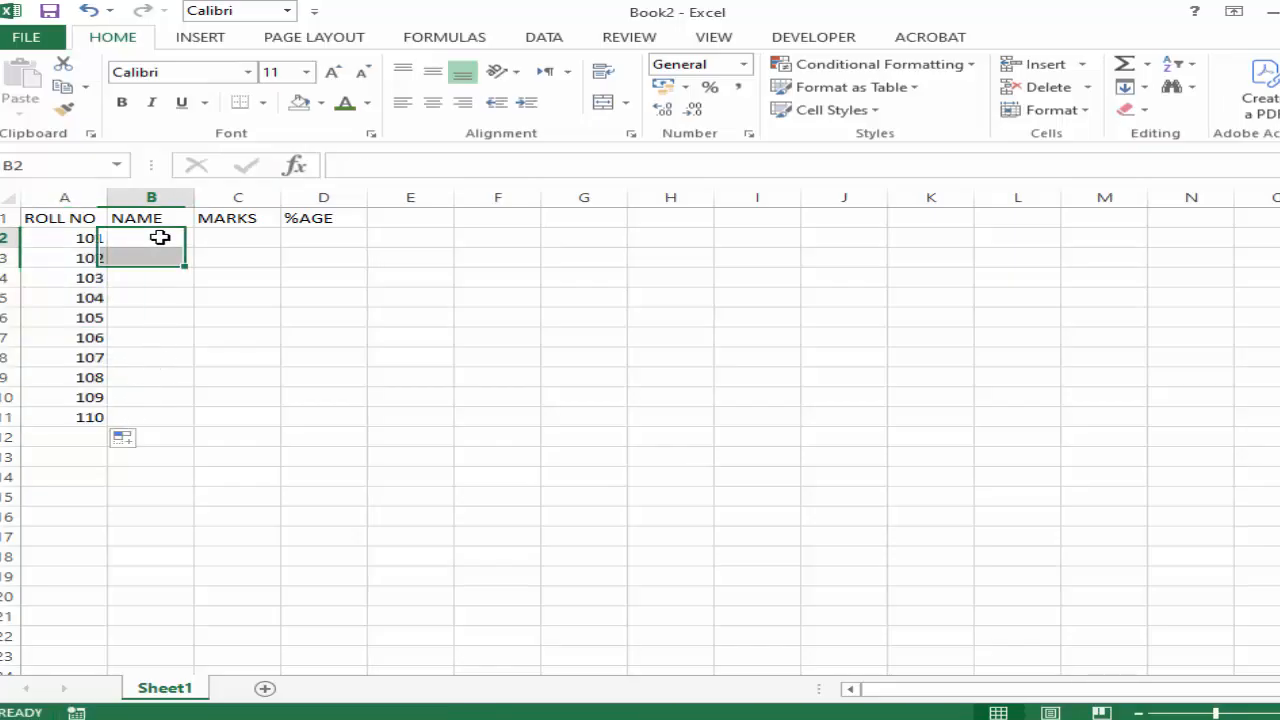
{"action": "type", "text": "AMIR"}
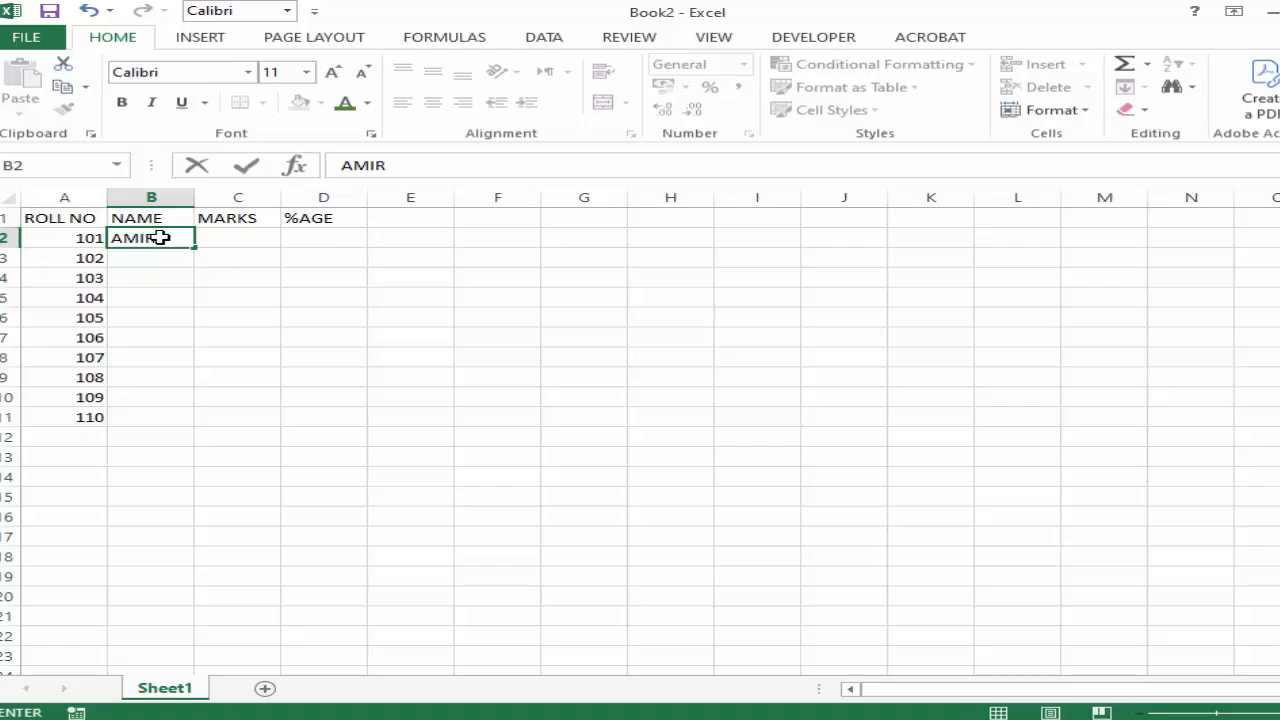
{"action": "key", "text": "Return"}
{"action": "type", "text": "A"}
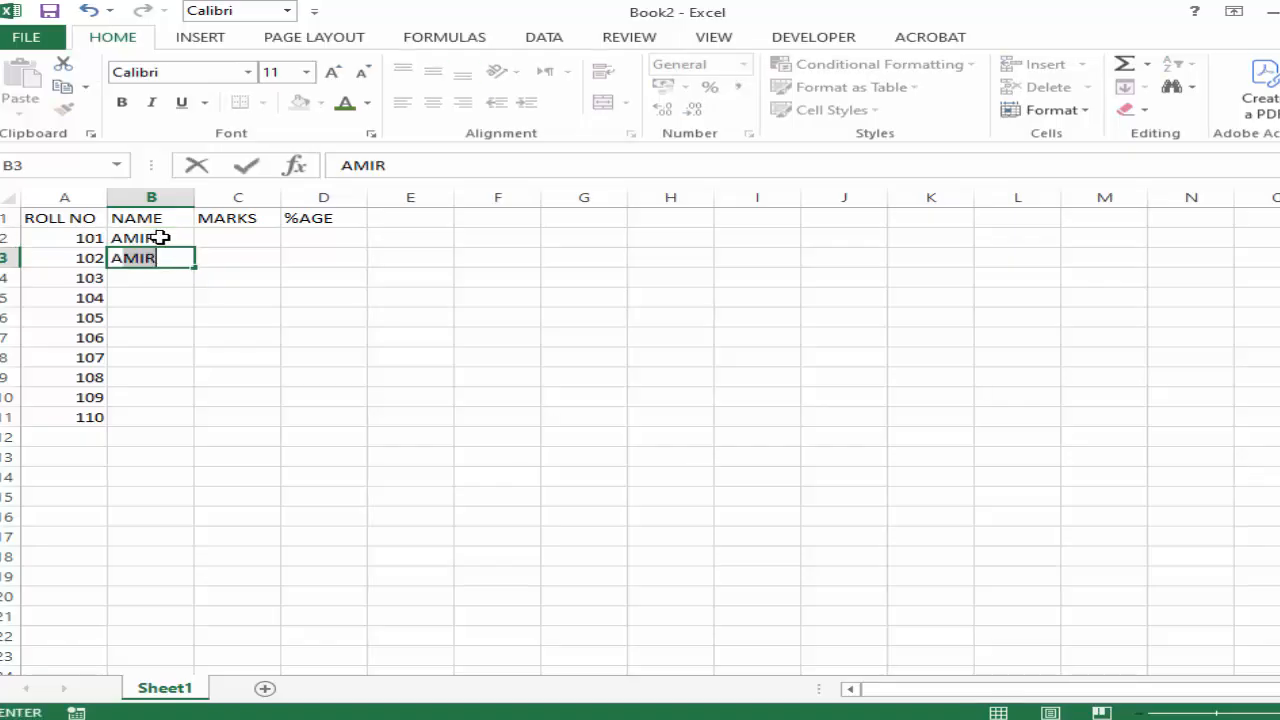
{"action": "type", "text": "DNAN"}
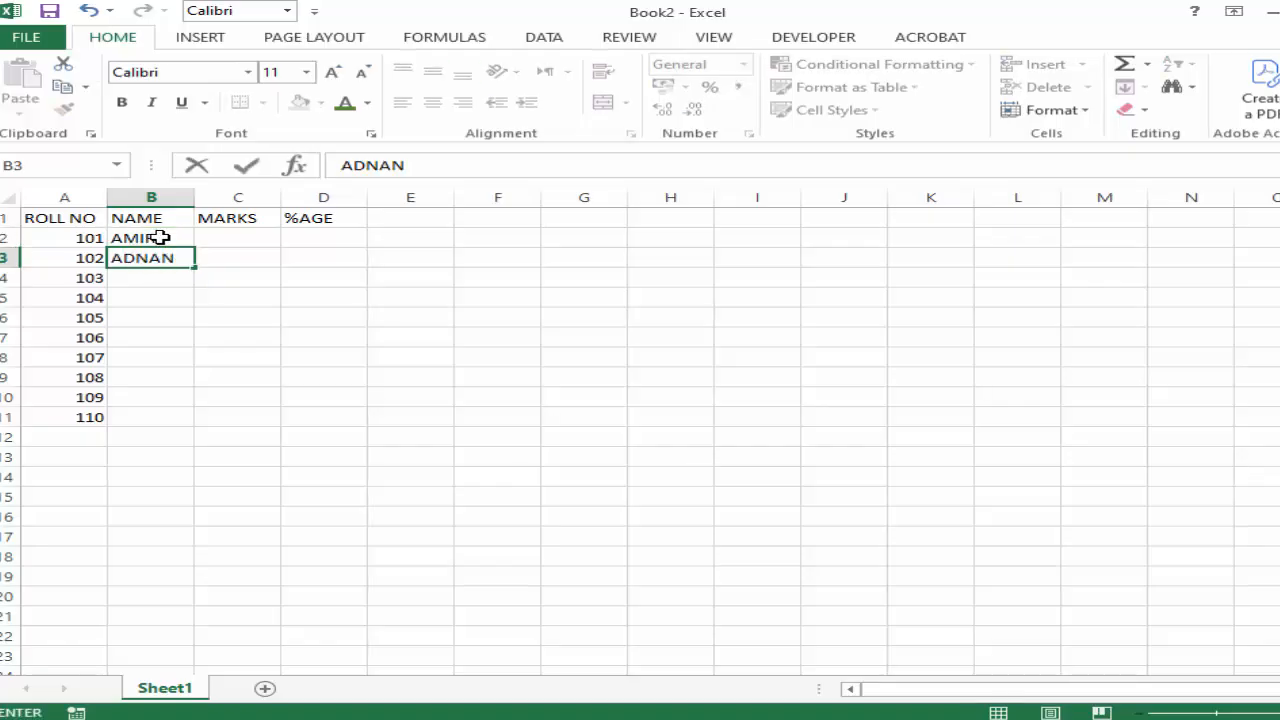
{"action": "key", "text": "Return"}
{"action": "type", "text": "KASHIF"}
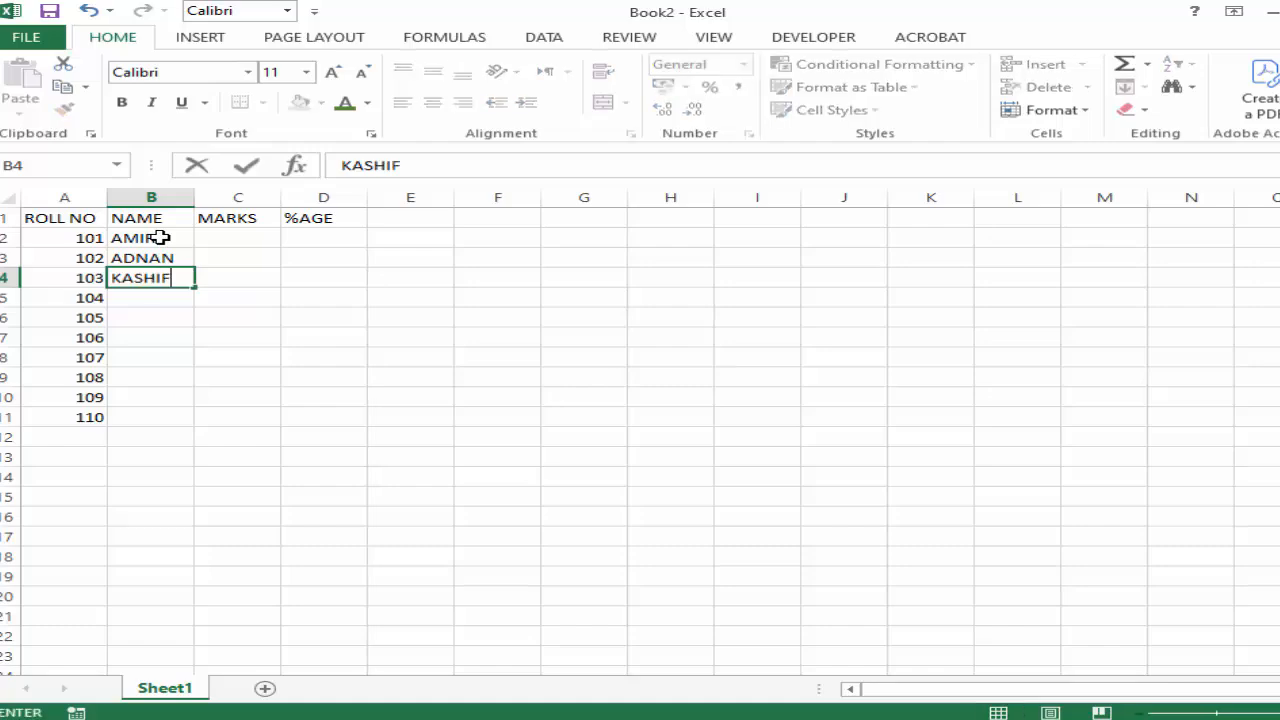
{"action": "key", "text": "Return"}
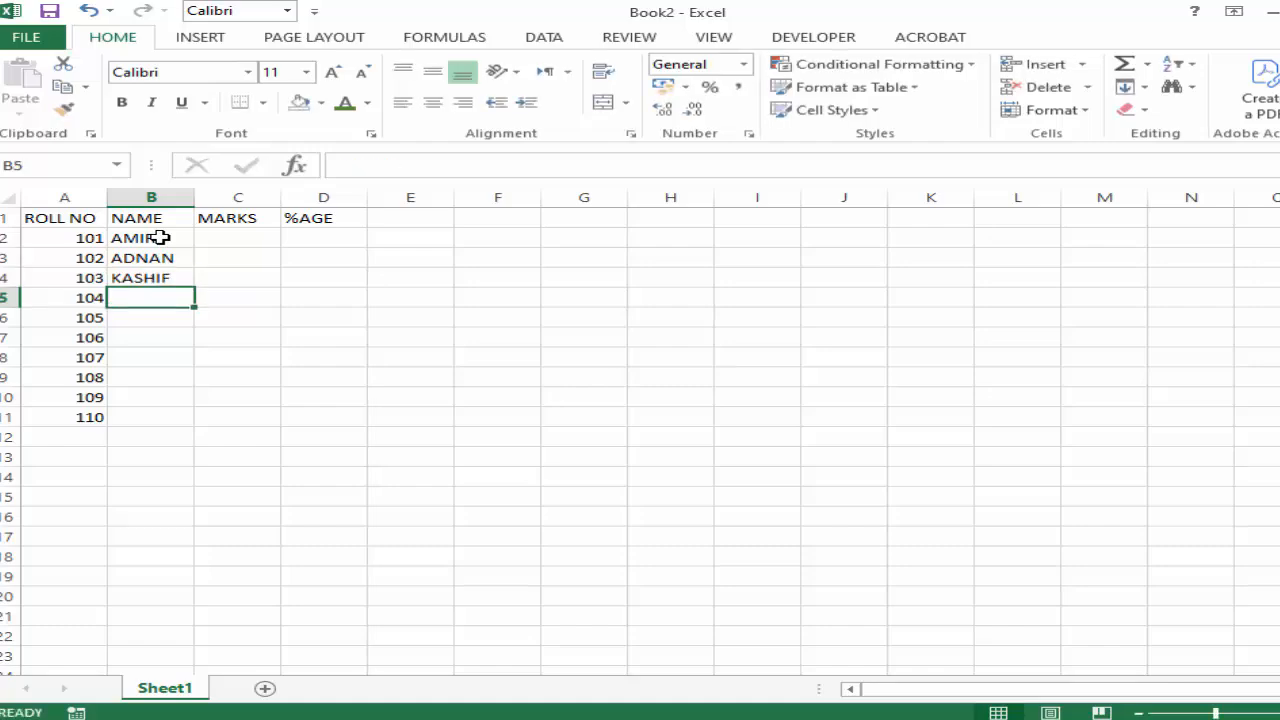
{"action": "type", "text": "WAJID"}
{"action": "key", "text": "Return"}
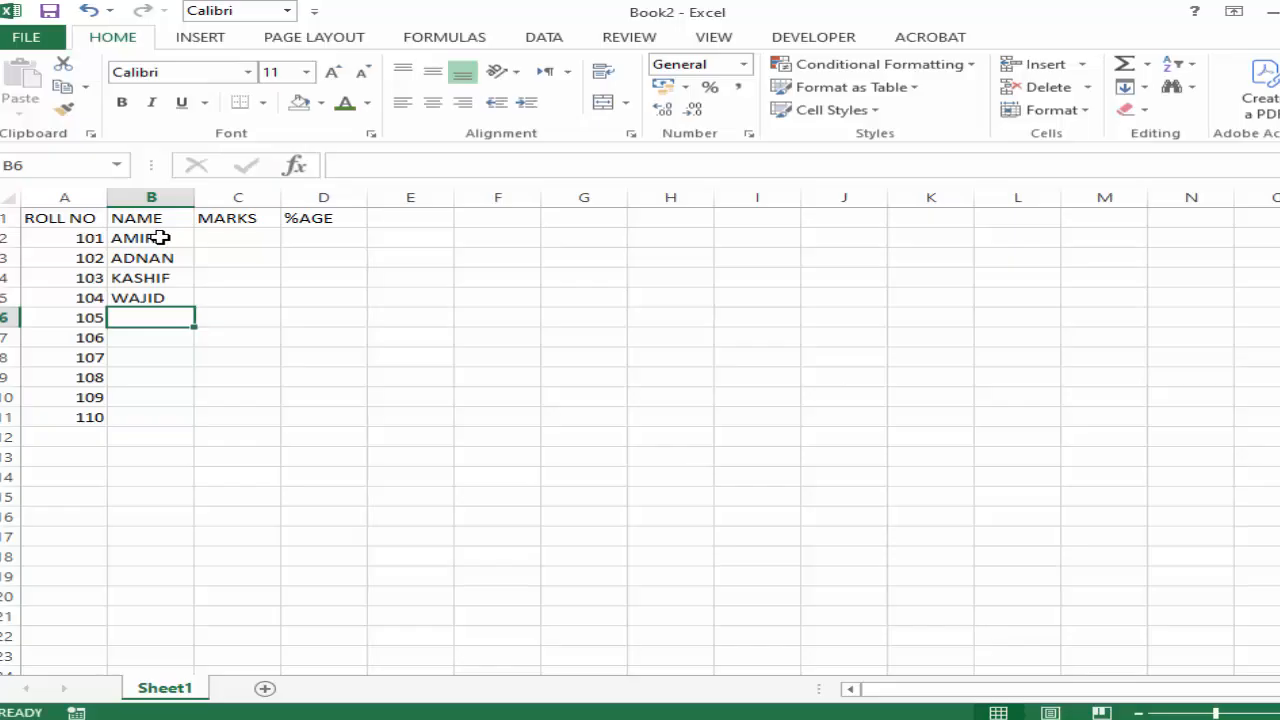
Enter the next three students' names in cells B6:B8 of the NAME column.
{"action": "type", "text": "ADEEL"}
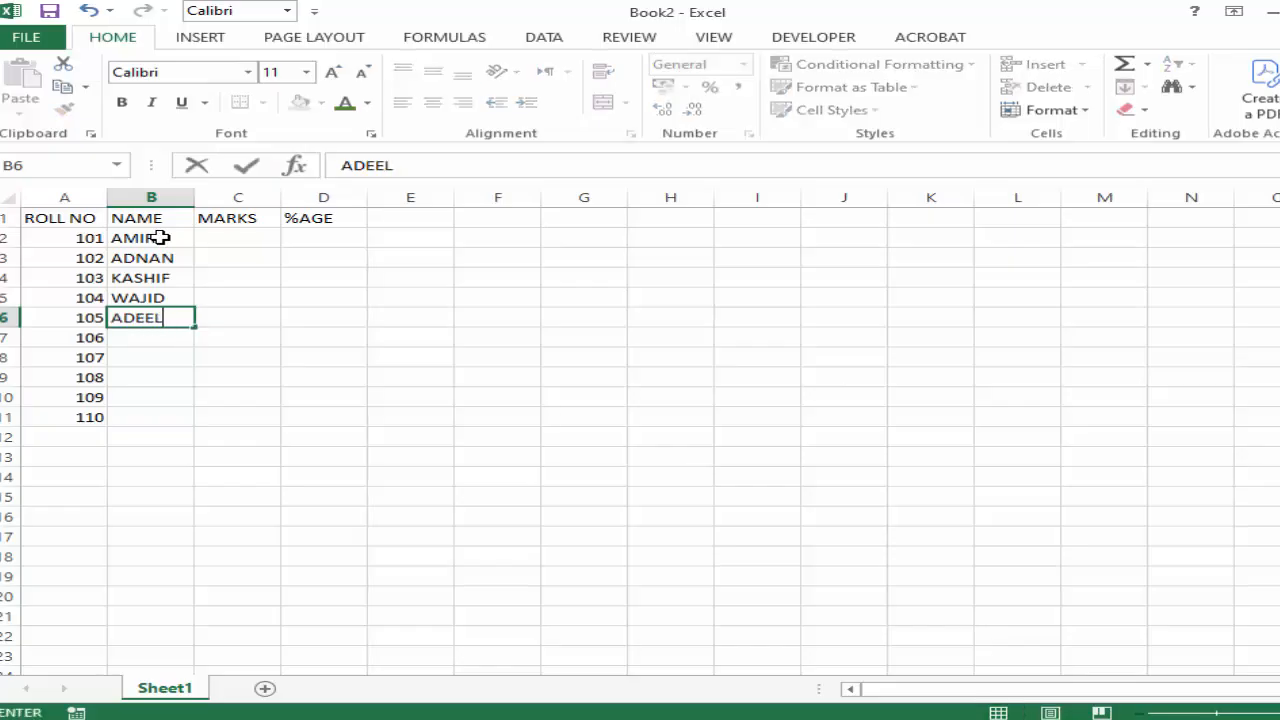
{"action": "key", "text": "Return"}
{"action": "type", "text": "UMAR"}
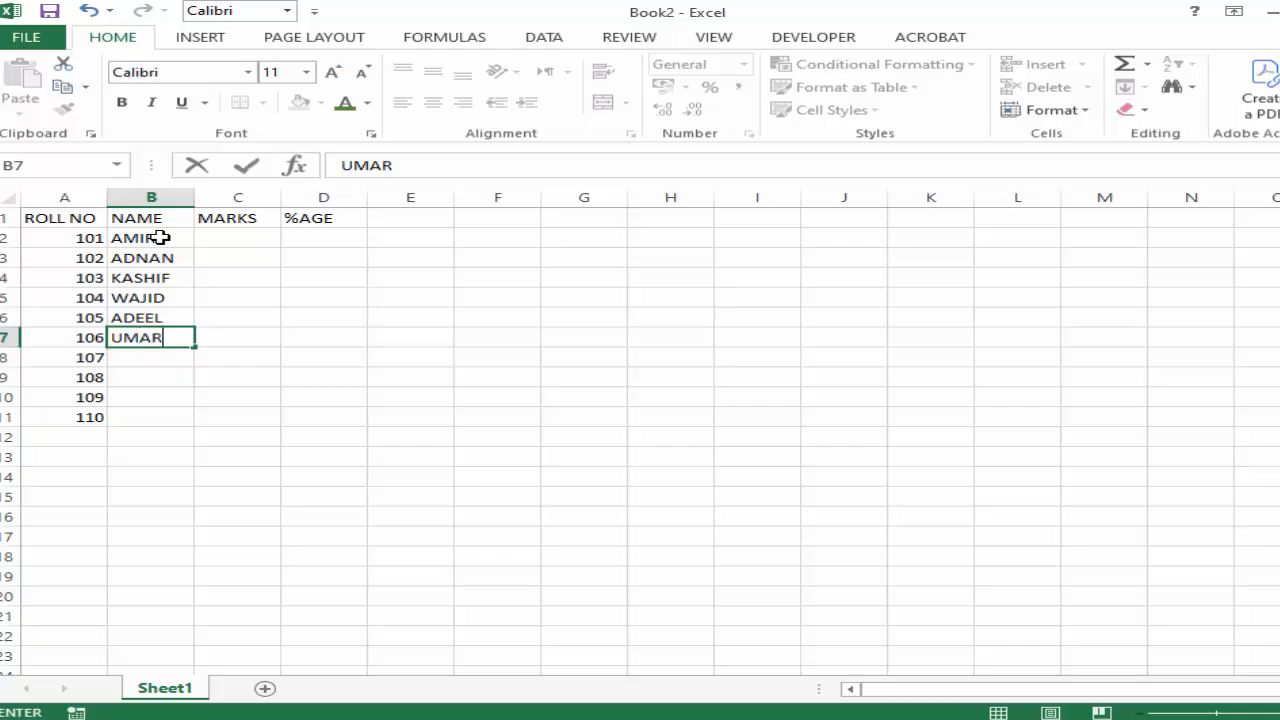
{"action": "key", "text": "Return"}
{"action": "type", "text": "ALI"}
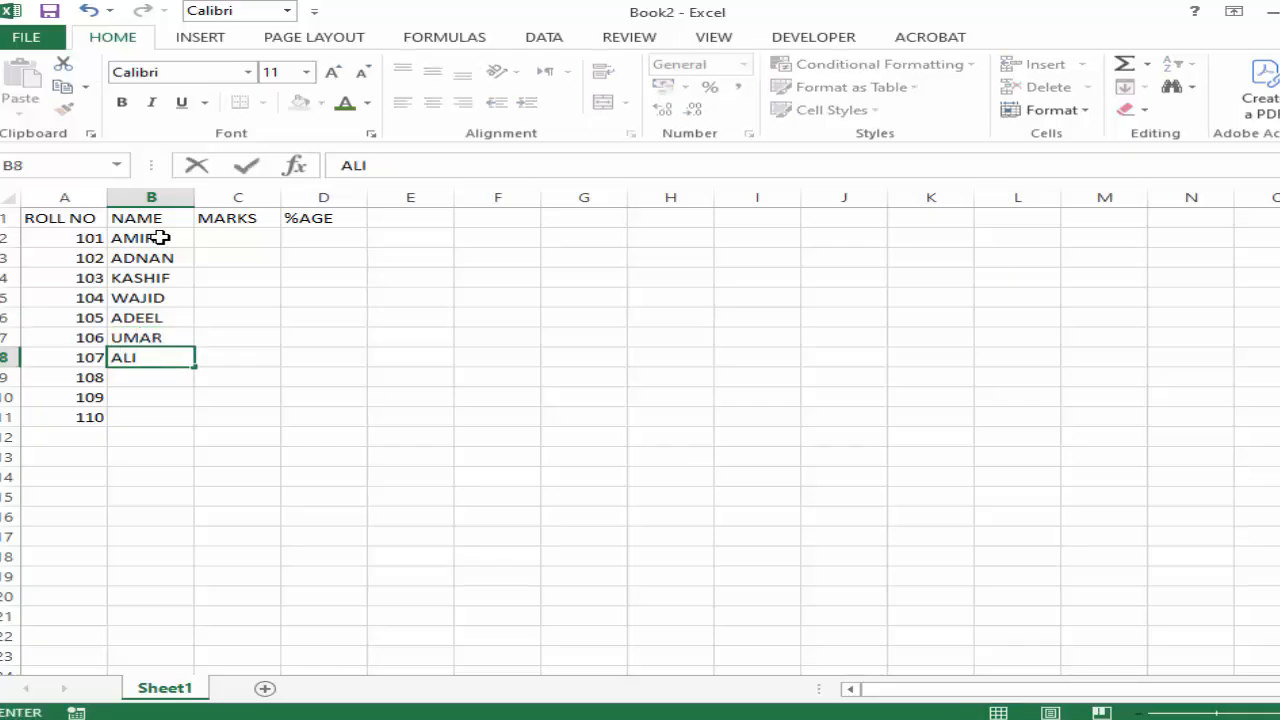
{"action": "key", "text": "Tab"}
{"action": "type", "text": "S"}
{"action": "key", "text": "shift+Tab"}
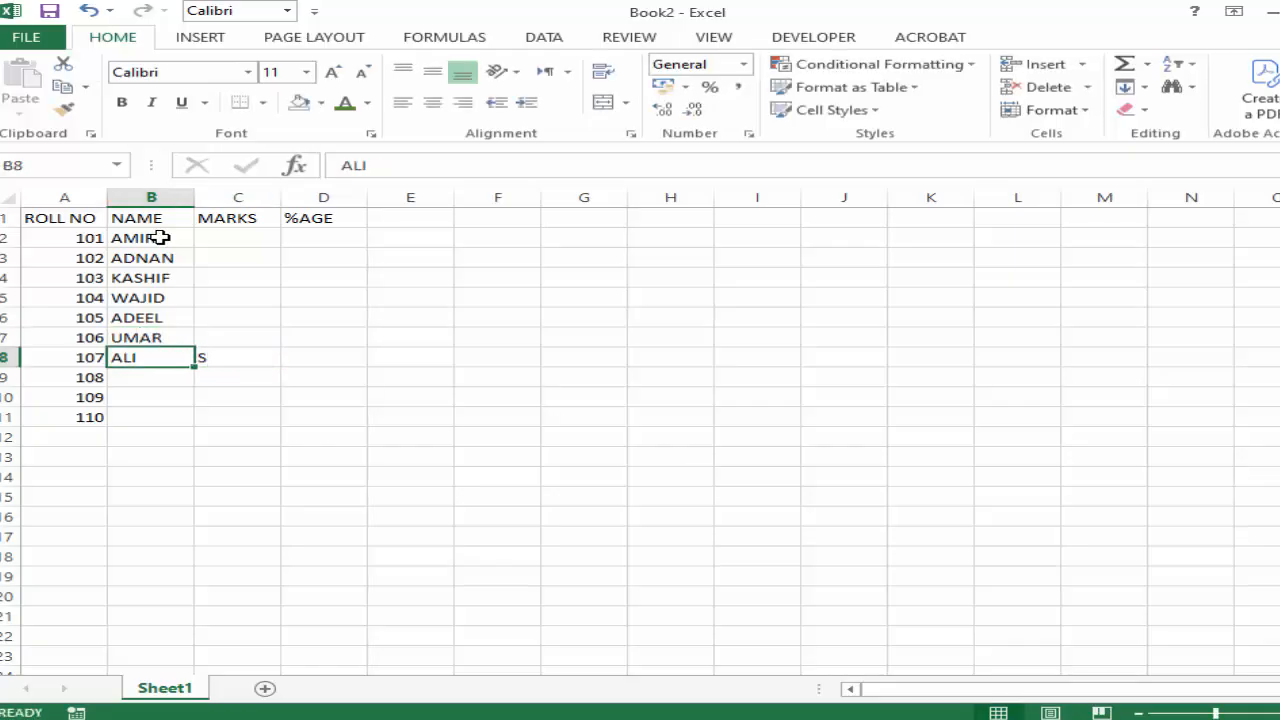
Enter the last three students' names in cells B9:B11 of the NAME column.
{"action": "key", "text": "Return"}
{"action": "type", "text": "ASAD"}
{"action": "key", "text": "Return"}
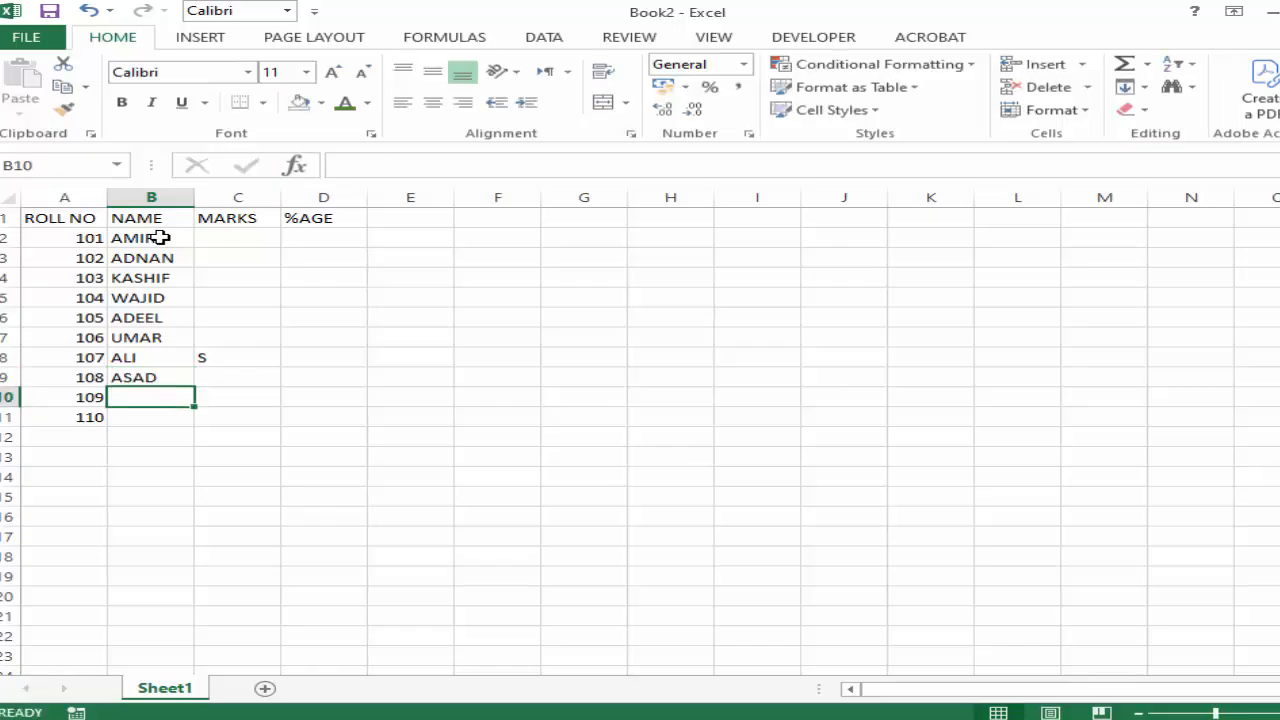
{"action": "type", "text": "WAJID"}
{"action": "key", "text": "Return"}
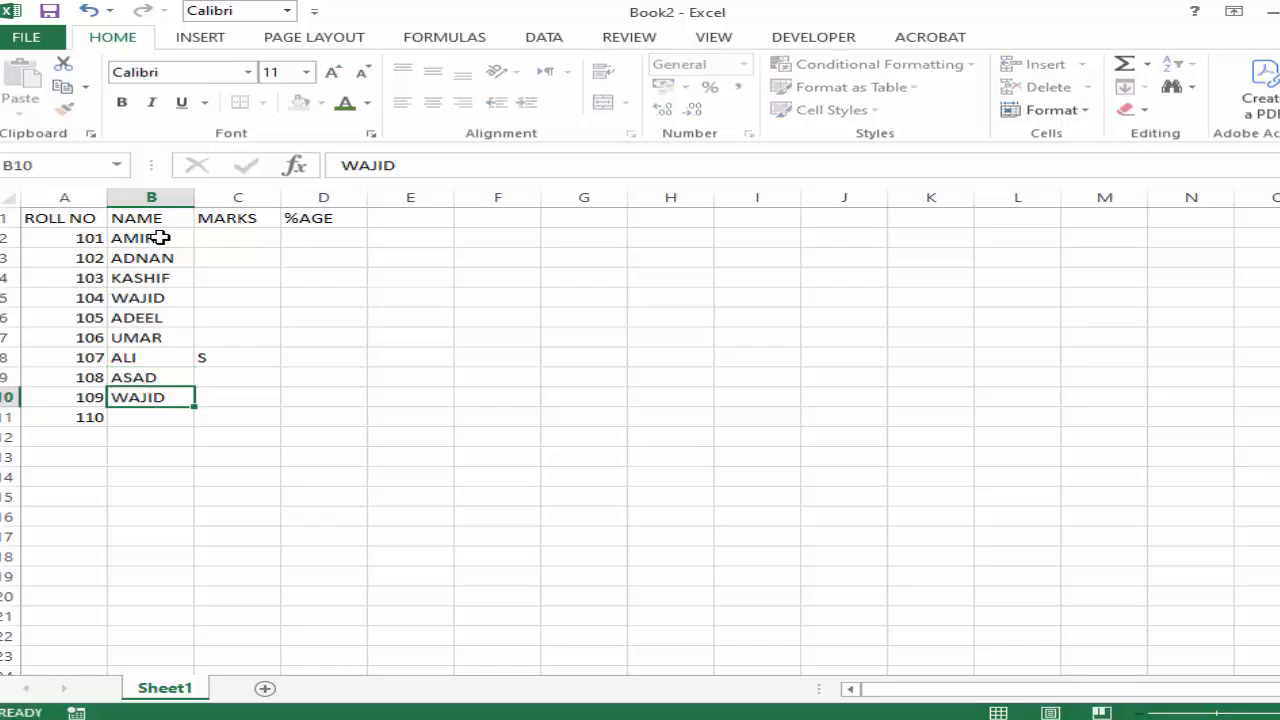
{"action": "type", "text": "BATOOL"}
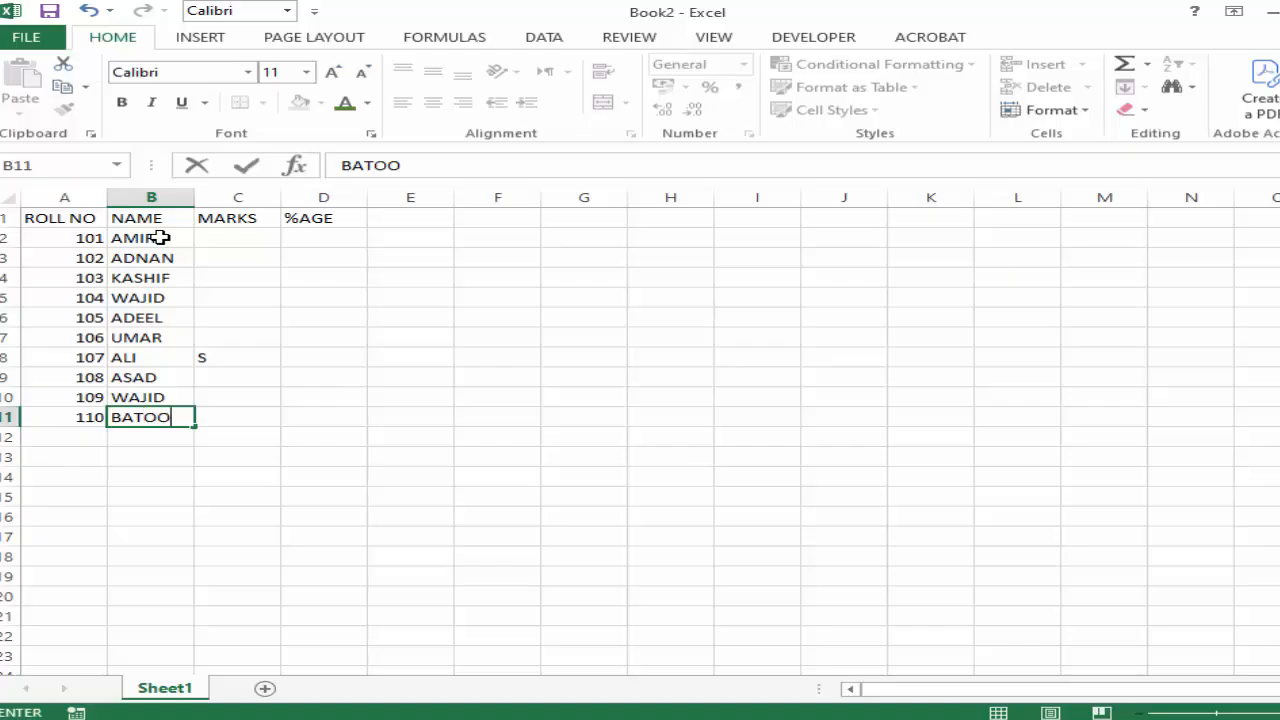
Enter the marks 897, 589, 999, 457 and 256 in cells C2:C6.
{"action": "left_click", "coordinate": [239, 236]}
{"action": "type", "text": "897"}
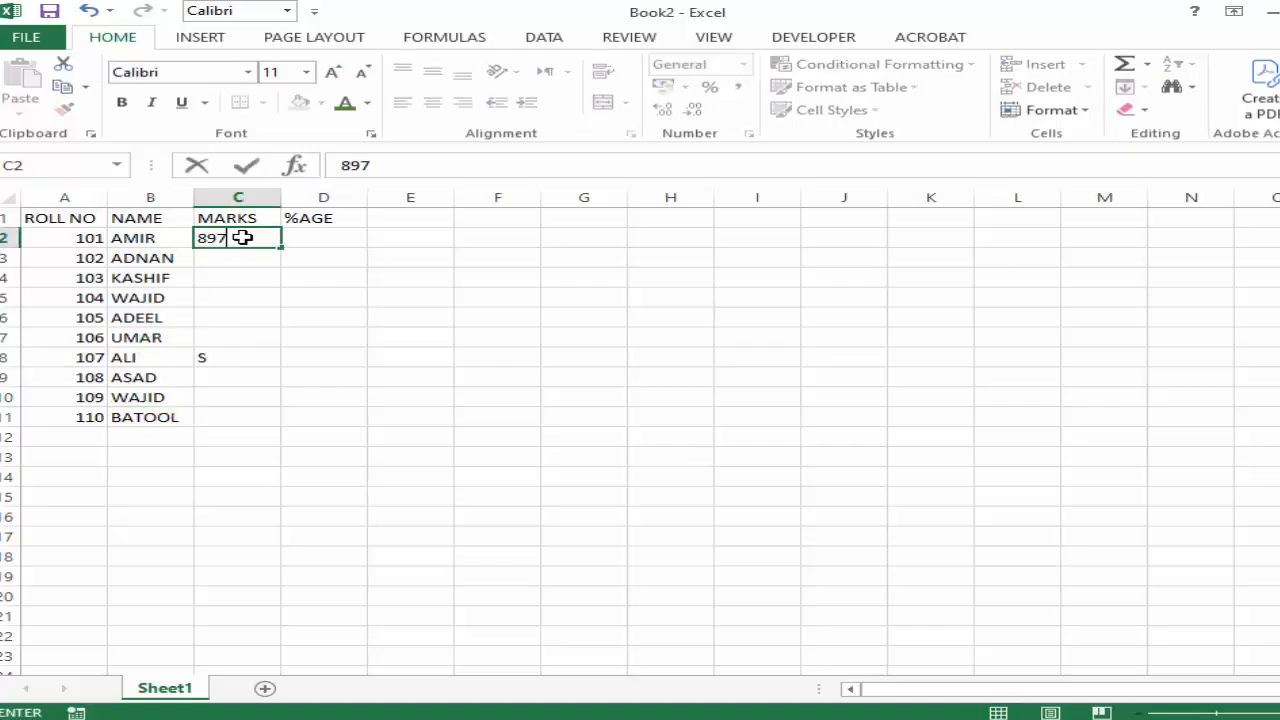
{"action": "key", "text": "Return"}
{"action": "type", "text": "589"}
{"action": "key", "text": "Return"}
{"action": "type", "text": "999"}
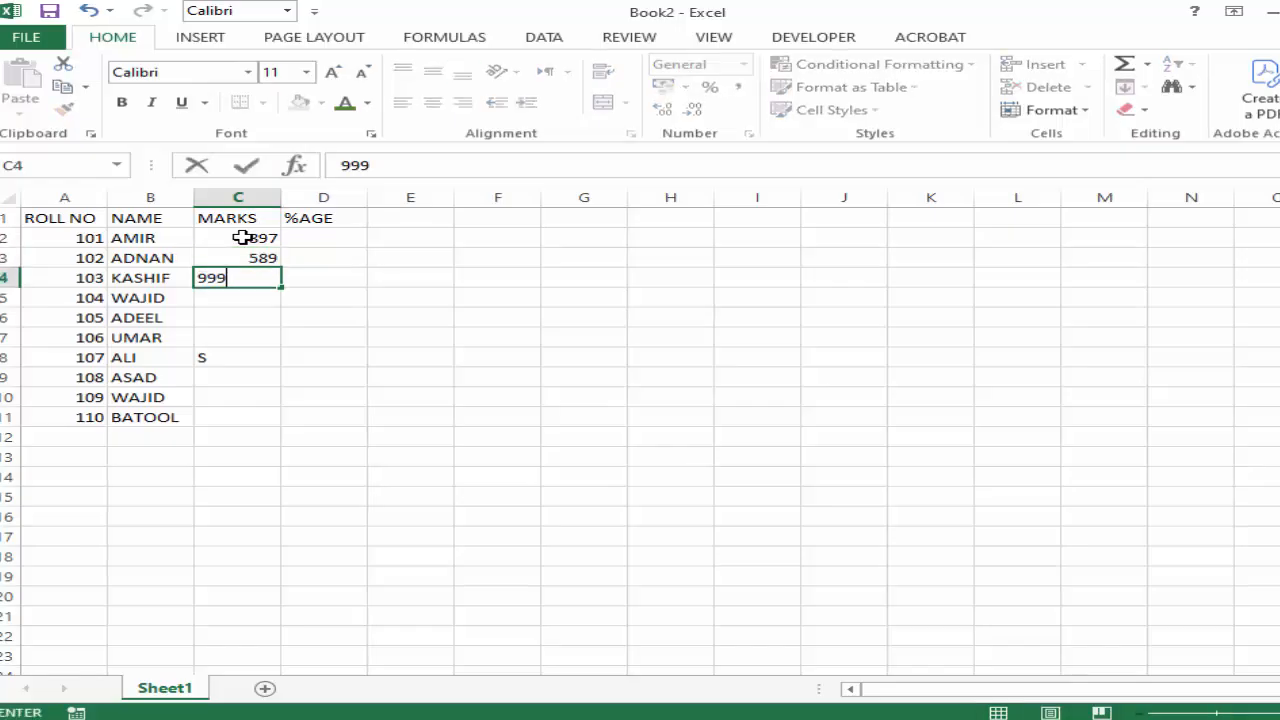
{"action": "key", "text": "Return"}
{"action": "type", "text": "457"}
{"action": "key", "text": "Return"}
{"action": "type", "text": "256"}
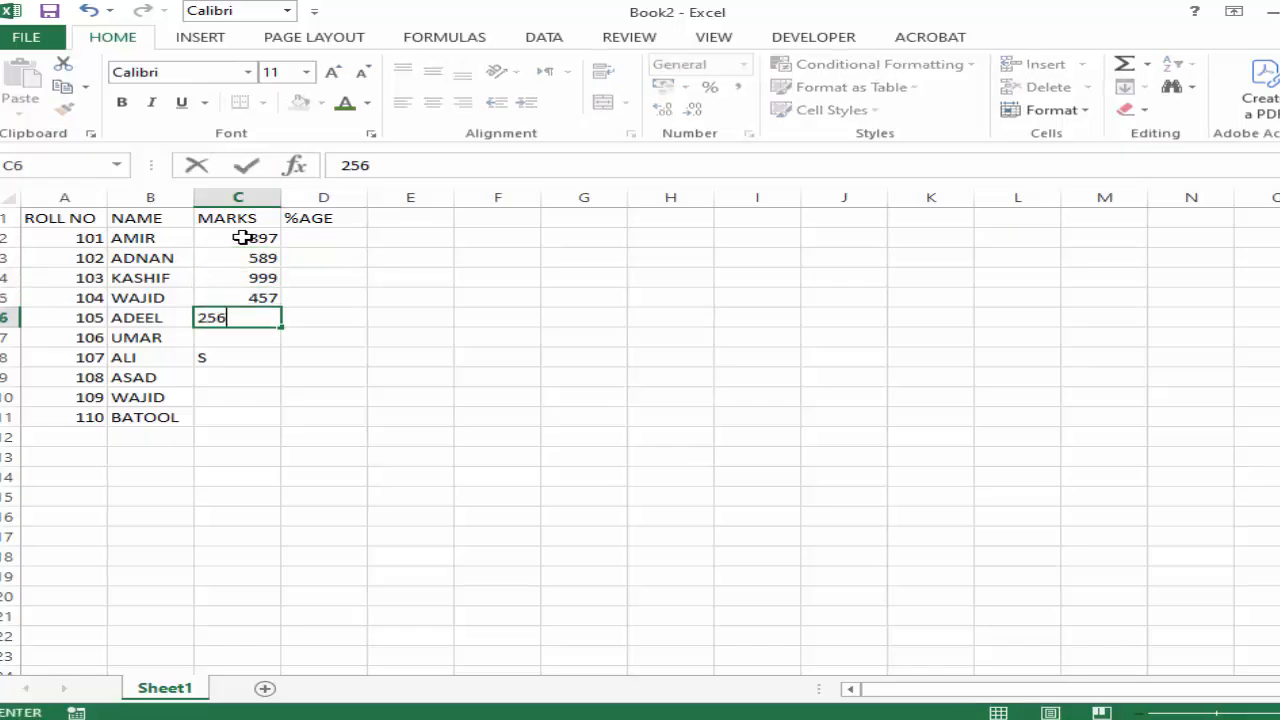
{"action": "key", "text": "Return"}
Enter the marks 589, 785, 256, 457 and 658 in cells C7:C11.
{"action": "type", "text": "589"}
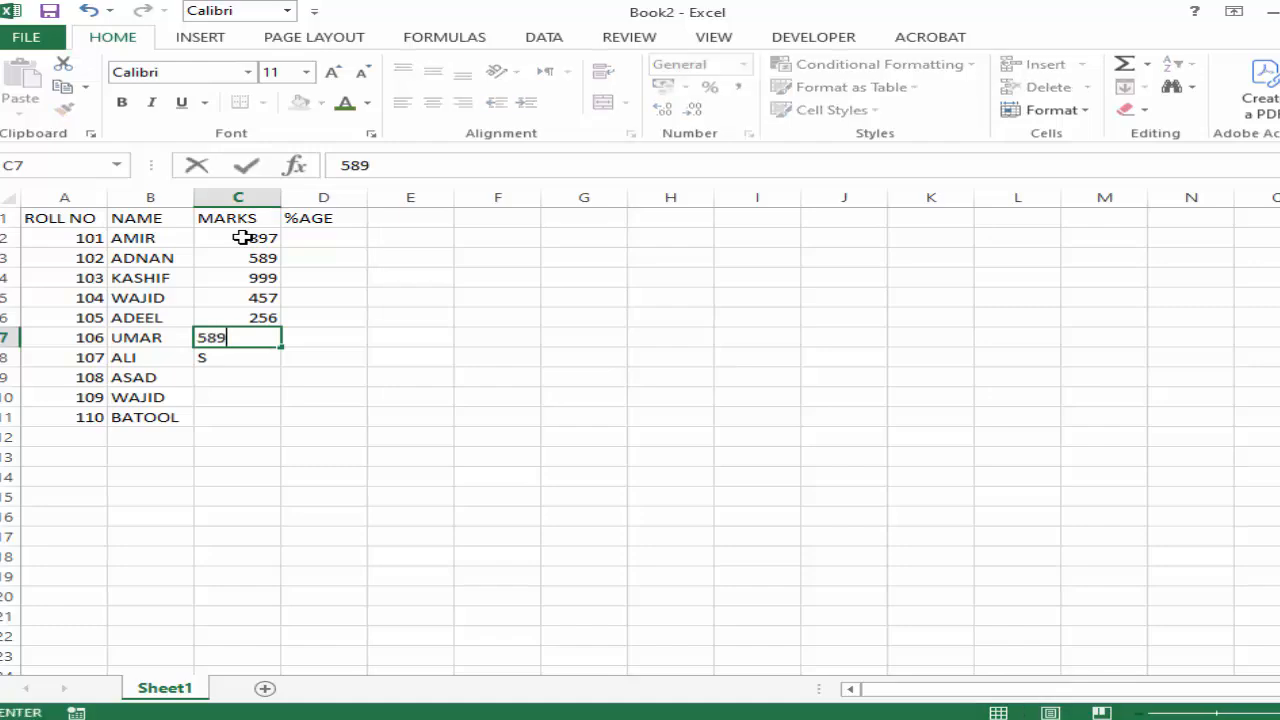
{"action": "key", "text": "Return"}
{"action": "type", "text": "785"}
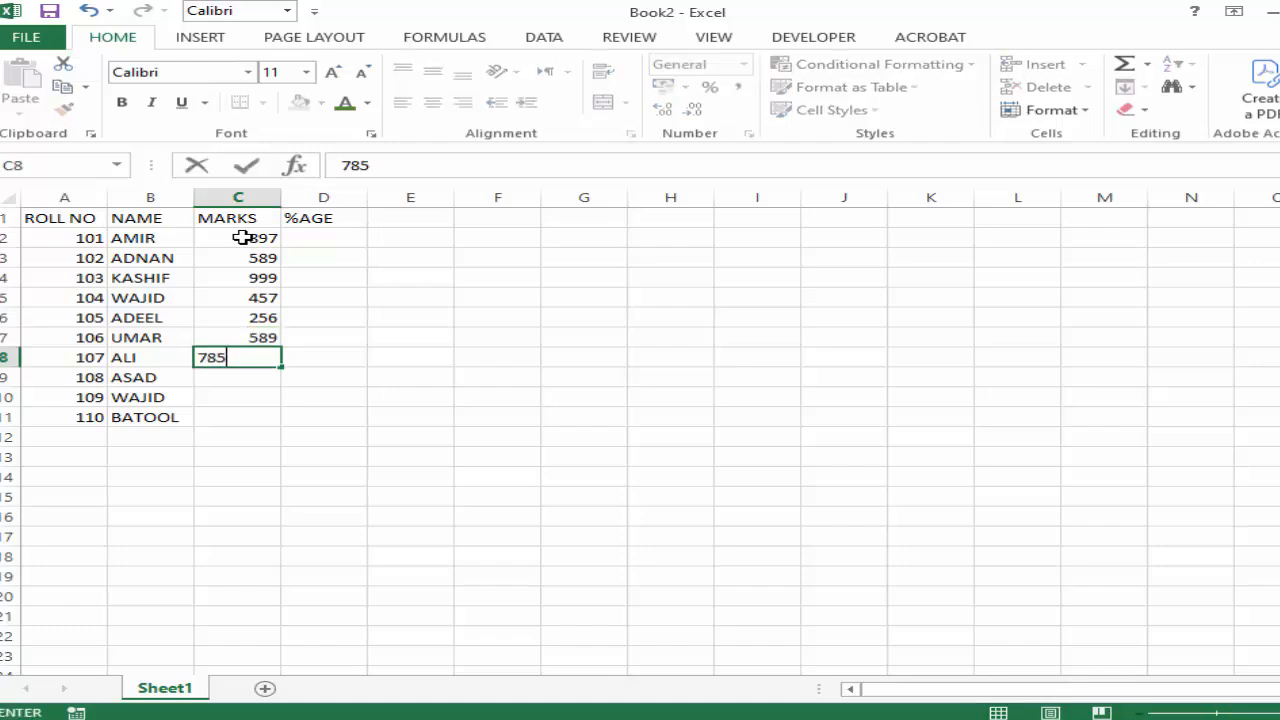
{"action": "key", "text": "Return"}
{"action": "type", "text": "256"}
{"action": "key", "text": "Return"}
{"action": "type", "text": "457"}
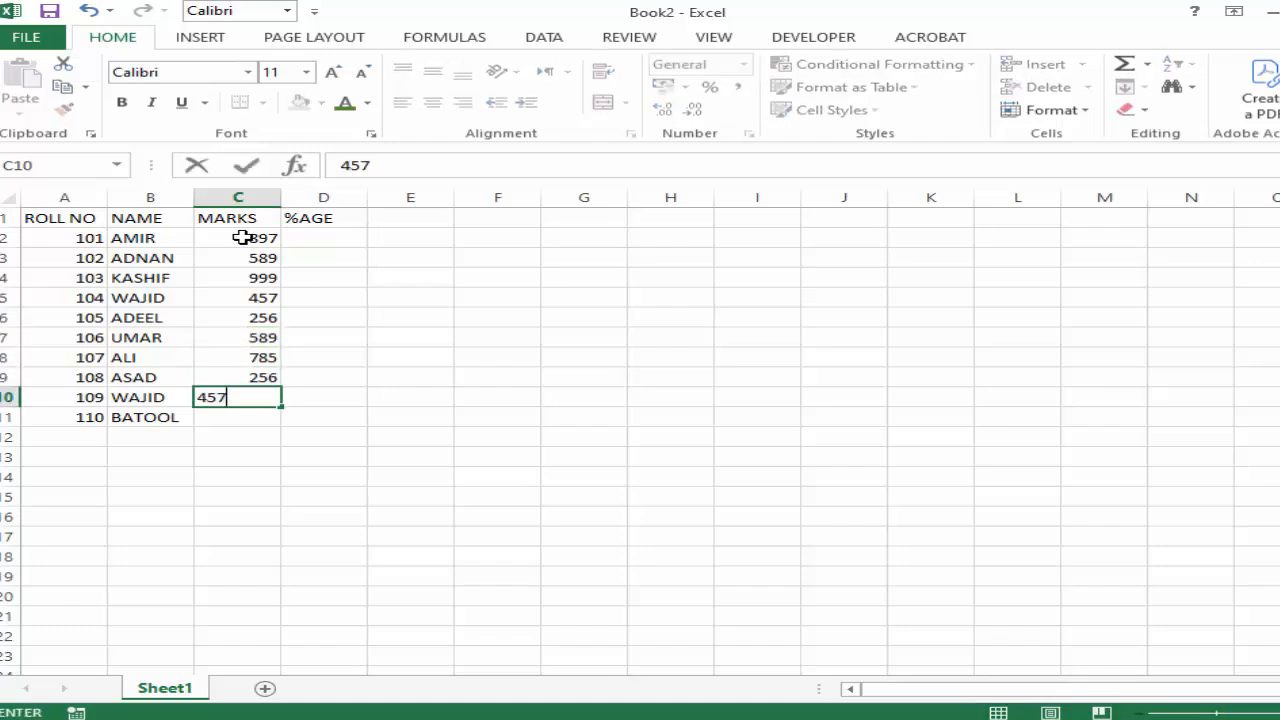
{"action": "key", "text": "Return"}
{"action": "type", "text": "658"}
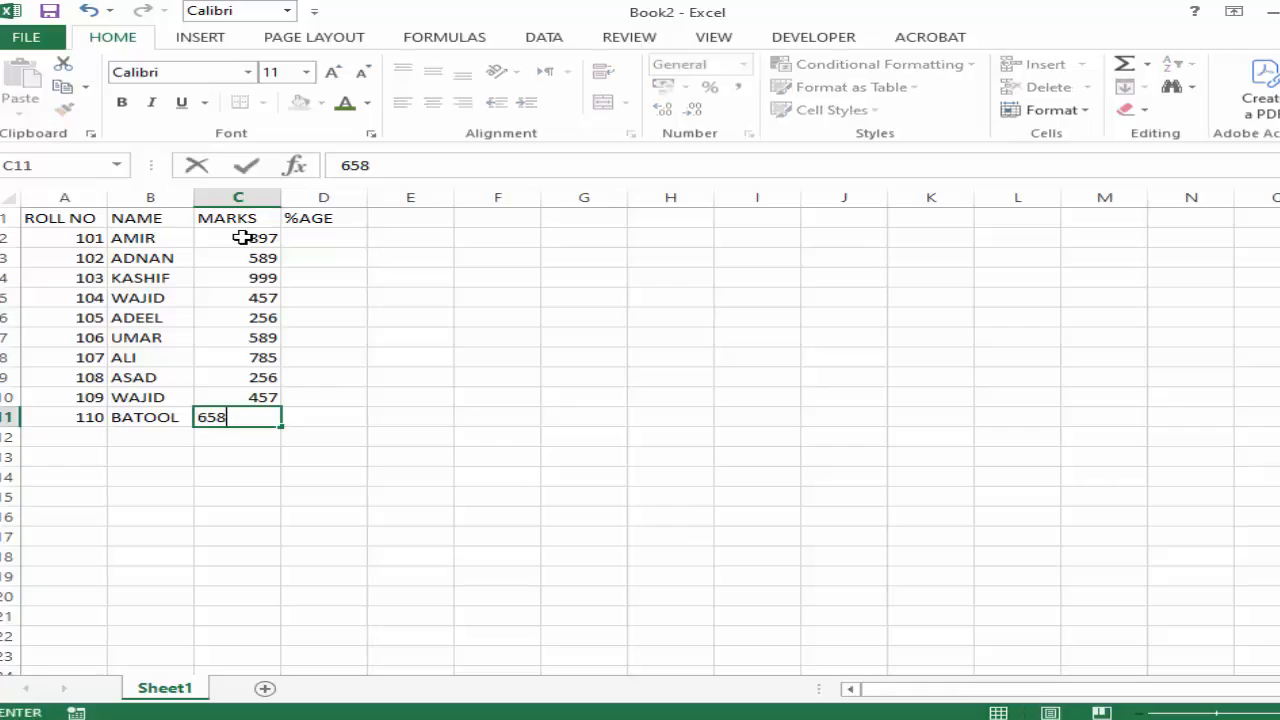
Widen the %AGE column D slightly and select cell D2.
{"action": "left_click", "coordinate": [338, 237]}
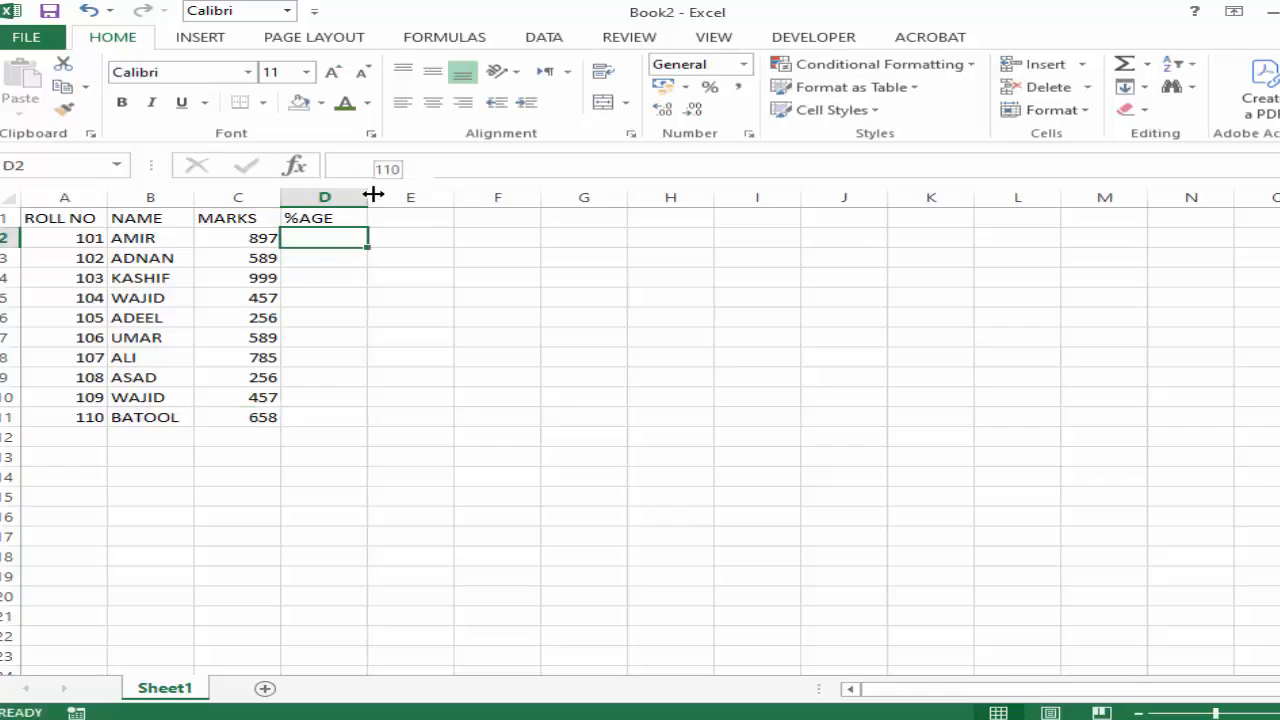
{"action": "left_click_drag", "start_coordinate": [372, 194], "coordinate": [396, 194]}
{"action": "left_click", "coordinate": [346, 277]}
{"action": "left_click", "coordinate": [350, 234]}
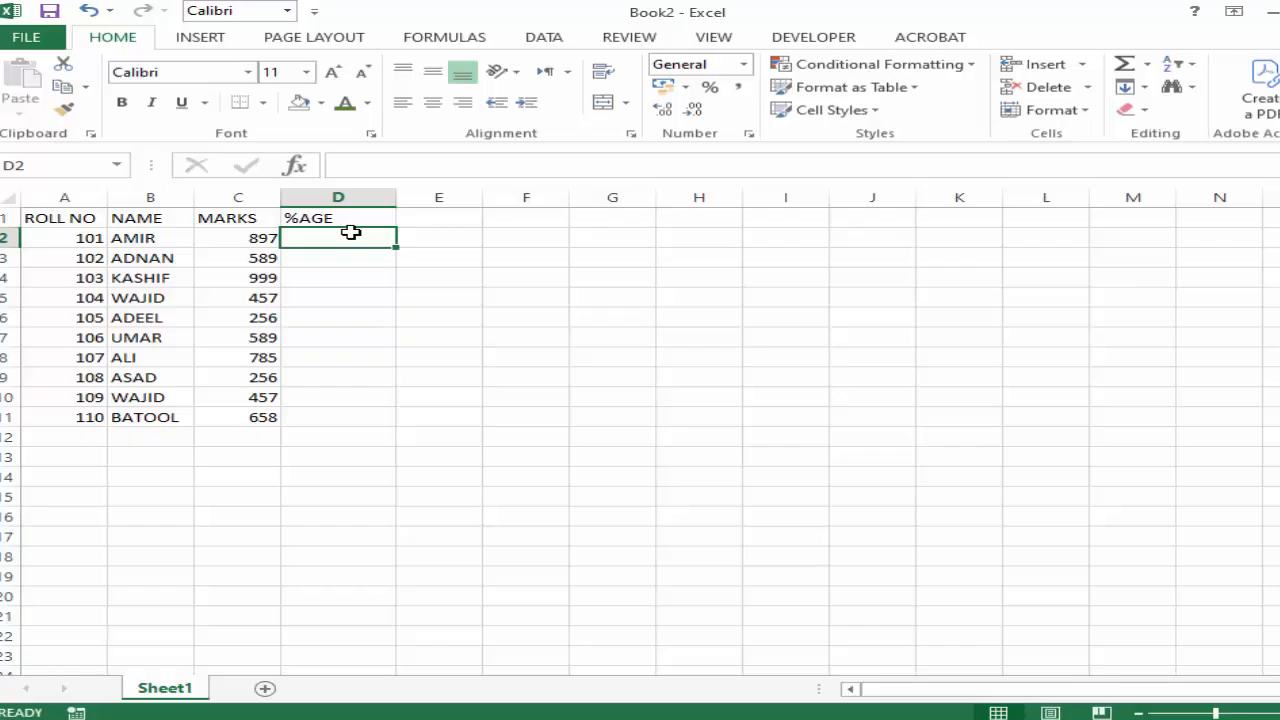
Calculate the percentage in D2 with =C2*100/1000 and fill the formula down to D11.
{"action": "type", "text": "="}
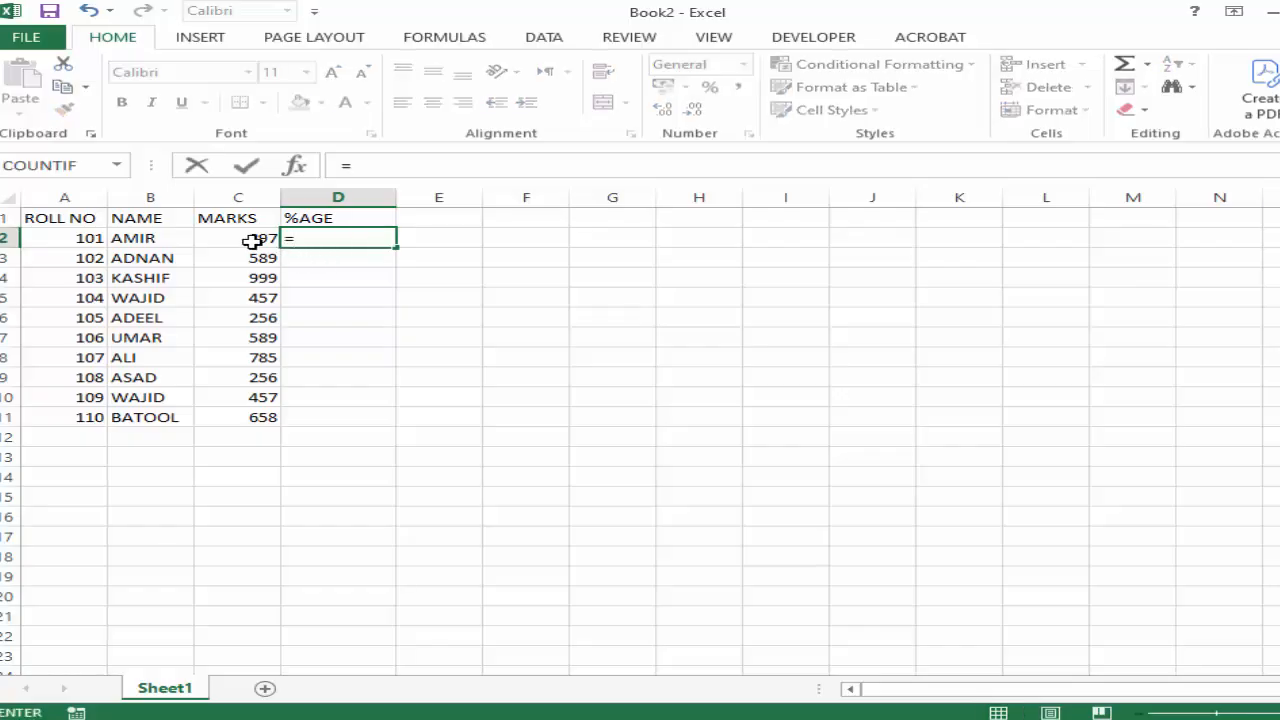
{"action": "left_click", "coordinate": [247, 239]}
{"action": "type", "text": "*100/"}
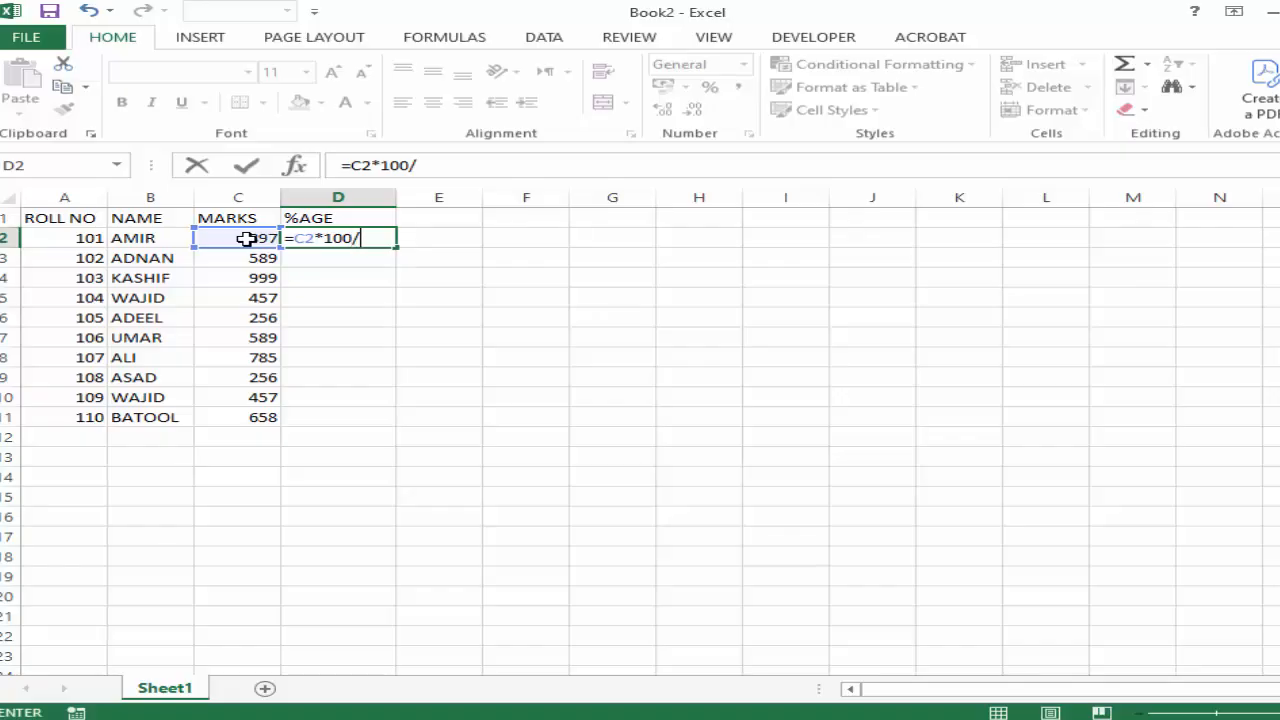
{"action": "type", "text": "1000"}
{"action": "key", "text": "Return"}
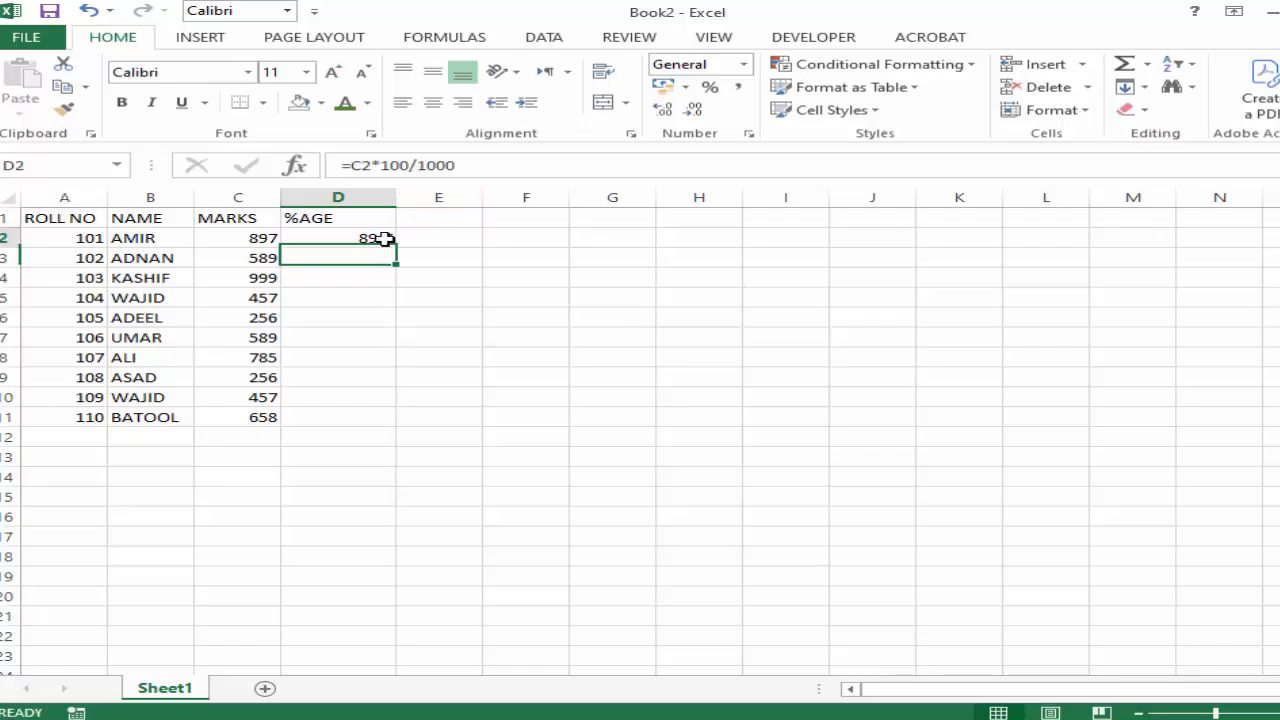
{"action": "left_click", "coordinate": [385, 239]}
{"action": "double_click", "coordinate": [395, 247]}
{"action": "left_click", "coordinate": [457, 337]}
Apply thick red borders to all cells of A1:D11 and center their contents horizontally and vertically.
{"action": "left_click", "coordinate": [90, 219]}
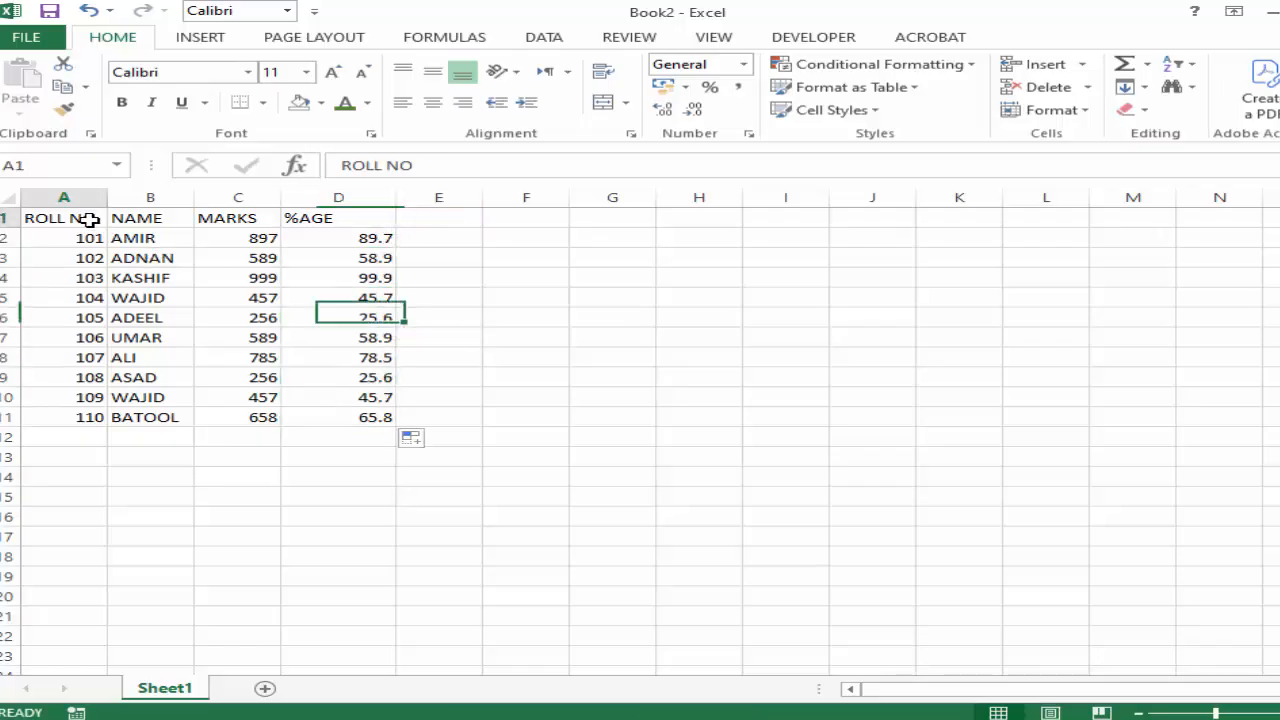
{"action": "left_click_drag", "start_coordinate": [90, 219], "coordinate": [337, 423]}
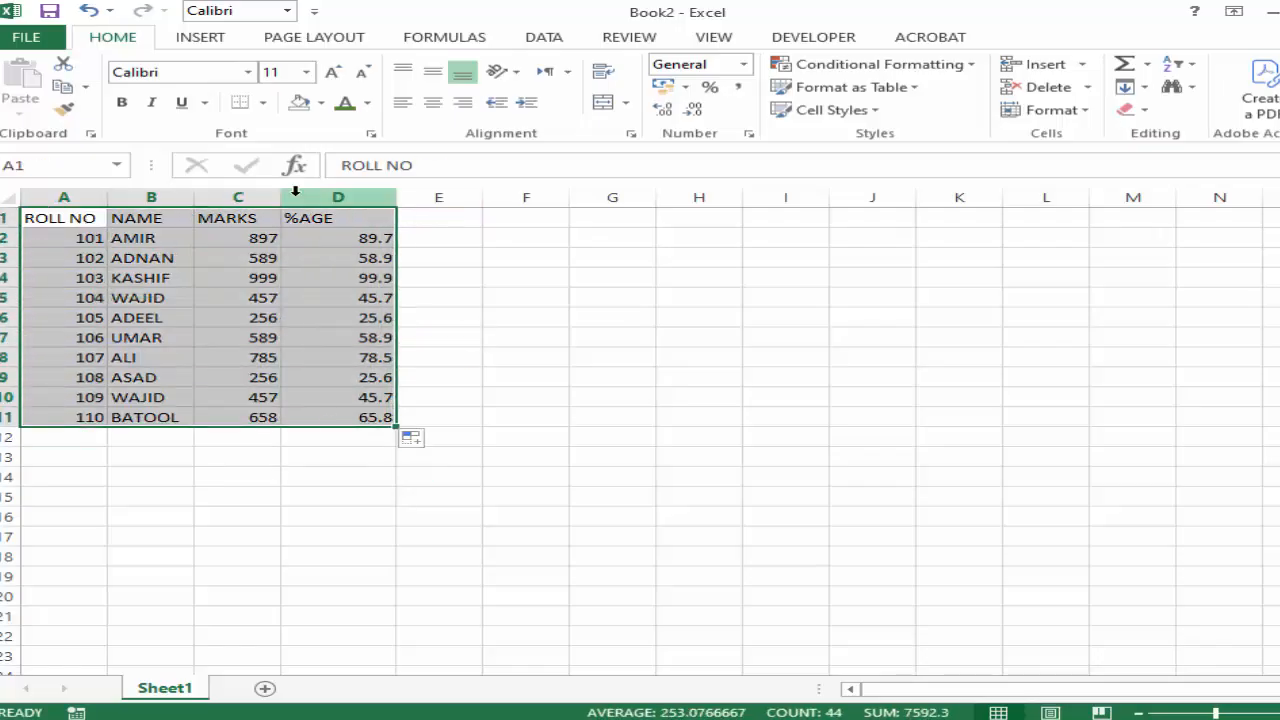
{"action": "left_click", "coordinate": [263, 102]}
{"action": "left_click", "coordinate": [288, 271]}
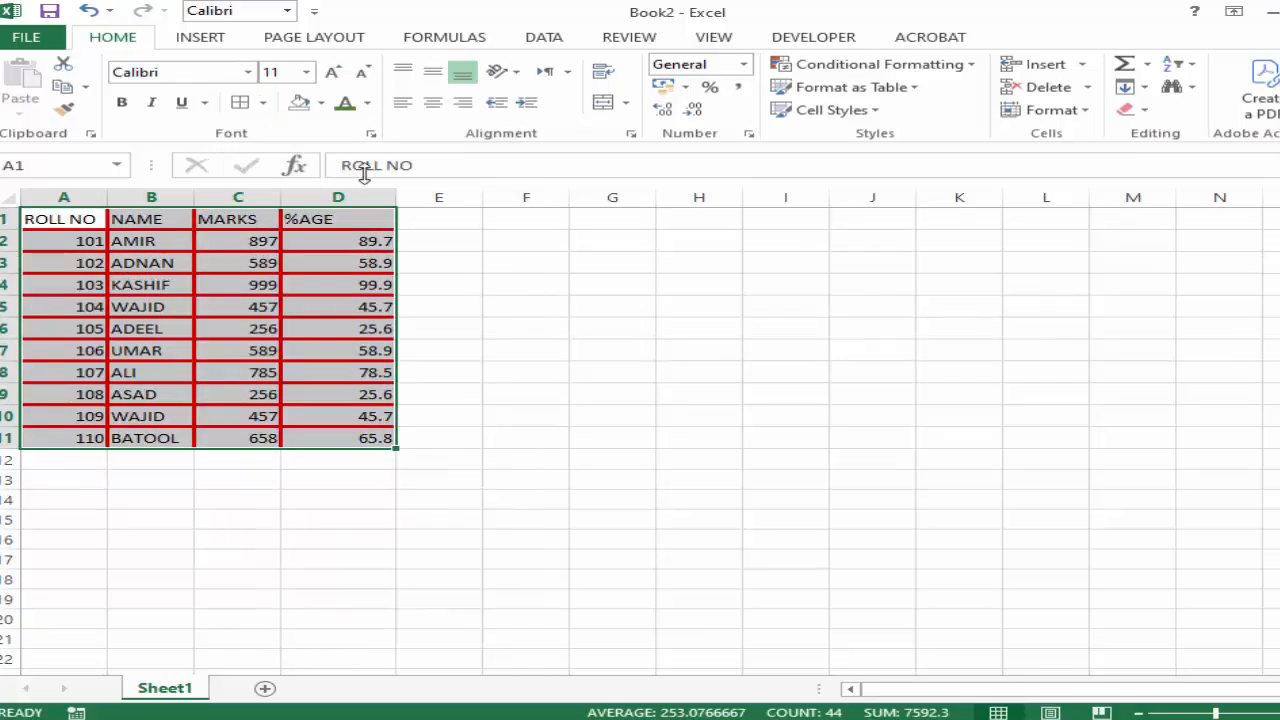
{"action": "left_click", "coordinate": [432, 102]}
{"action": "left_click", "coordinate": [432, 72]}
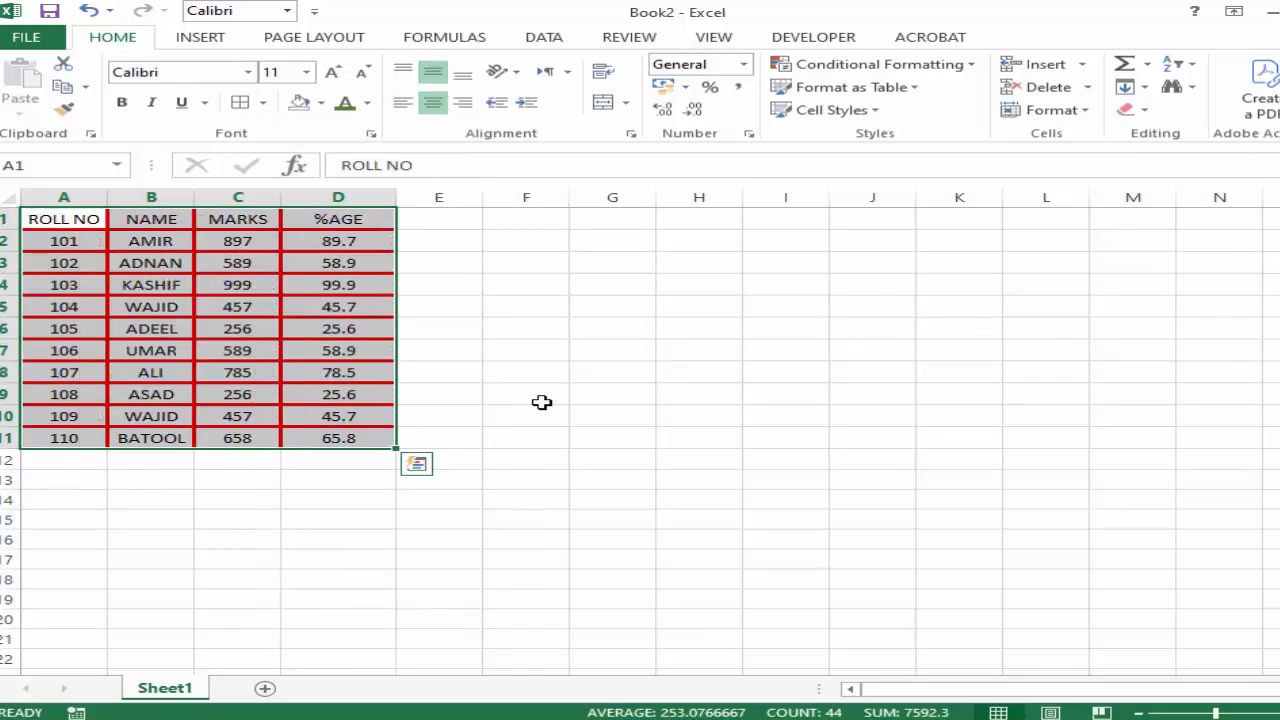
Increase the height of header row 1 and widen columns A to D of the marks table.
{"action": "scroll", "coordinate": [295, 517], "scroll_direction": "up", "scroll_amount": 4, "text": "ctrl"}
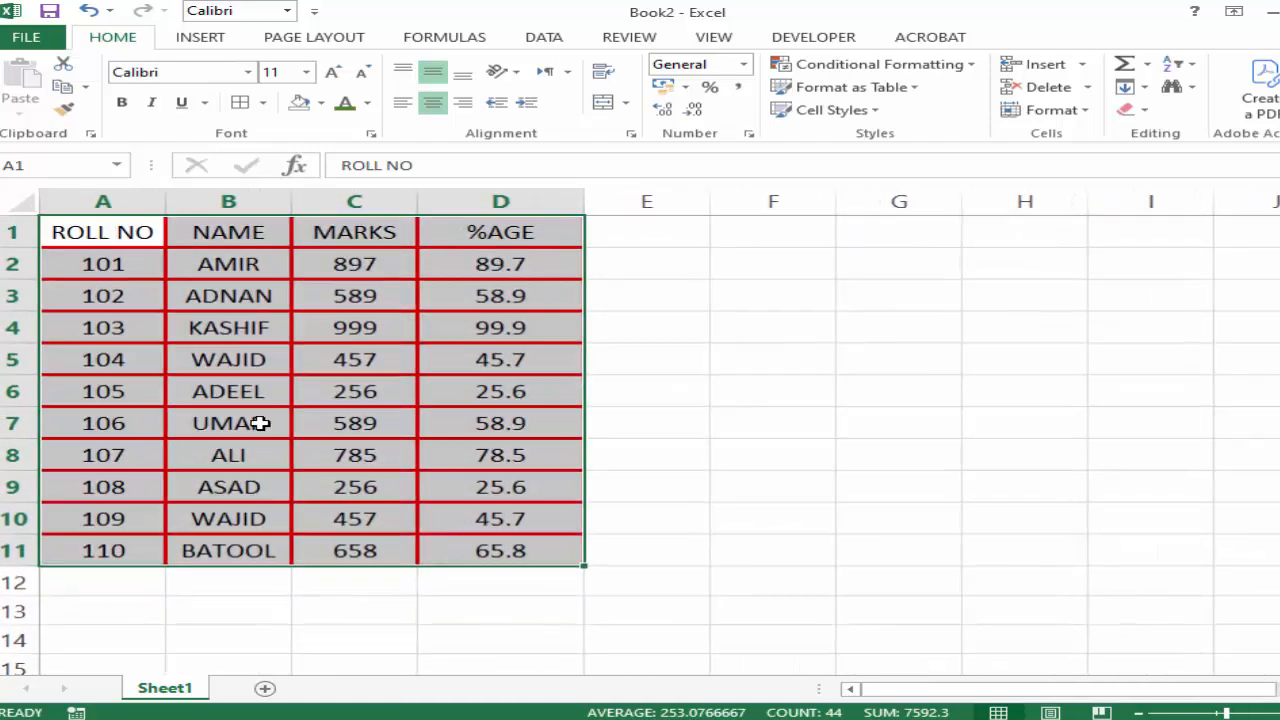
{"action": "left_click_drag", "start_coordinate": [25, 248], "coordinate": [30, 292]}
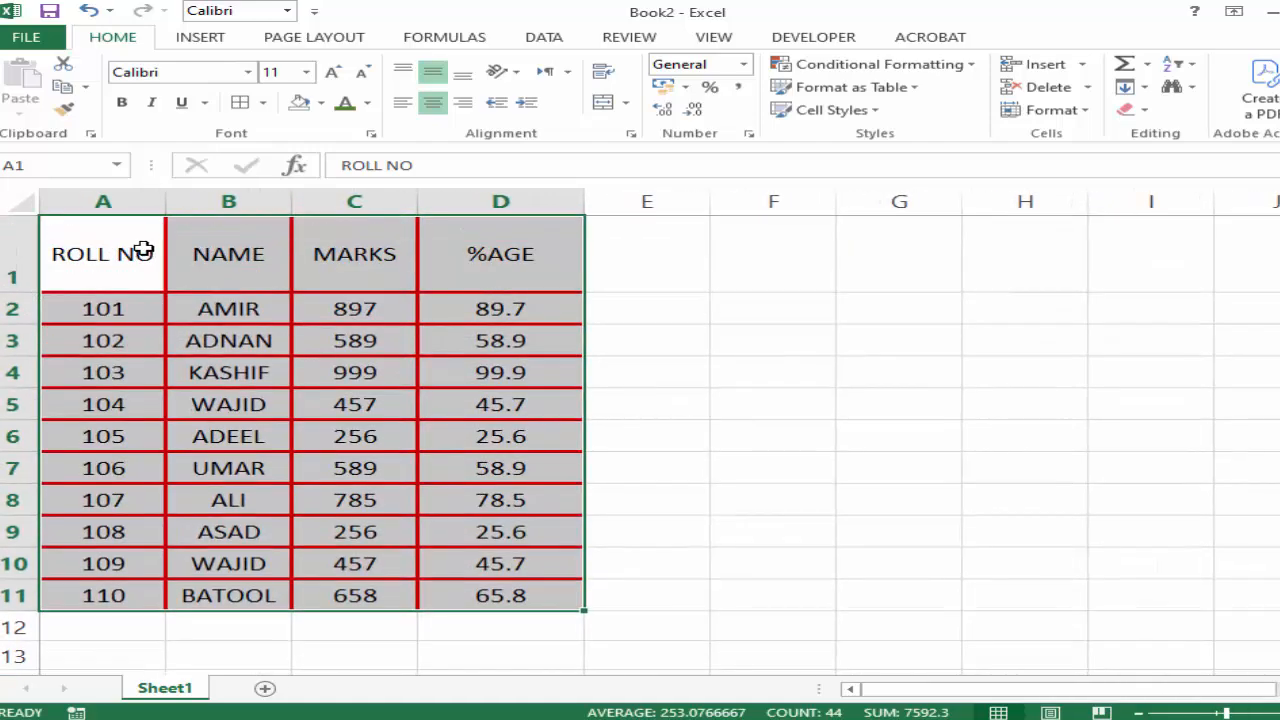
{"action": "left_click_drag", "start_coordinate": [166, 200], "coordinate": [224, 200]}
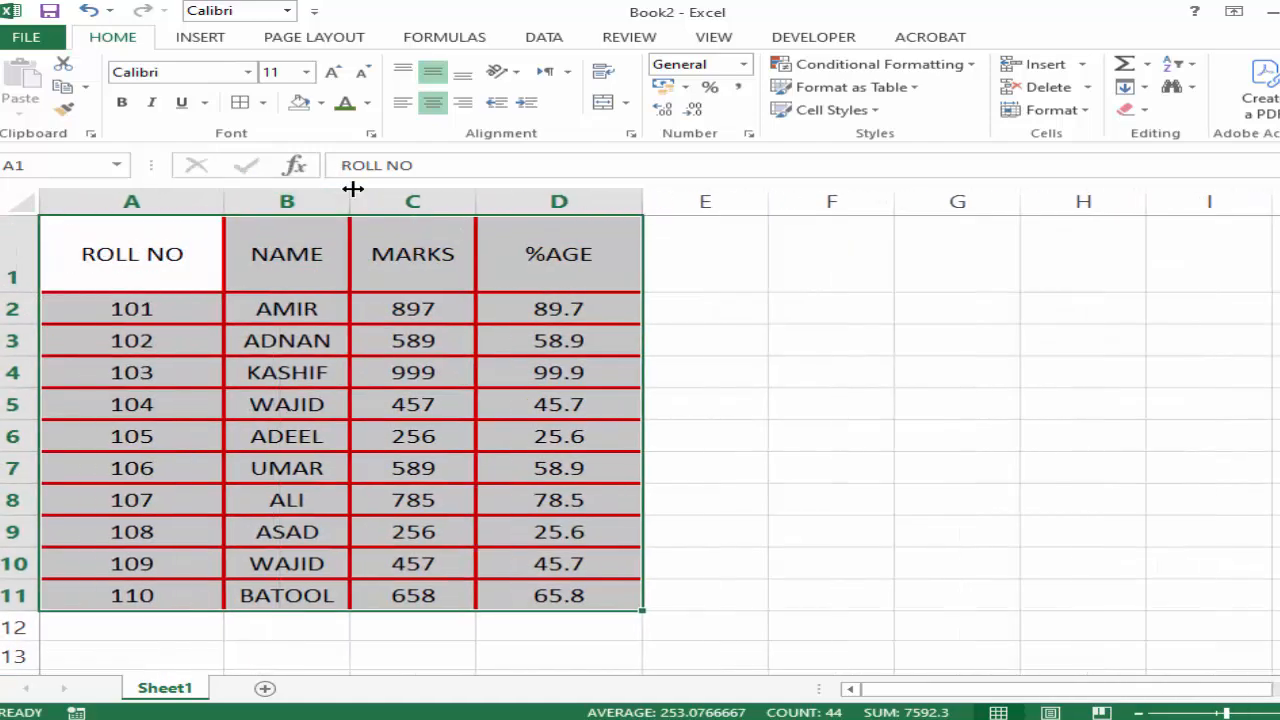
{"action": "left_click_drag", "start_coordinate": [352, 188], "coordinate": [422, 190]}
{"action": "left_click_drag", "start_coordinate": [547, 189], "coordinate": [599, 190]}
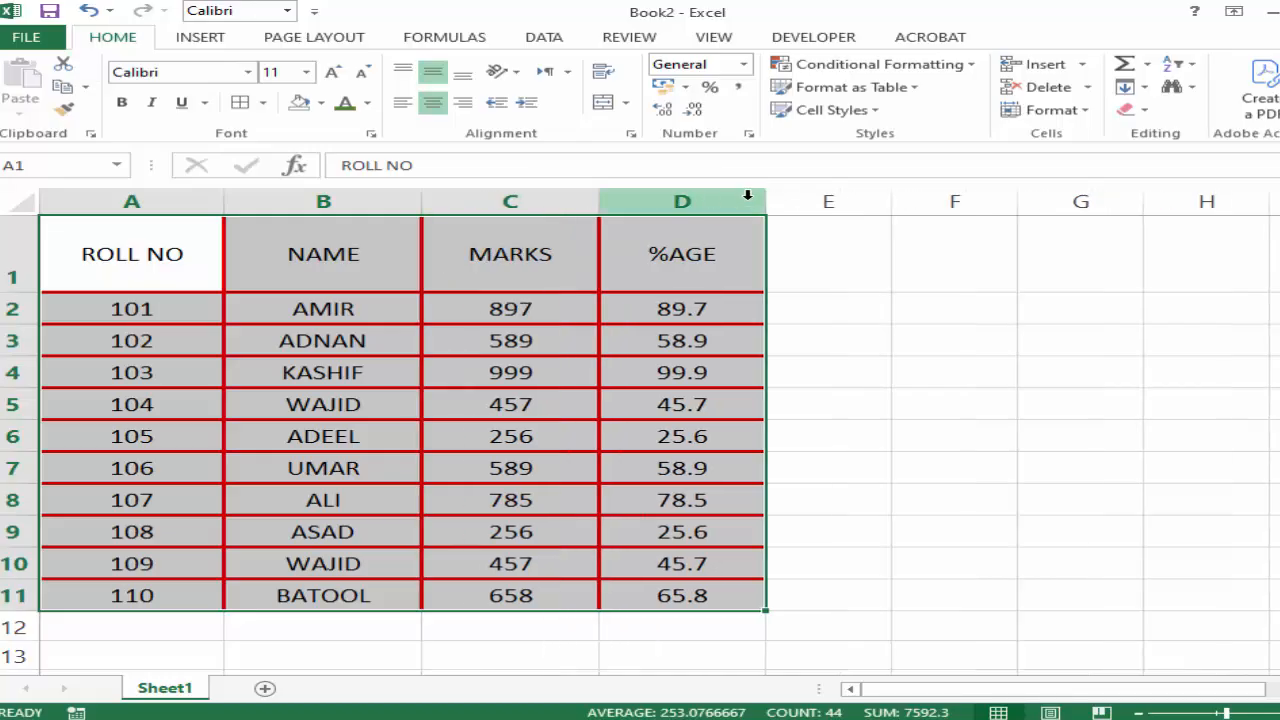
{"action": "left_click_drag", "start_coordinate": [747, 195], "coordinate": [806, 197]}
{"action": "left_click", "coordinate": [815, 305]}
Fill the header cells A1:D1 with a light orange color.
{"action": "left_click_drag", "start_coordinate": [145, 258], "coordinate": [623, 243]}
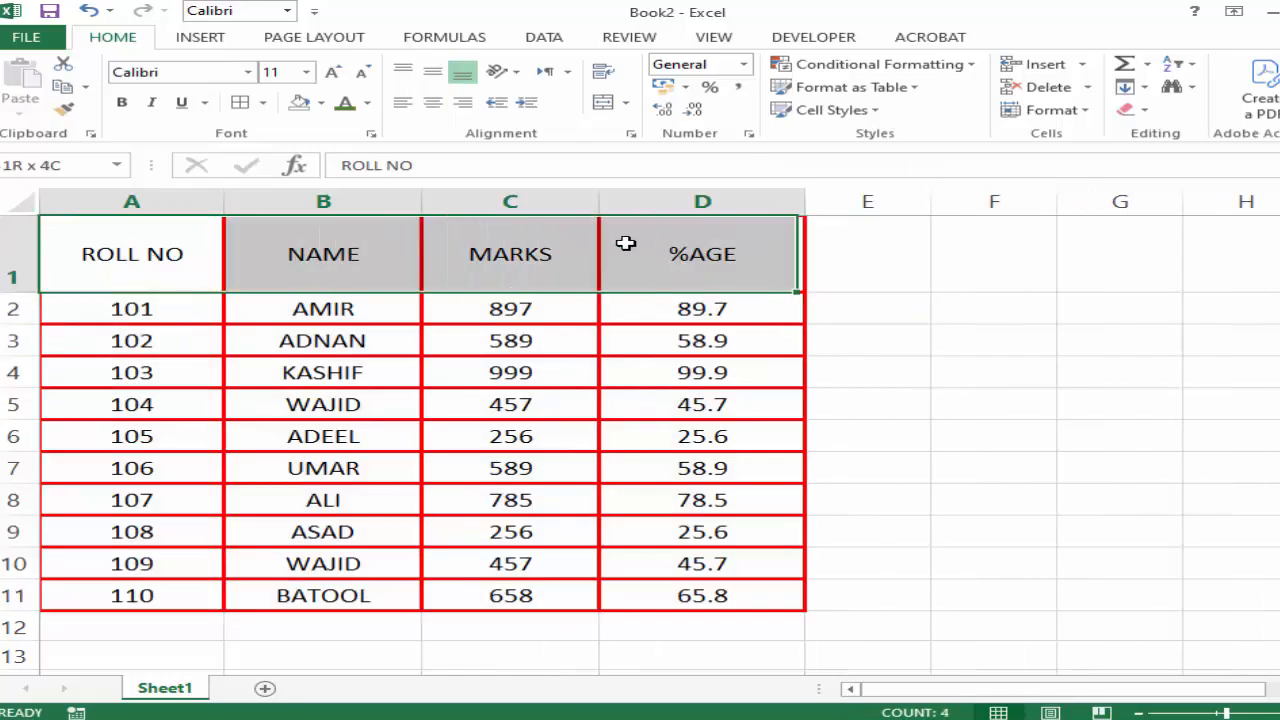
{"action": "left_click", "coordinate": [321, 103]}
{"action": "left_click", "coordinate": [420, 189]}
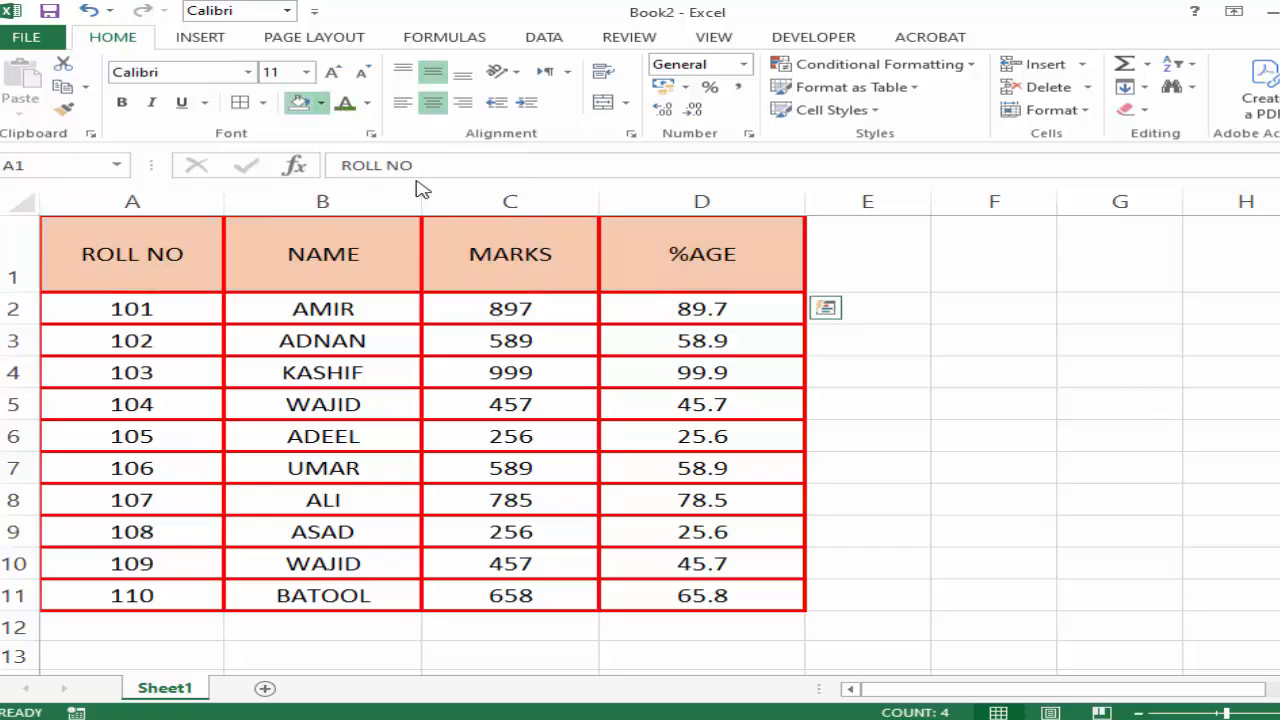
{"action": "left_click", "coordinate": [520, 460]}
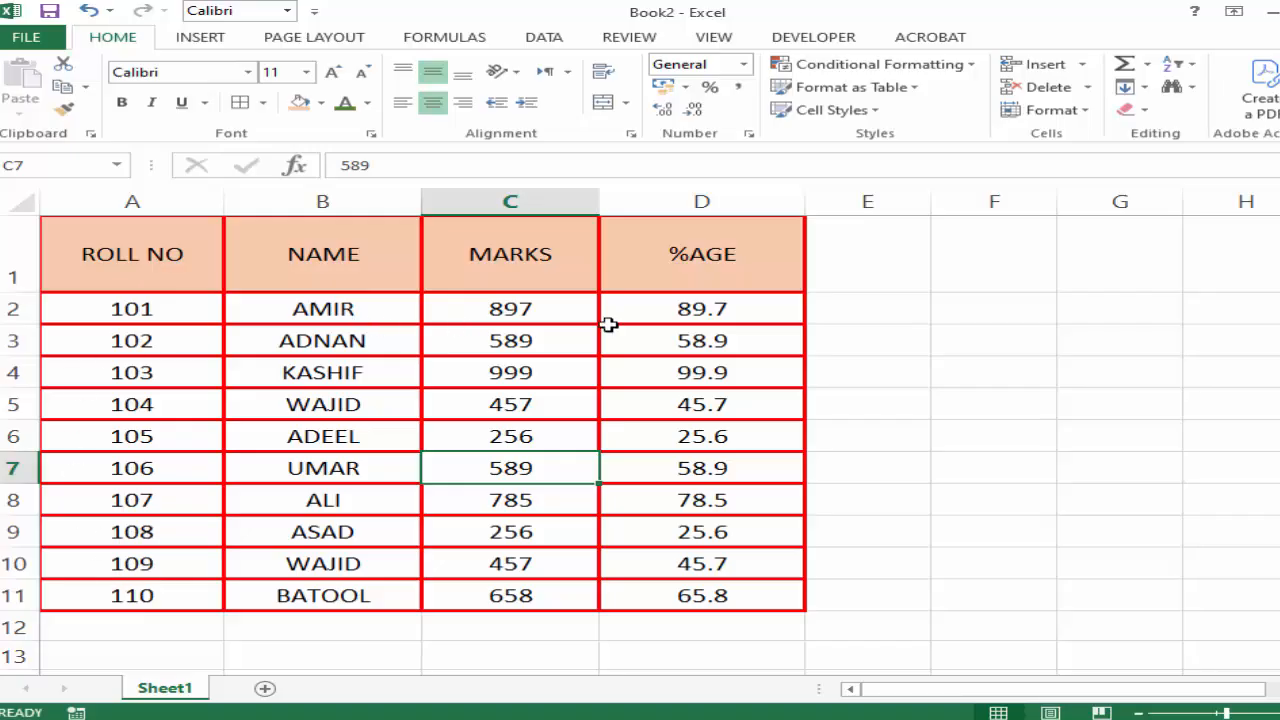
{"action": "left_click", "coordinate": [898, 403]}
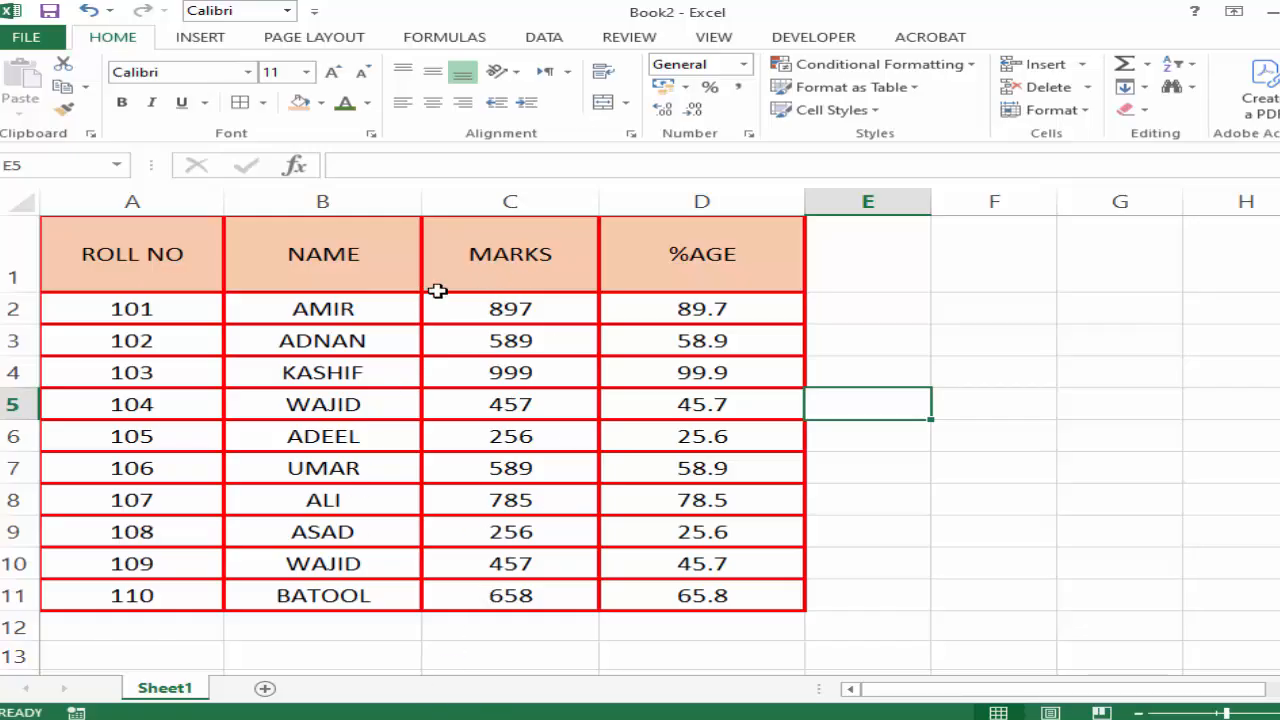
Start a Greater Than highlight rule on the MARKS column with a threshold of 900.
{"action": "left_click", "coordinate": [495, 192]}
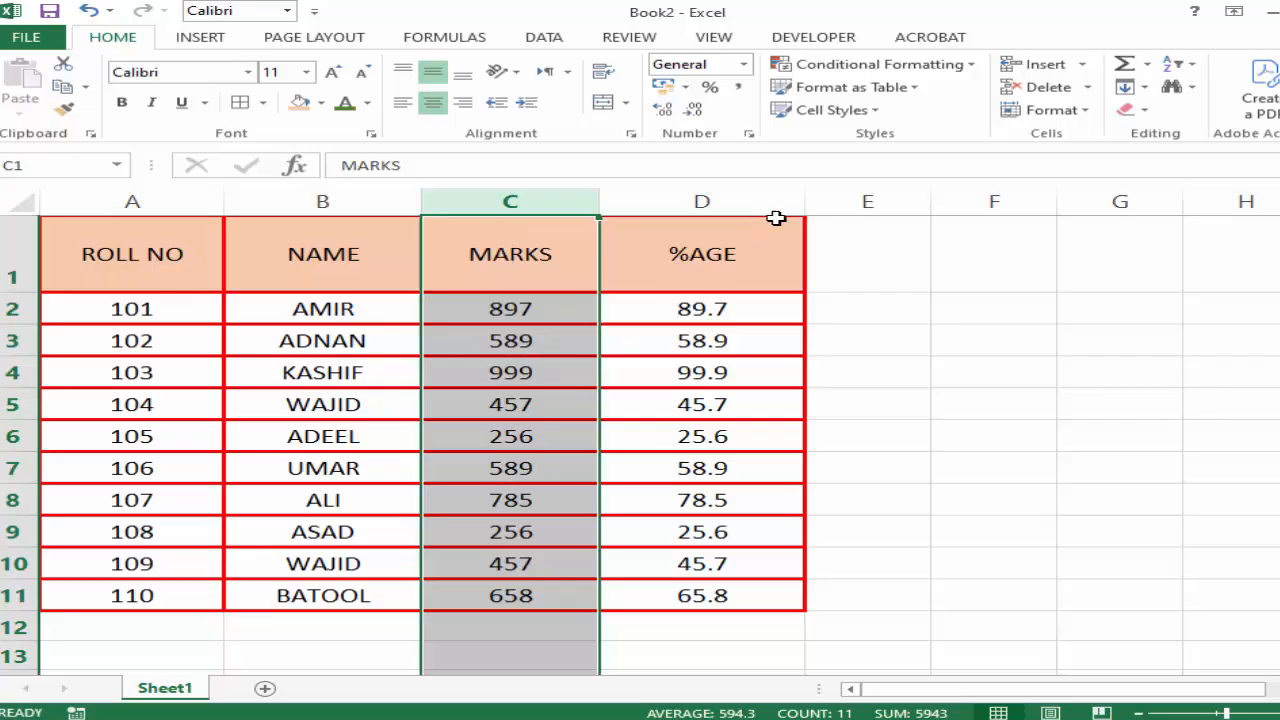
{"action": "left_click", "coordinate": [975, 67]}
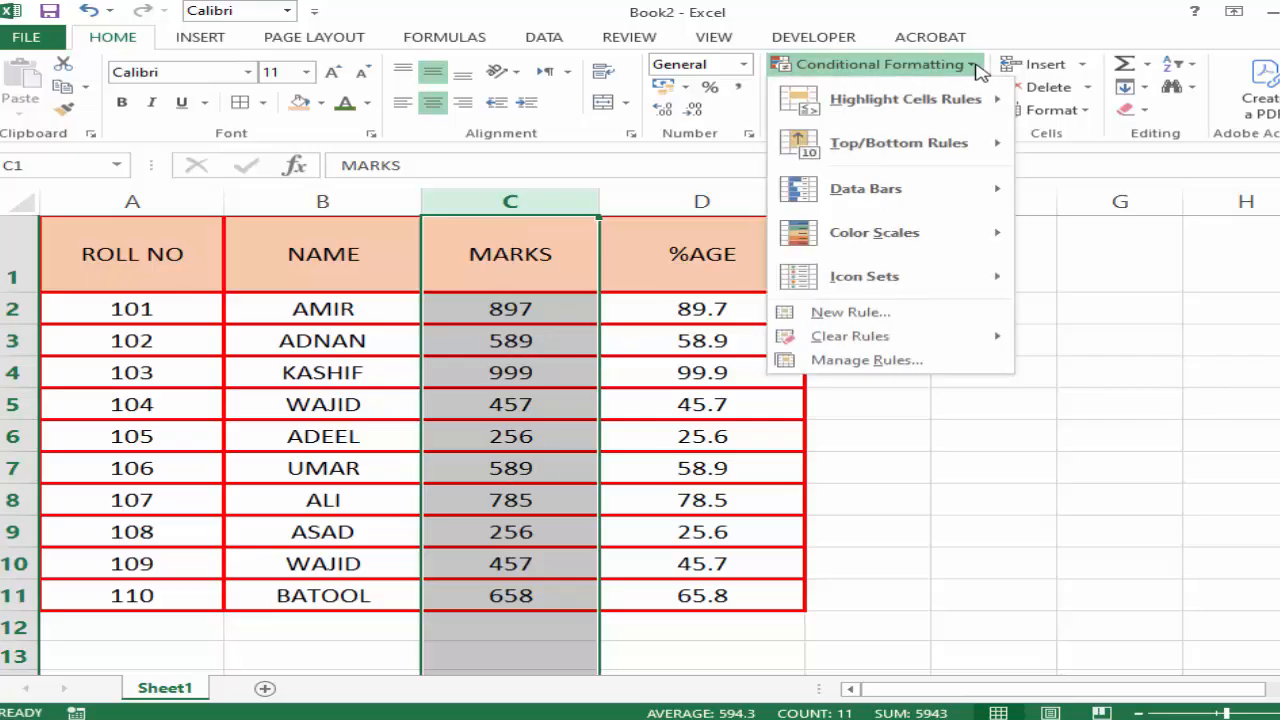
{"action": "mouse_move", "coordinate": [906, 104]}
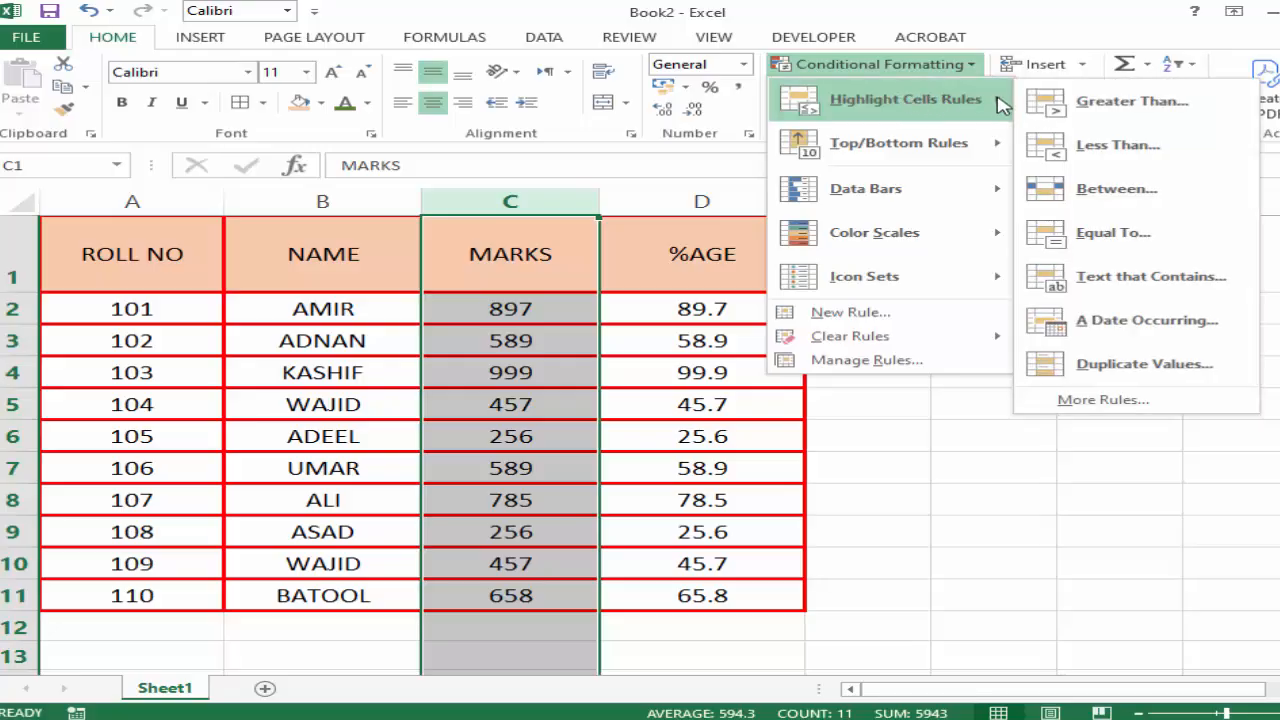
{"action": "left_click", "coordinate": [1117, 112]}
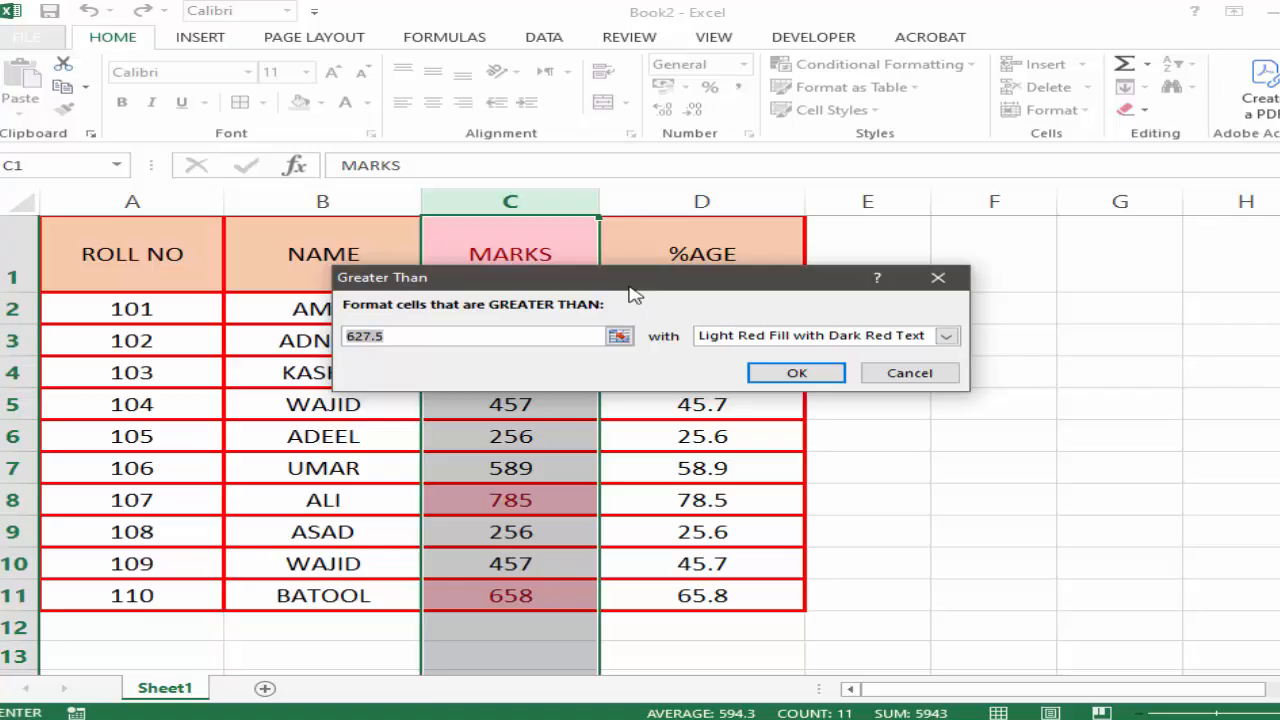
{"action": "left_click_drag", "start_coordinate": [632, 283], "coordinate": [958, 268]}
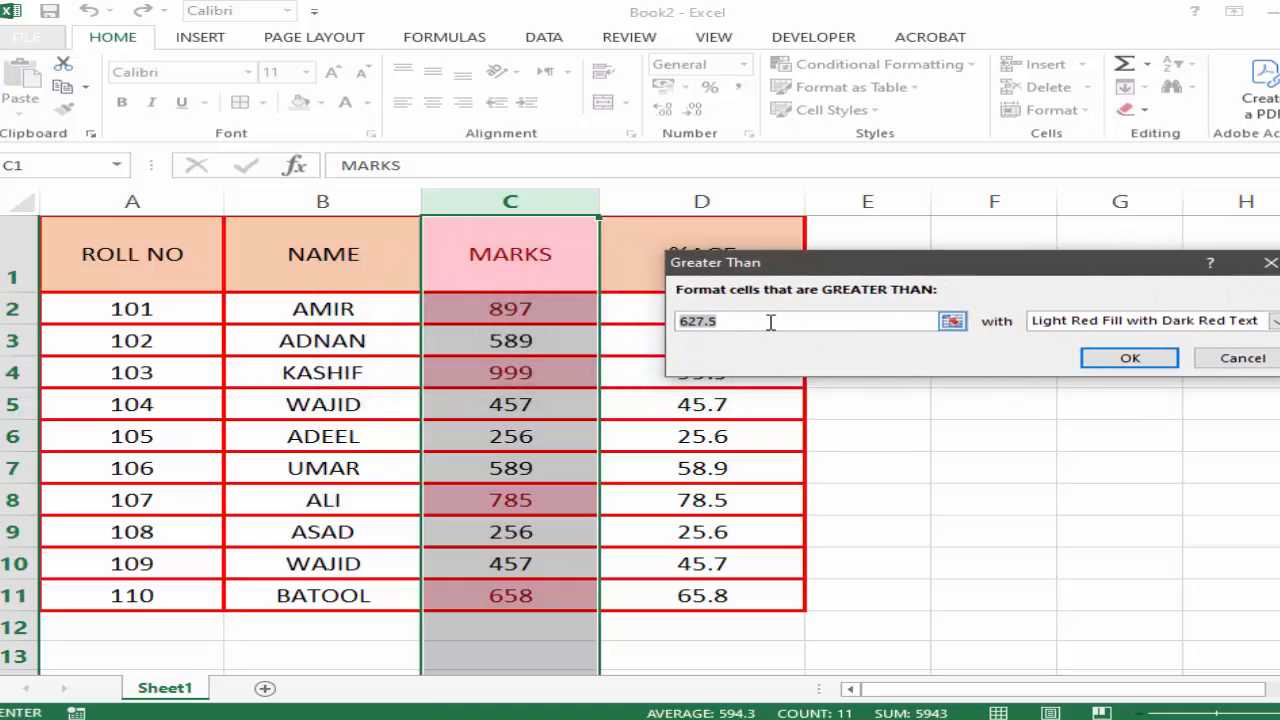
{"action": "left_click_drag", "start_coordinate": [766, 320], "coordinate": [660, 313]}
{"action": "type", "text": "900"}
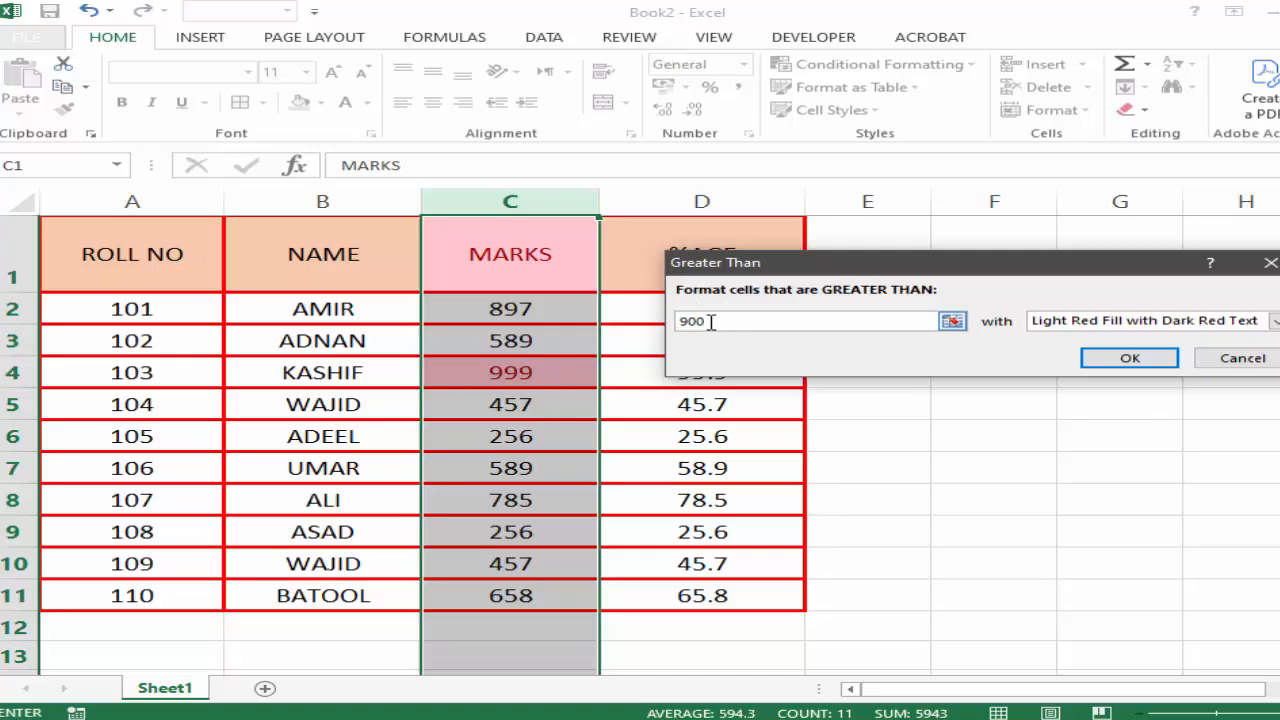
Try thresholds of 950 and 700 in the Greater Than rule for the MARKS column.
{"action": "left_click_drag", "start_coordinate": [710, 322], "coordinate": [678, 322]}
{"action": "type", "text": "95"}
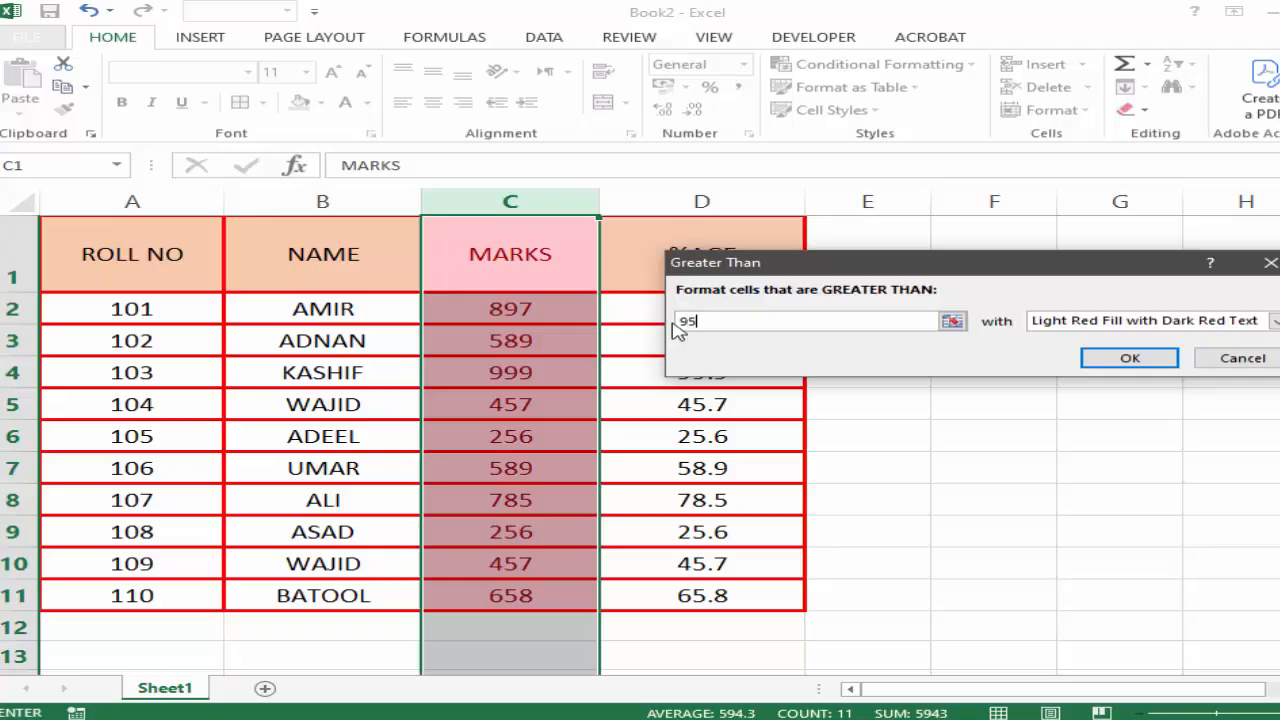
{"action": "type", "text": "0"}
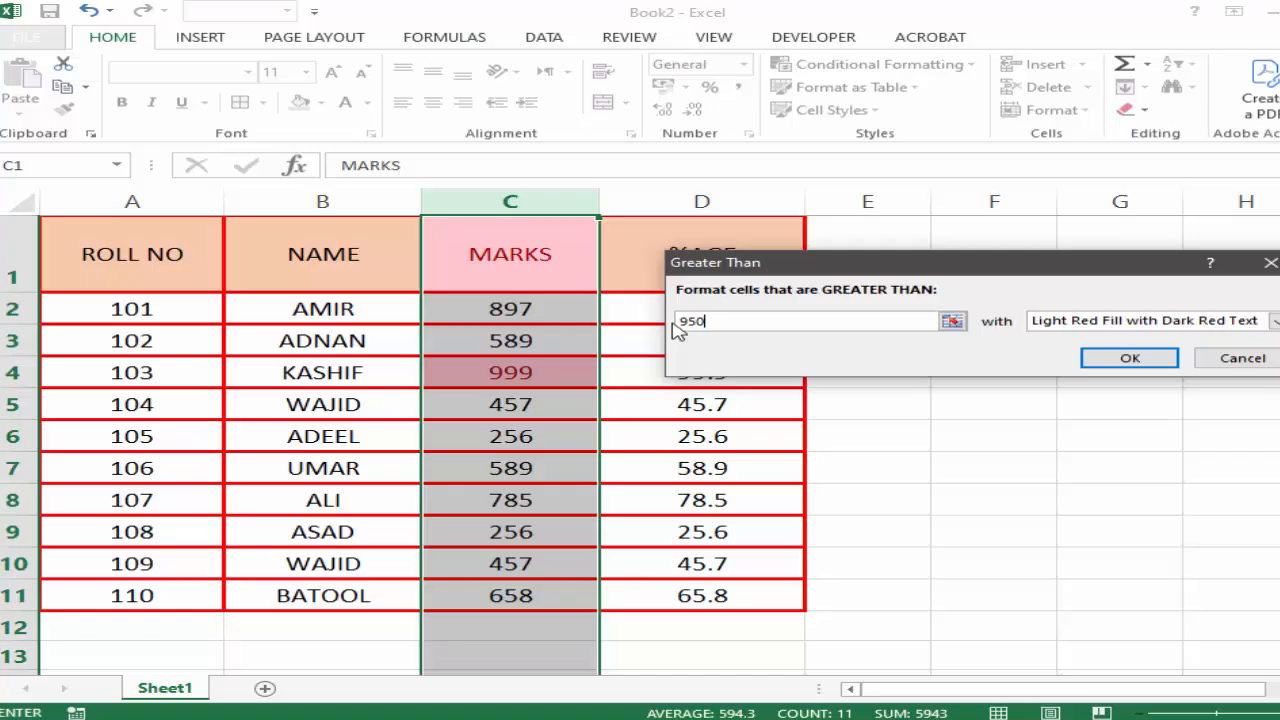
{"action": "key", "text": "BackSpace"}
{"action": "key", "text": "BackSpace"}
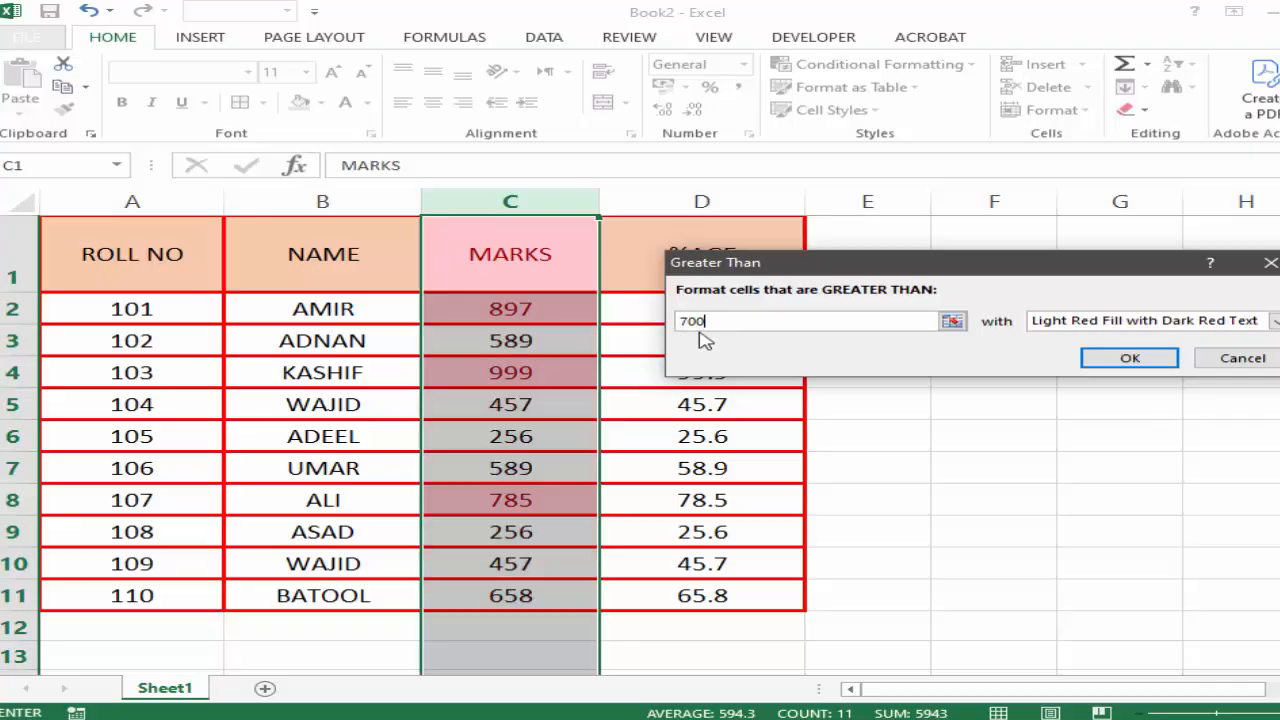
{"action": "left_click_drag", "start_coordinate": [693, 268], "coordinate": [651, 226]}
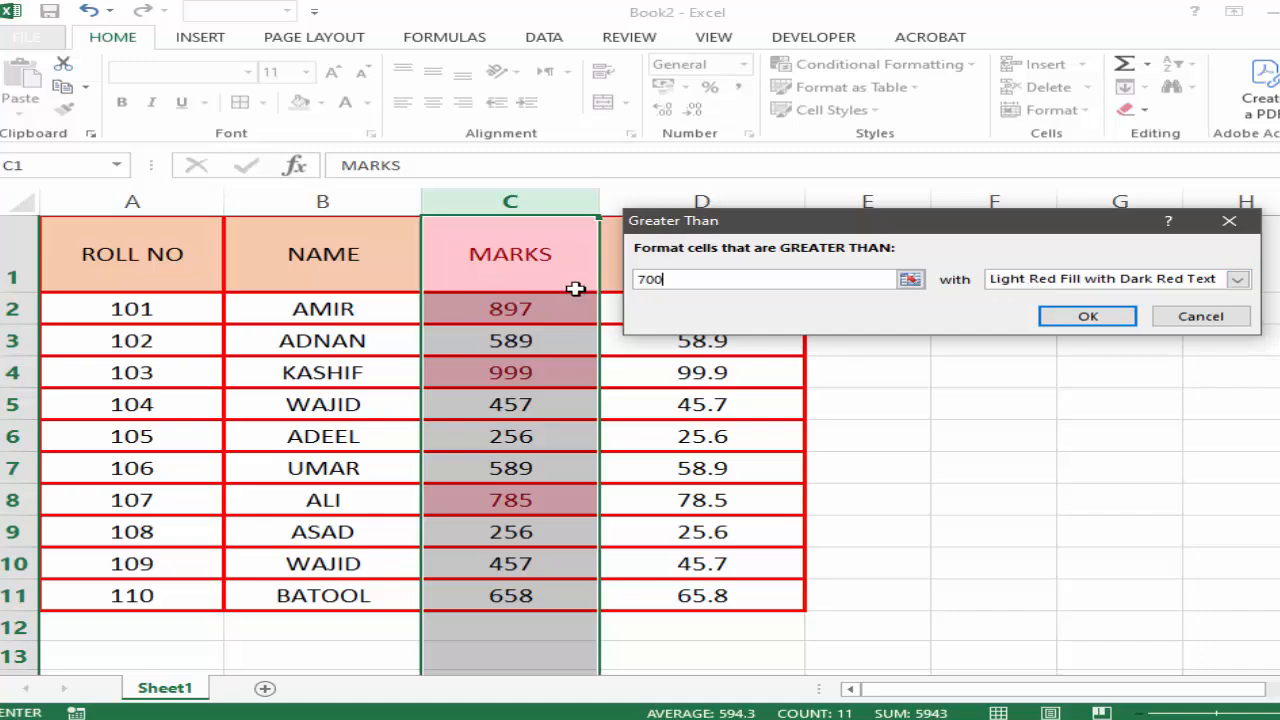
Preview Red Text, Light Red Fill and Yellow Fill with Dark Yellow Text for the Greater Than rule, and cancel the rule.
{"action": "left_click", "coordinate": [1239, 281]}
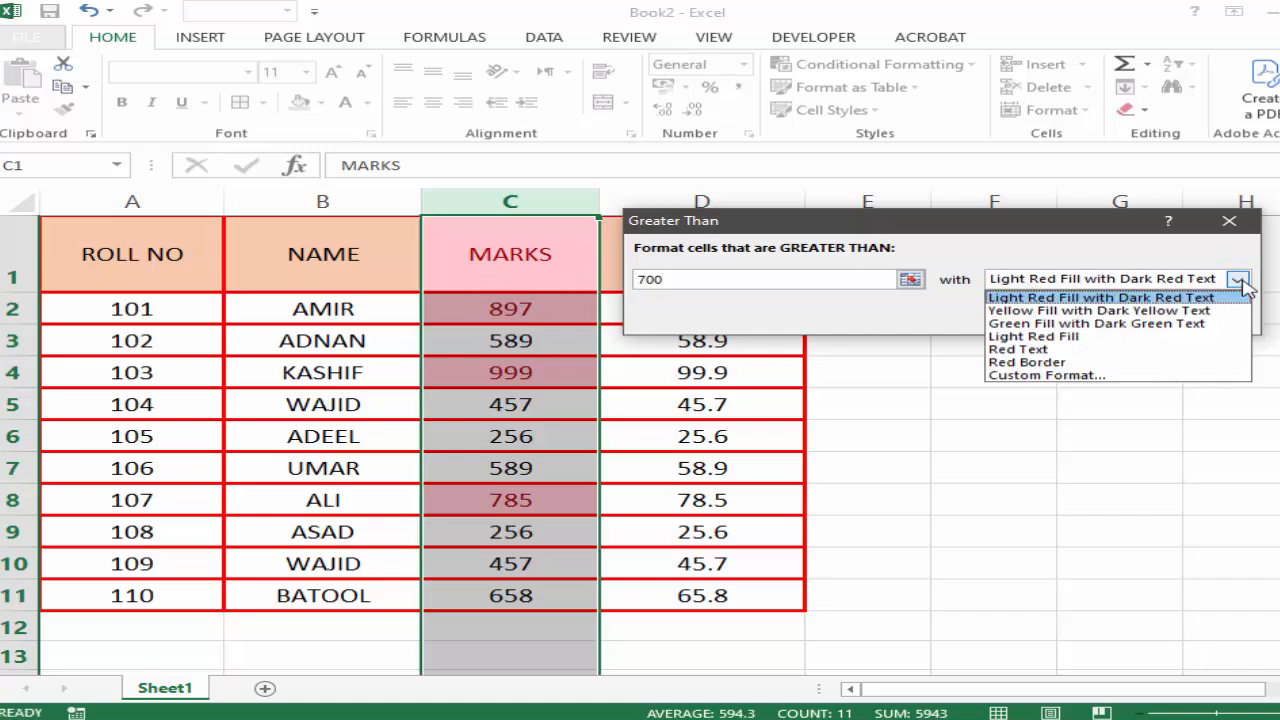
{"action": "left_click", "coordinate": [1058, 350]}
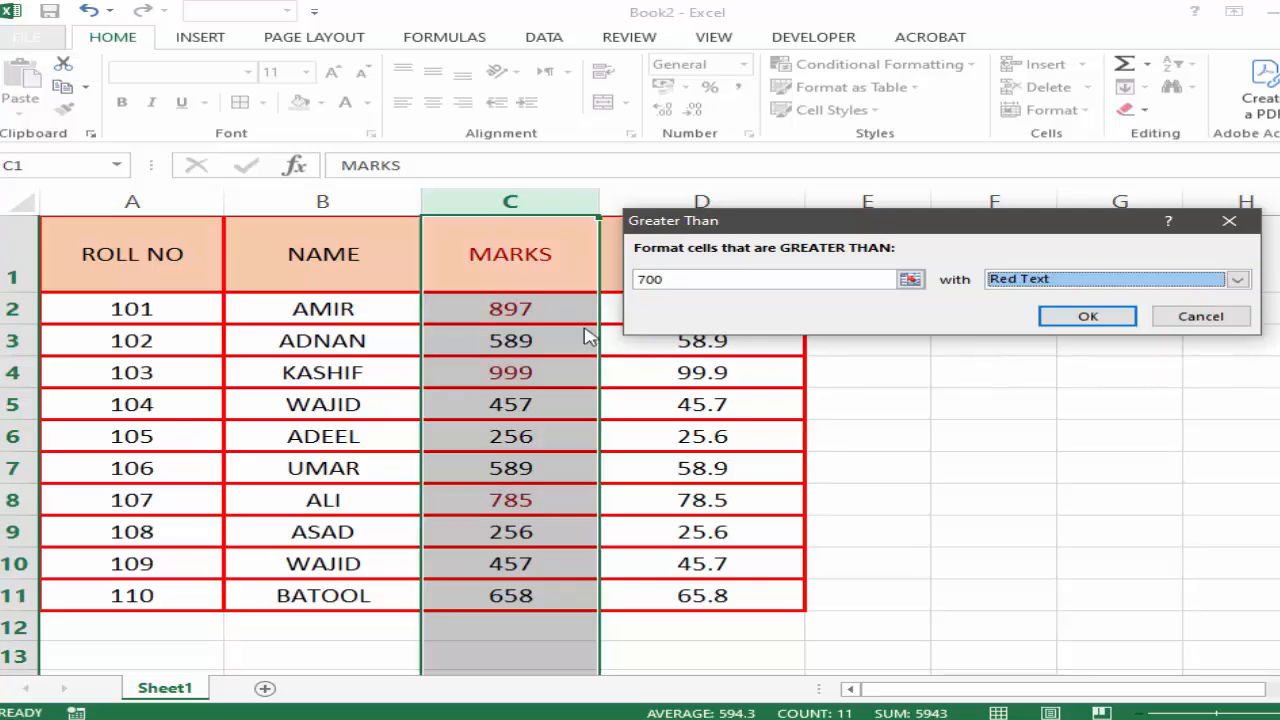
{"action": "left_click", "coordinate": [1120, 289]}
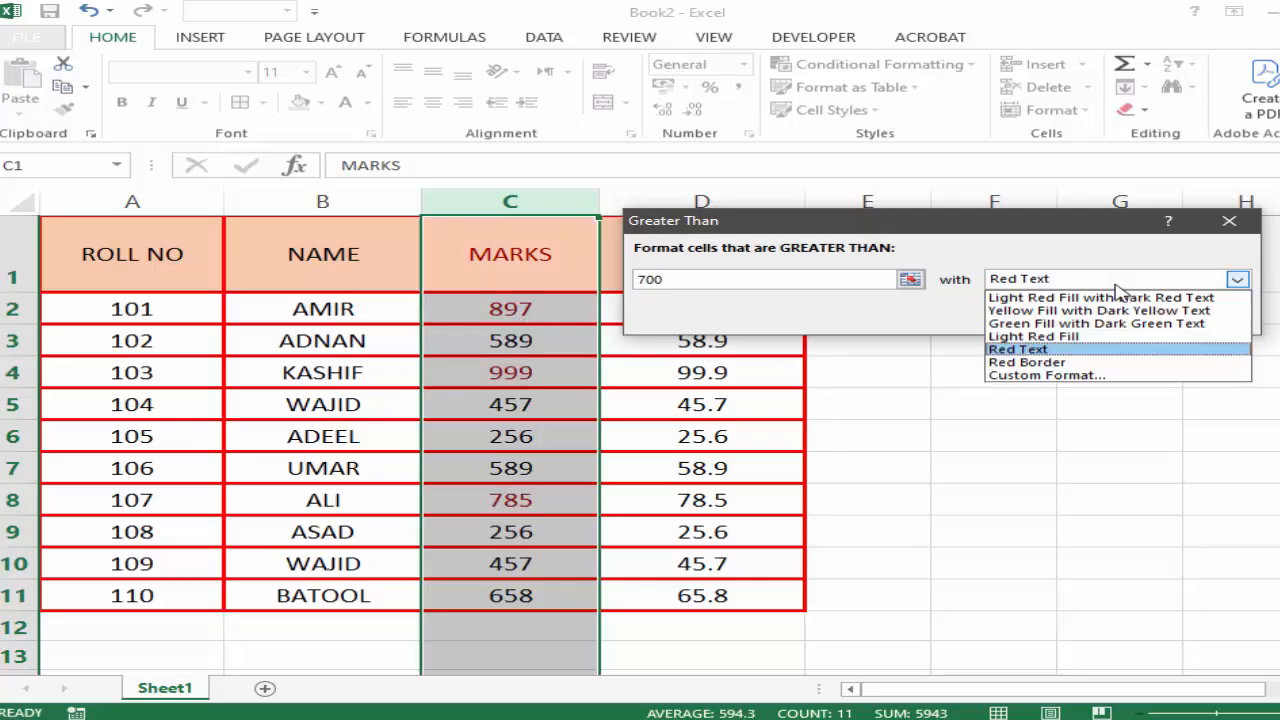
{"action": "left_click", "coordinate": [1035, 337]}
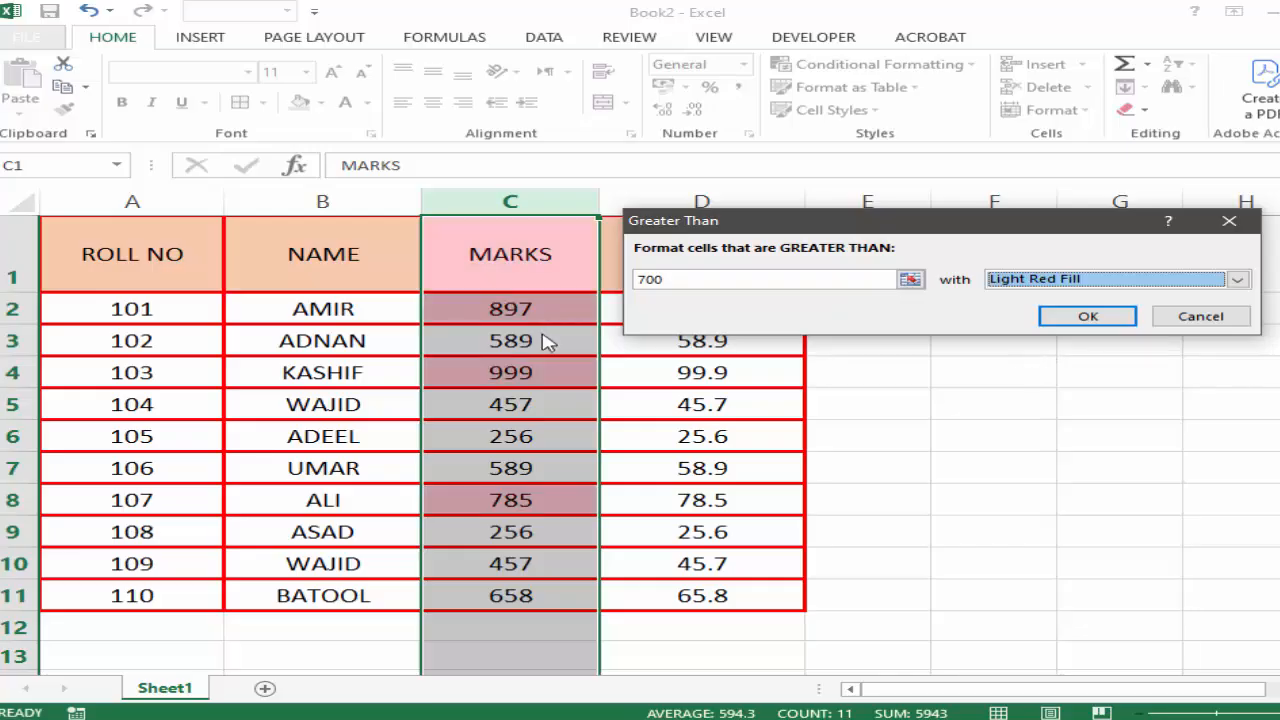
{"action": "left_click", "coordinate": [990, 281]}
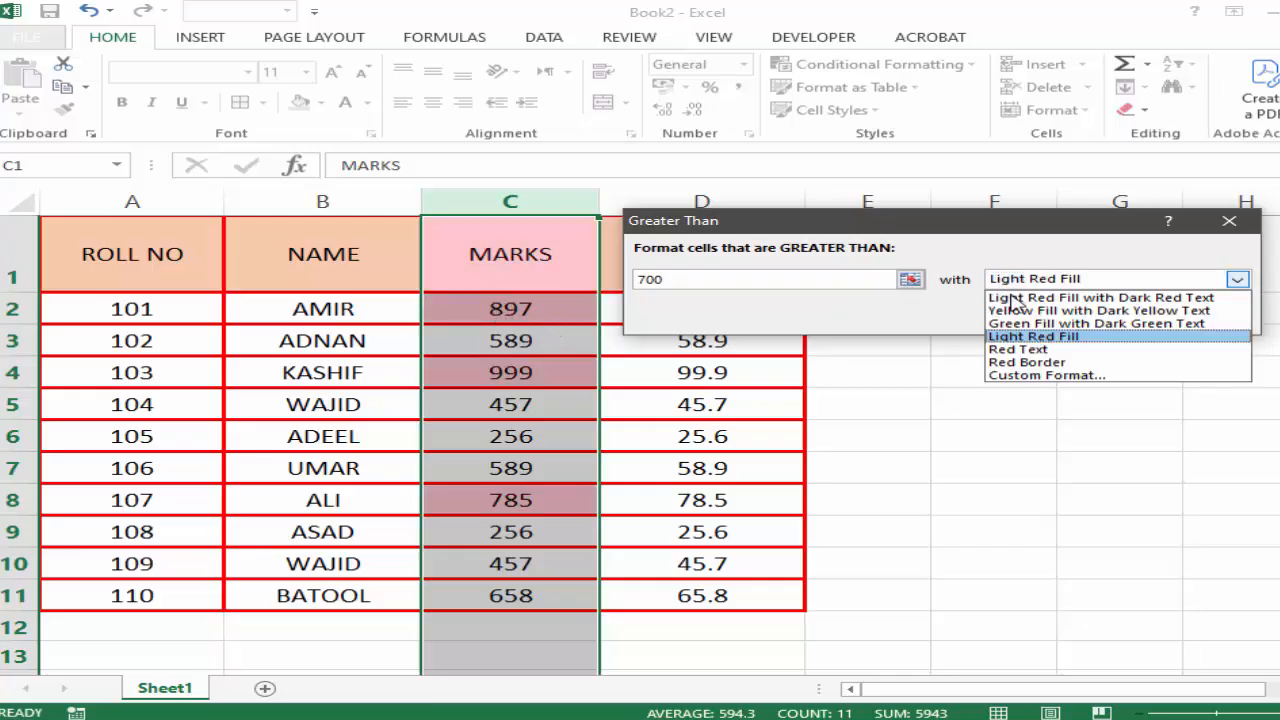
{"action": "left_click", "coordinate": [1017, 311]}
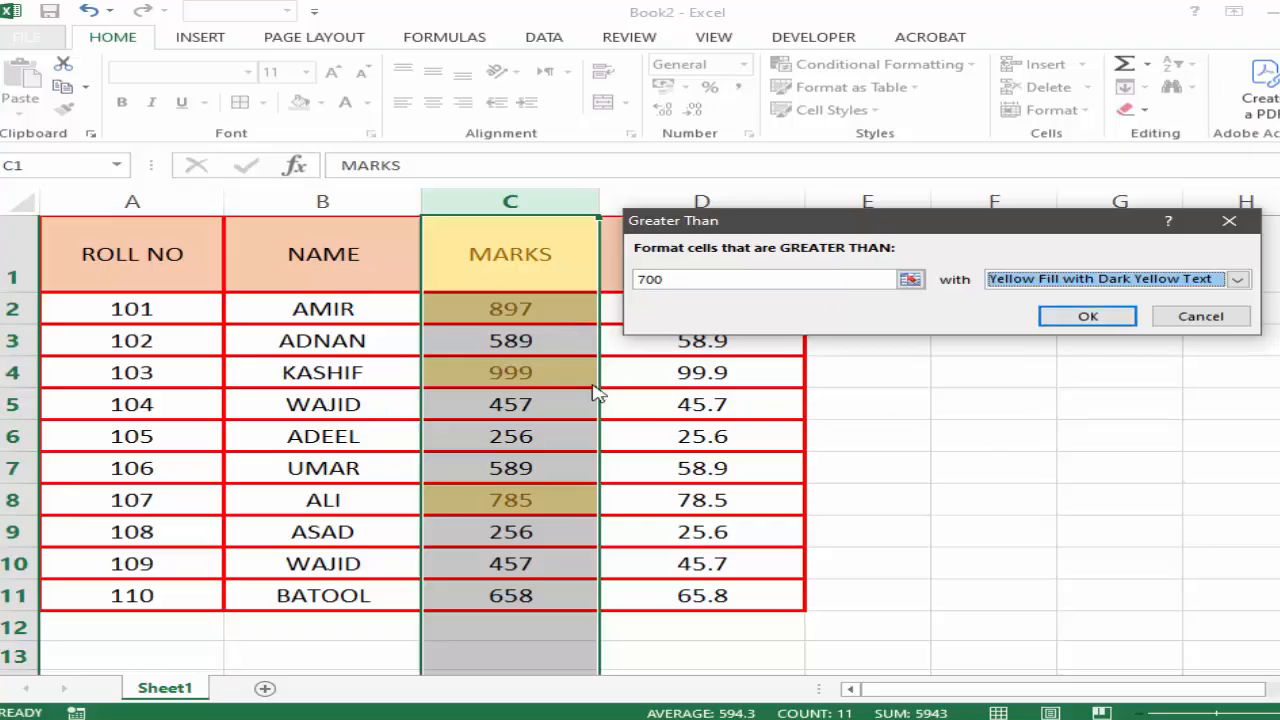
{"action": "left_click", "coordinate": [1203, 318]}
{"action": "left_click", "coordinate": [1071, 557]}
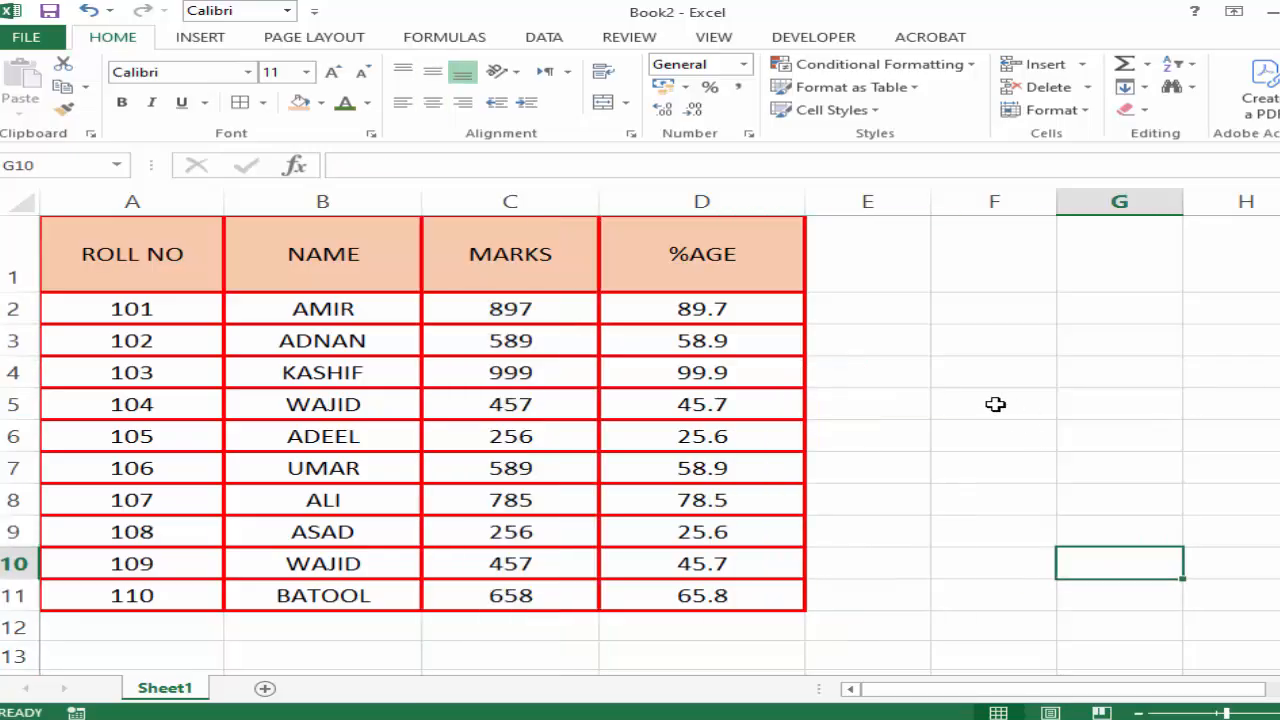
Start a Less Than highlight rule on the MARKS column with a threshold of 400.
{"action": "left_click", "coordinate": [497, 202]}
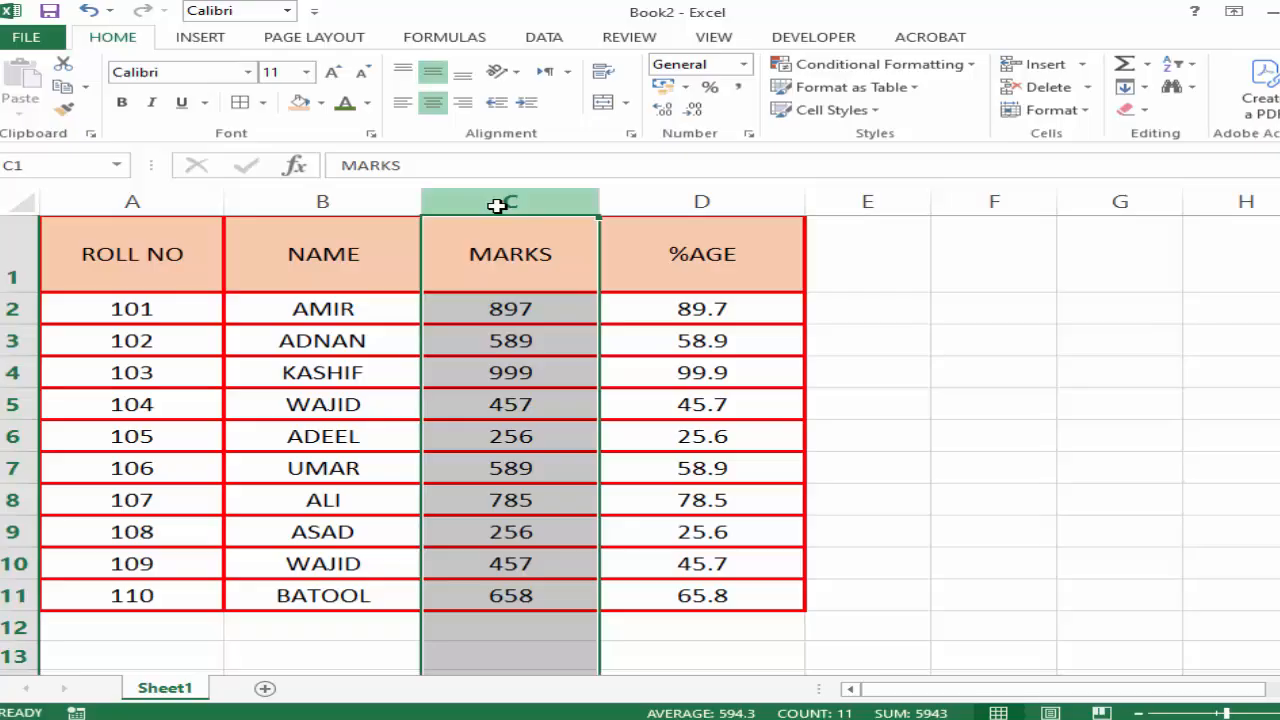
{"action": "left_click", "coordinate": [972, 64]}
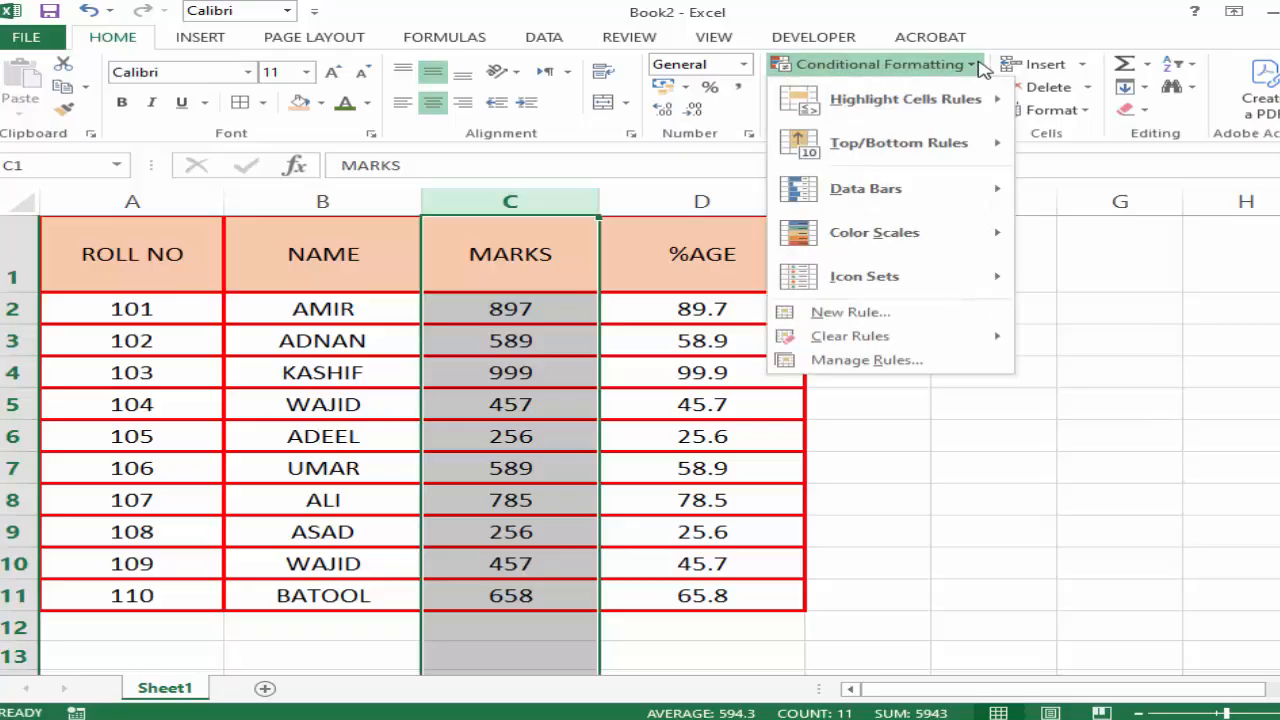
{"action": "mouse_move", "coordinate": [995, 105]}
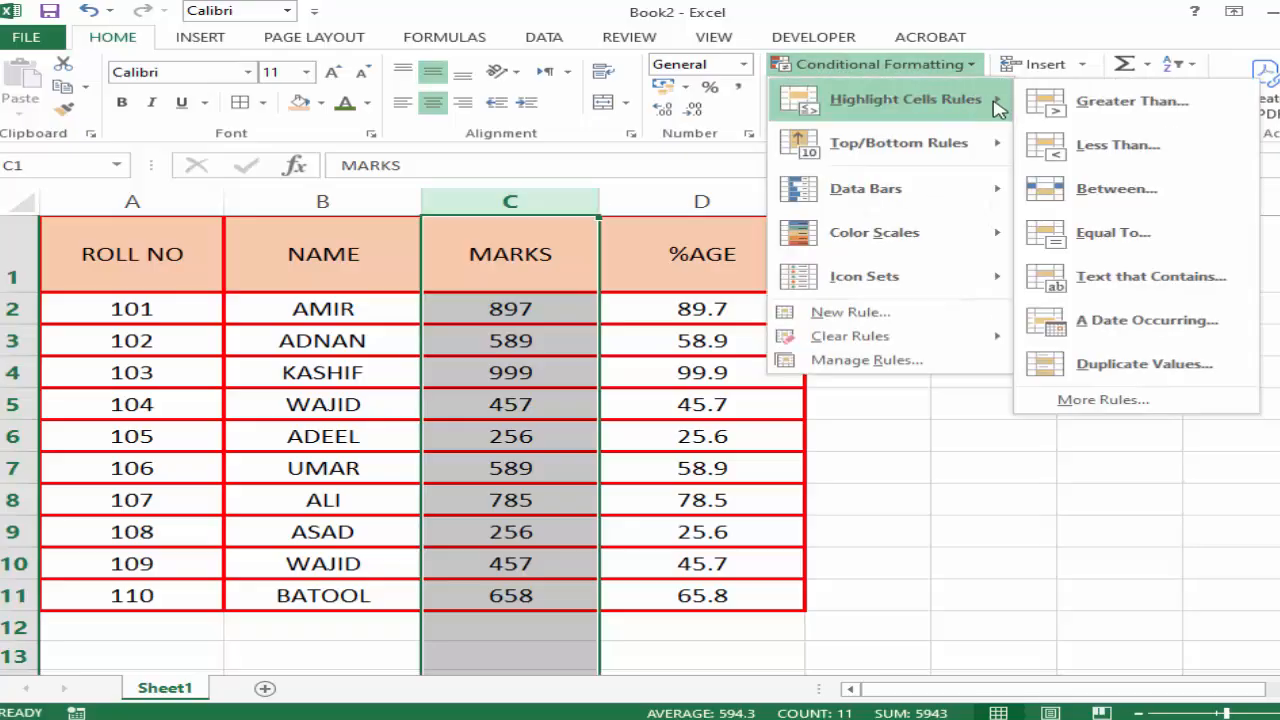
{"action": "left_click", "coordinate": [1150, 145]}
{"action": "left_click_drag", "start_coordinate": [862, 236], "coordinate": [900, 244]}
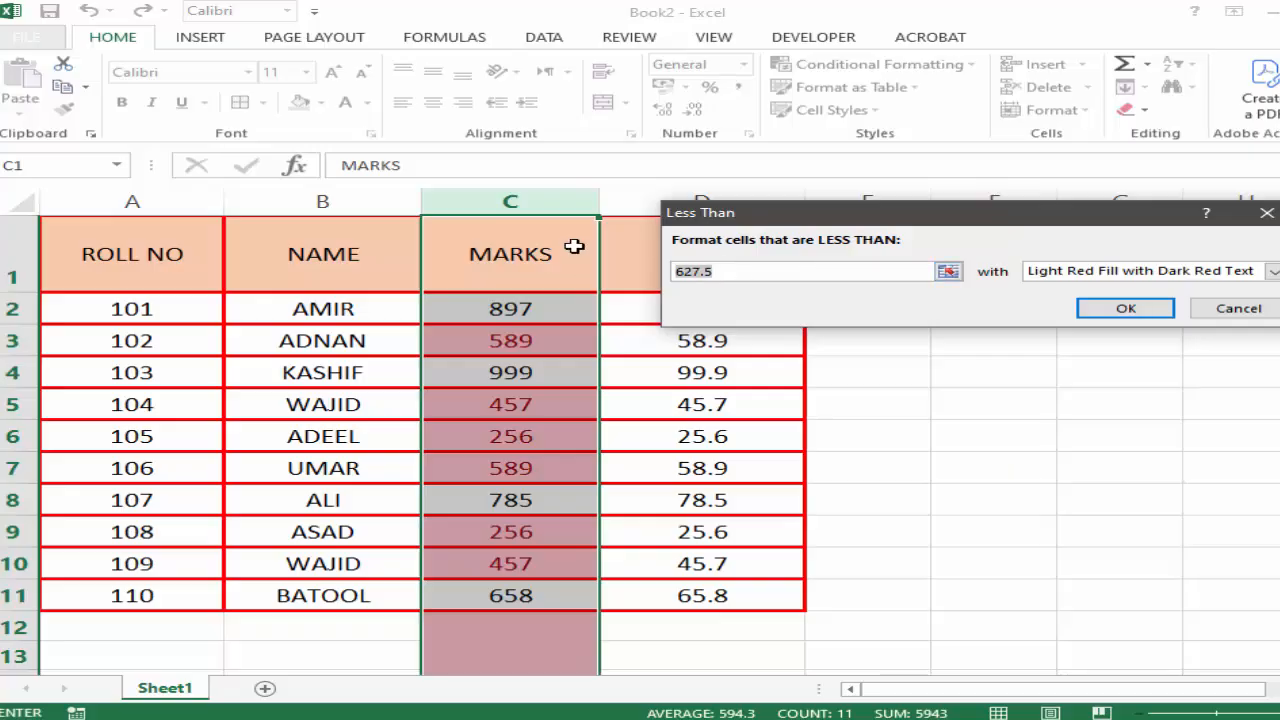
{"action": "type", "text": "400"}
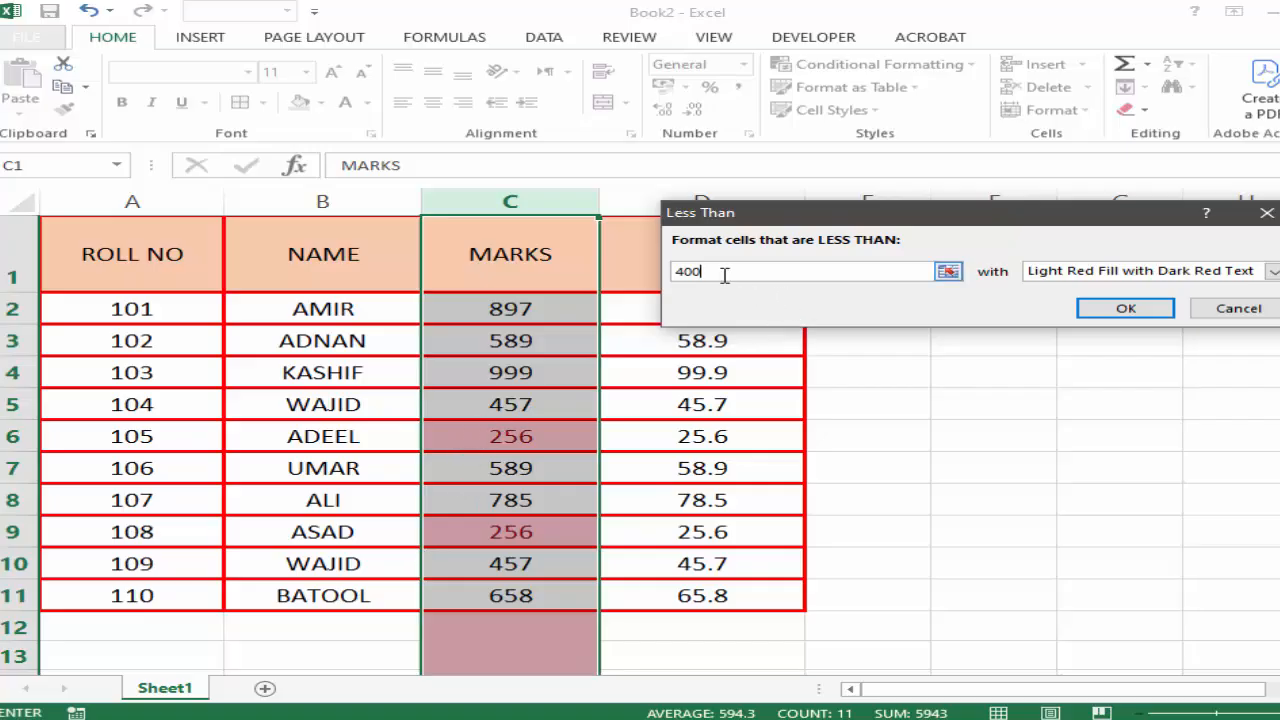
Try a threshold of 300 in the Less Than rule and cancel the rule.
{"action": "key", "text": "BackSpace"}
{"action": "key", "text": "BackSpace"}
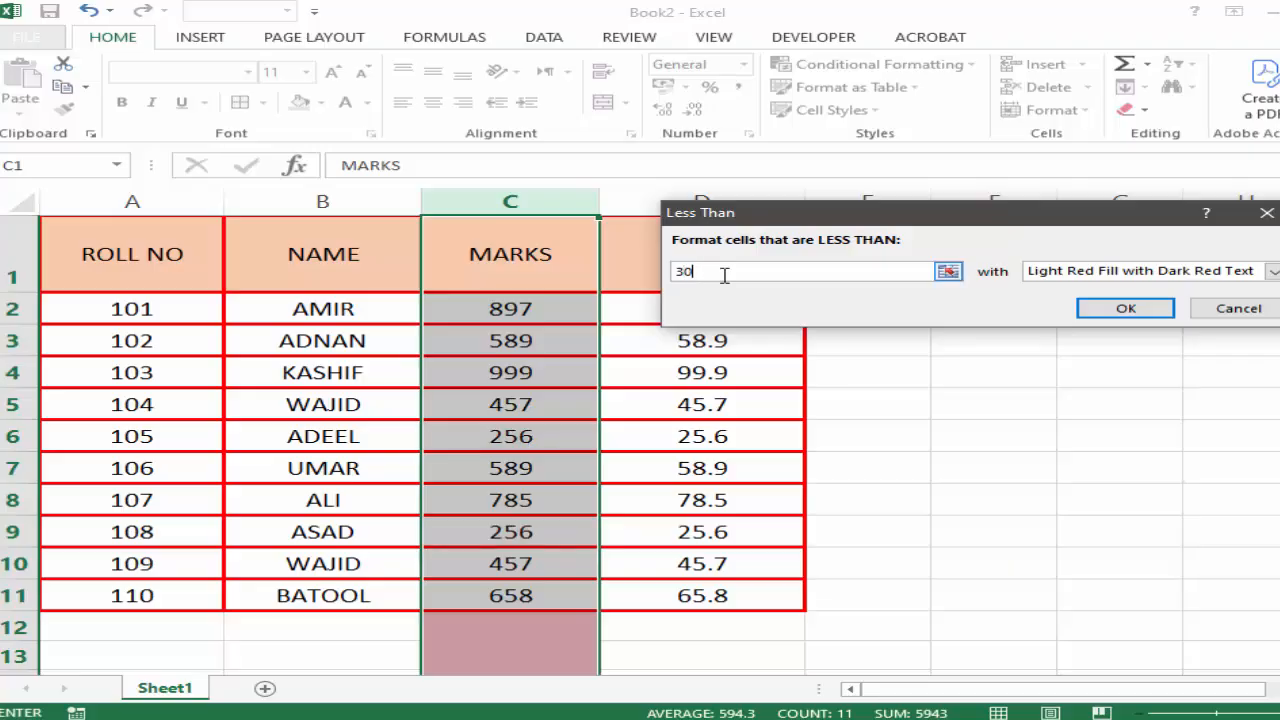
{"action": "type", "text": "0"}
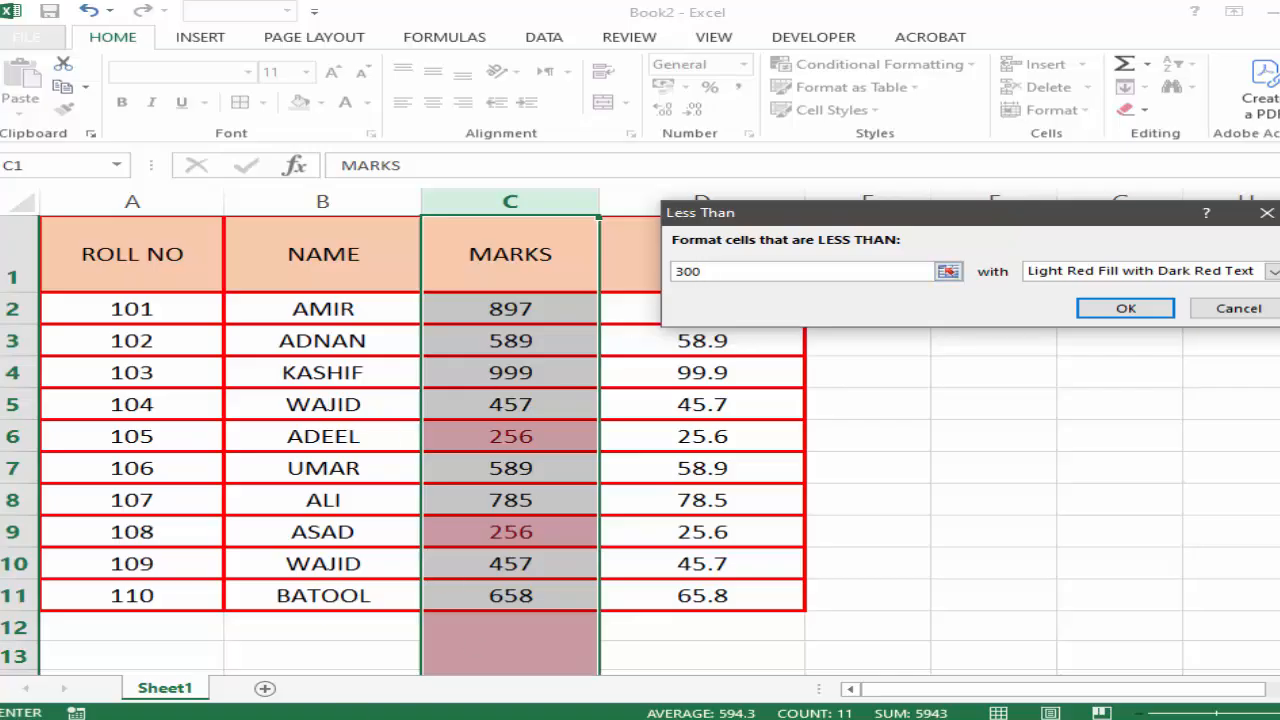
{"action": "left_click", "coordinate": [1236, 308]}
{"action": "left_click", "coordinate": [829, 438]}
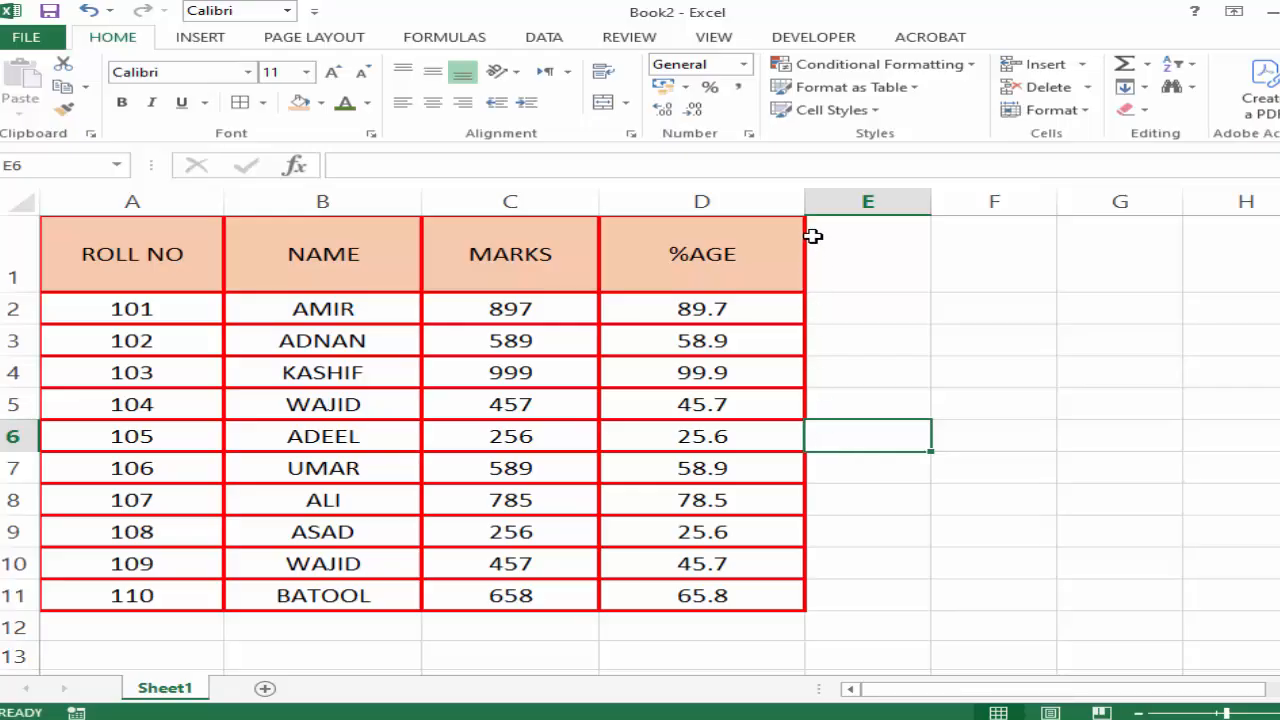
{"action": "left_click", "coordinate": [965, 66]}
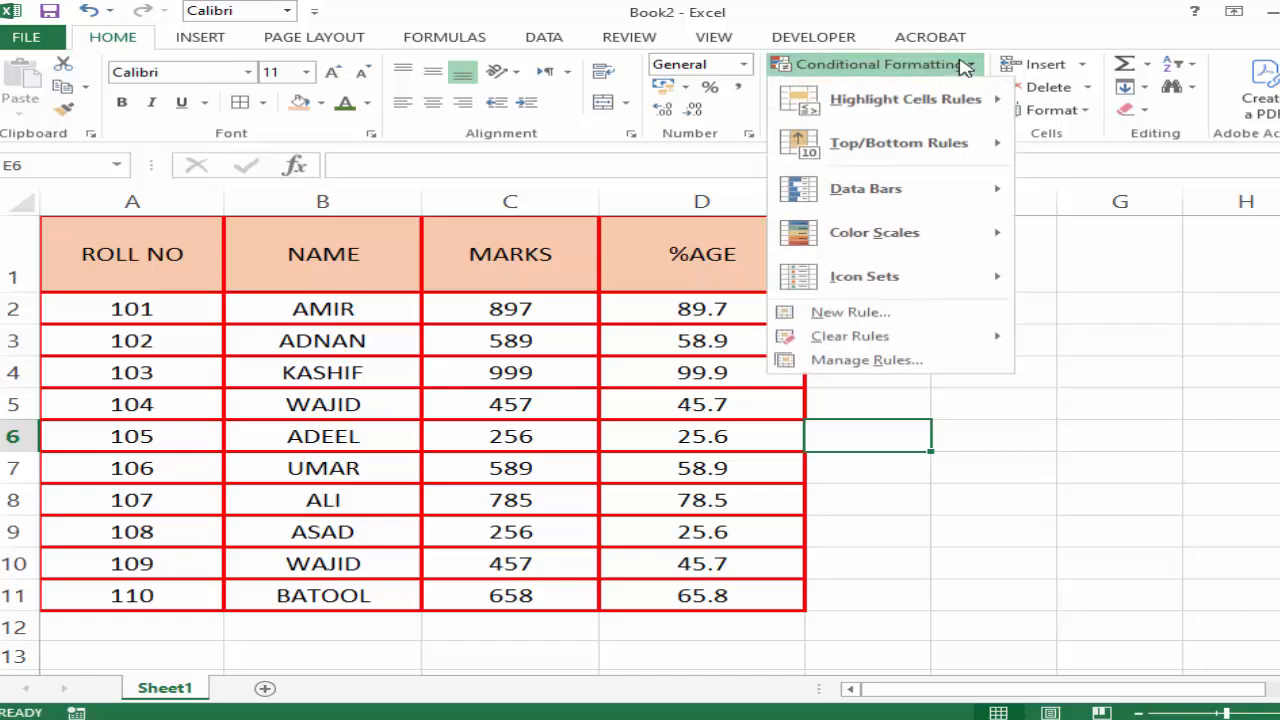
{"action": "mouse_move", "coordinate": [853, 163]}
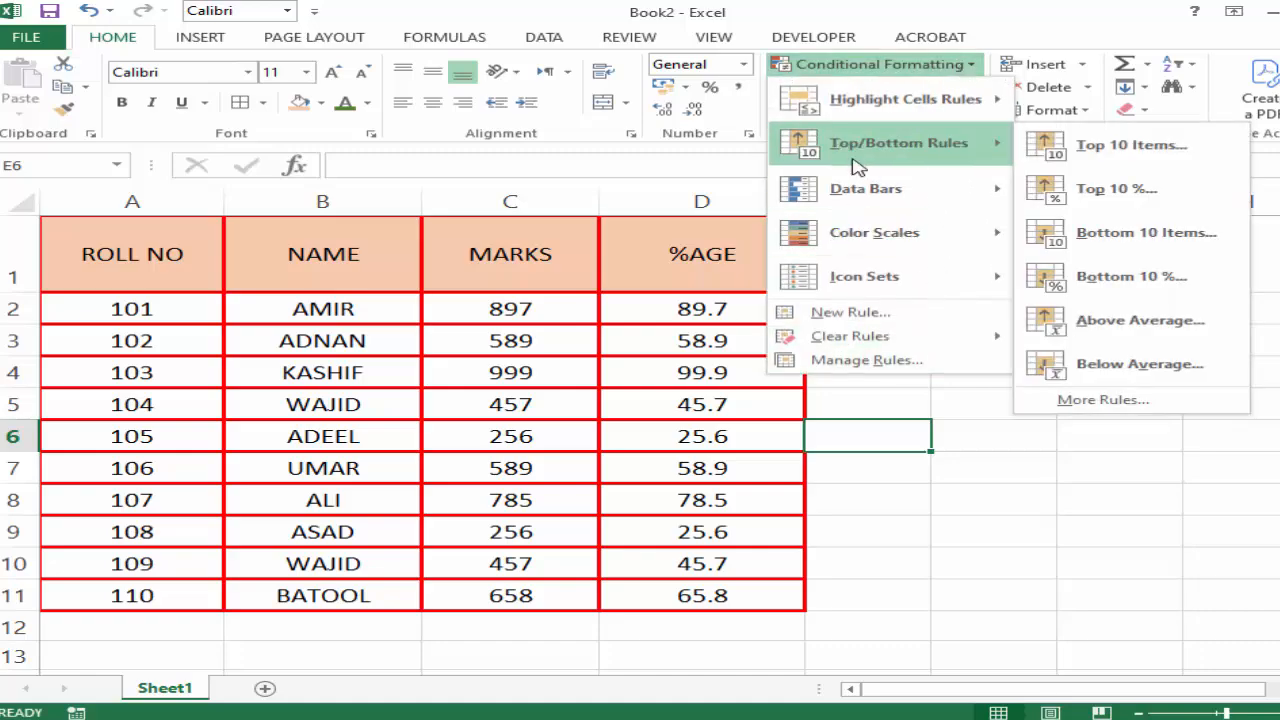
{"action": "left_click", "coordinate": [914, 434]}
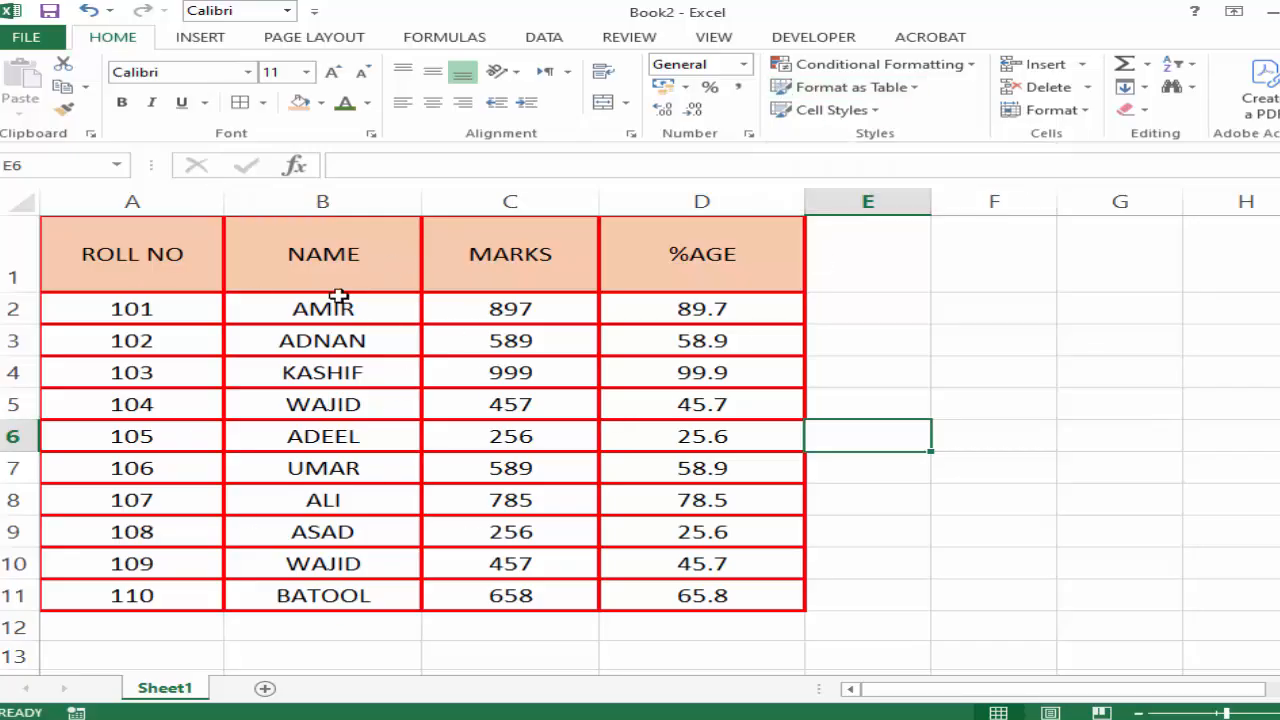
Format the range A1:D11 as a table with the Medium style that has an orange header and gray banded rows.
{"action": "left_click_drag", "start_coordinate": [165, 289], "coordinate": [660, 596]}
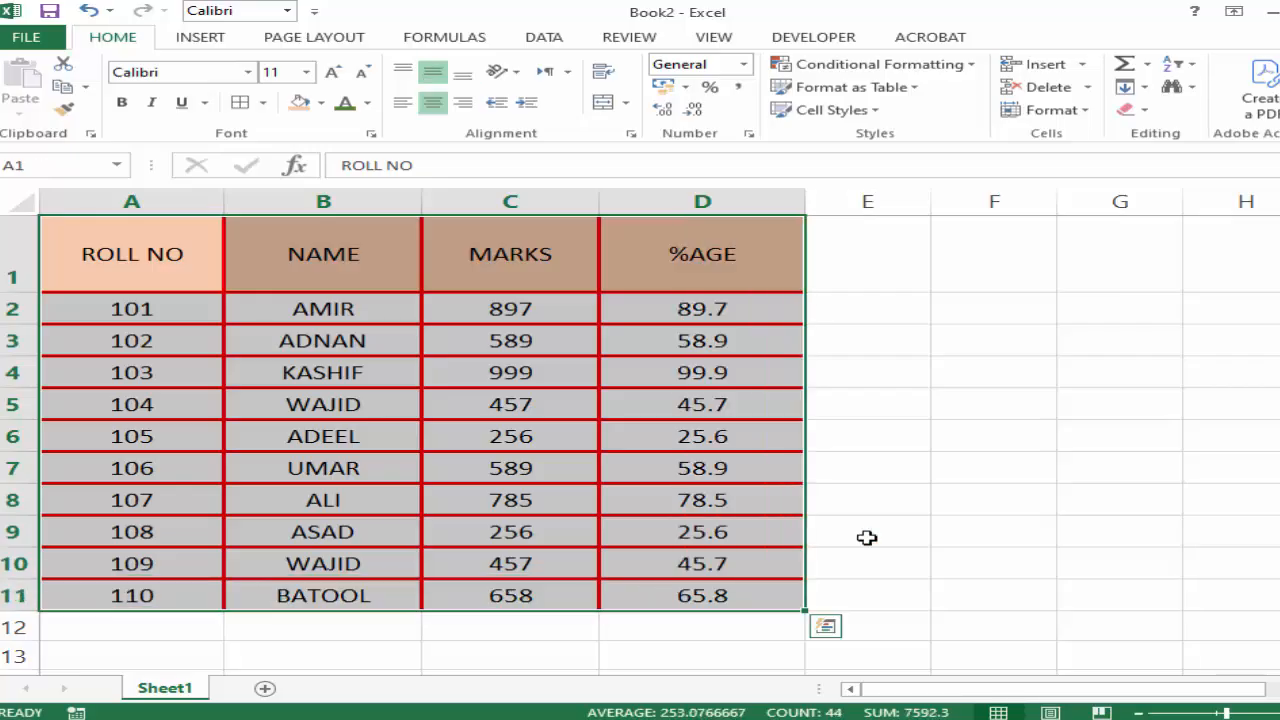
{"action": "left_click", "coordinate": [922, 92]}
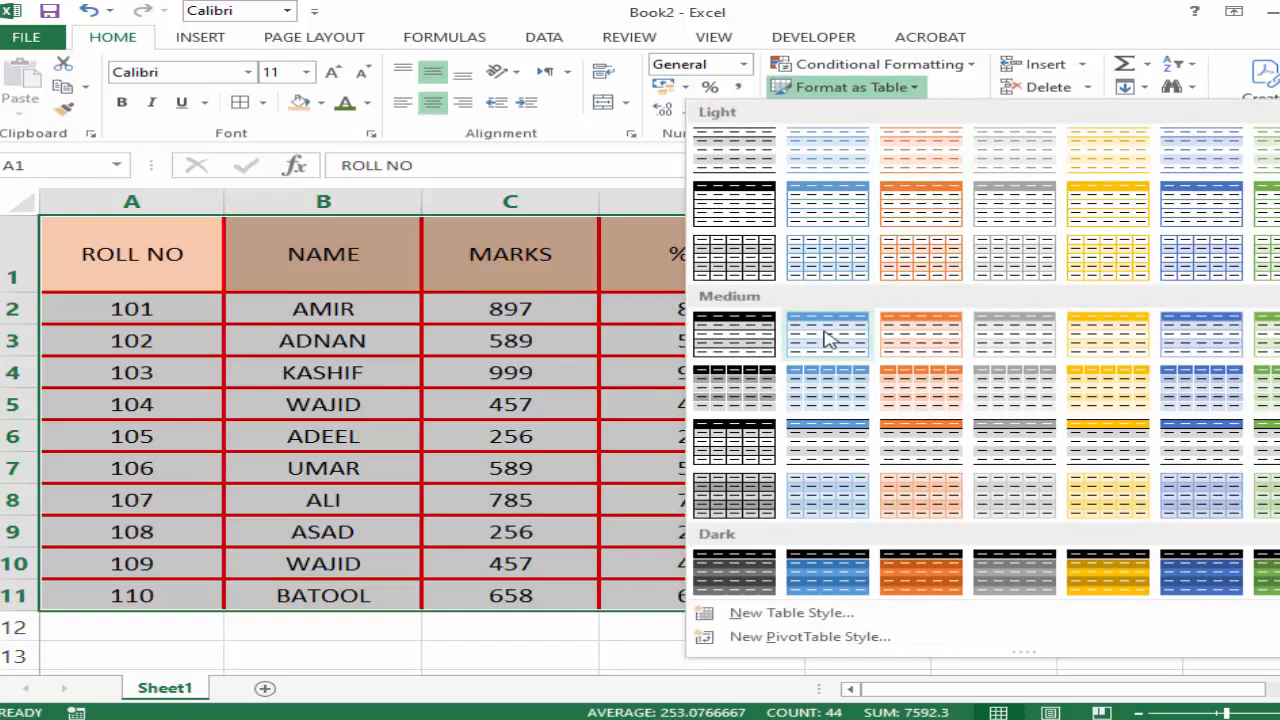
{"action": "left_click", "coordinate": [928, 435]}
{"action": "left_click", "coordinate": [962, 280]}
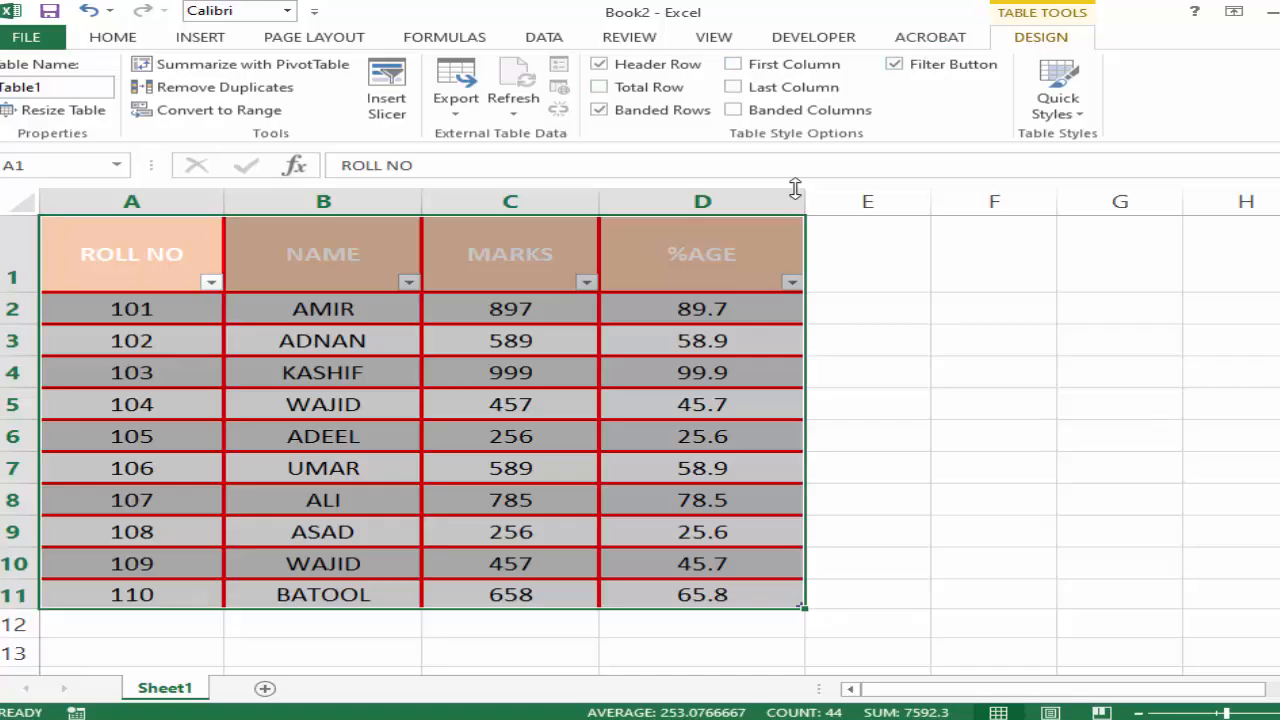
Change the marks table's style to the orange one in the Dark group.
{"action": "left_click", "coordinate": [200, 40]}
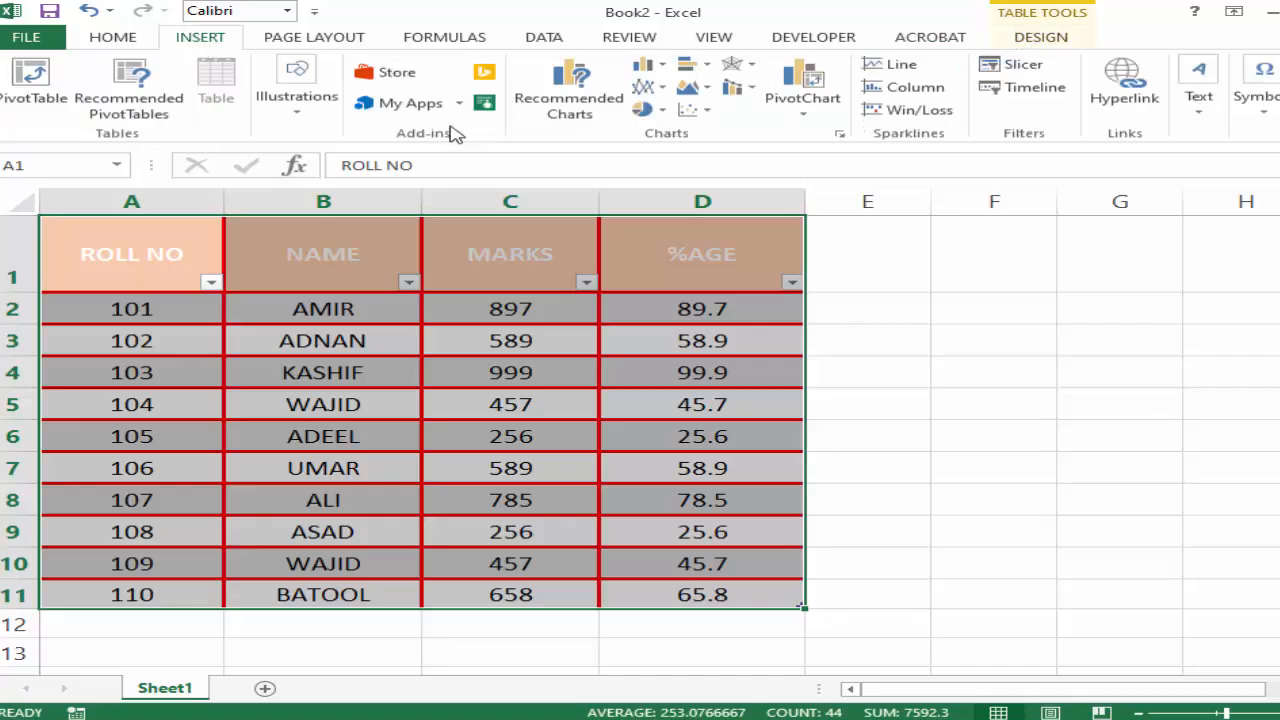
{"action": "left_click", "coordinate": [113, 37]}
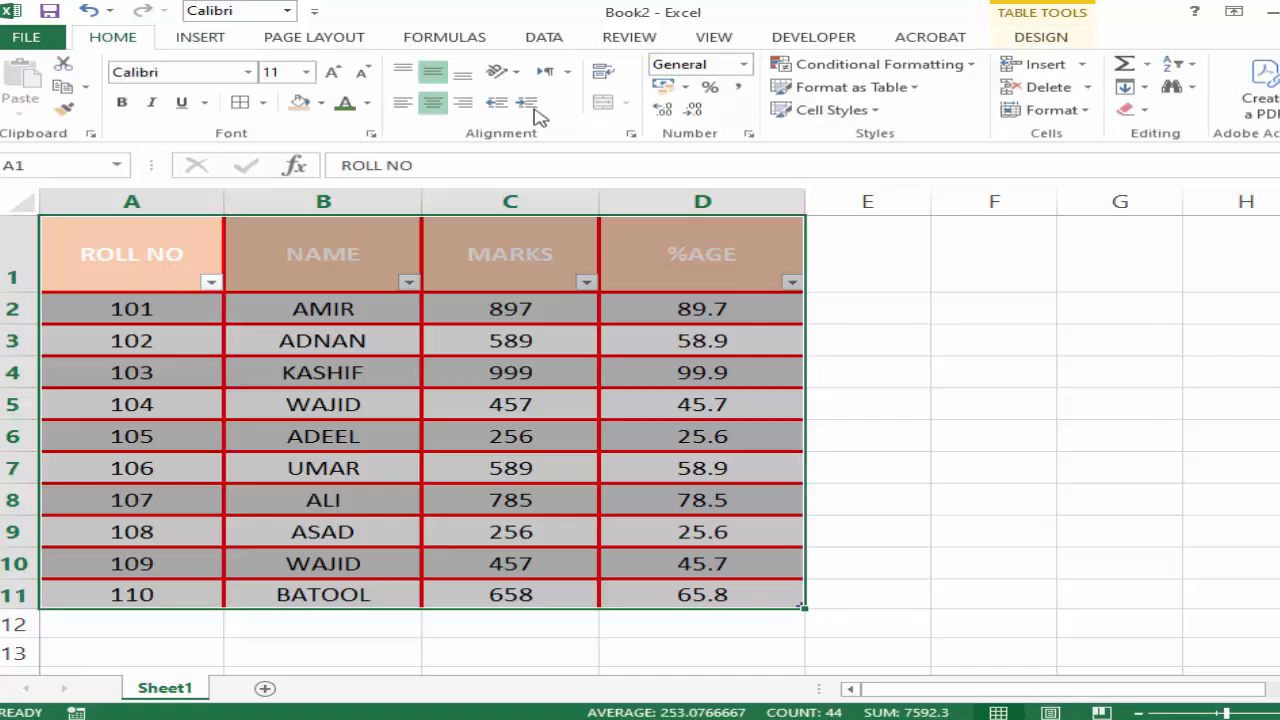
{"action": "left_click", "coordinate": [910, 96]}
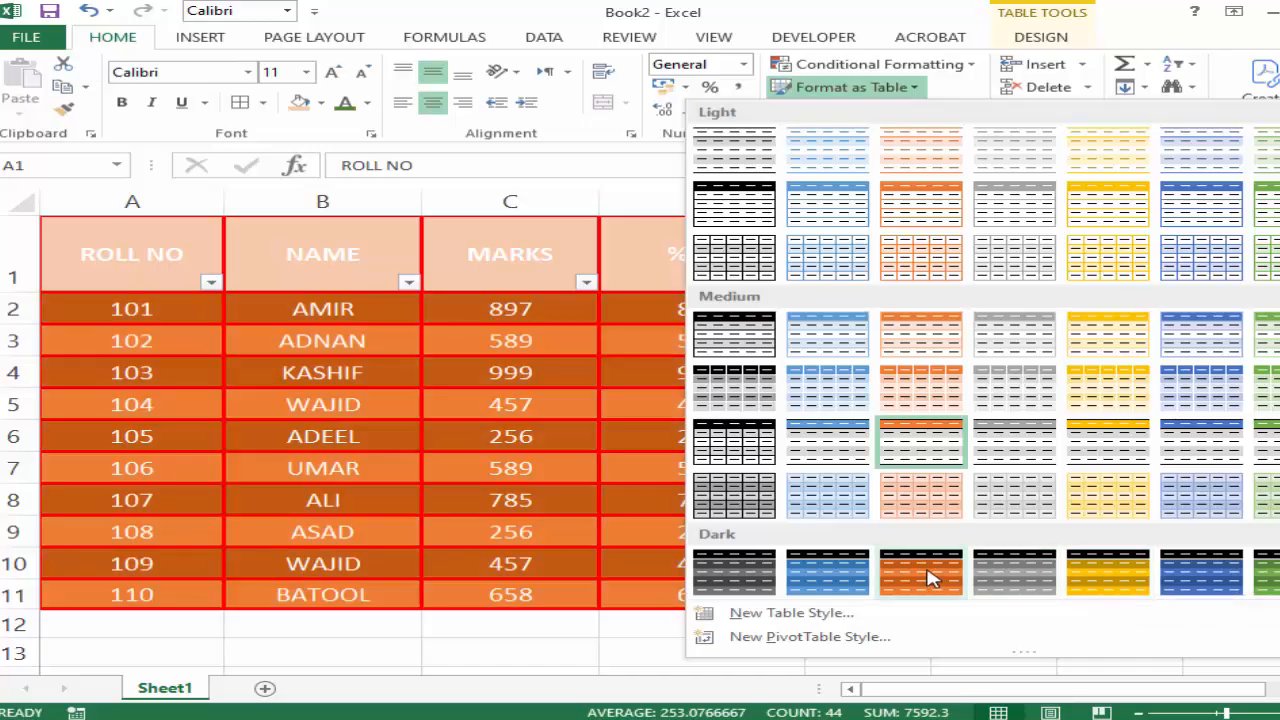
{"action": "left_click", "coordinate": [928, 585]}
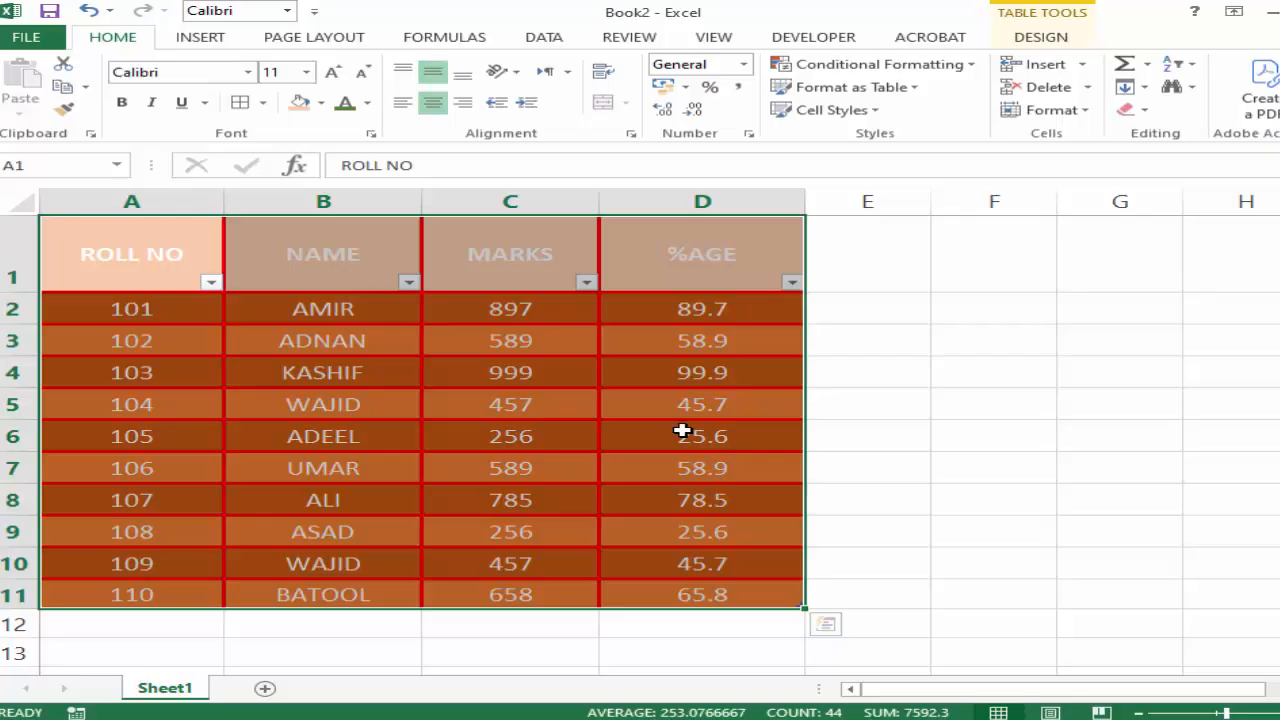
{"action": "left_click", "coordinate": [934, 416]}
{"action": "left_click_drag", "start_coordinate": [114, 254], "coordinate": [623, 594]}
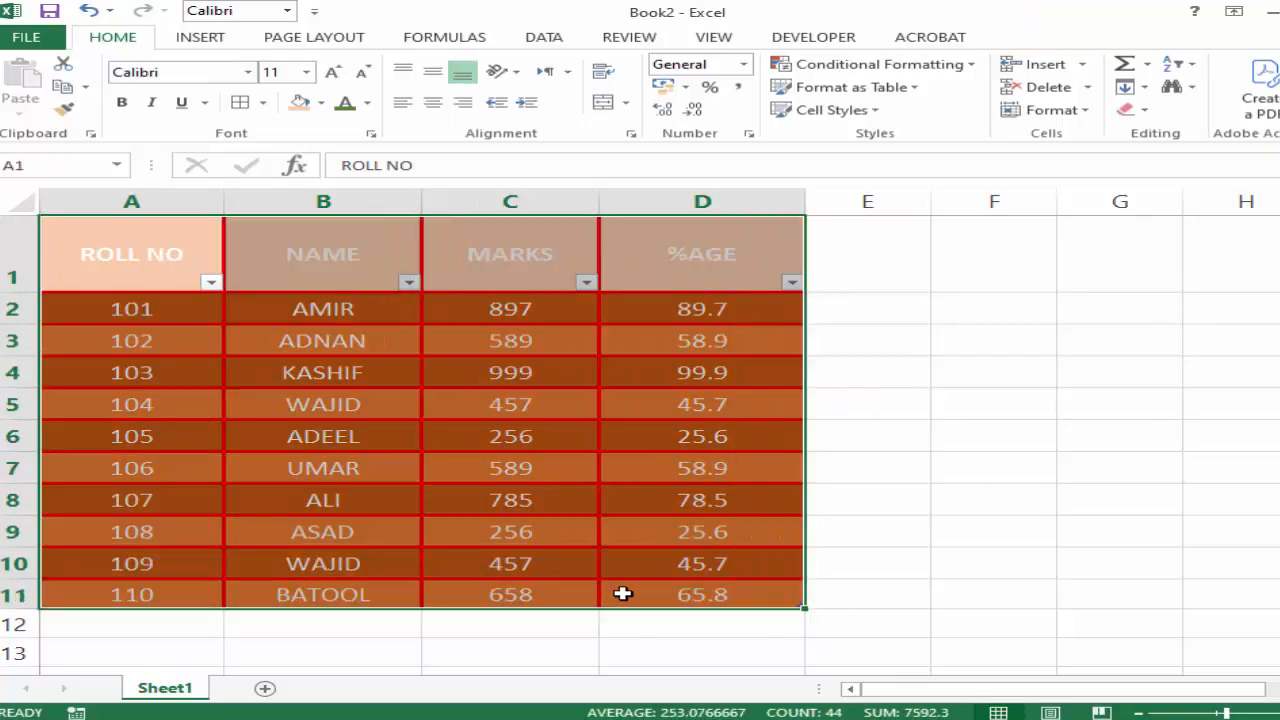
{"action": "left_click", "coordinate": [918, 89]}
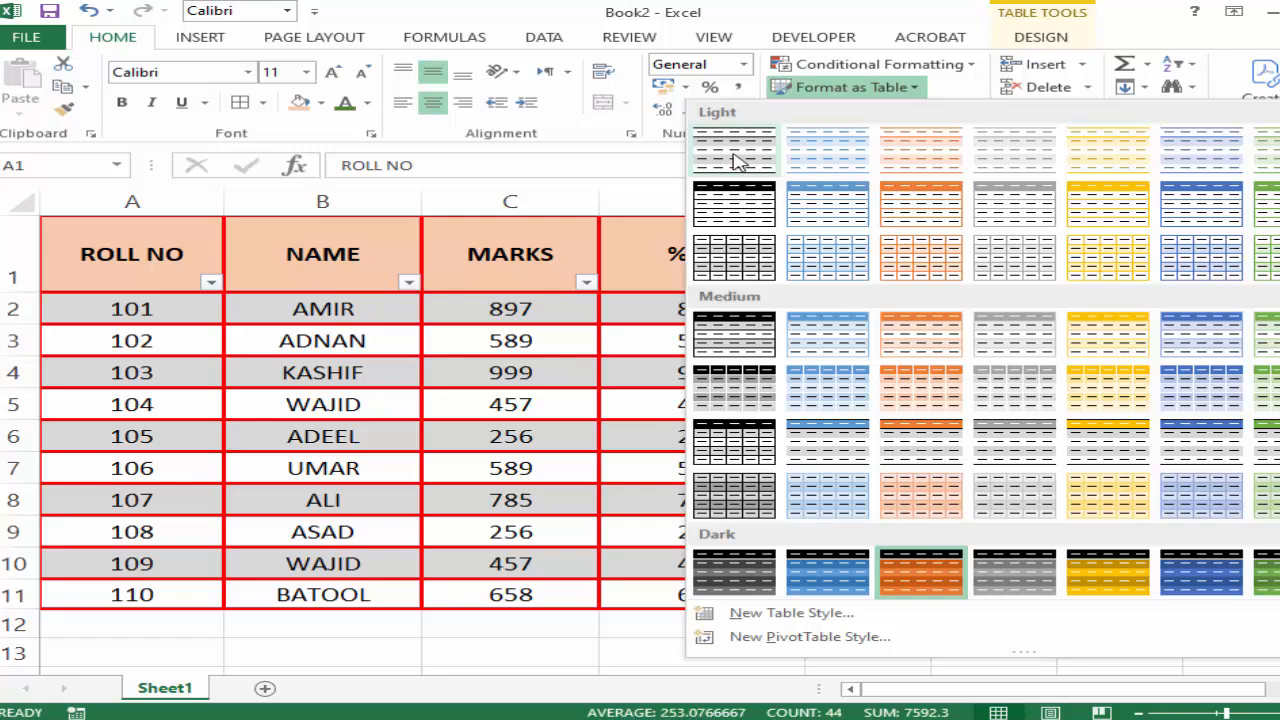
{"action": "left_click", "coordinate": [558, 451]}
{"action": "left_click", "coordinate": [1035, 377]}
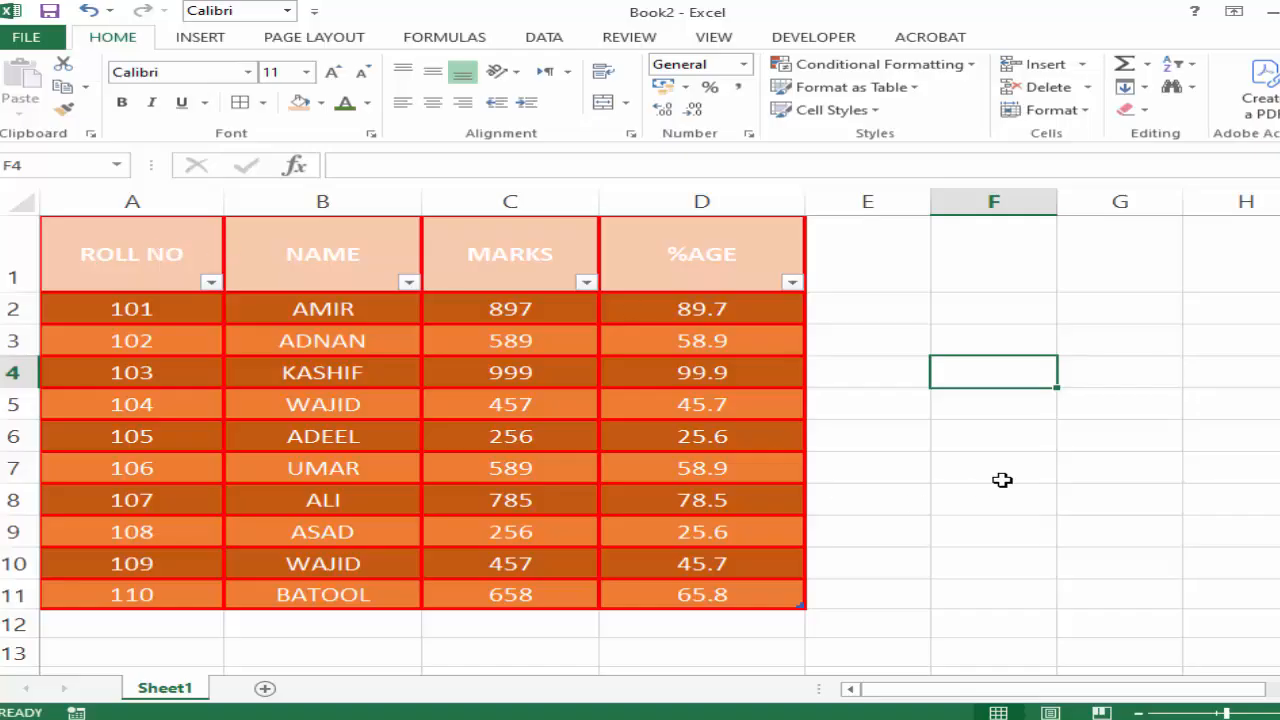
{"action": "left_click", "coordinate": [924, 490]}
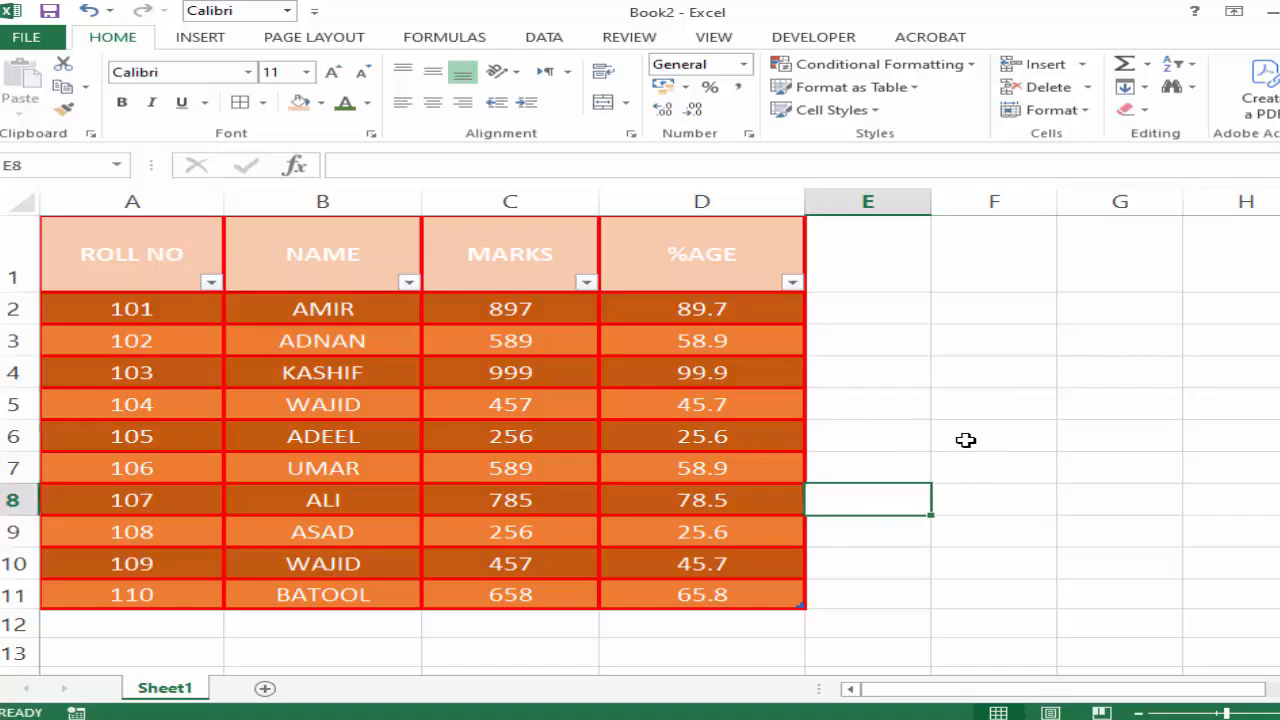
Select the marks table A1:D11 and look for the command that turns it into a normal range.
{"action": "left_click_drag", "start_coordinate": [140, 257], "coordinate": [731, 592]}
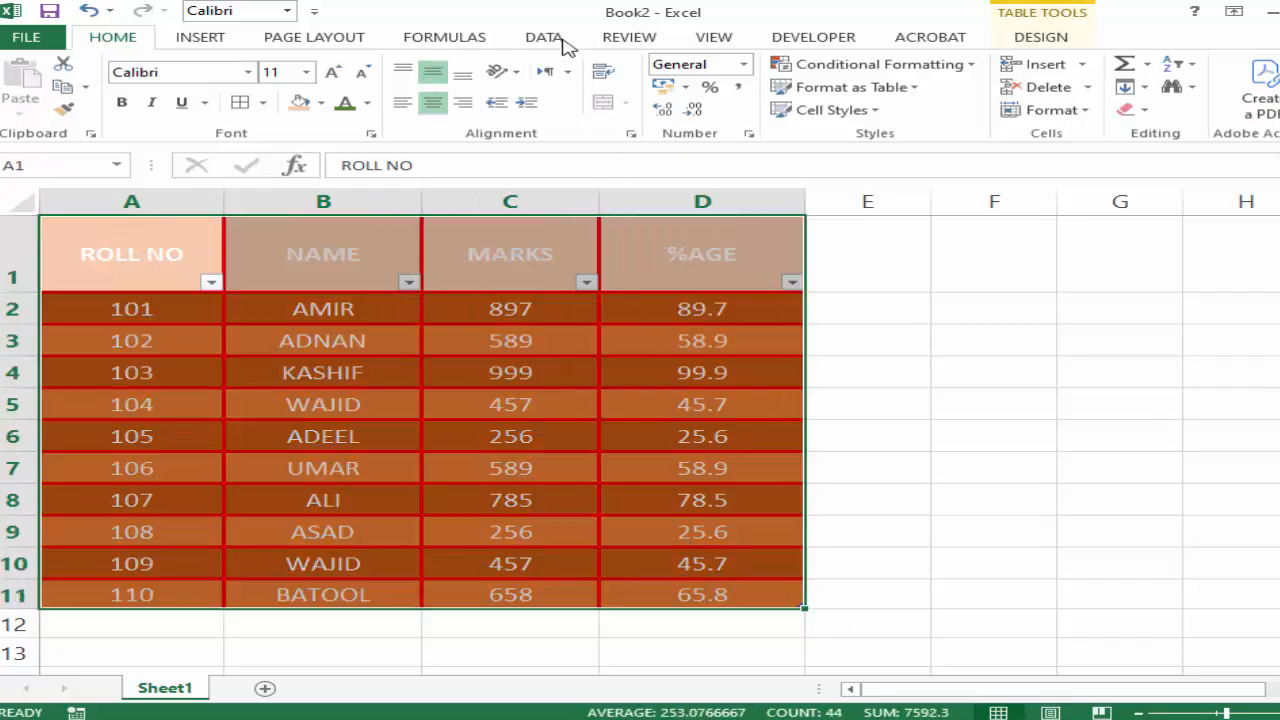
{"action": "left_click", "coordinate": [563, 40]}
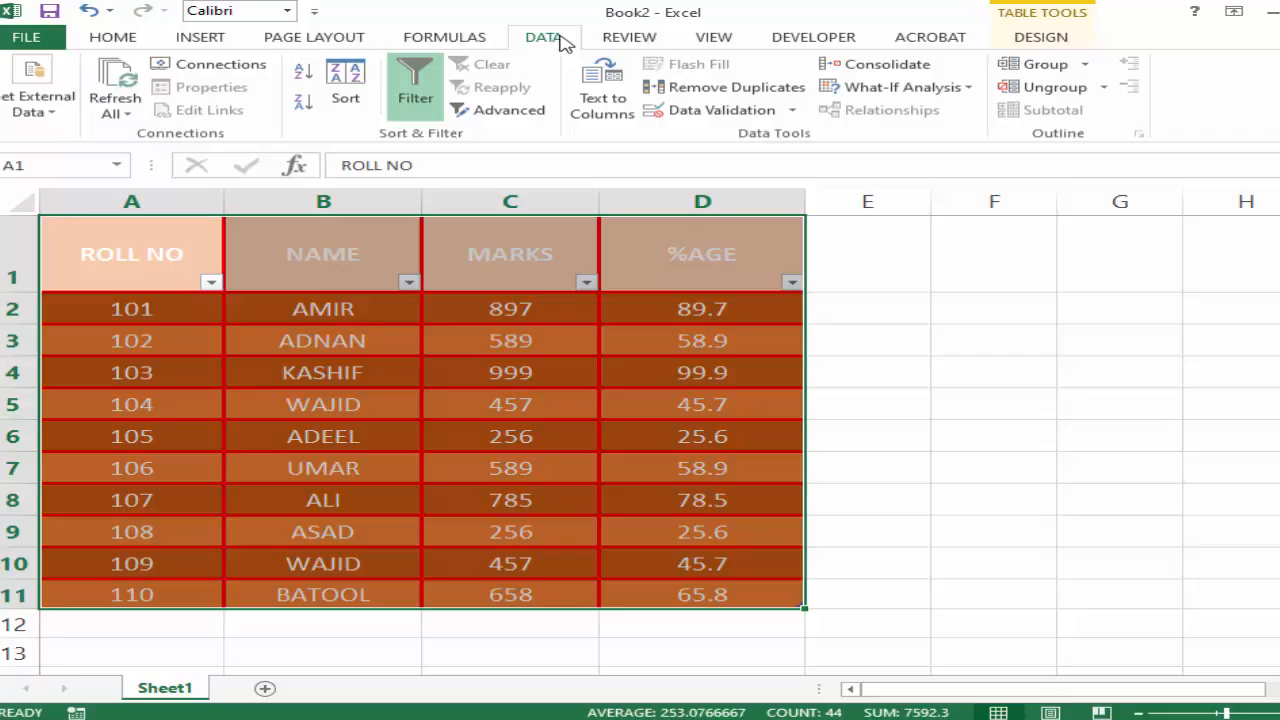
{"action": "left_click", "coordinate": [631, 39]}
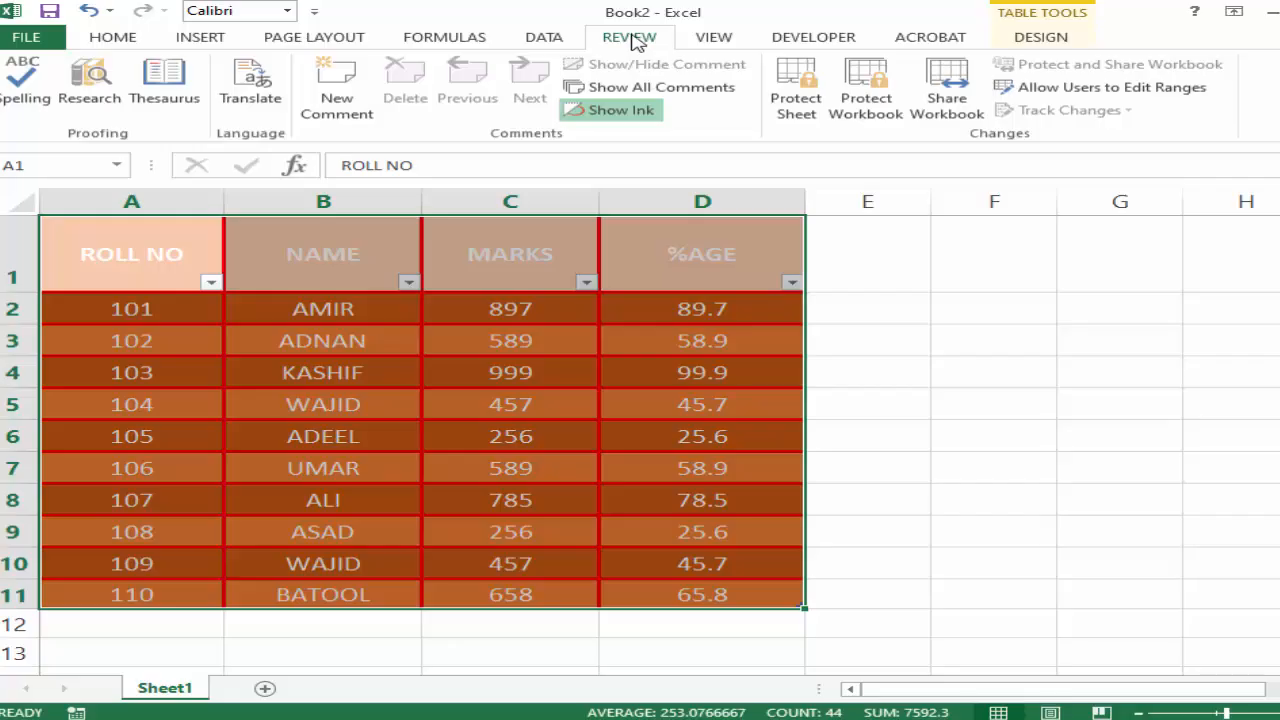
{"action": "left_click", "coordinate": [708, 40]}
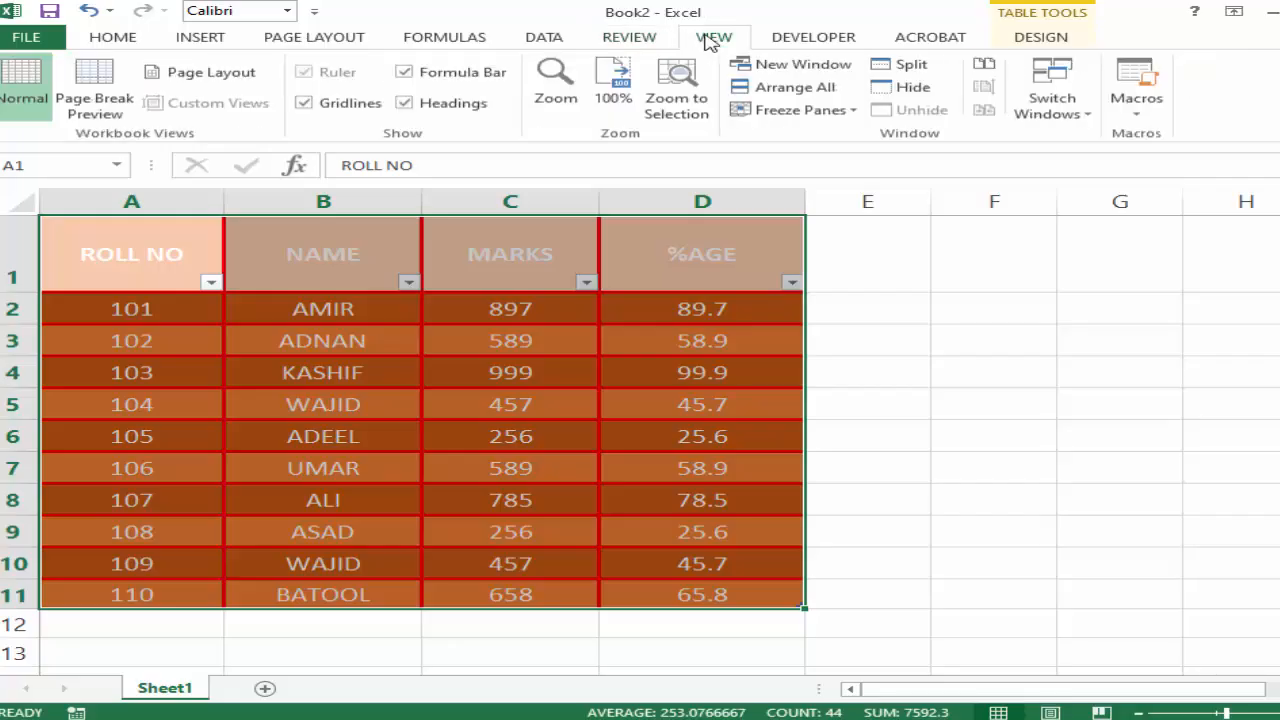
{"action": "left_click", "coordinate": [538, 40]}
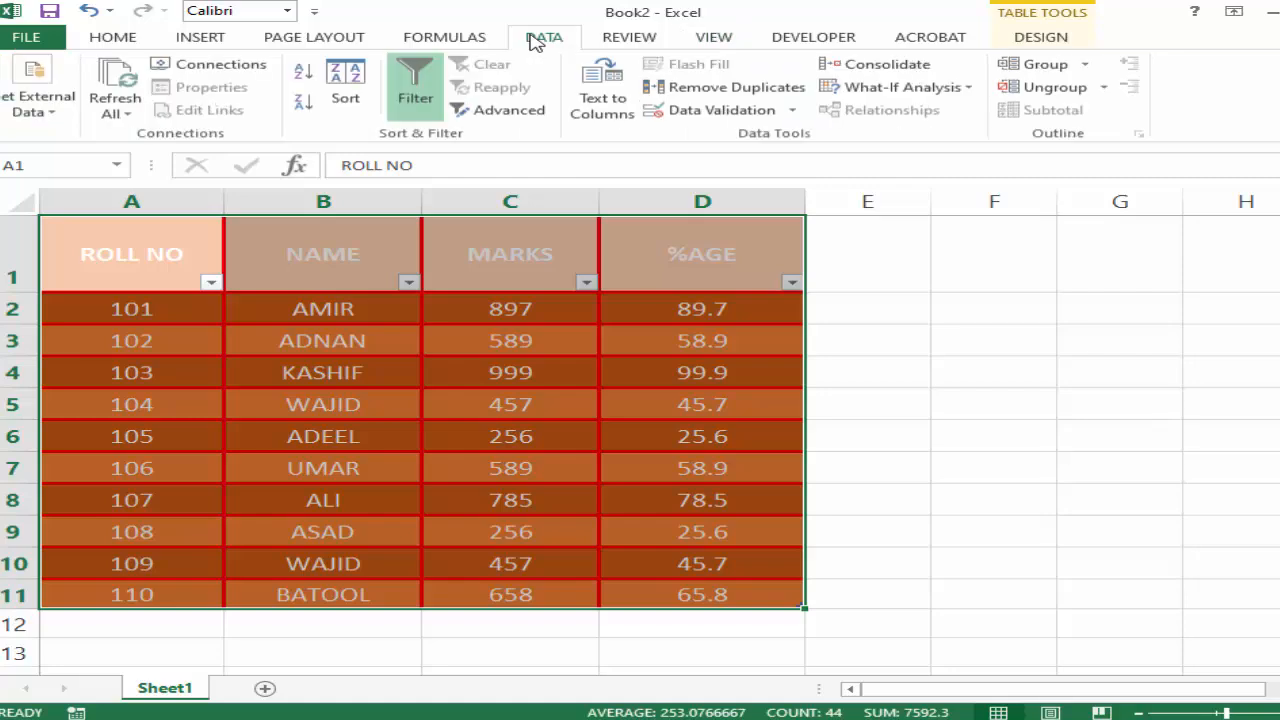
{"action": "left_click", "coordinate": [602, 100]}
{"action": "left_click", "coordinate": [687, 411]}
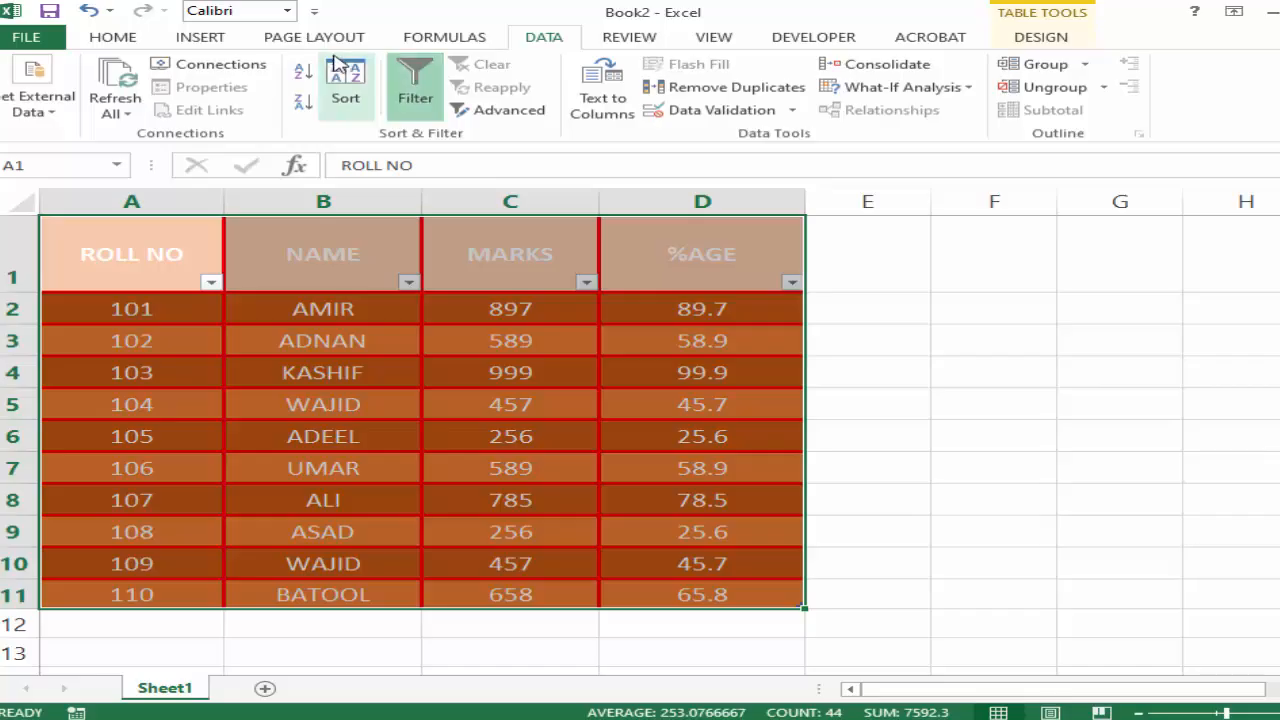
{"action": "left_click", "coordinate": [412, 40]}
{"action": "left_click", "coordinate": [328, 36]}
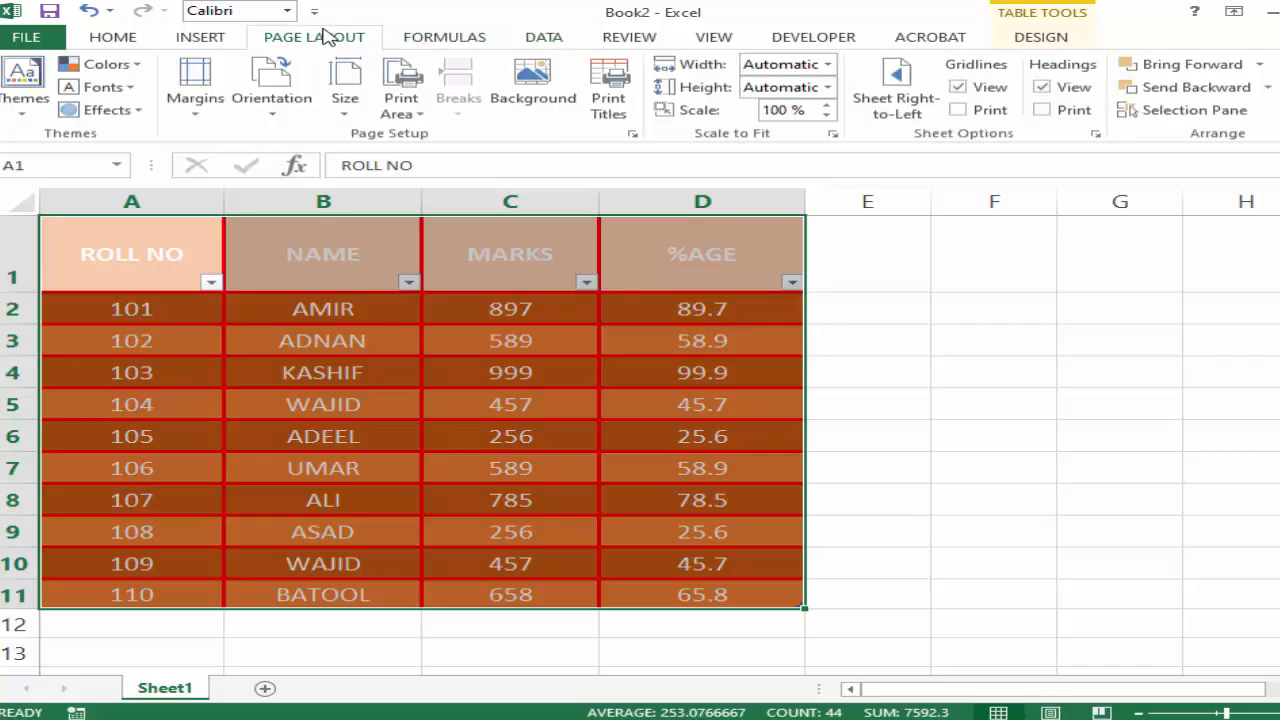
{"action": "left_click", "coordinate": [945, 40]}
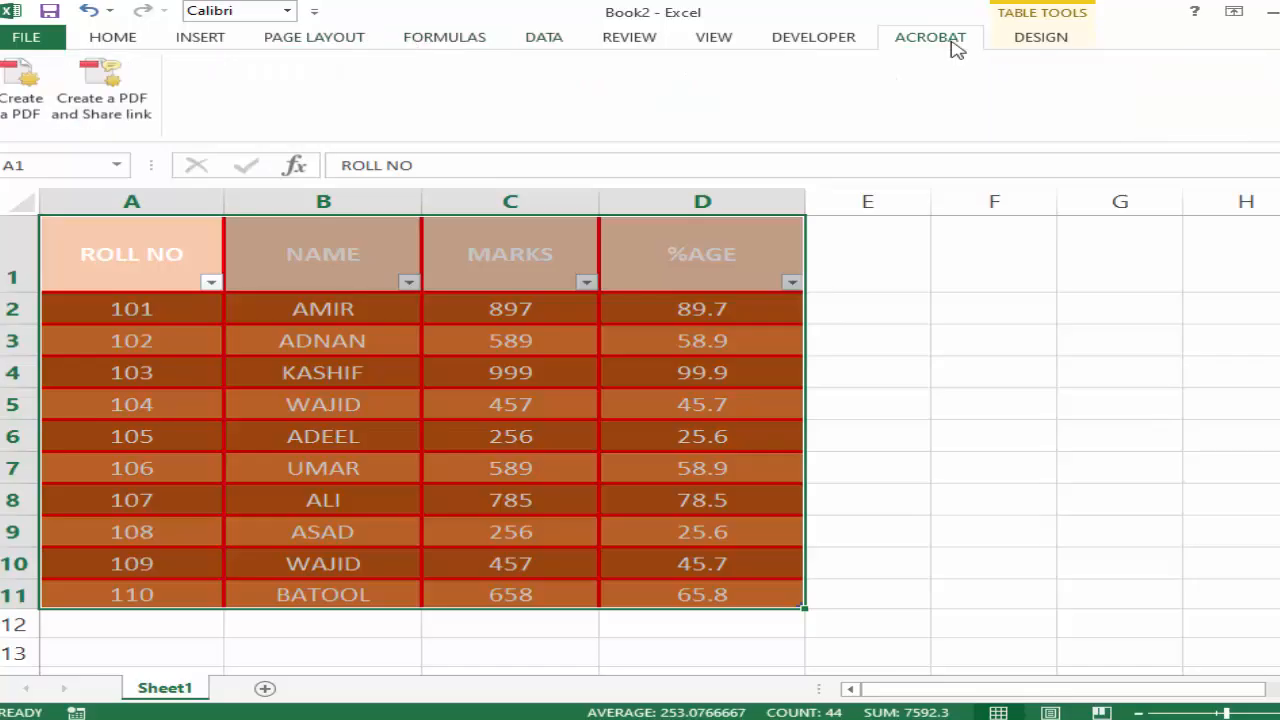
Convert the marks table to a normal range.
{"action": "left_click", "coordinate": [1040, 40]}
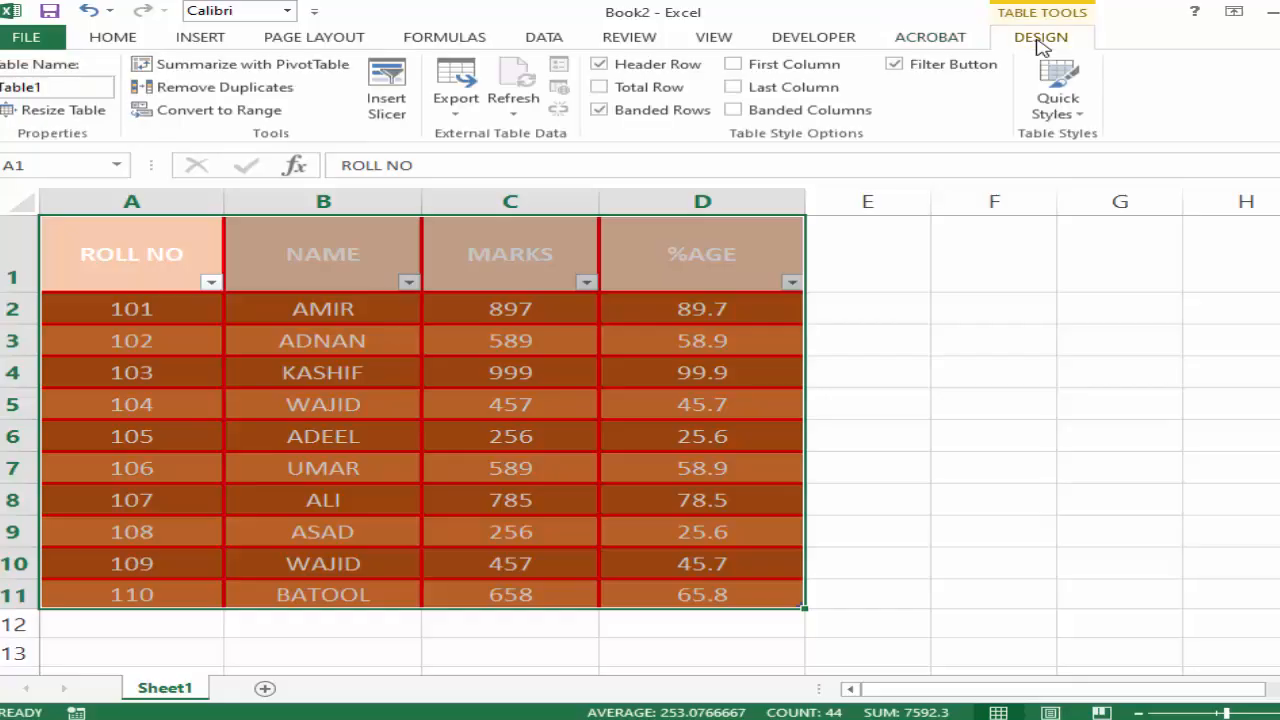
{"action": "left_click", "coordinate": [200, 114]}
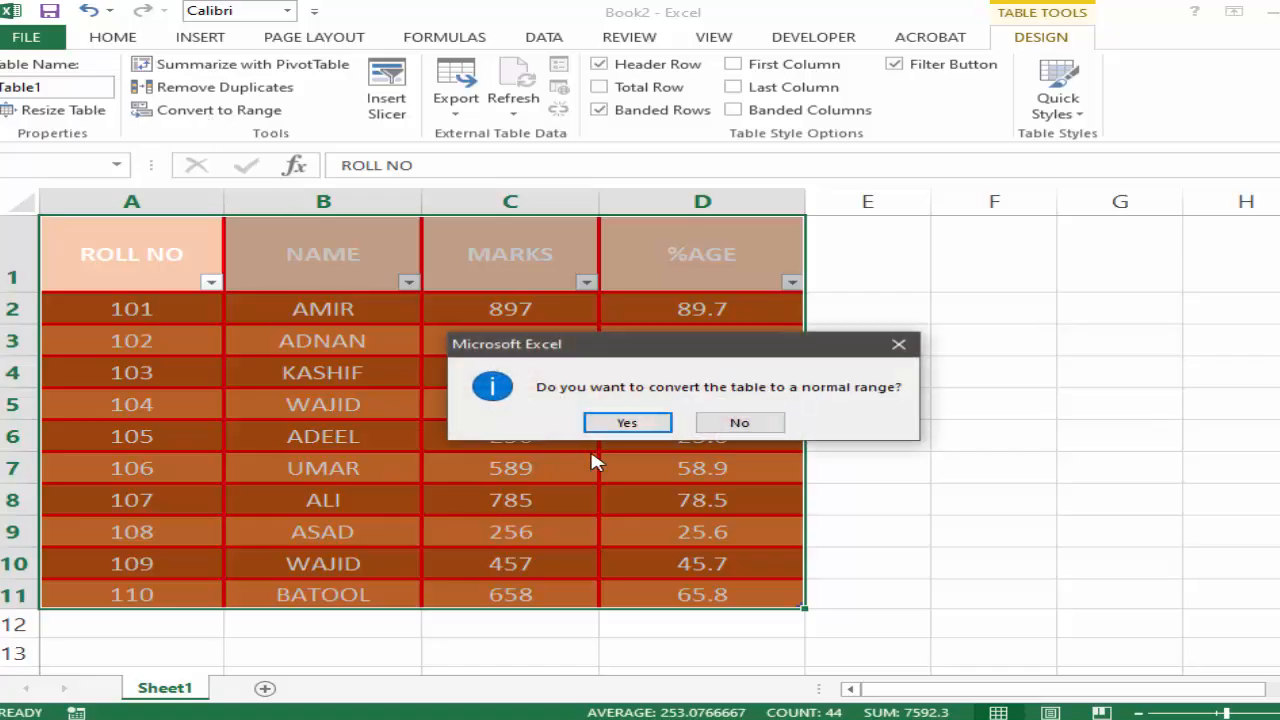
{"action": "left_click", "coordinate": [625, 423]}
{"action": "left_click", "coordinate": [596, 410]}
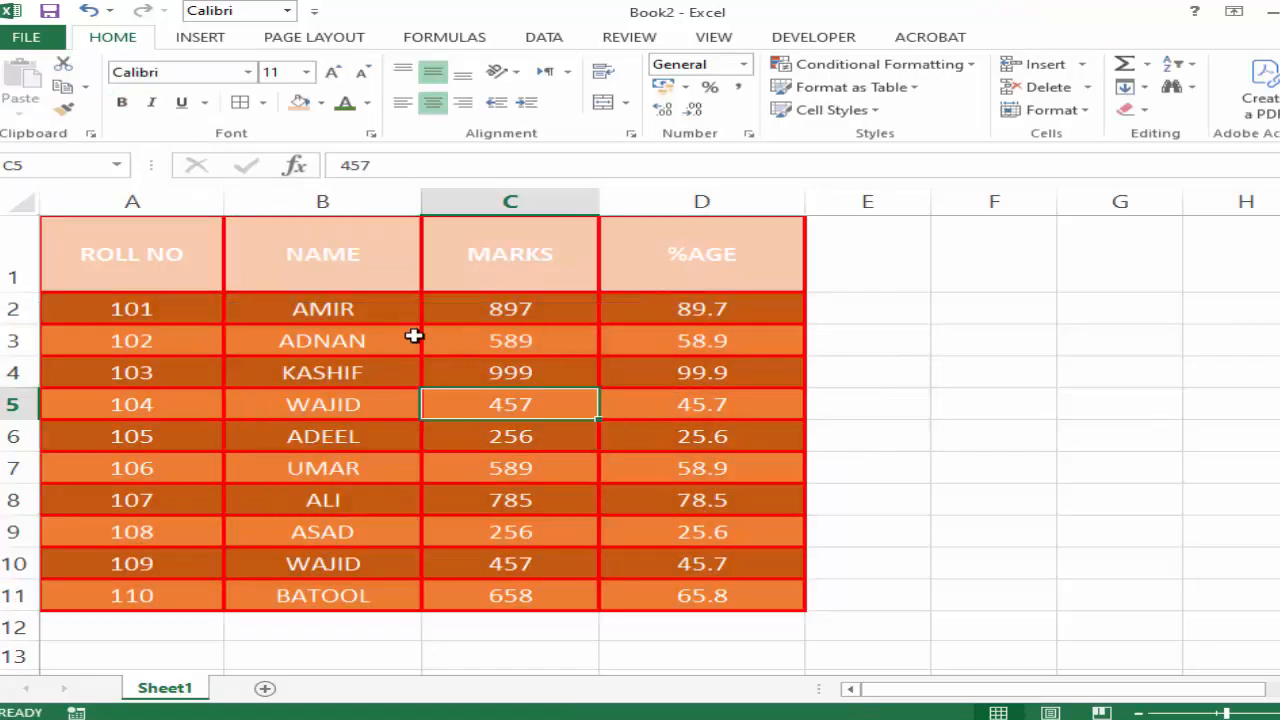
{"action": "left_click", "coordinate": [409, 278]}
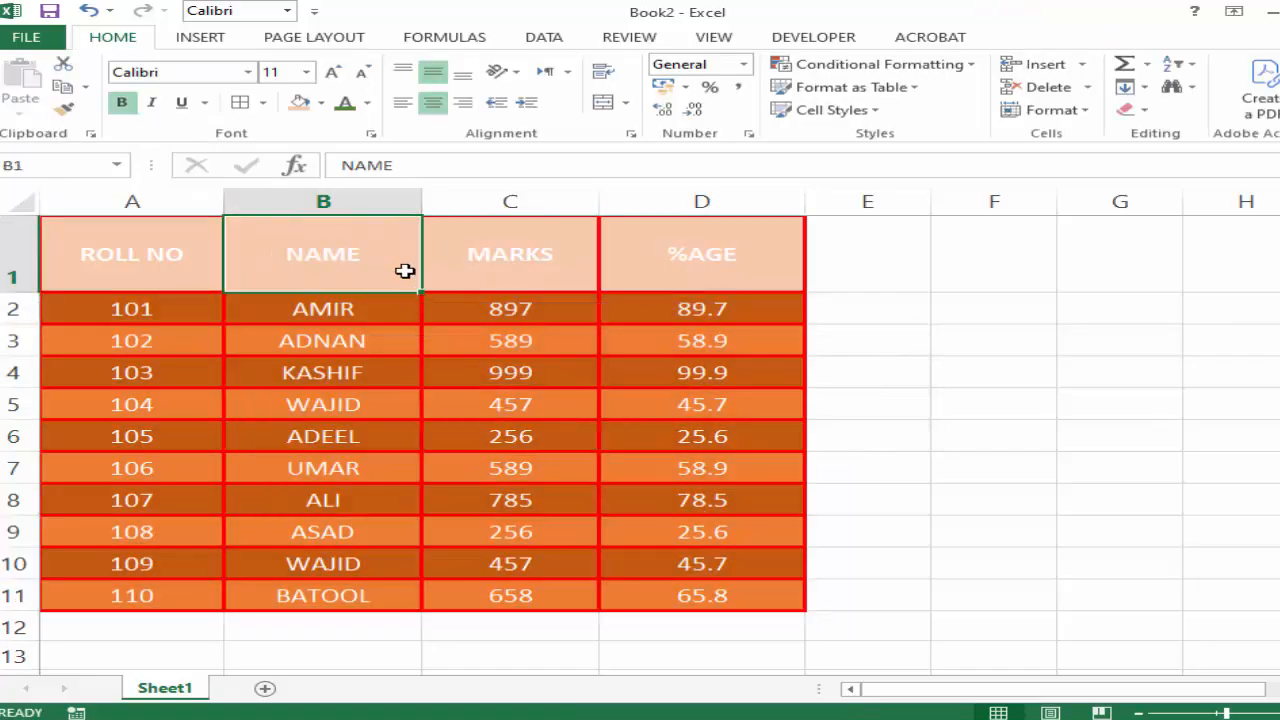
{"action": "left_click", "coordinate": [300, 338]}
Format the range A1:D11 as a table with headers using the gold style from the Dark group.
{"action": "left_click_drag", "start_coordinate": [195, 264], "coordinate": [654, 594]}
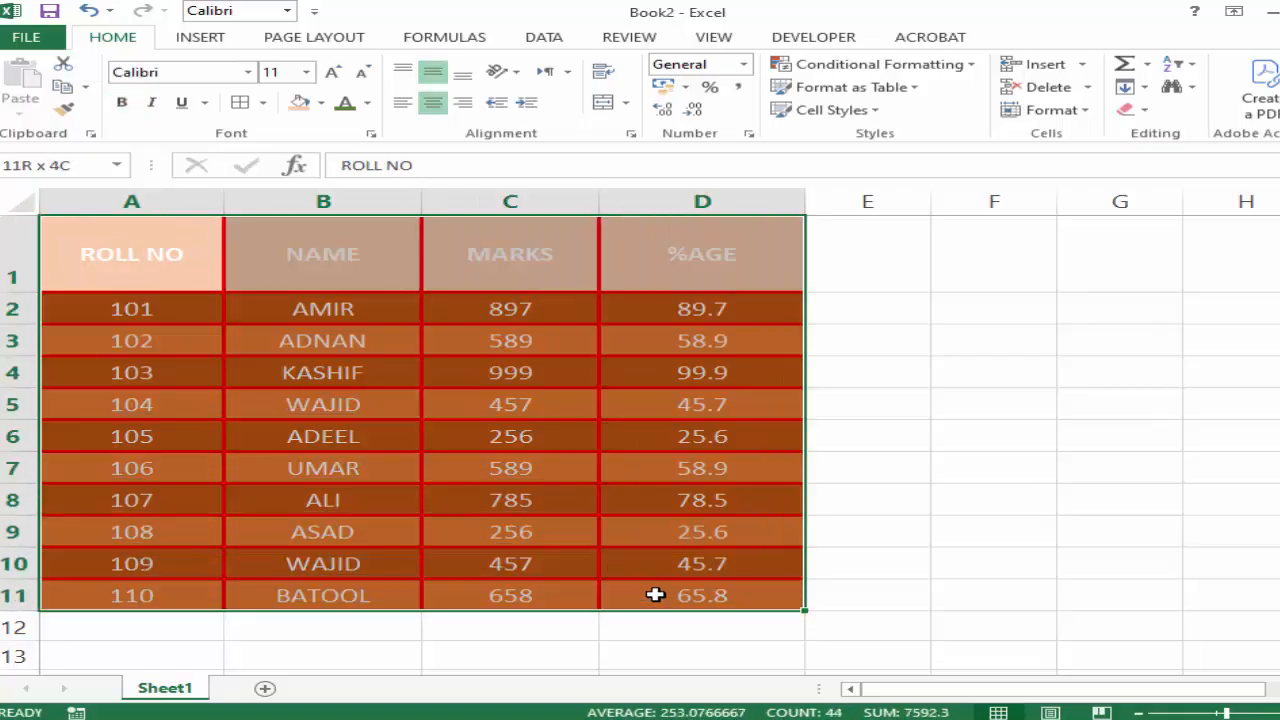
{"action": "left_click", "coordinate": [913, 88]}
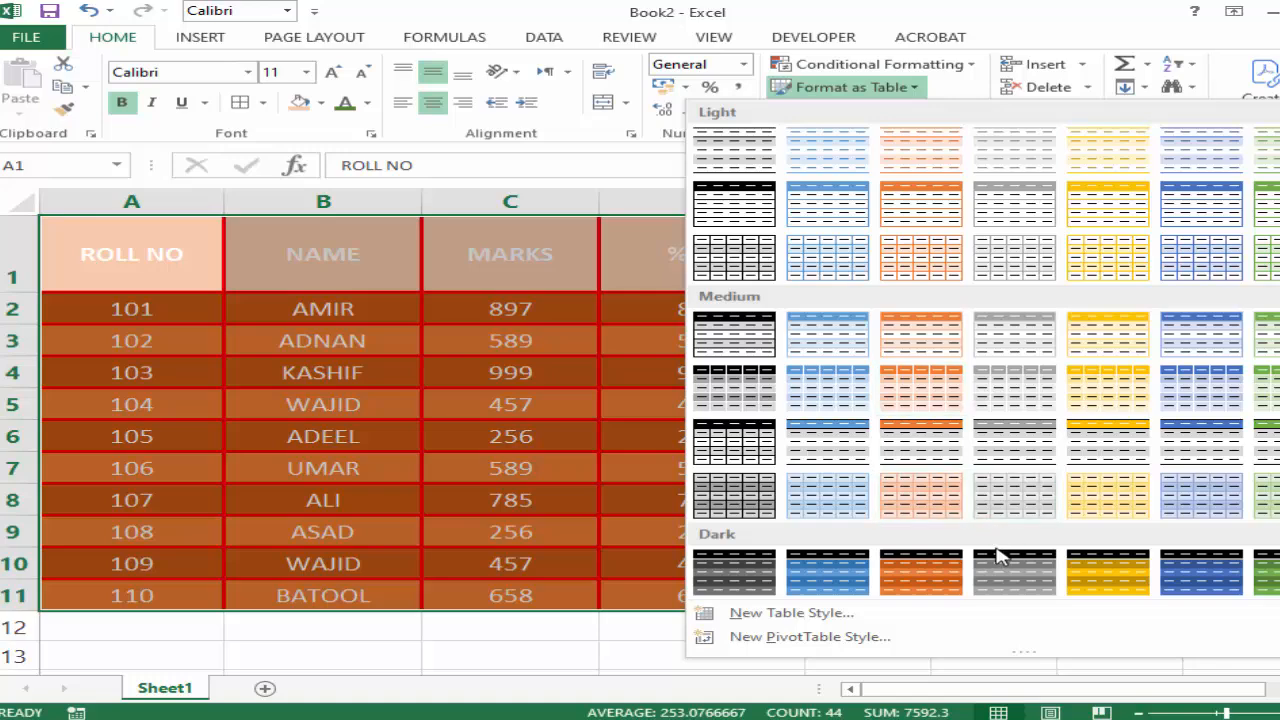
{"action": "left_click", "coordinate": [1100, 582]}
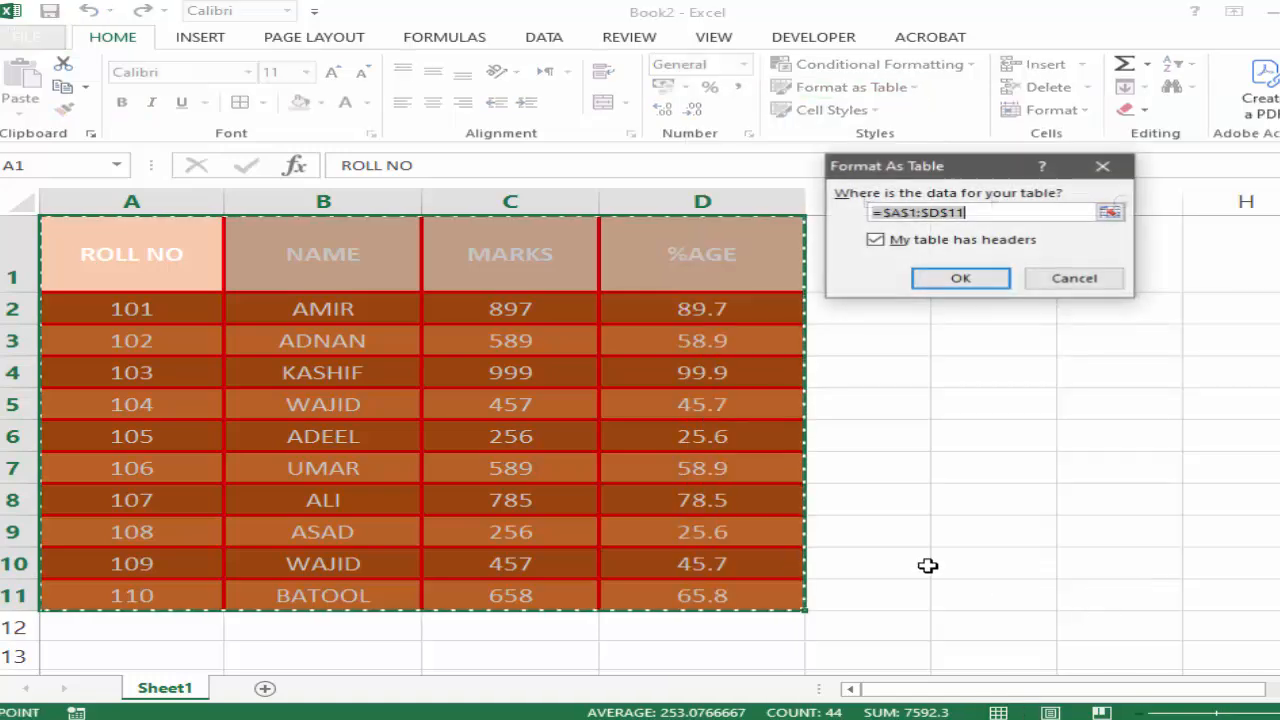
{"action": "left_click", "coordinate": [946, 282]}
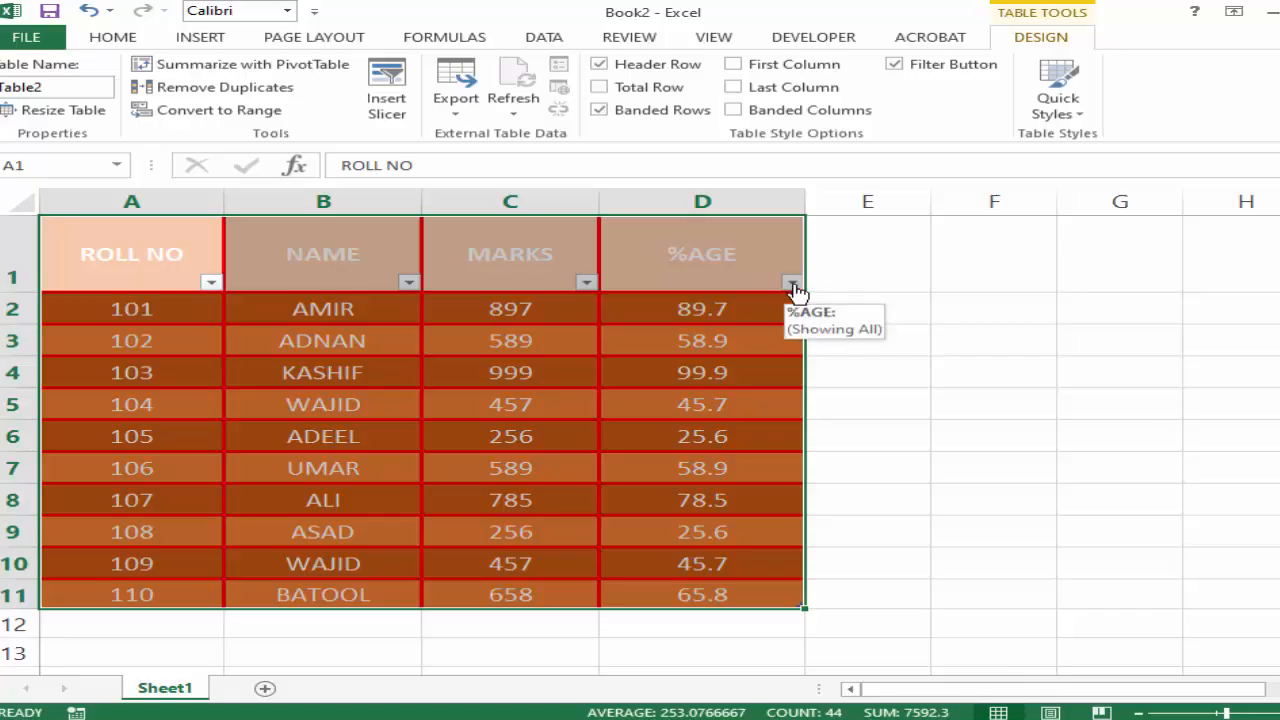
{"action": "left_click", "coordinate": [946, 343]}
Convert the reformatted table A1:D11 back to a normal range.
{"action": "left_click_drag", "start_coordinate": [217, 277], "coordinate": [672, 594]}
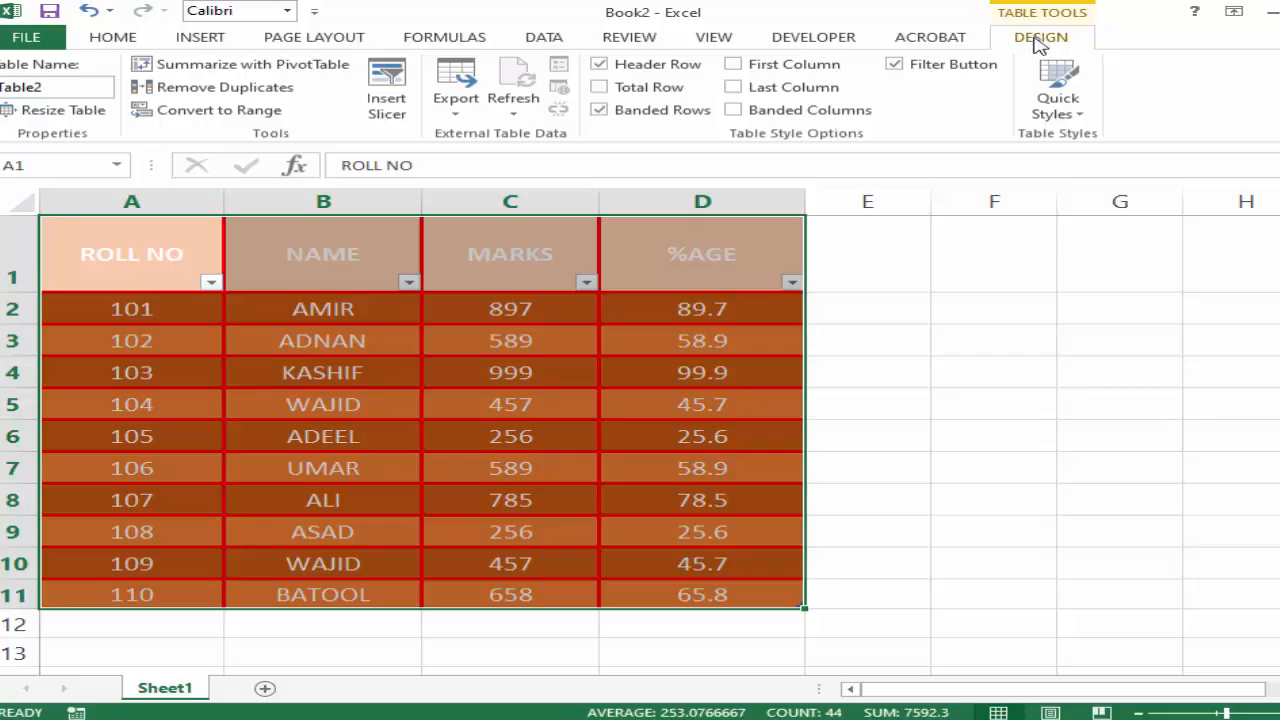
{"action": "left_click", "coordinate": [178, 113]}
{"action": "left_click", "coordinate": [655, 423]}
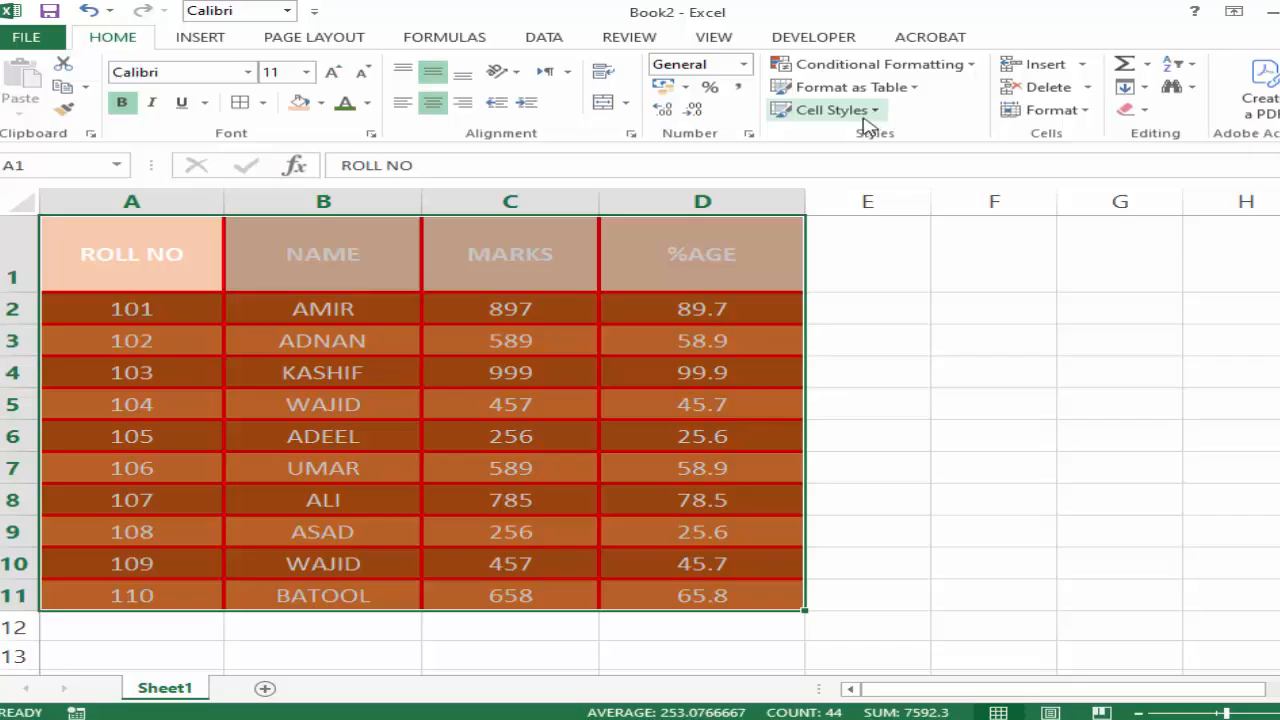
{"action": "left_click", "coordinate": [886, 458]}
Apply the Neutral cell style to the range A1:D11.
{"action": "left_click_drag", "start_coordinate": [143, 240], "coordinate": [626, 592]}
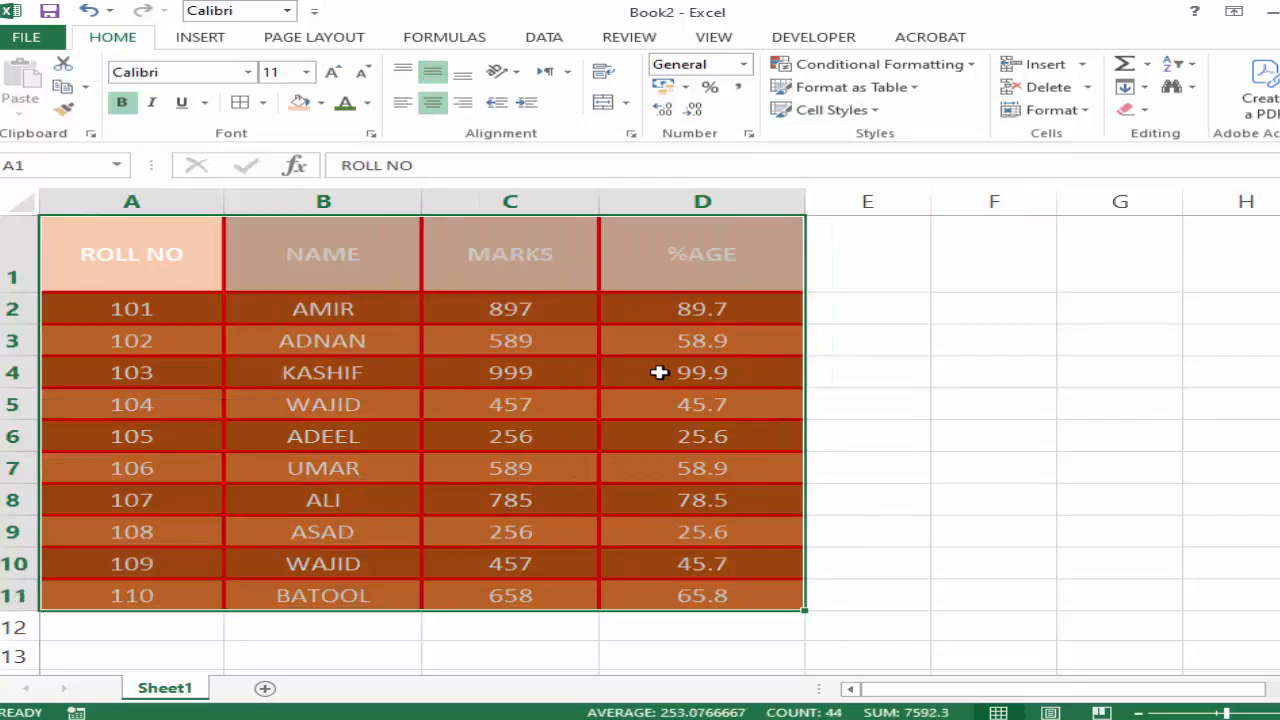
{"action": "left_click", "coordinate": [868, 111]}
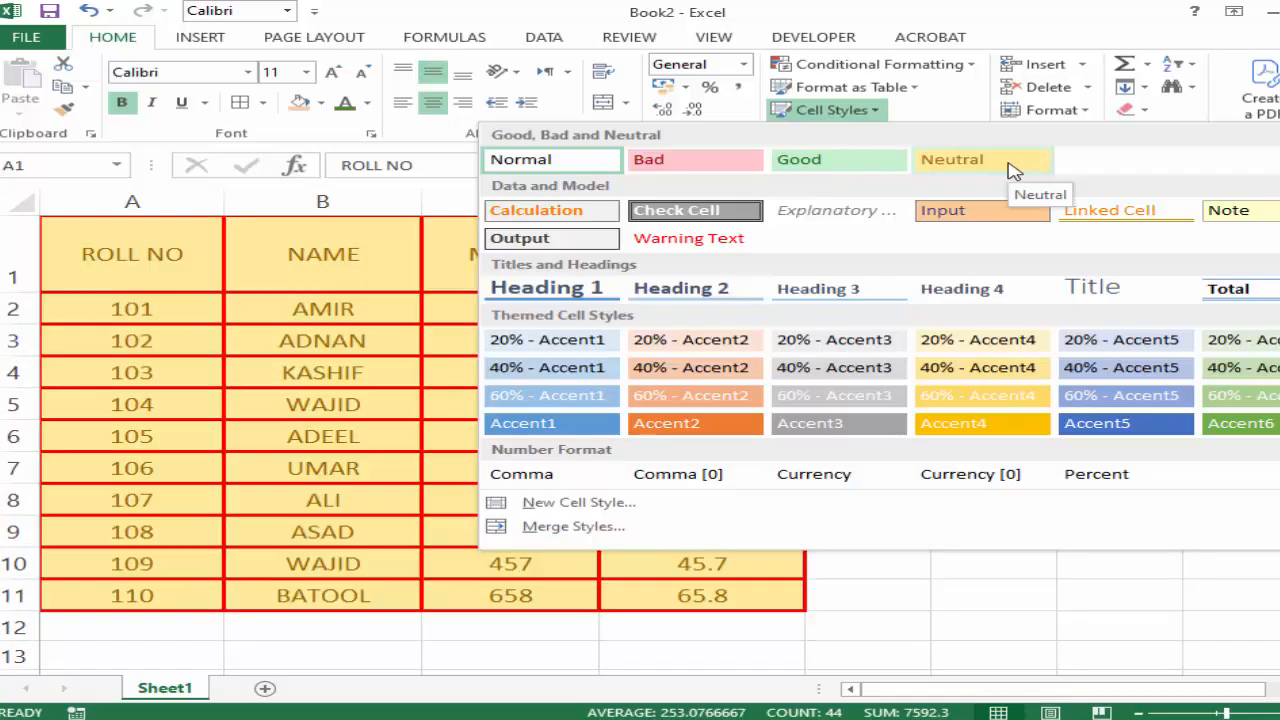
{"action": "left_click", "coordinate": [1010, 166]}
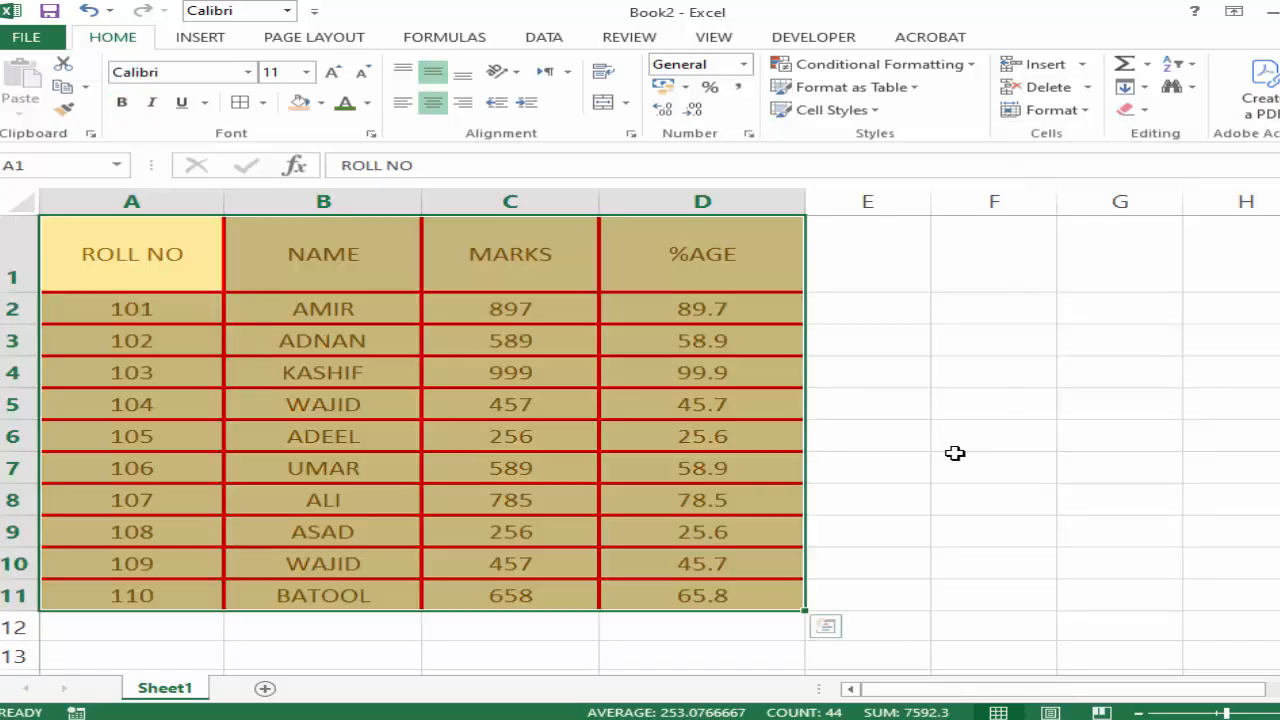
{"action": "left_click", "coordinate": [902, 378]}
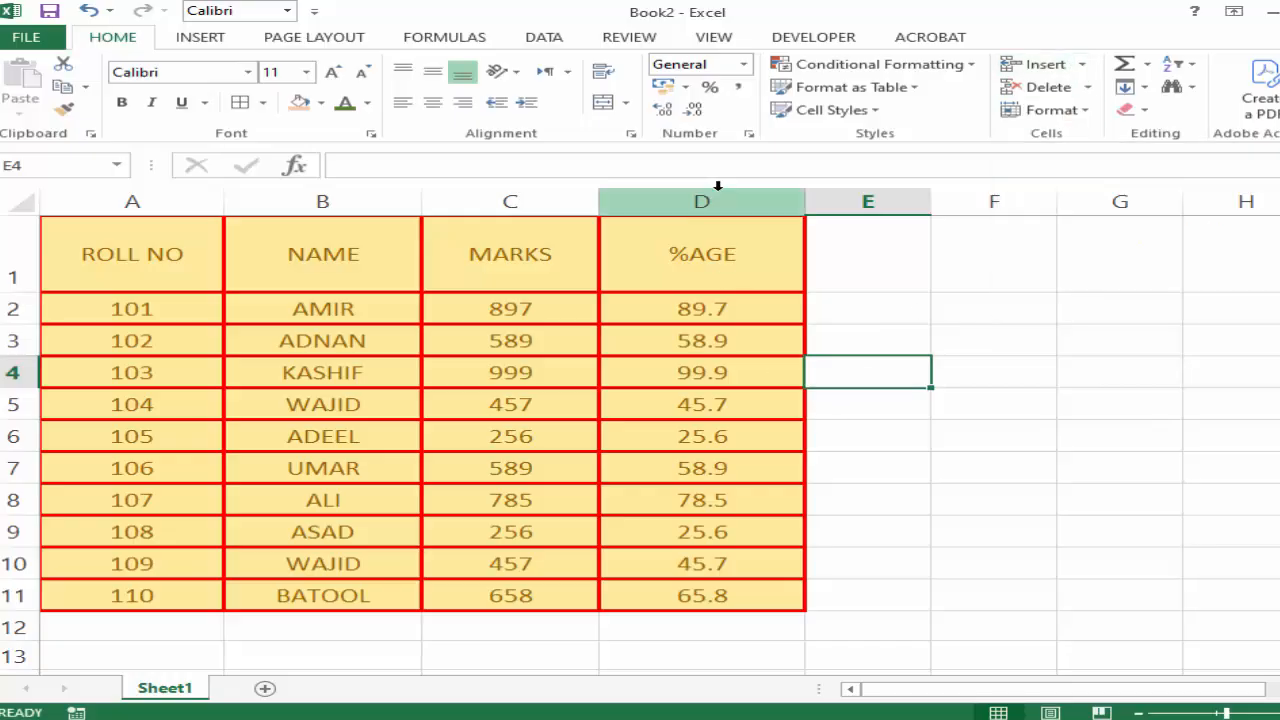
{"action": "left_click", "coordinate": [388, 440]}
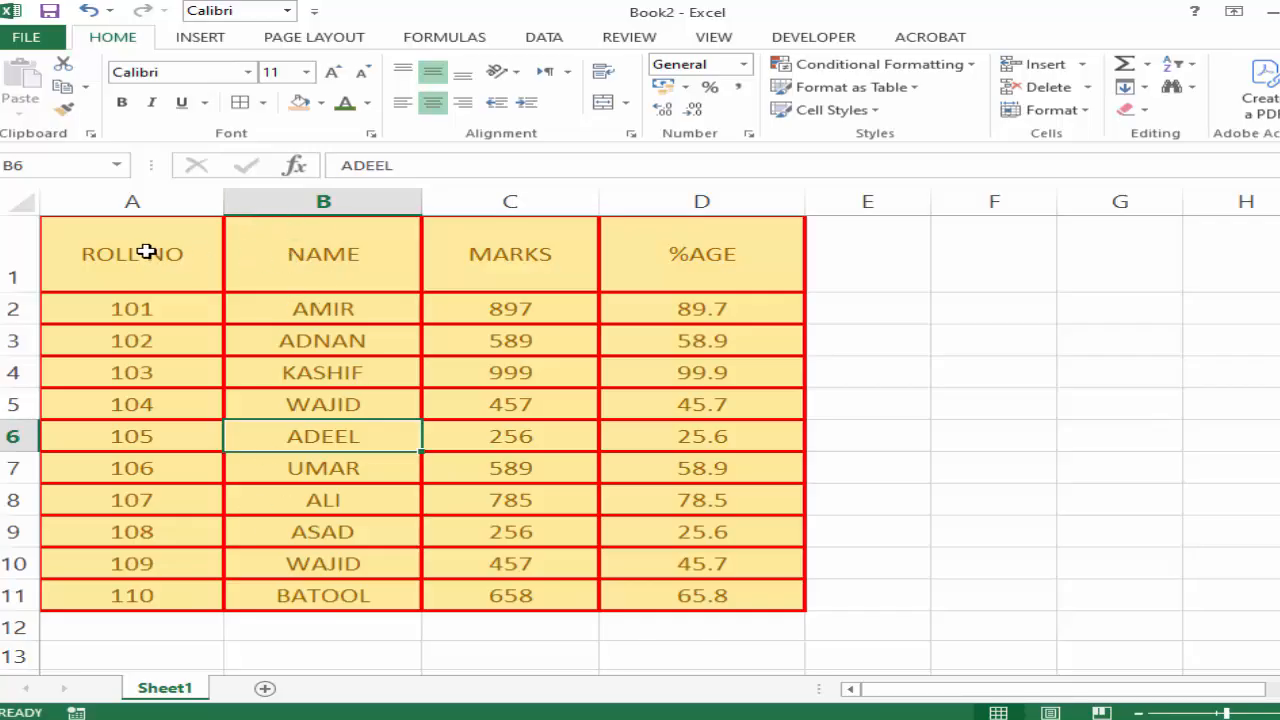
{"action": "left_click", "coordinate": [322, 316]}
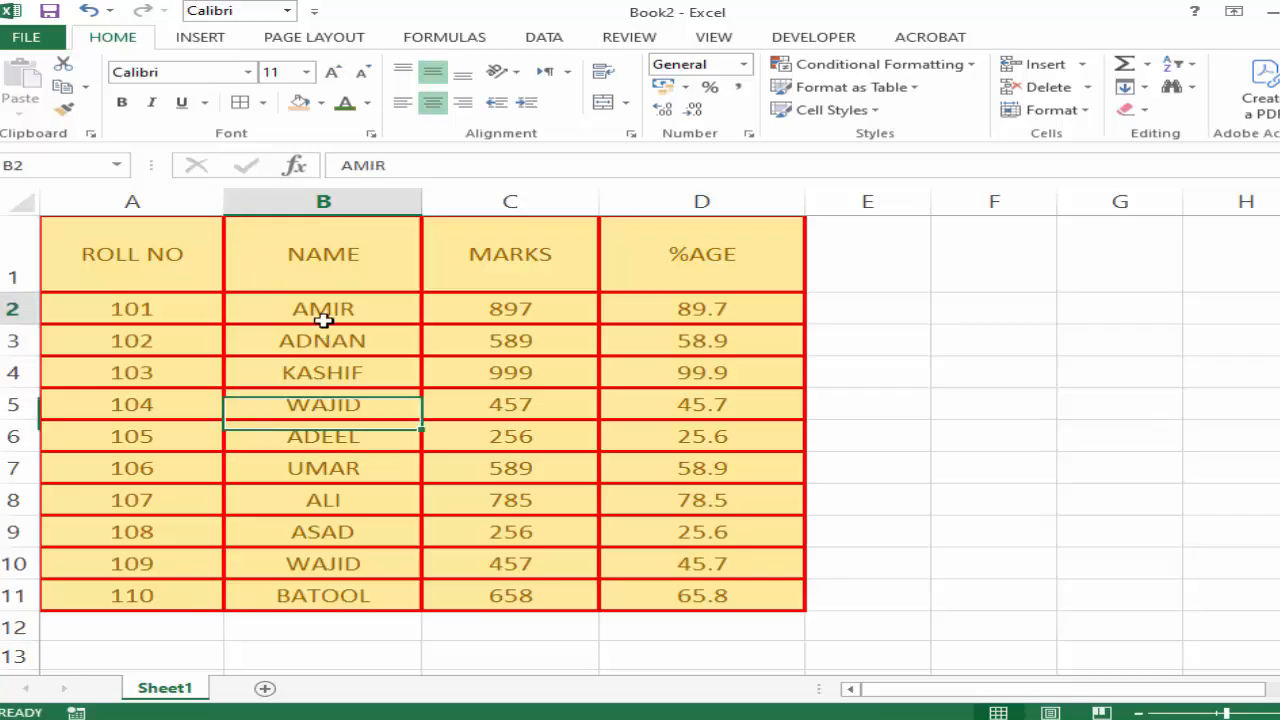
{"action": "left_click", "coordinate": [330, 205]}
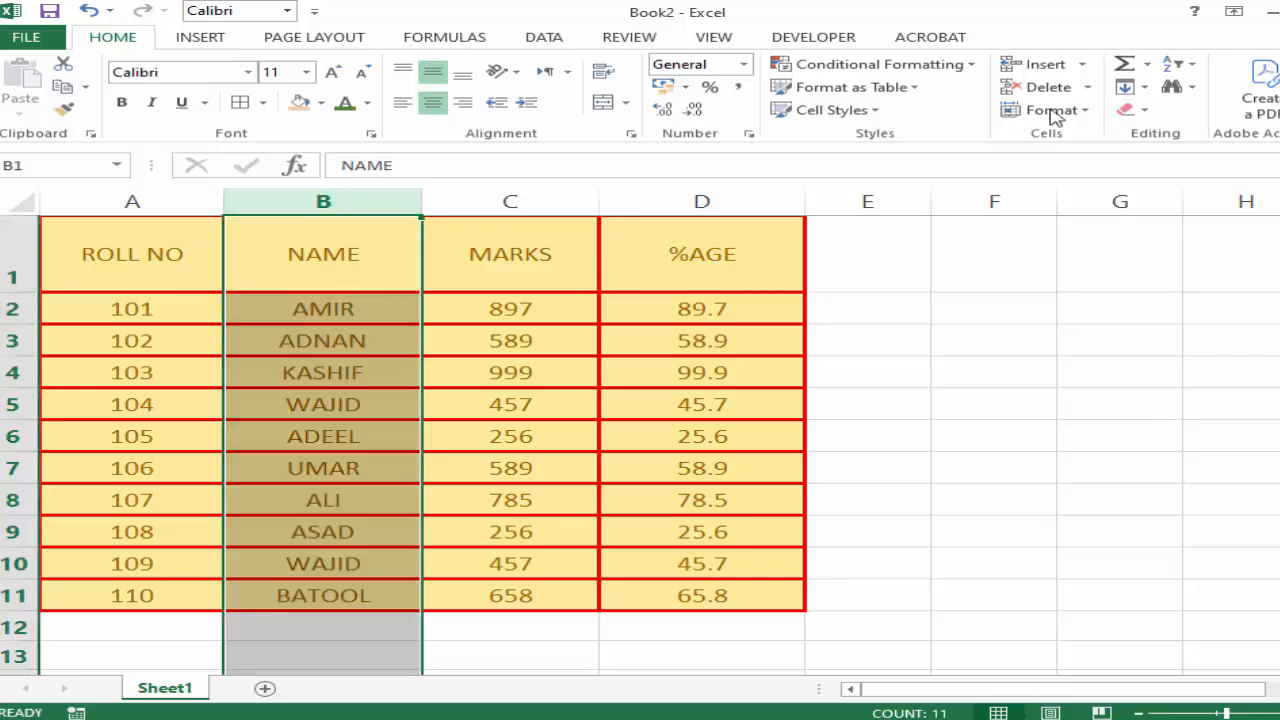
{"action": "left_click", "coordinate": [1084, 66]}
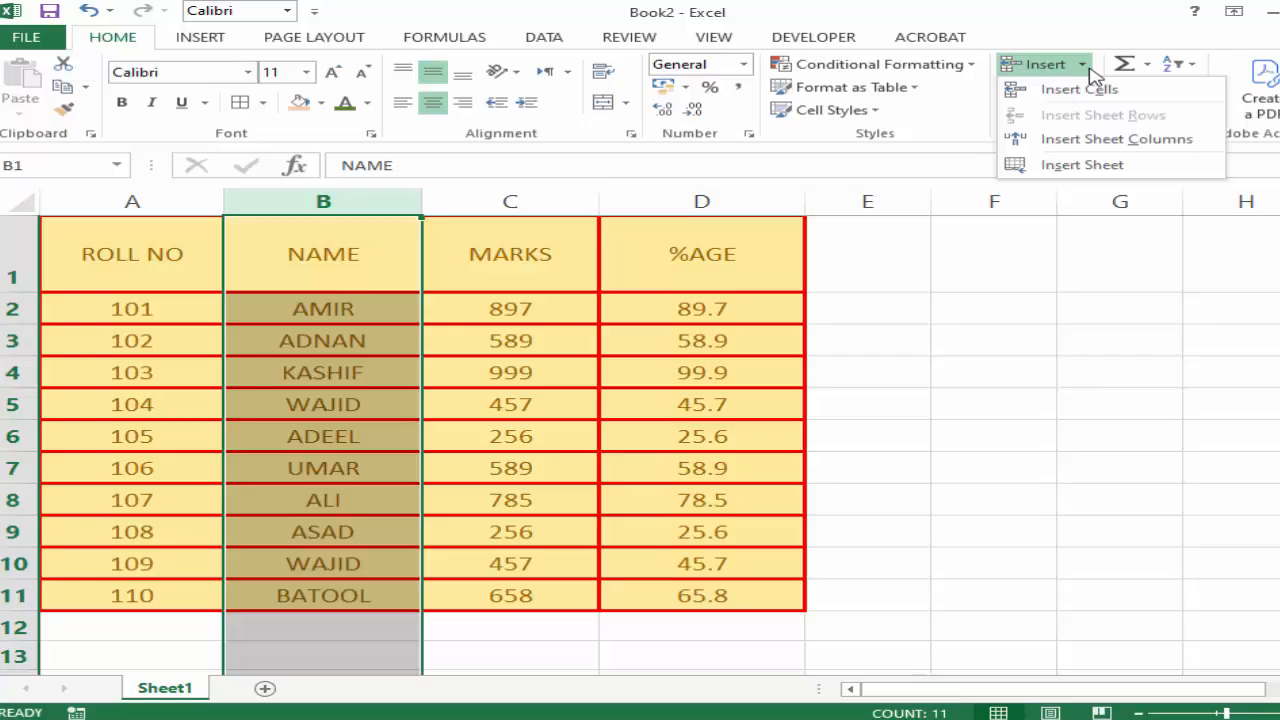
{"action": "left_click", "coordinate": [1018, 355]}
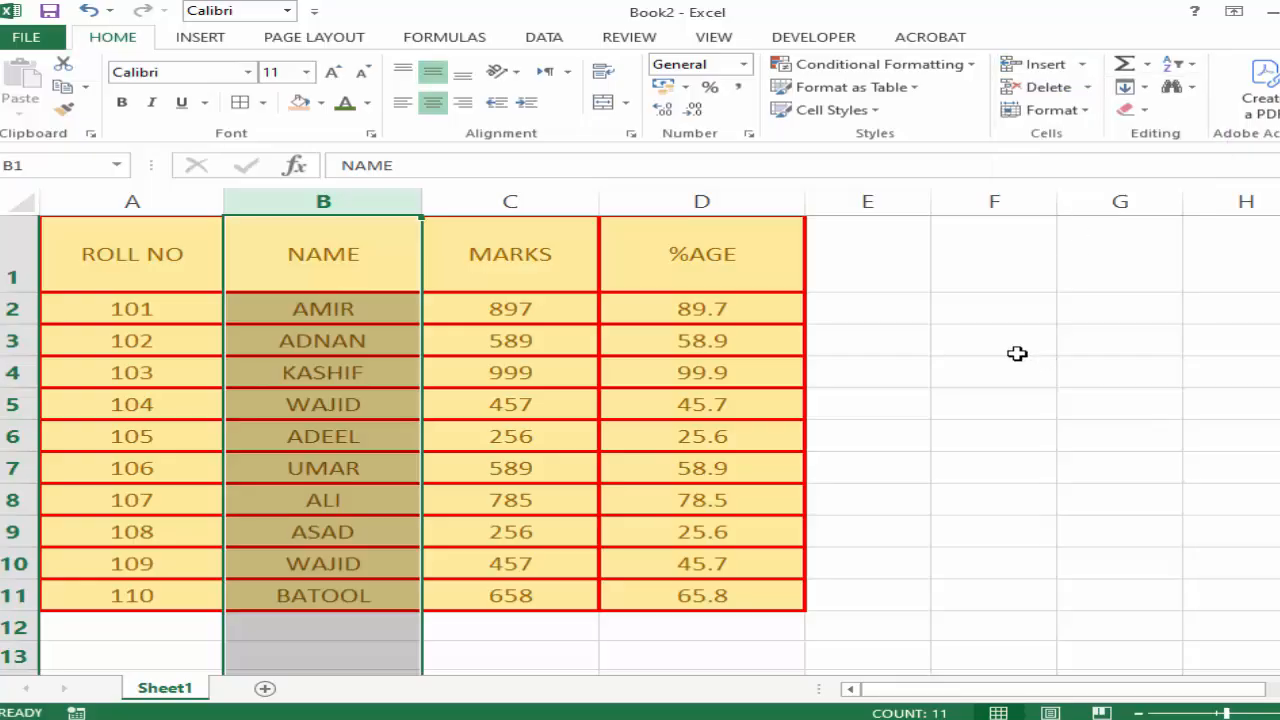
{"action": "left_click", "coordinate": [472, 267]}
Insert a sheet column before the NAME column using the range B1:B11, and undo the insertion.
{"action": "left_click_drag", "start_coordinate": [343, 240], "coordinate": [323, 598]}
{"action": "left_click", "coordinate": [1084, 65]}
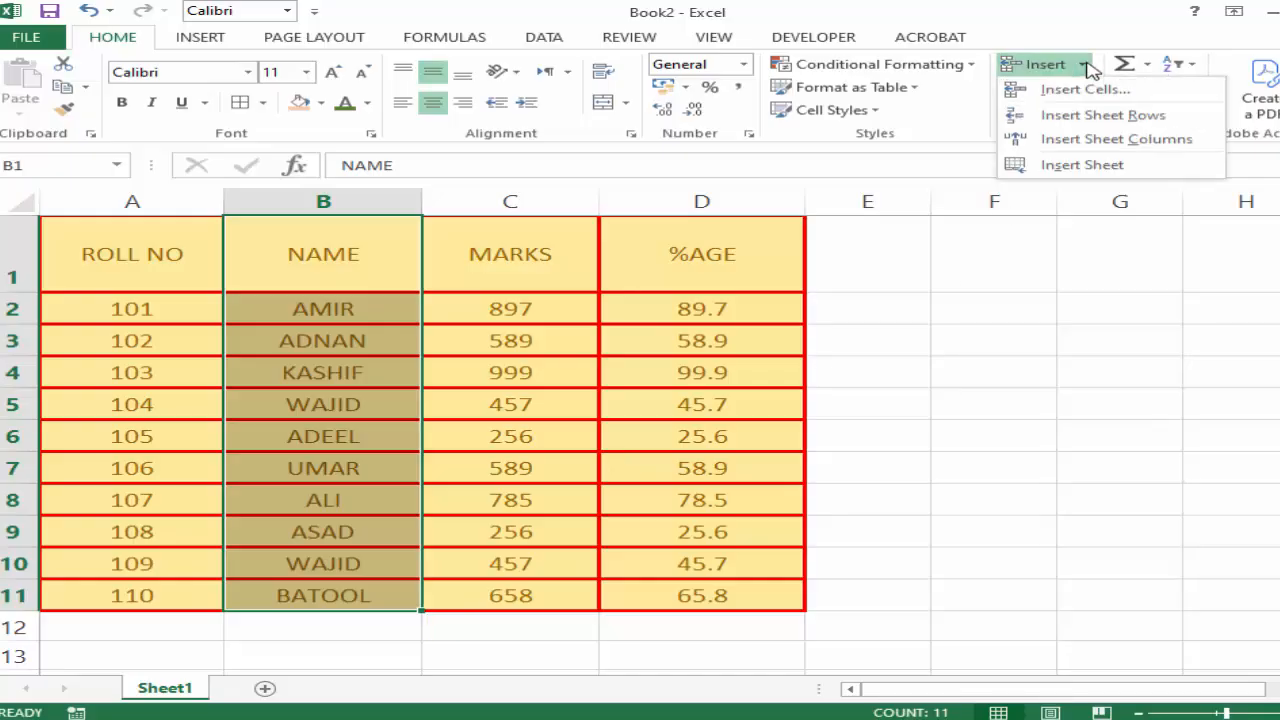
{"action": "left_click", "coordinate": [1104, 140]}
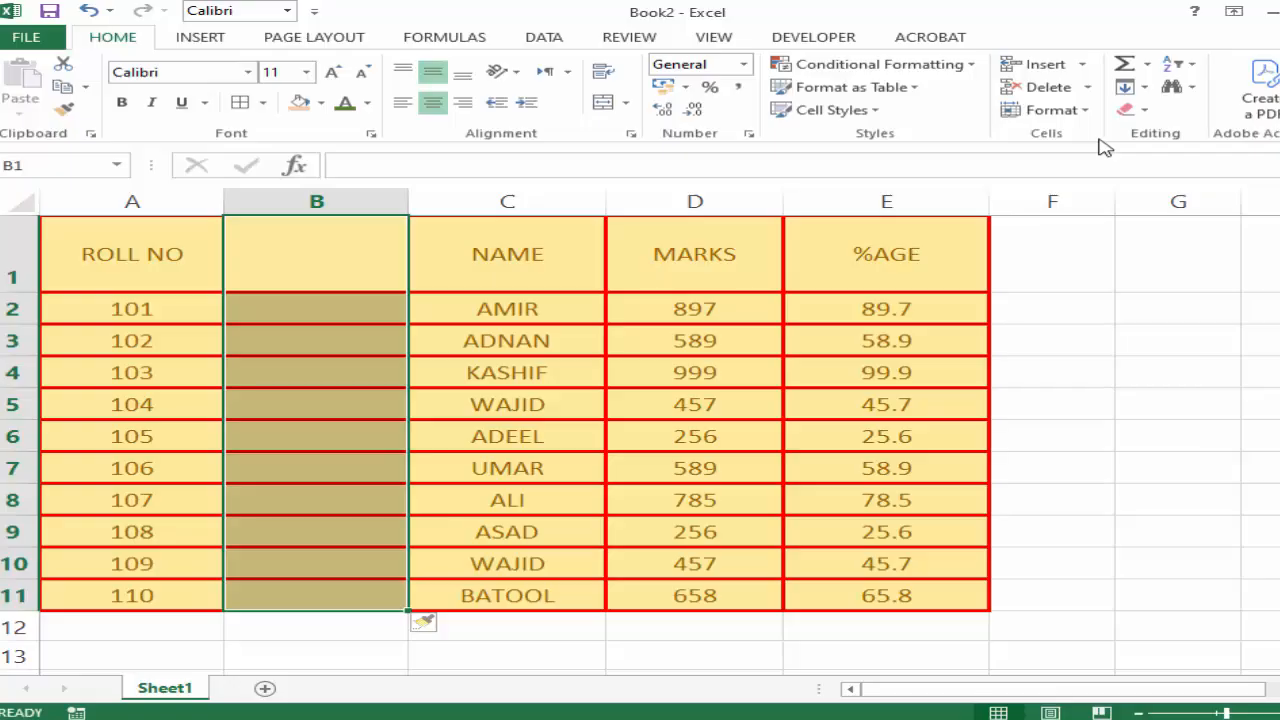
{"action": "key", "text": "ctrl+z"}
{"action": "left_click", "coordinate": [800, 436]}
Insert an entire column before the NAME column through the Insert dialog for B1:B11, and undo the insertion.
{"action": "left_click_drag", "start_coordinate": [295, 240], "coordinate": [312, 590]}
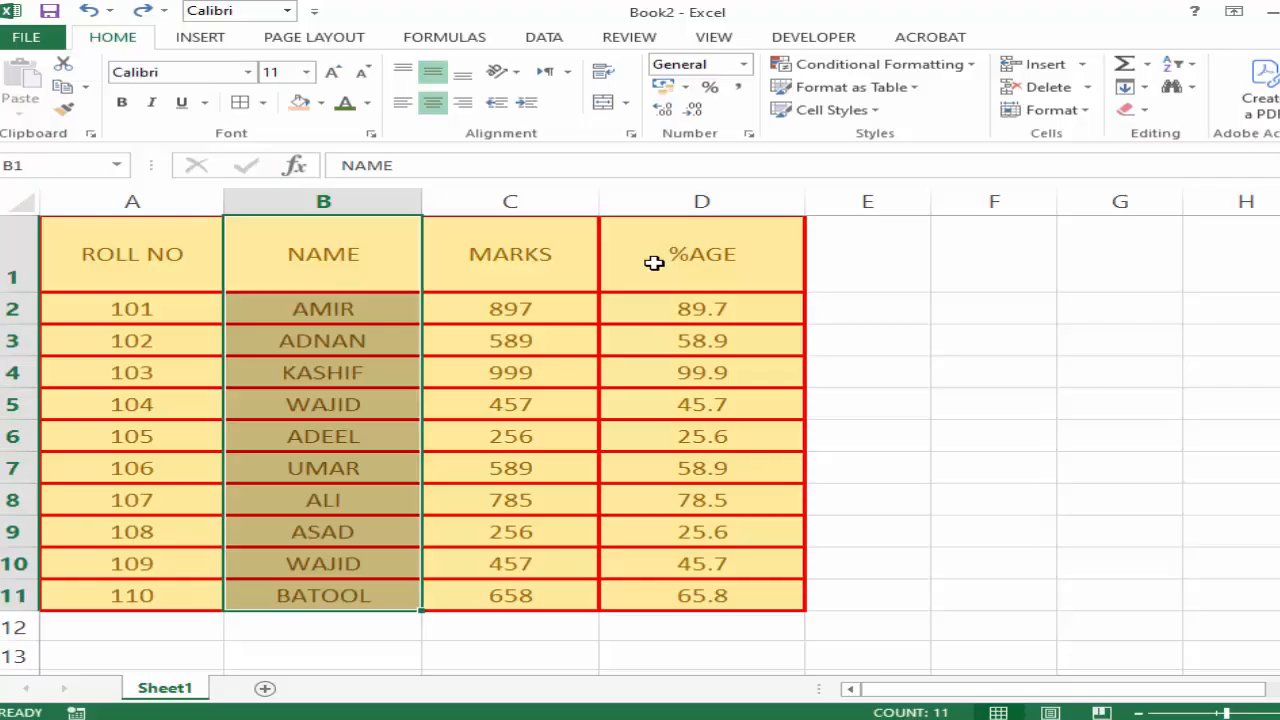
{"action": "key", "text": "ctrl+shift+plus"}
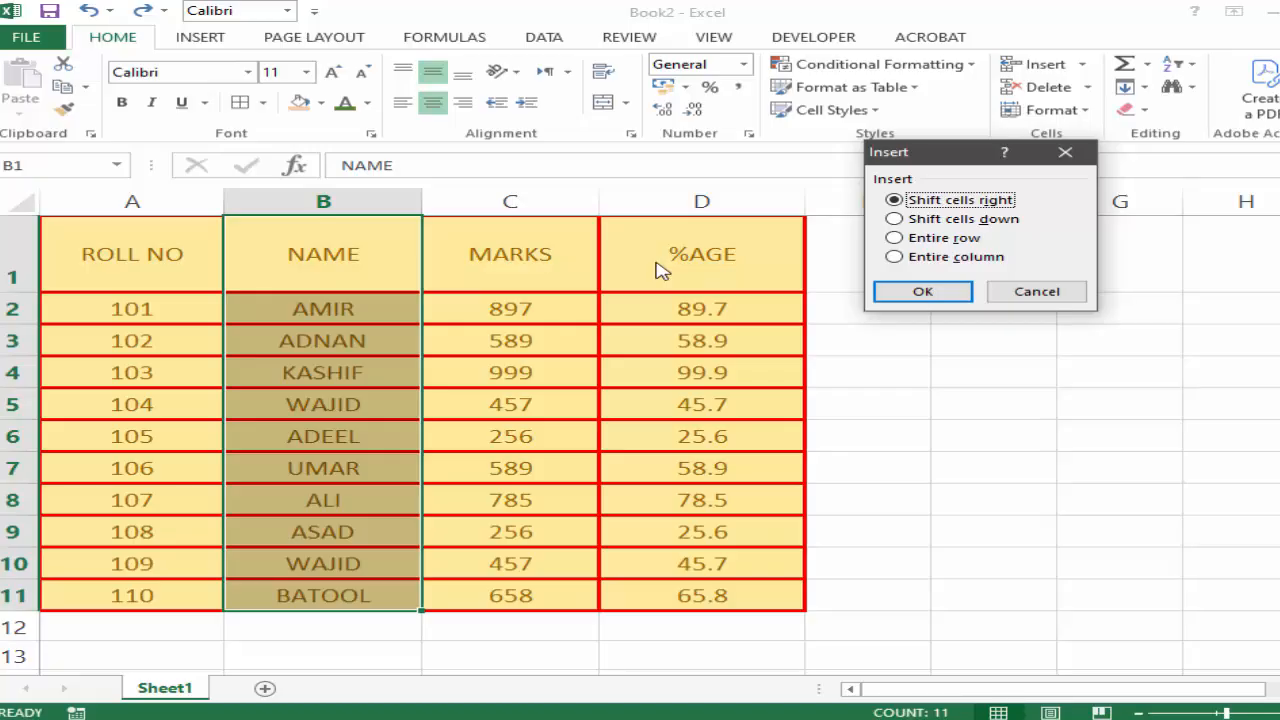
{"action": "left_click", "coordinate": [919, 257]}
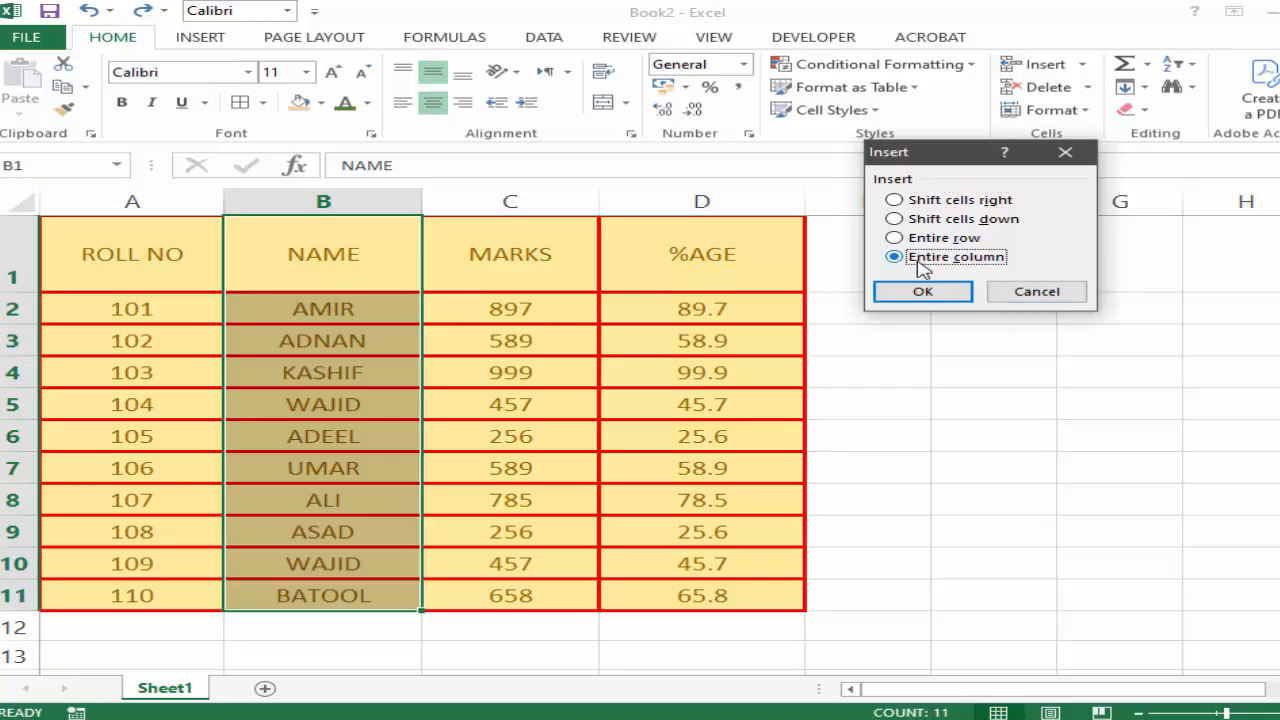
{"action": "left_click", "coordinate": [923, 290]}
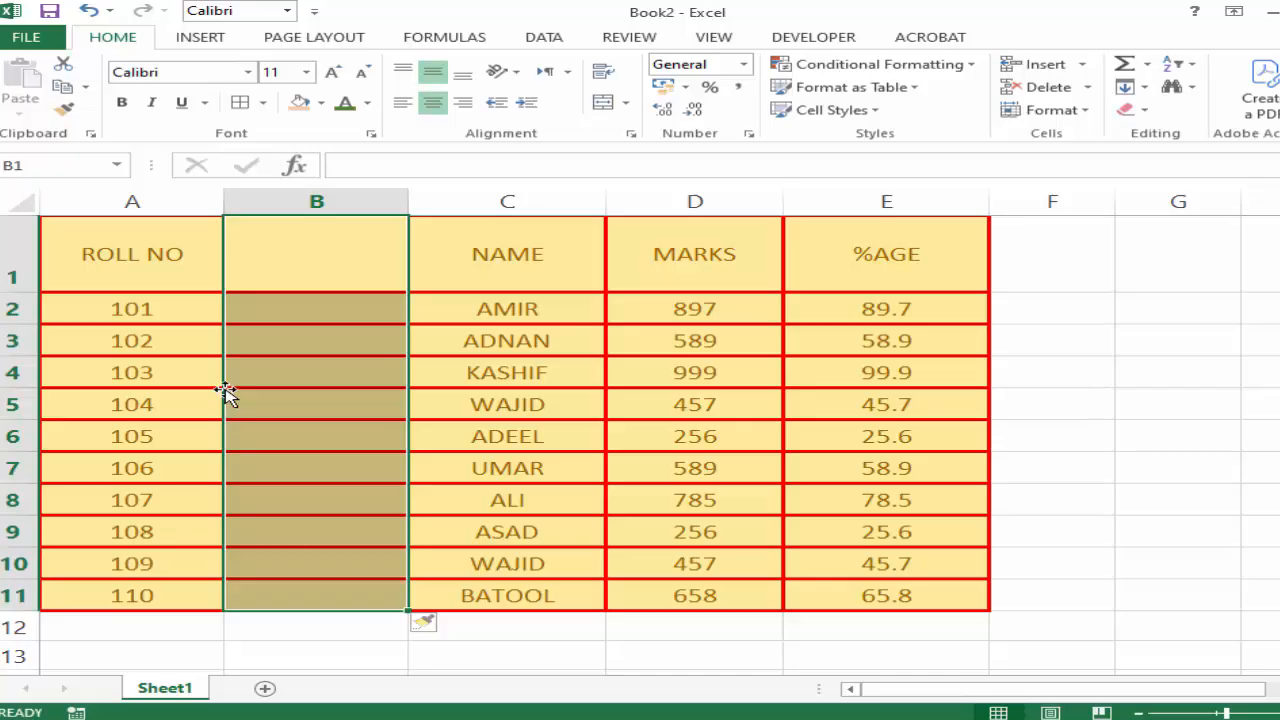
{"action": "key", "text": "ctrl+z"}
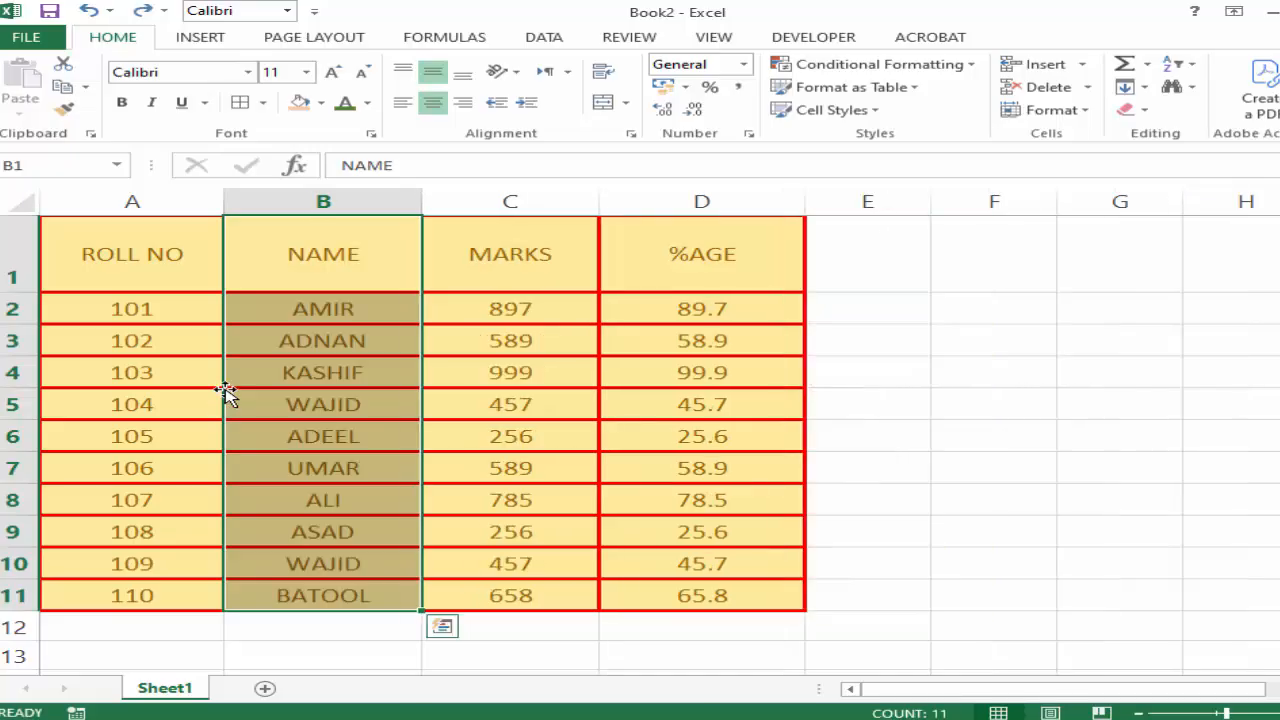
{"action": "left_click", "coordinate": [305, 398]}
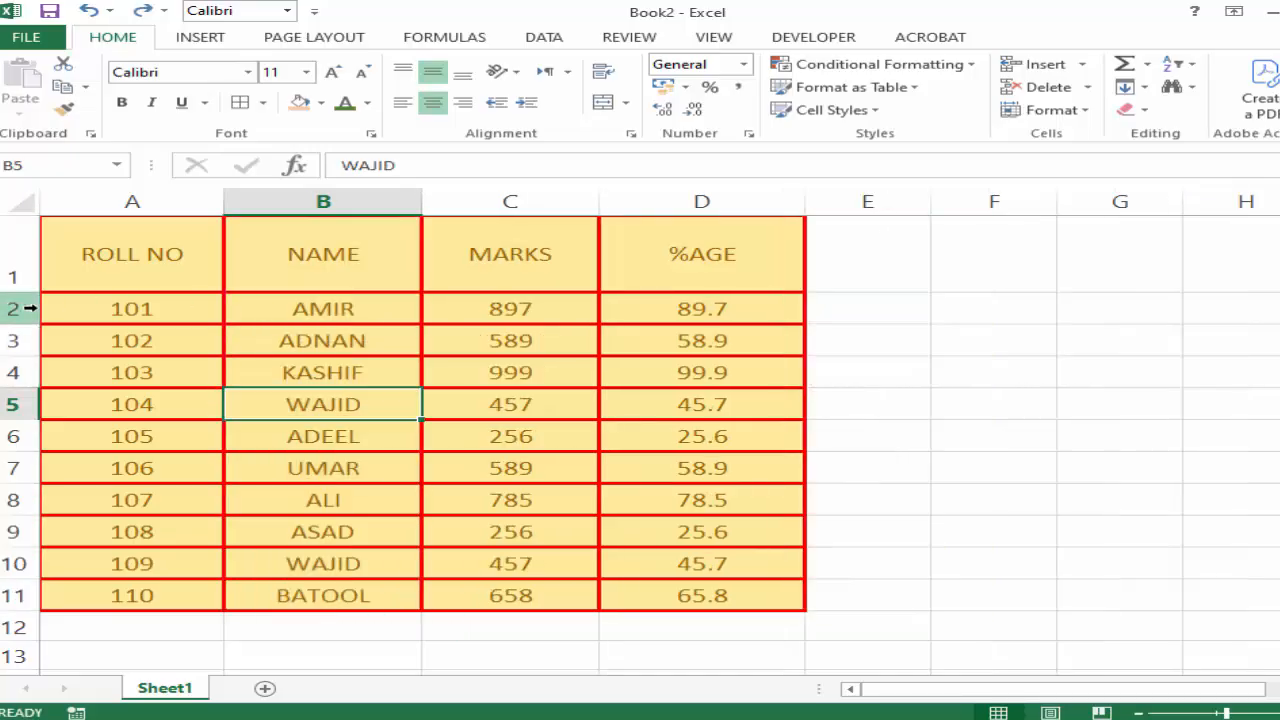
Insert a sheet row directly below the header row using the range A2:D2, and undo the insertion.
{"action": "left_click_drag", "start_coordinate": [46, 308], "coordinate": [700, 305]}
{"action": "left_click", "coordinate": [1082, 64]}
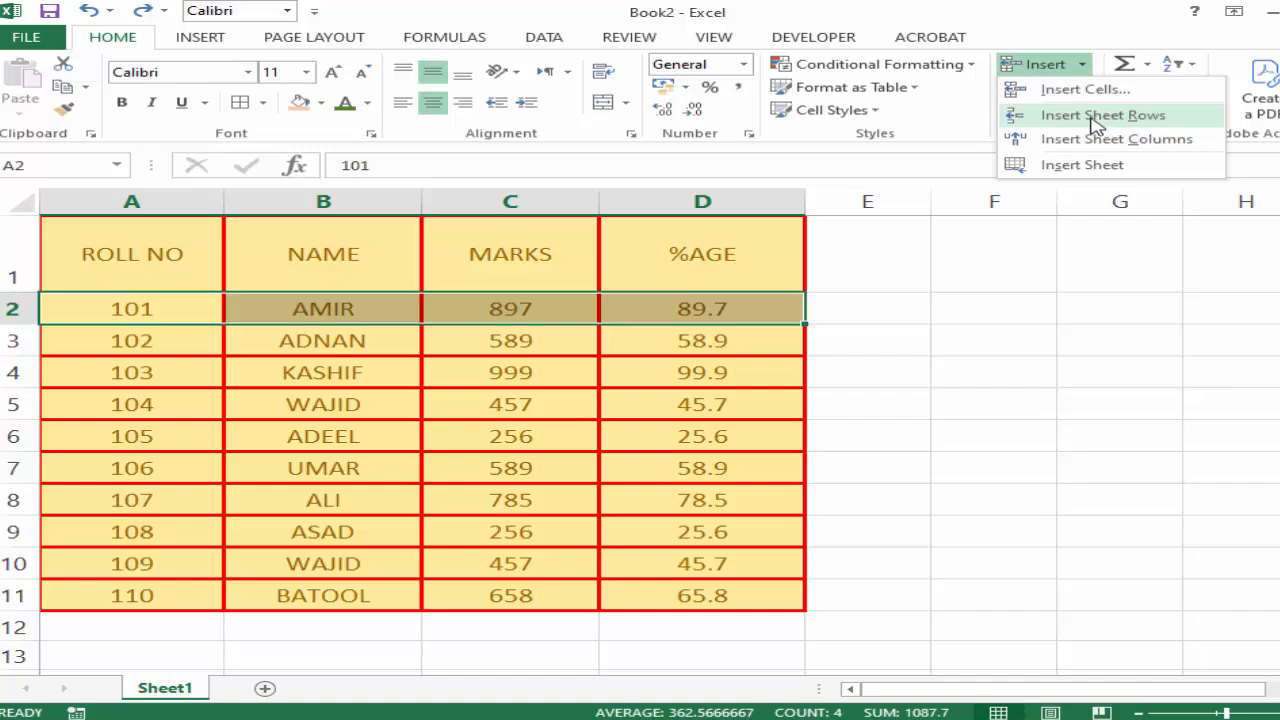
{"action": "left_click", "coordinate": [1097, 118]}
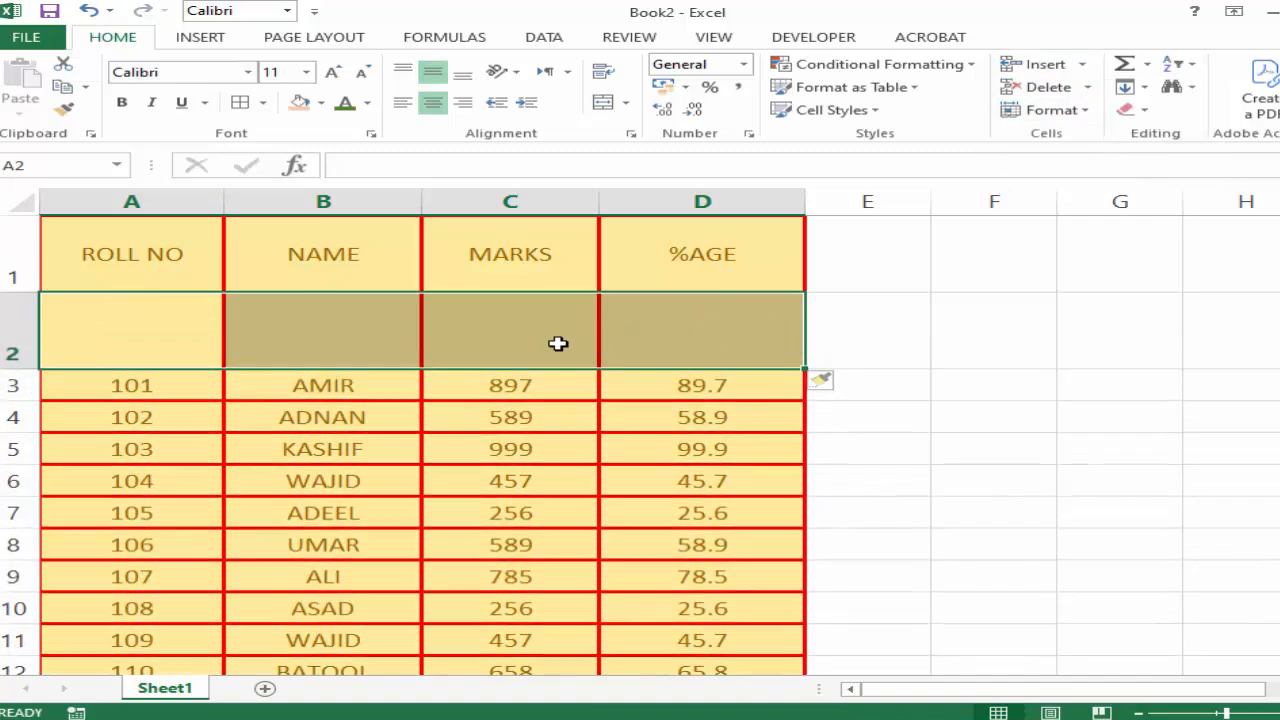
{"action": "key", "text": "ctrl+z"}
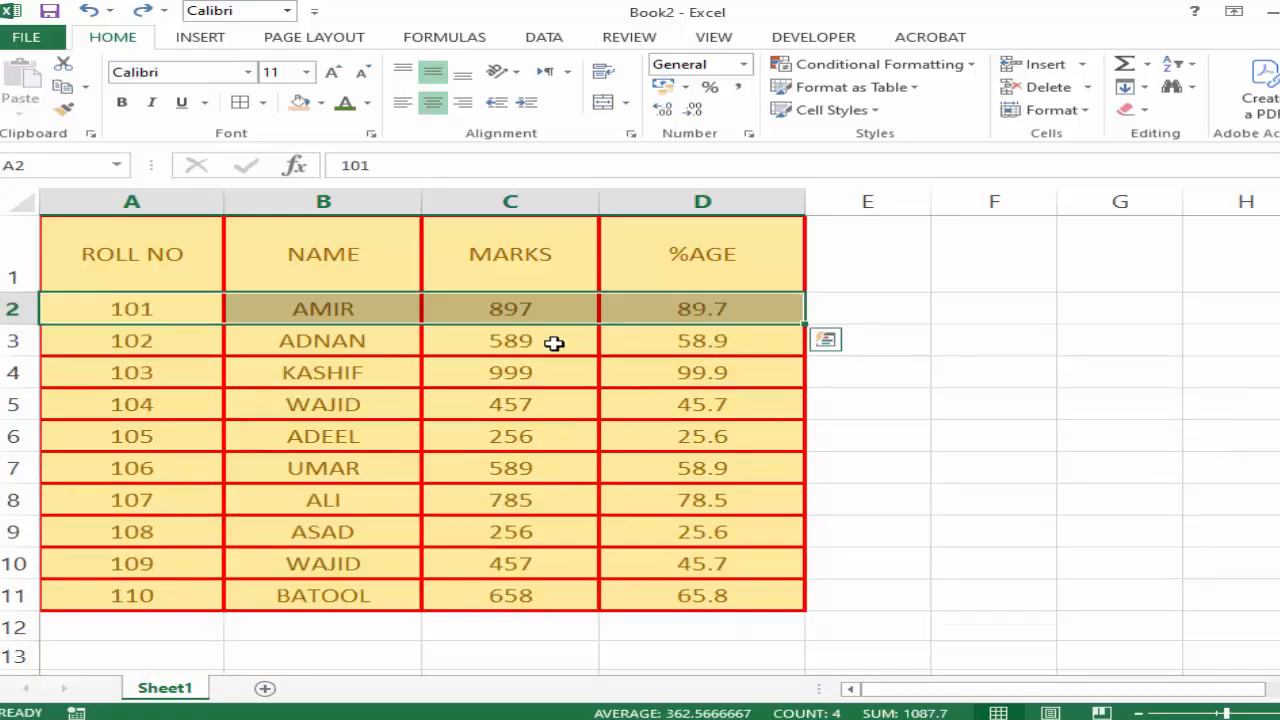
{"action": "left_click", "coordinate": [588, 397]}
Select the whole of row 2, insert a sheet row above it, and undo the insertion.
{"action": "left_click", "coordinate": [8, 323]}
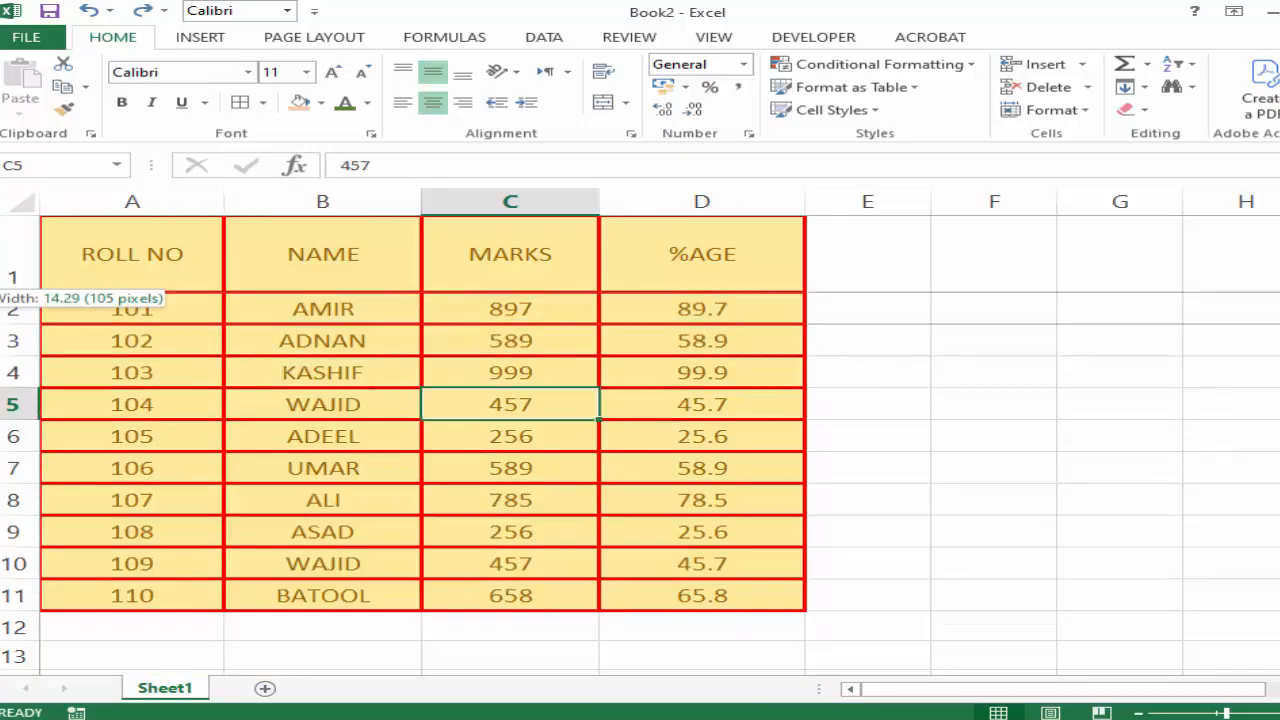
{"action": "left_click", "coordinate": [11, 309]}
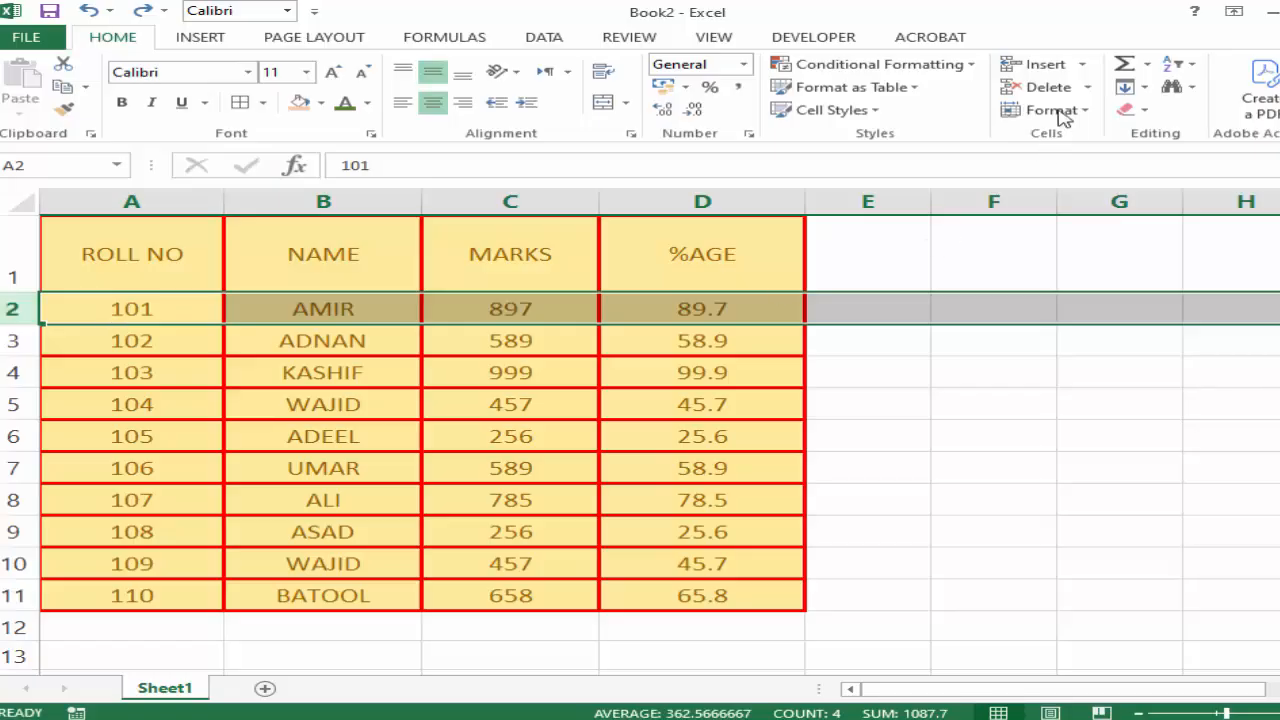
{"action": "left_click", "coordinate": [1088, 68]}
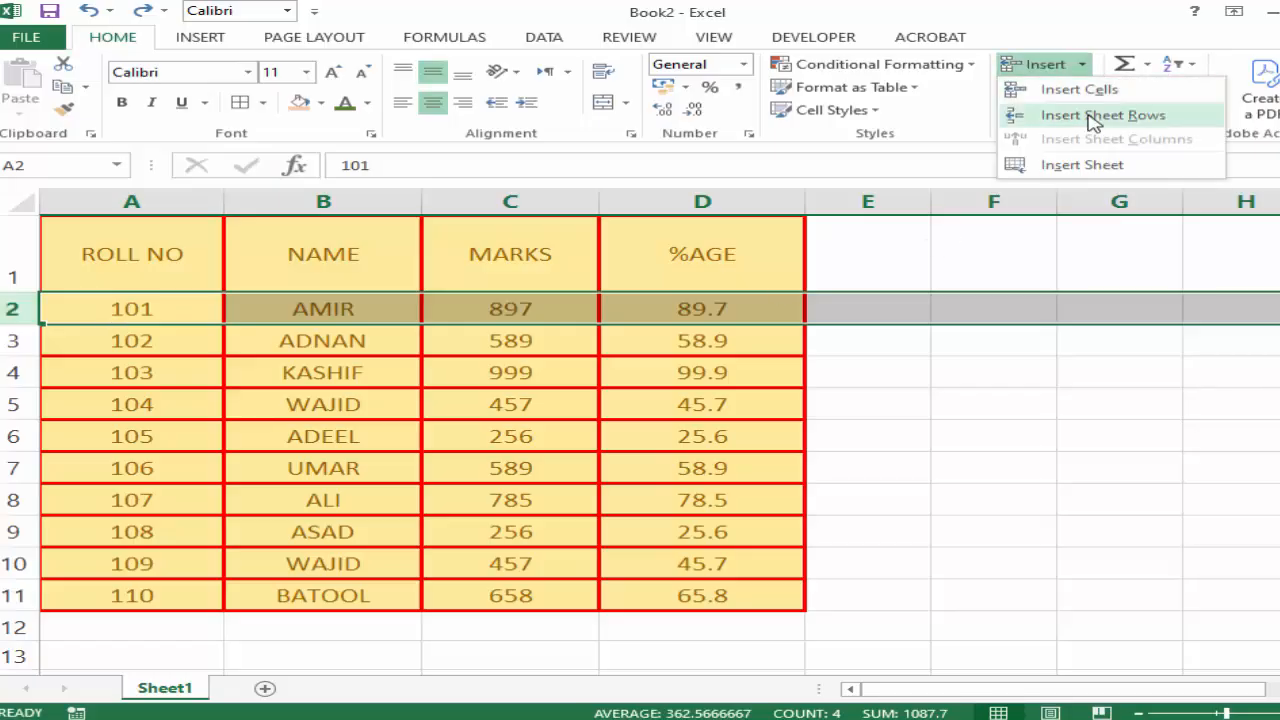
{"action": "left_click", "coordinate": [1009, 118]}
{"action": "left_click", "coordinate": [990, 446]}
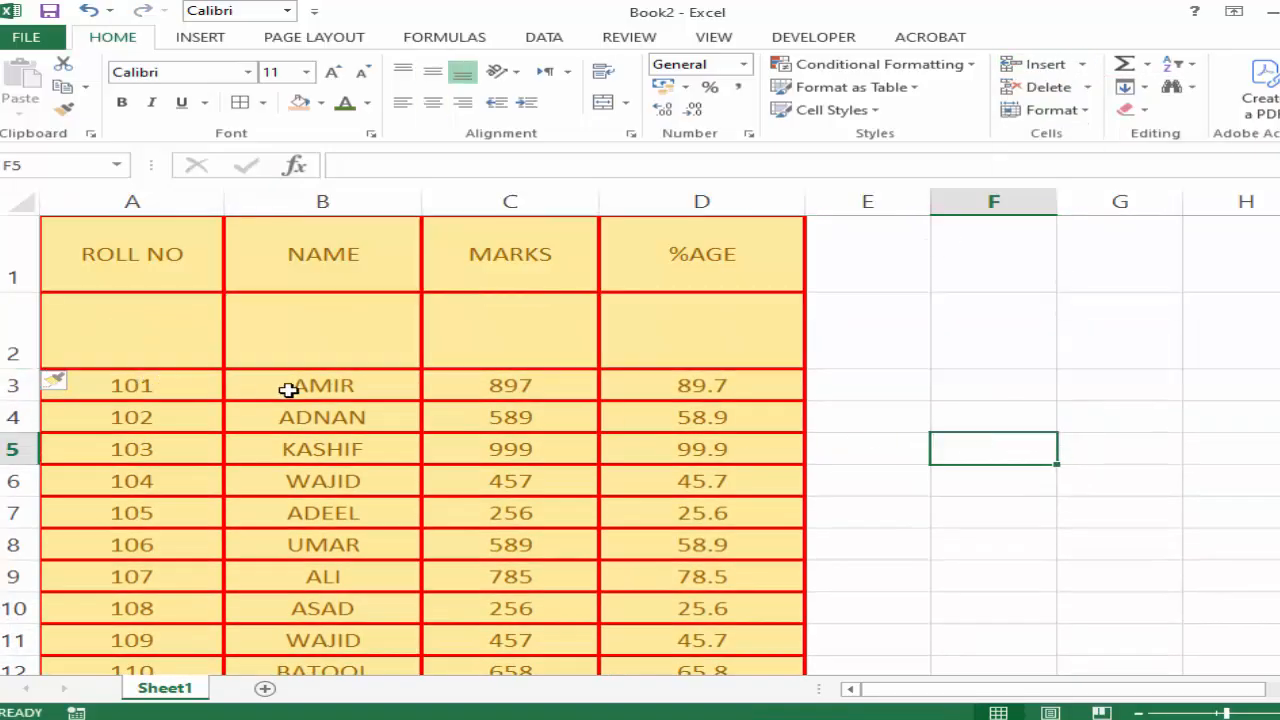
{"action": "key", "text": "ctrl+z"}
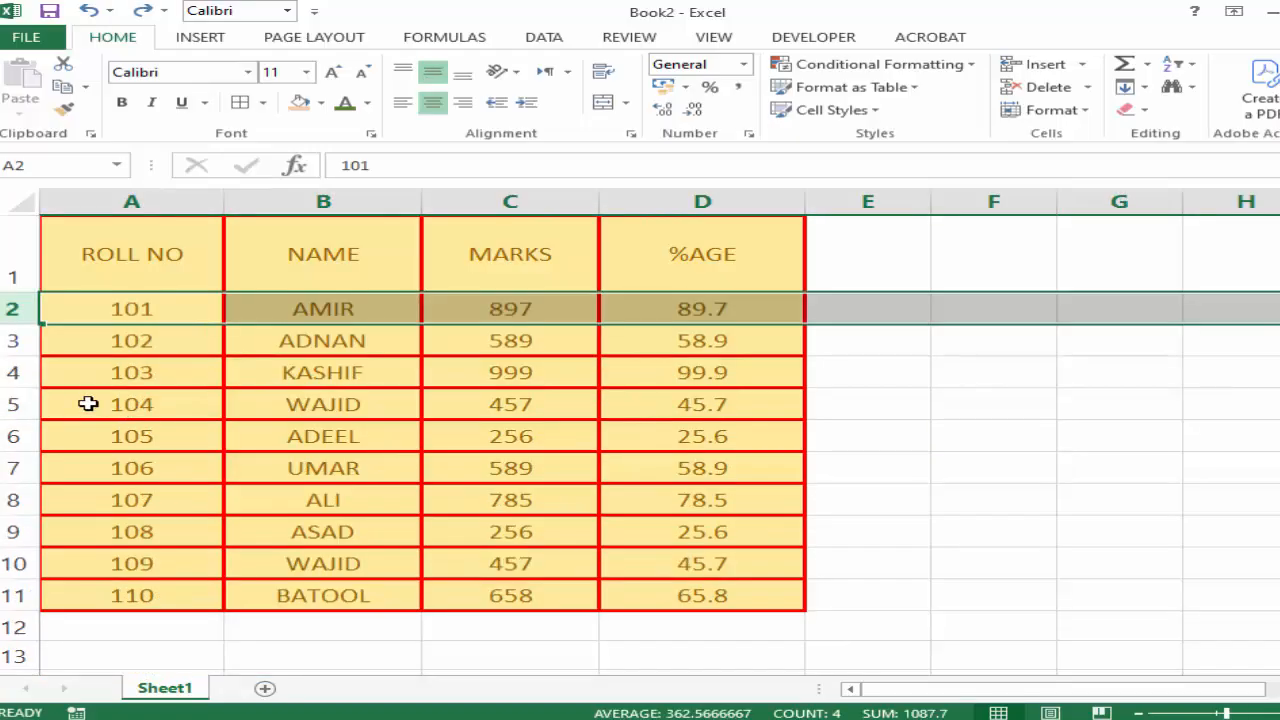
Insert a blank sheet row above the roll number 104 record using the range A5:D5.
{"action": "left_click_drag", "start_coordinate": [86, 403], "coordinate": [663, 406]}
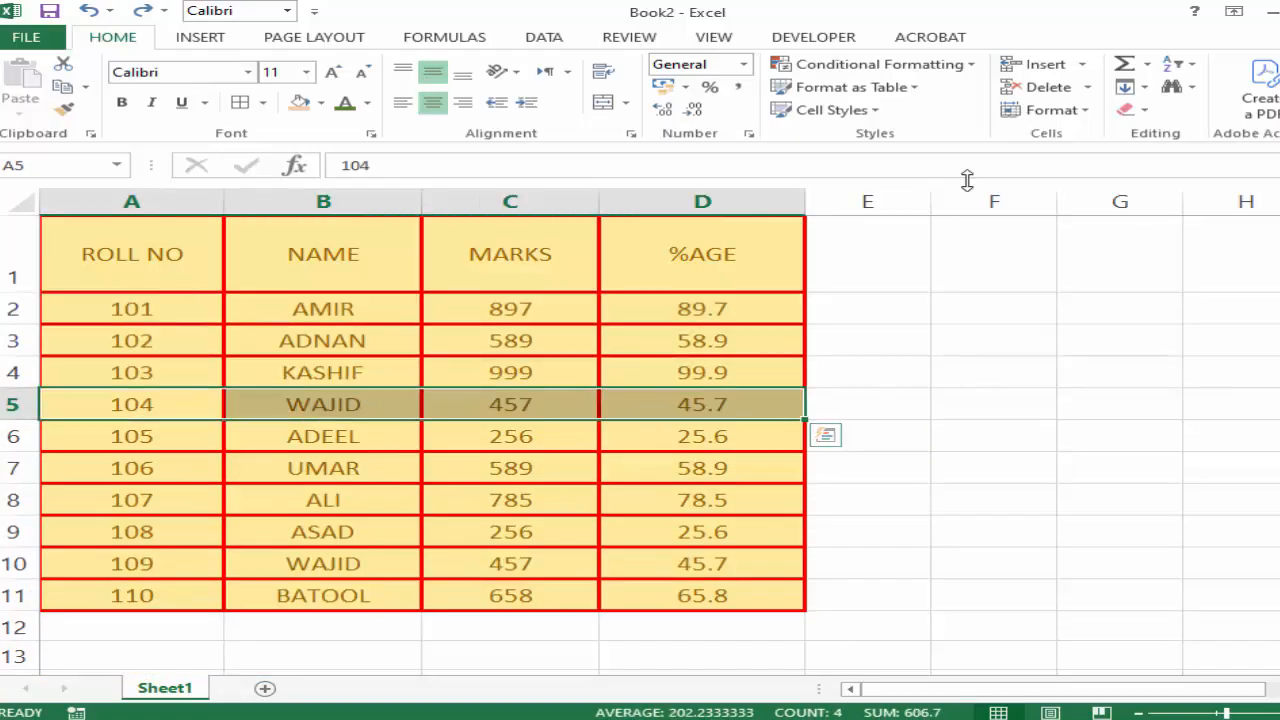
{"action": "left_click", "coordinate": [1082, 64]}
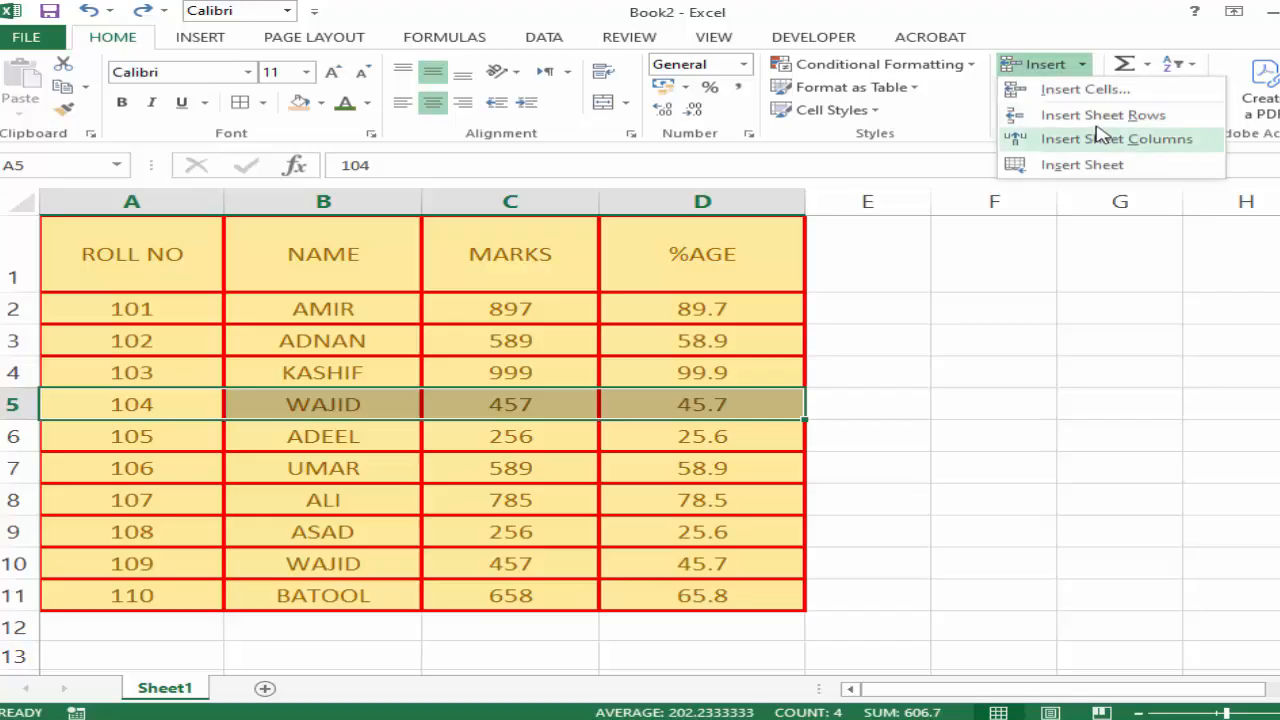
{"action": "left_click", "coordinate": [1095, 114]}
{"action": "left_click", "coordinate": [1100, 404]}
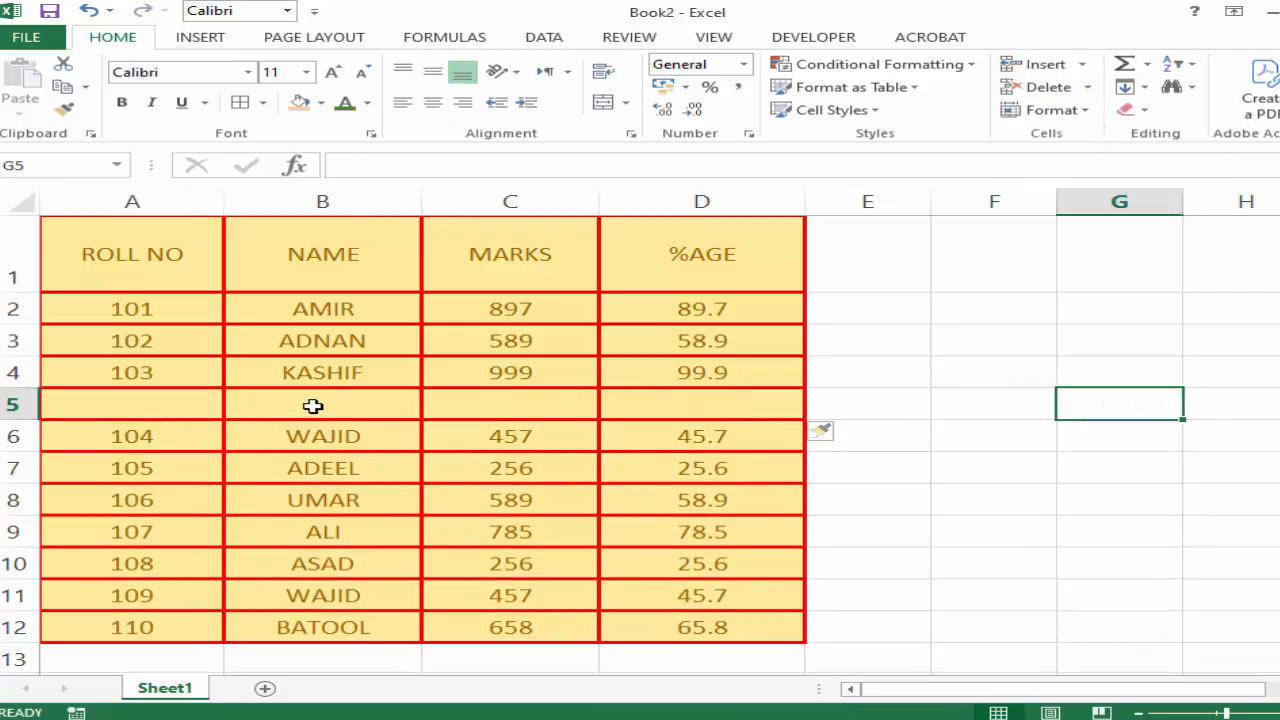
Enter 45888 in the MARKS column of the blank row, cell C5.
{"action": "left_click", "coordinate": [474, 403]}
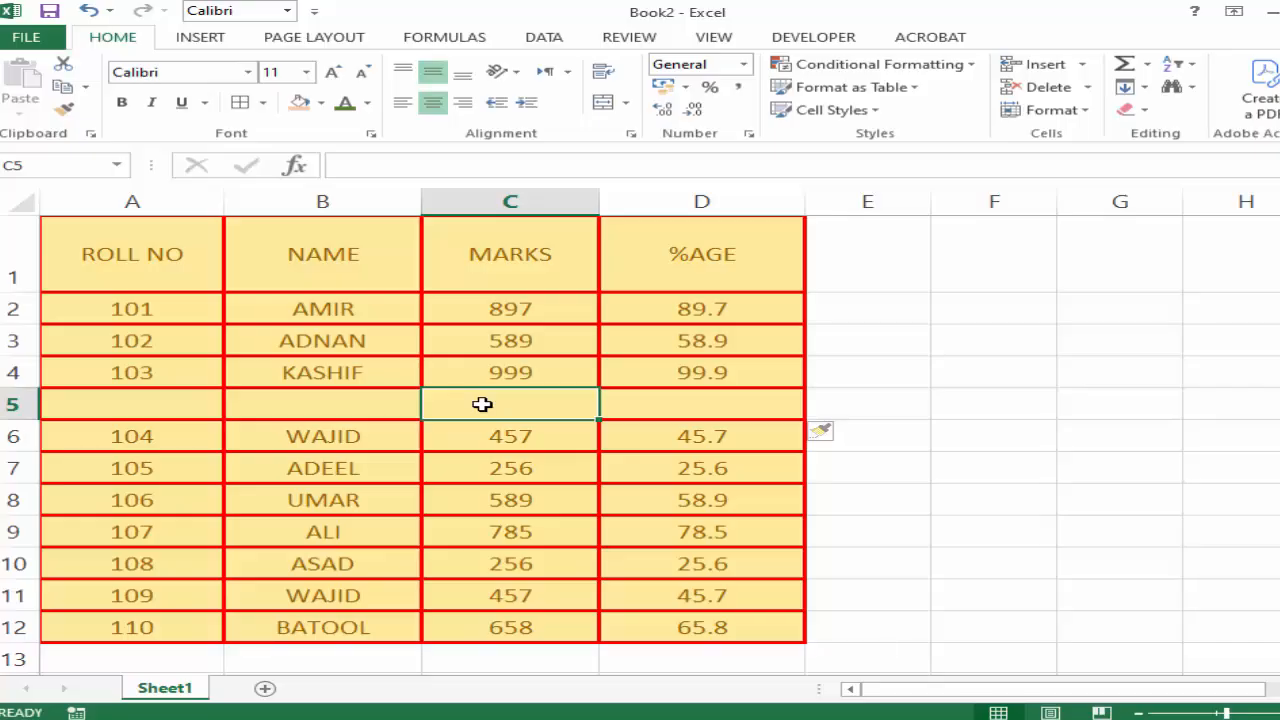
{"action": "type", "text": "45888"}
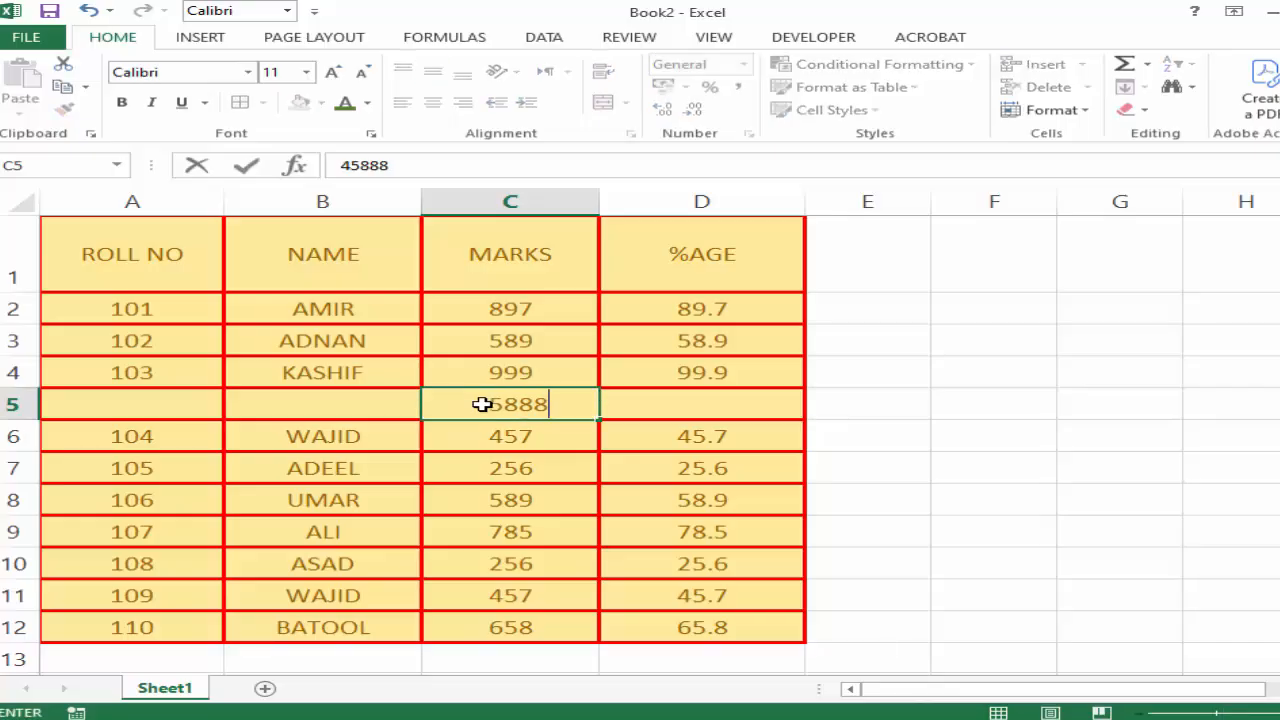
{"action": "left_click", "coordinate": [845, 428]}
Insert a single cell at C5 with the Shift cells down option, and undo the insertion.
{"action": "left_click", "coordinate": [524, 400]}
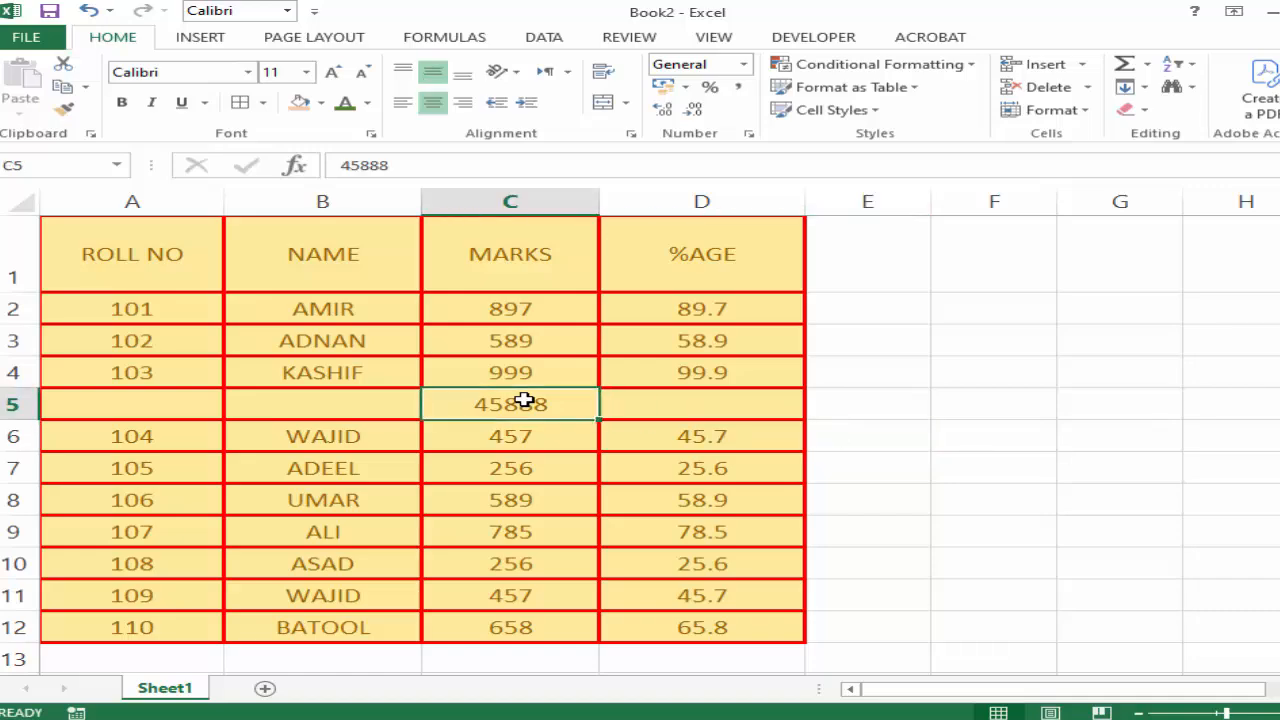
{"action": "left_click", "coordinate": [486, 440]}
{"action": "left_click", "coordinate": [490, 405]}
{"action": "left_click", "coordinate": [1082, 66]}
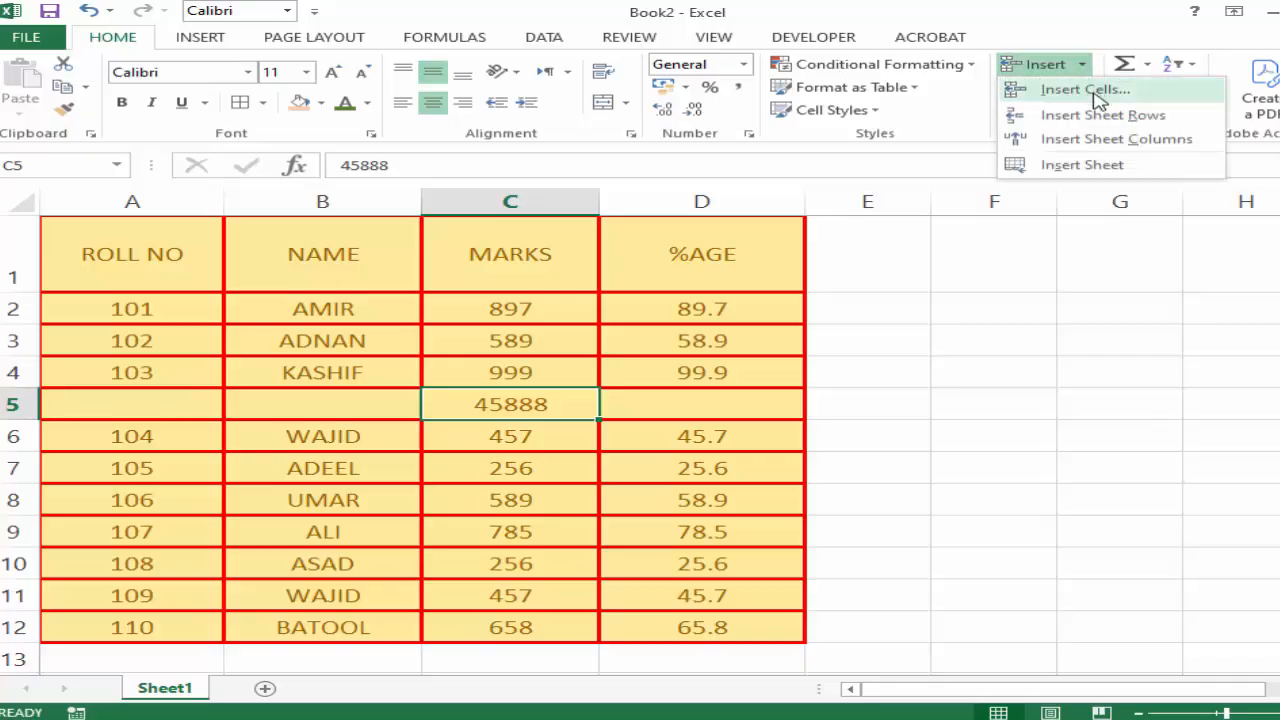
{"action": "left_click", "coordinate": [1086, 89]}
{"action": "left_click_drag", "start_coordinate": [971, 158], "coordinate": [970, 145]}
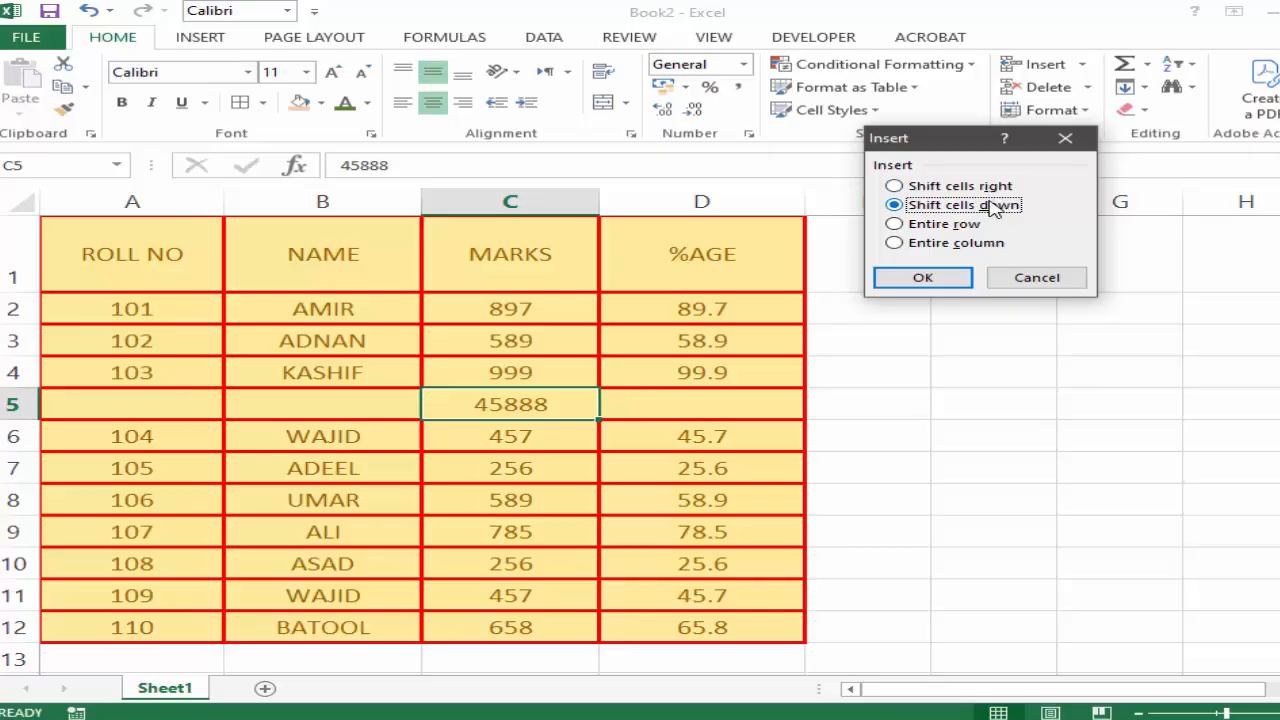
{"action": "left_click", "coordinate": [948, 281]}
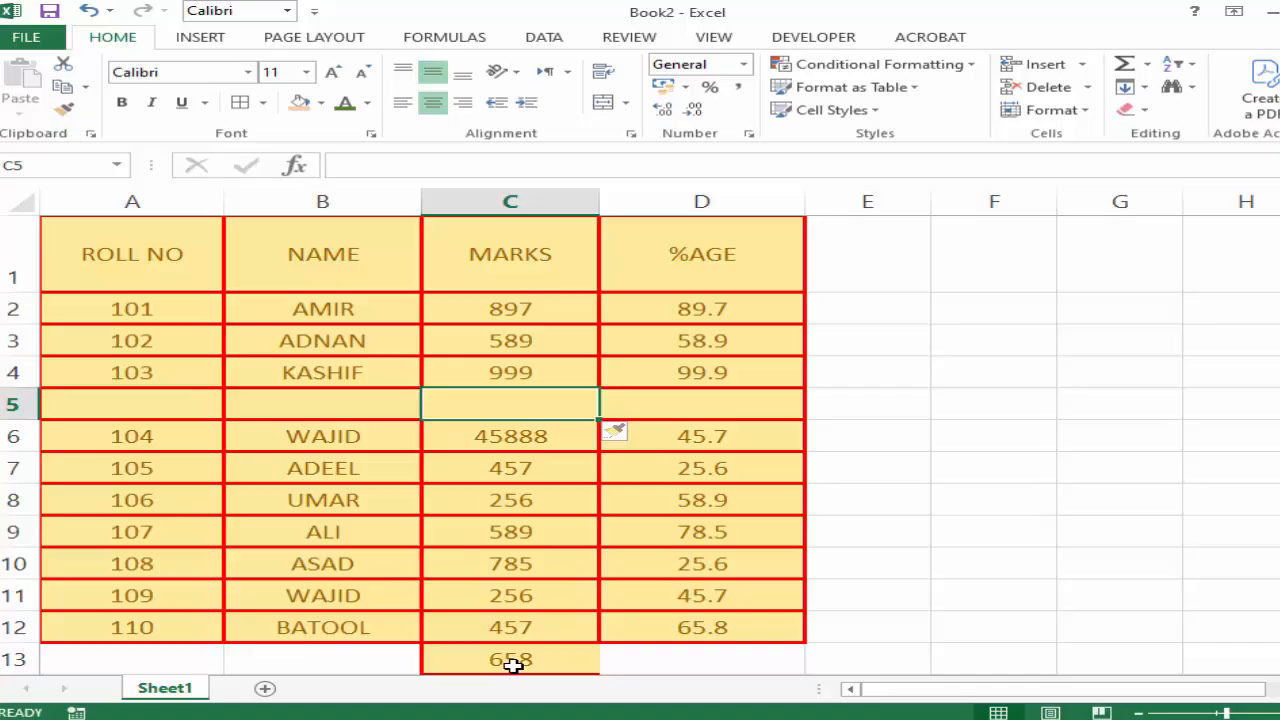
{"action": "key", "text": "ctrl+z"}
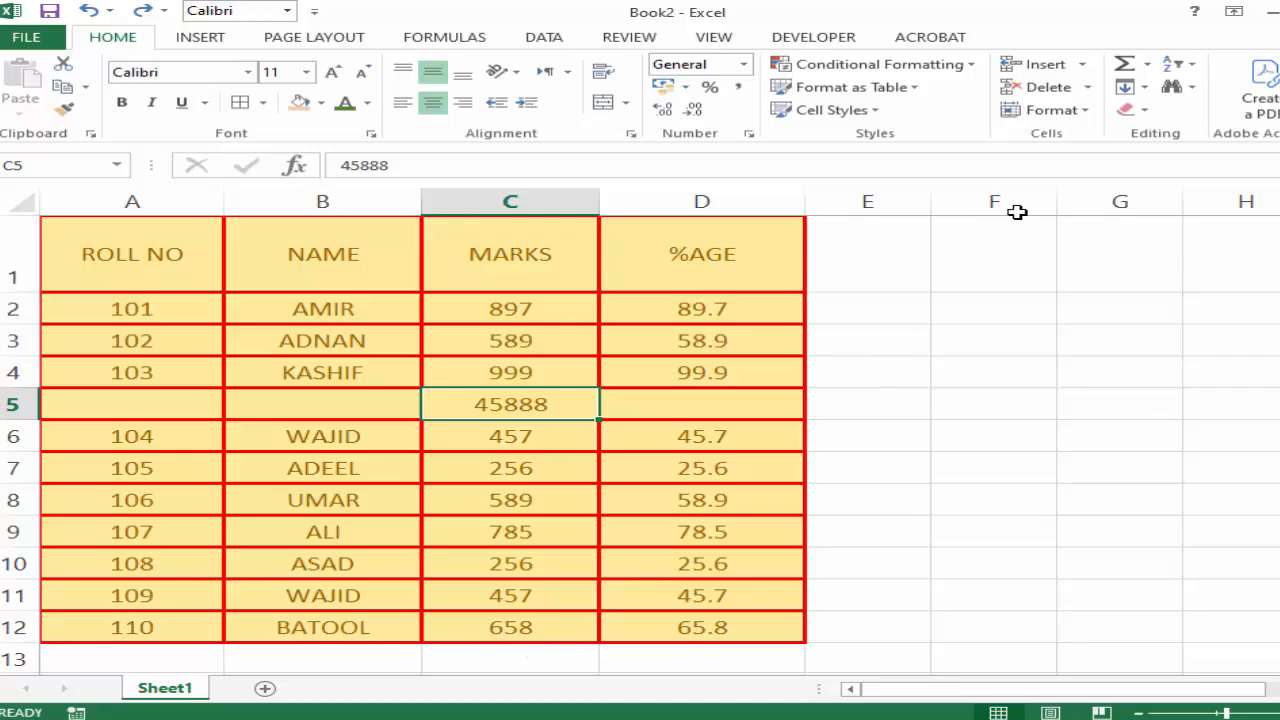
Add three new worksheets after Sheet1 in the workbook.
{"action": "left_click", "coordinate": [1080, 64]}
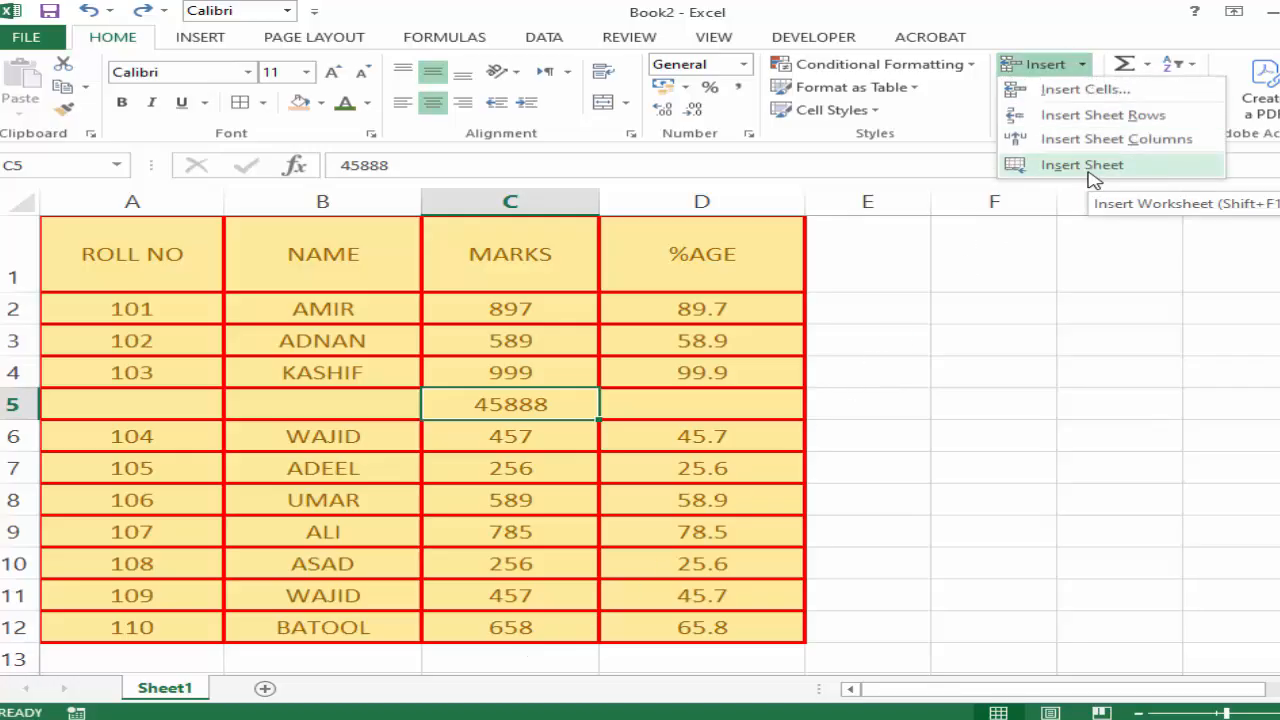
{"action": "left_click", "coordinate": [265, 690]}
{"action": "left_click", "coordinate": [264, 690]}
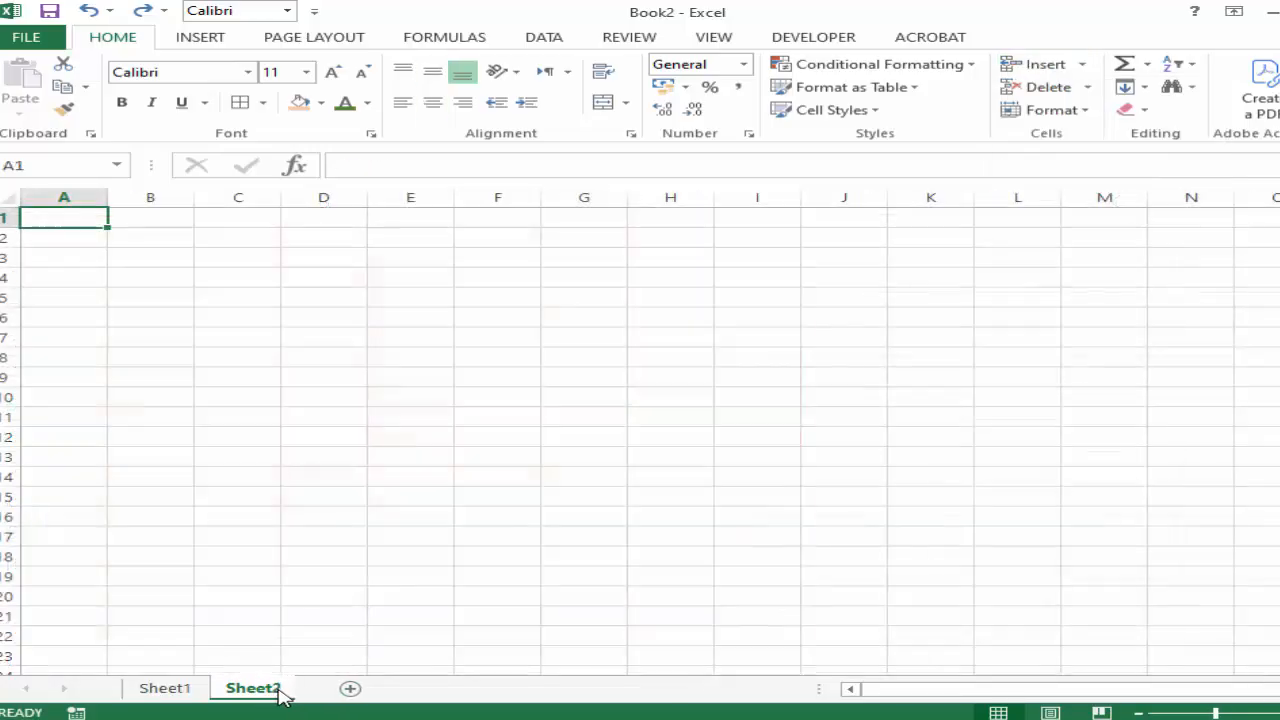
{"action": "left_click", "coordinate": [352, 689]}
{"action": "left_click", "coordinate": [440, 689]}
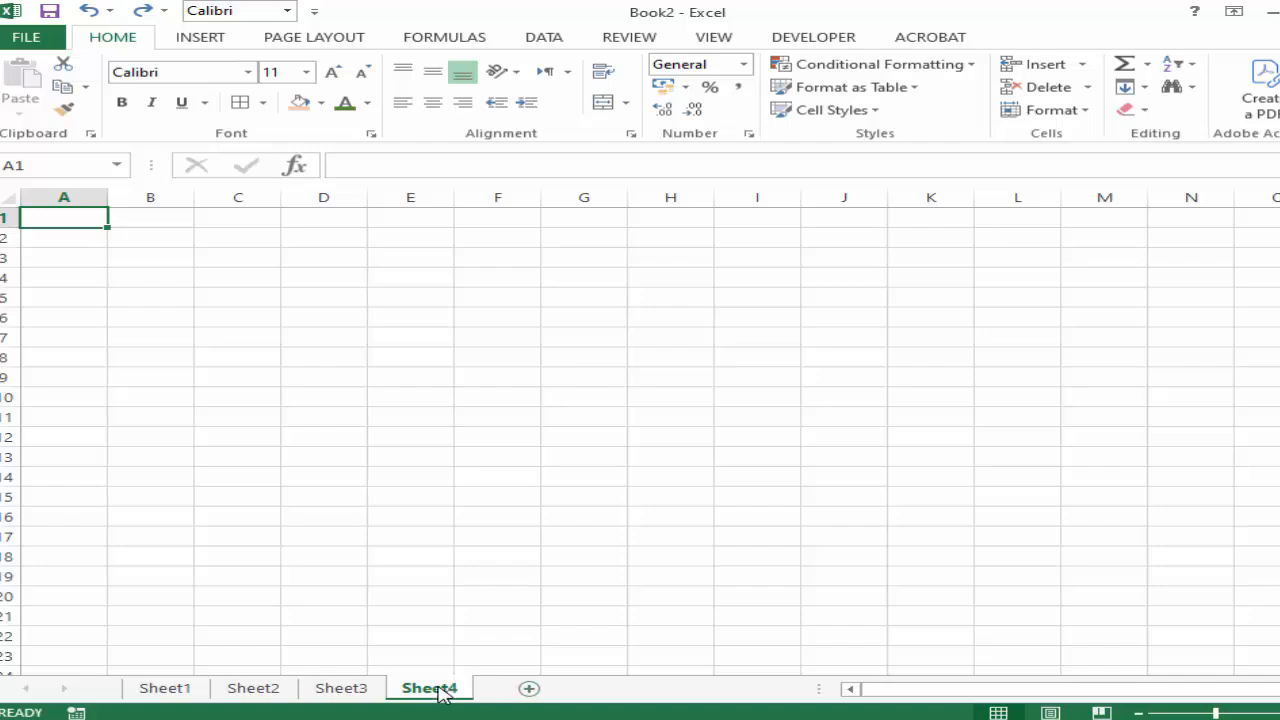
Insert another worksheet before Sheet1 with the Insert Sheet command, and return to Sheet1.
{"action": "left_click", "coordinate": [189, 689]}
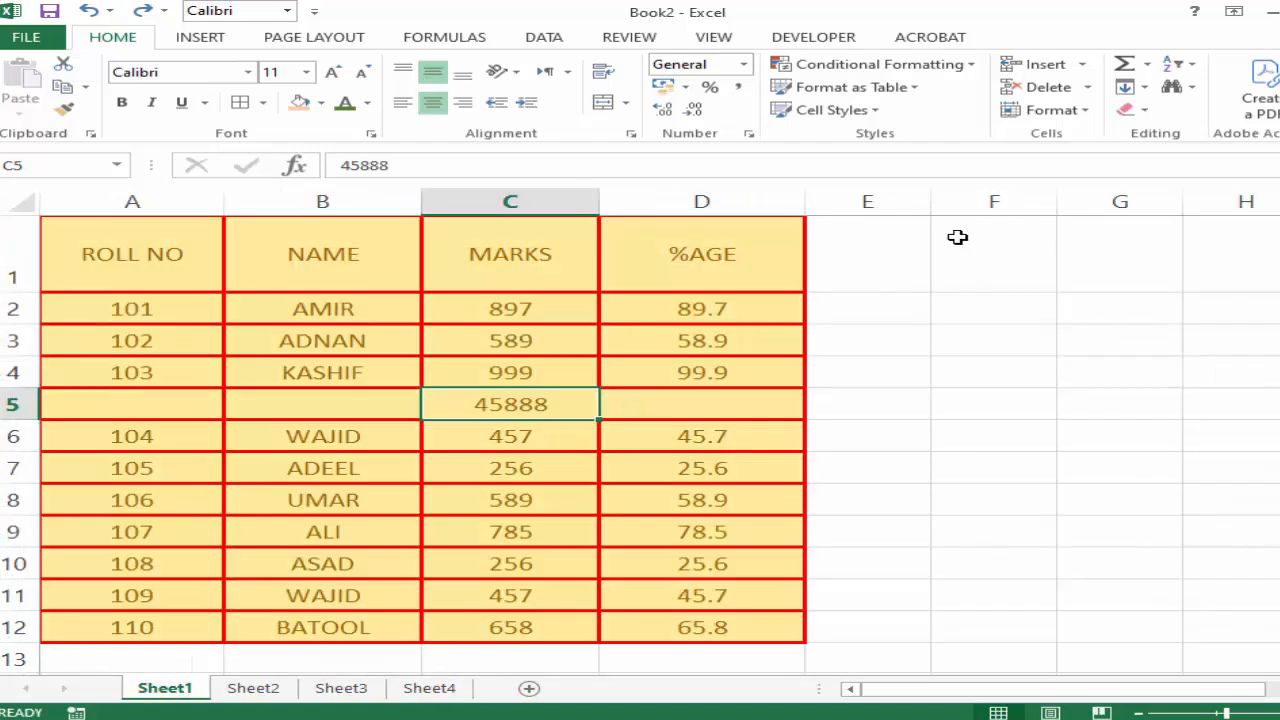
{"action": "left_click", "coordinate": [1081, 64]}
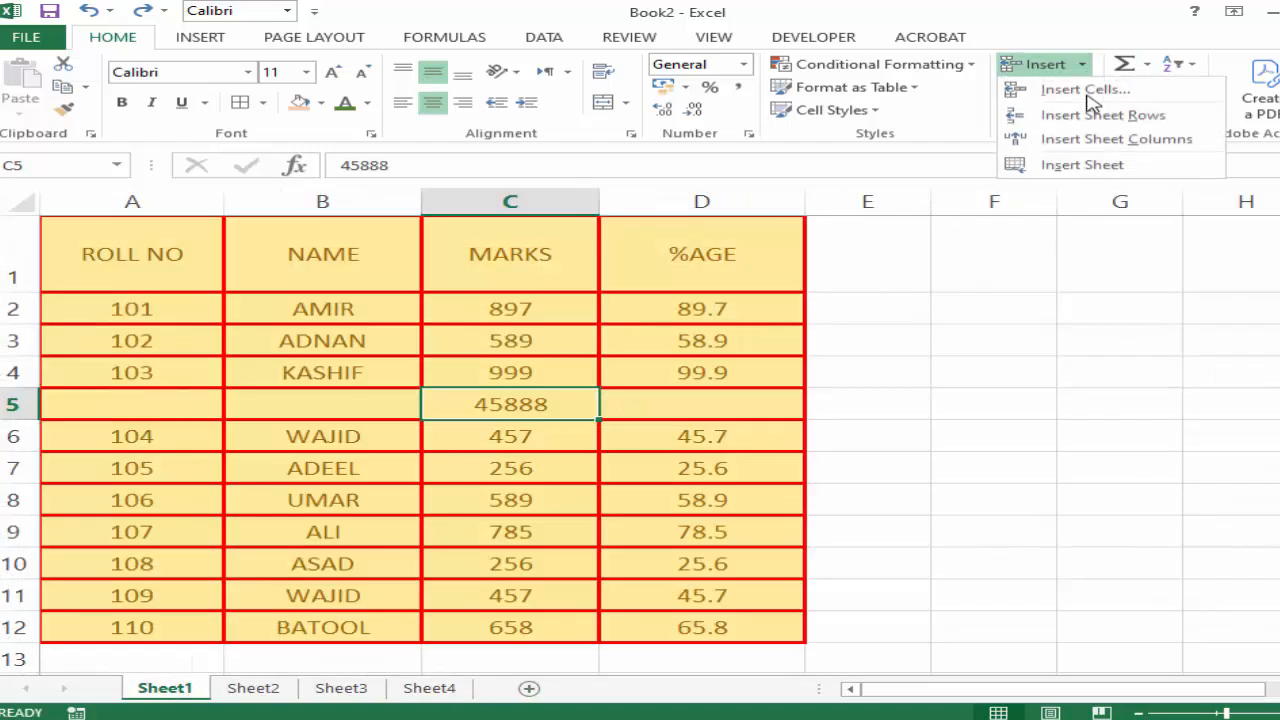
{"action": "left_click", "coordinate": [1084, 168]}
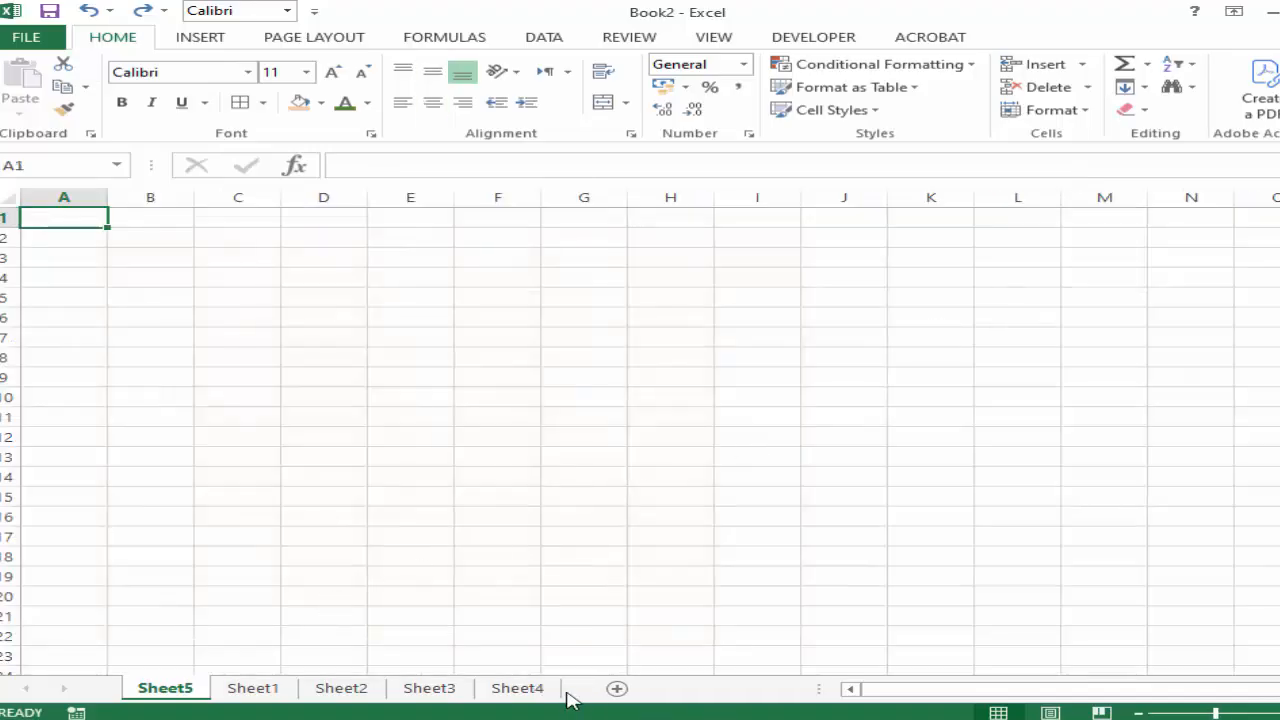
{"action": "left_click", "coordinate": [251, 689]}
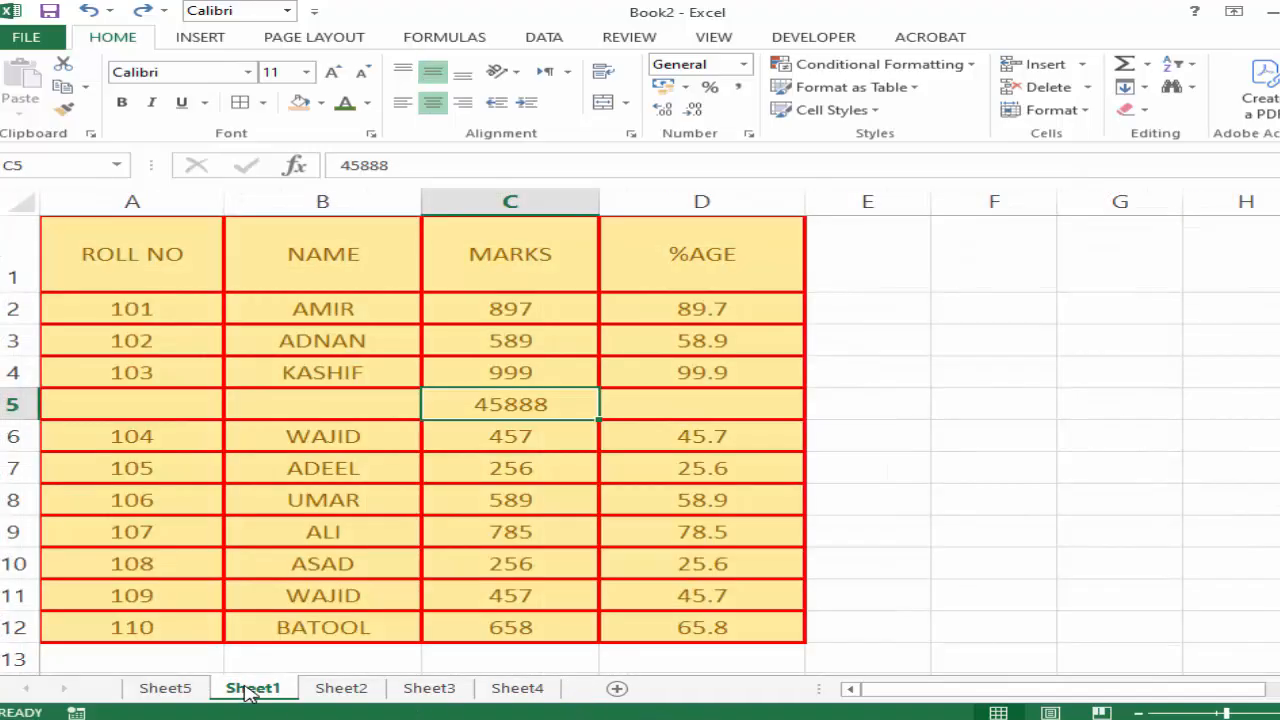
{"action": "left_click", "coordinate": [1083, 66]}
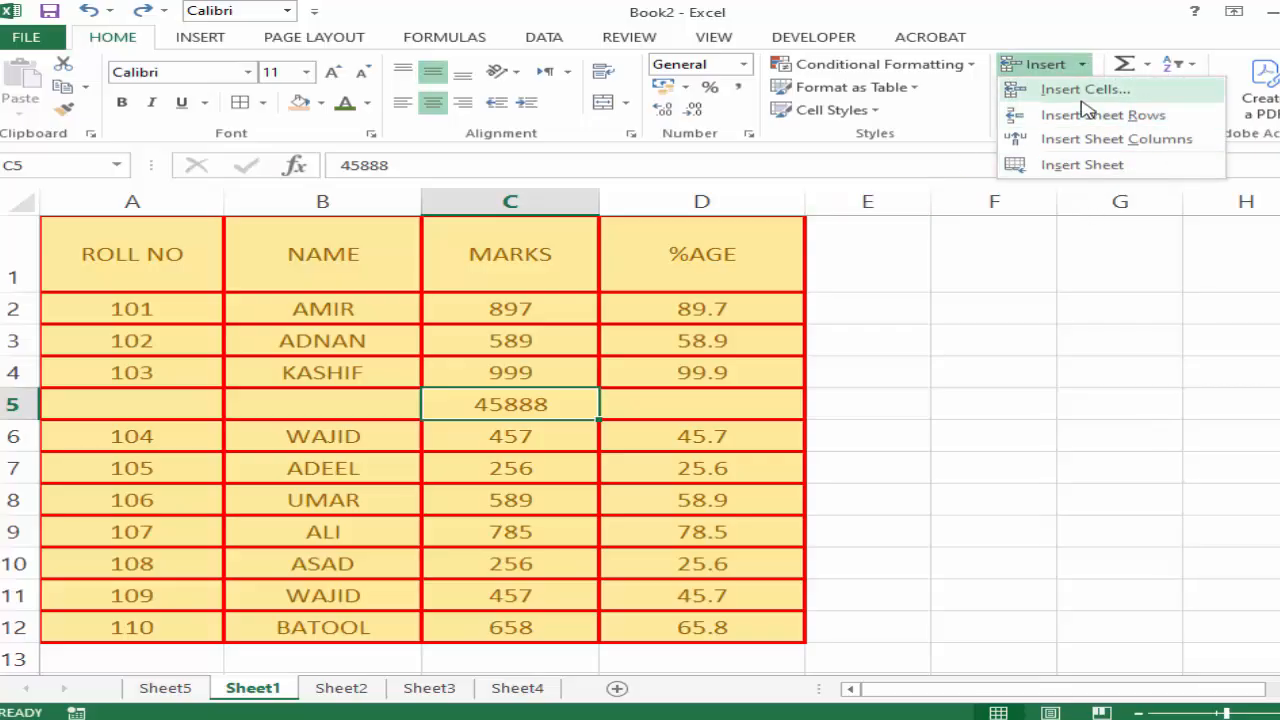
{"action": "left_click", "coordinate": [1062, 187]}
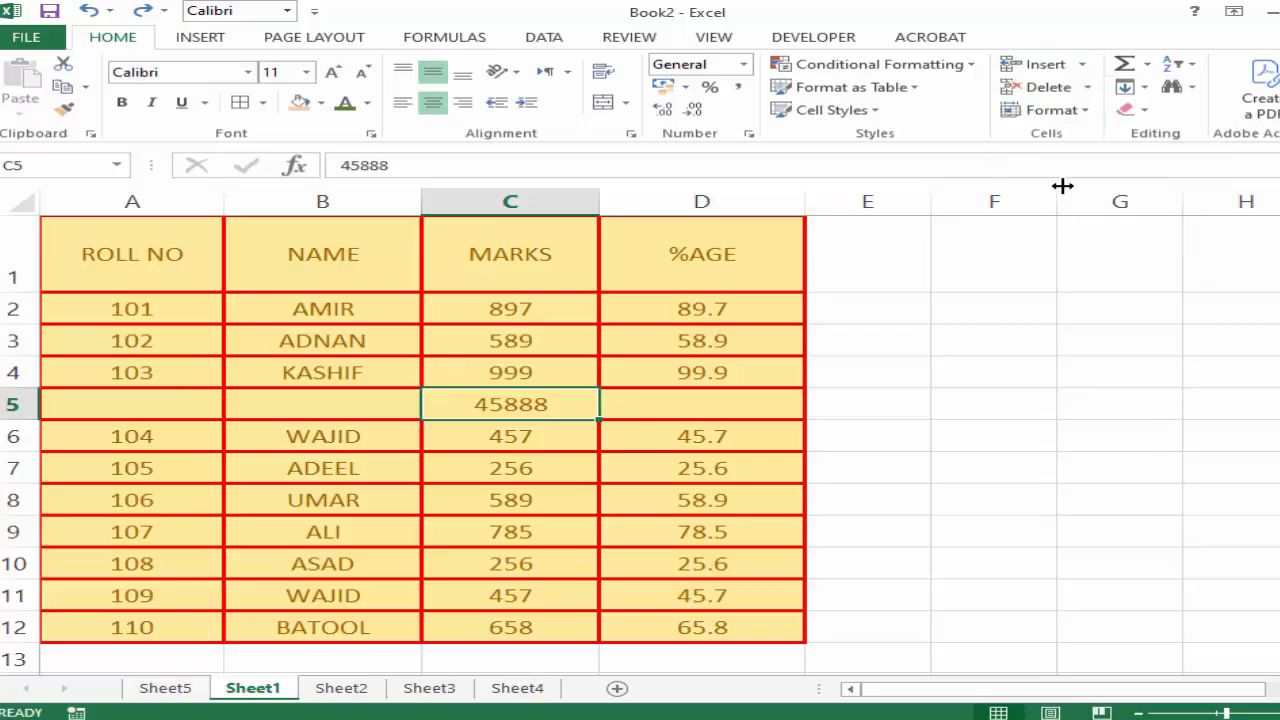
{"action": "left_click", "coordinate": [1087, 89]}
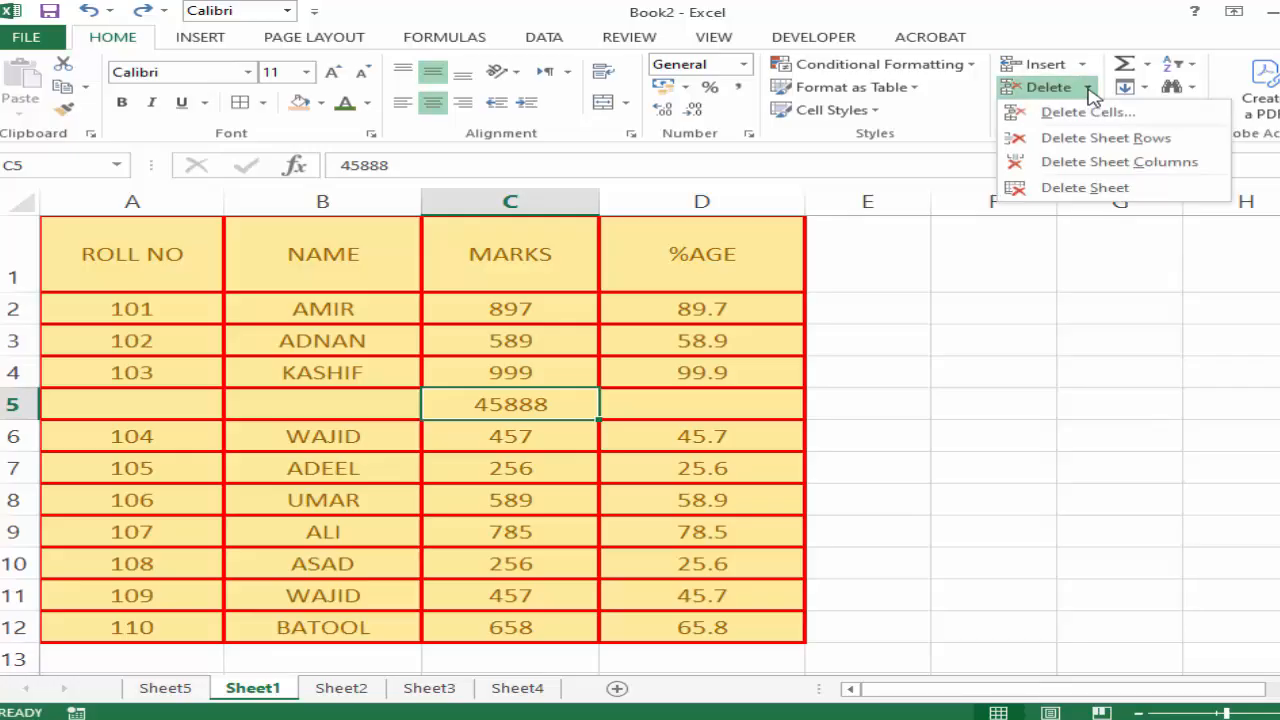
{"action": "left_click", "coordinate": [1047, 356]}
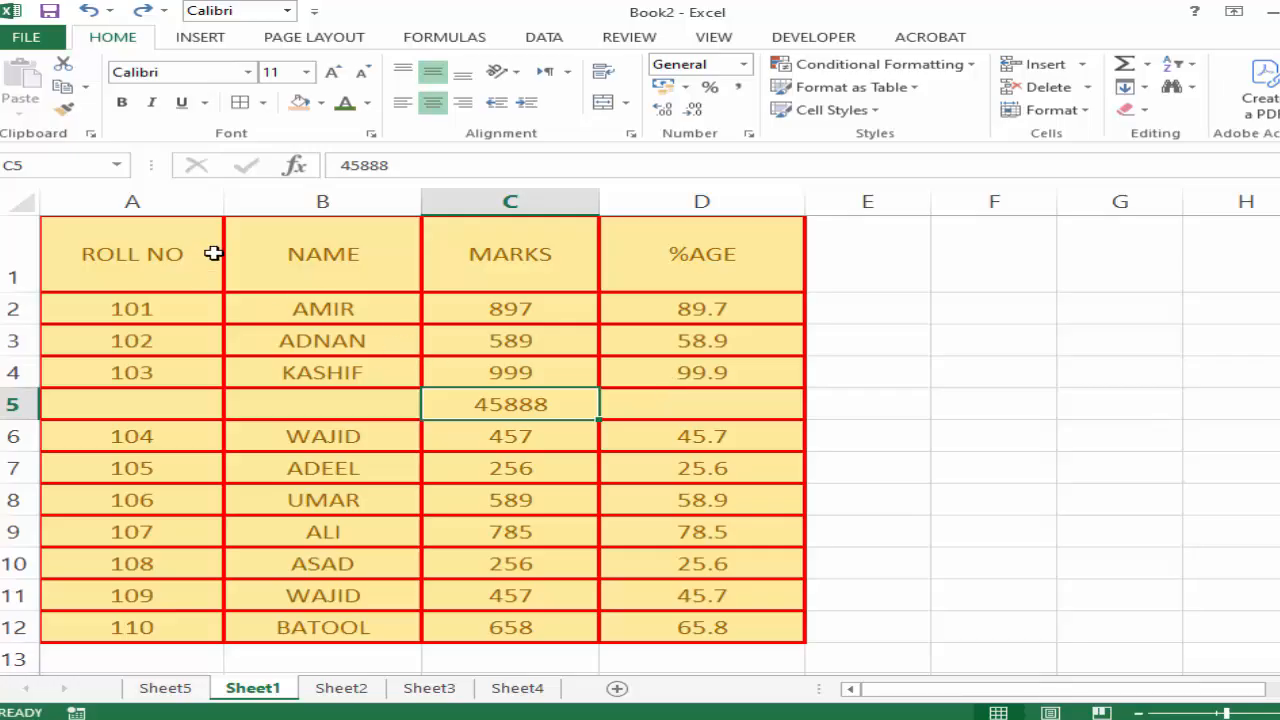
Delete the entire row 5 containing 45888 from the marks table.
{"action": "left_click", "coordinate": [25, 407]}
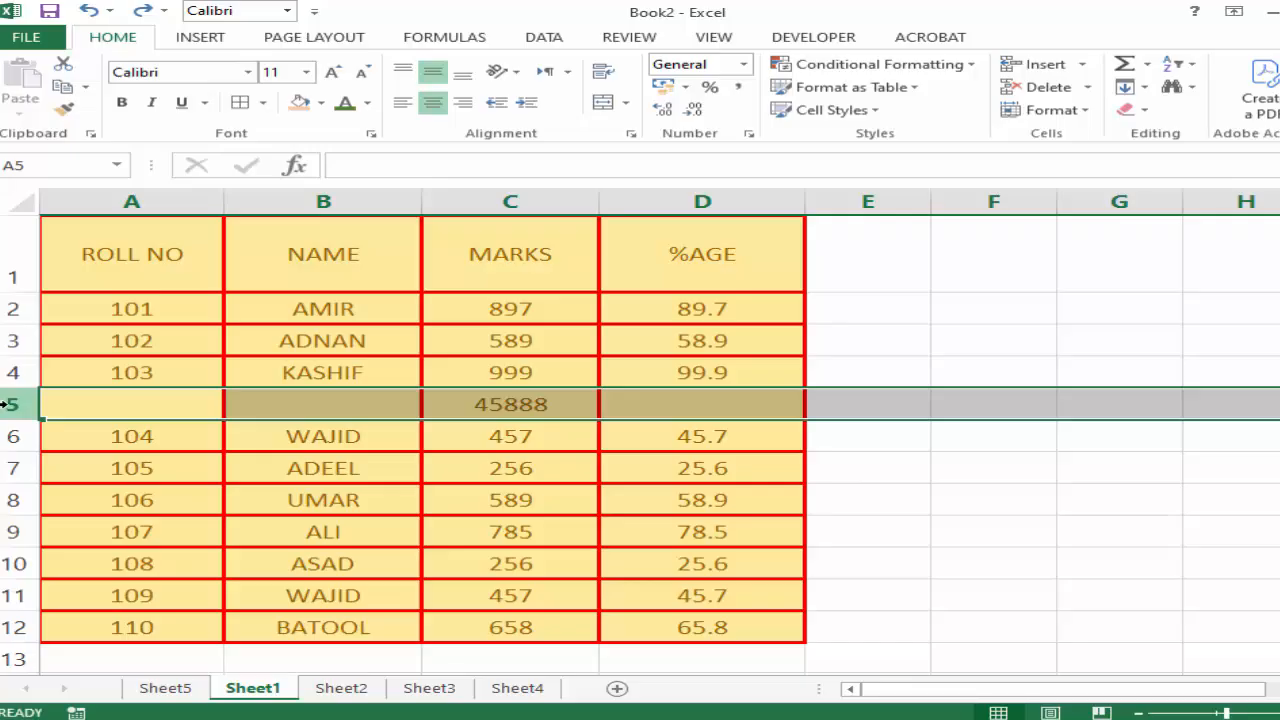
{"action": "key", "text": "ctrl+minus"}
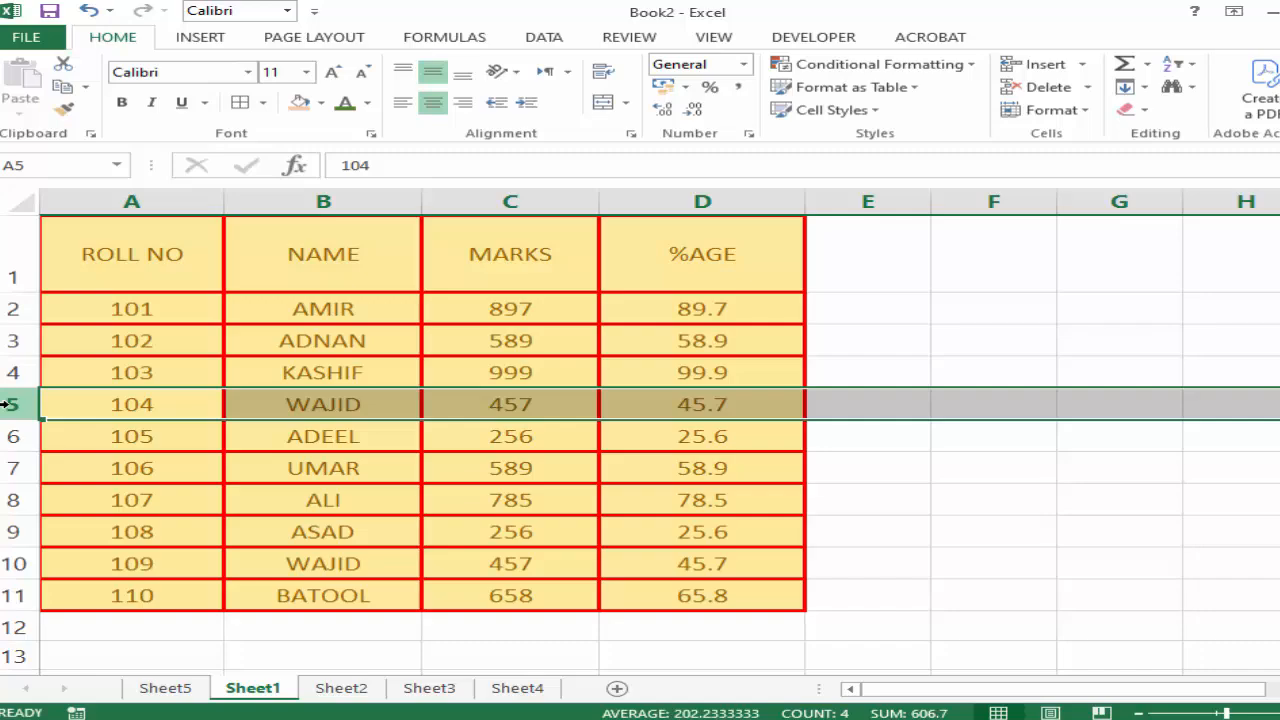
{"action": "left_click", "coordinate": [129, 381]}
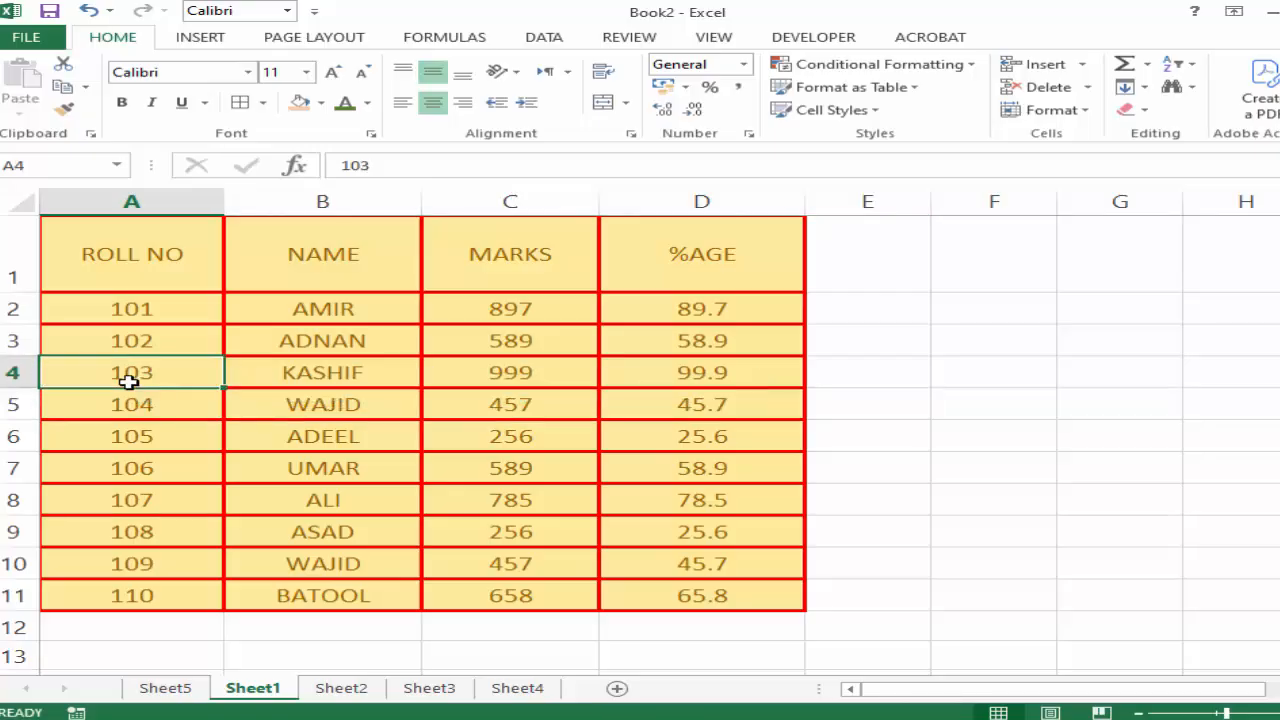
{"action": "left_click", "coordinate": [114, 437]}
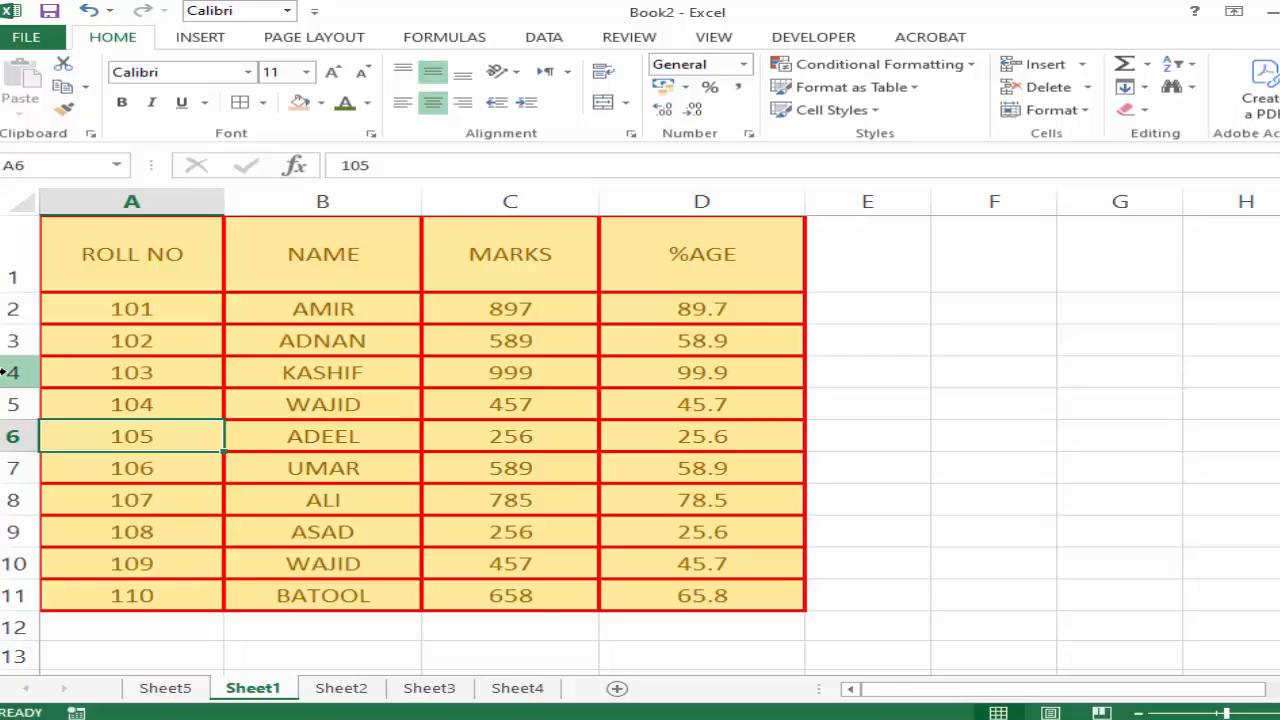
{"action": "left_click", "coordinate": [180, 377]}
Delete the entire NAME column from the marks table, and undo the deletion.
{"action": "left_click", "coordinate": [325, 232]}
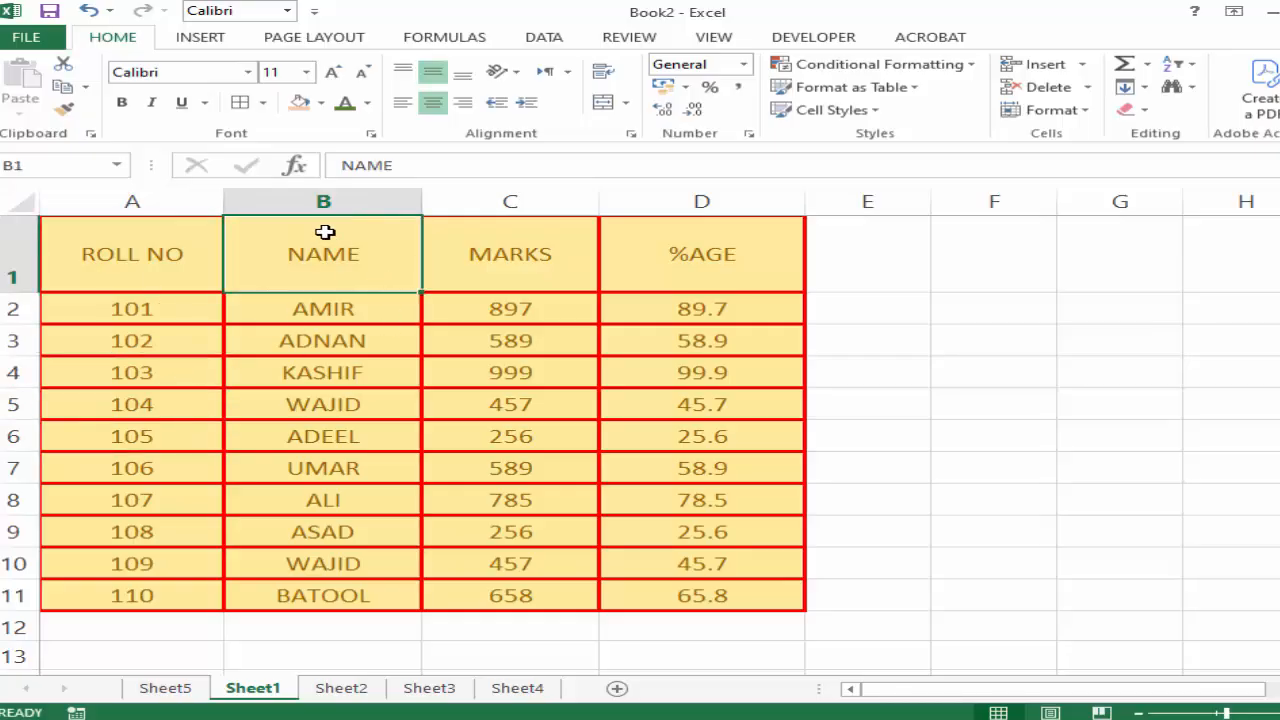
{"action": "left_click", "coordinate": [325, 204]}
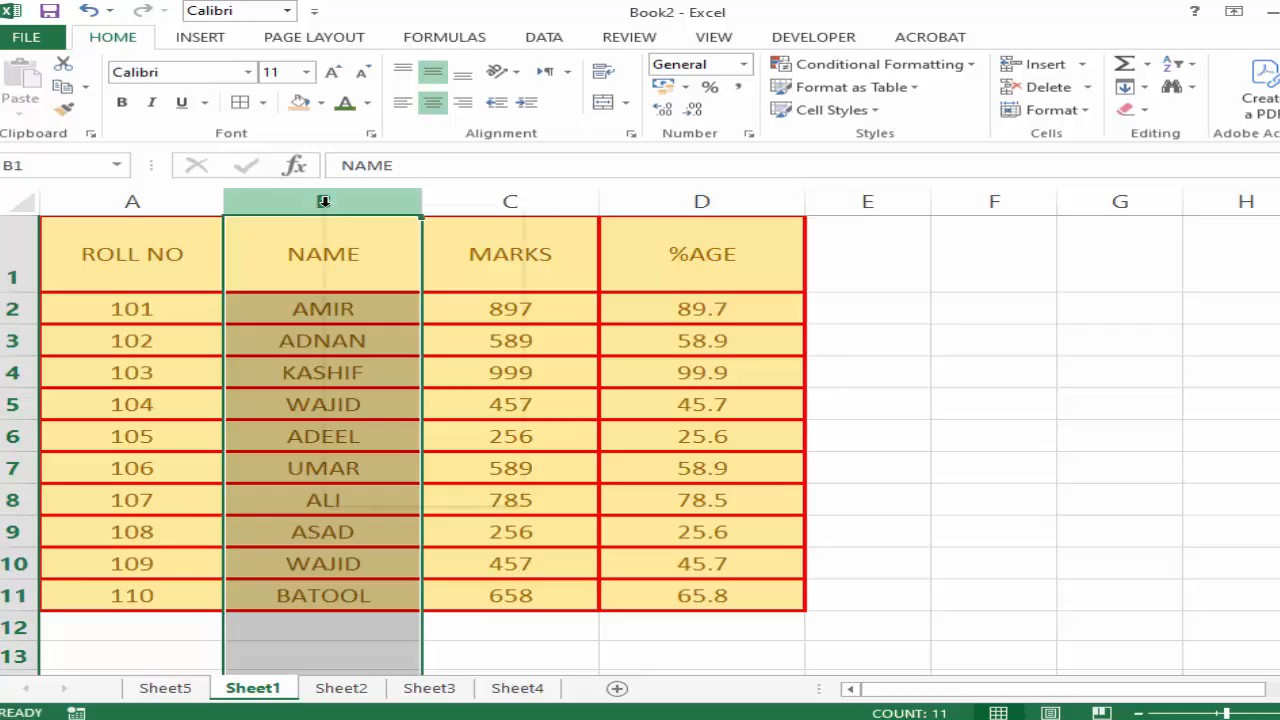
{"action": "right_click", "coordinate": [325, 204]}
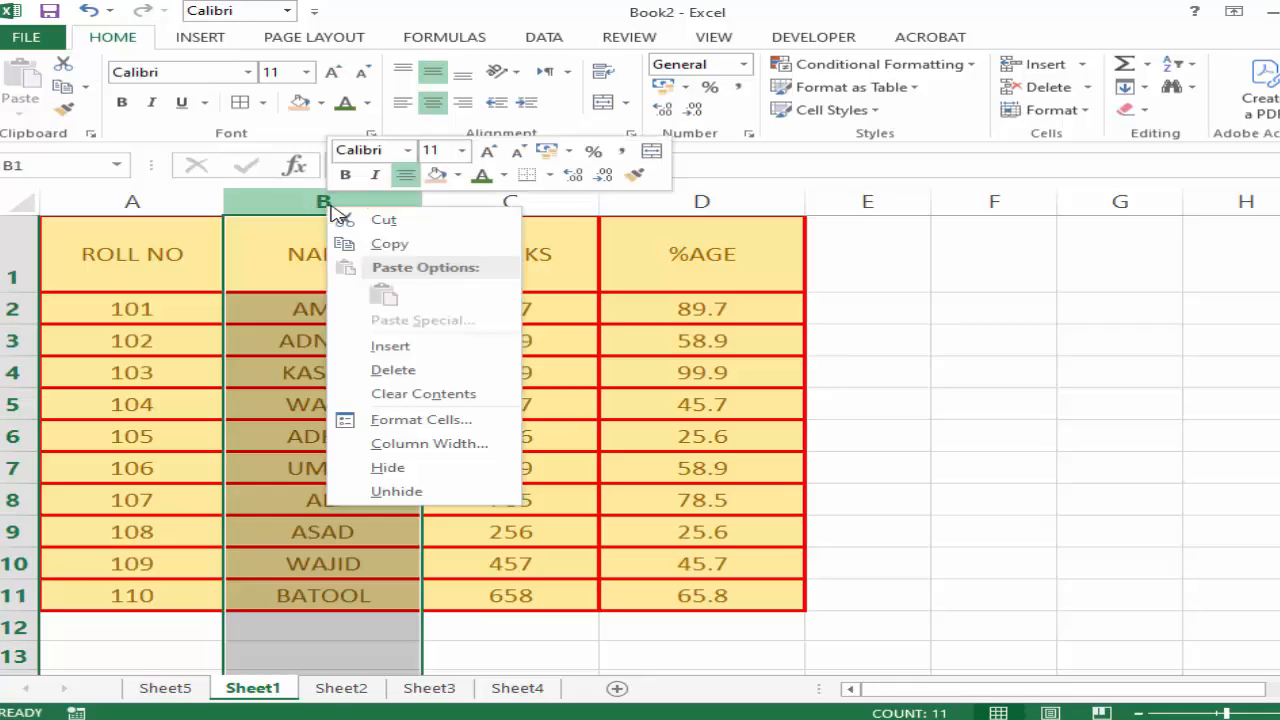
{"action": "left_click", "coordinate": [391, 372]}
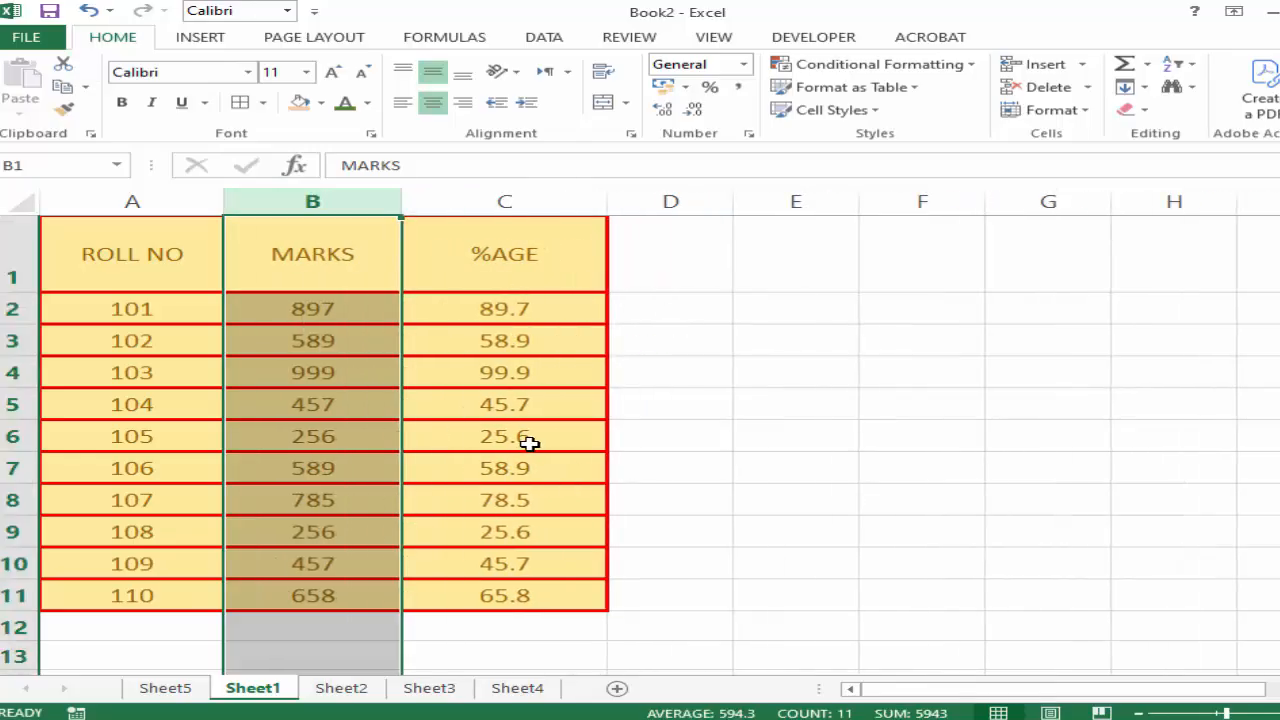
{"action": "key", "text": "ctrl+z"}
{"action": "left_click", "coordinate": [340, 467]}
Remove the NAME column with the Delete Sheet Columns command, and undo the removal.
{"action": "left_click", "coordinate": [334, 201]}
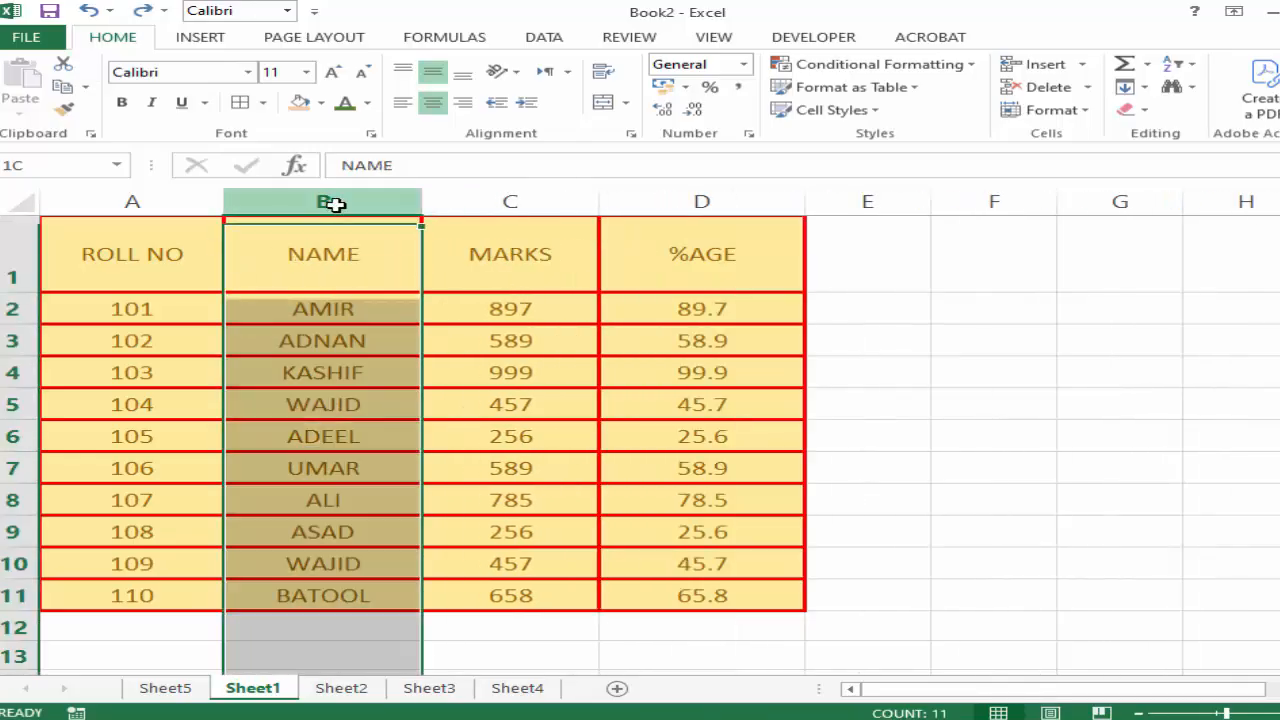
{"action": "left_click", "coordinate": [1087, 87]}
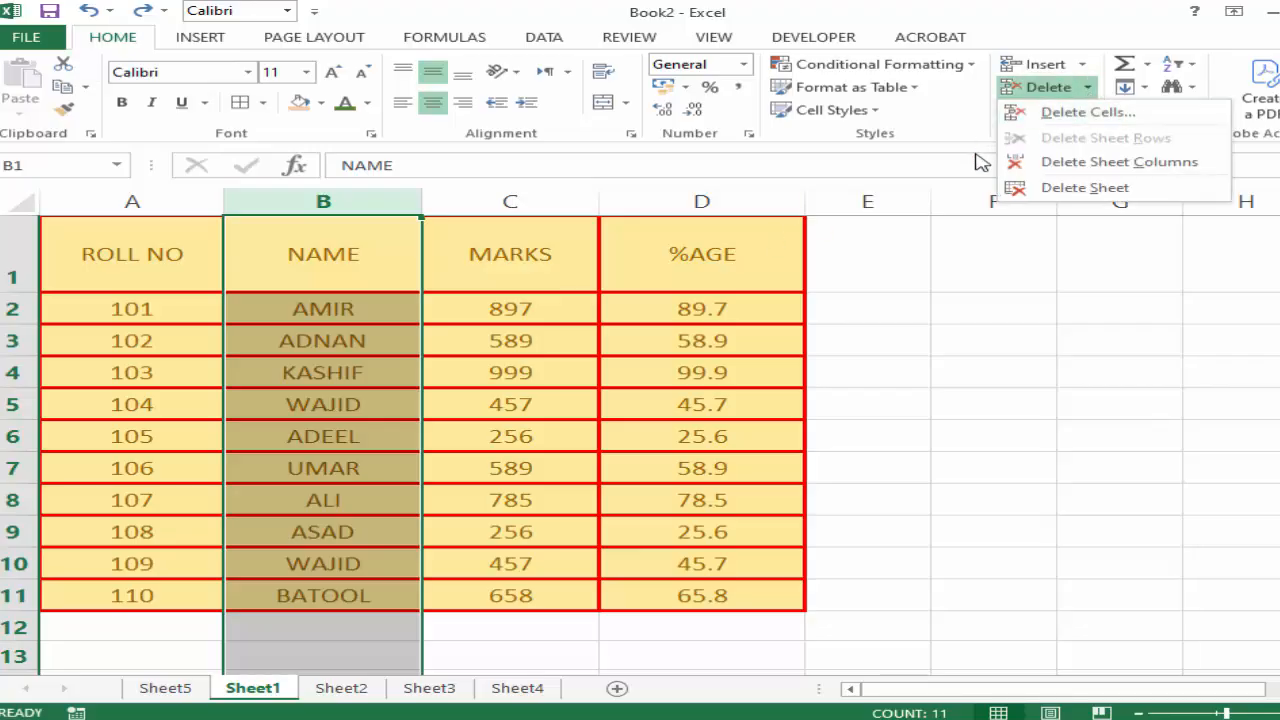
{"action": "left_click", "coordinate": [1168, 174]}
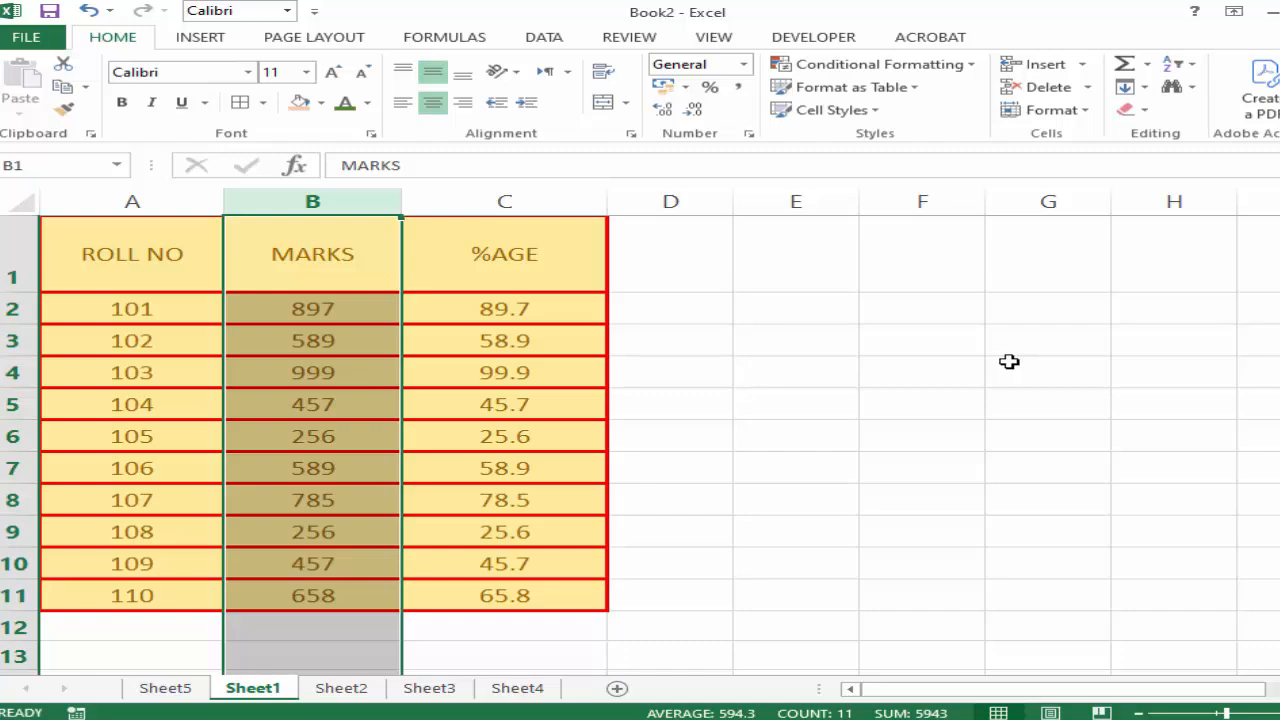
{"action": "key", "text": "ctrl+z"}
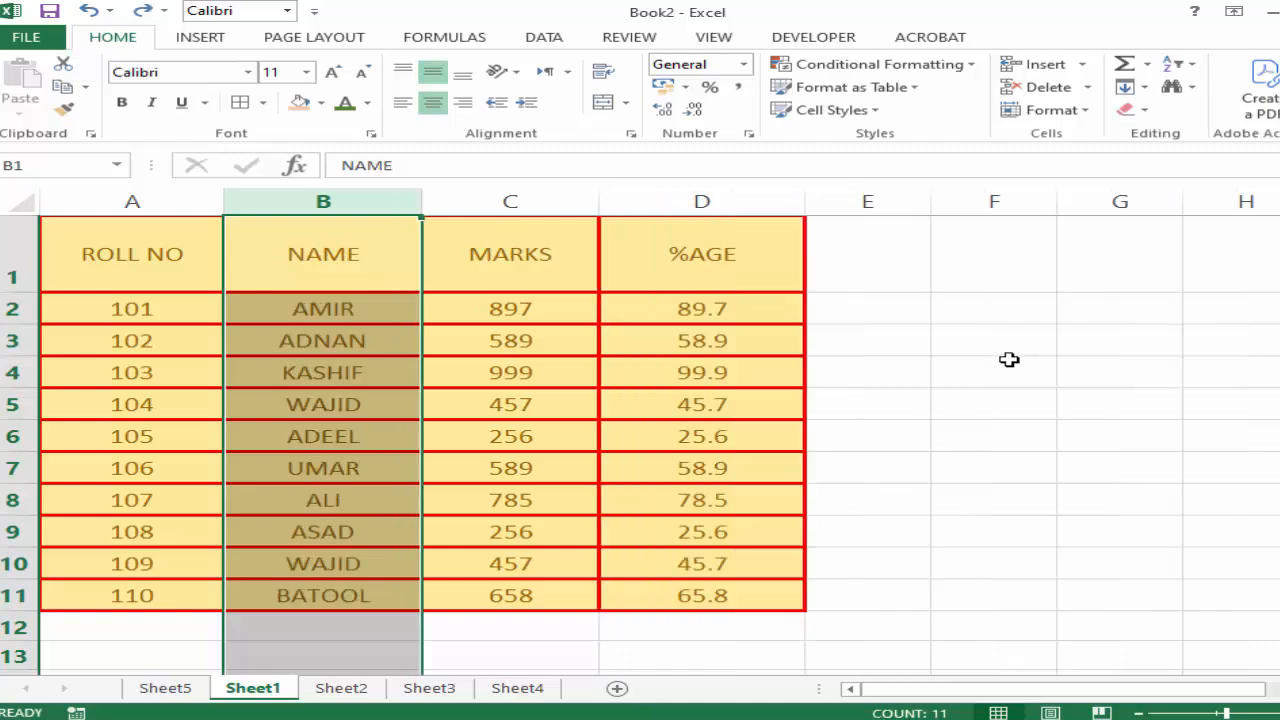
{"action": "left_click", "coordinate": [1085, 110]}
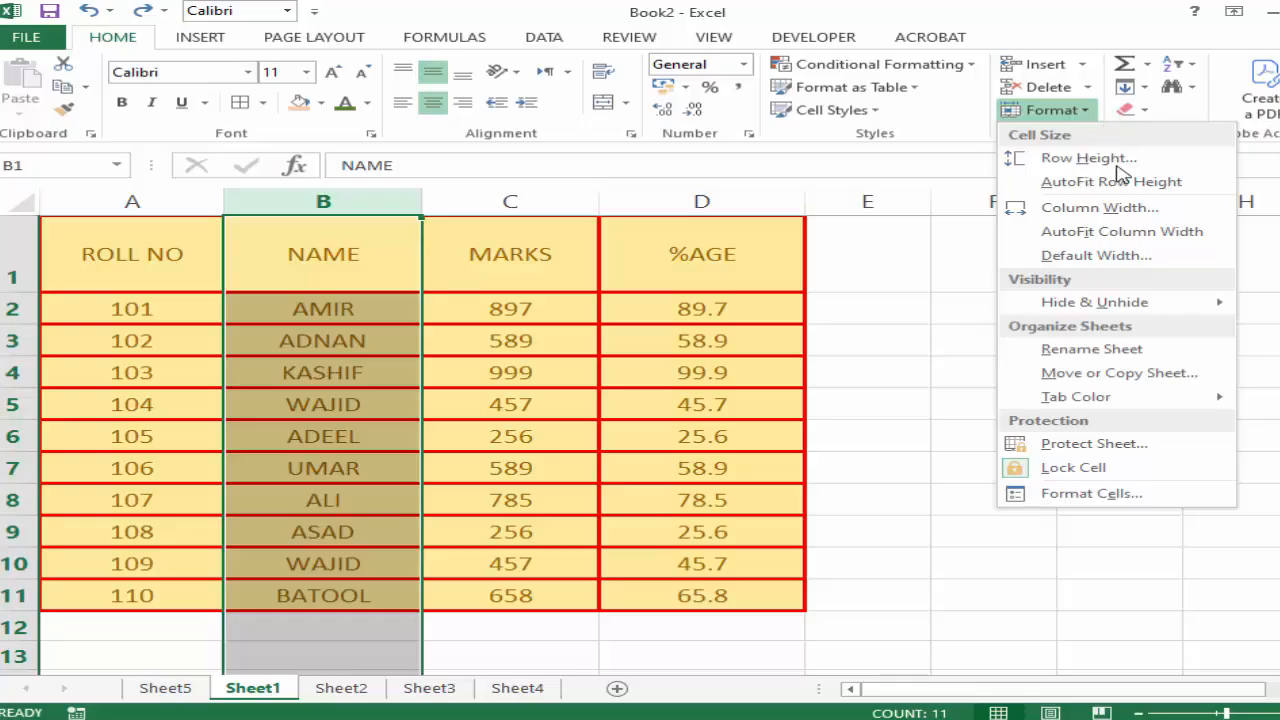
{"action": "left_click", "coordinate": [860, 475]}
{"action": "left_click", "coordinate": [652, 400]}
{"action": "left_click_drag", "start_coordinate": [124, 265], "coordinate": [676, 601]}
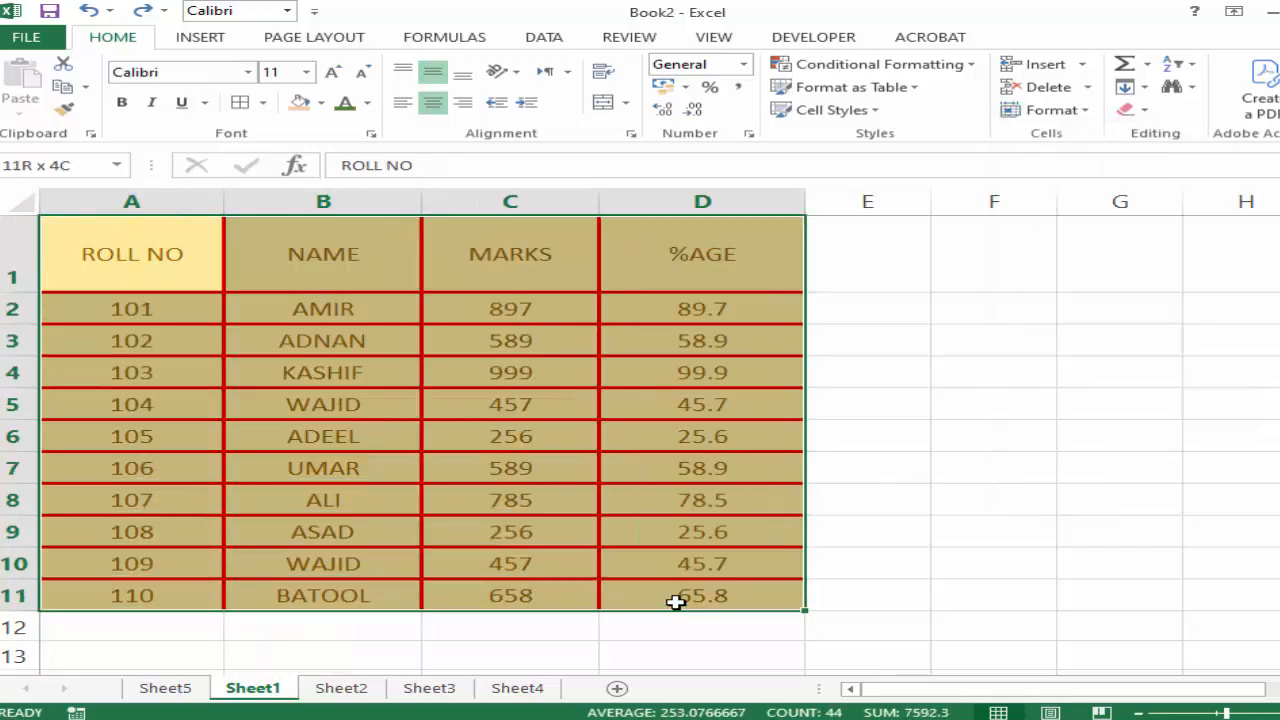
{"action": "left_click", "coordinate": [660, 505]}
Set the row height of the table's header row, A1 to D1, to 55.
{"action": "left_click_drag", "start_coordinate": [134, 251], "coordinate": [658, 262]}
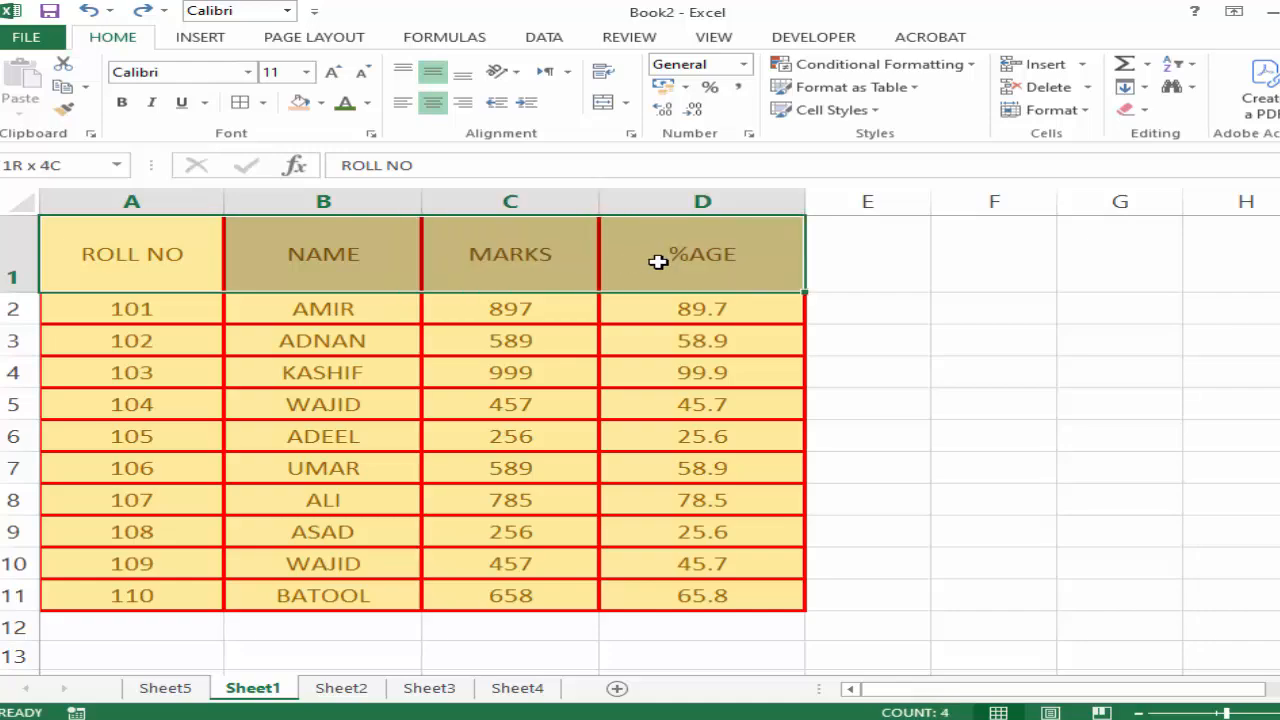
{"action": "left_click", "coordinate": [1092, 113]}
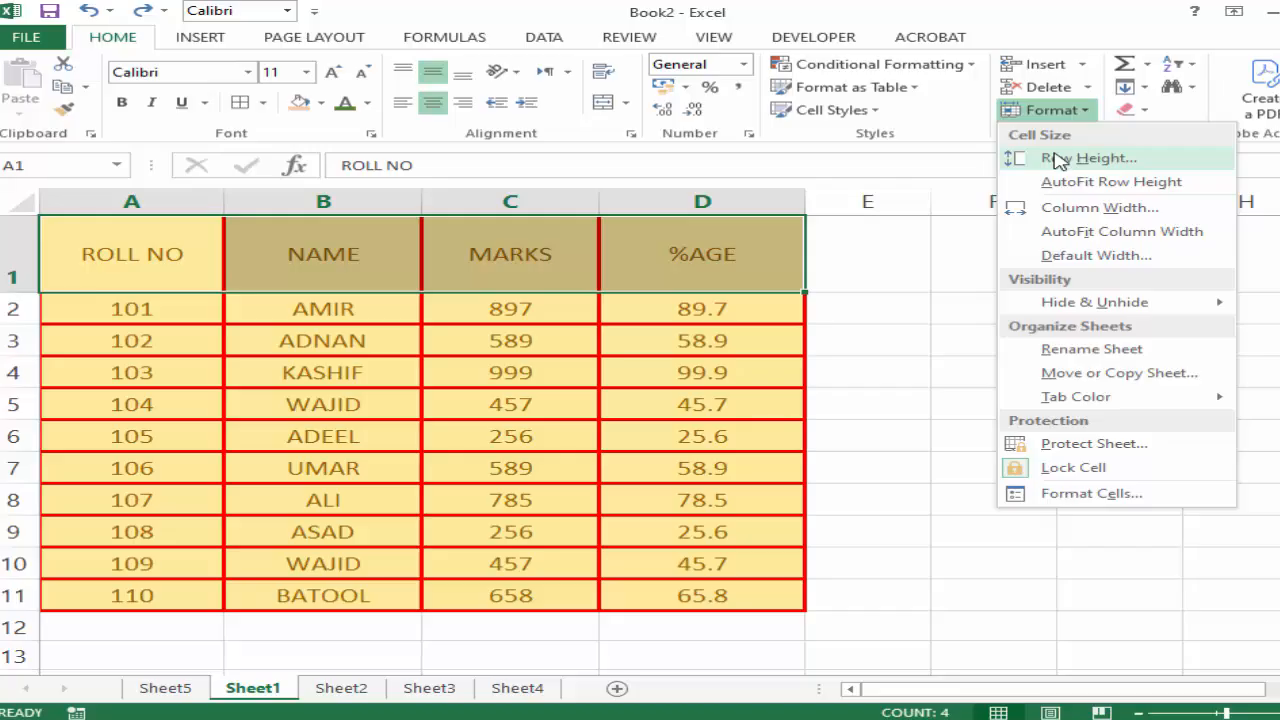
{"action": "left_click", "coordinate": [1060, 163]}
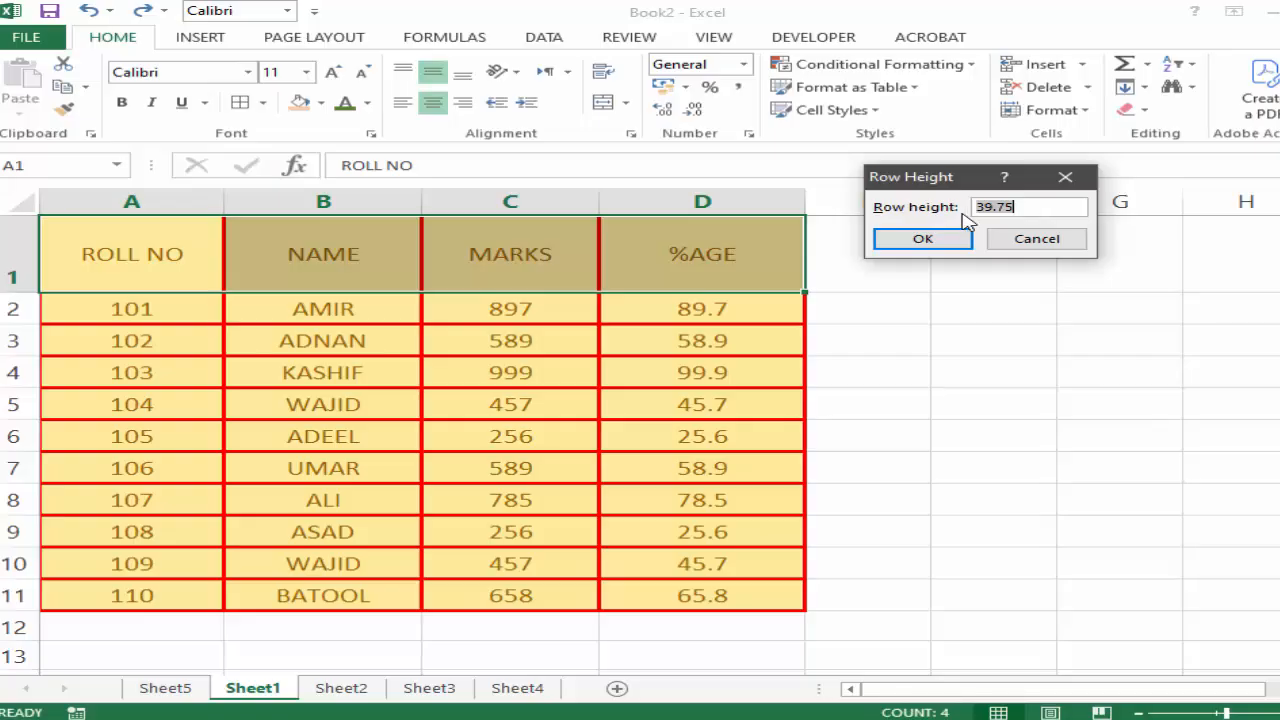
{"action": "left_click", "coordinate": [1016, 206]}
{"action": "left_click_drag", "start_coordinate": [1016, 206], "coordinate": [960, 210]}
{"action": "type", "text": "55"}
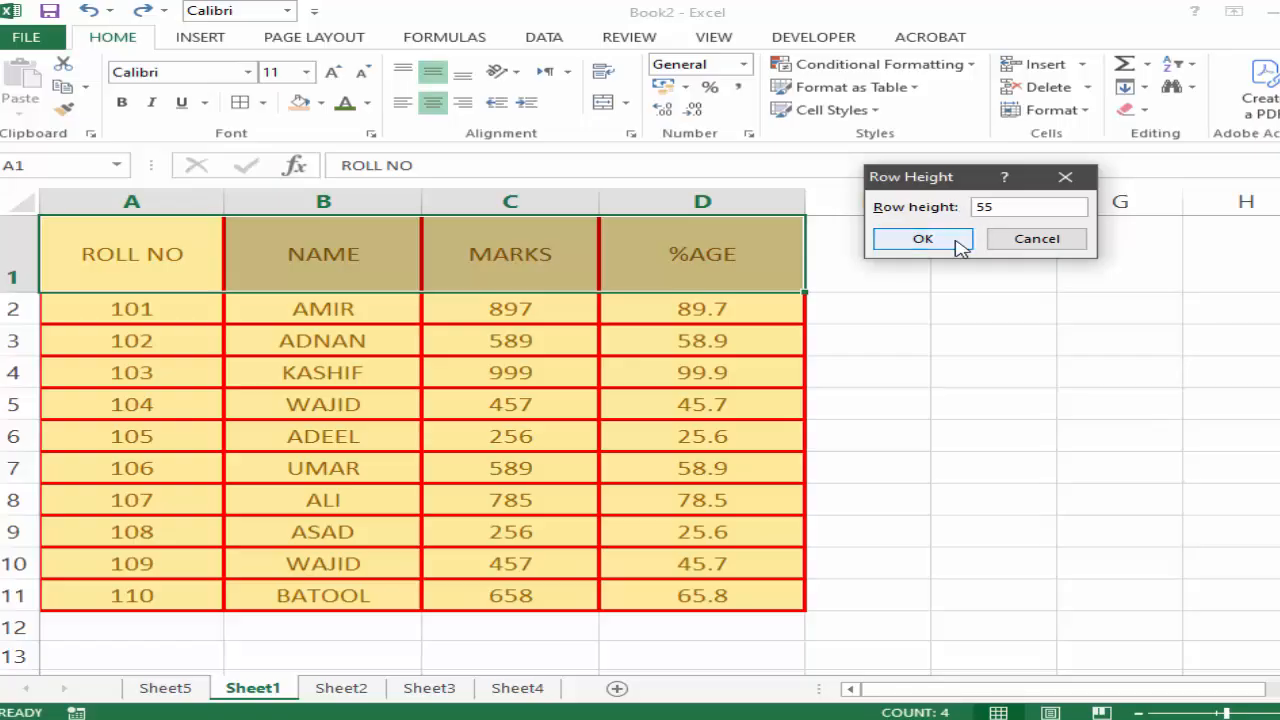
{"action": "left_click", "coordinate": [962, 240]}
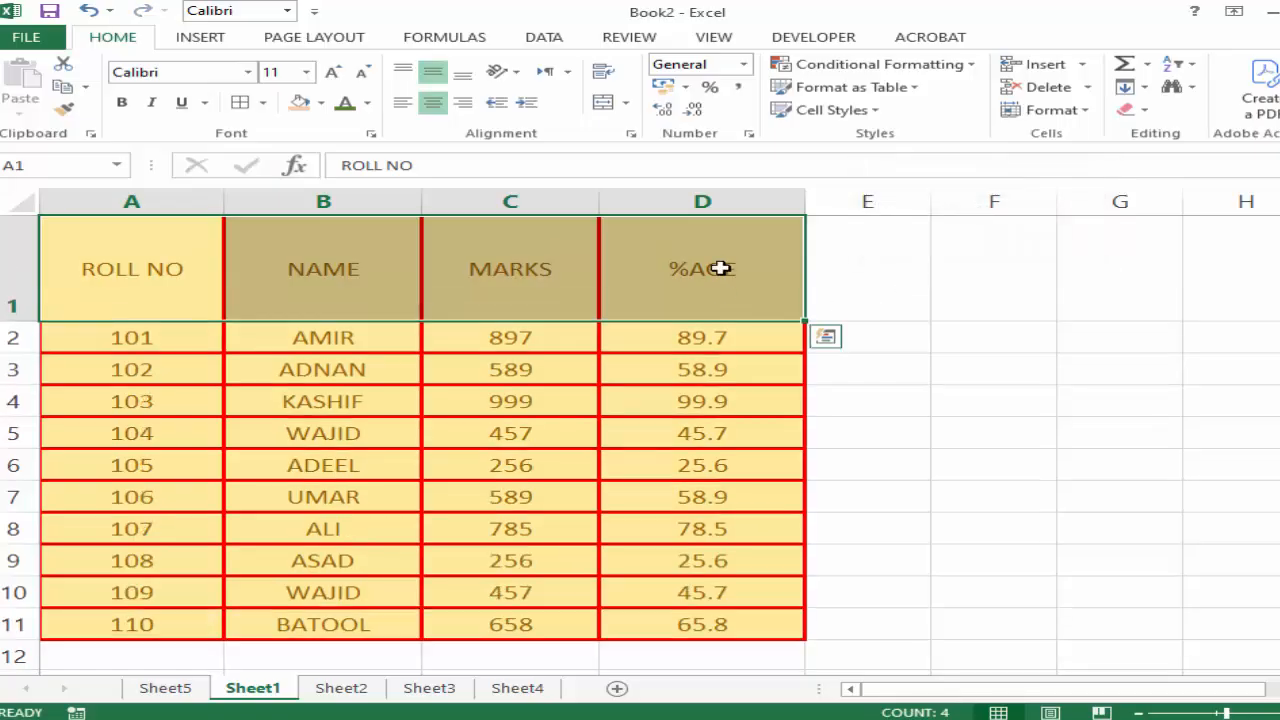
{"action": "left_click", "coordinate": [1105, 425]}
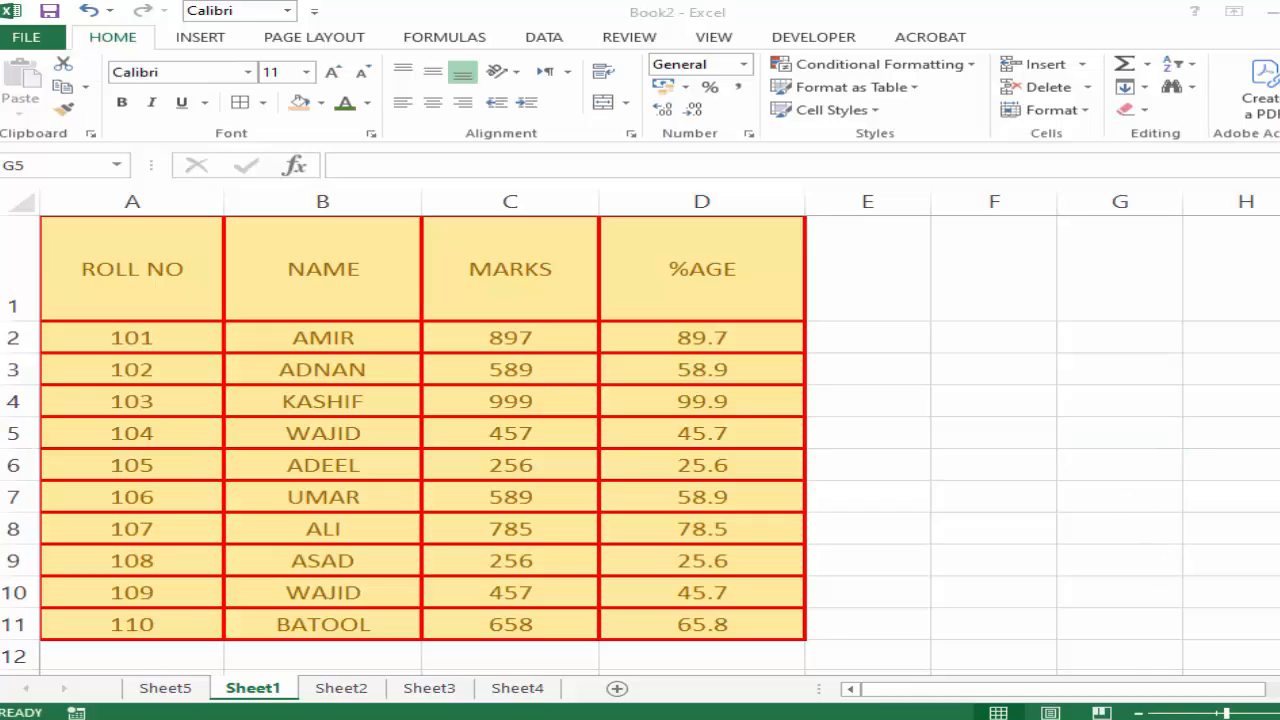
{"action": "left_click", "coordinate": [924, 700]}
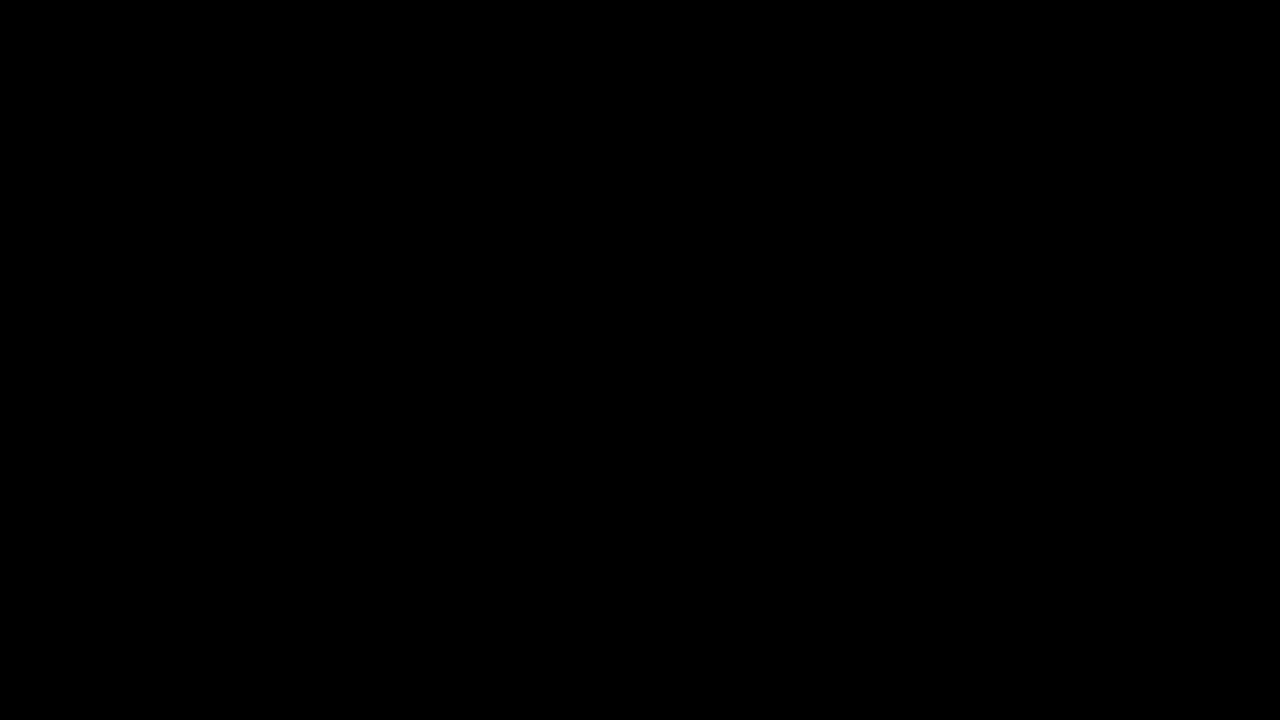